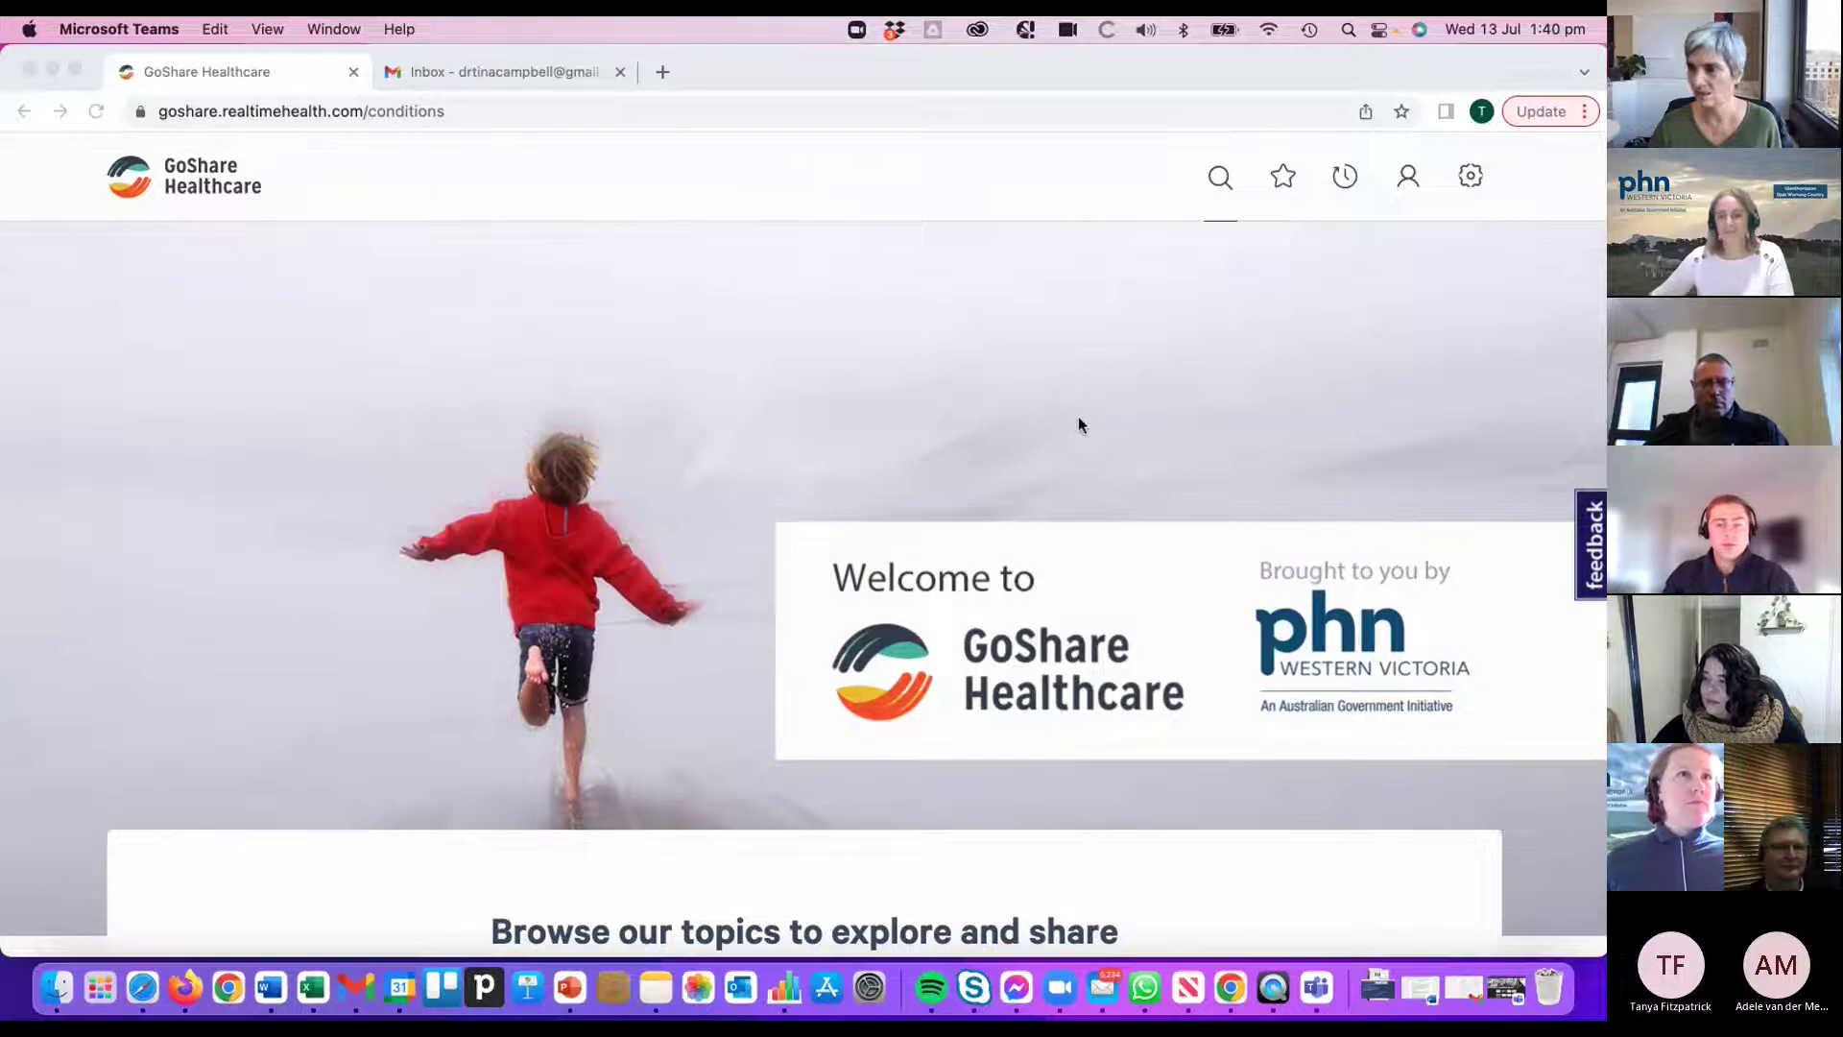
# - Scroll to the 'Browse our topics' grid showing Young People - Health and Wellbeing and activate the browser
pyautogui.scroll(-1, 1052, 392)
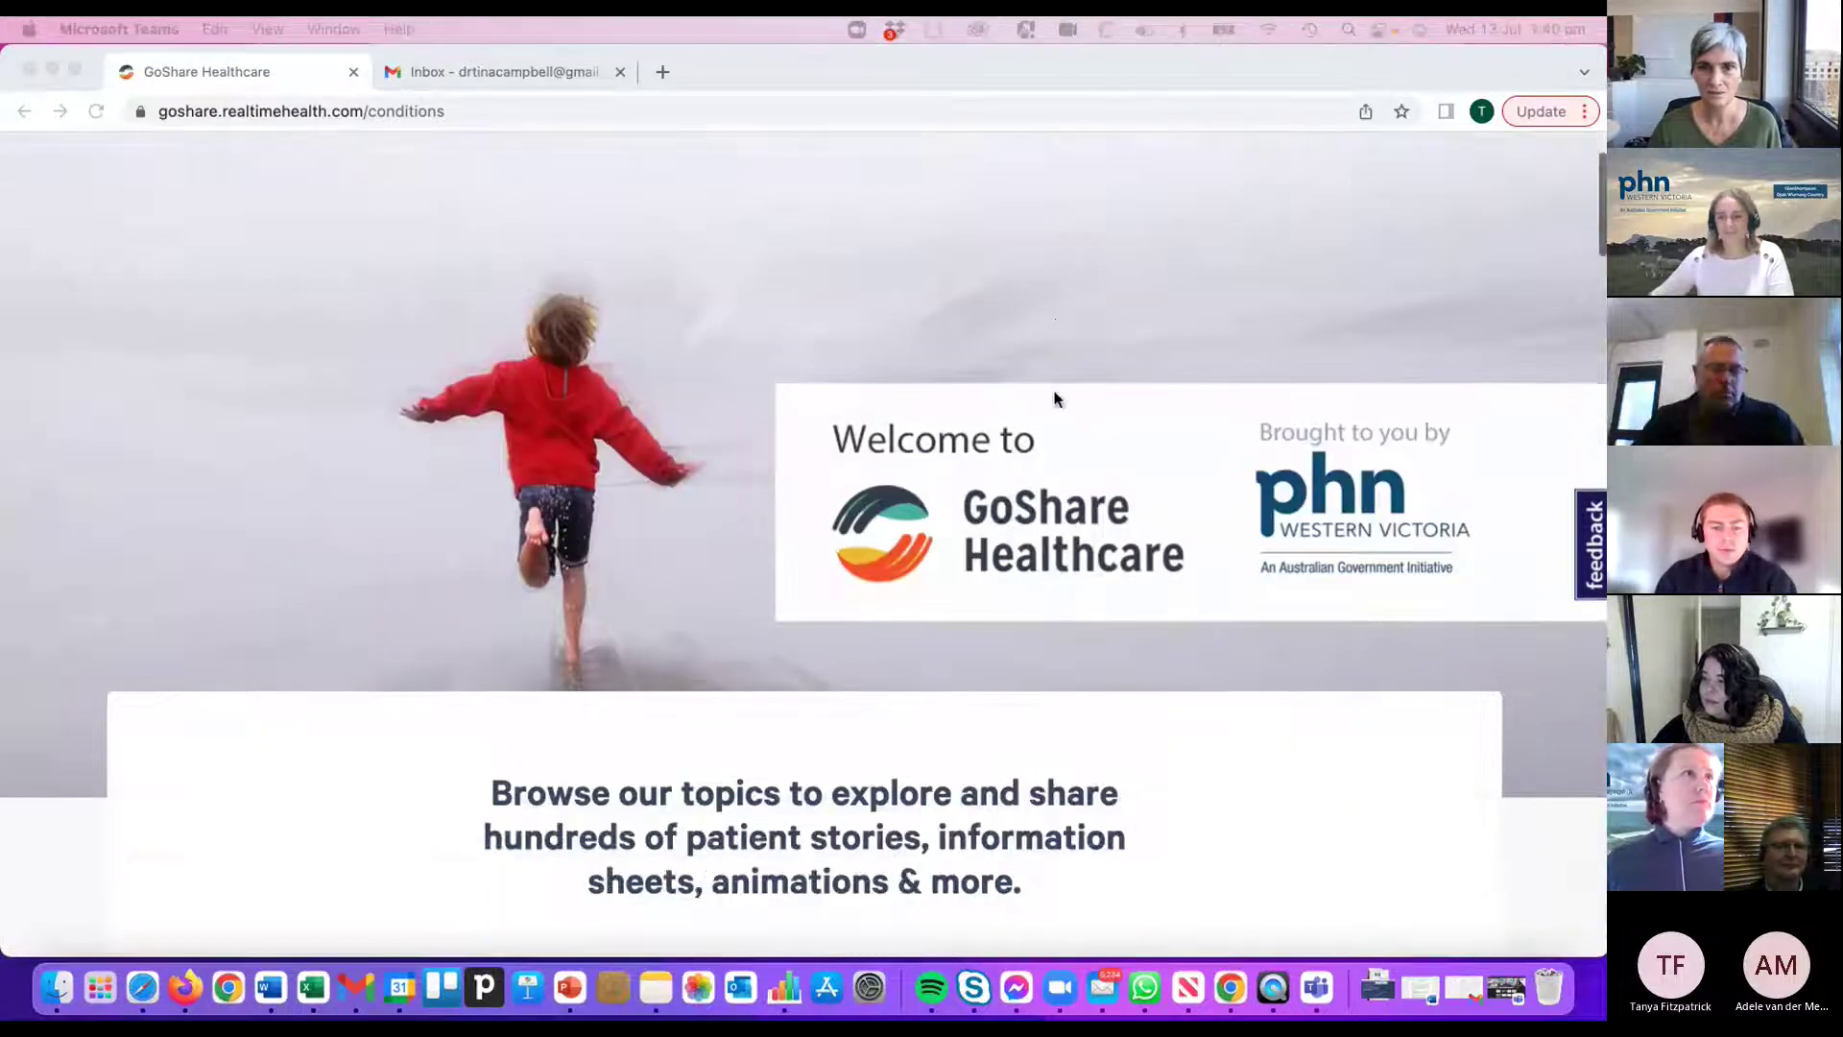
pyautogui.scroll(2, 1054, 399)
pyautogui.scroll(-2, 1056, 393)
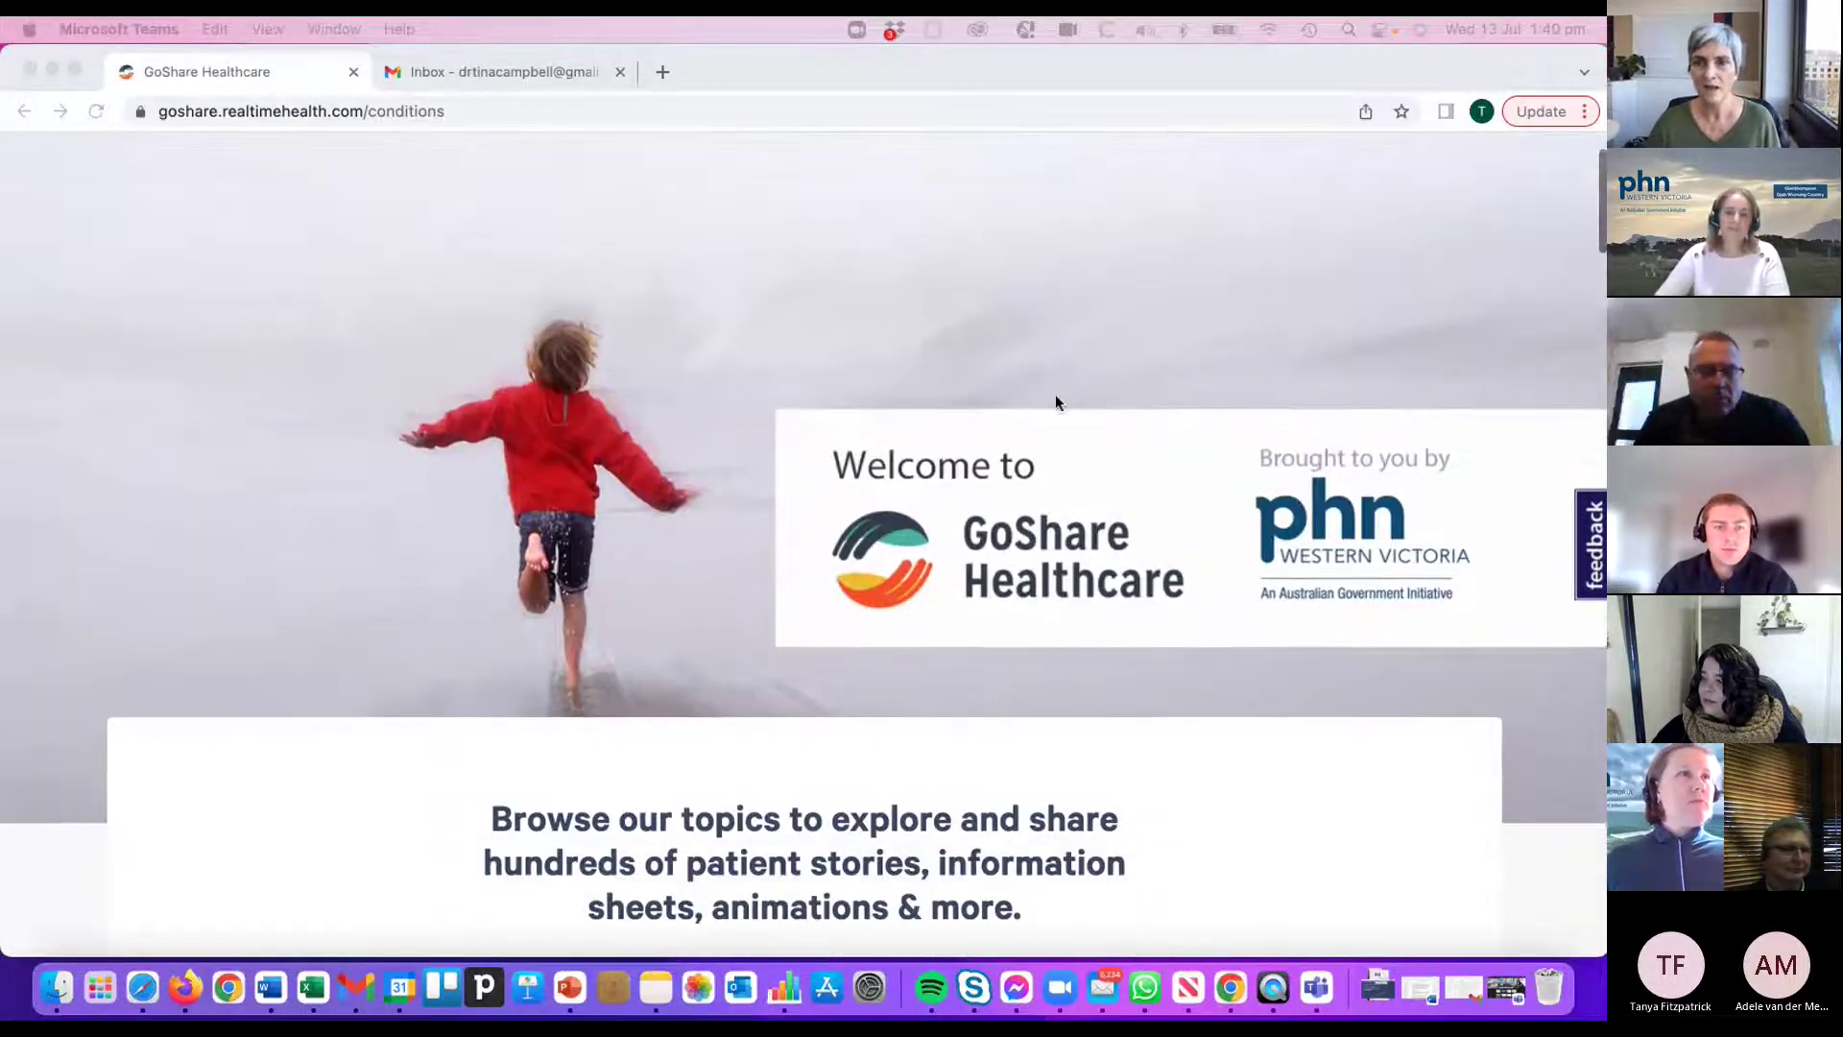
pyautogui.scroll(1, 1057, 390)
pyautogui.scroll(1, 1063, 399)
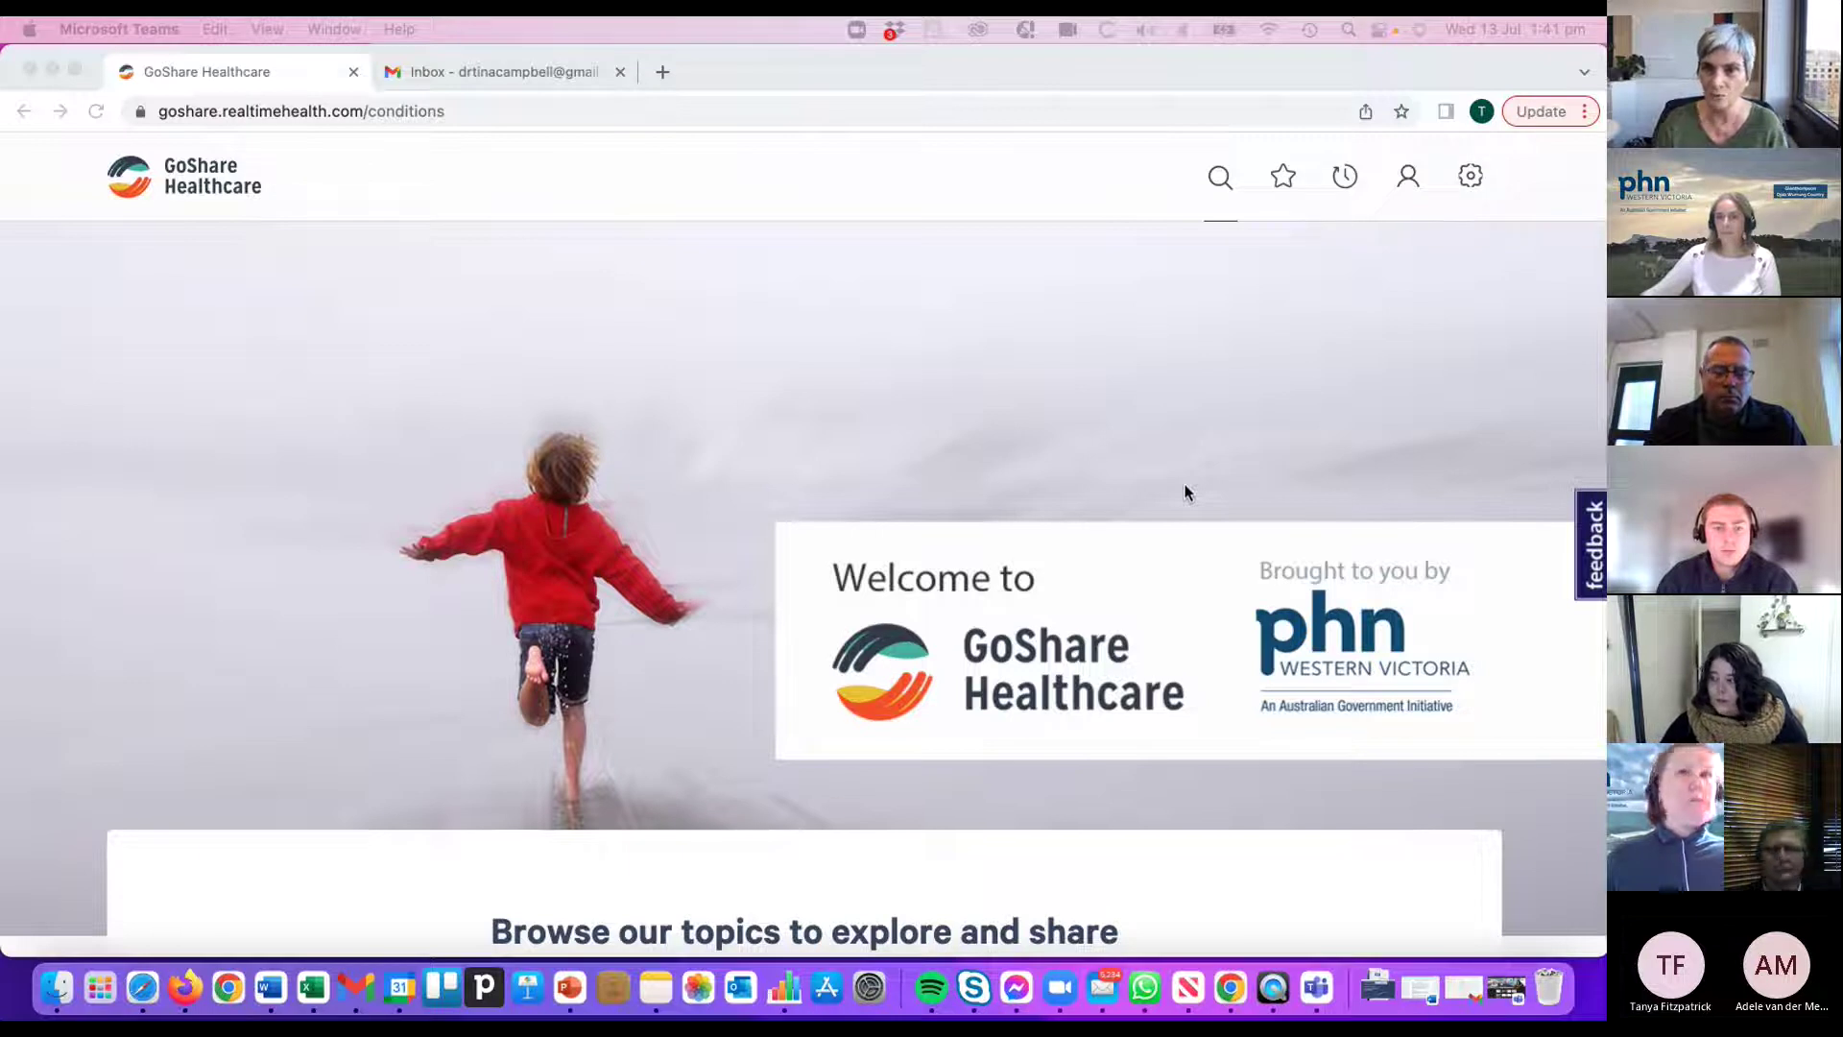
pyautogui.scroll(-3, 1226, 494)
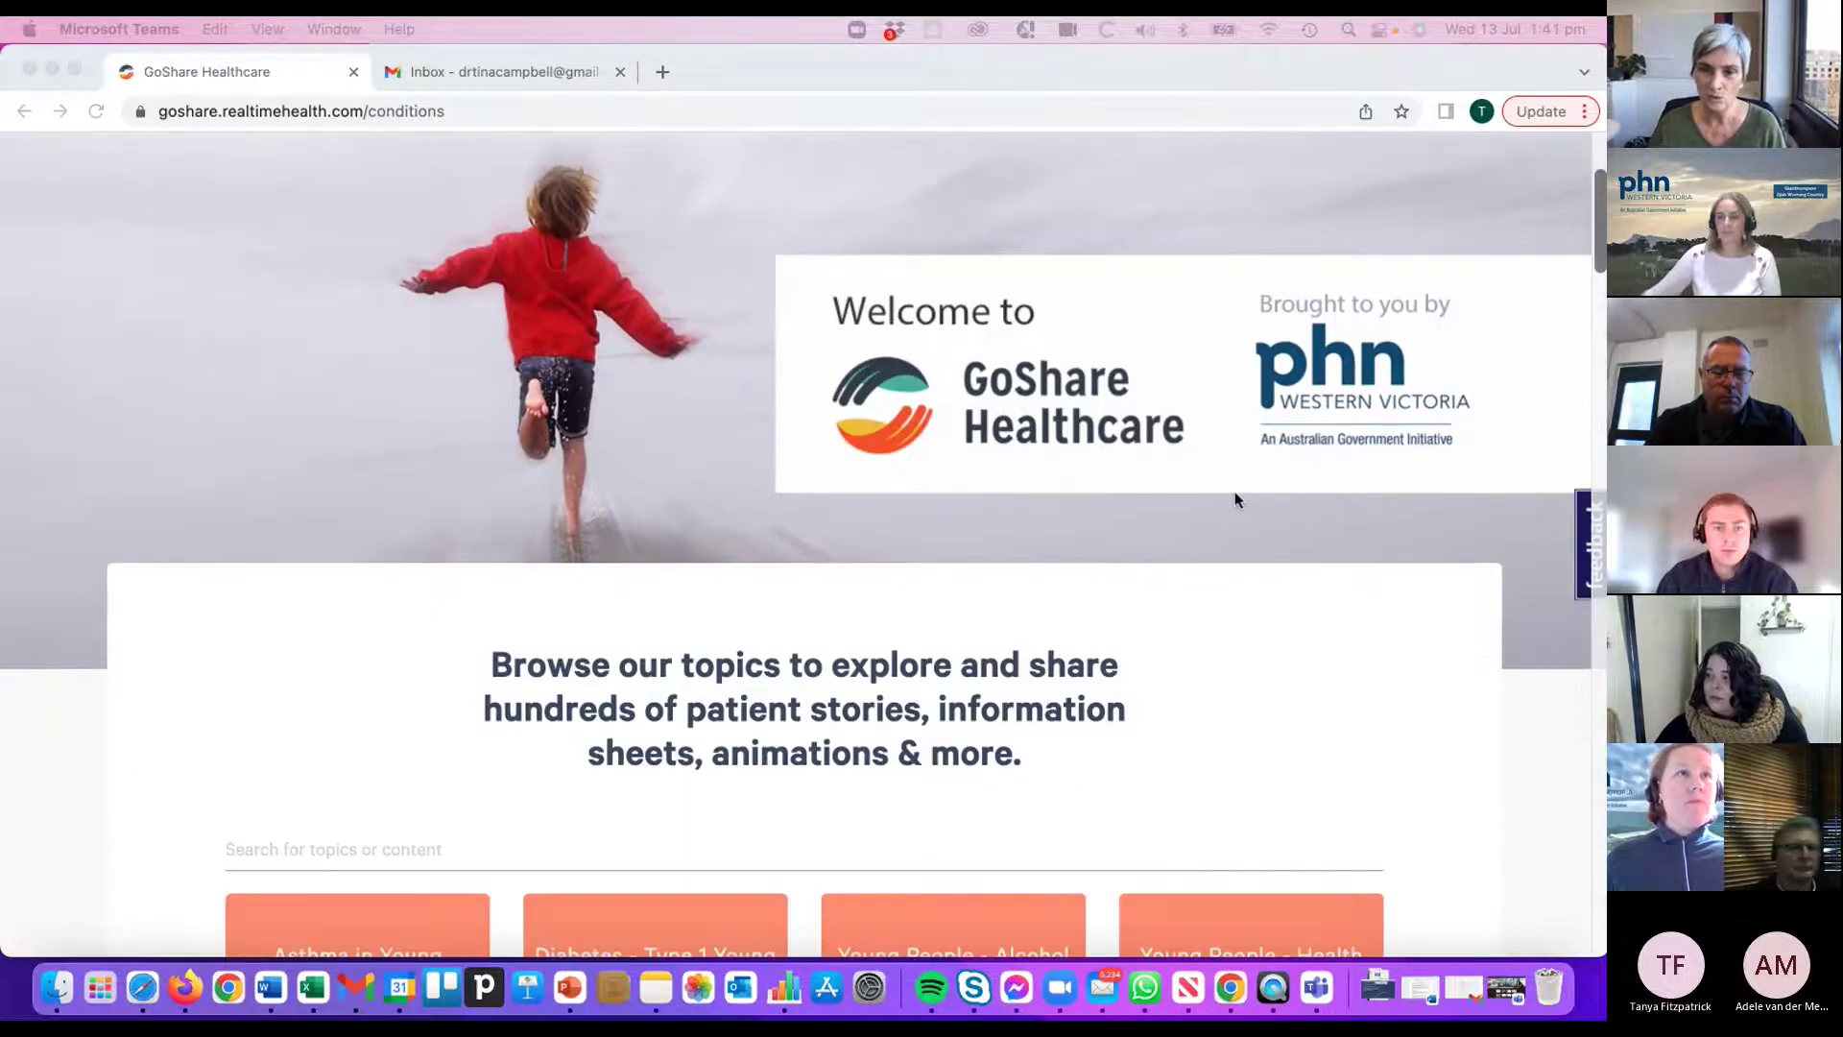
pyautogui.scroll(-3, 1248, 504)
pyautogui.scroll(-3, 1343, 547)
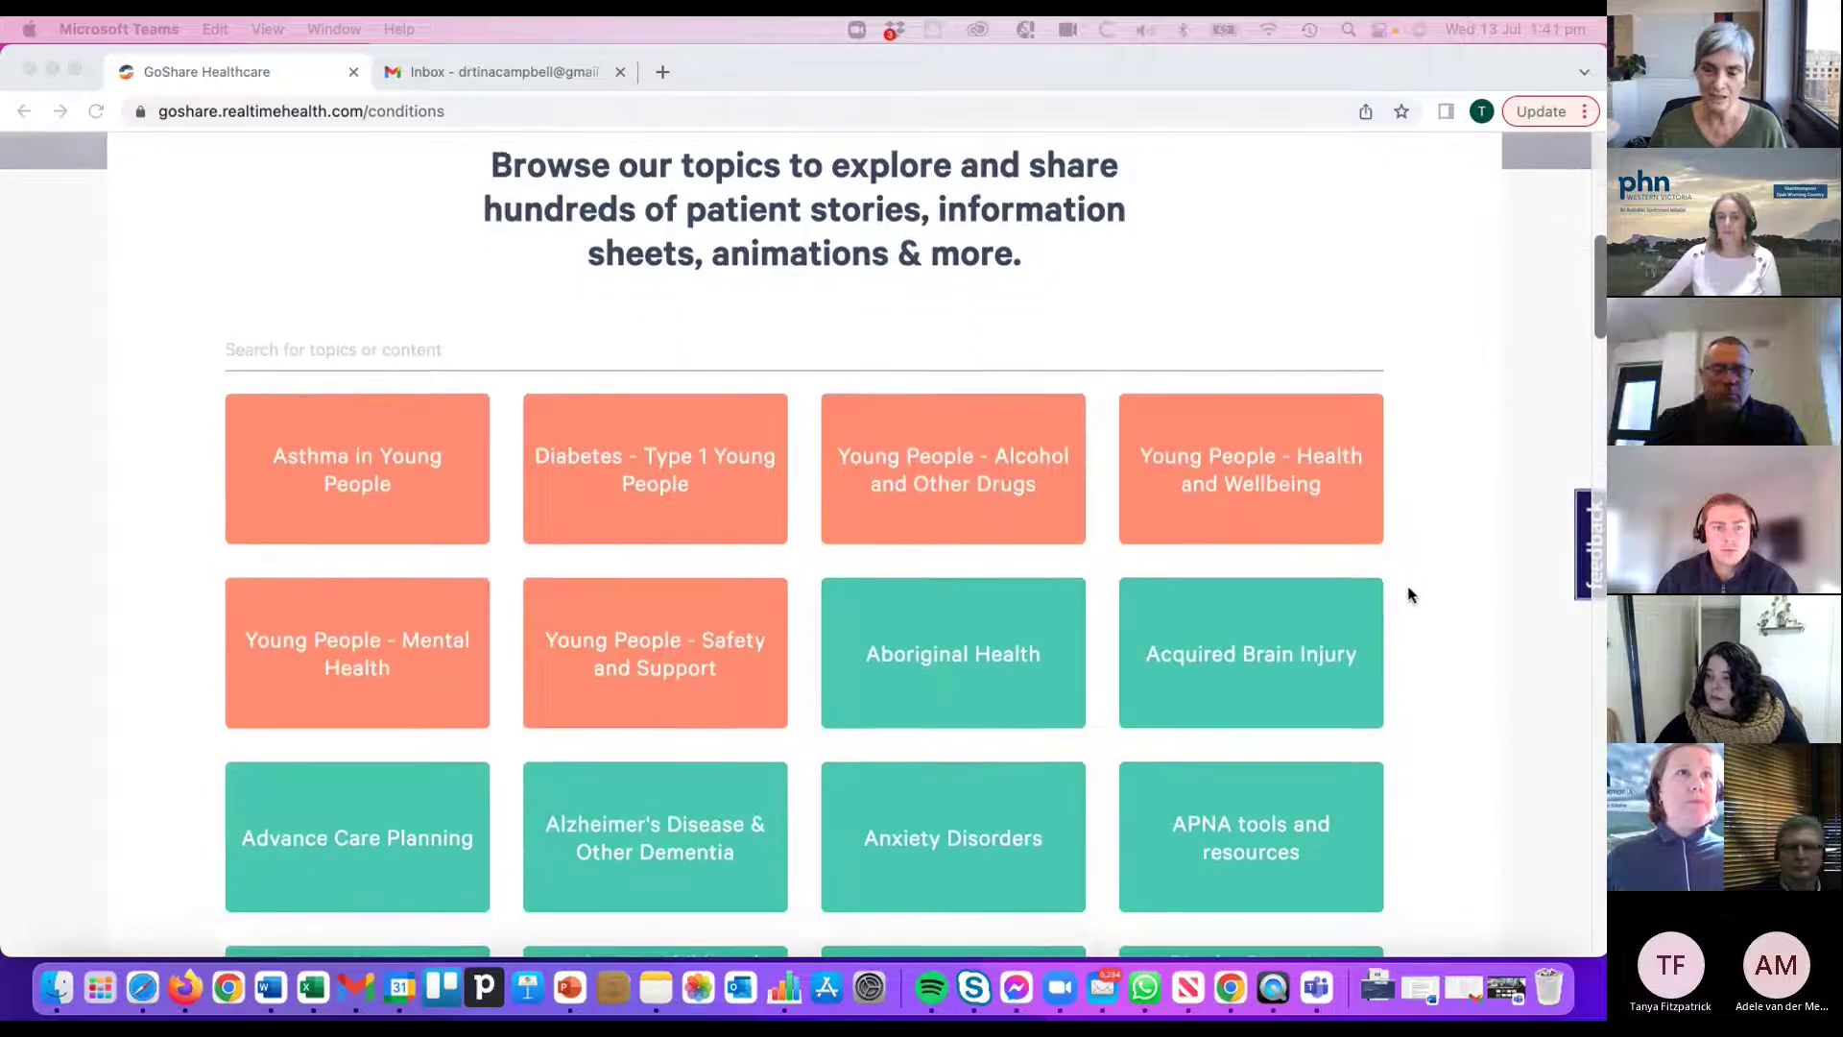
pyautogui.scroll(-2, 1409, 620)
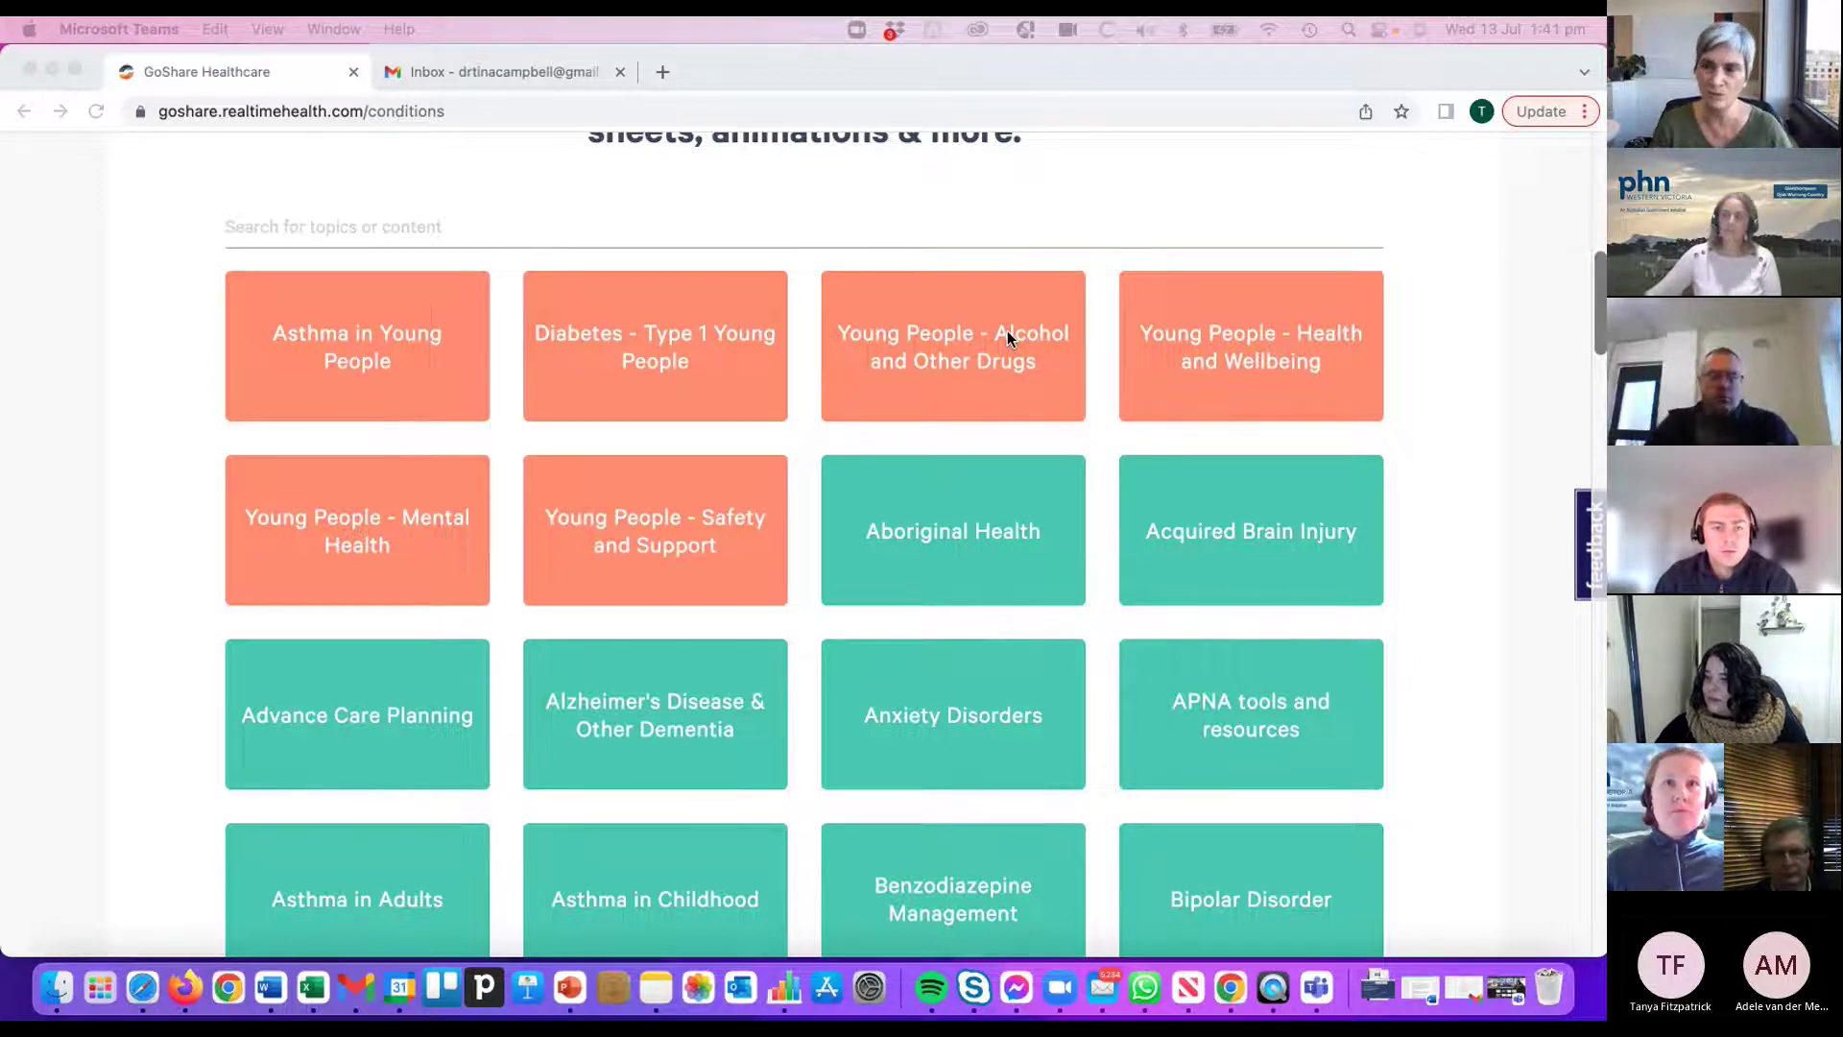
pyautogui.scroll(-3, 1056, 364)
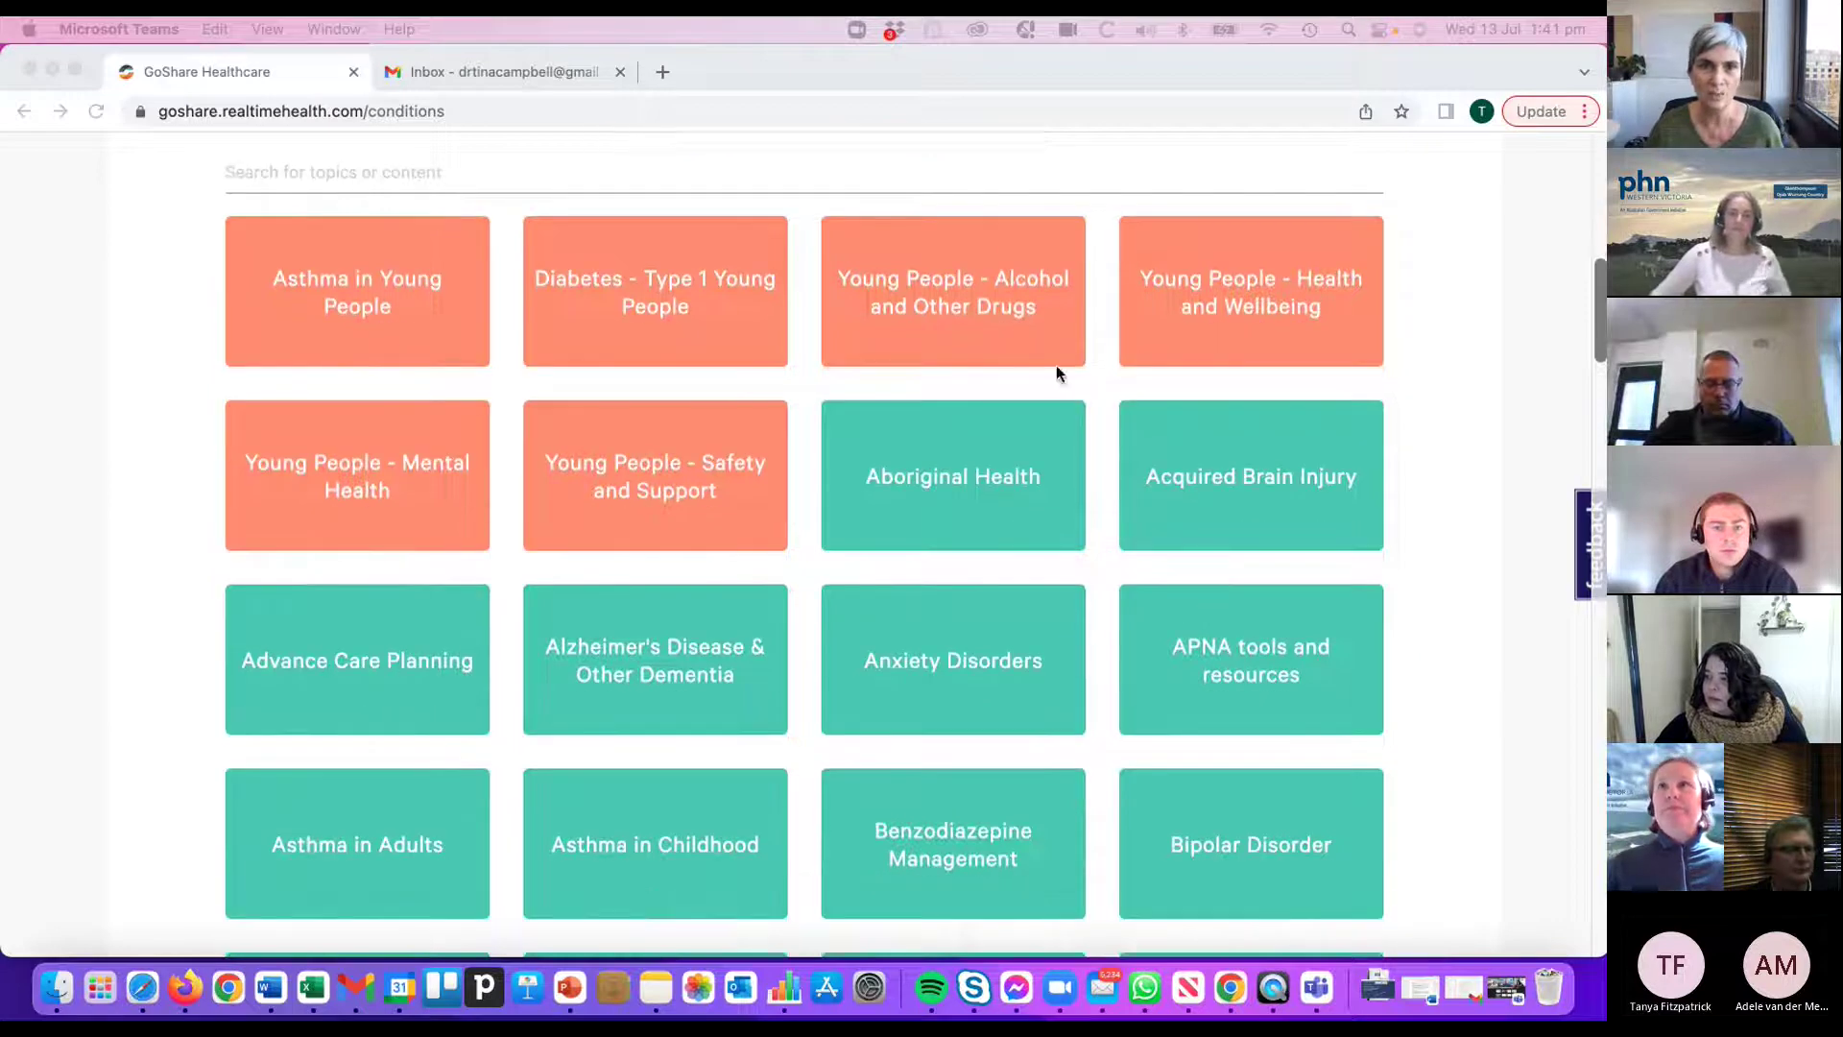
pyautogui.scroll(3, 1172, 461)
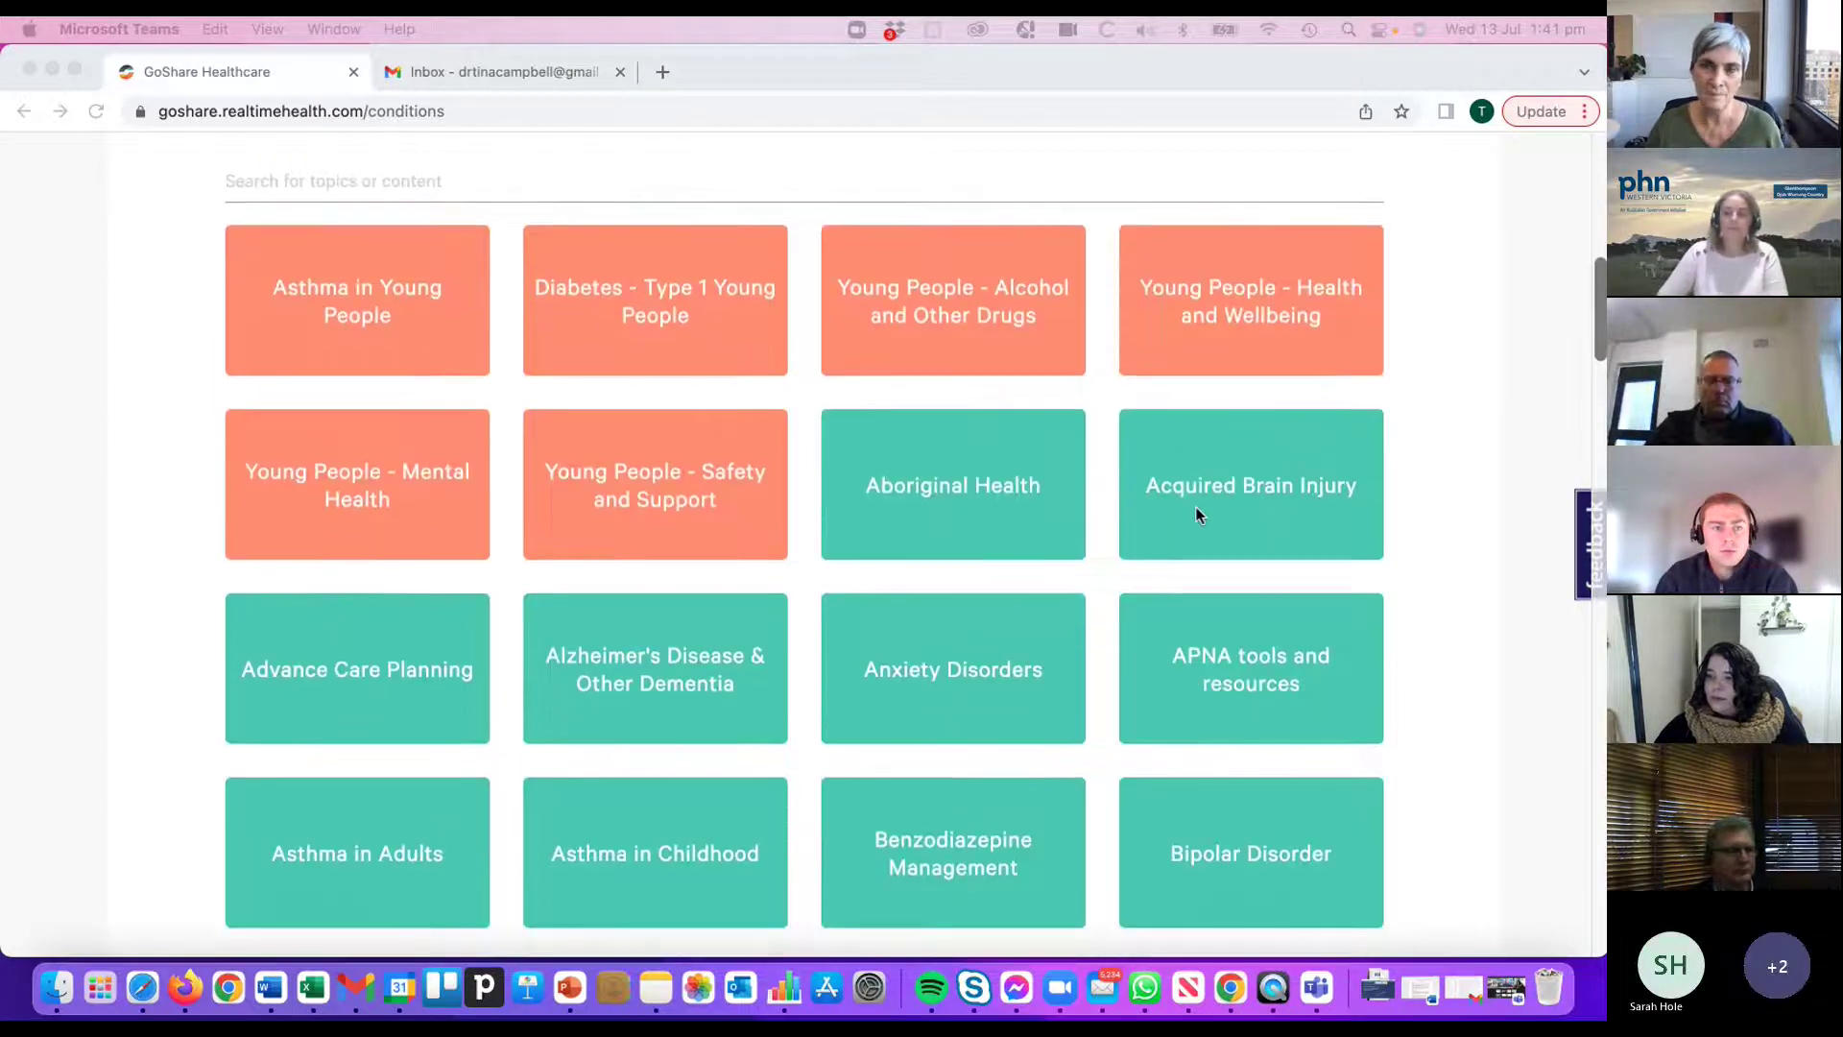
pyautogui.scroll(5, 1196, 507)
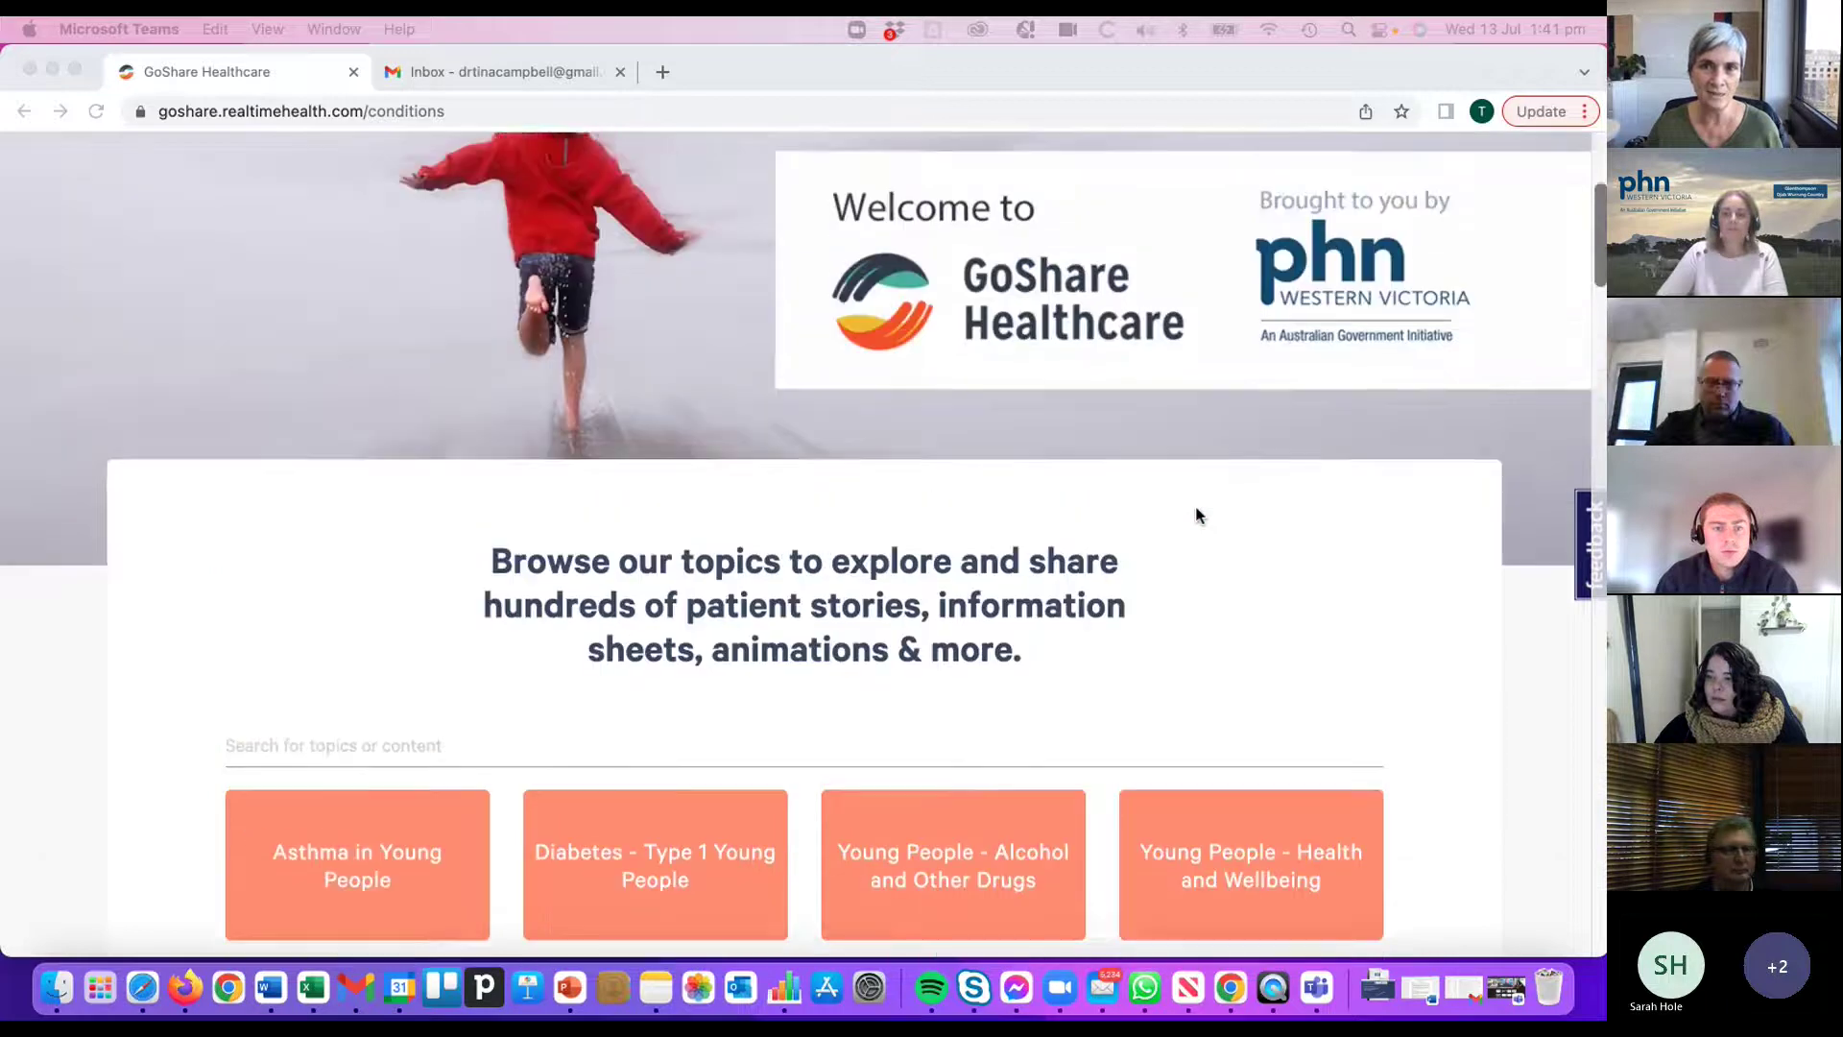
pyautogui.scroll(-3, 1196, 511)
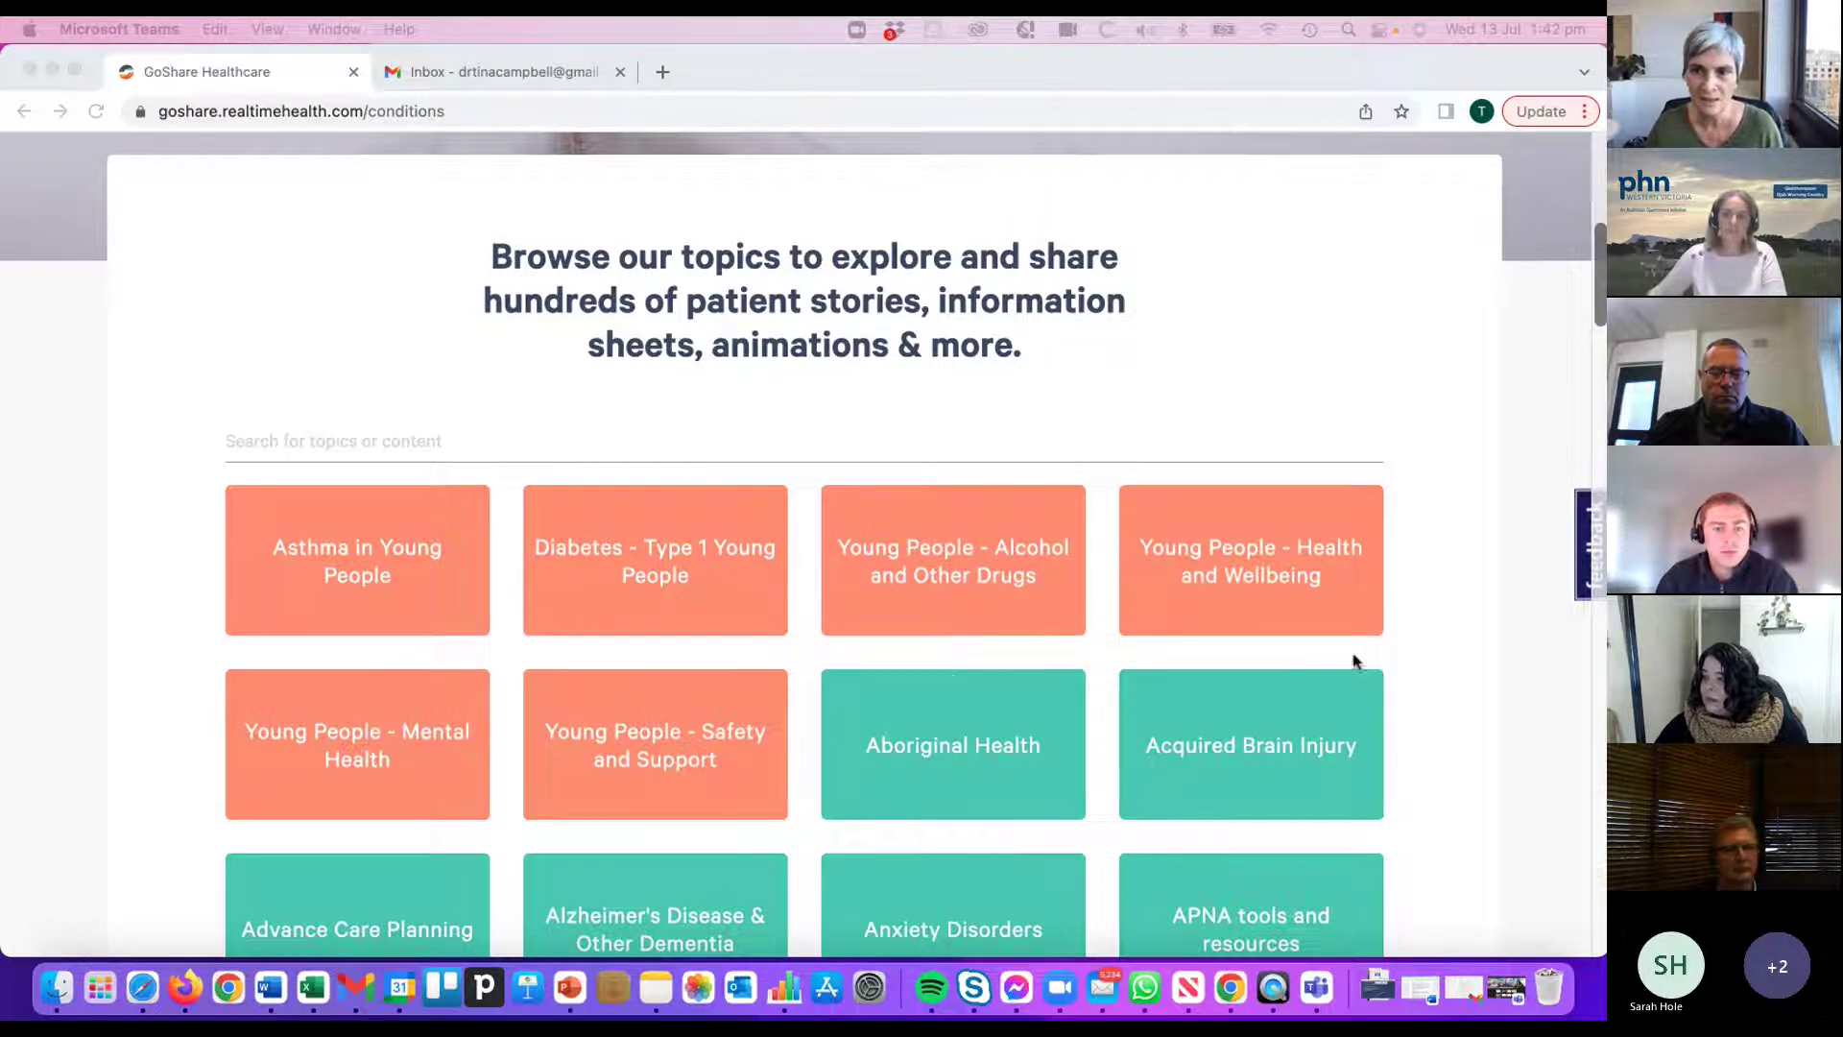
pyautogui.click(1420, 631)
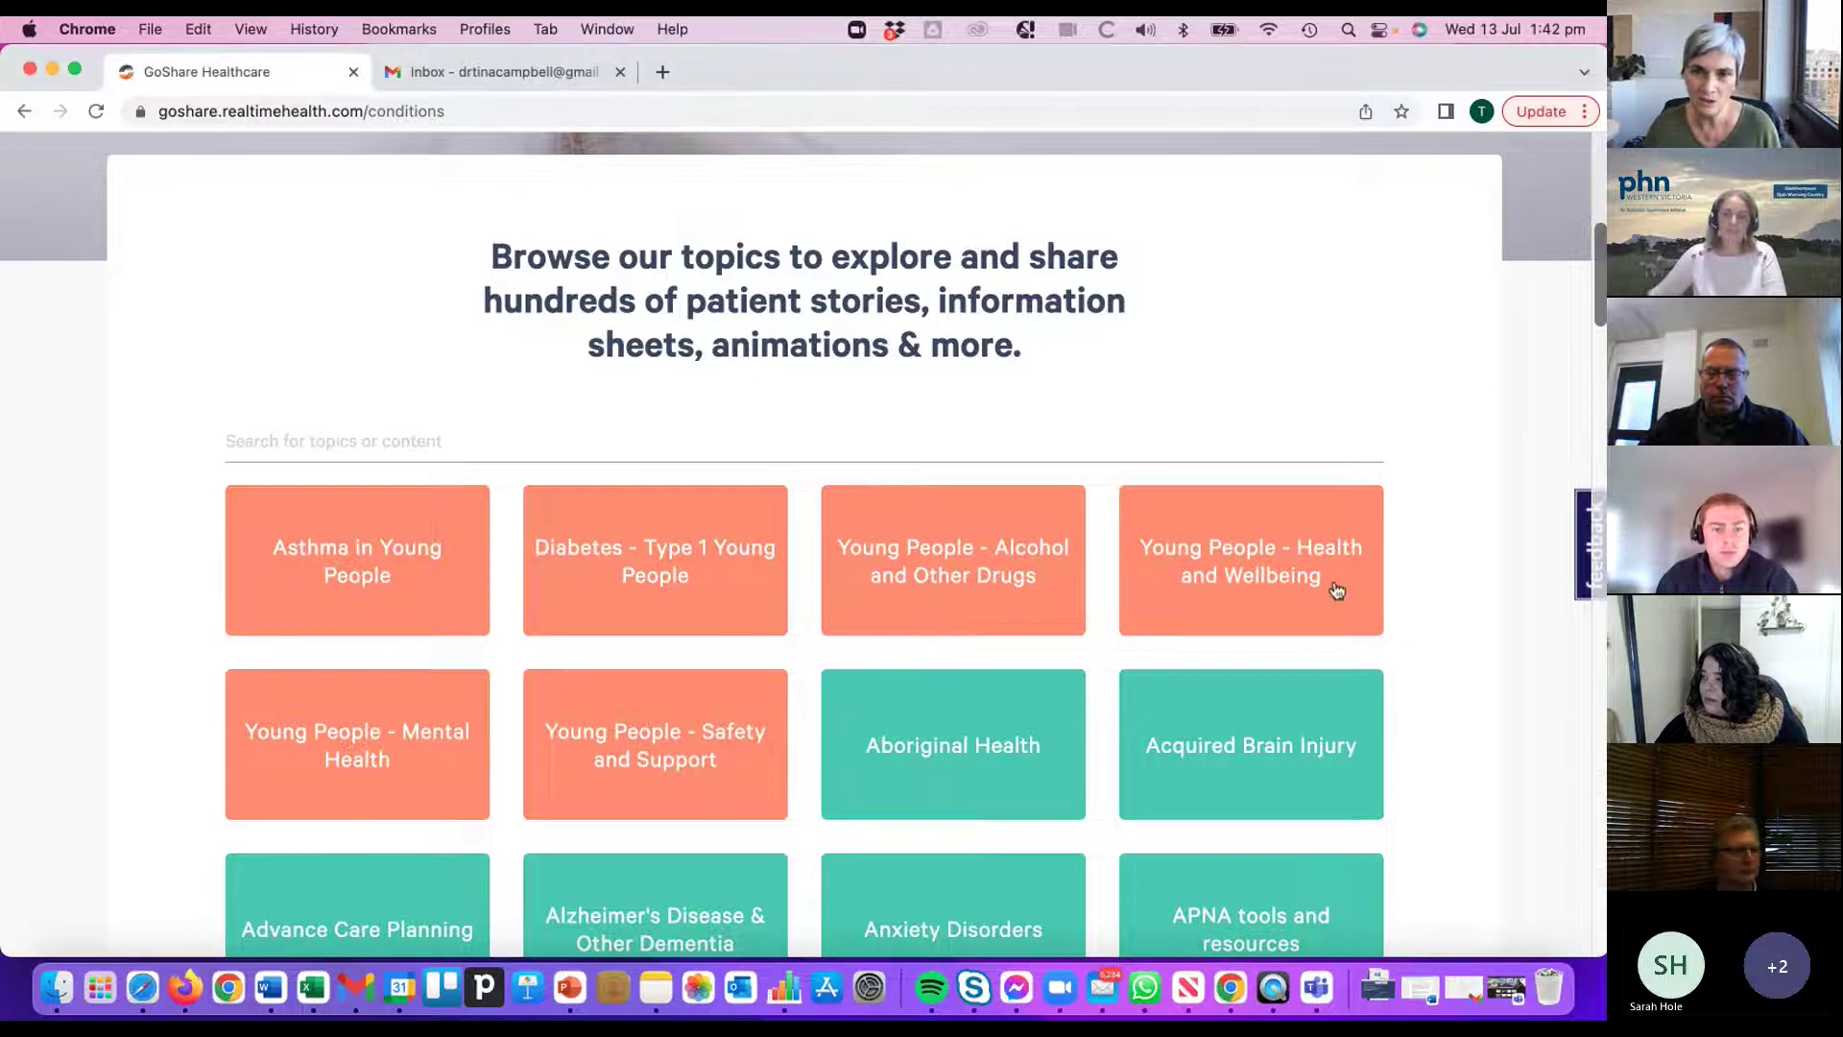
# - Open the Young People - Health and Wellbeing topic on its Info Sheets (64) list
pyautogui.click(1277, 585)
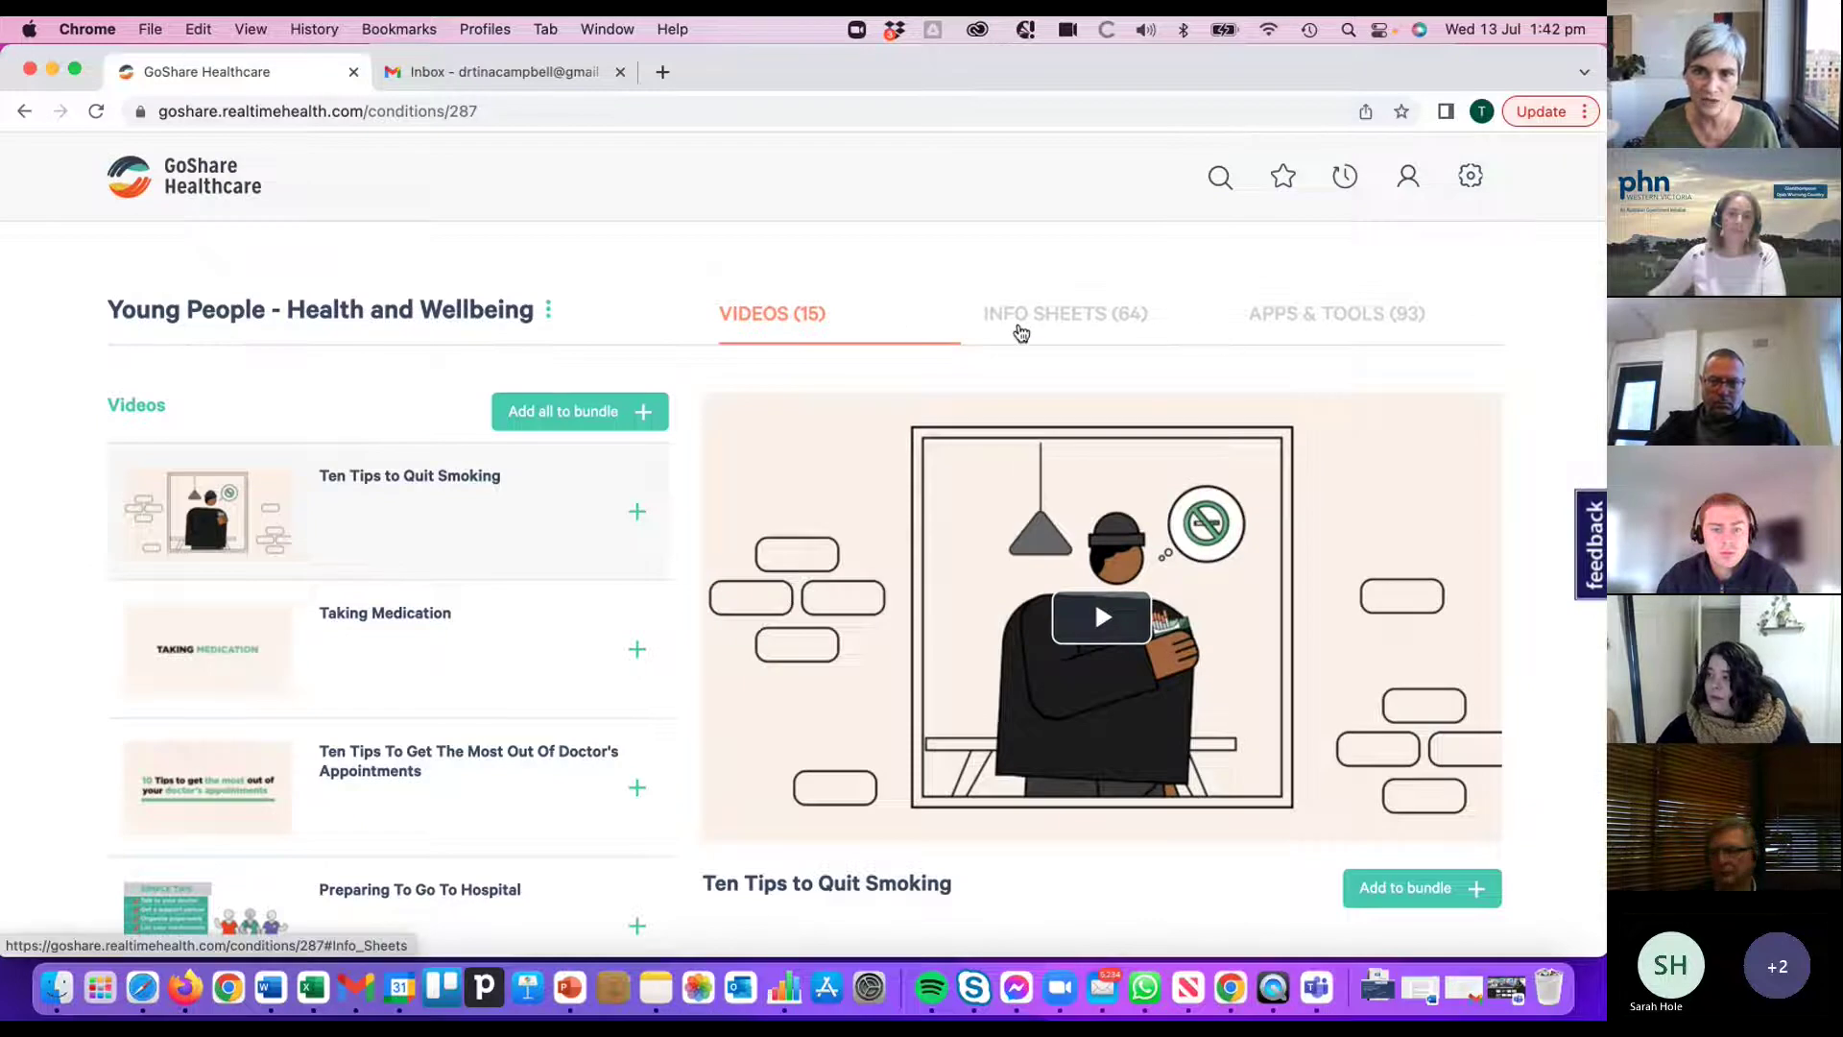
pyautogui.click(1067, 328)
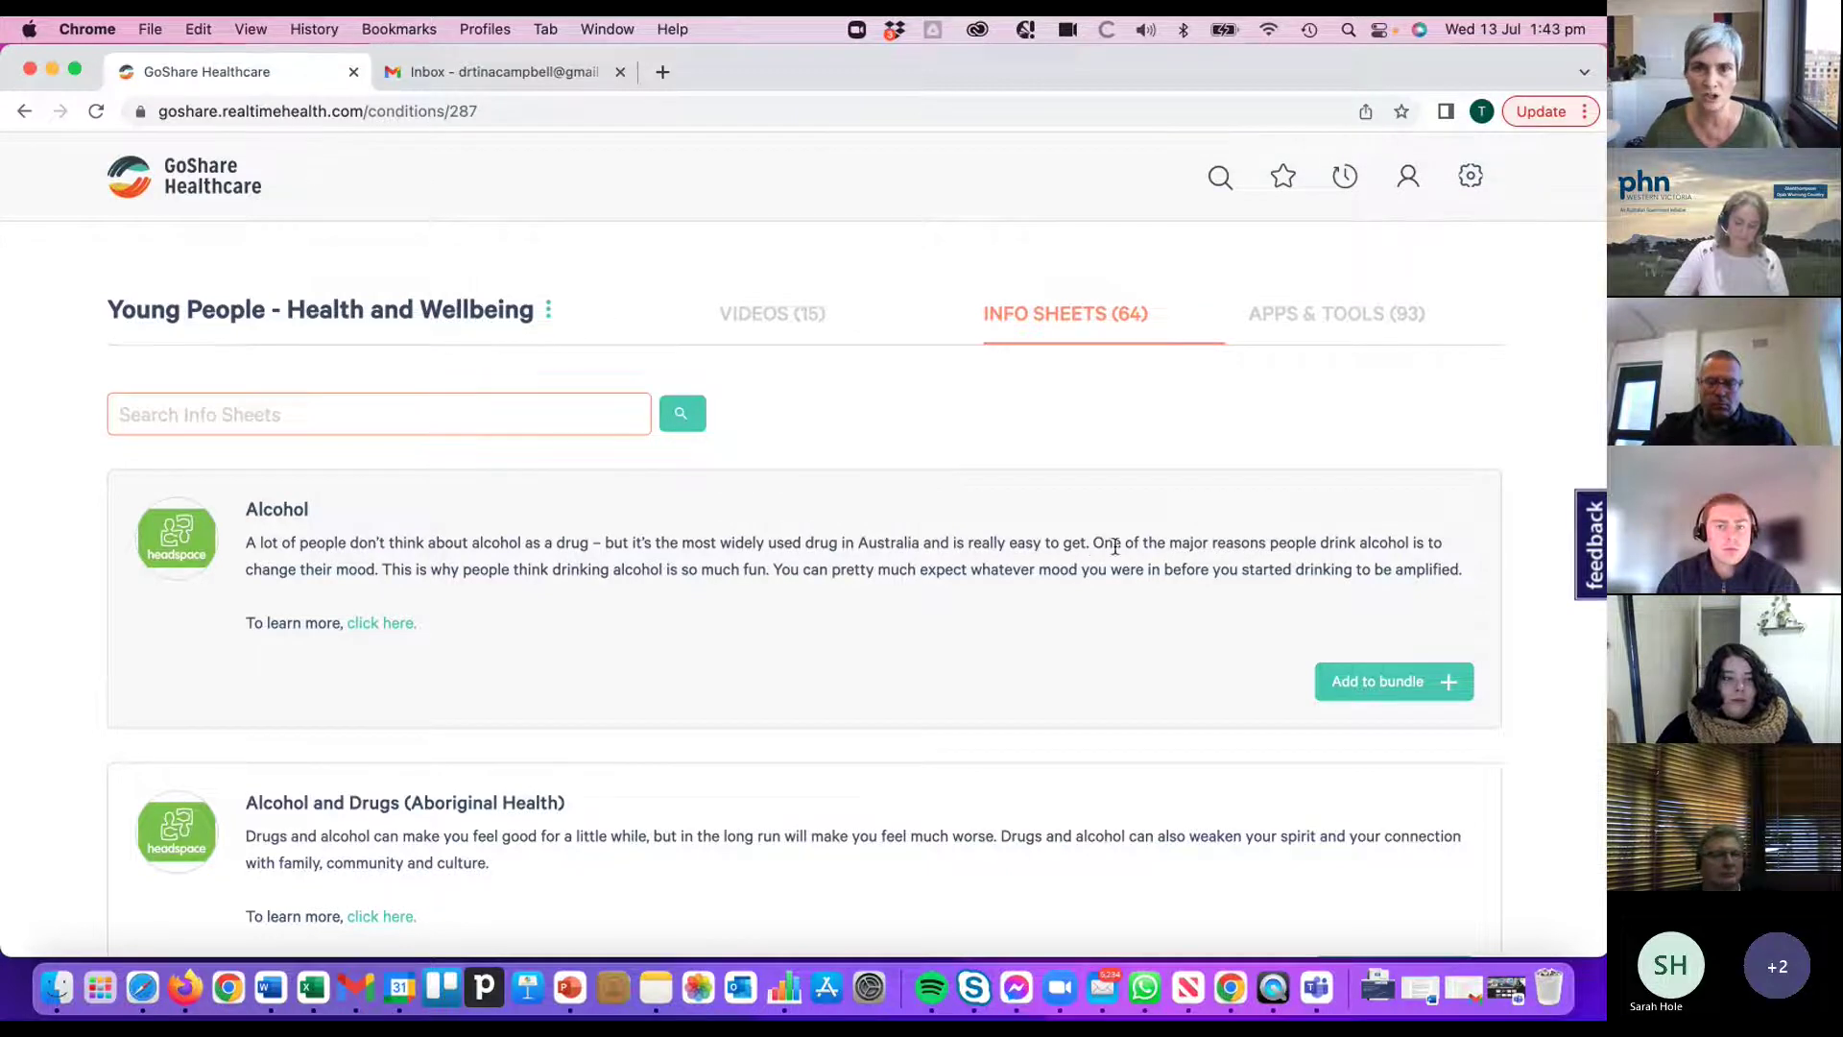
# - Scroll through all 64 Young People info sheets, such as 'Understanding bullying', then back up
pyautogui.scroll(-3, 1104, 549)
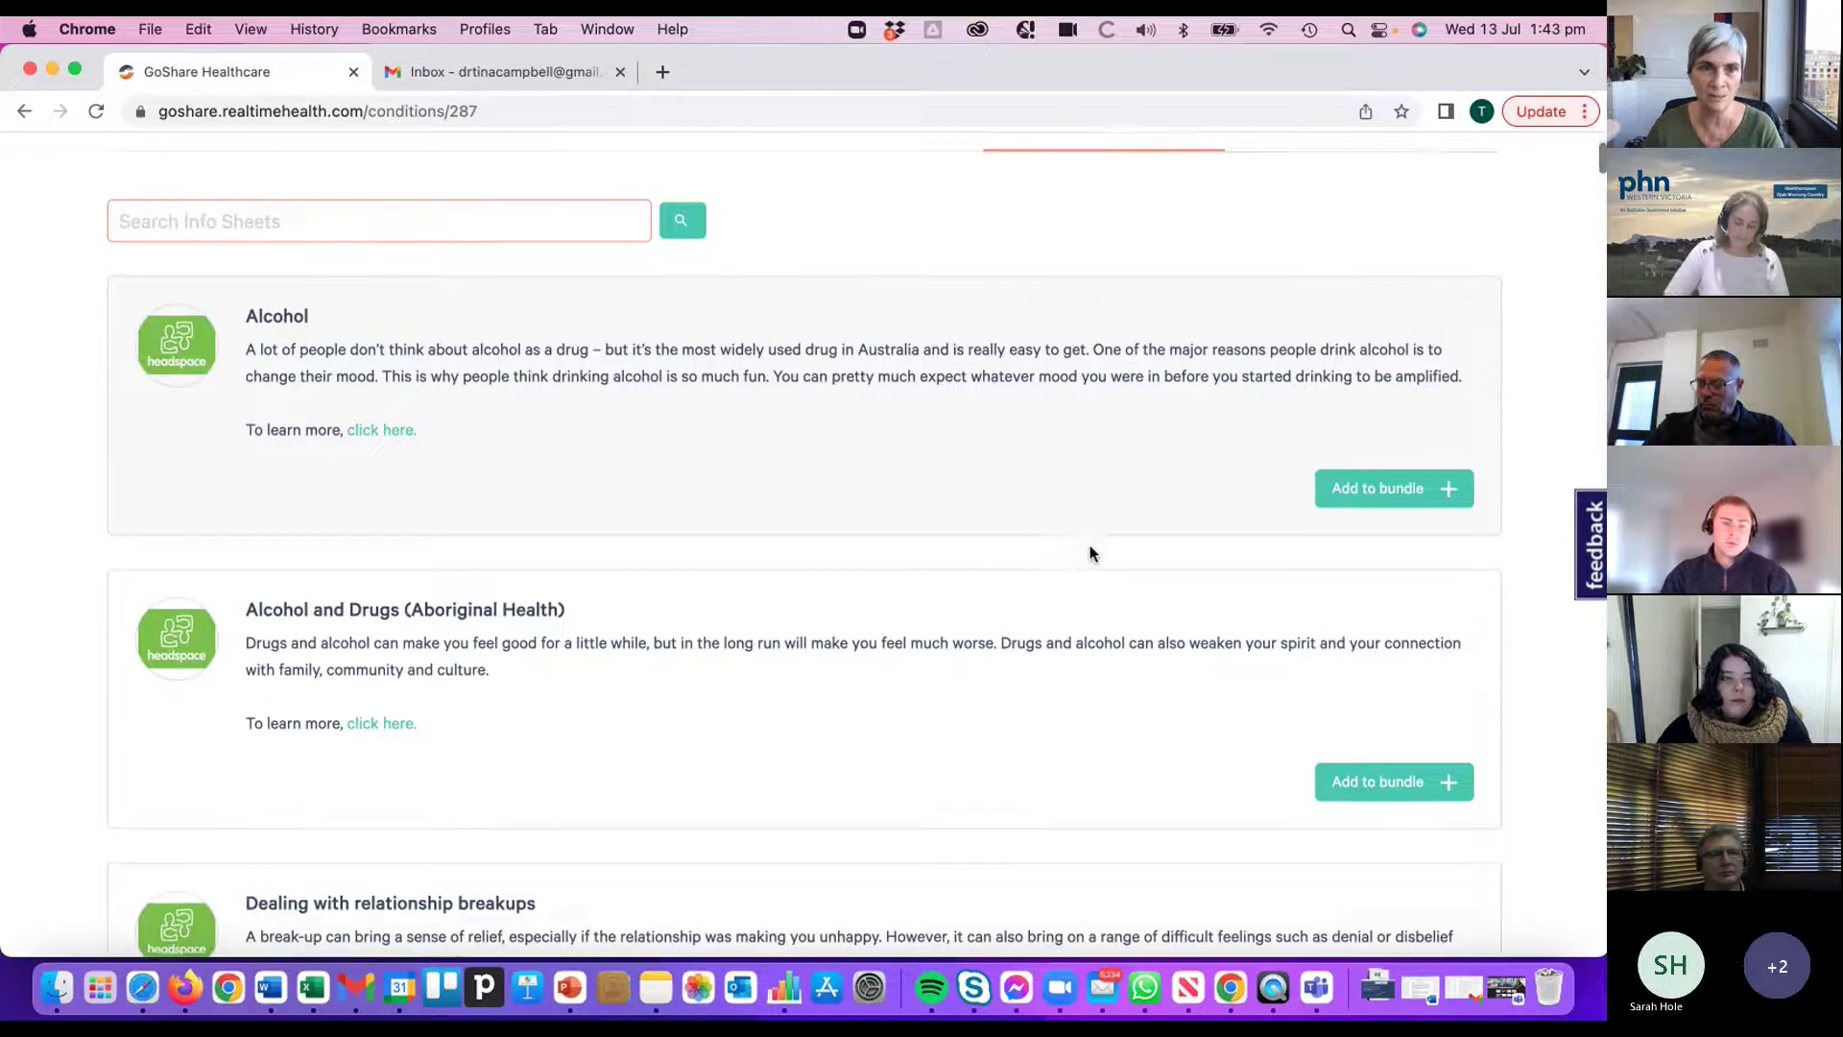
pyautogui.scroll(-5, 1091, 554)
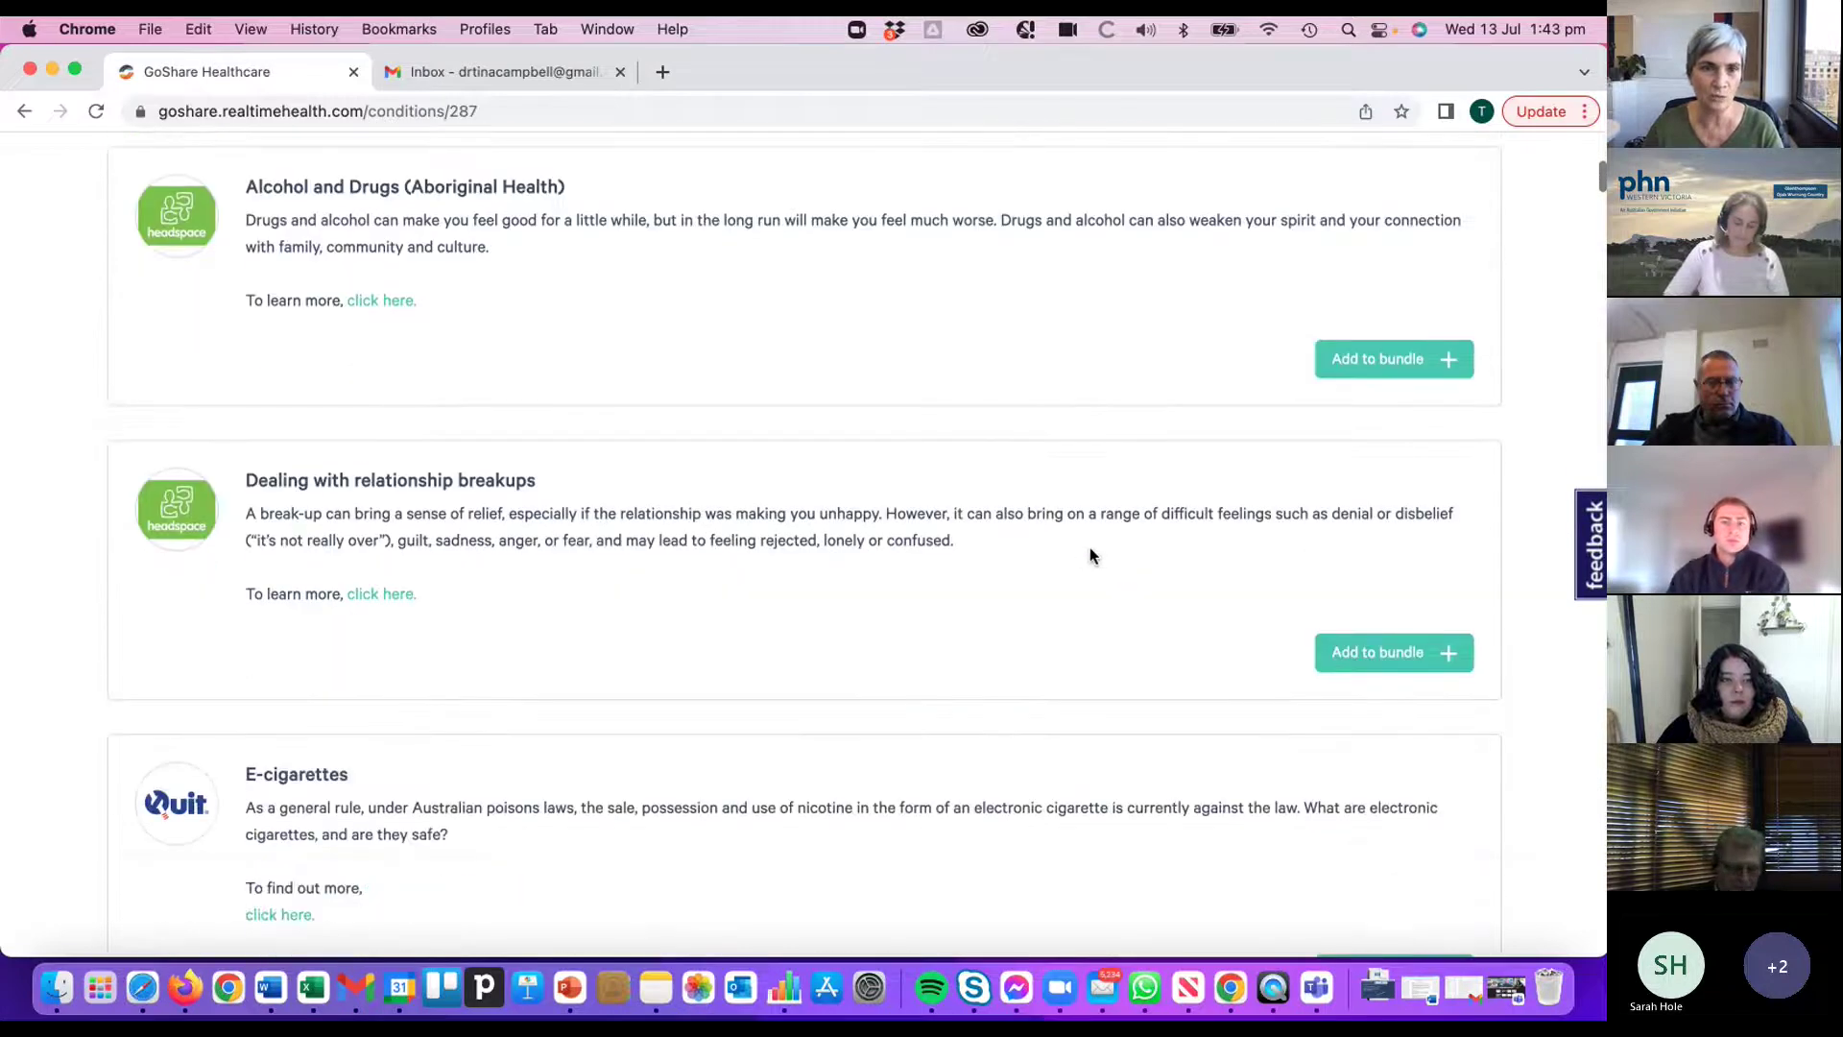
pyautogui.scroll(-5, 1090, 555)
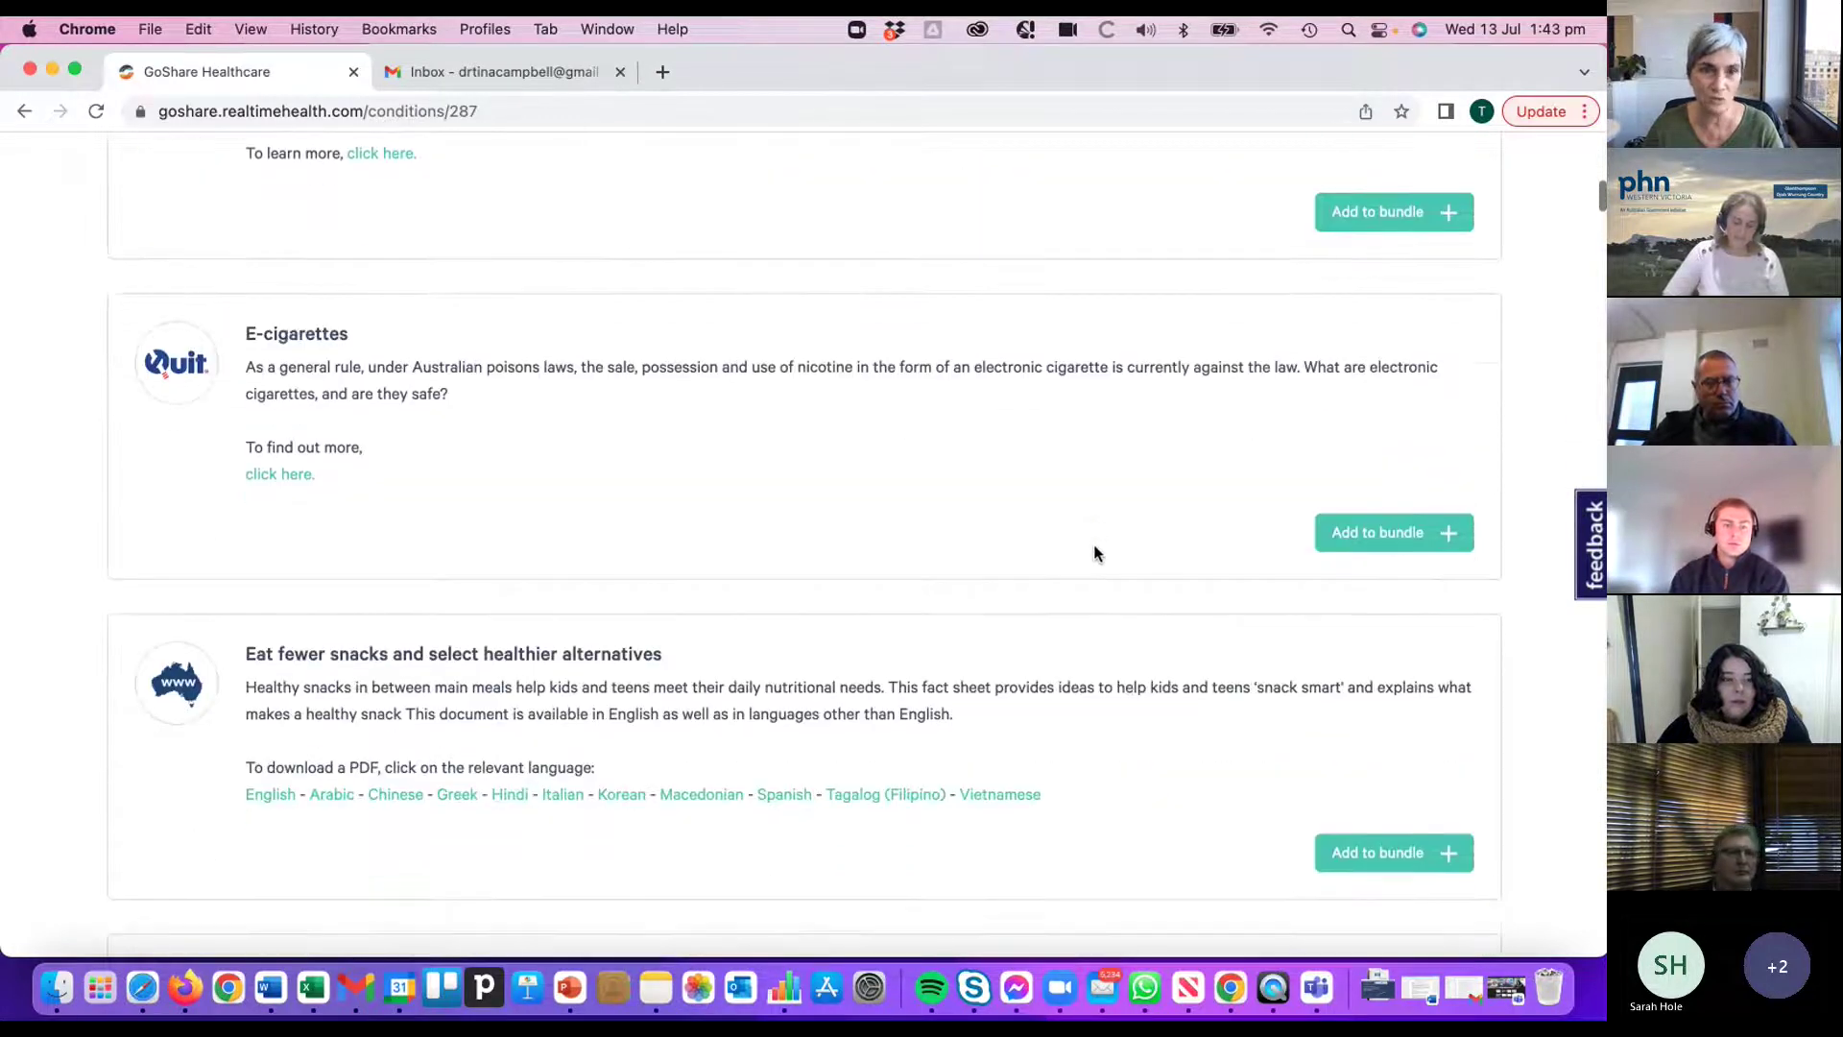
pyautogui.scroll(-3, 1094, 553)
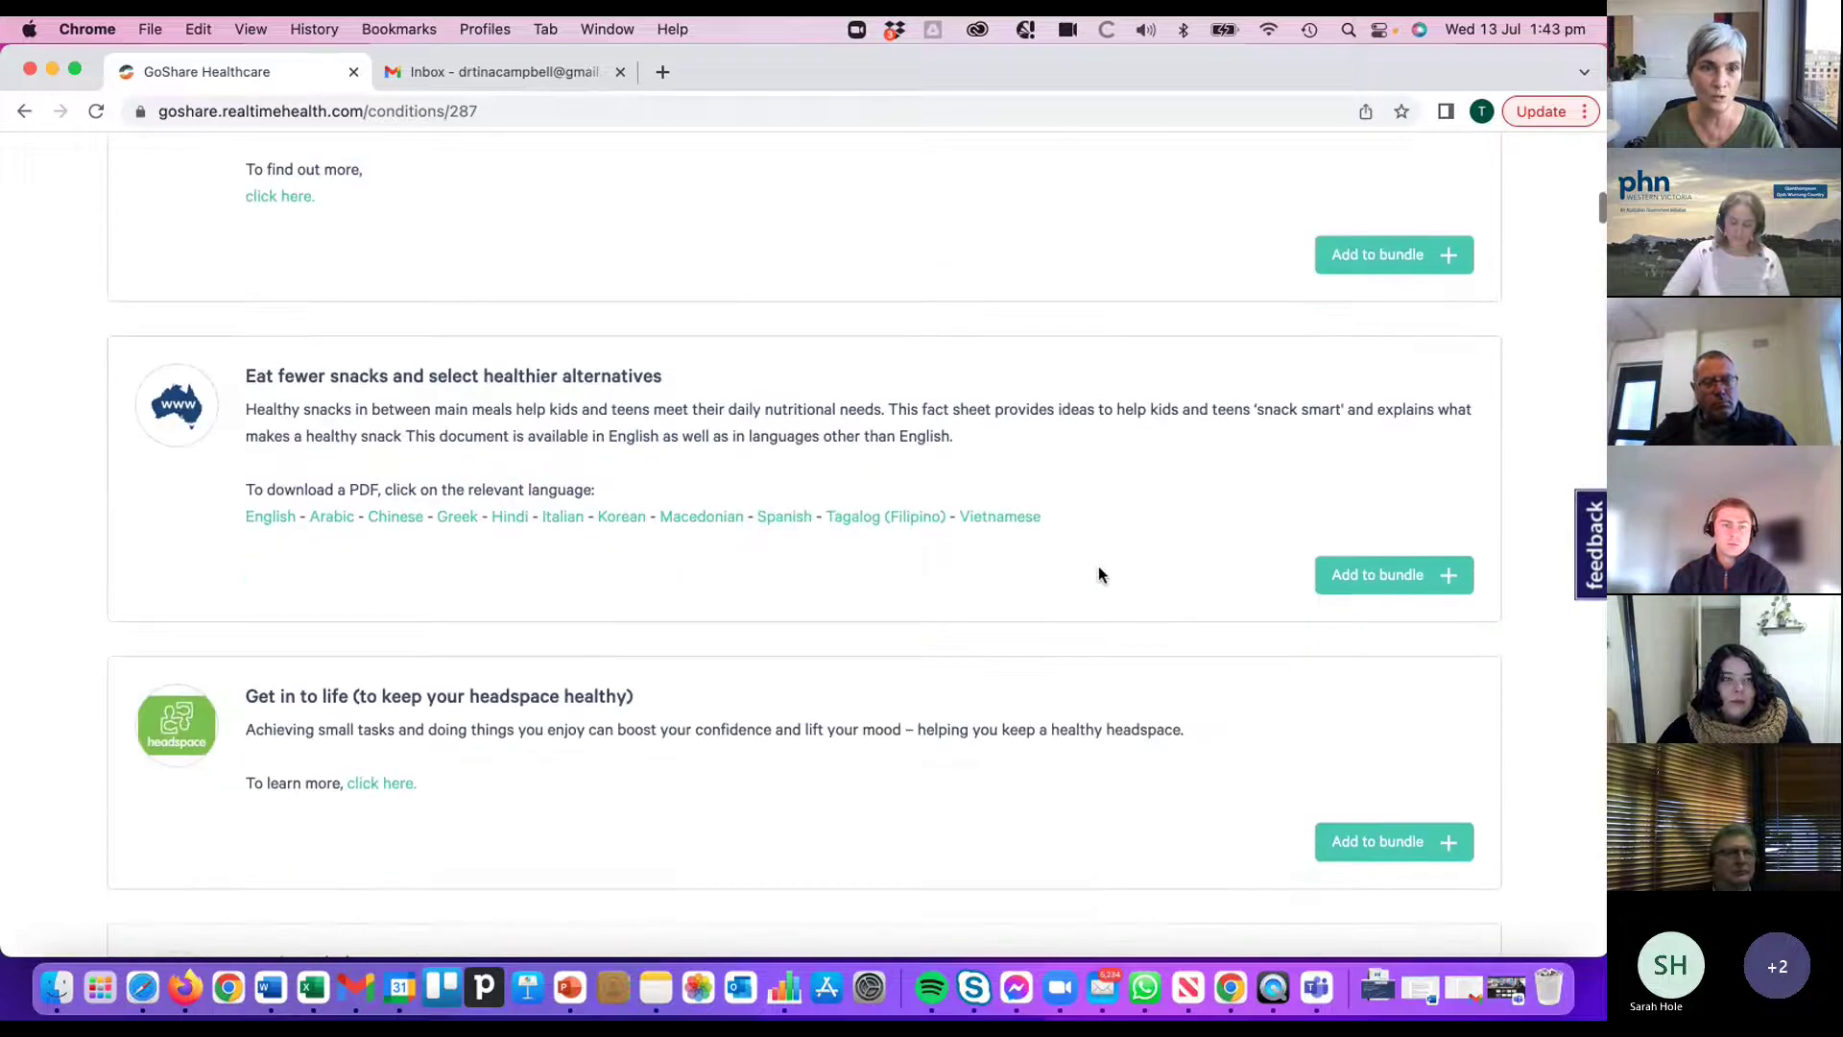
pyautogui.scroll(-3, 1099, 573)
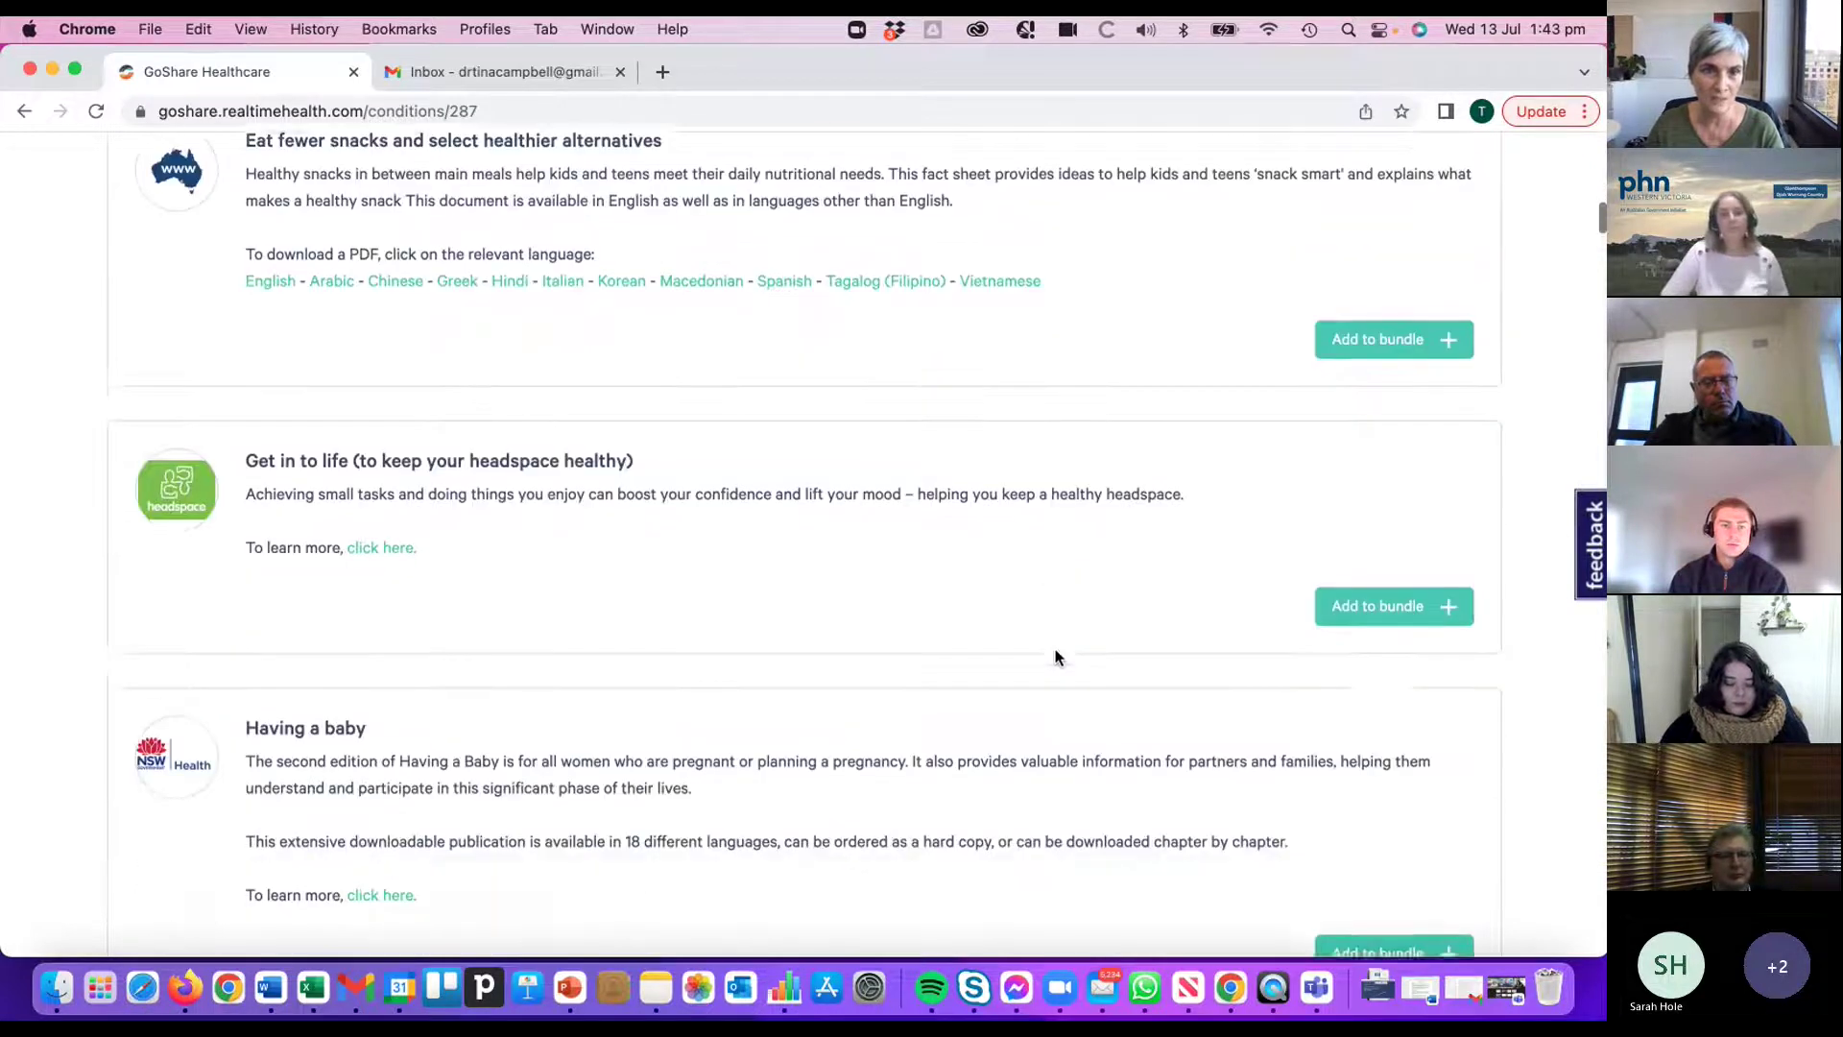
pyautogui.scroll(-3, 1056, 658)
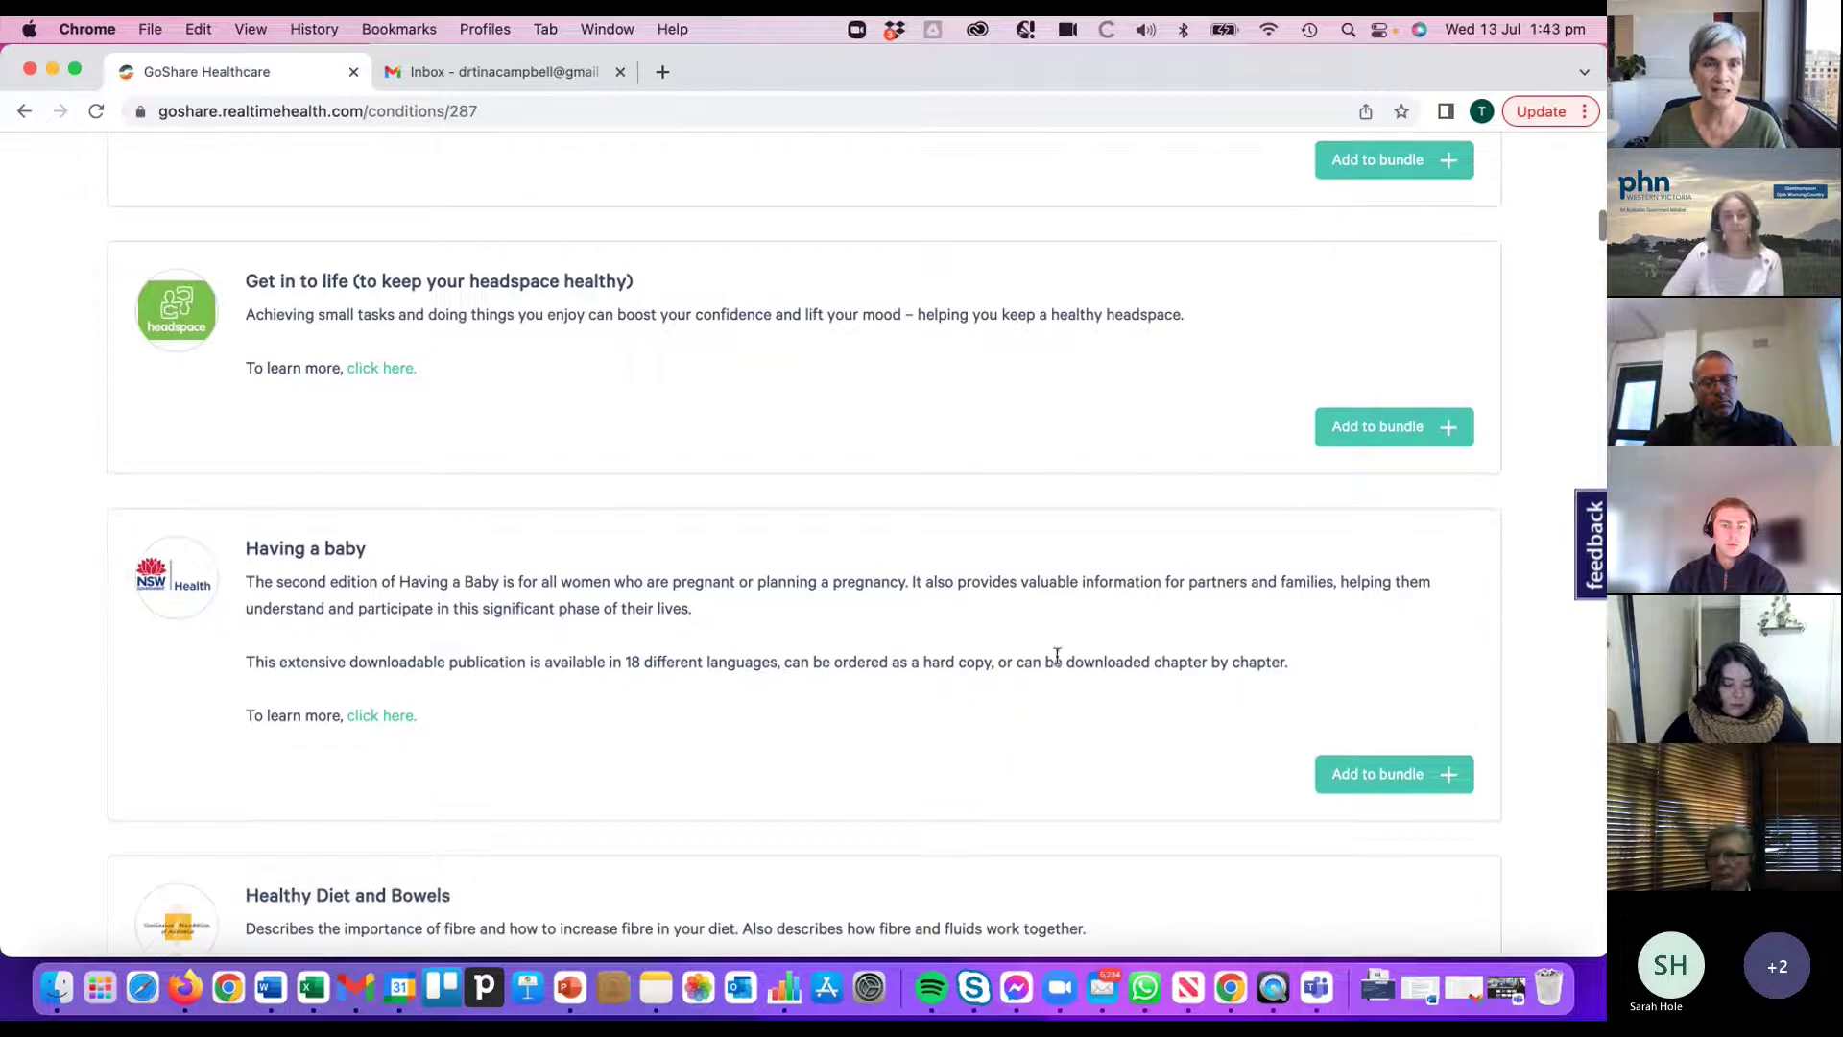
pyautogui.scroll(-3, 1057, 656)
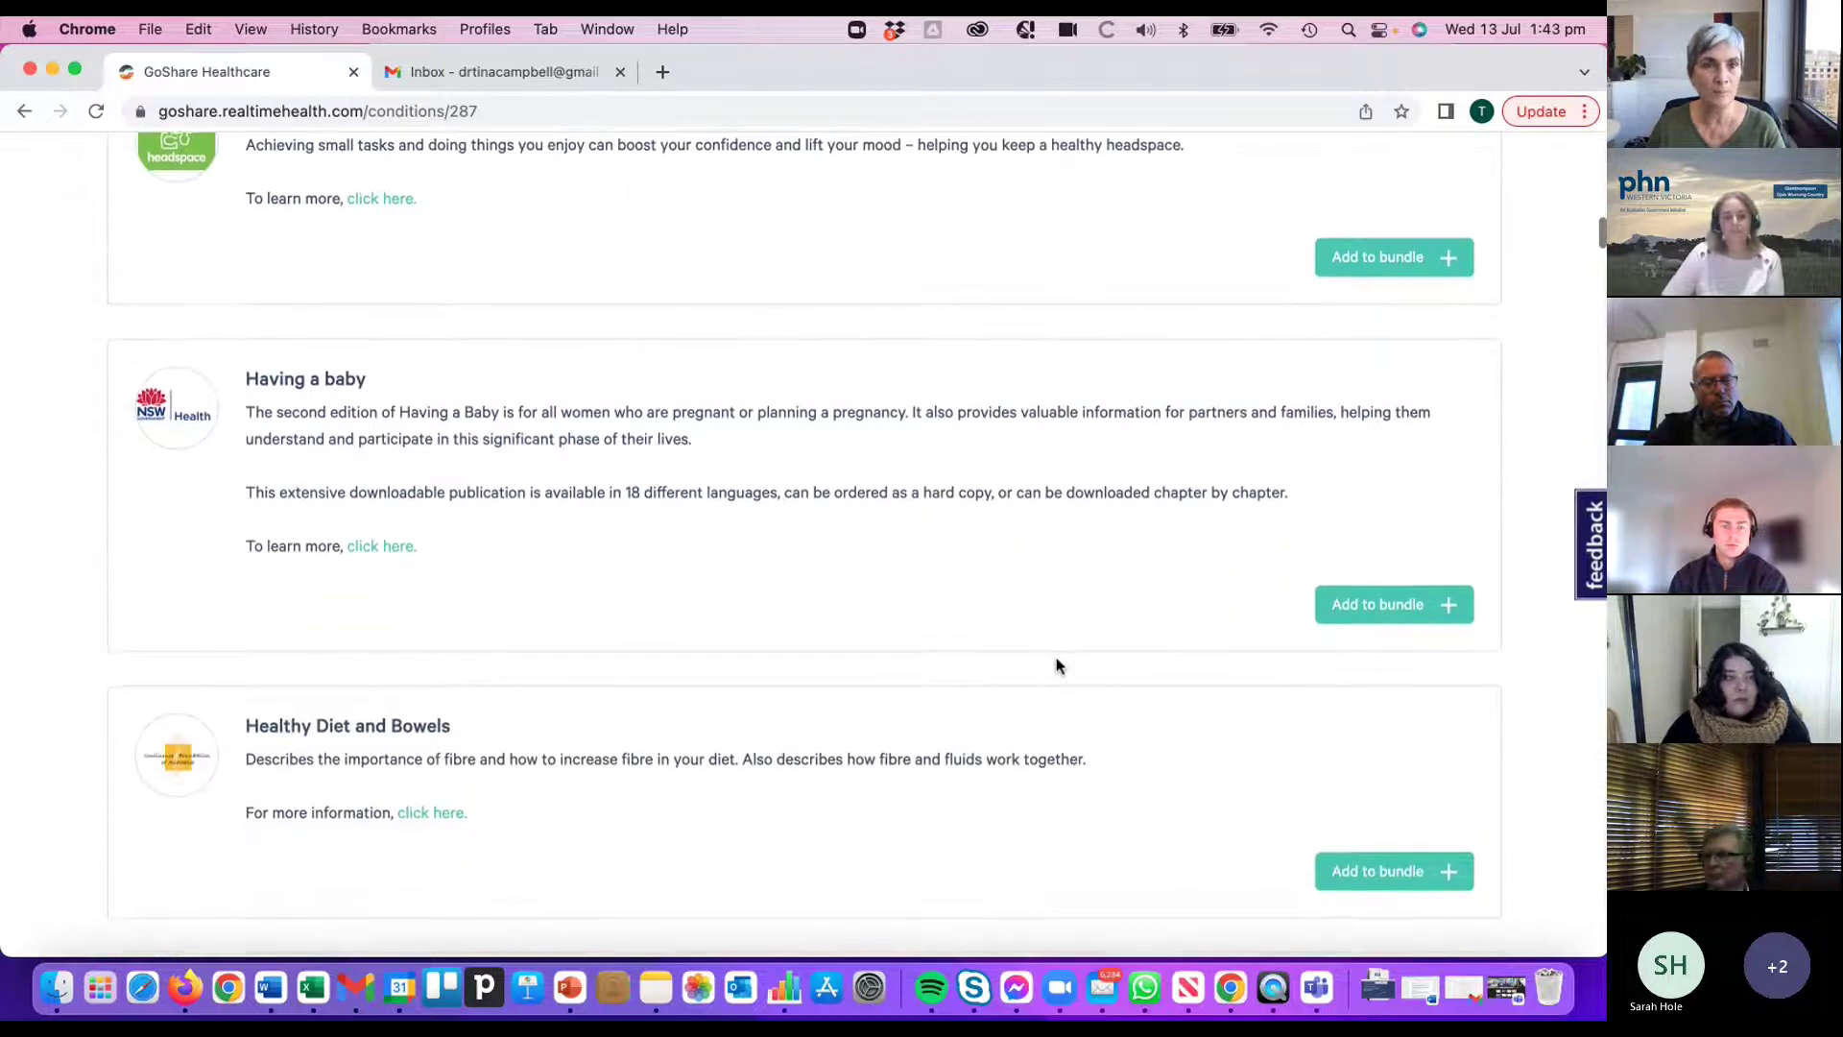
pyautogui.scroll(-8, 1057, 665)
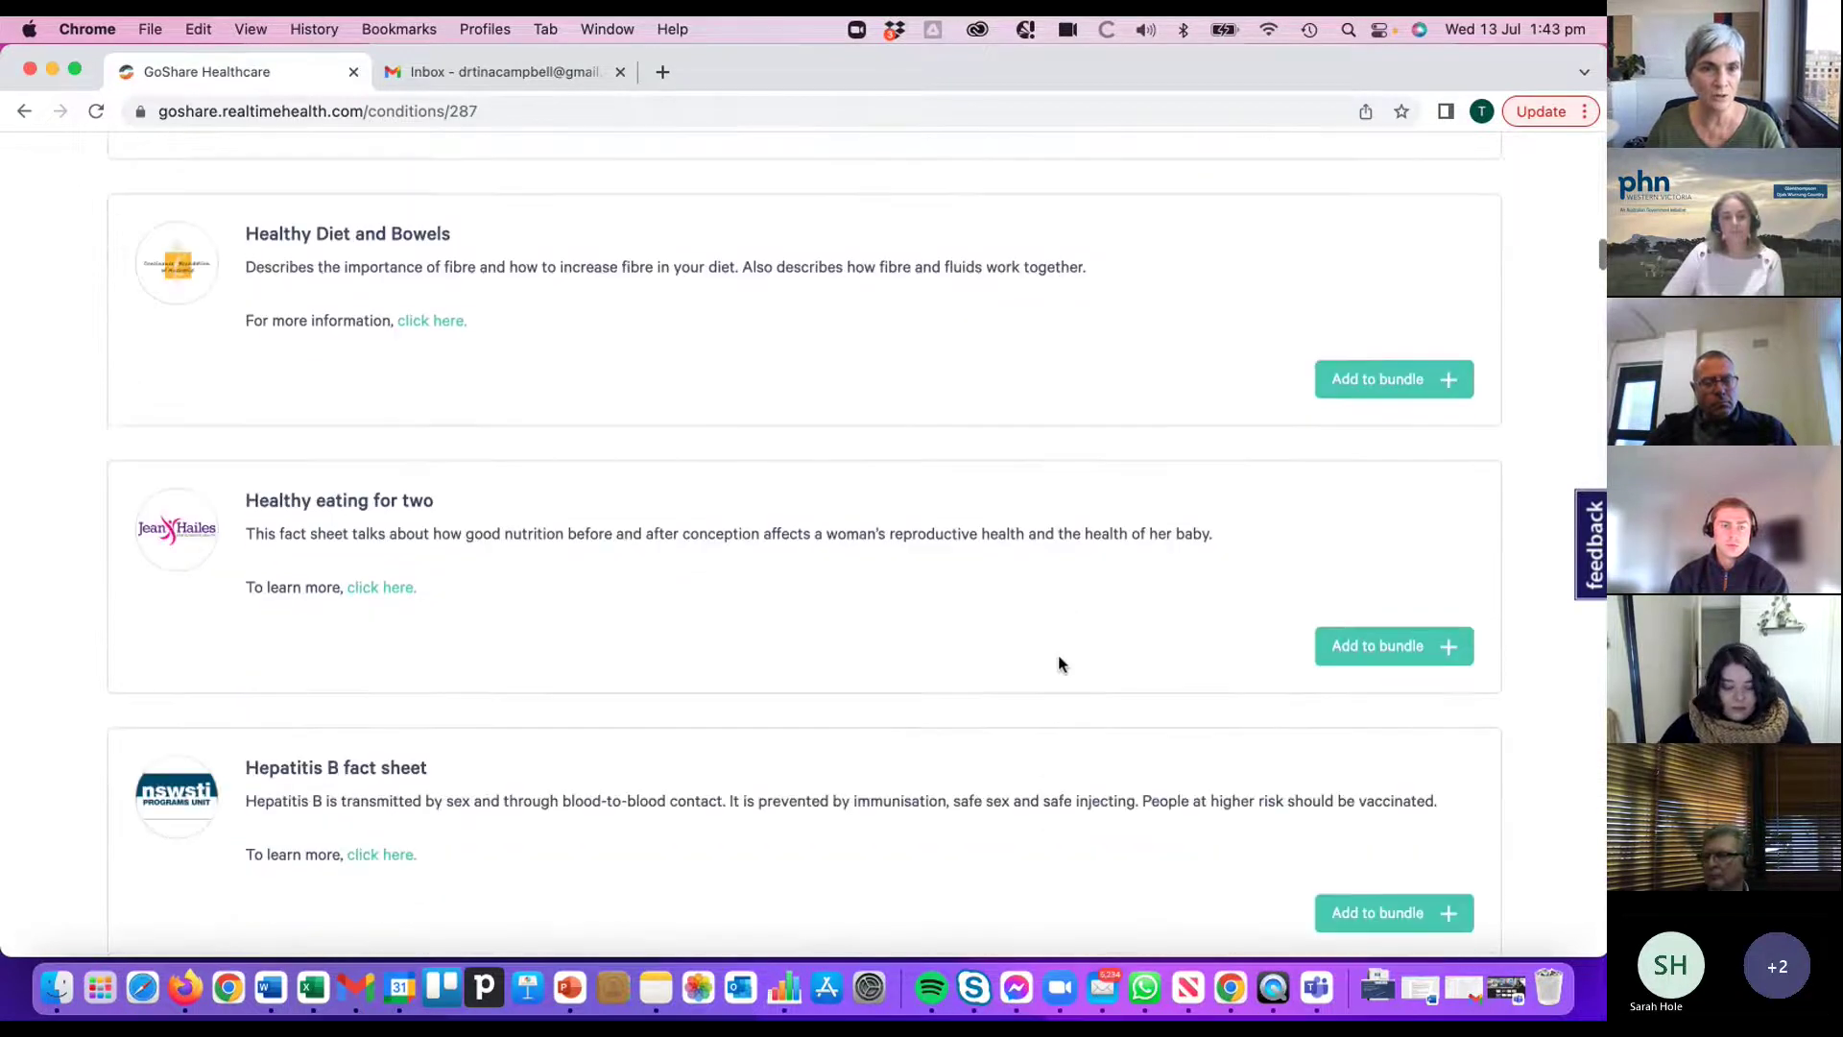
pyautogui.scroll(-5, 1060, 662)
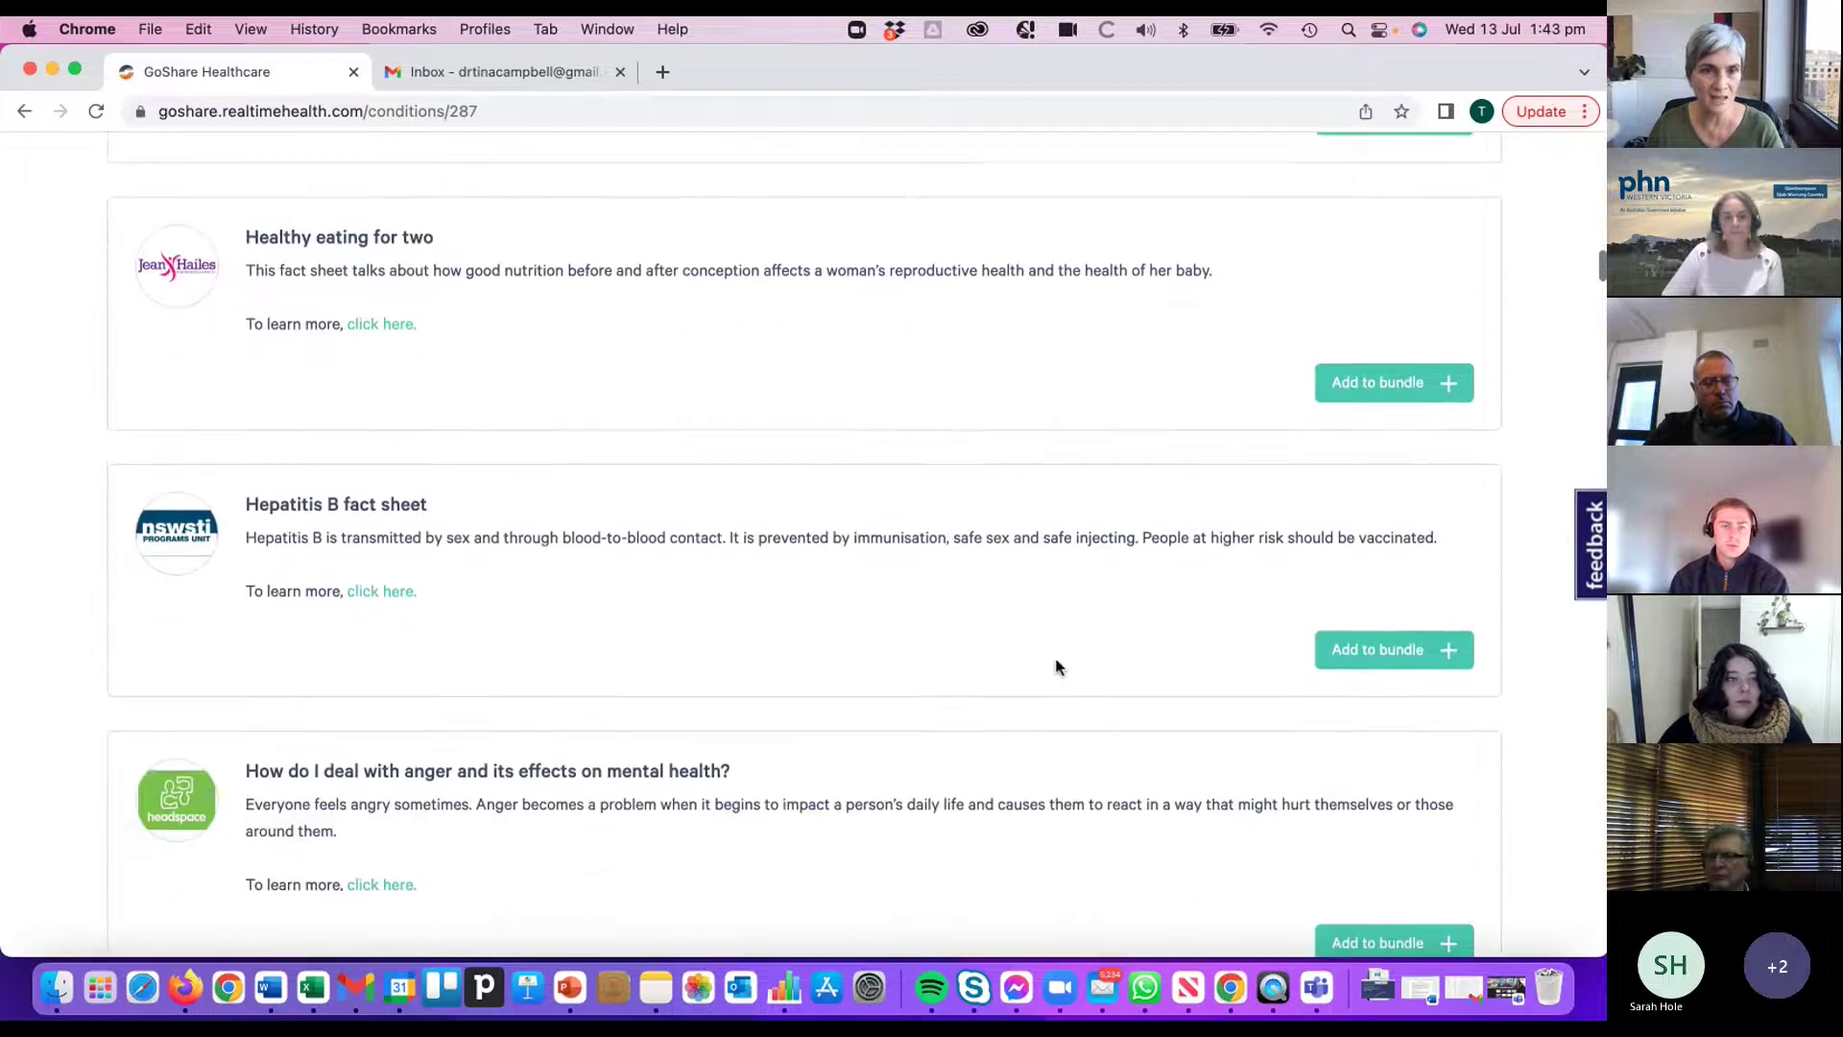
pyautogui.scroll(-2, 1056, 663)
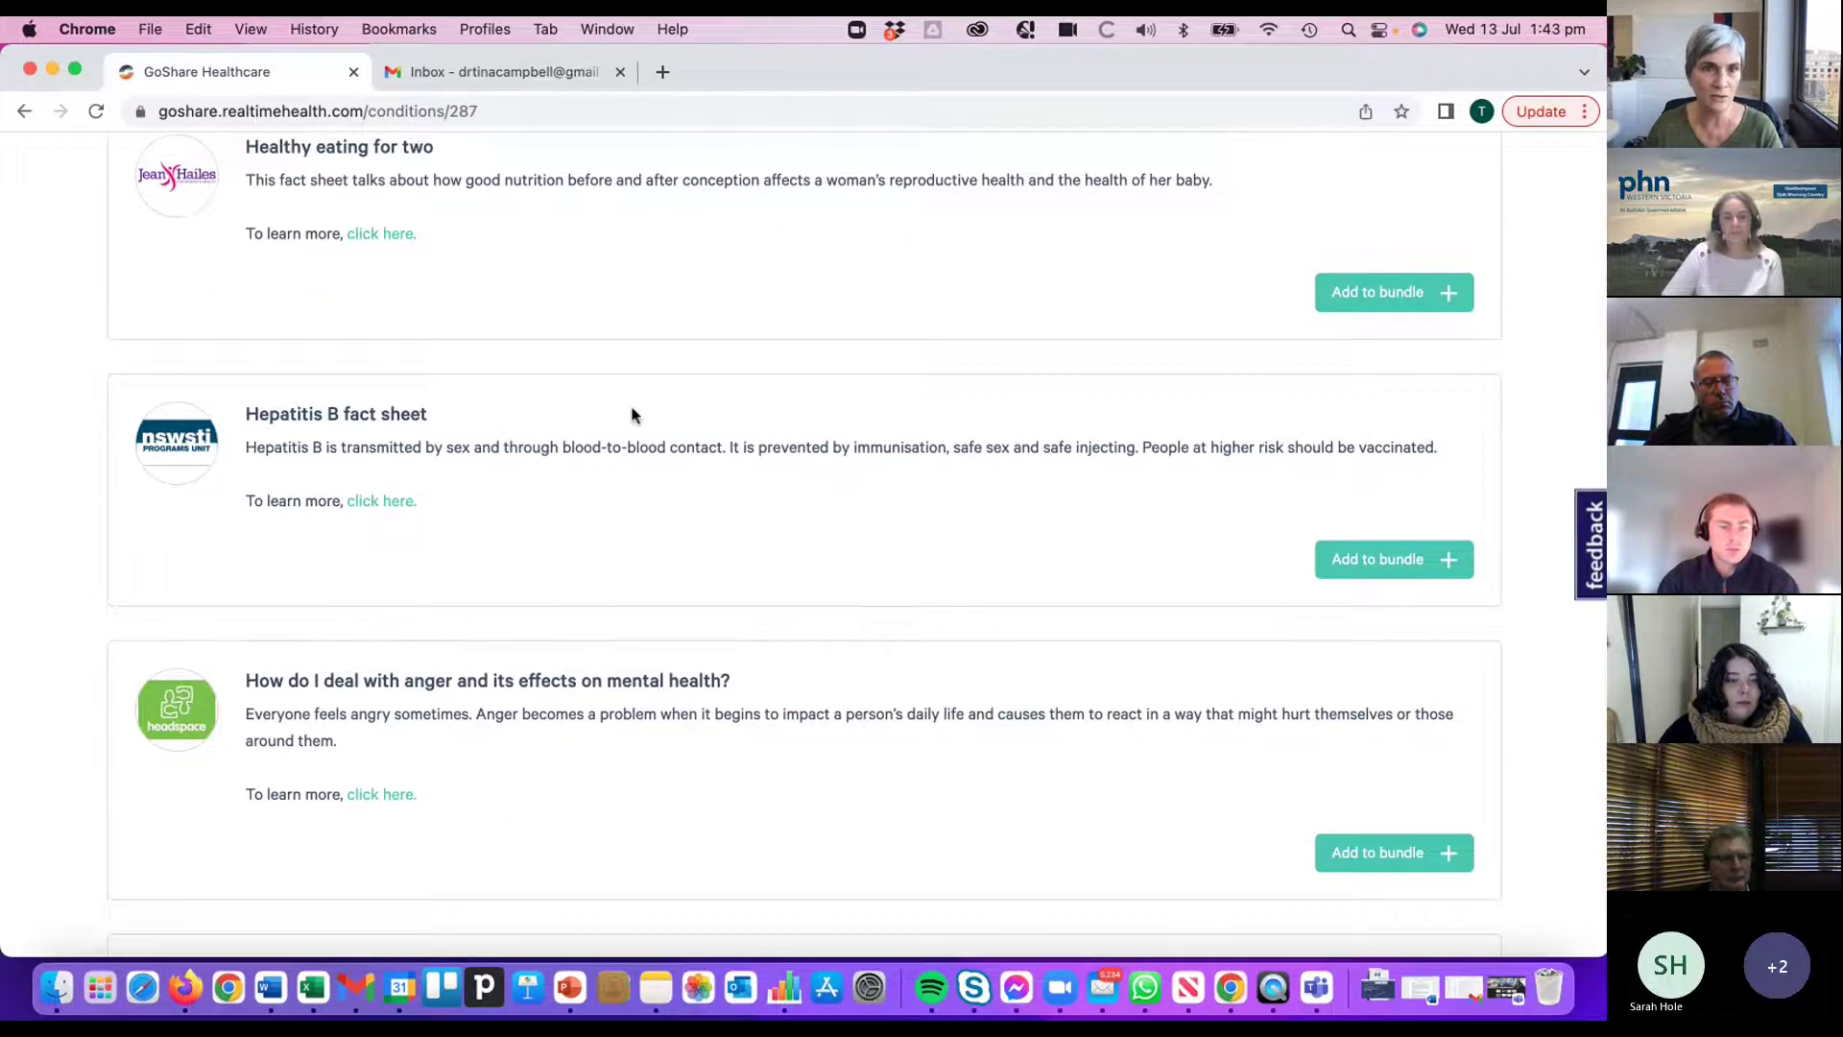
pyautogui.scroll(-10, 720, 474)
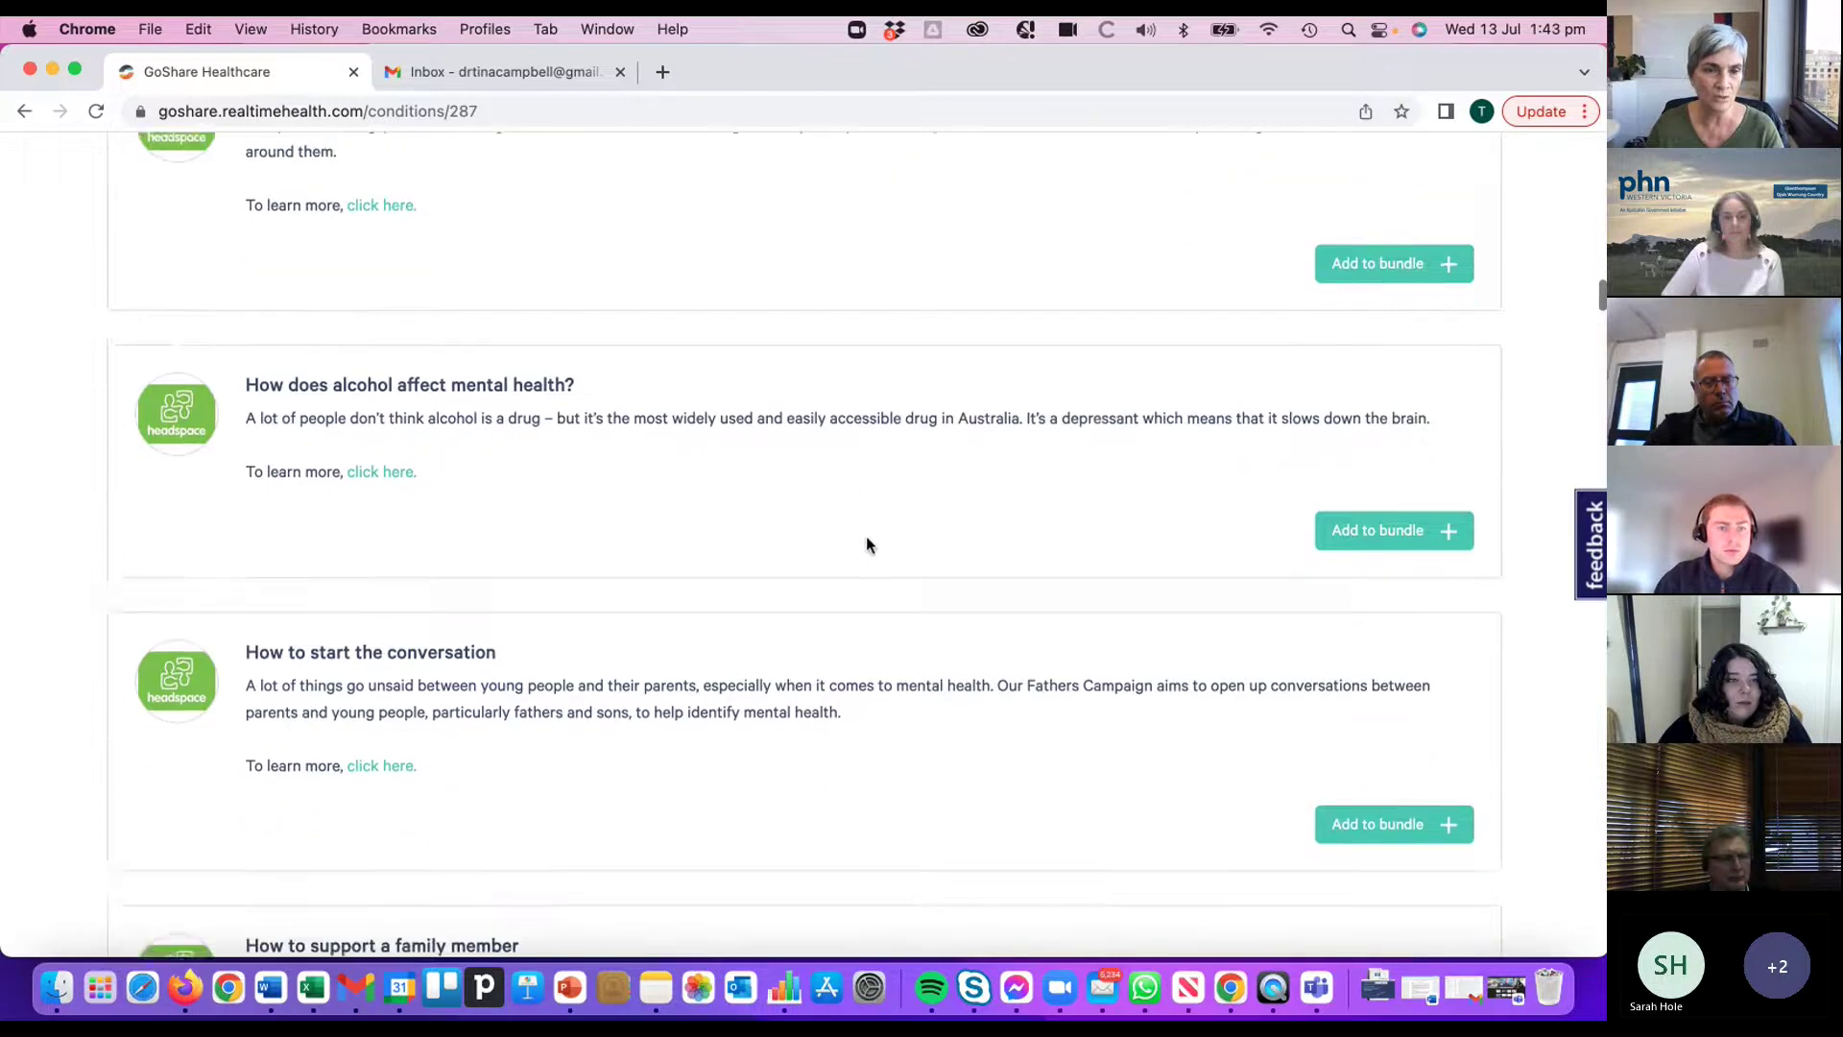
pyautogui.scroll(-12, 873, 547)
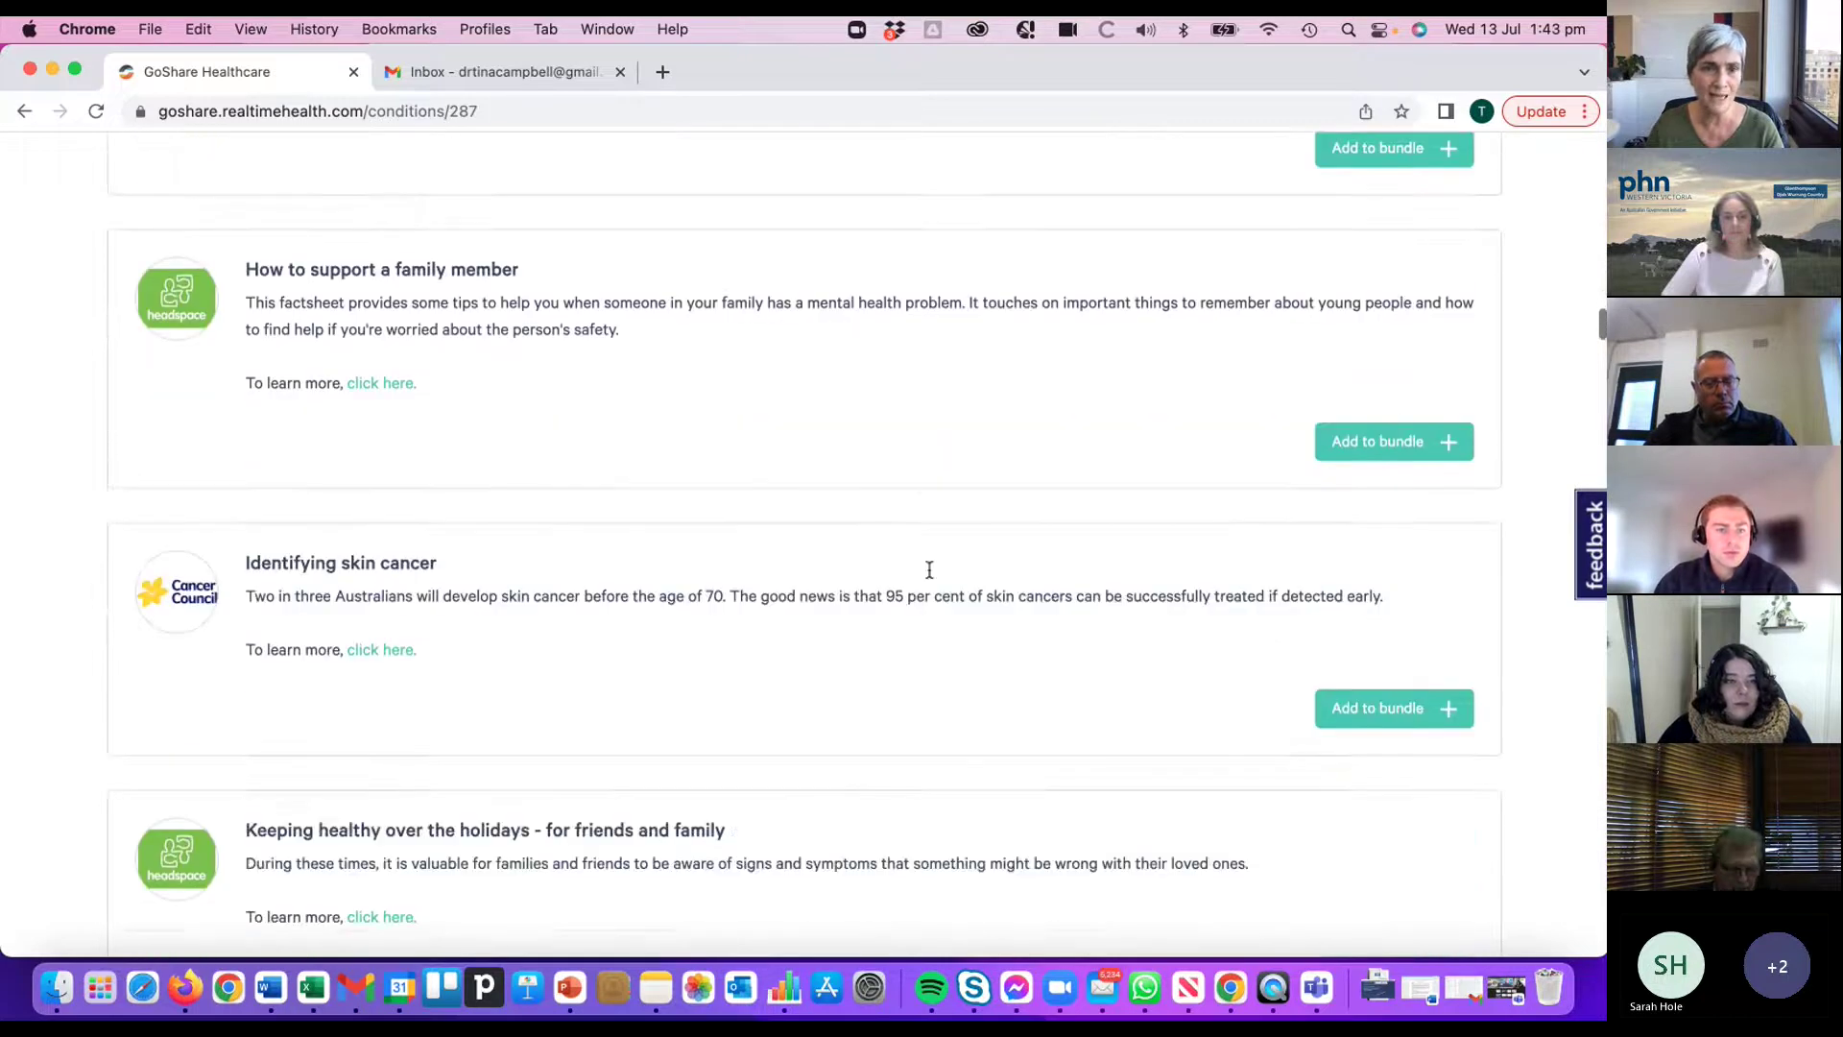
pyautogui.scroll(-4, 929, 570)
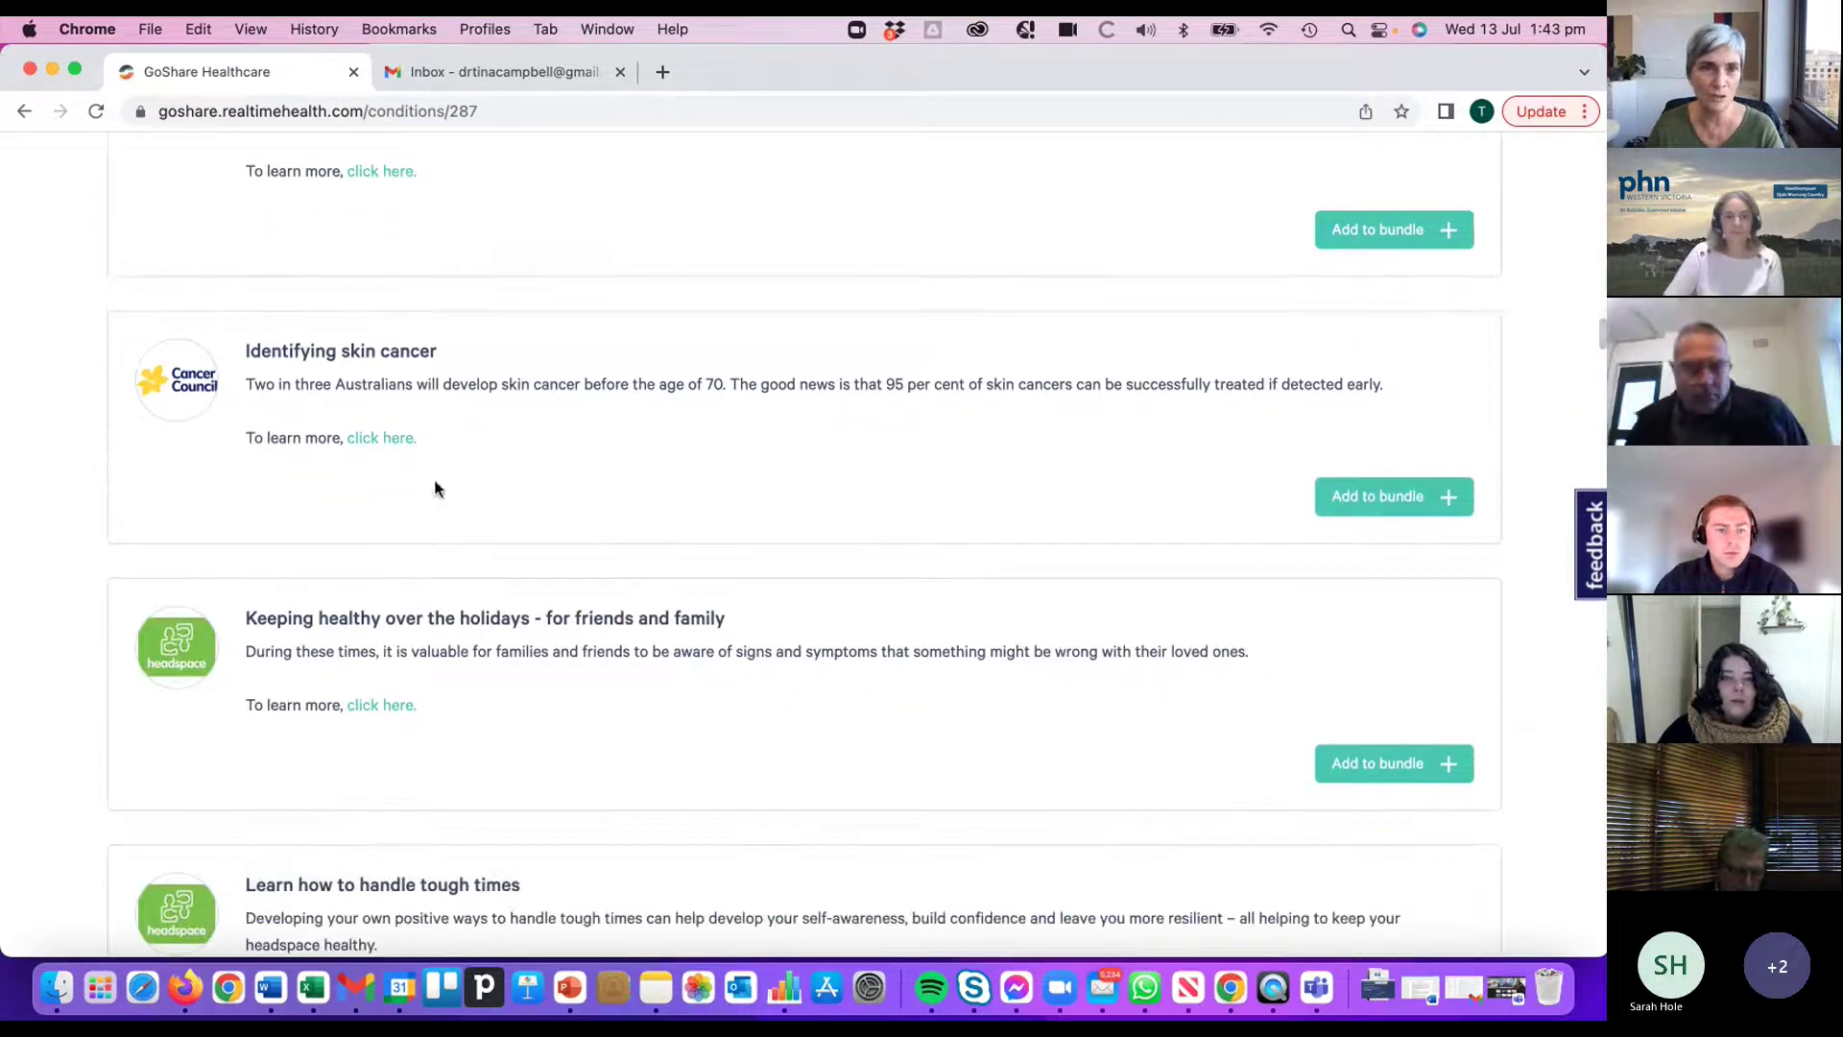
pyautogui.scroll(-1, 838, 453)
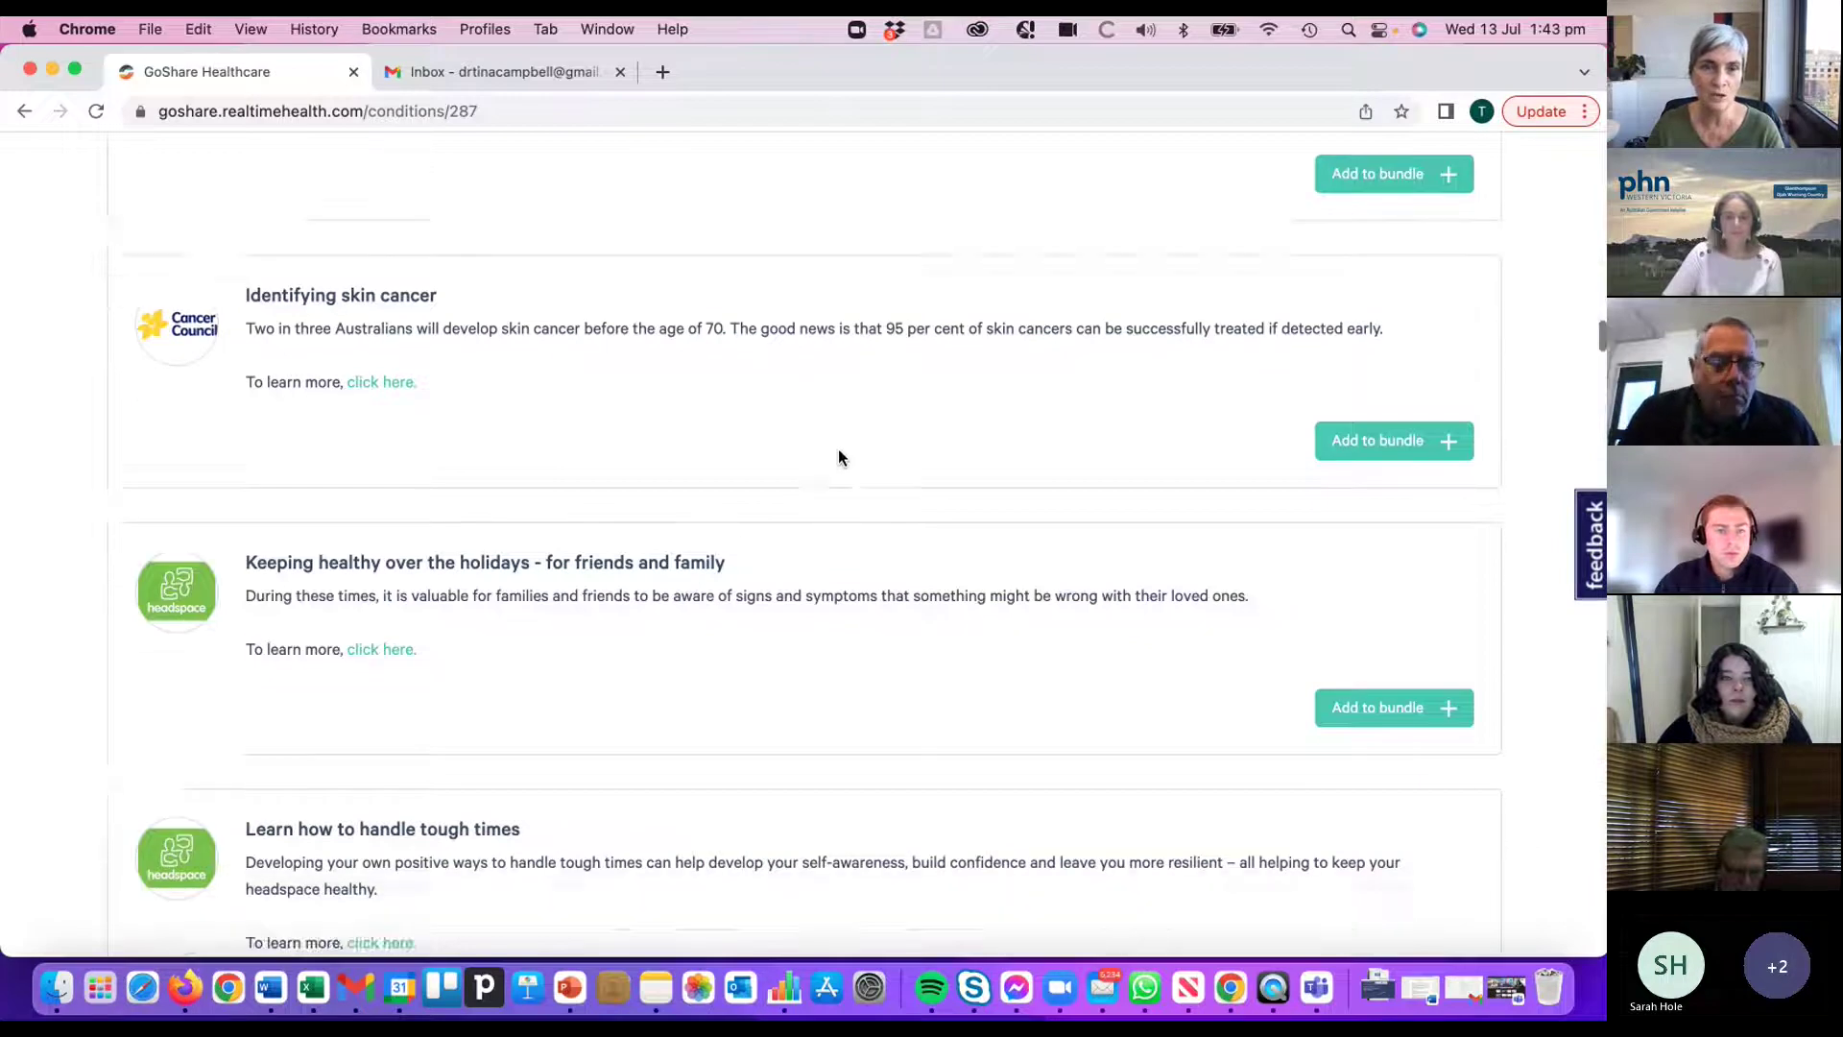
pyautogui.scroll(-4, 838, 457)
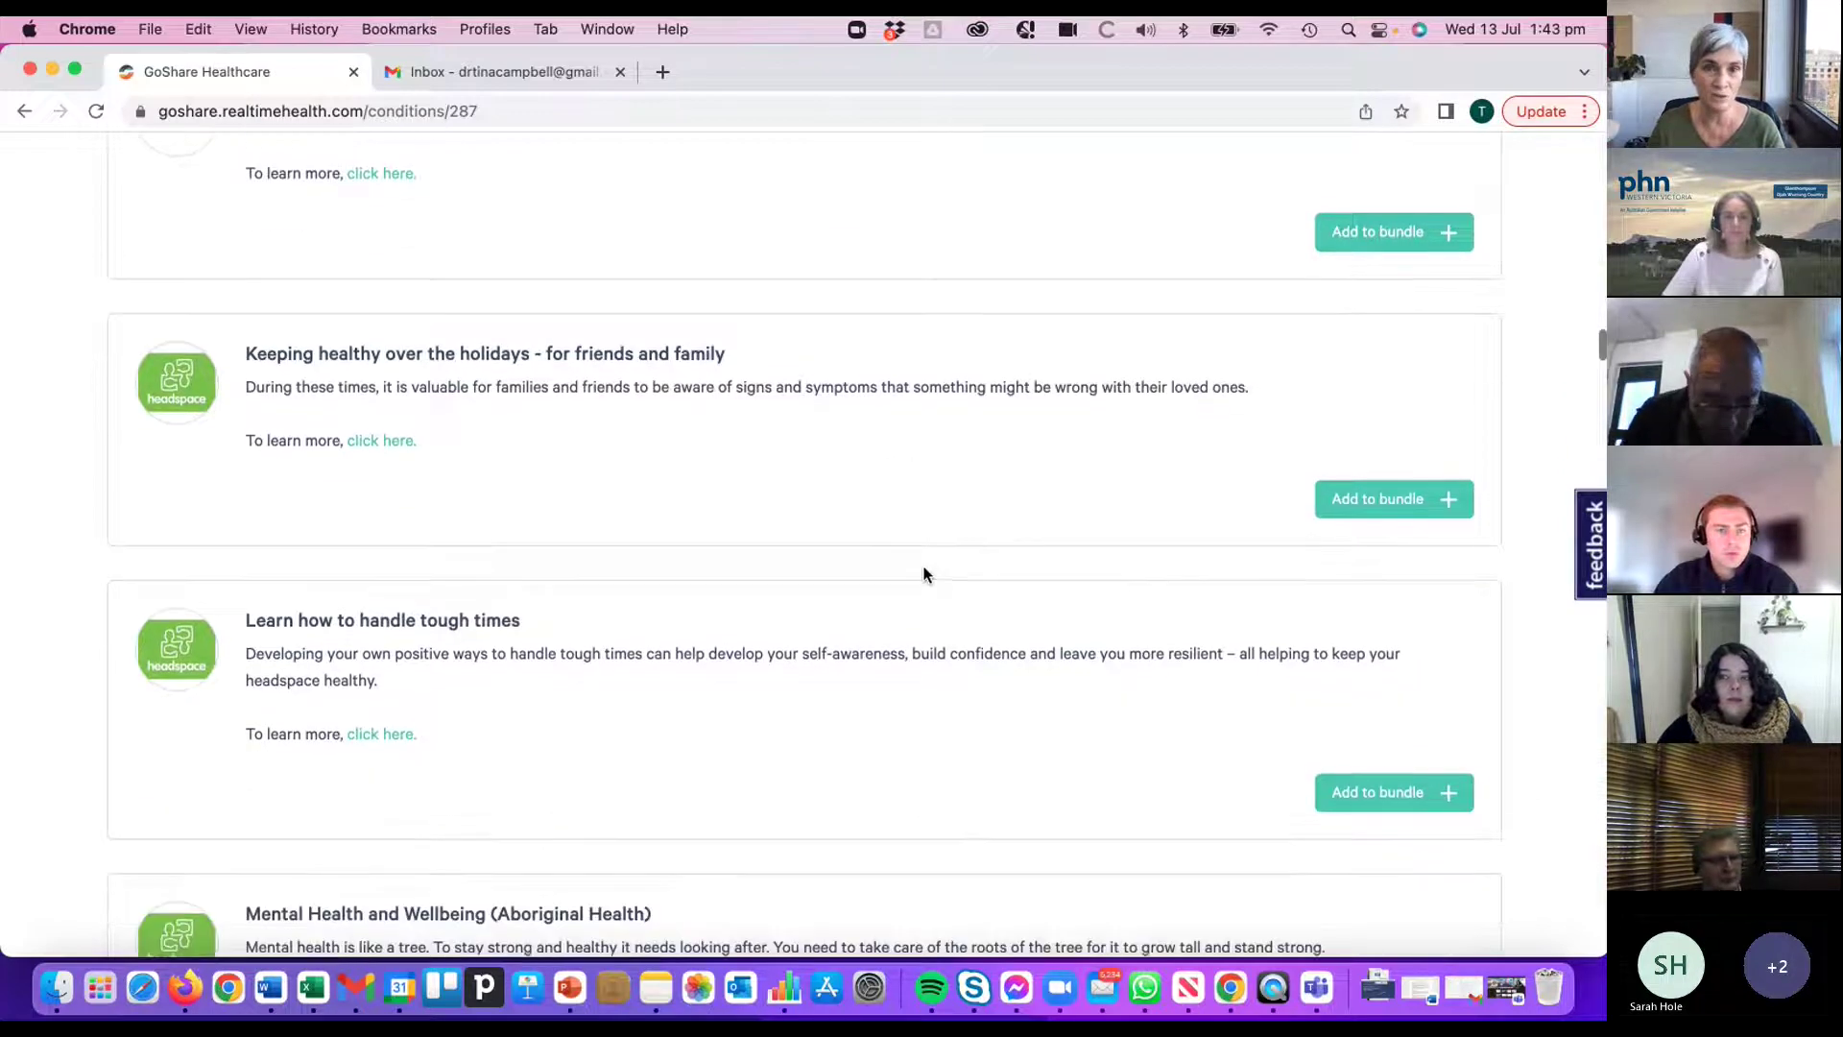
pyautogui.scroll(-5, 923, 574)
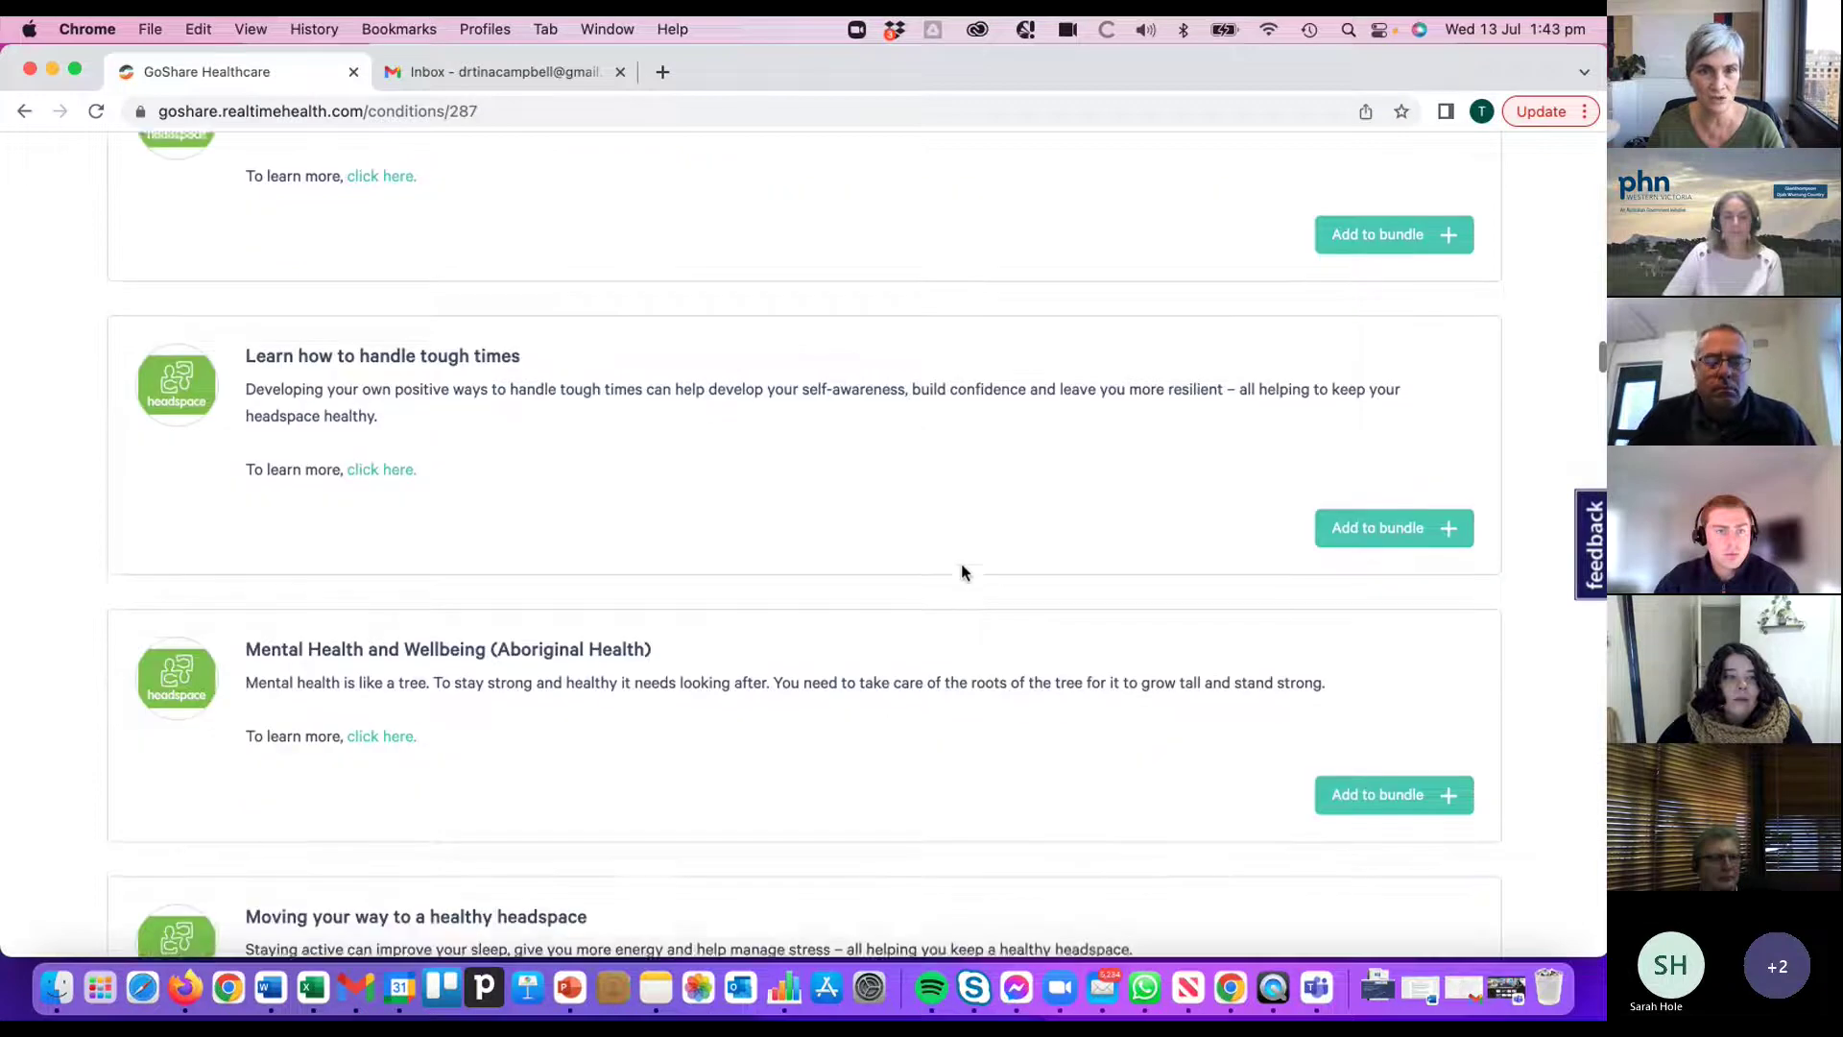
pyautogui.scroll(-4, 960, 568)
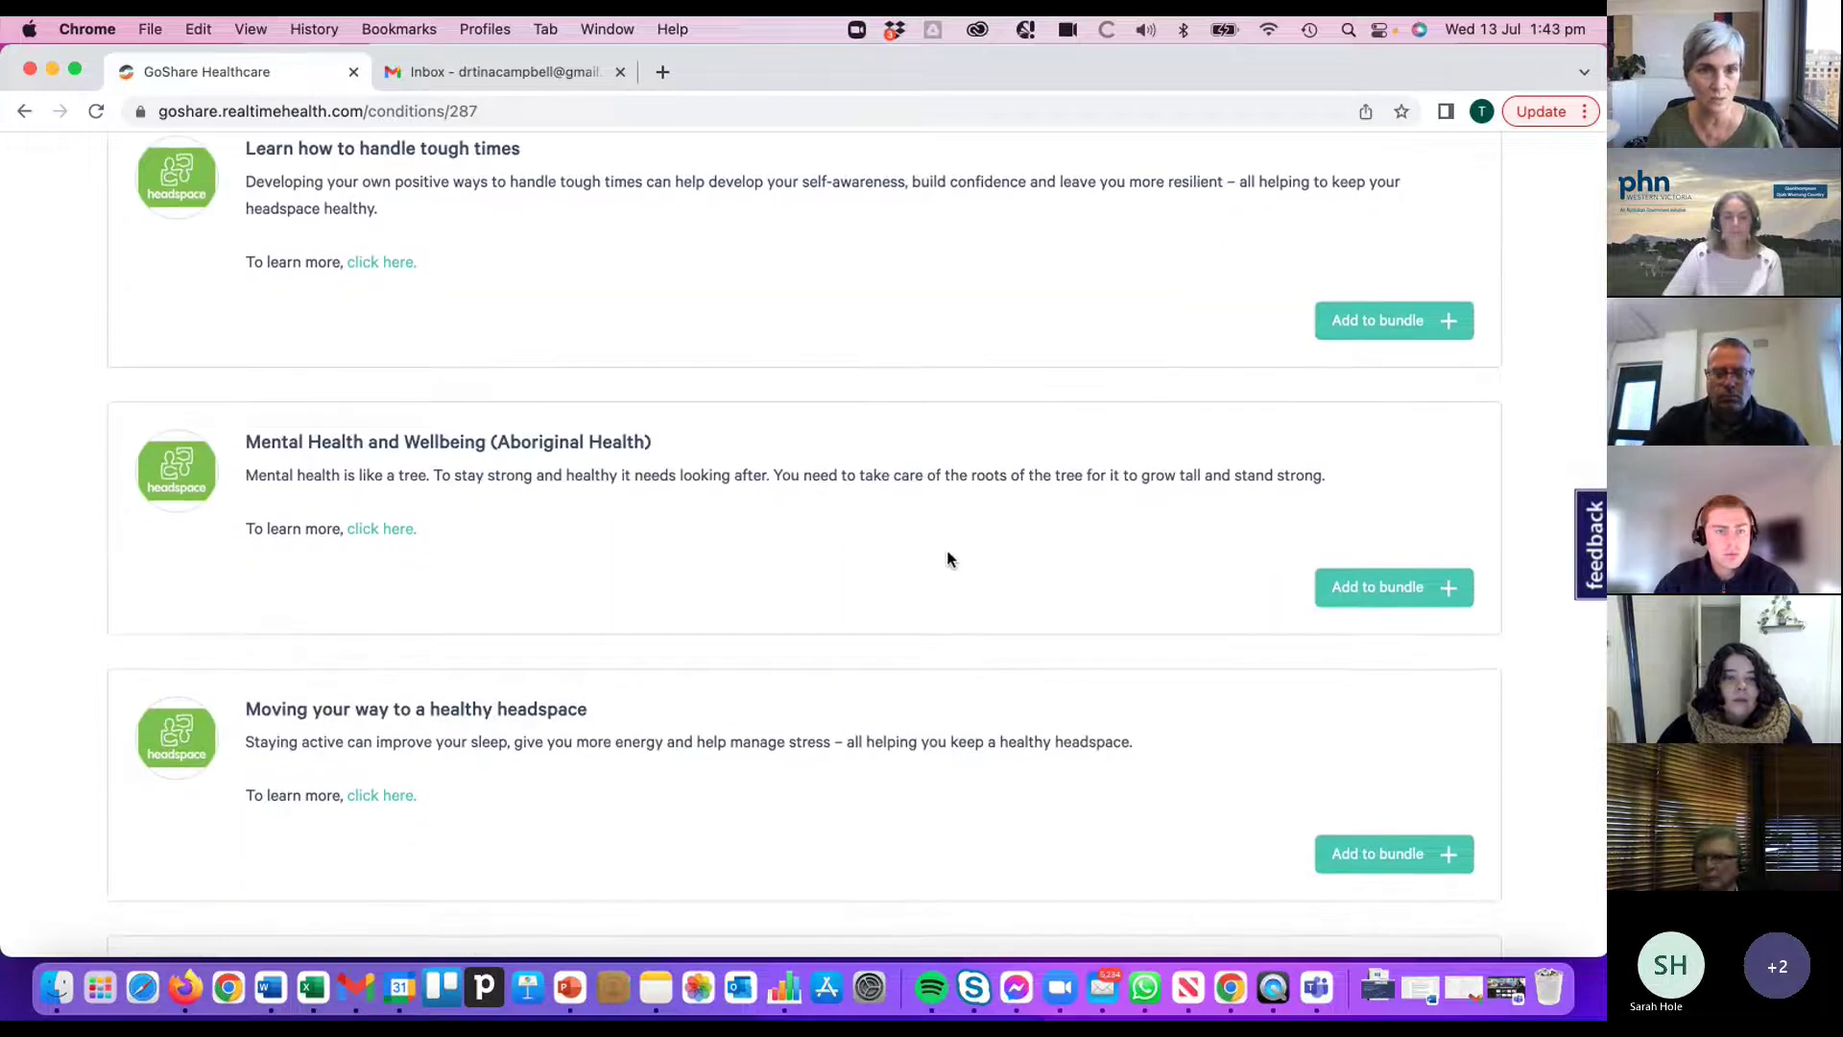
pyautogui.scroll(-3, 947, 559)
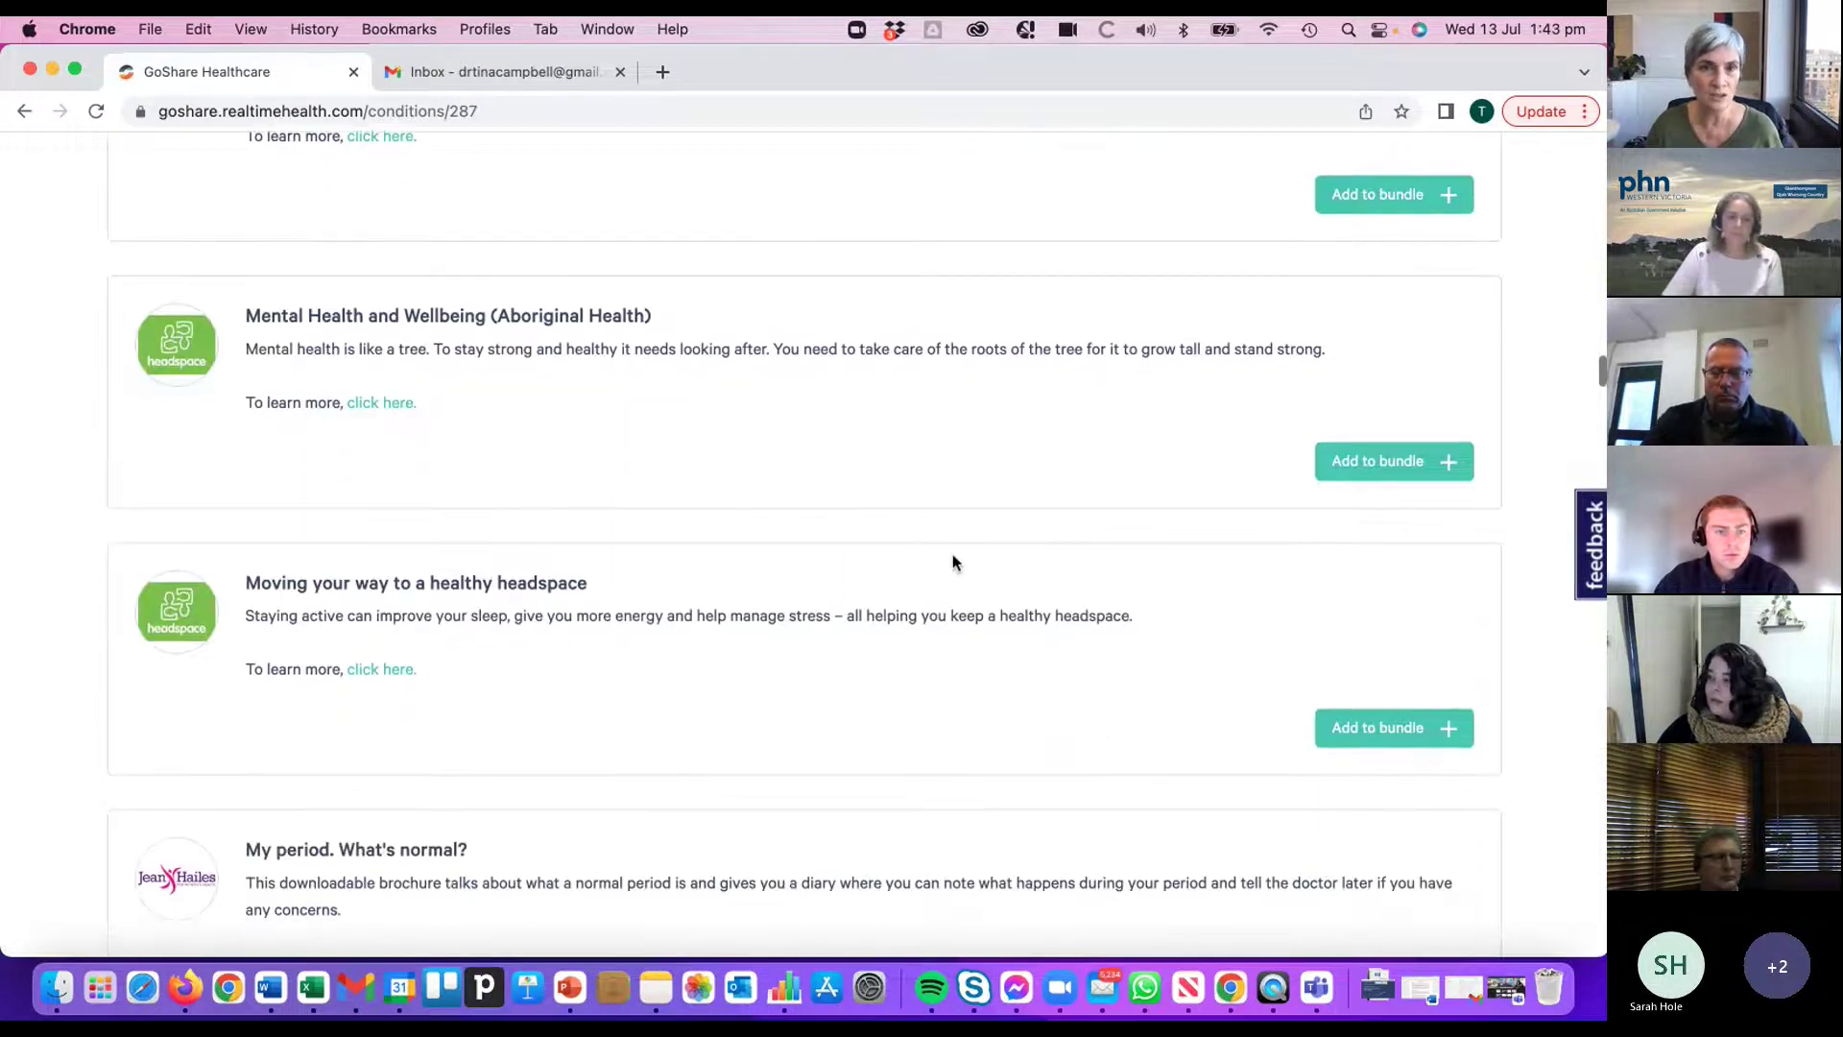
pyautogui.scroll(-5, 810, 464)
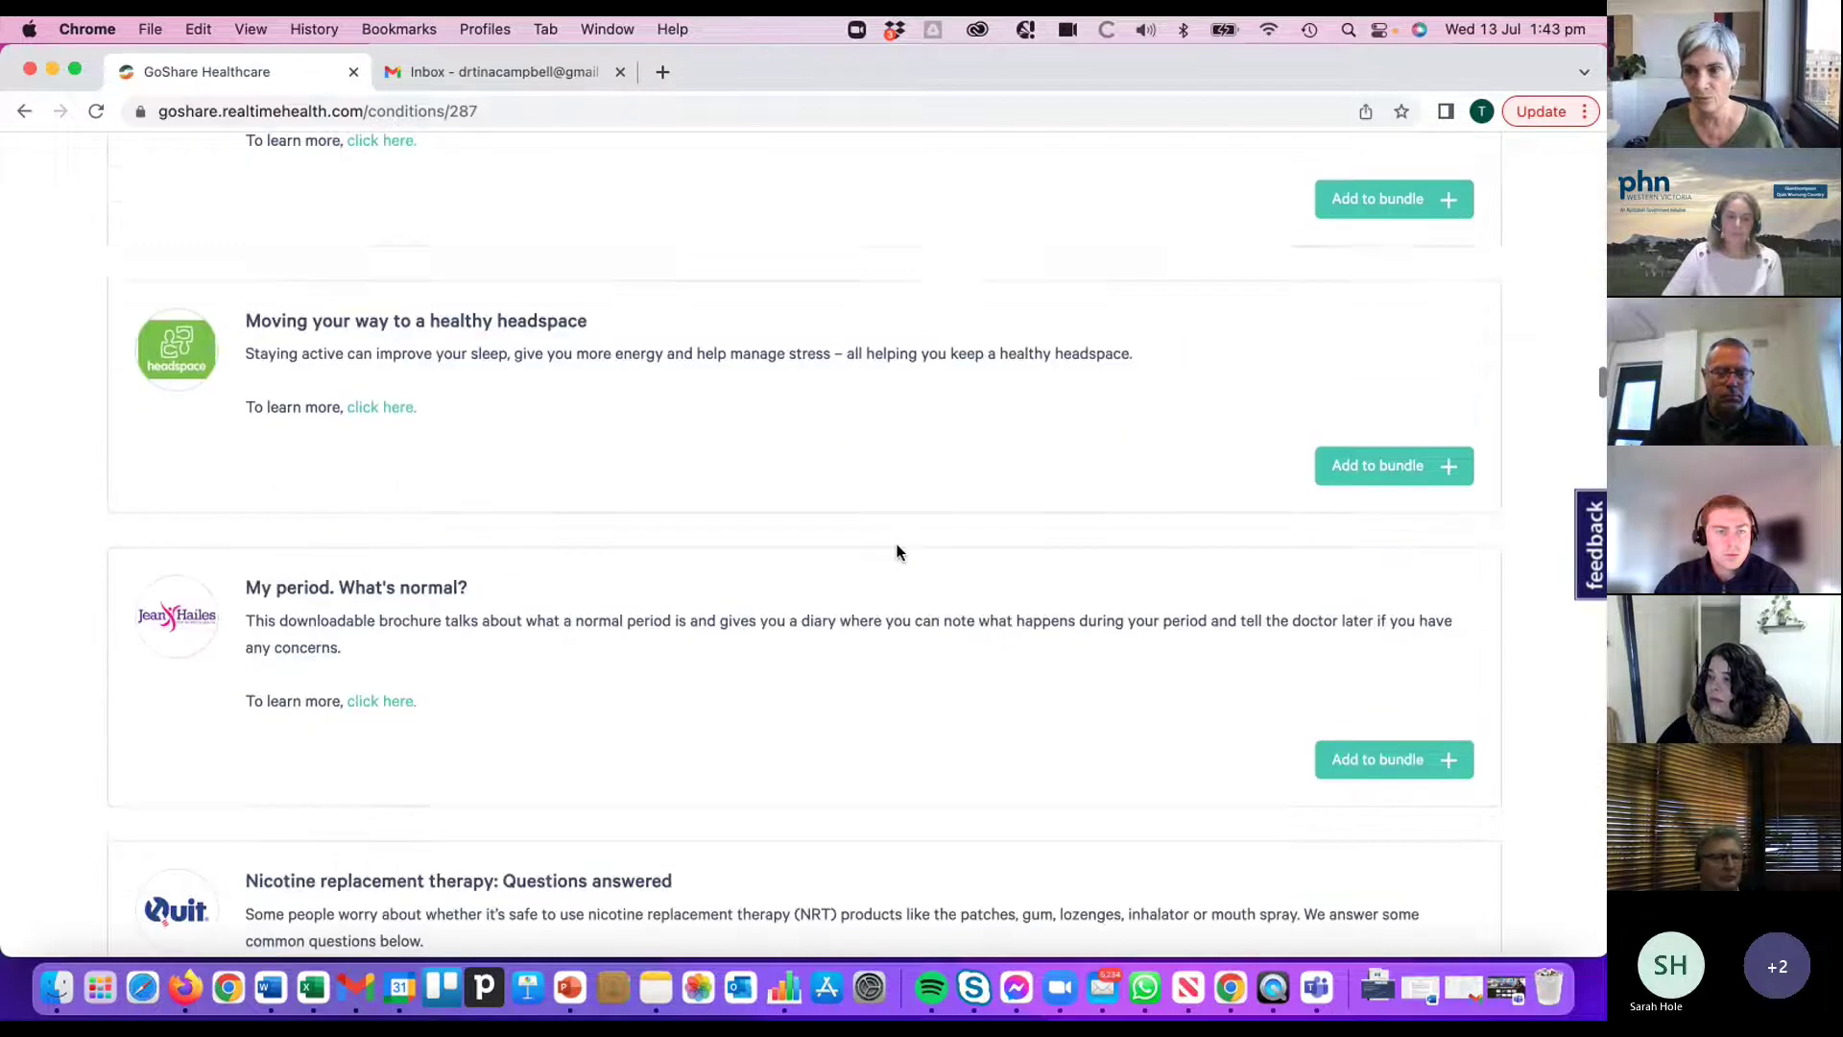
pyautogui.scroll(-10, 898, 551)
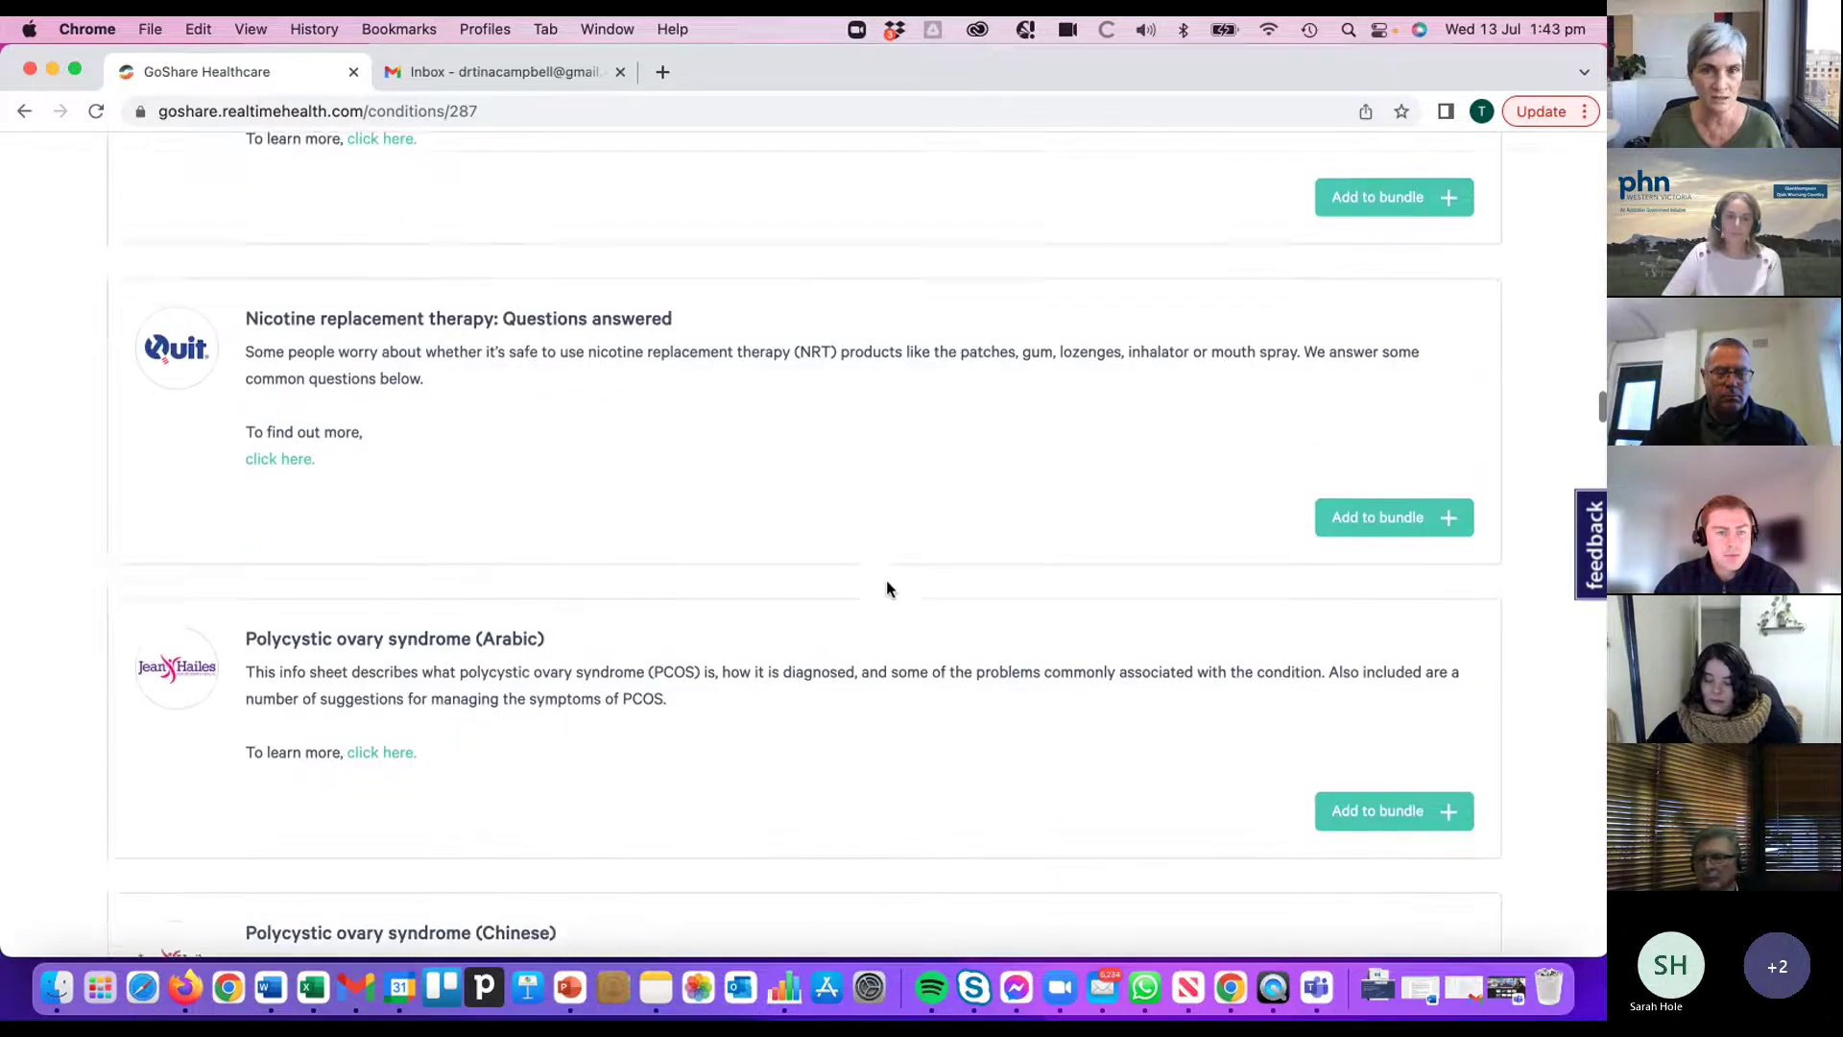
pyautogui.scroll(-5, 888, 586)
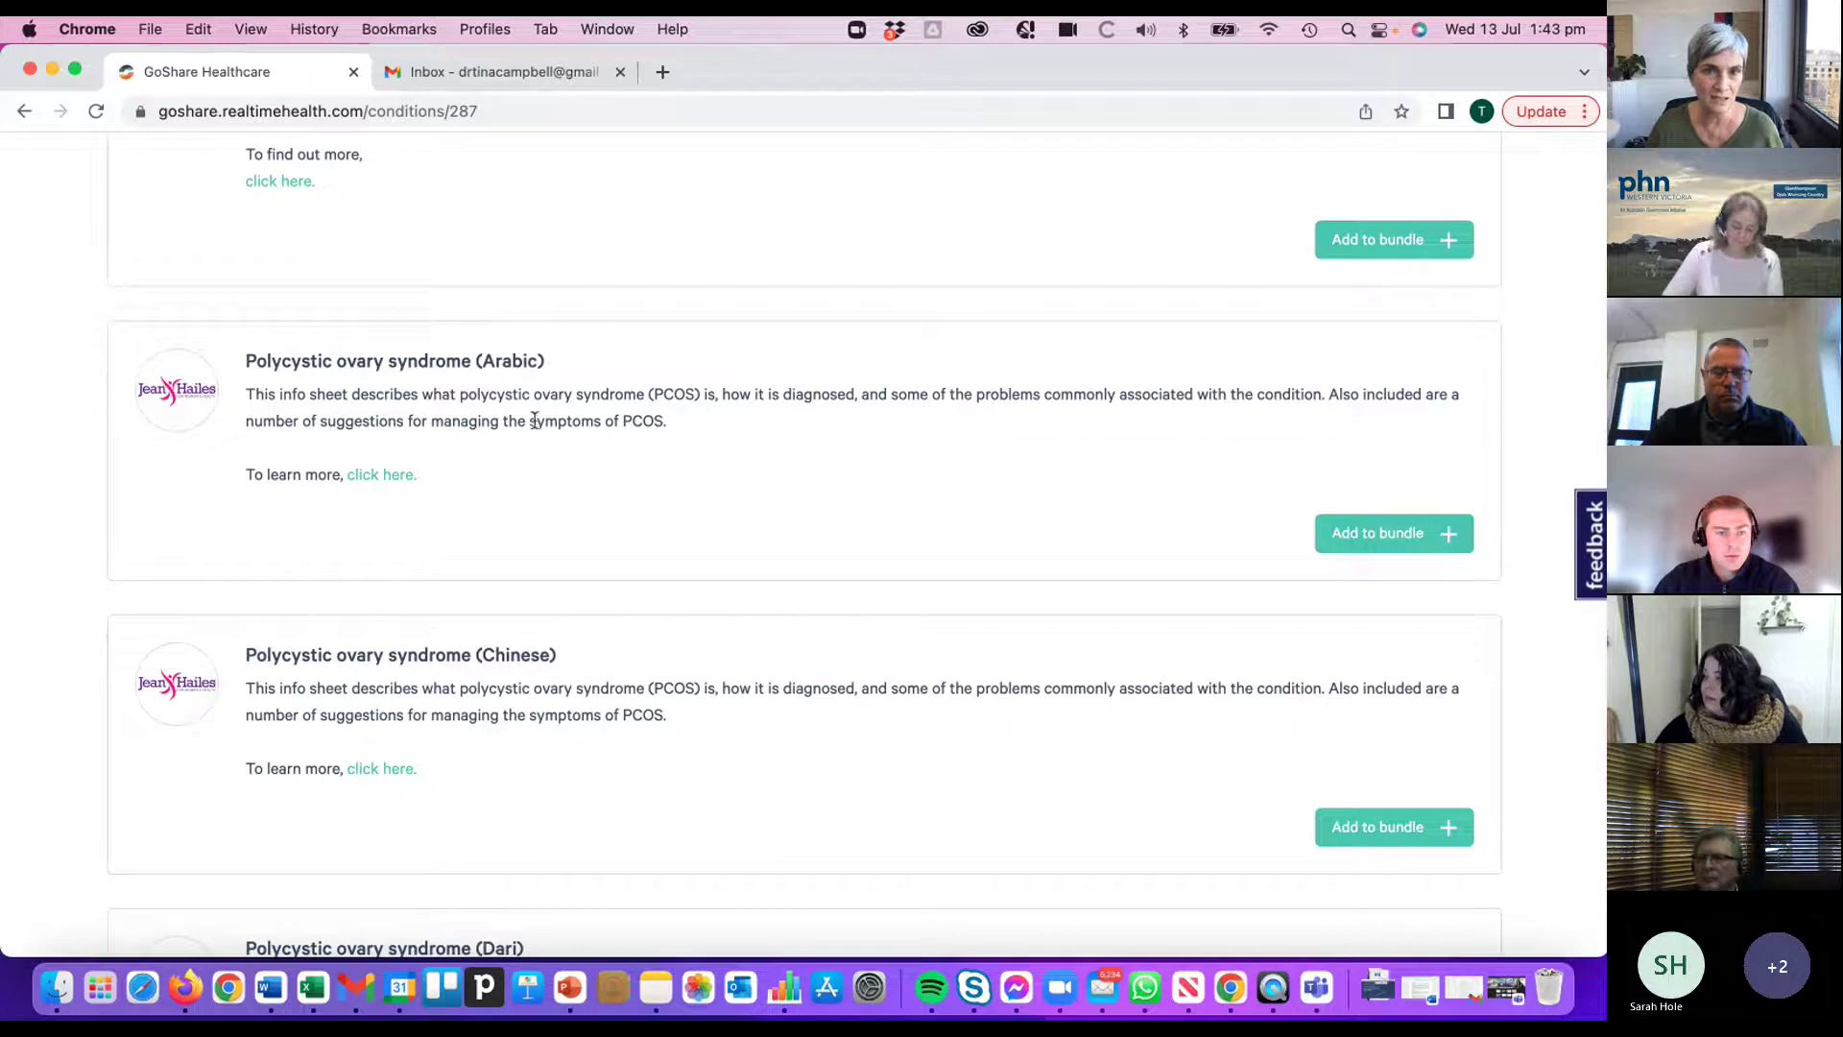
pyautogui.scroll(-5, 823, 573)
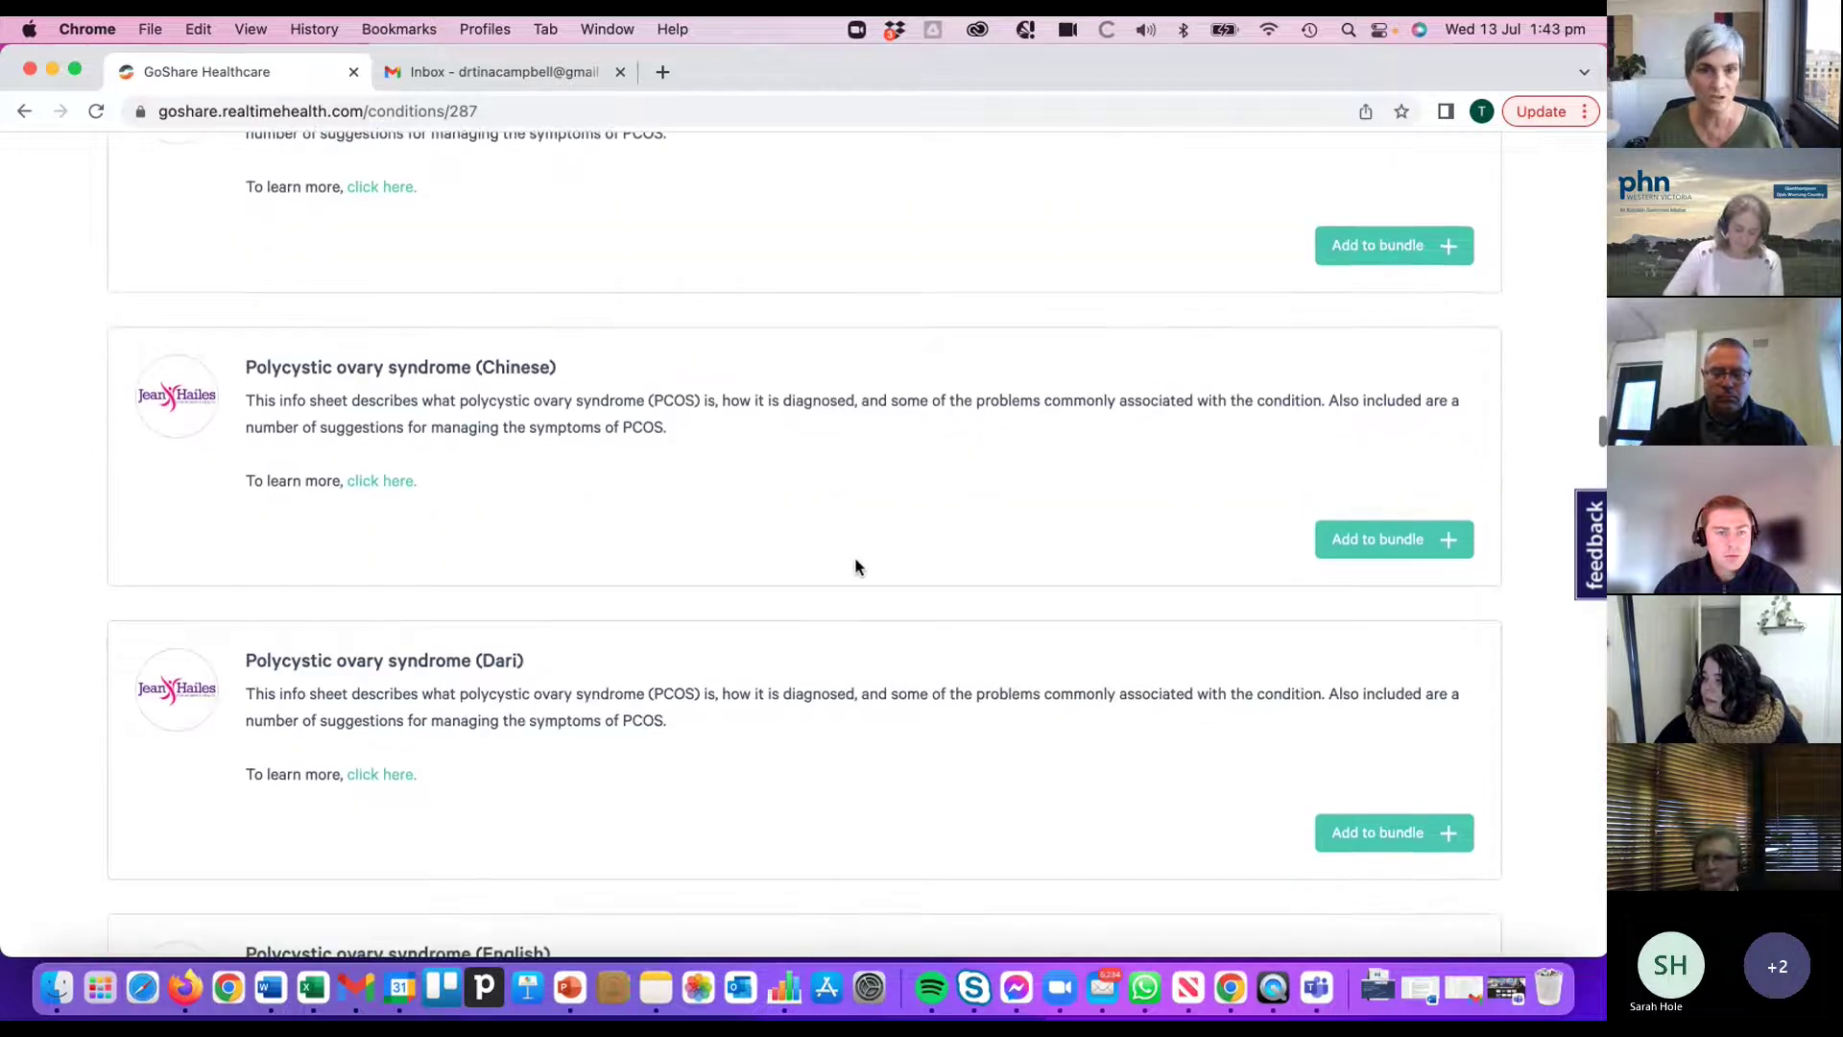
pyautogui.scroll(-8, 862, 569)
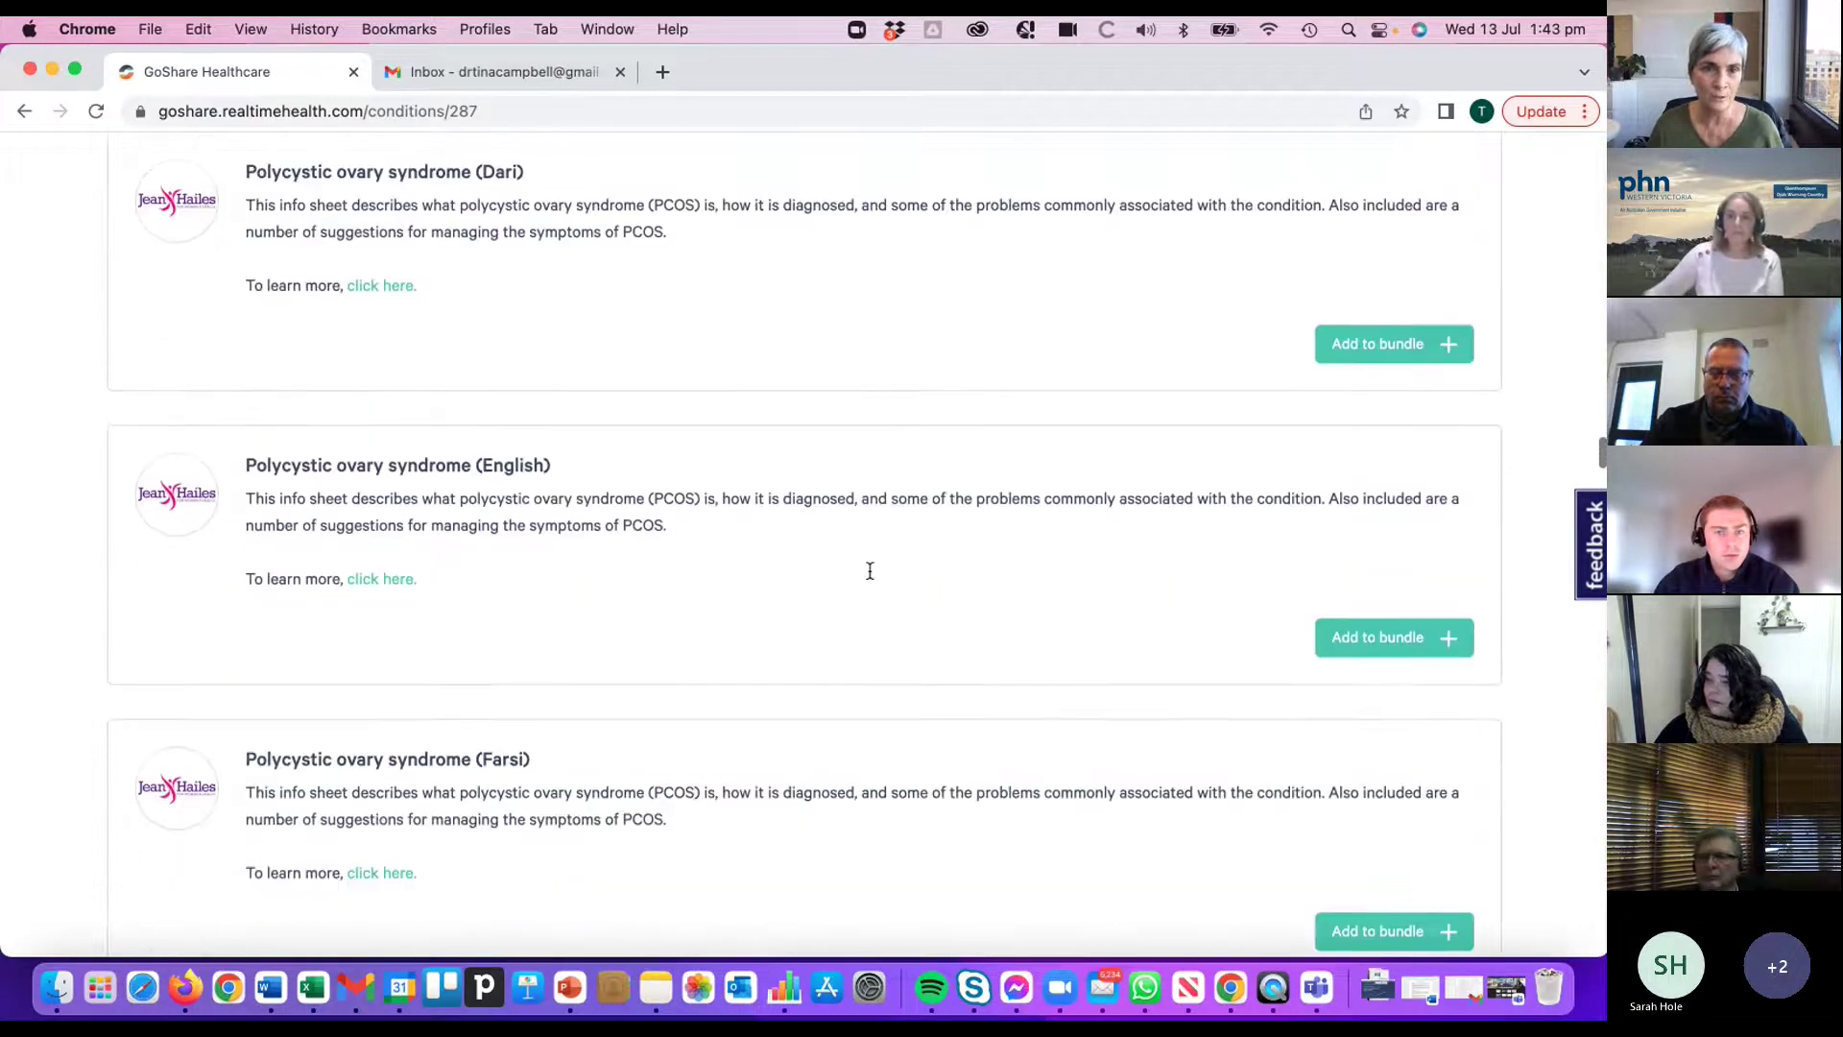
pyautogui.scroll(-7, 869, 570)
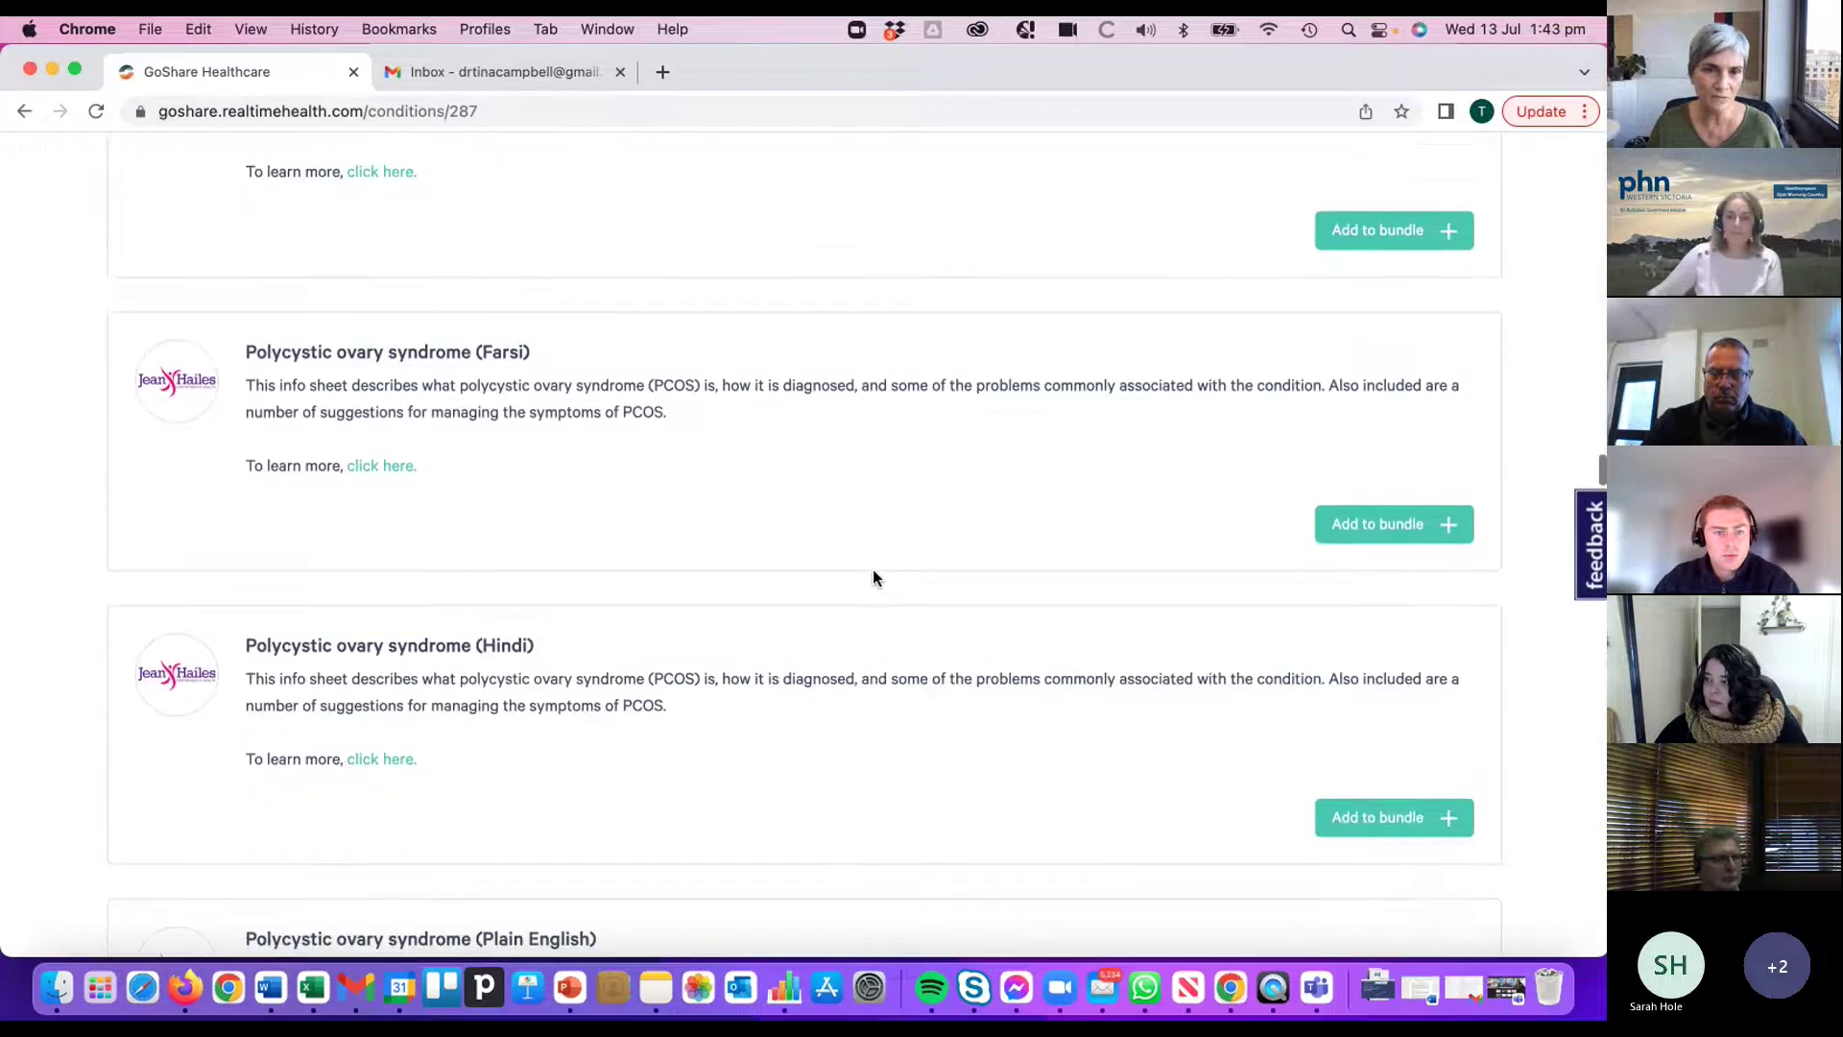
pyautogui.scroll(-7, 874, 572)
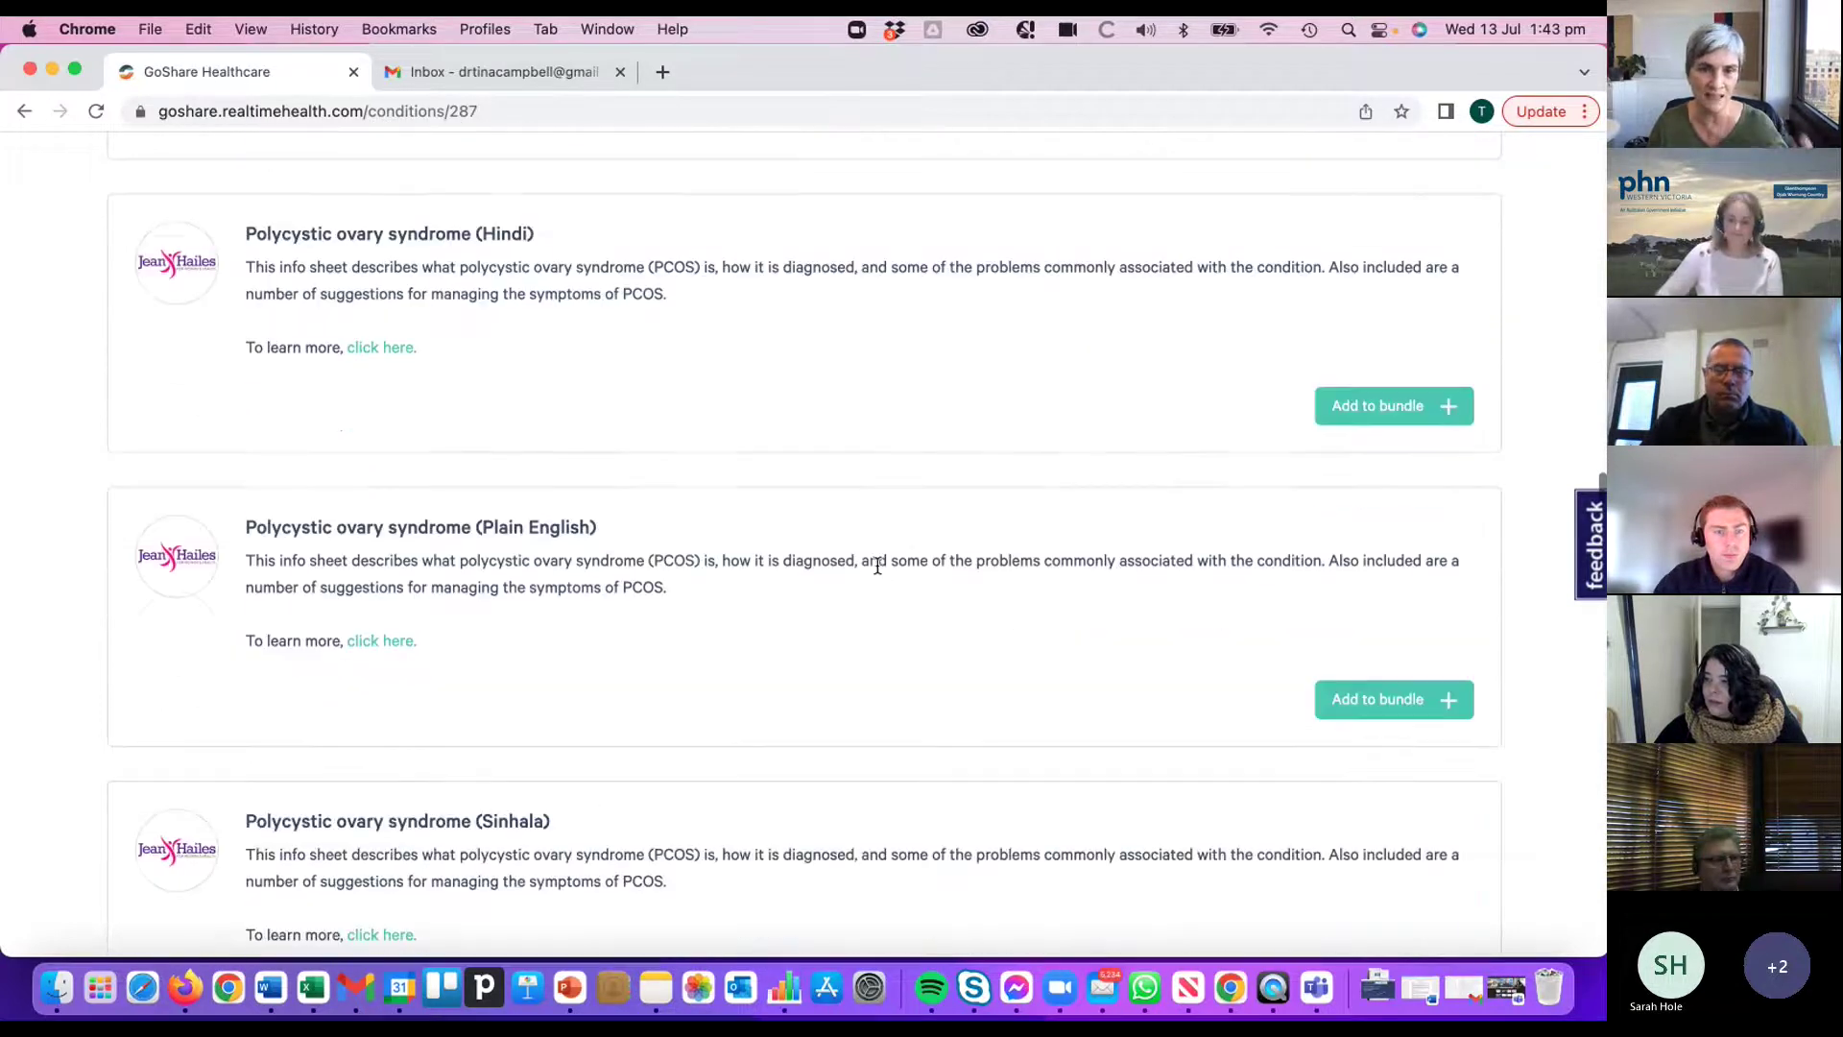
pyautogui.scroll(-3, 878, 566)
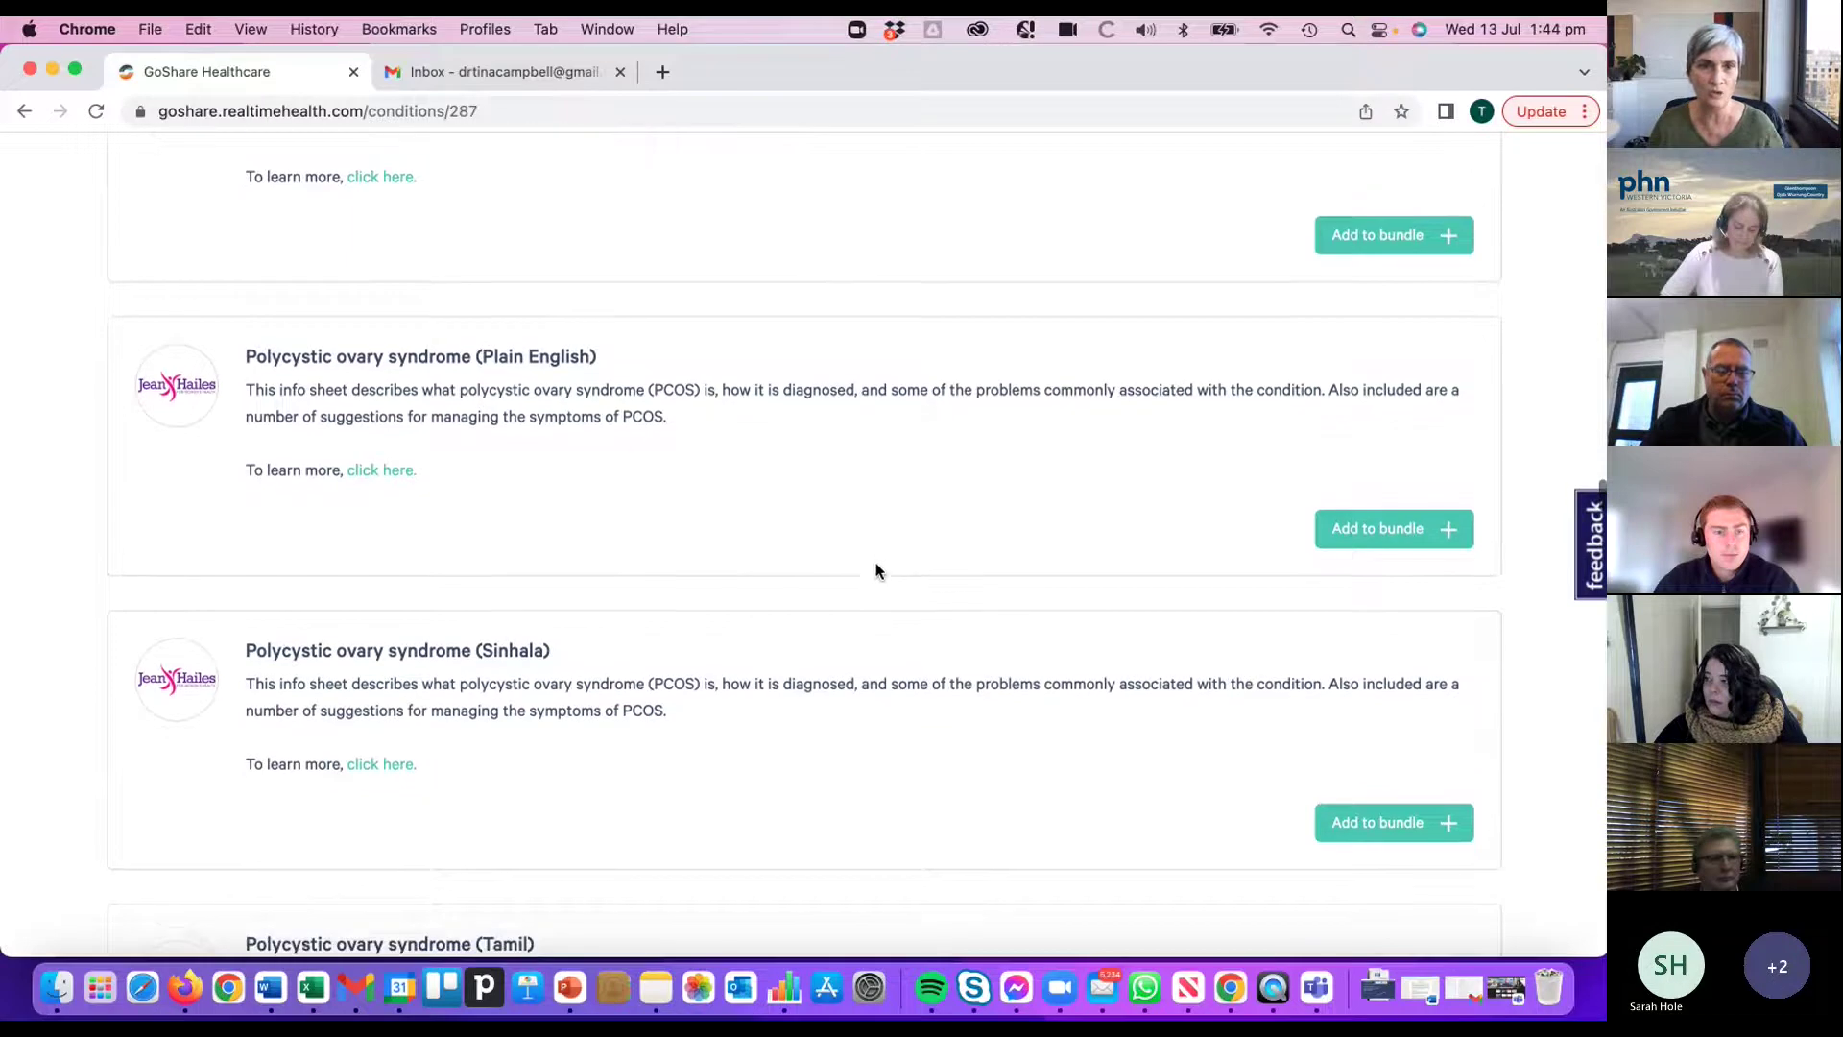
pyautogui.scroll(-11, 879, 567)
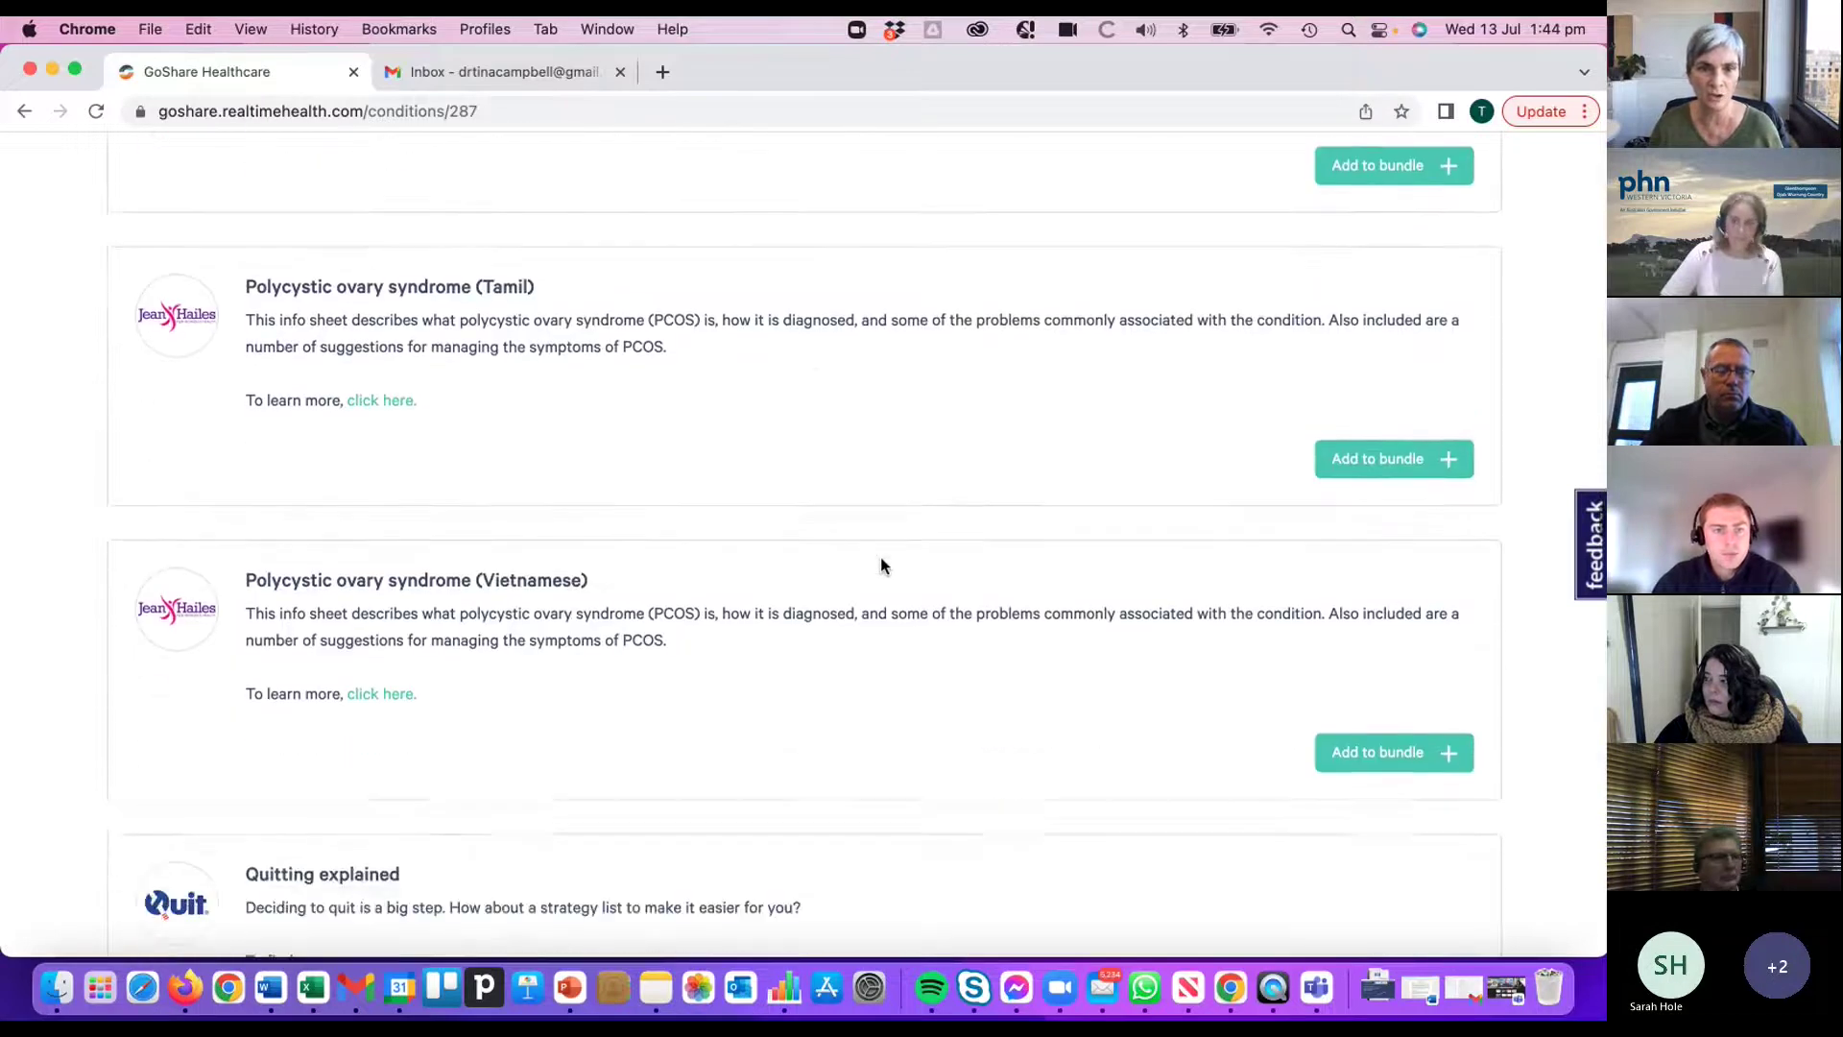
pyautogui.scroll(-7, 881, 567)
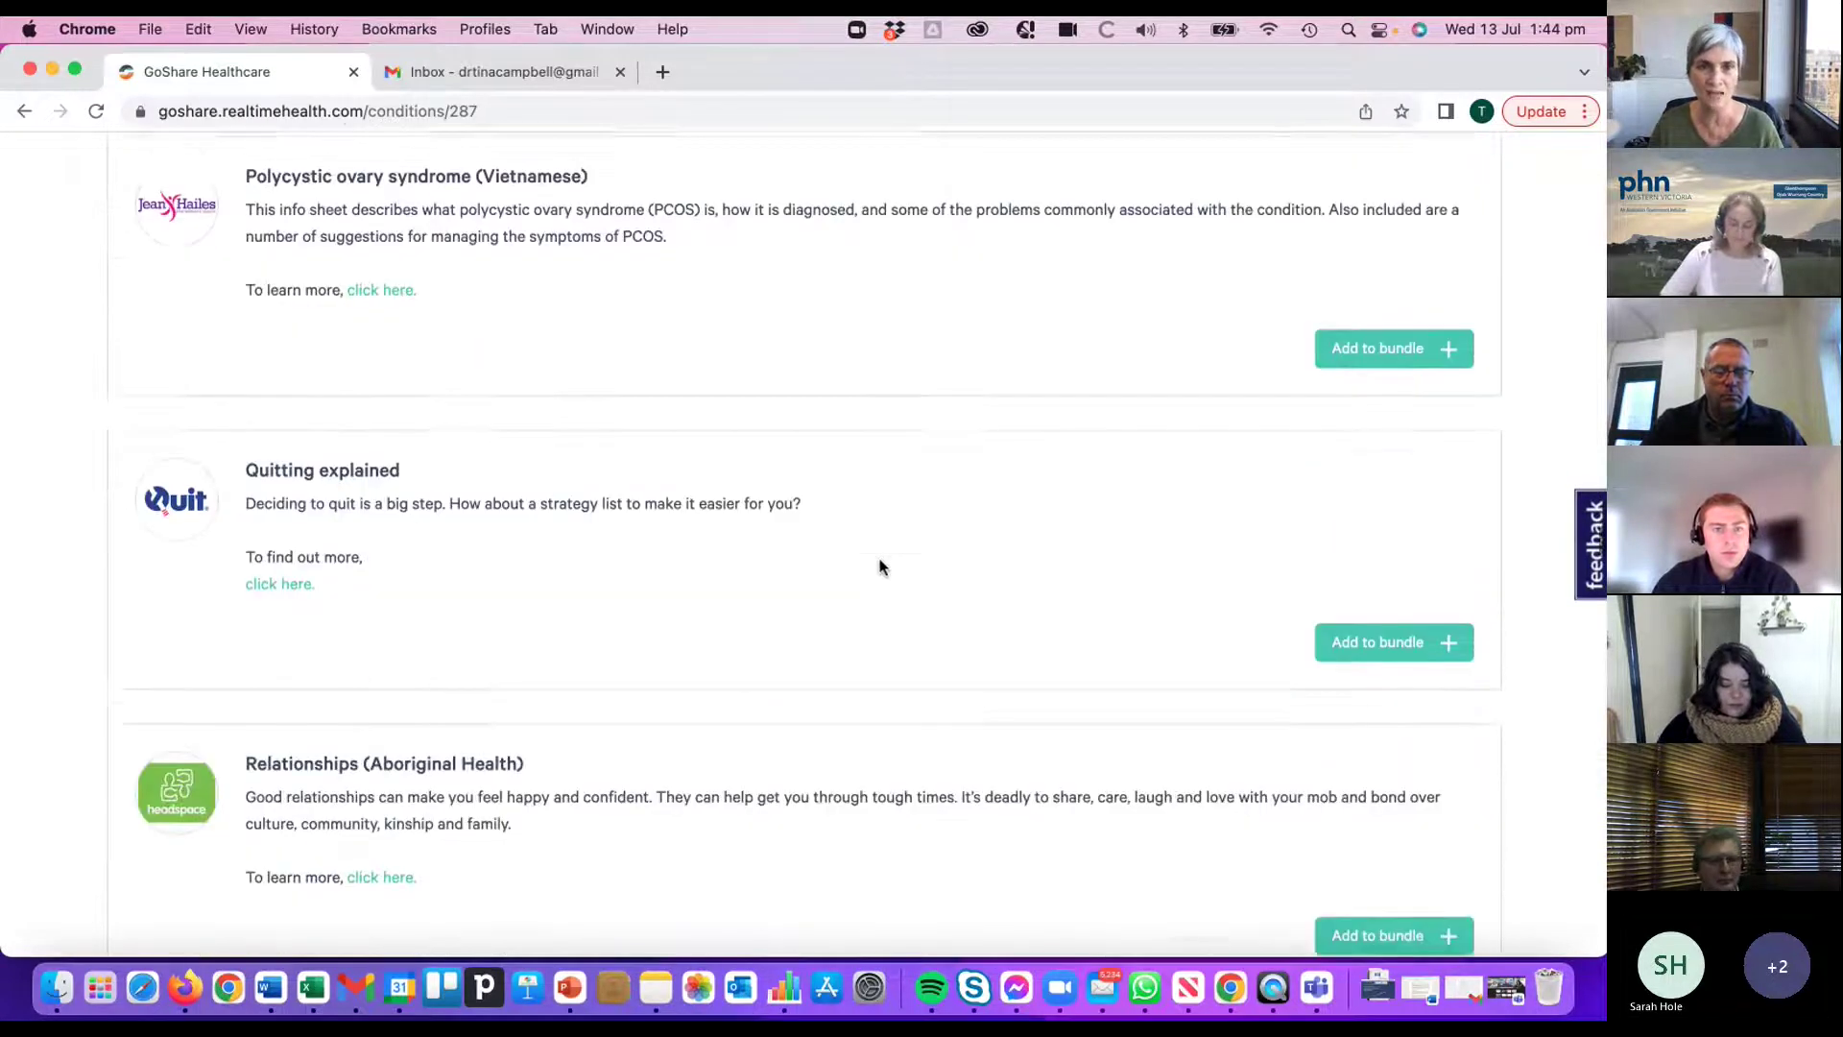
pyautogui.scroll(-4, 881, 566)
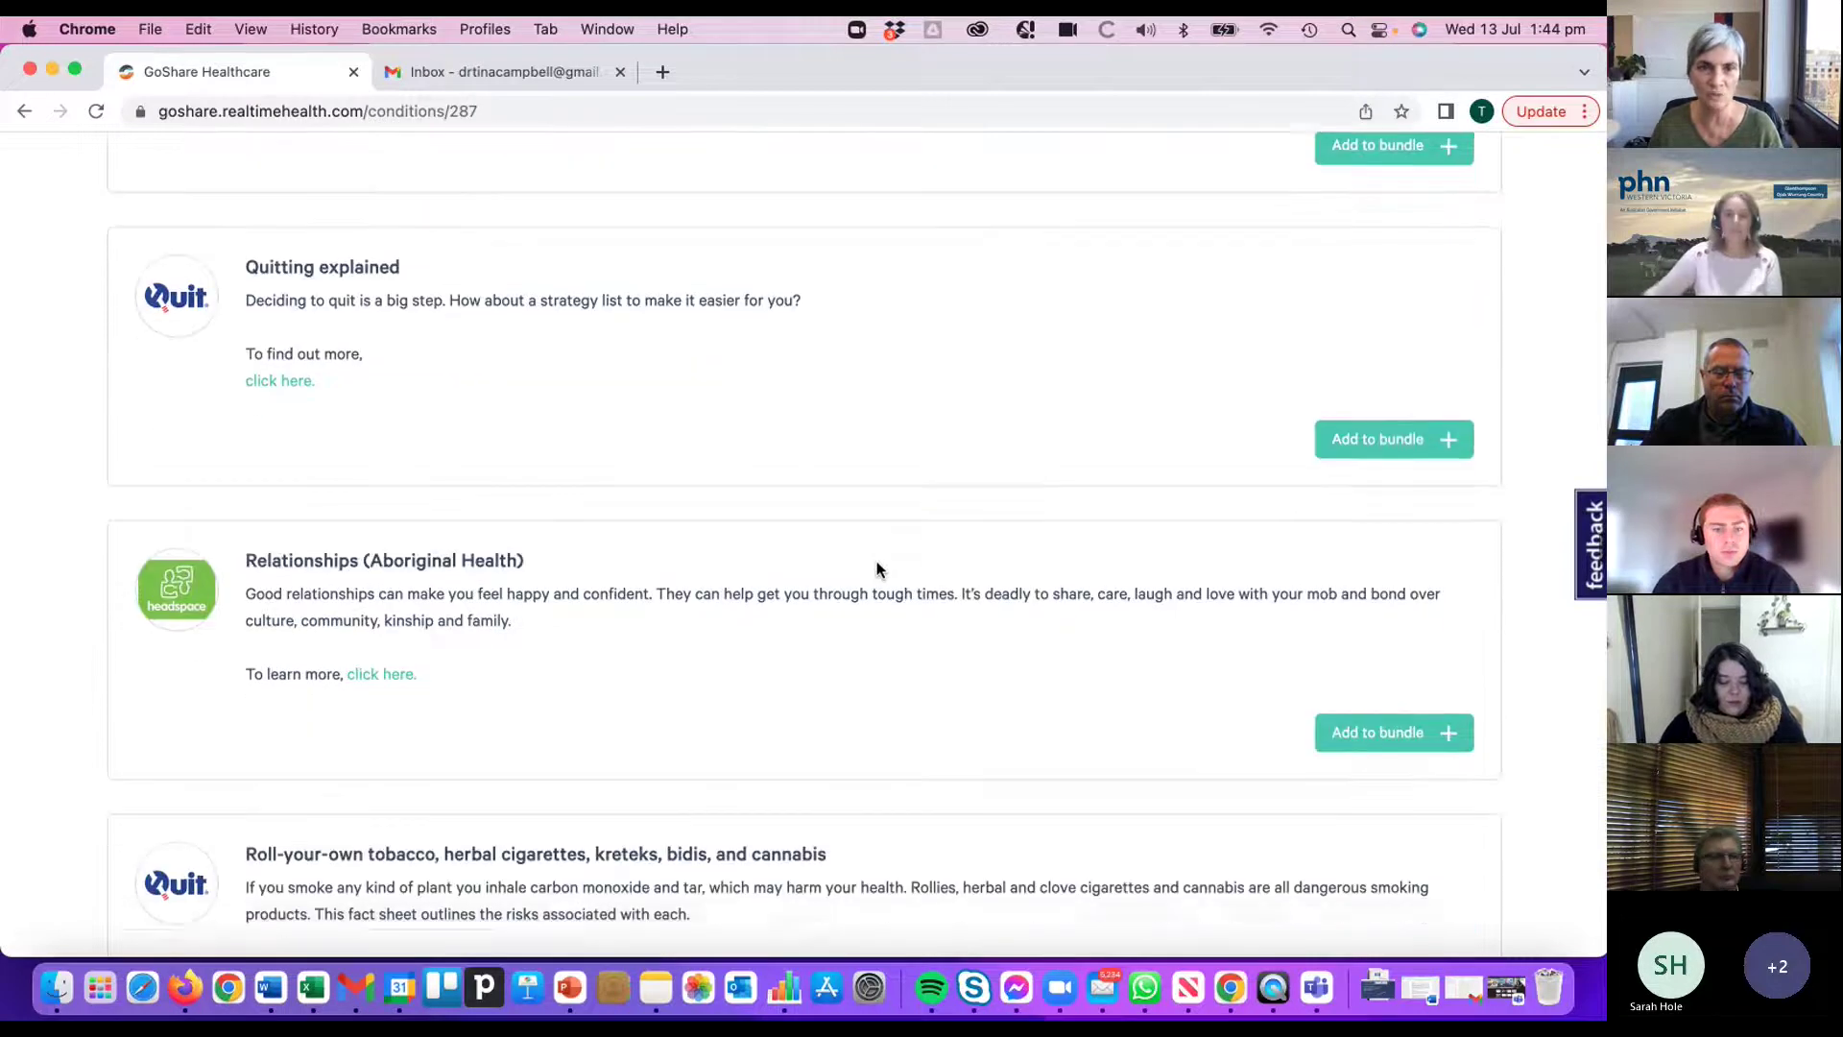
pyautogui.scroll(-7, 877, 568)
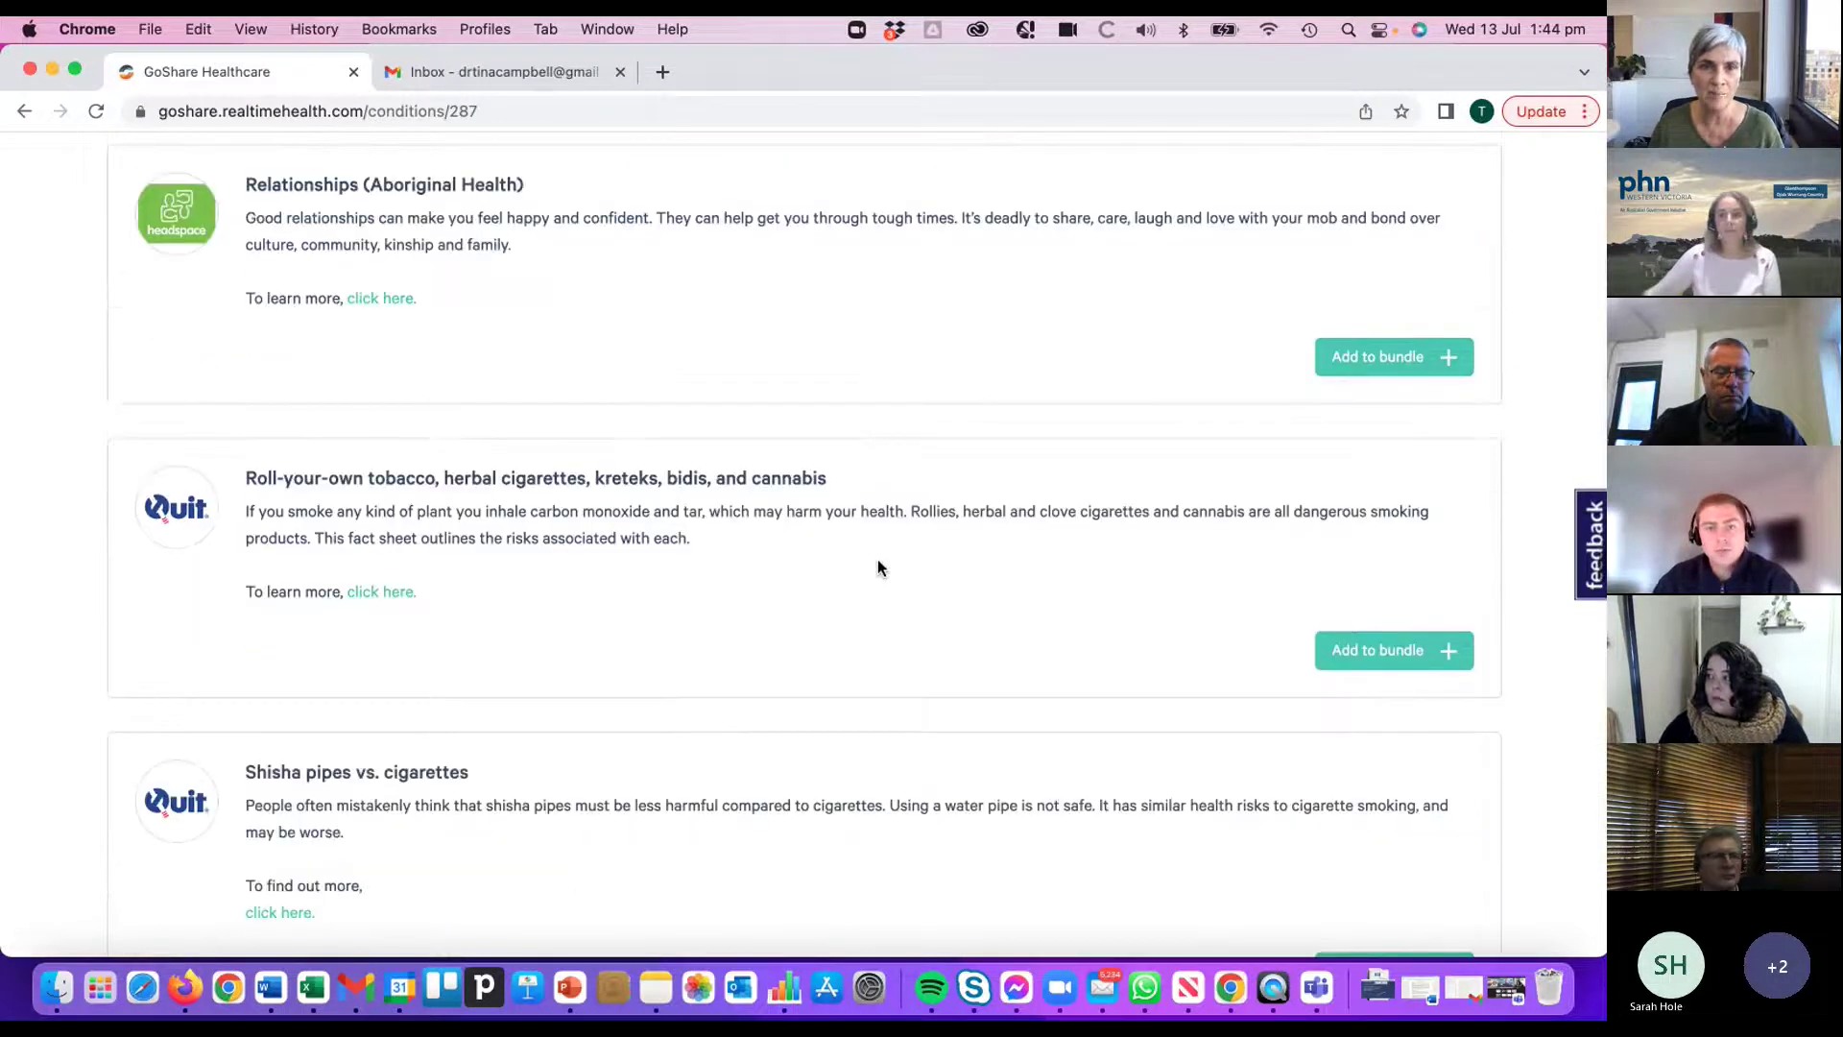
pyautogui.scroll(-5, 878, 569)
pyautogui.scroll(-5, 879, 560)
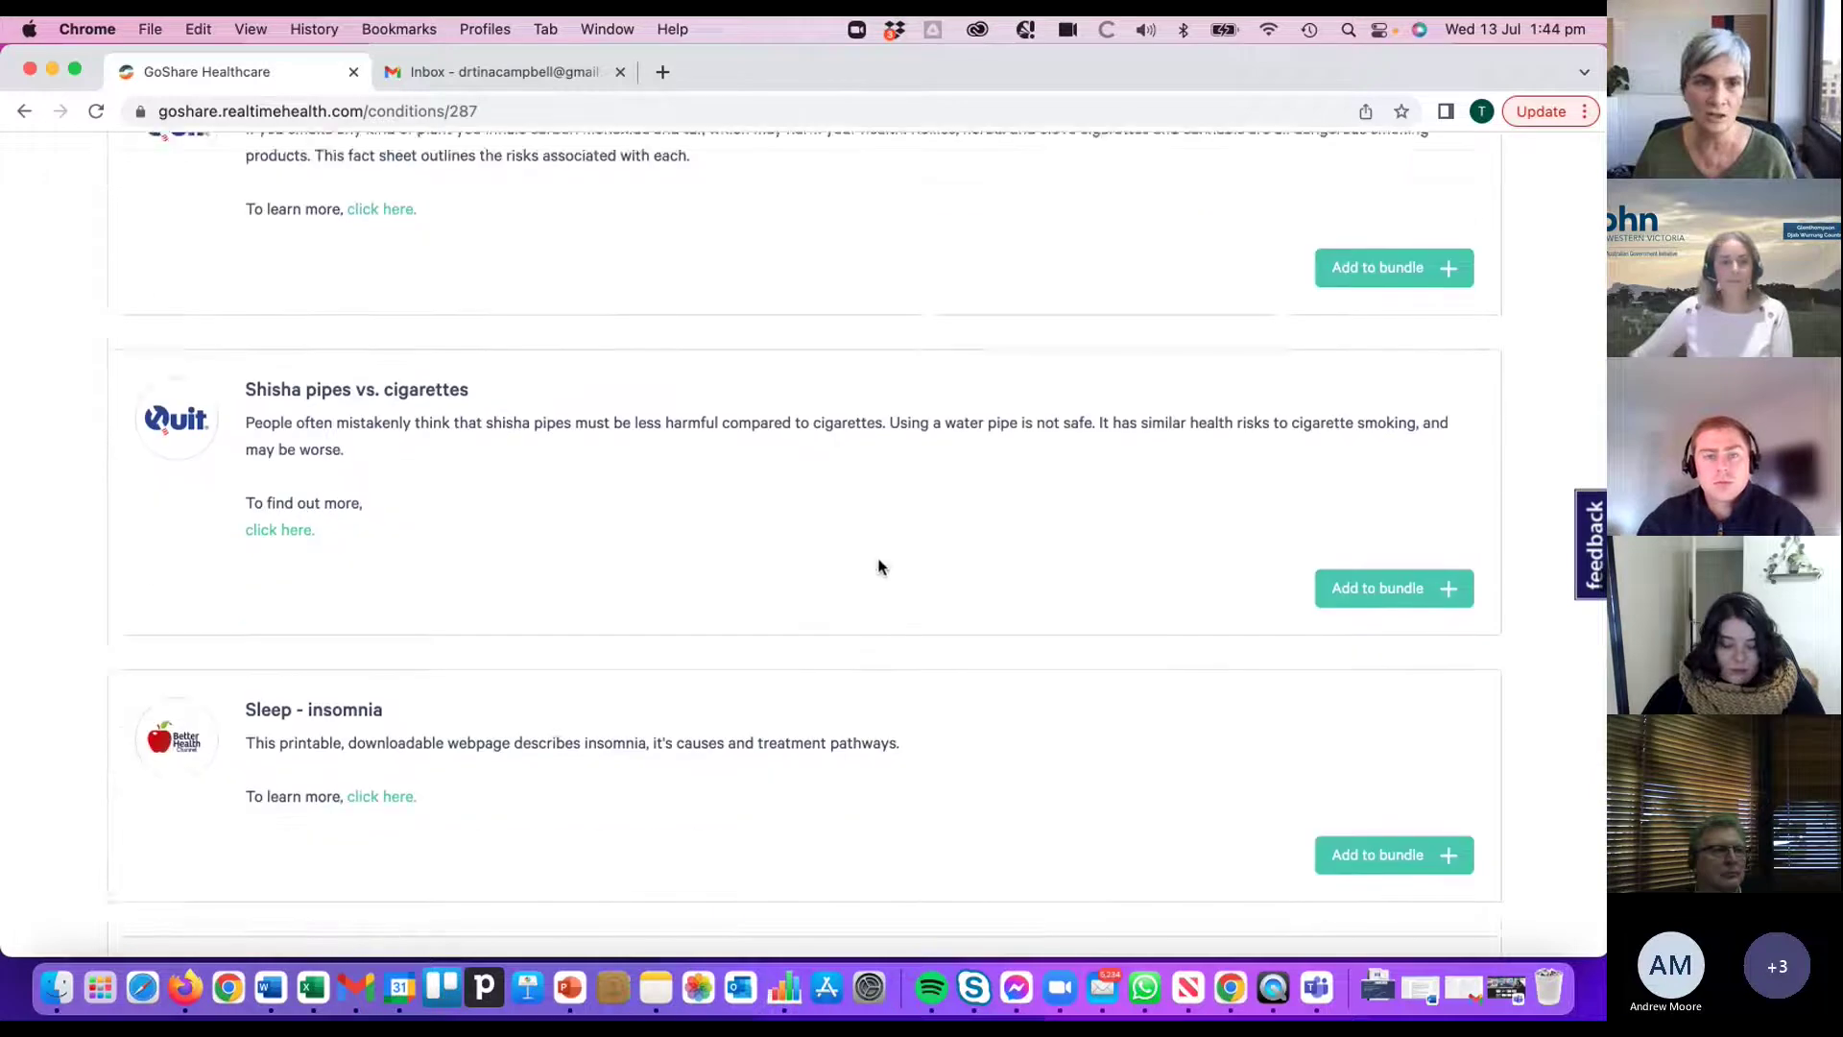
pyautogui.scroll(-7, 923, 561)
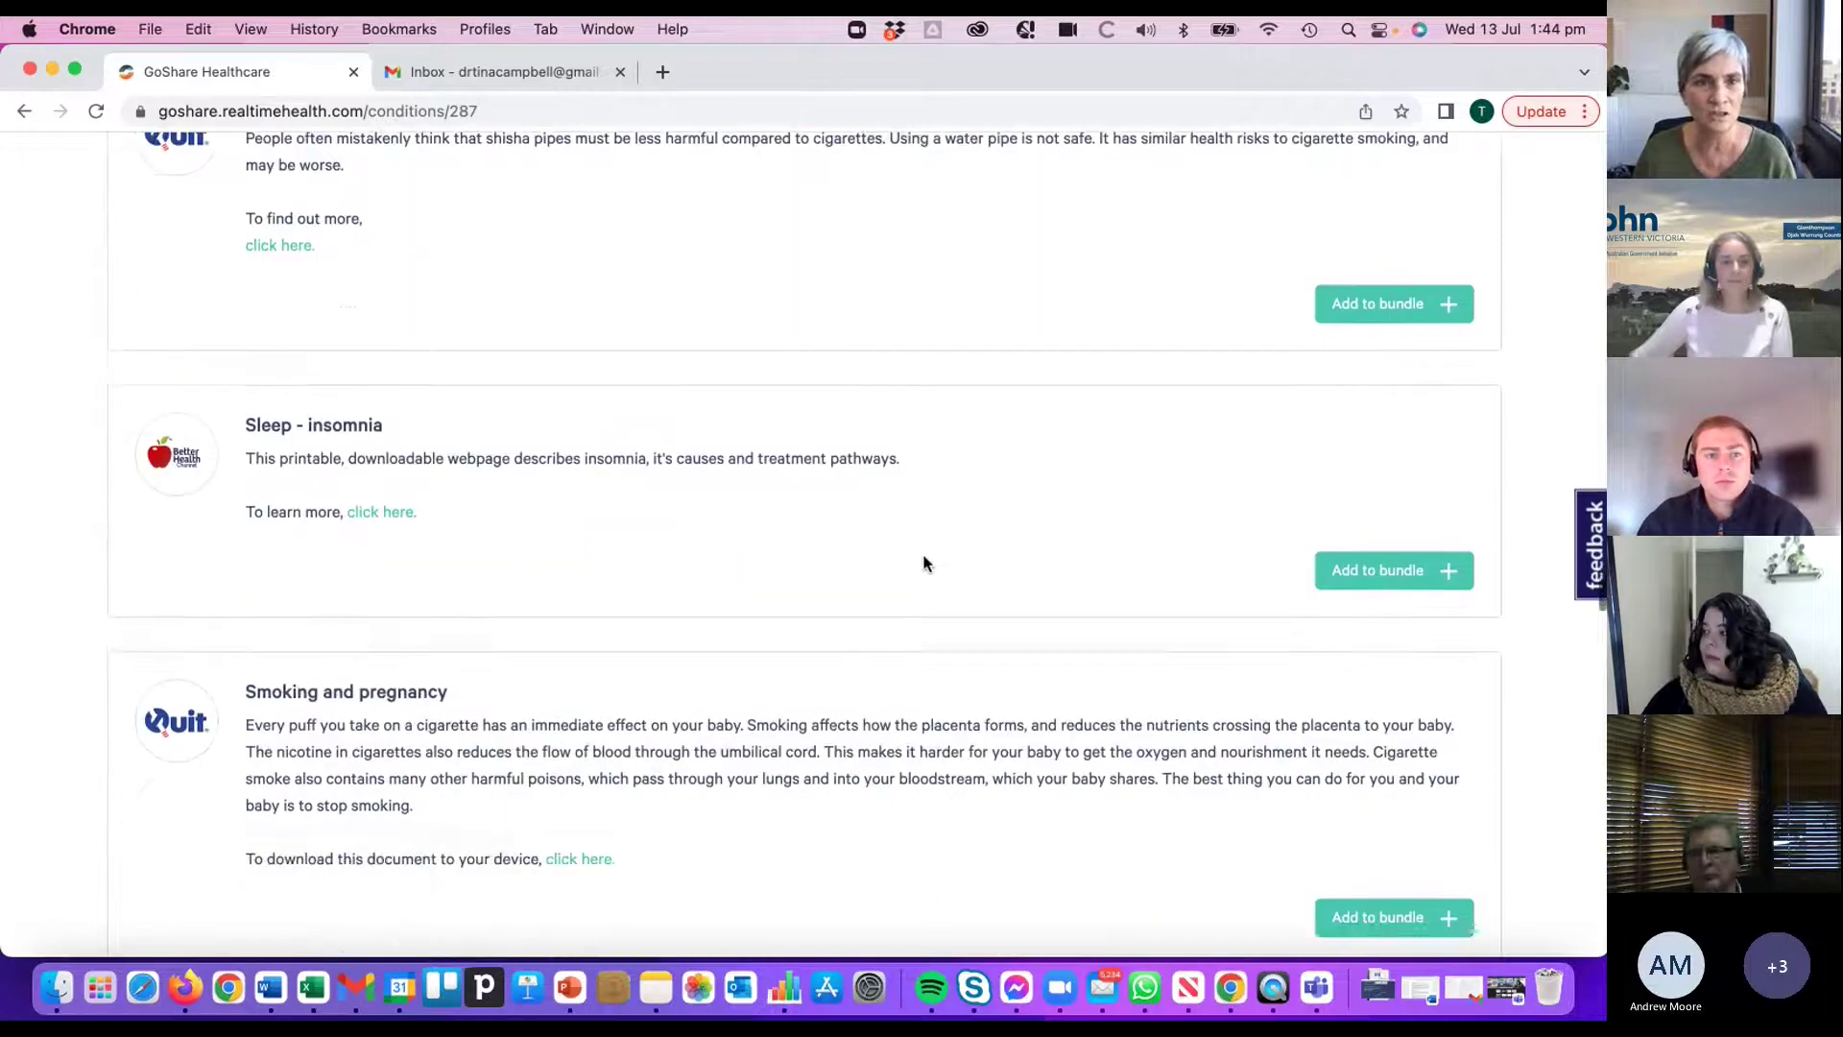
pyautogui.scroll(-7, 924, 566)
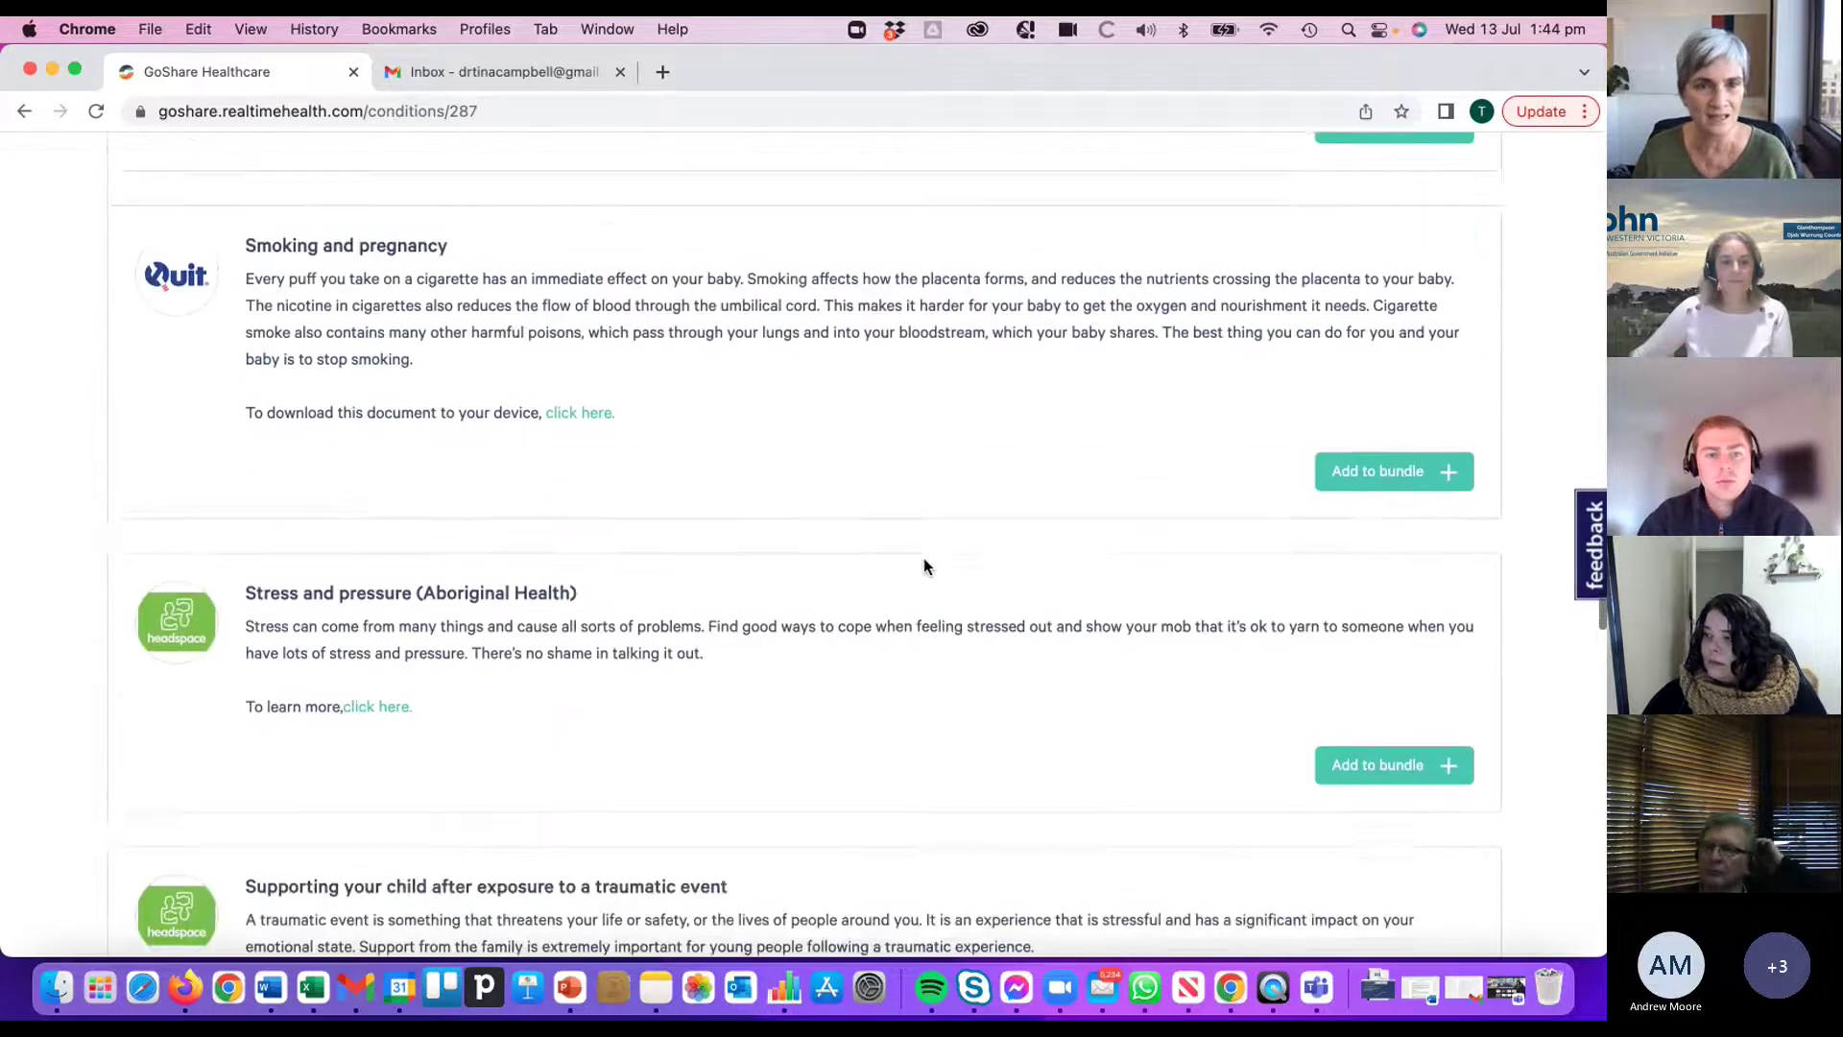
pyautogui.scroll(-6, 940, 553)
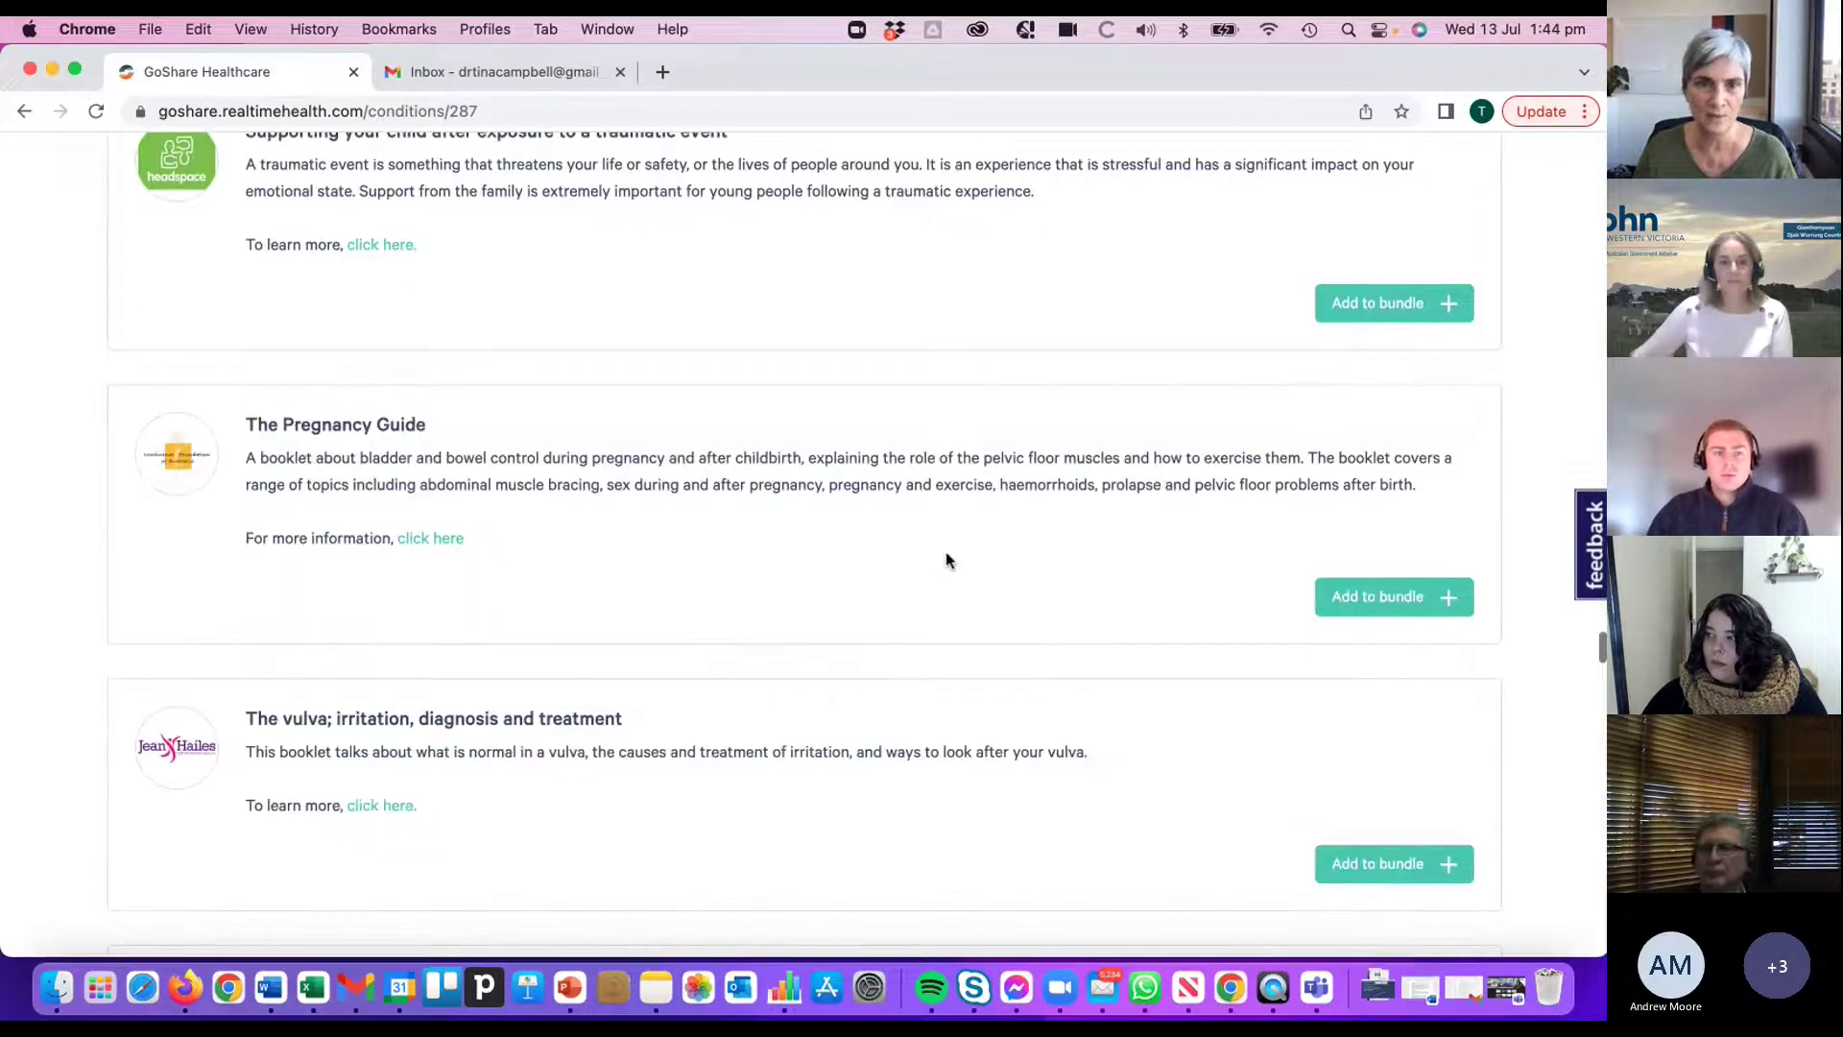
pyautogui.scroll(-7, 947, 551)
pyautogui.scroll(-6, 949, 558)
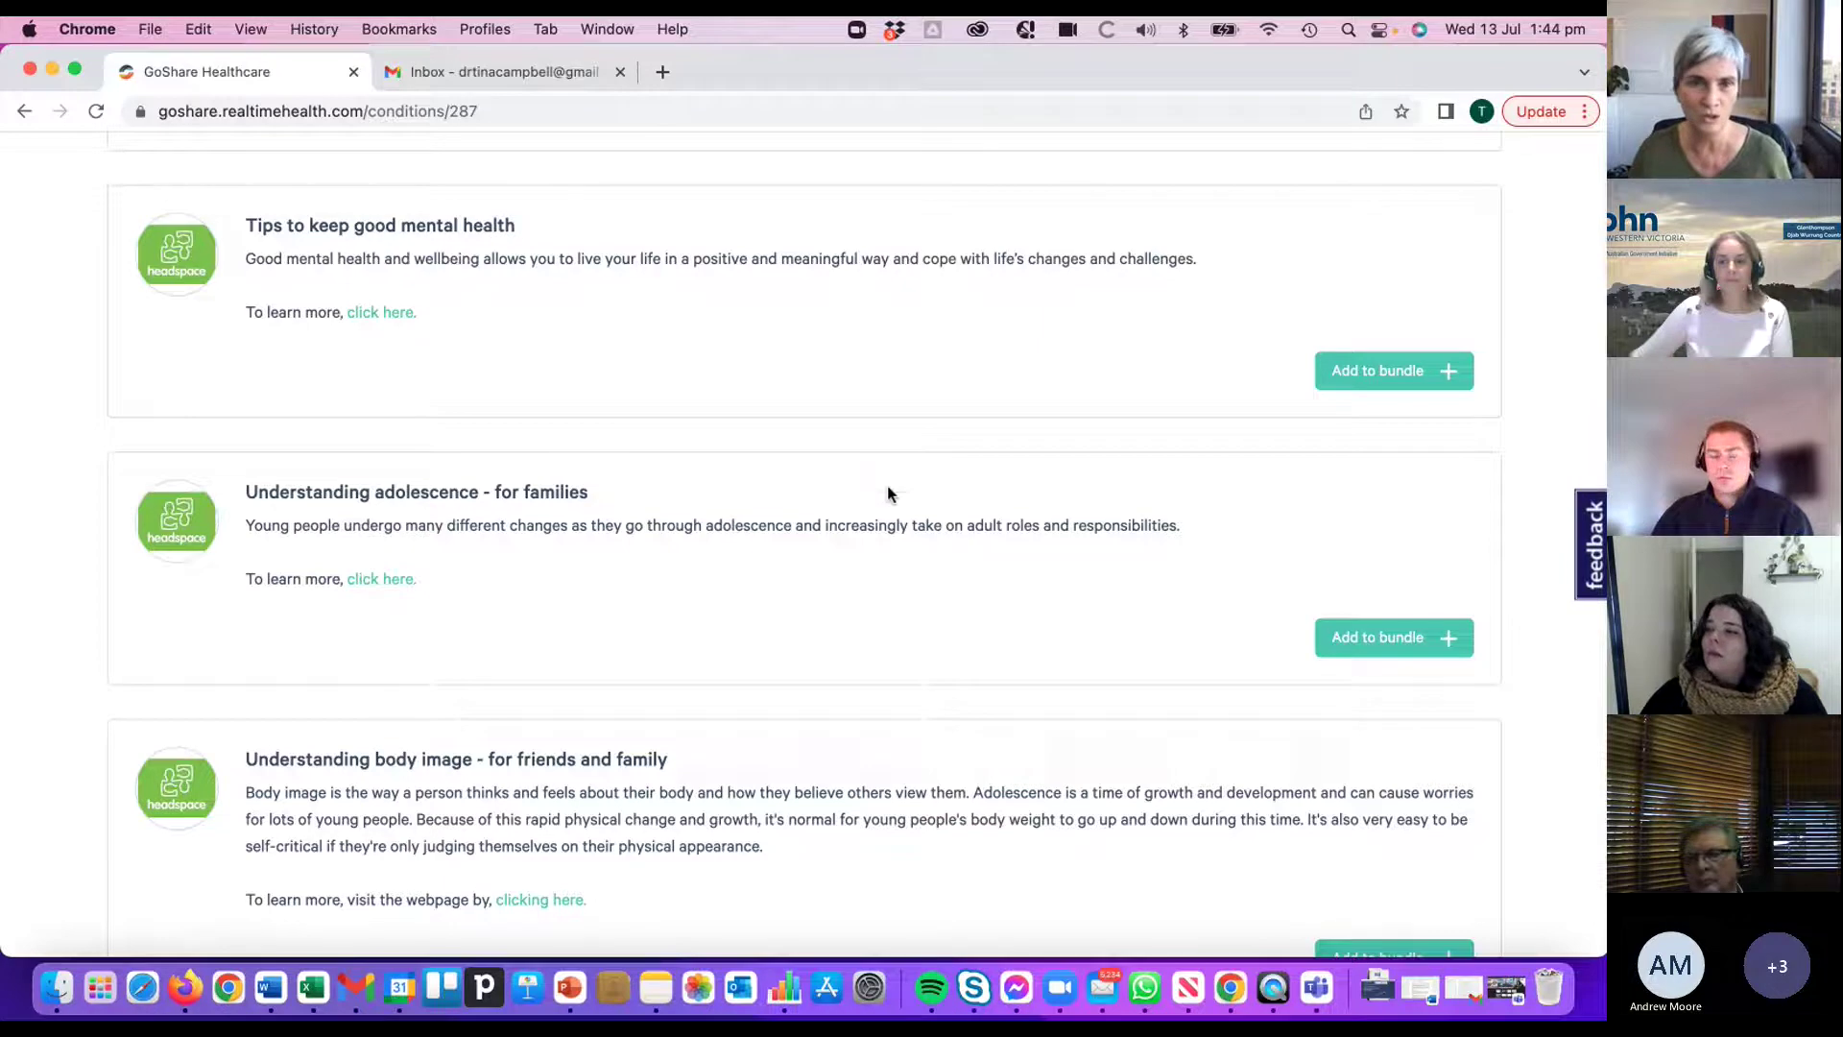
pyautogui.scroll(-1, 881, 459)
pyautogui.scroll(-5, 881, 459)
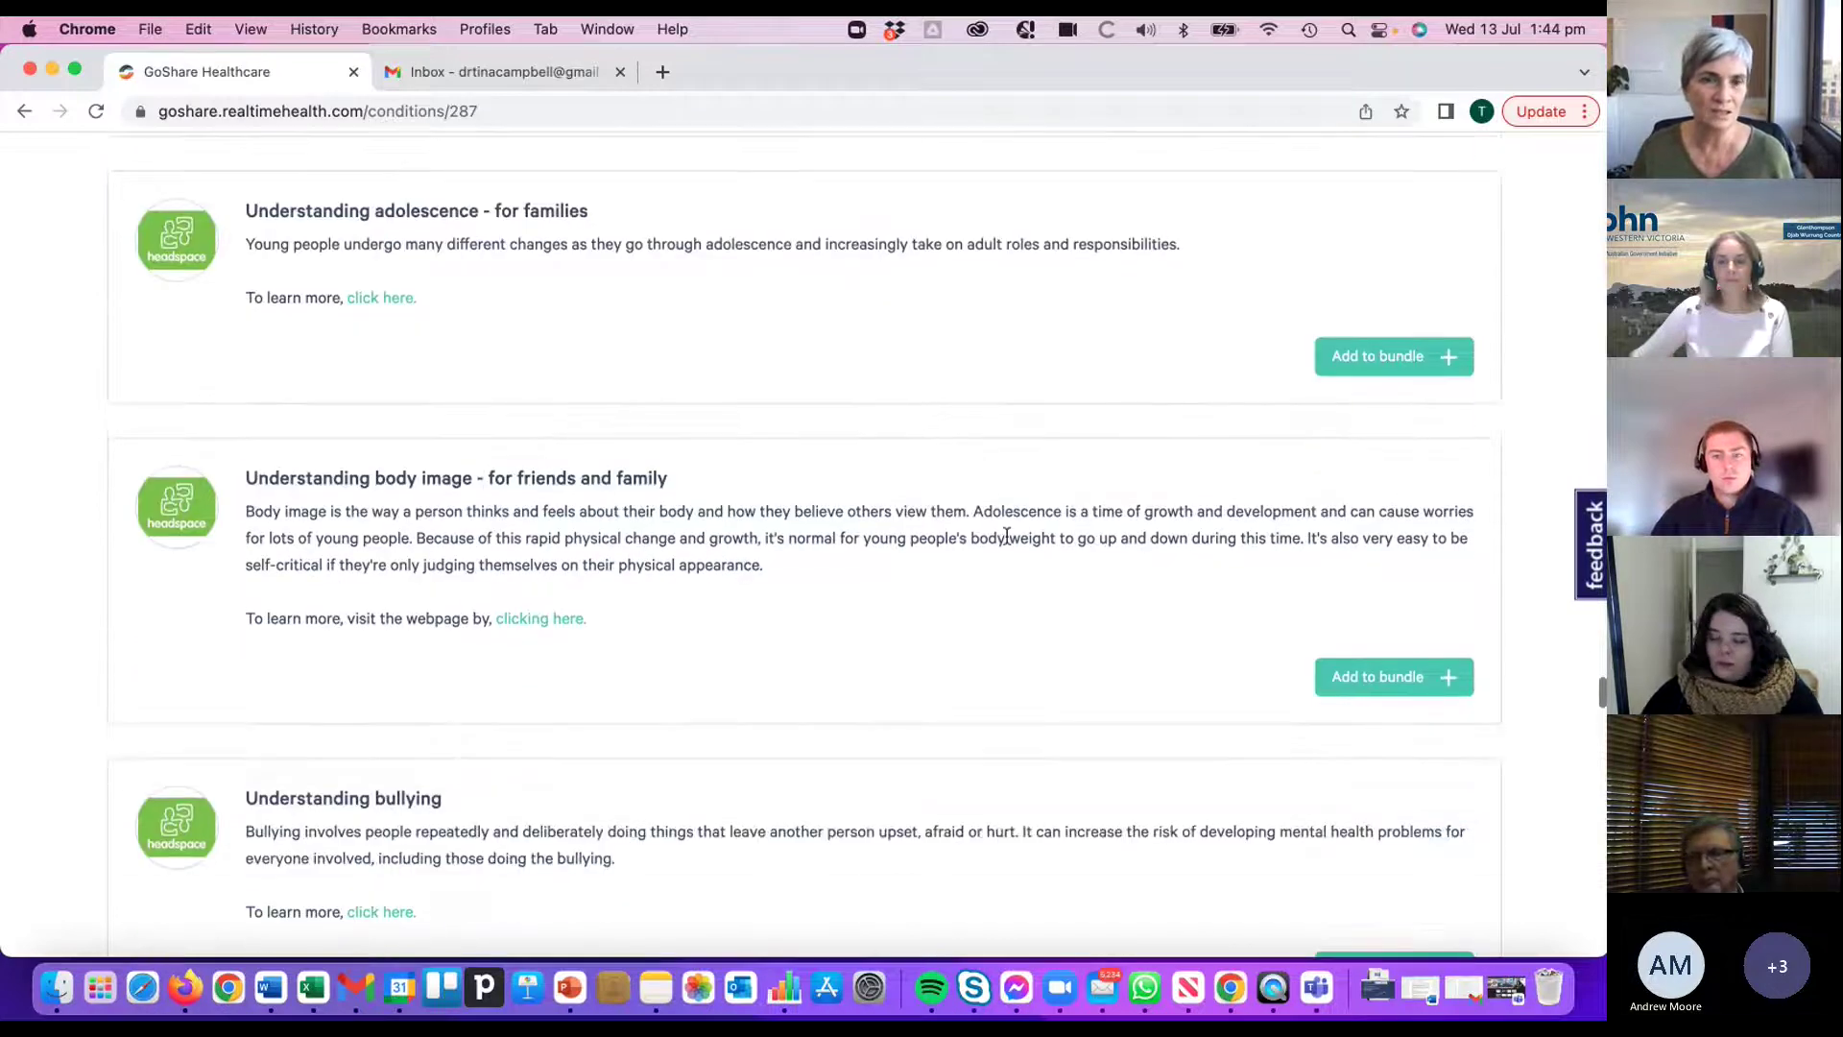
pyautogui.scroll(-6, 1011, 542)
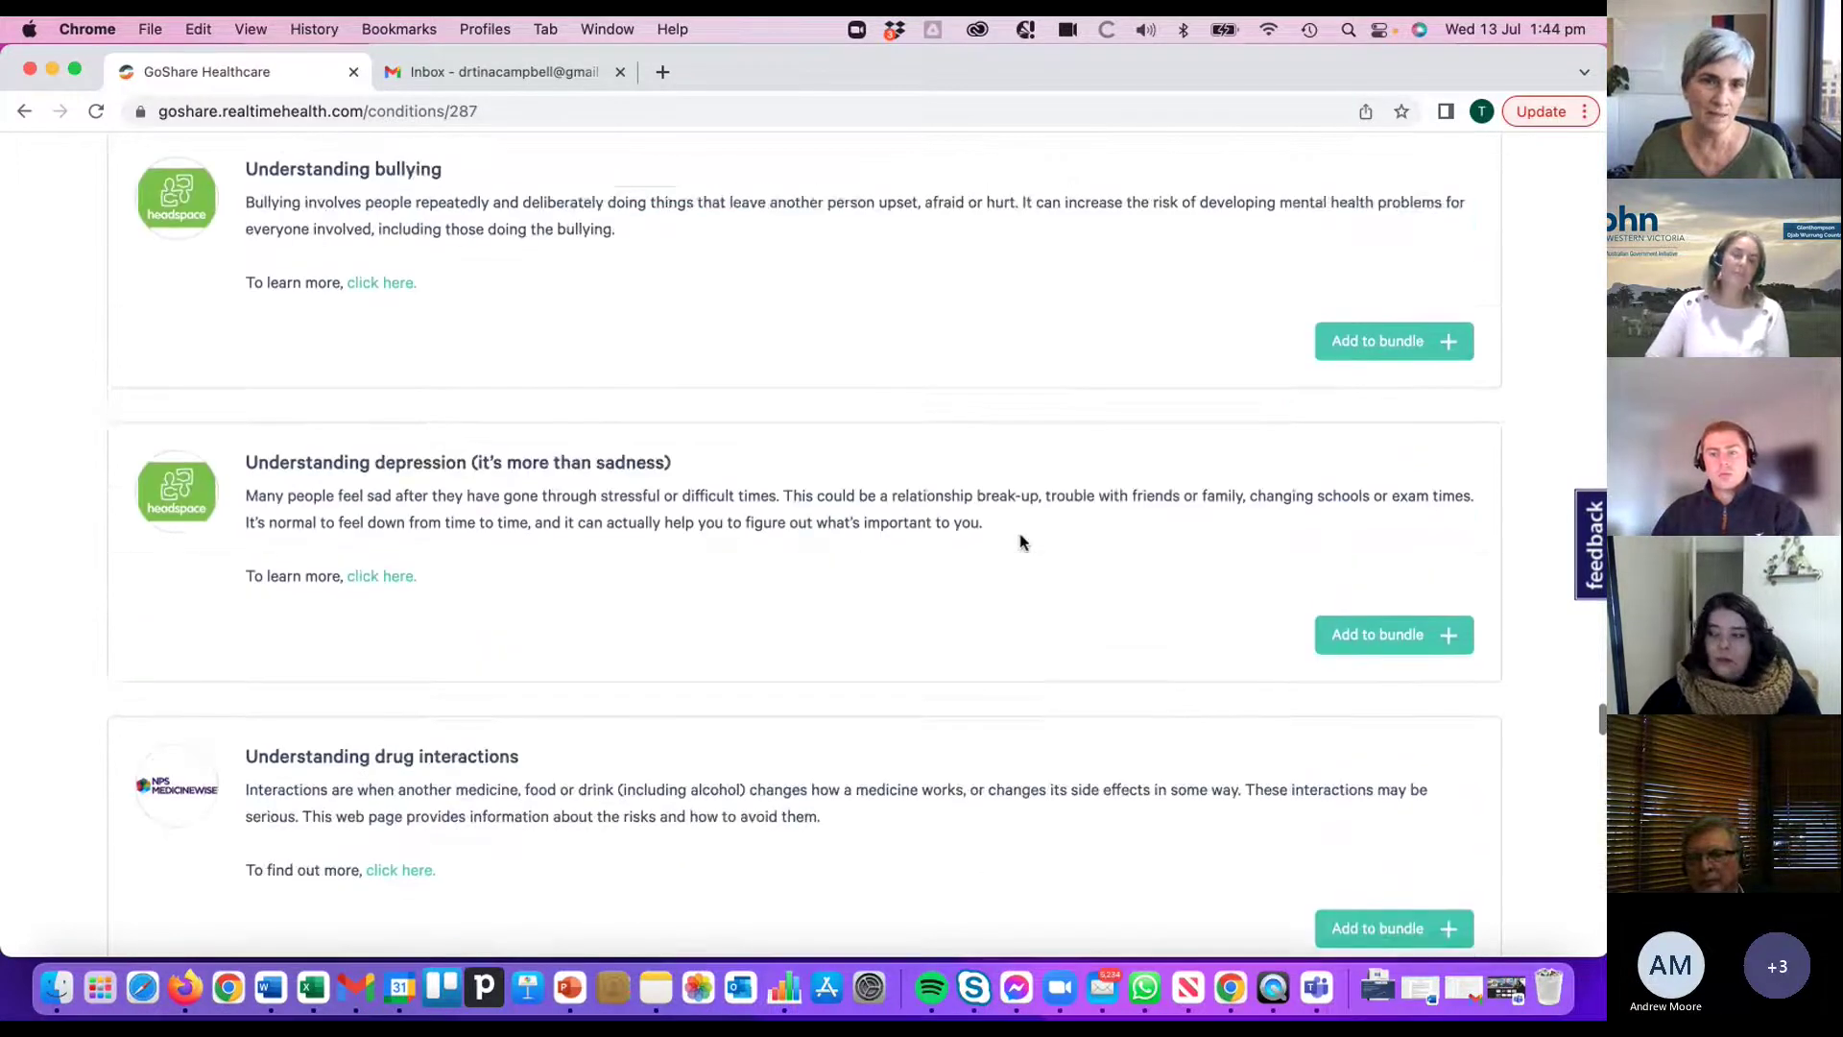
pyautogui.scroll(-15, 1020, 539)
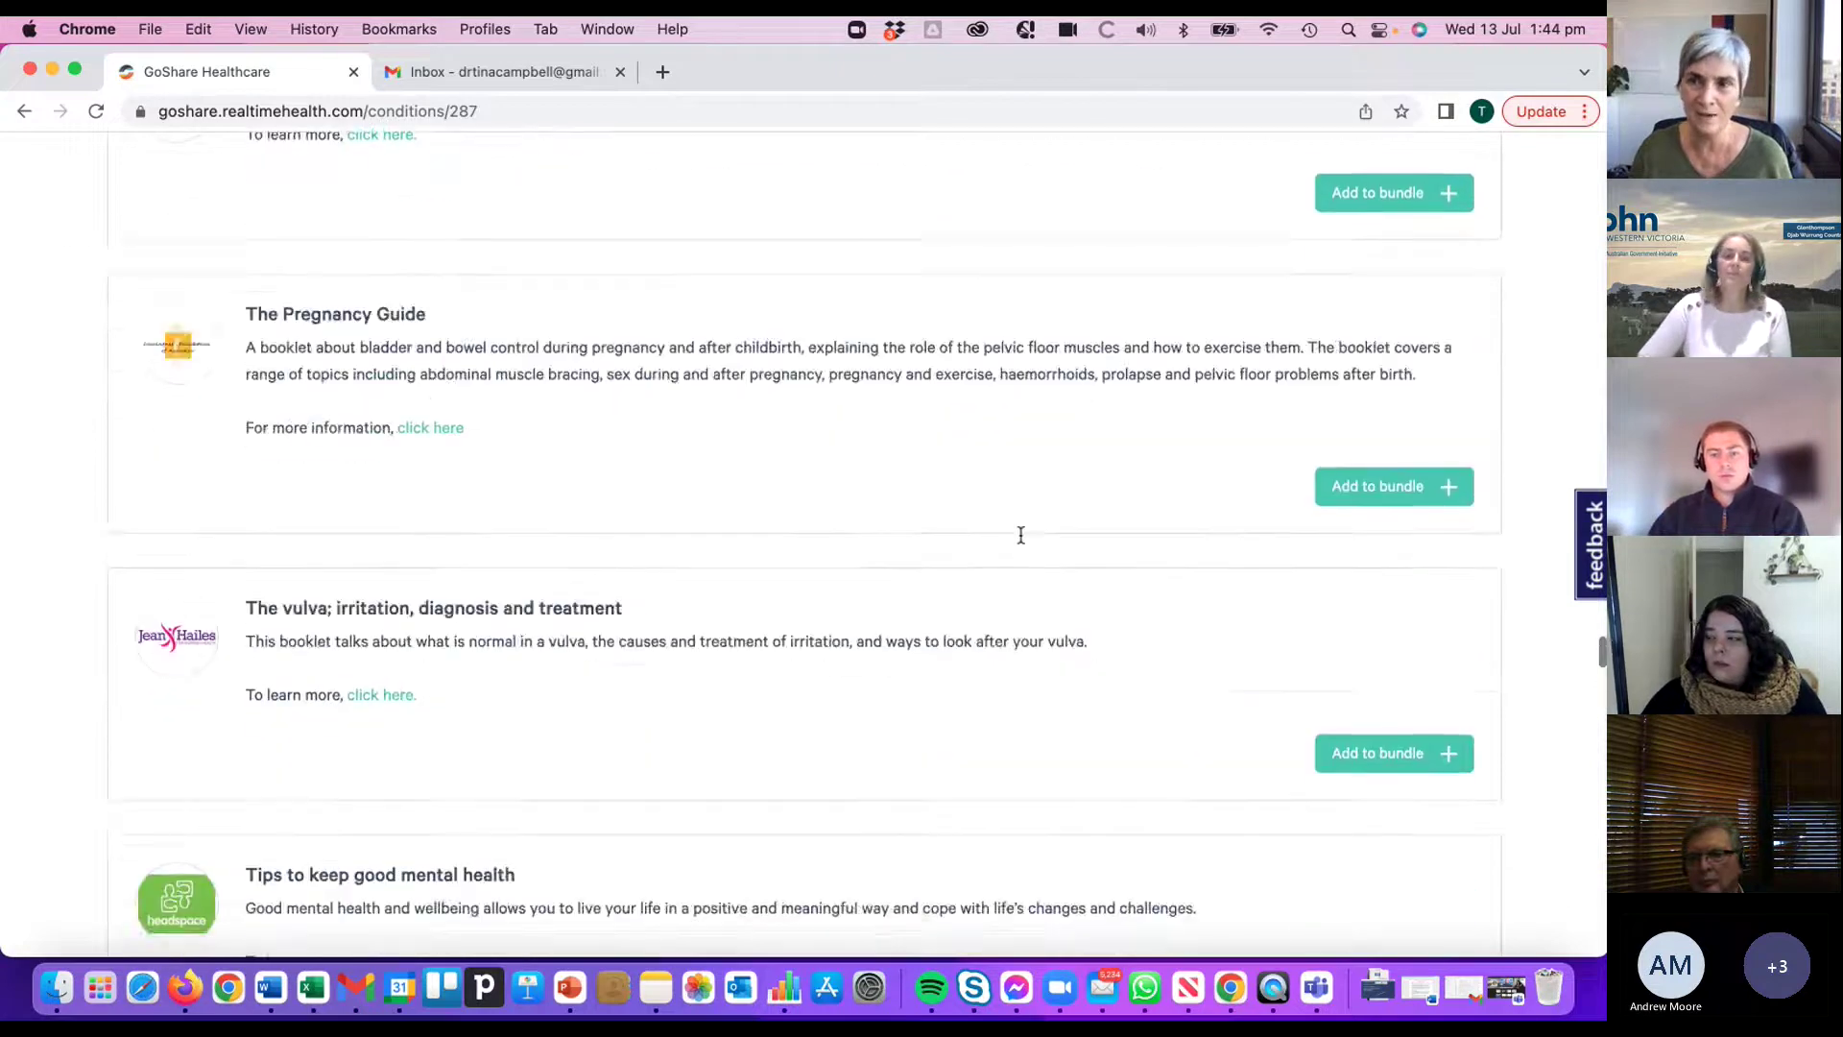
pyautogui.scroll(20, 1021, 535)
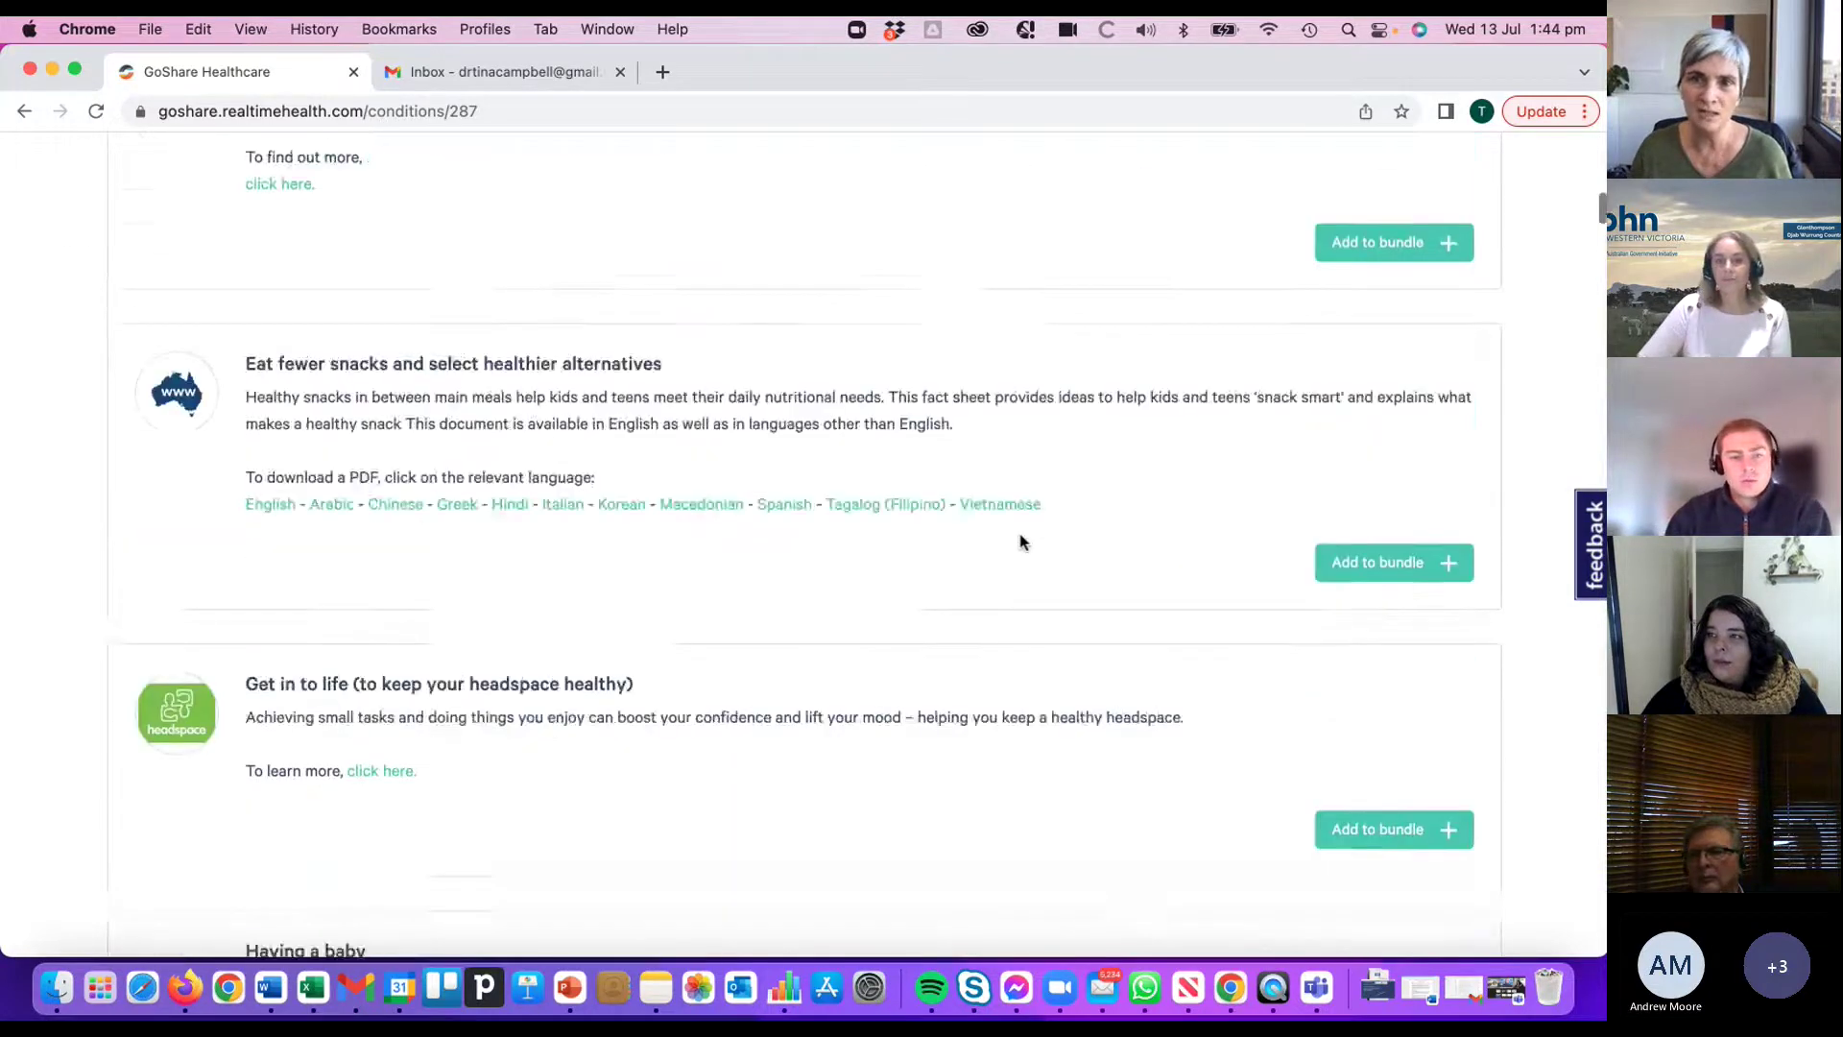
pyautogui.scroll(10, 1020, 537)
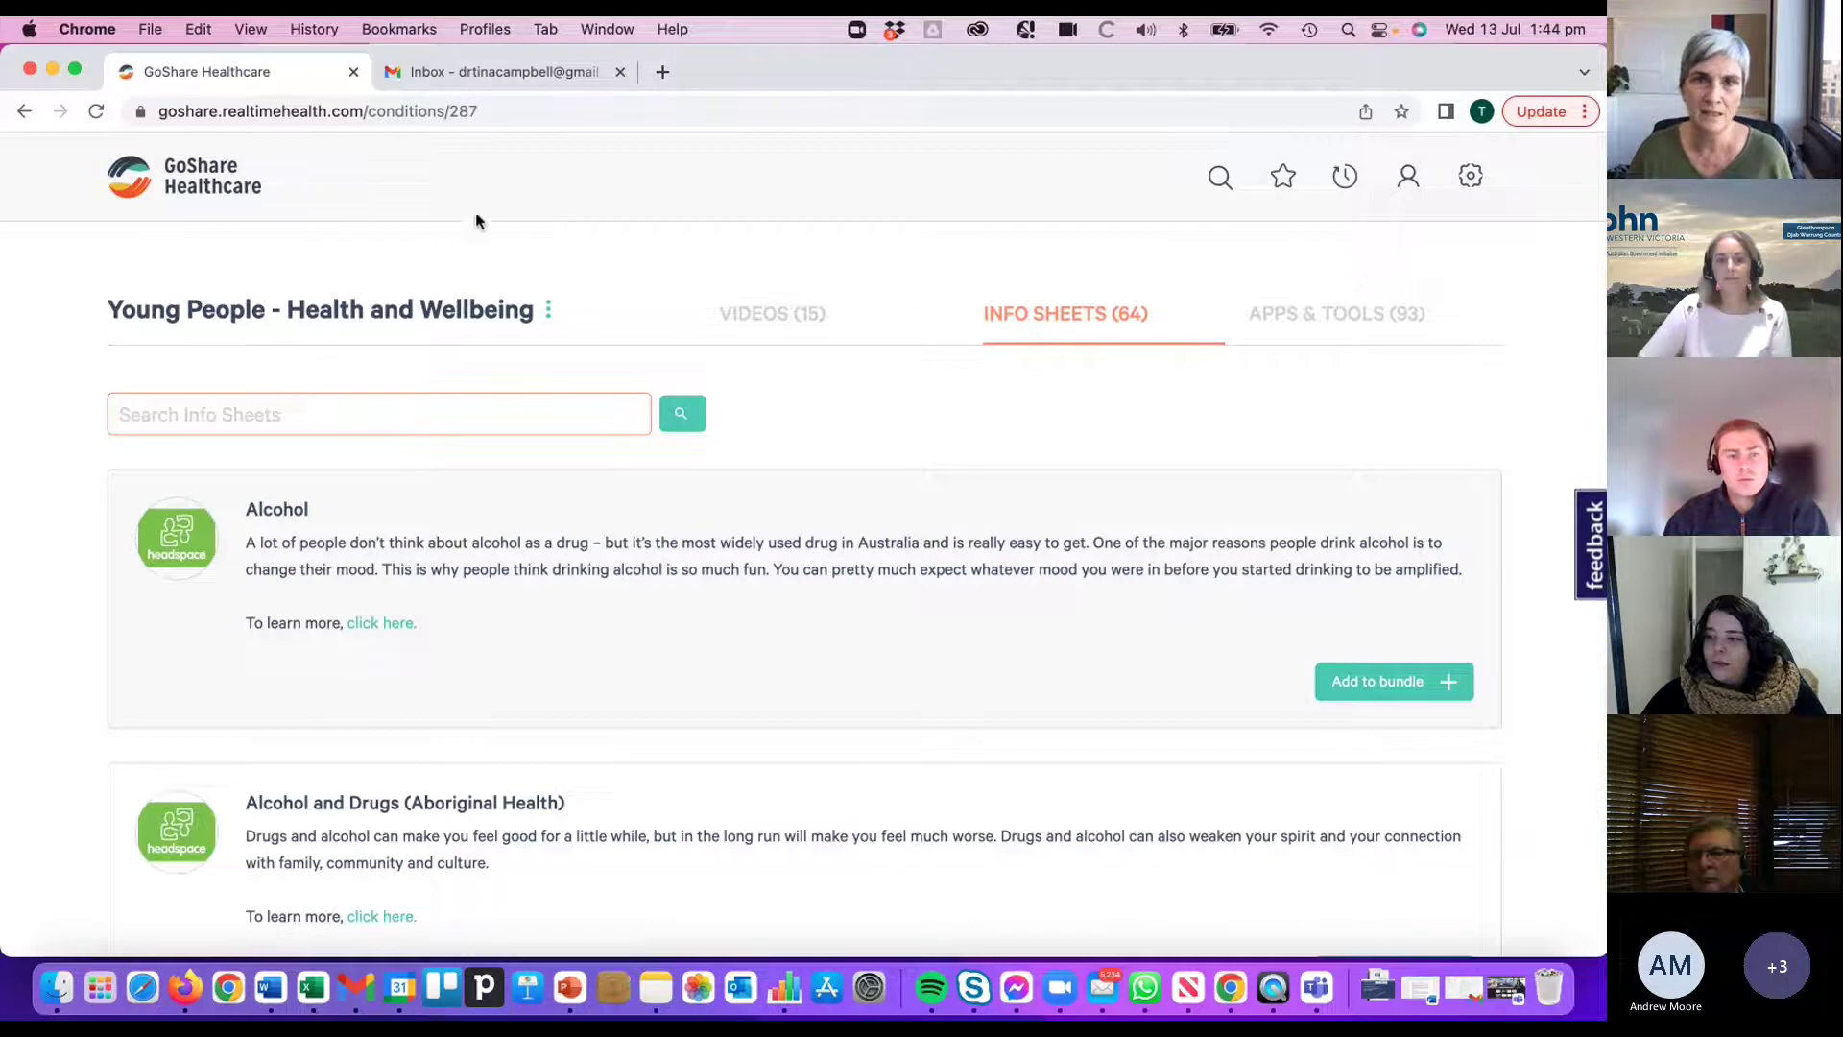
# - Return to the GoShare home page and scroll to topic cards like Young People - Mental Health
pyautogui.click(235, 192)
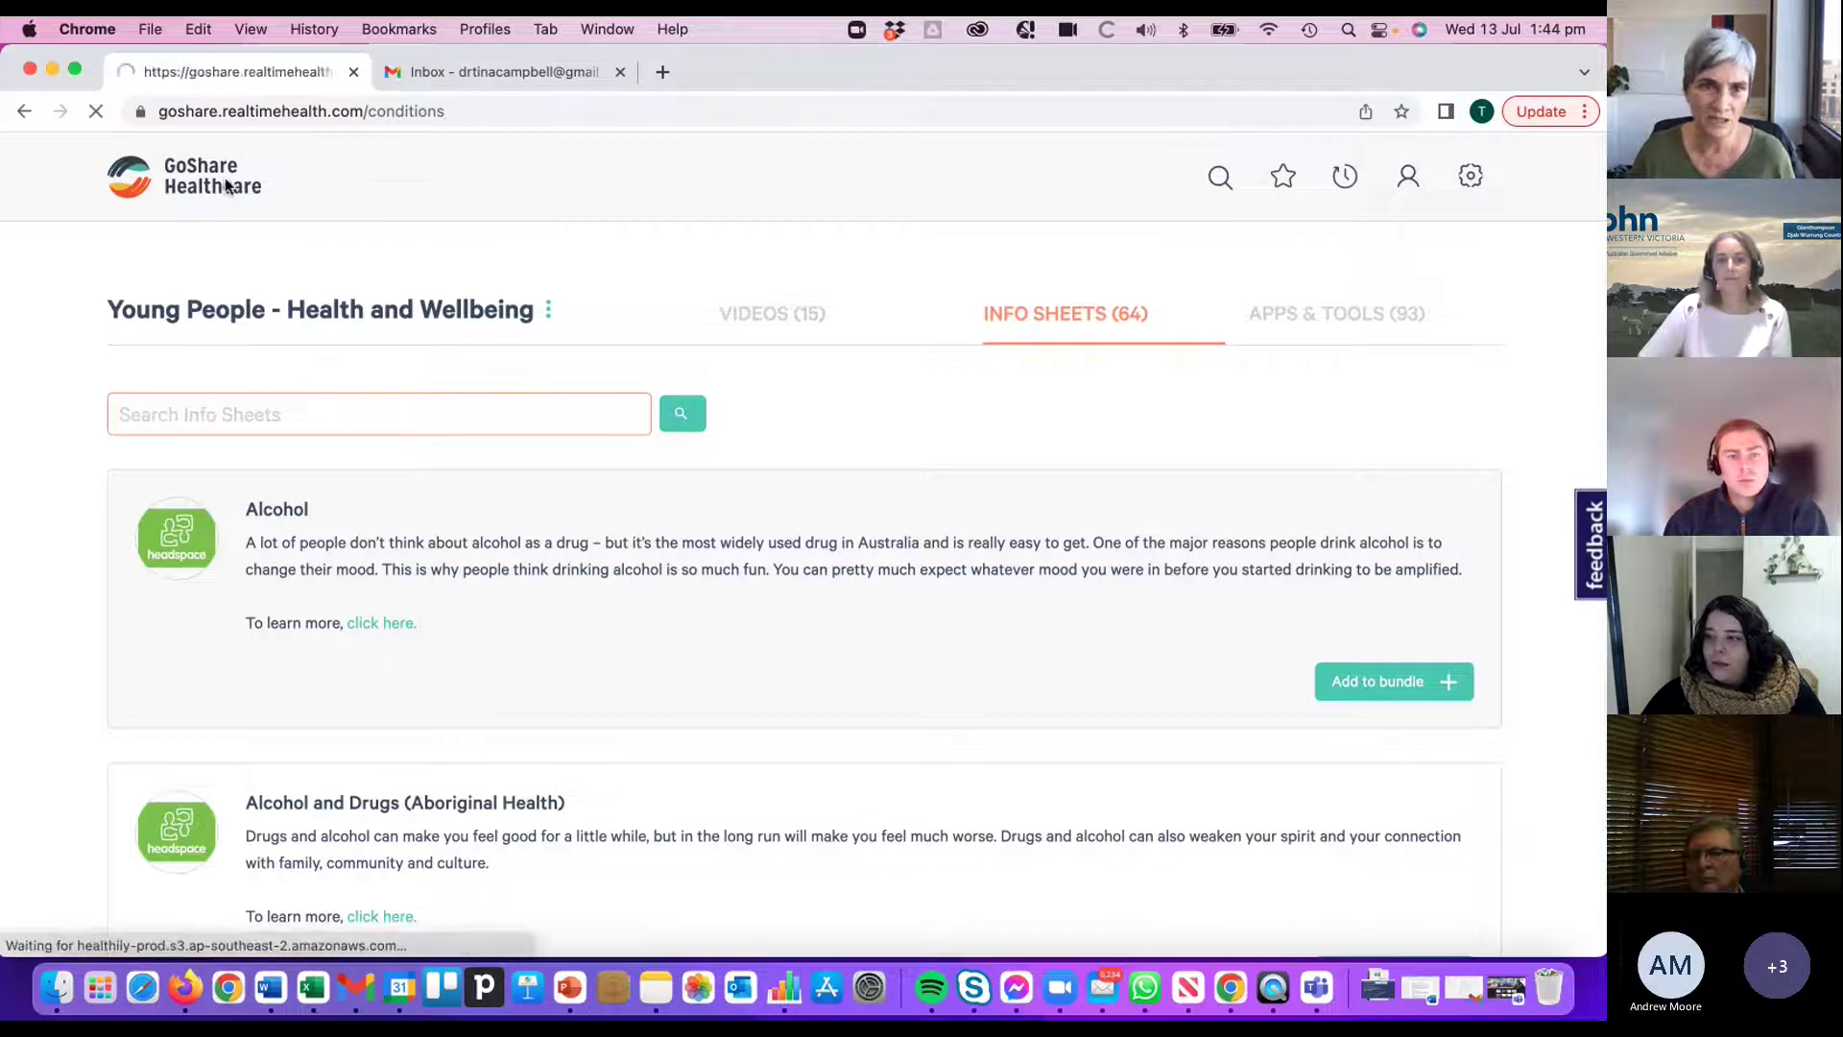
pyautogui.scroll(-4, 1062, 523)
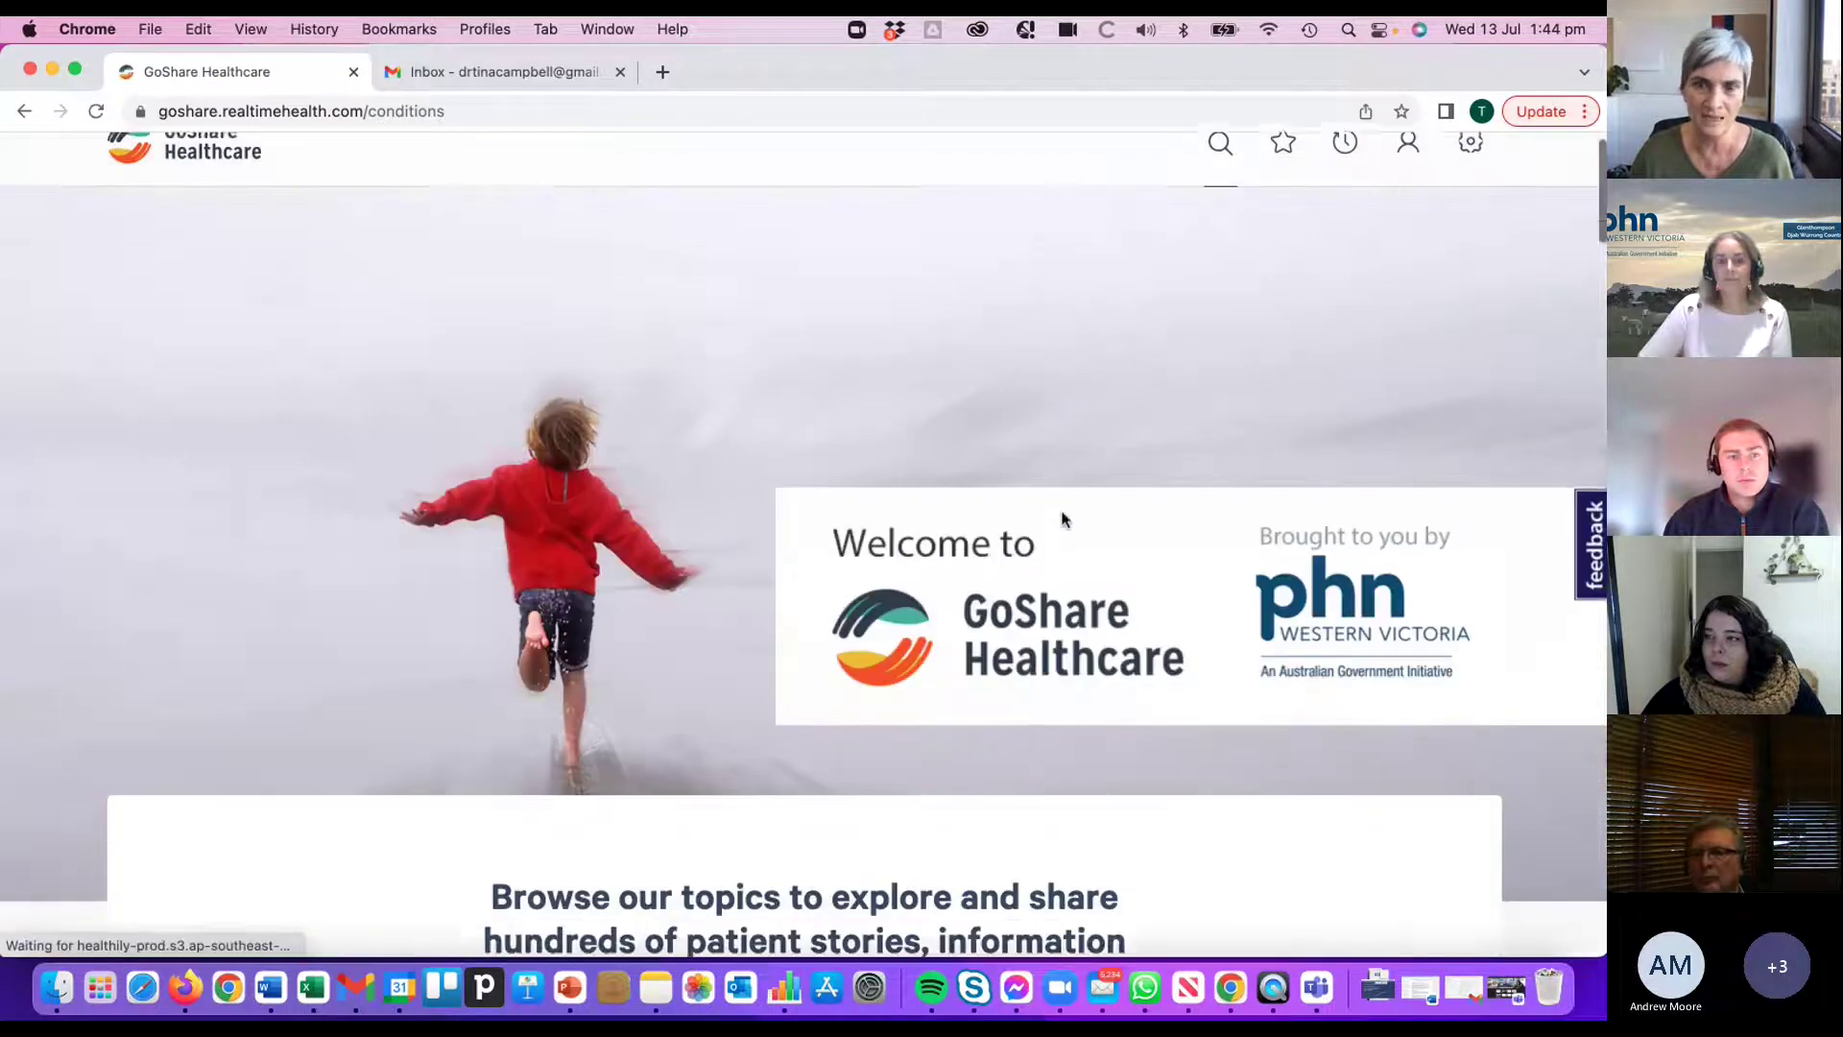
pyautogui.scroll(-3, 1021, 606)
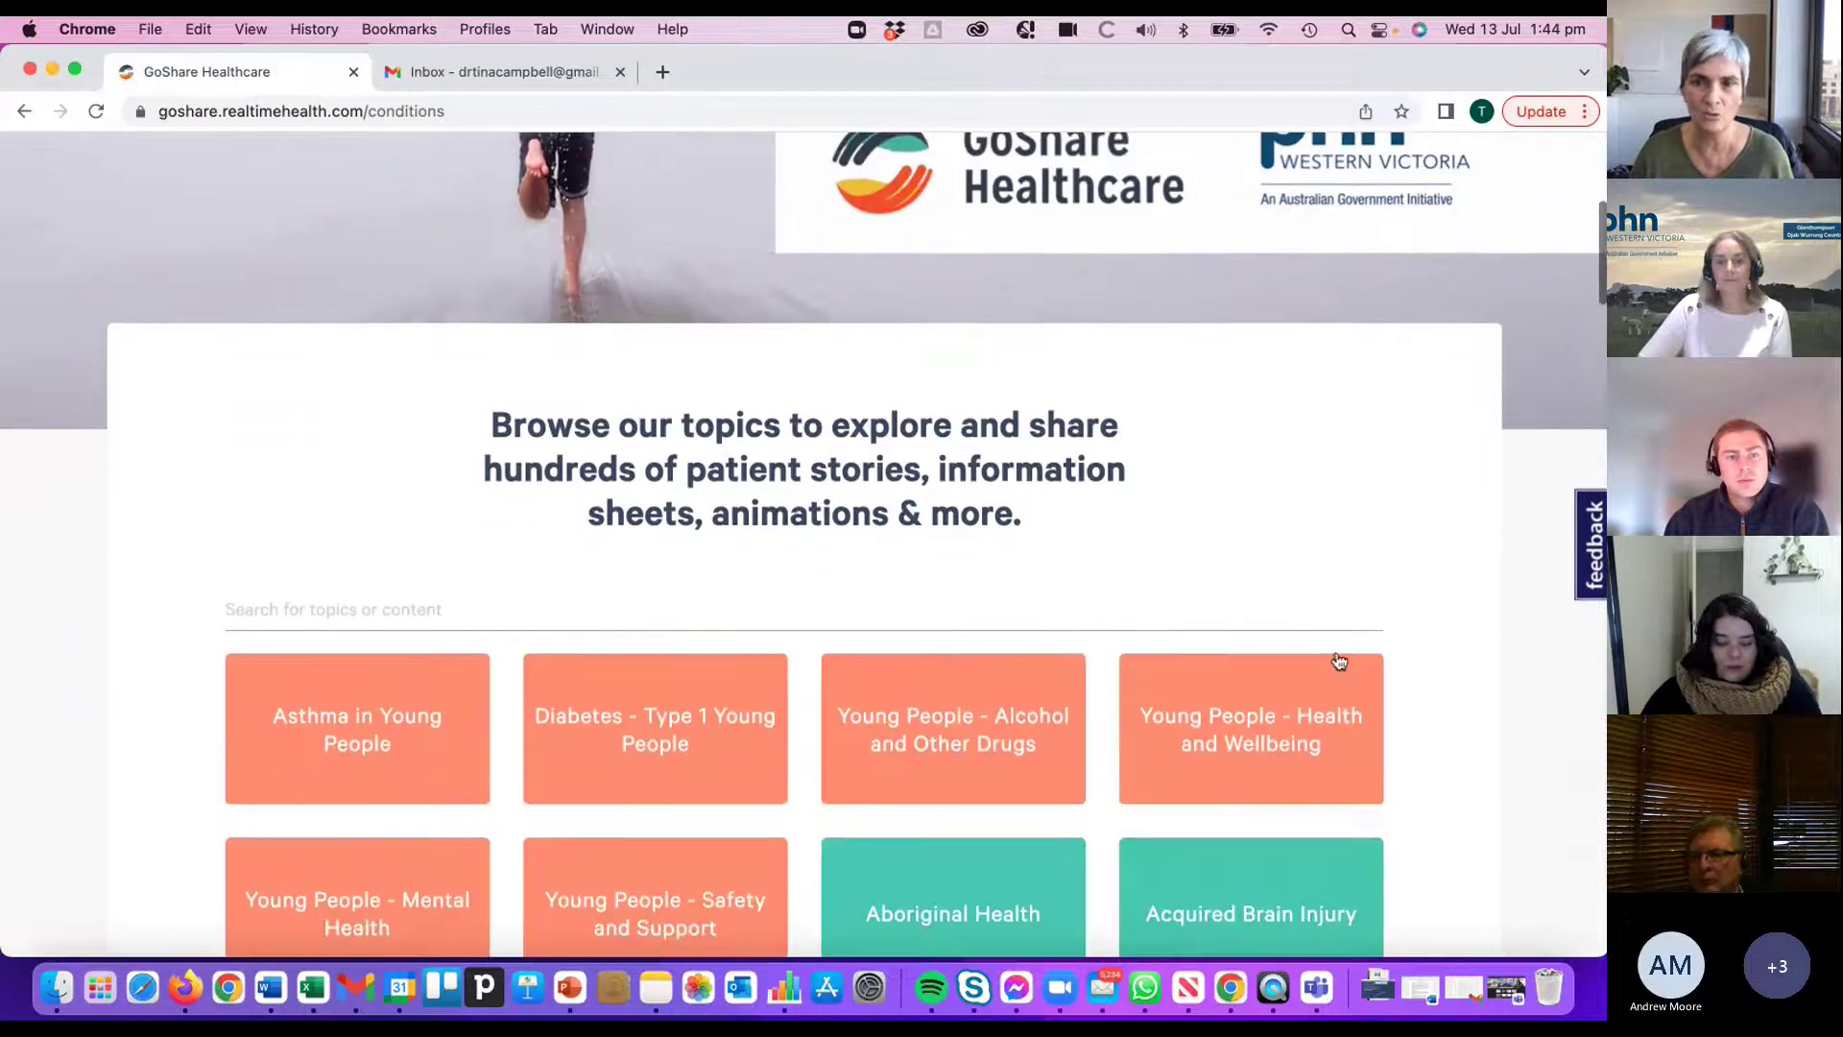
pyautogui.scroll(-3, 1195, 563)
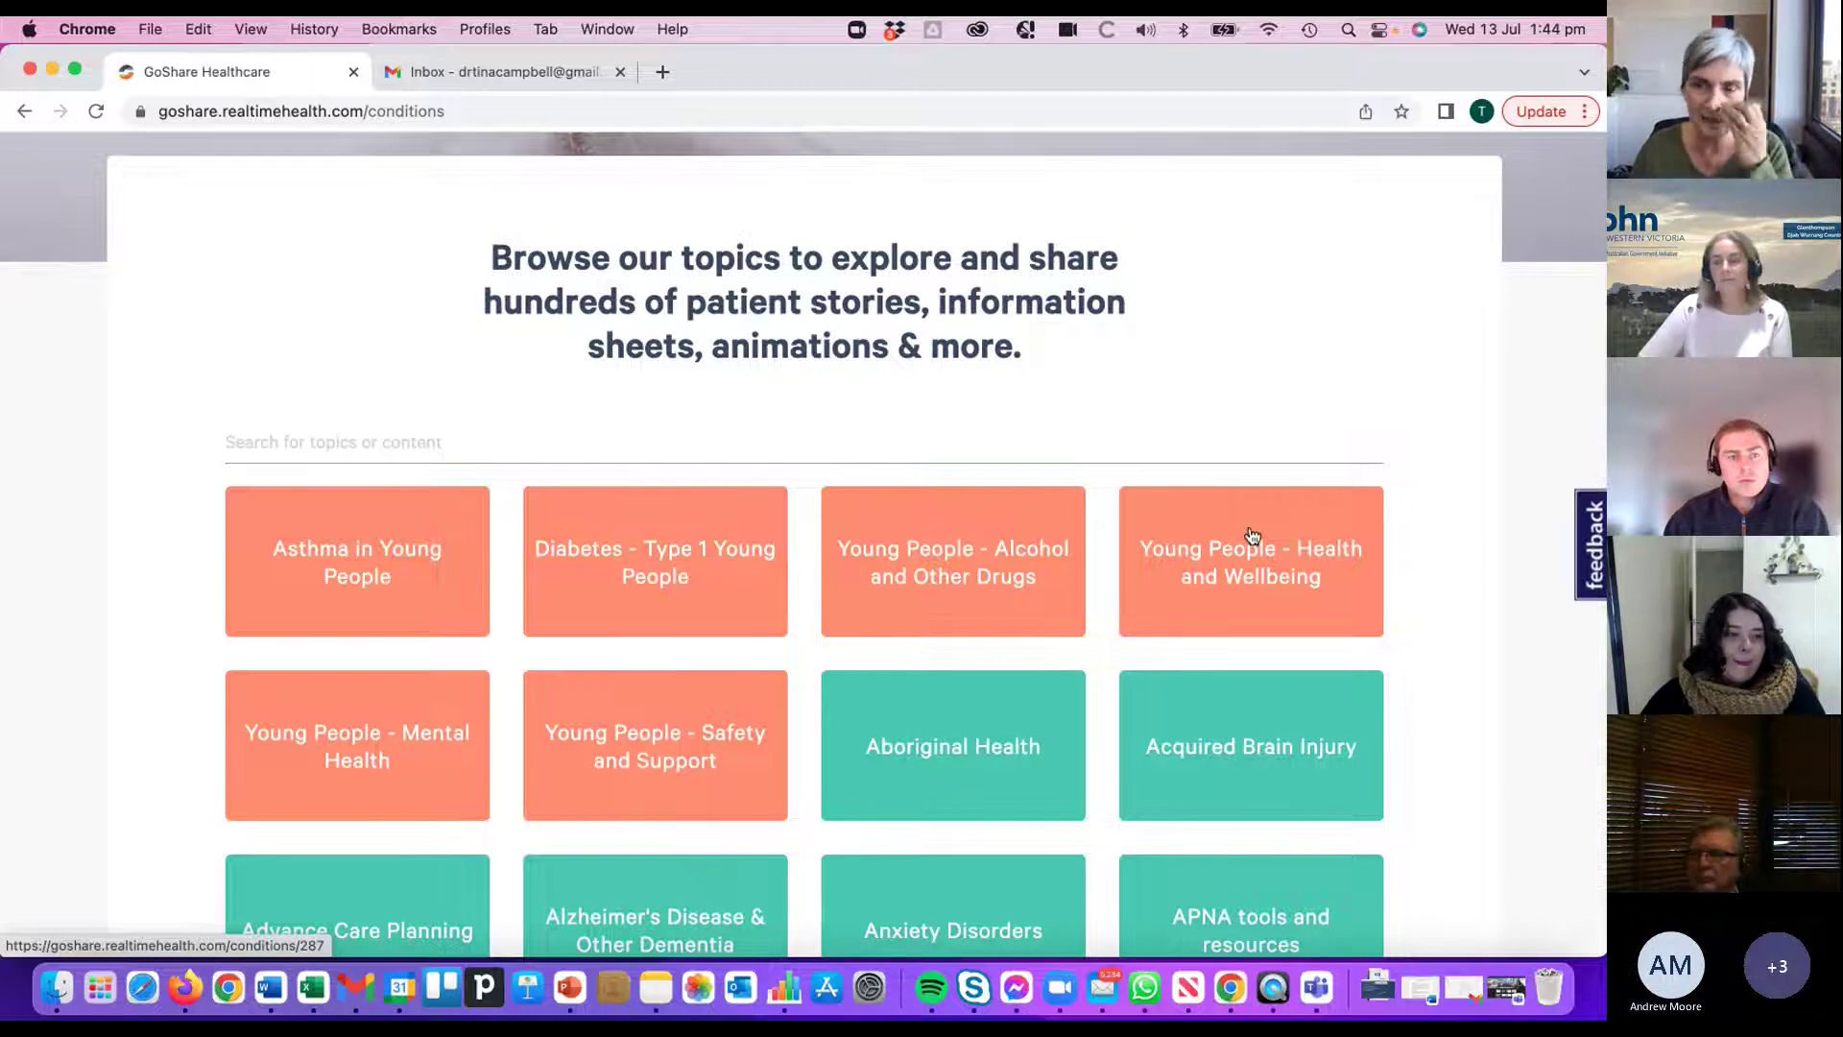
pyautogui.click(438, 749)
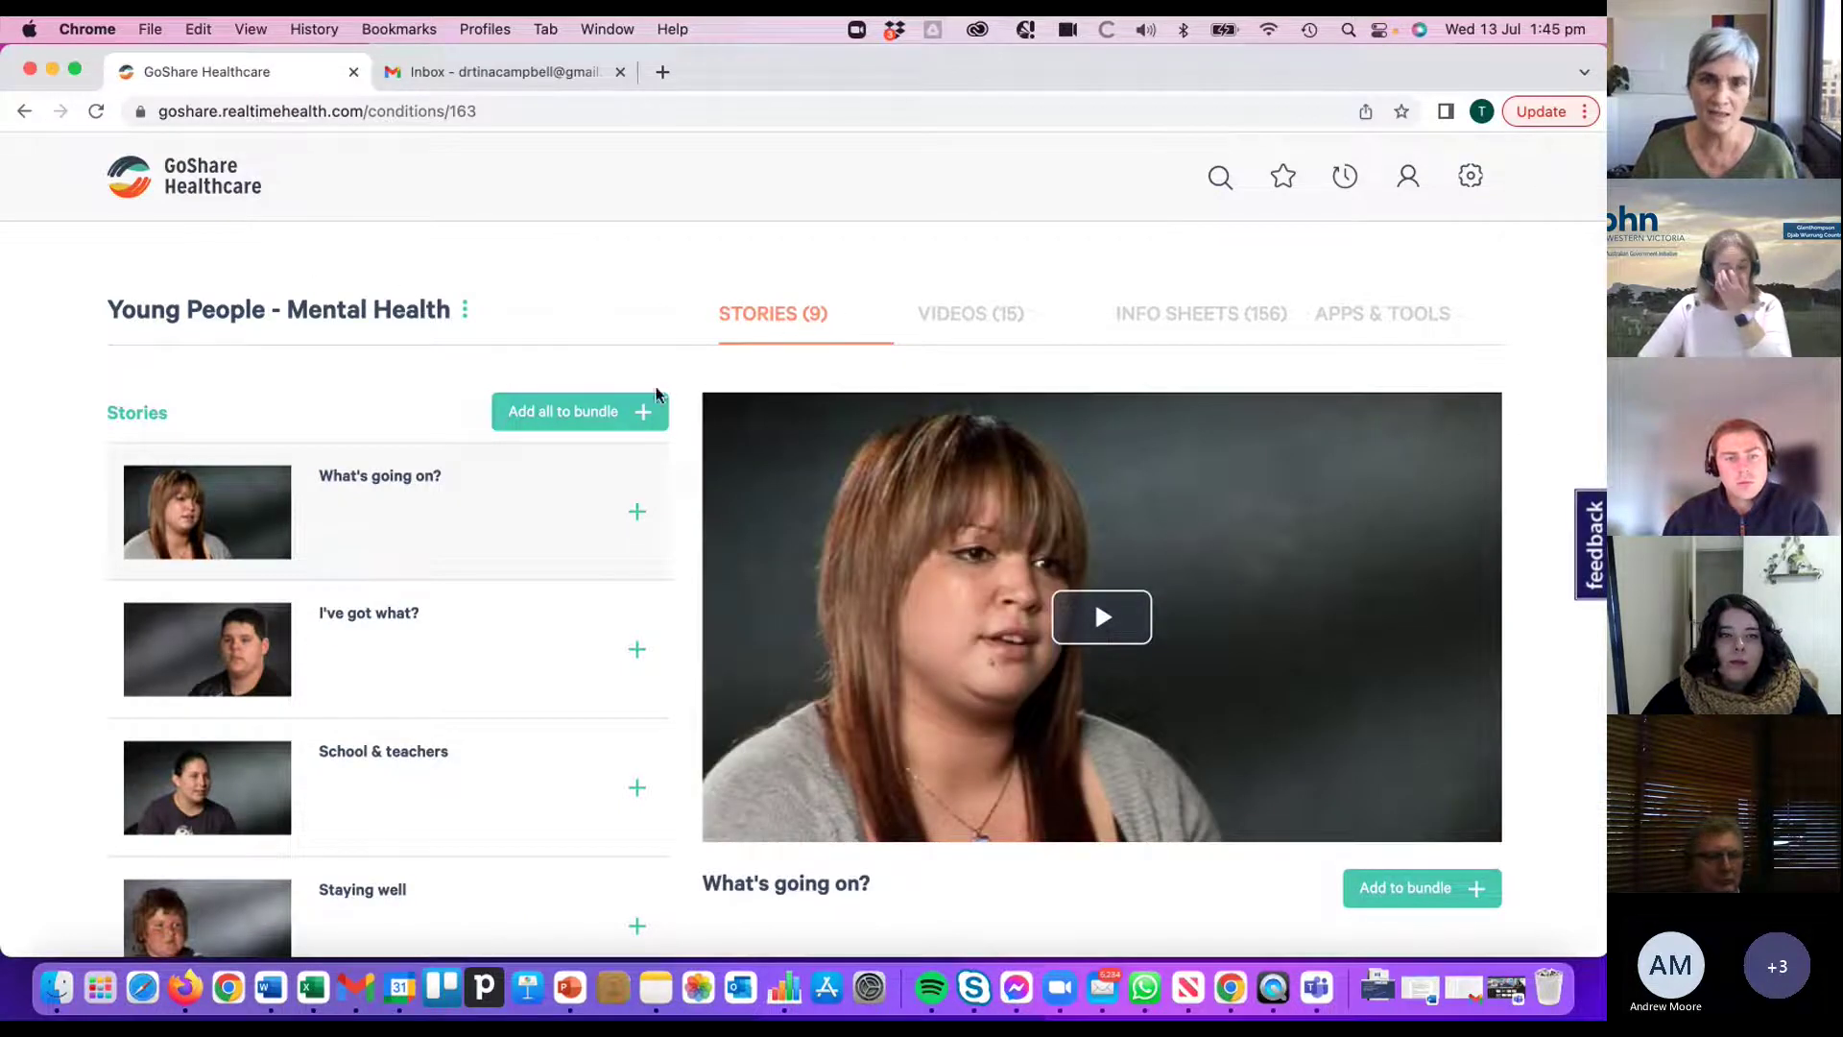
pyautogui.scroll(-6, 922, 547)
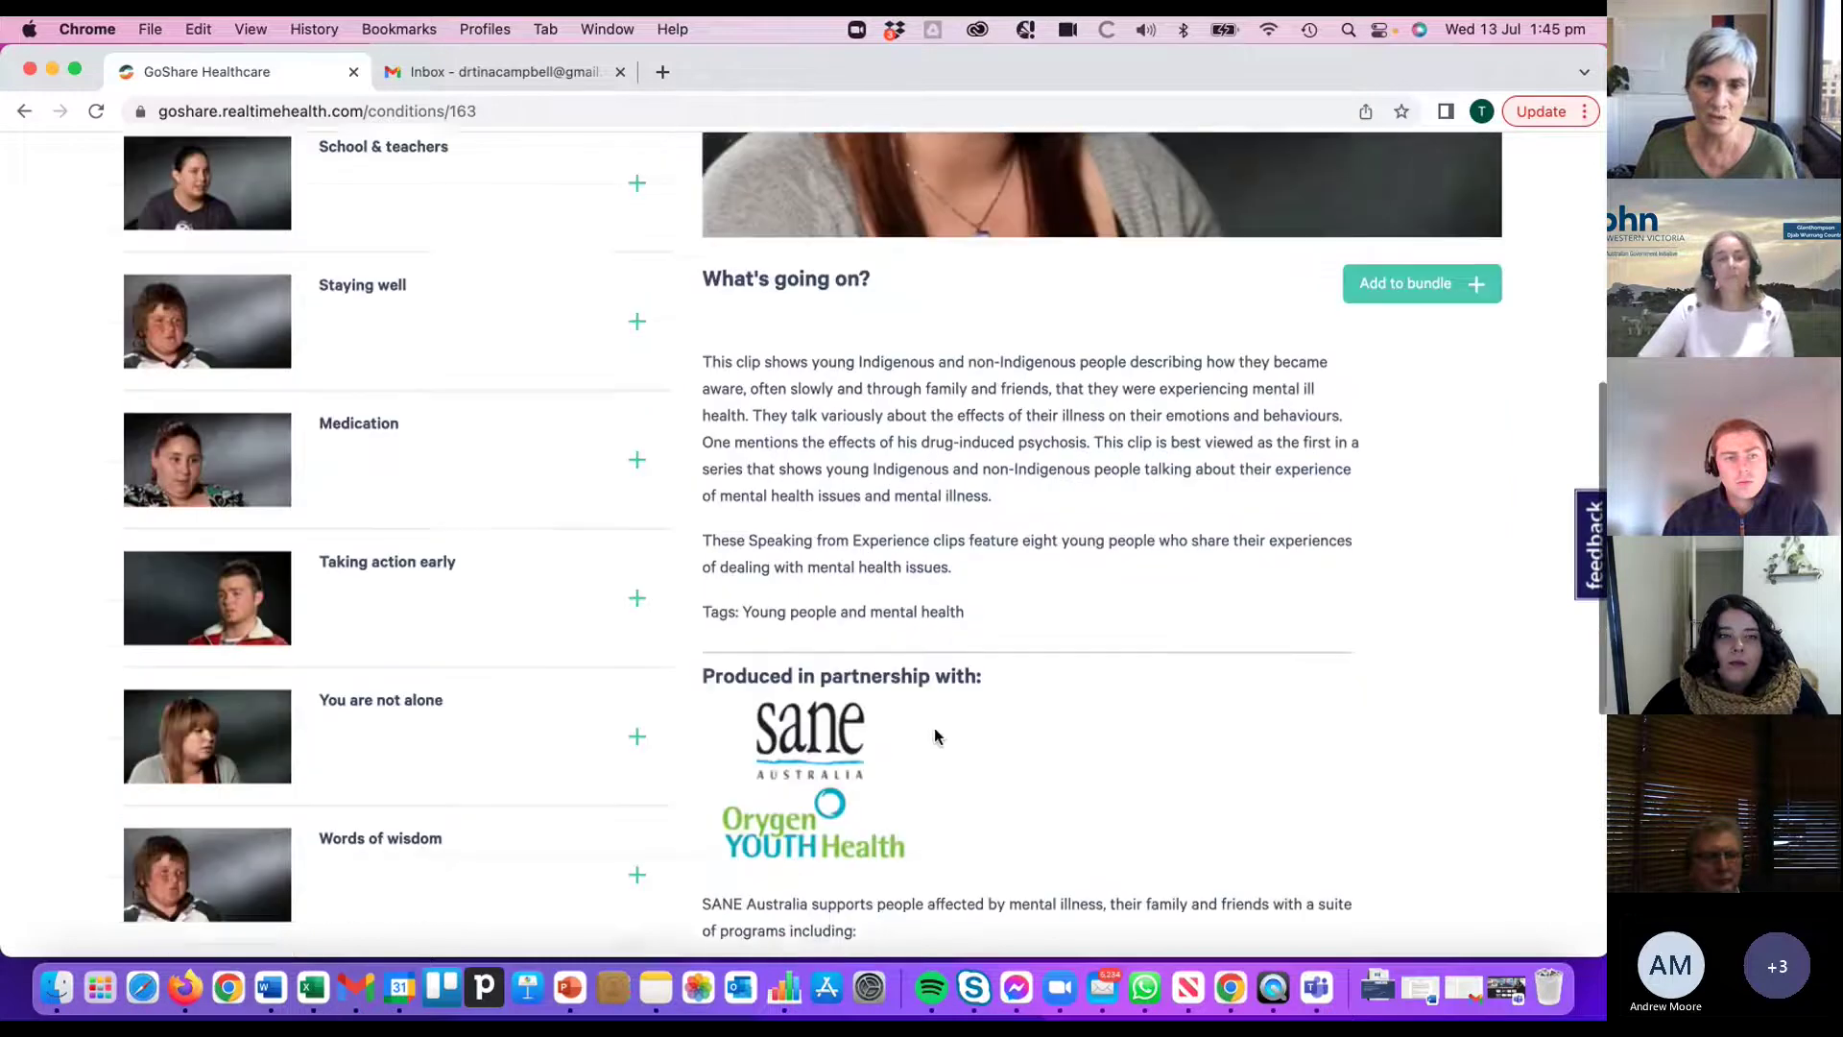
pyautogui.scroll(7, 939, 816)
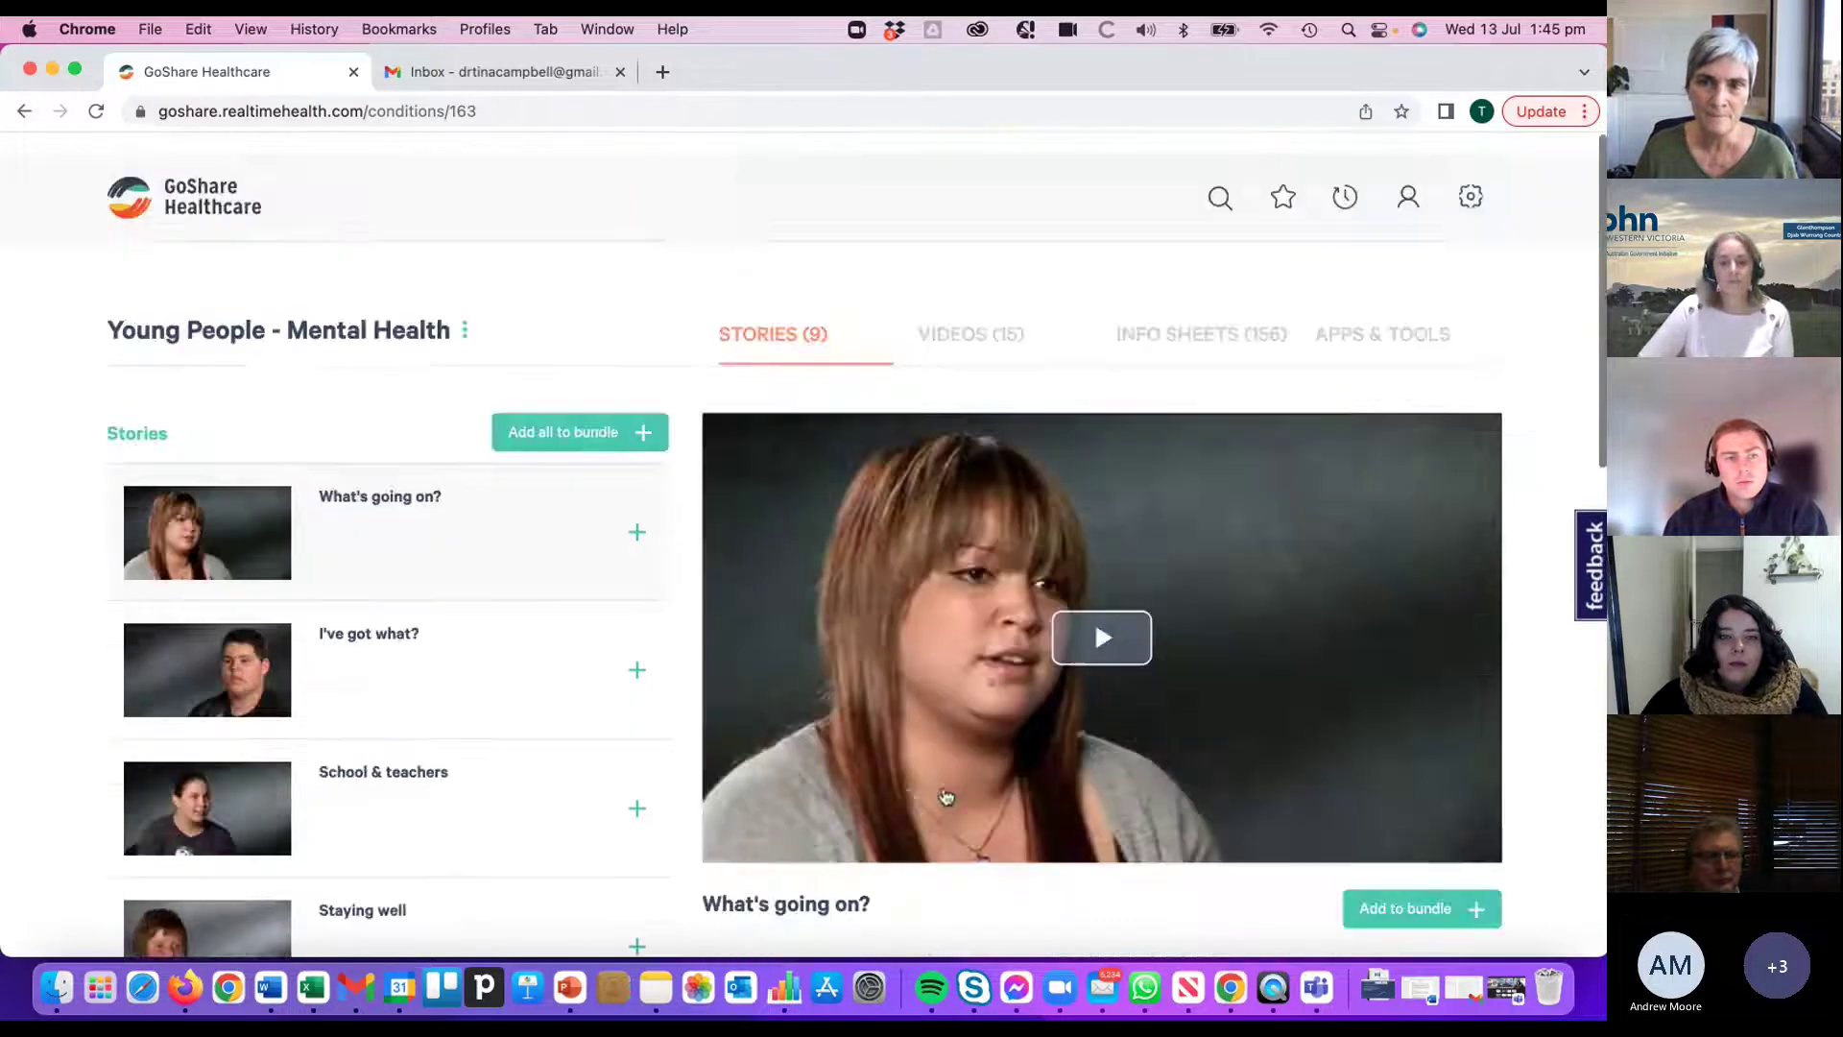
pyautogui.scroll(-1, 946, 797)
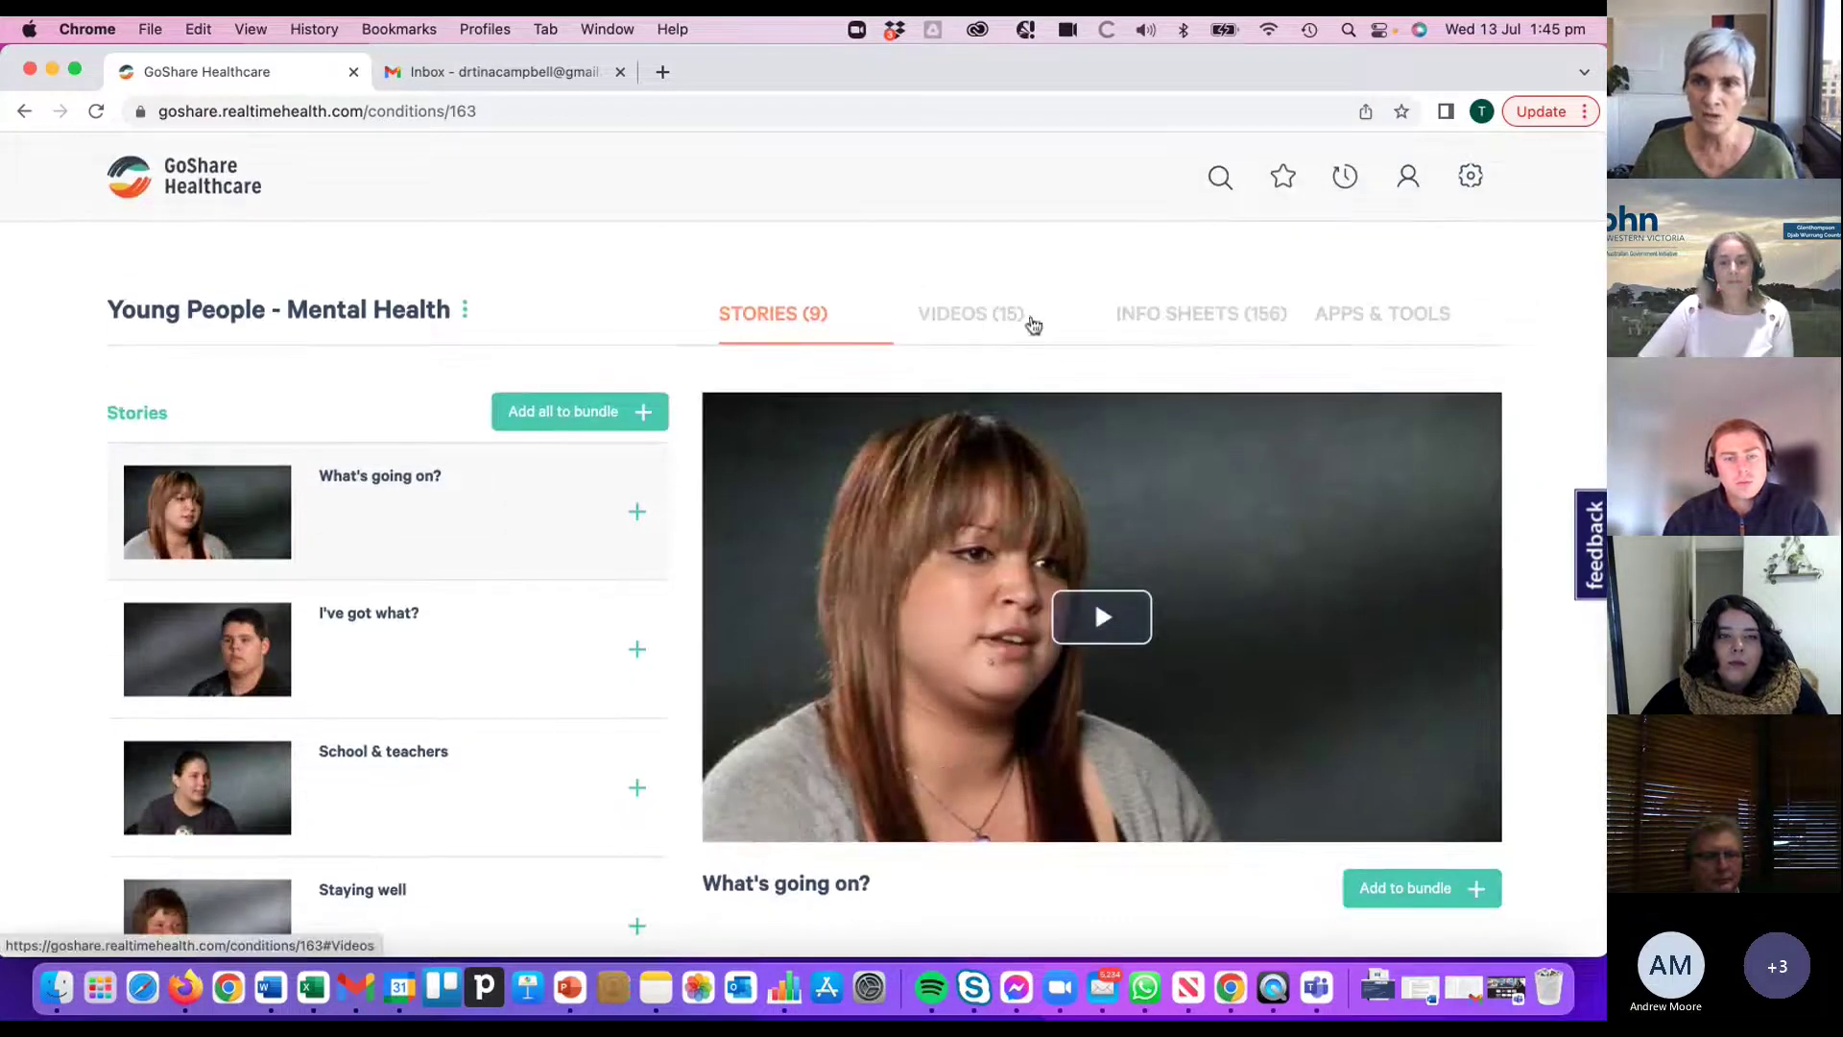
# - Show Young People - Mental Health's 15 videos, led by 'Ten Tips to Quit Smoking', and scroll through them
pyautogui.click(990, 319)
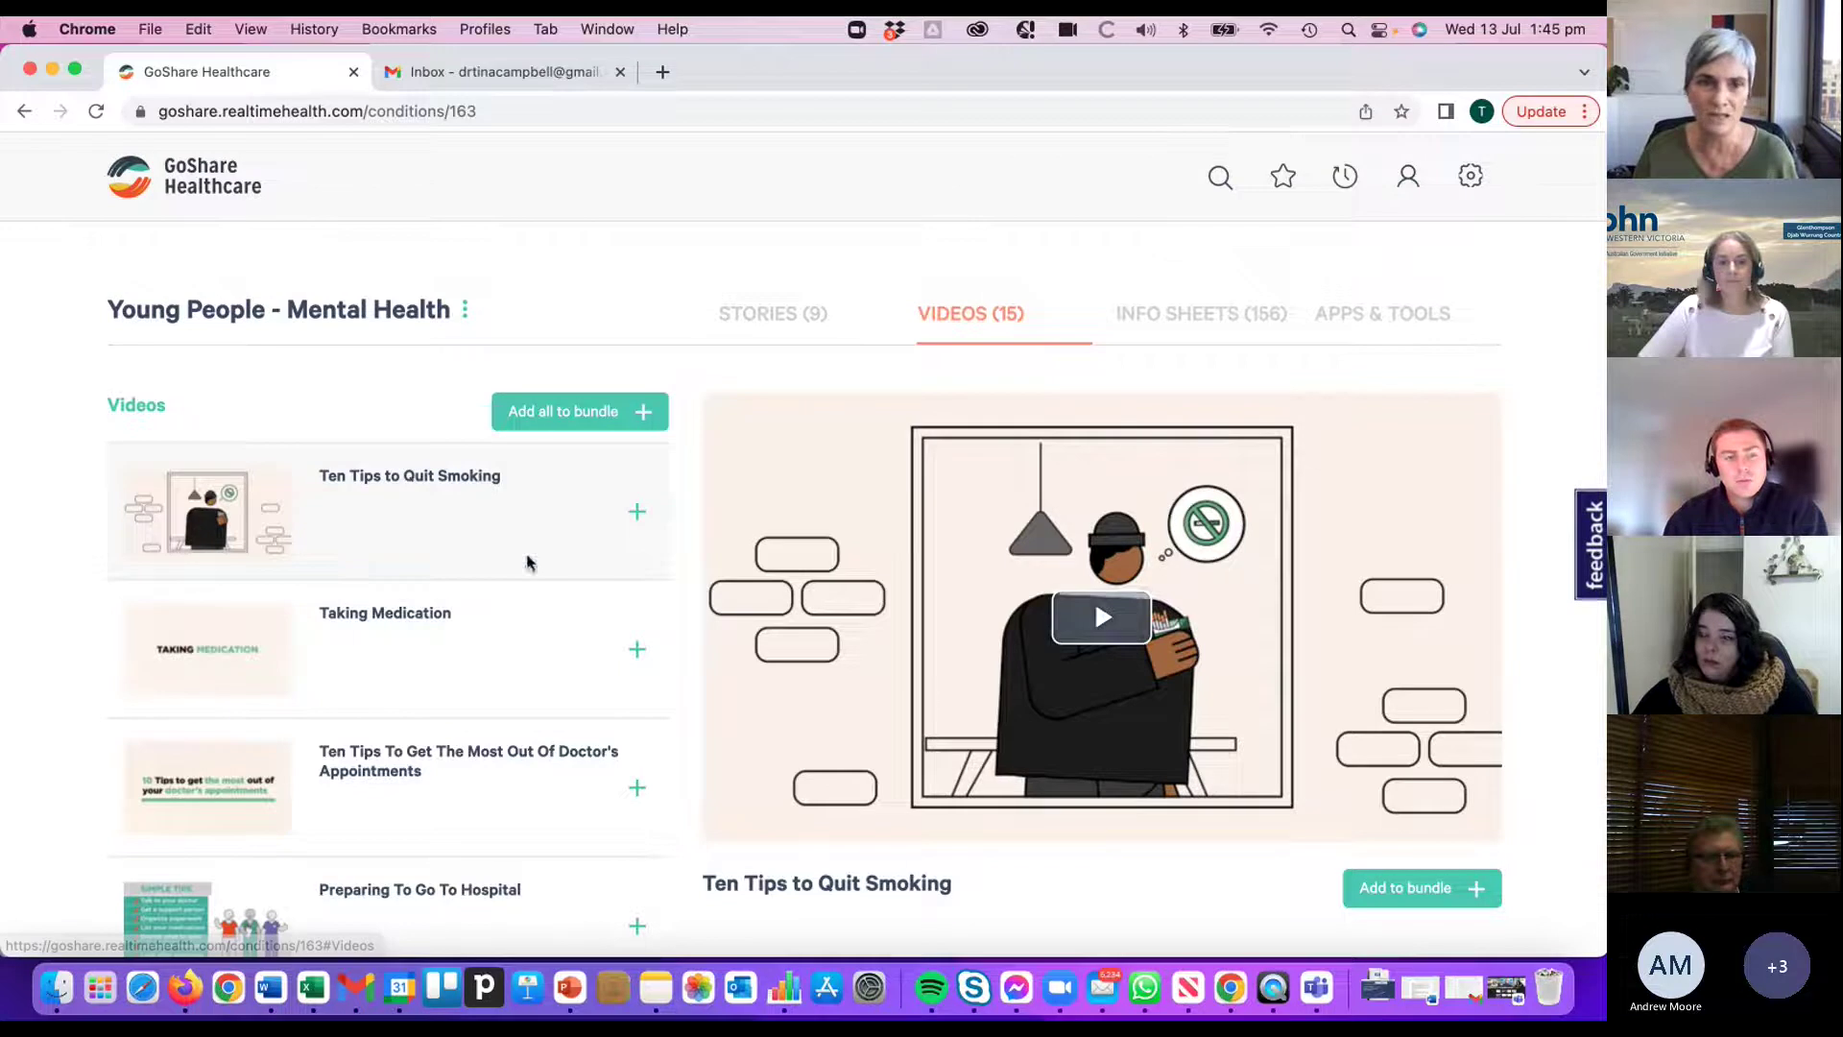
pyautogui.scroll(-3, 427, 600)
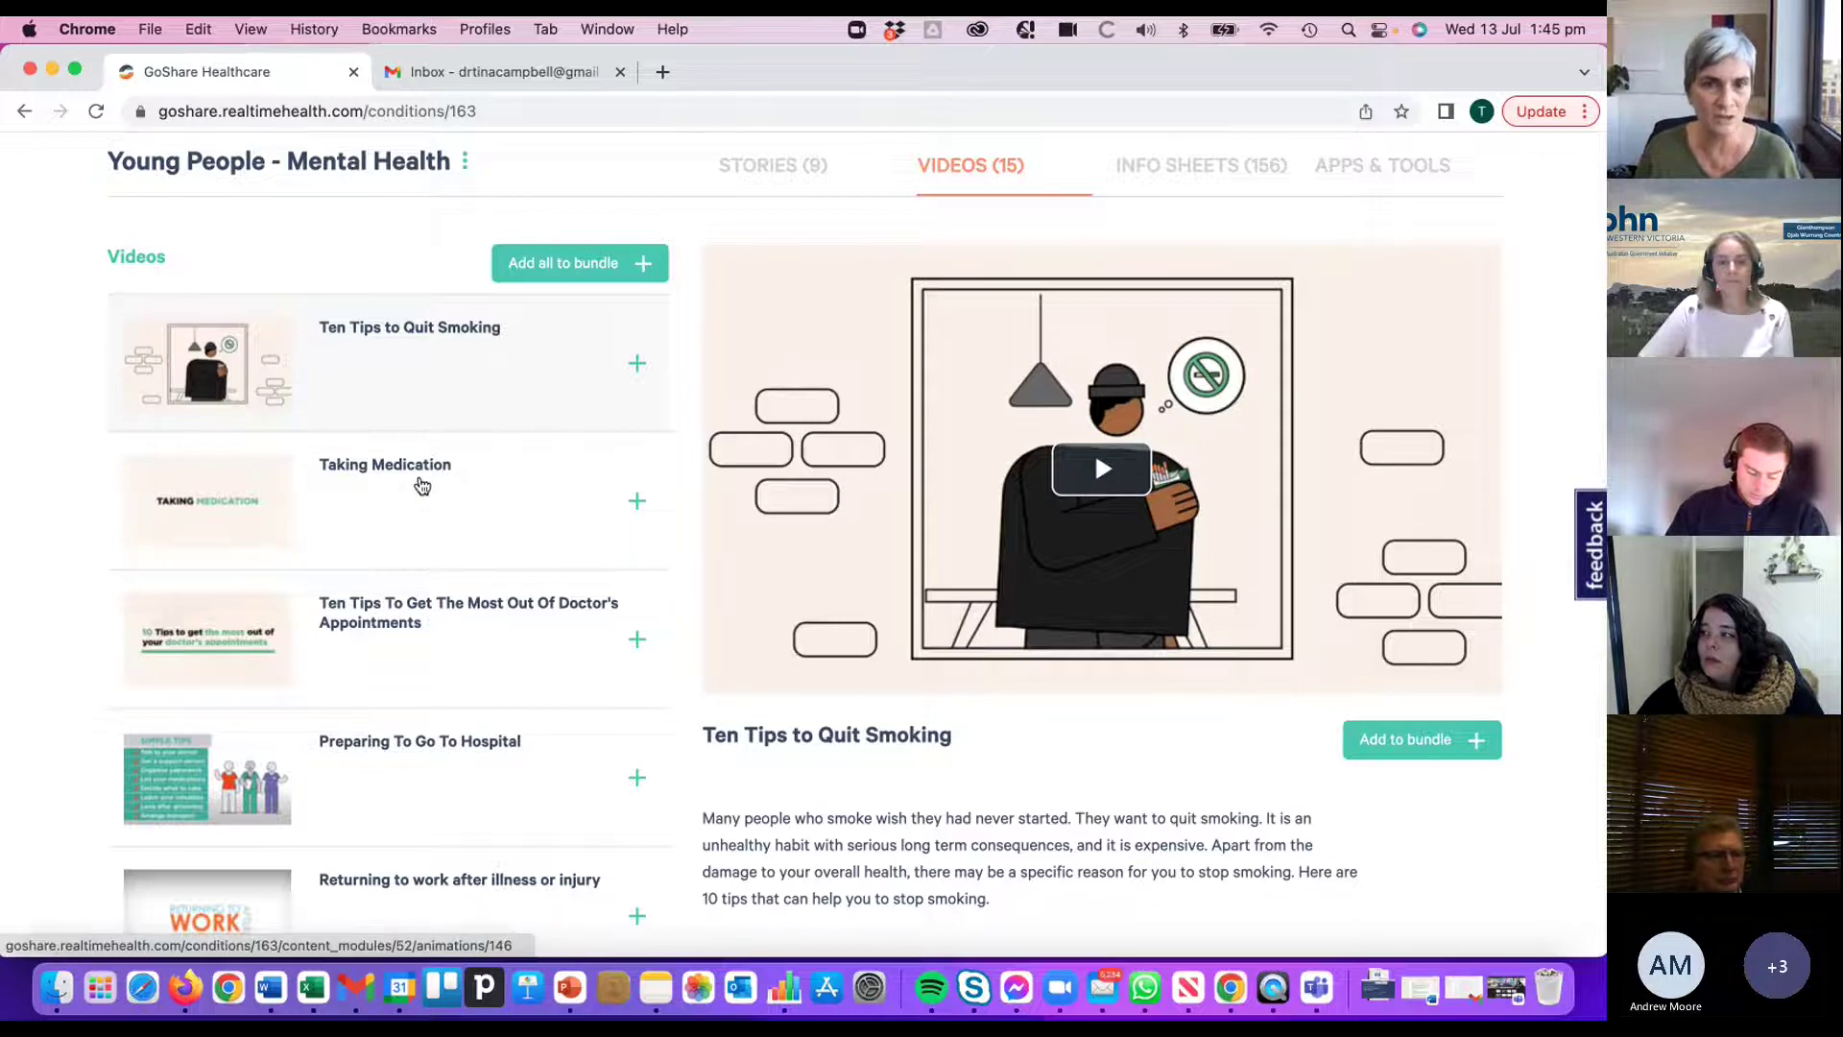
pyautogui.scroll(-5, 442, 499)
pyautogui.scroll(-8, 480, 509)
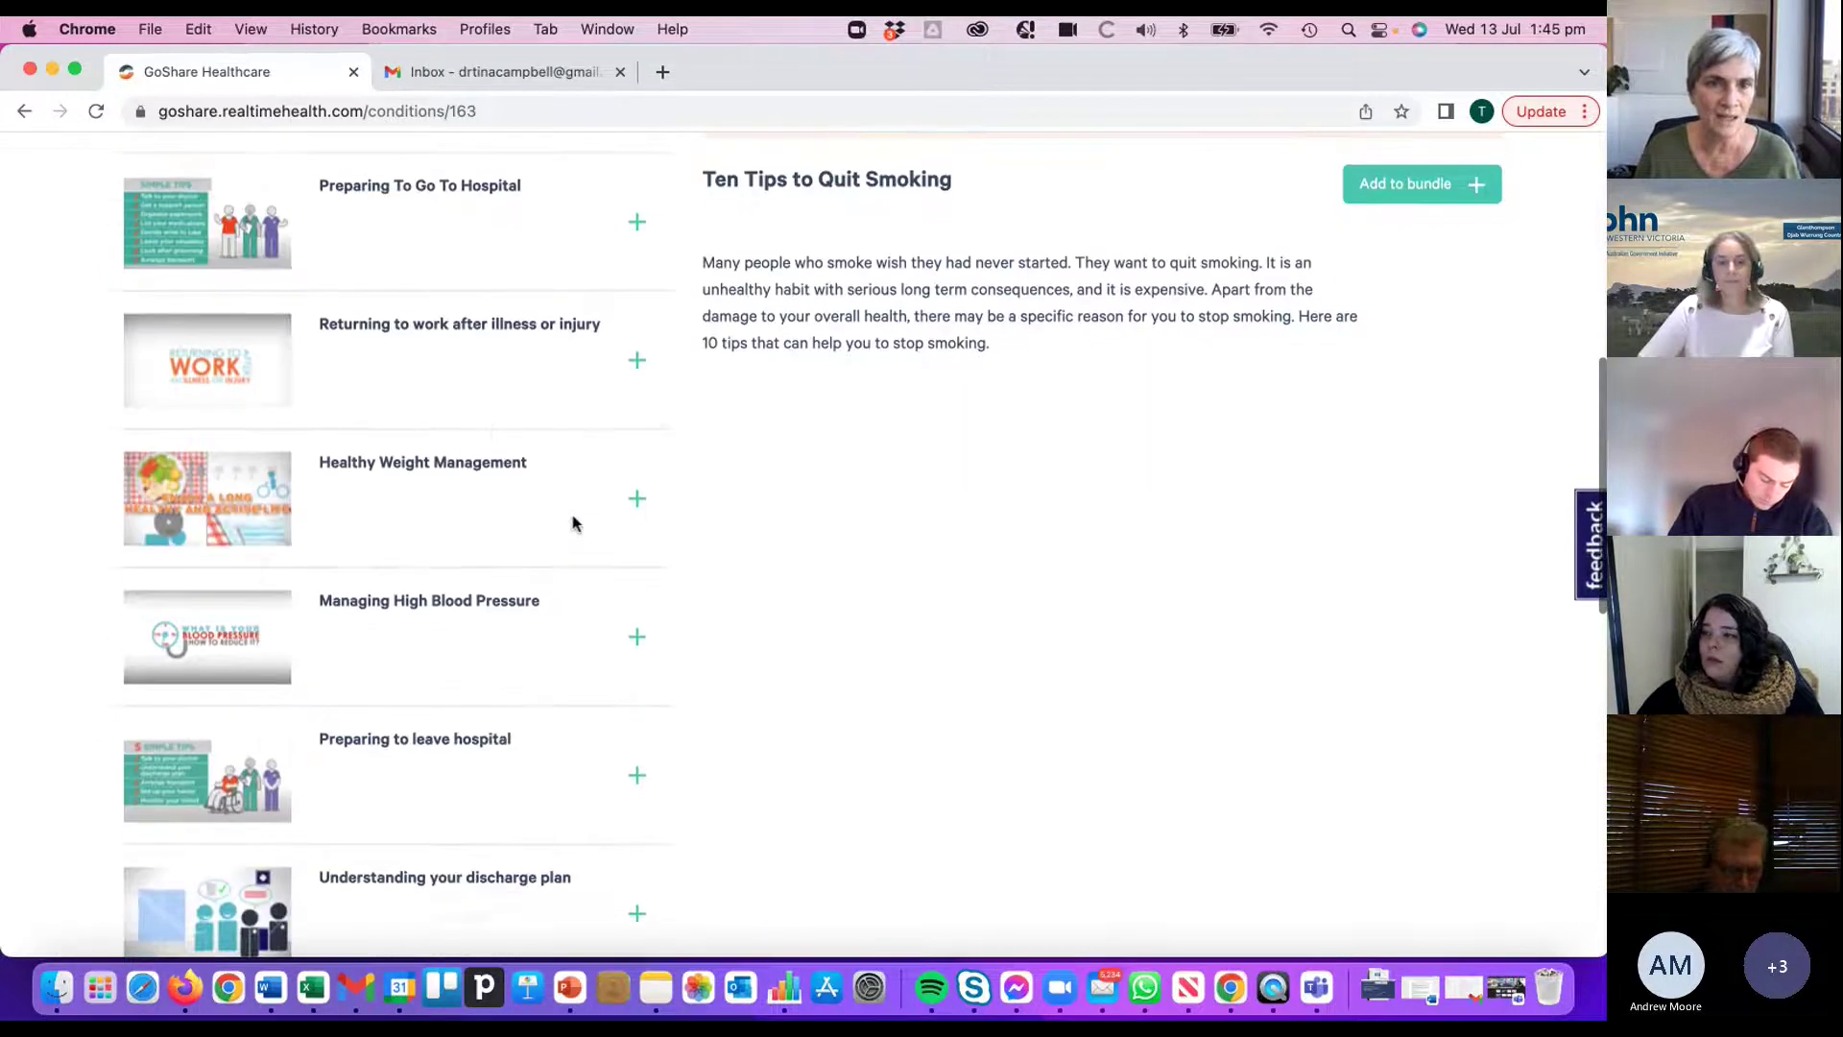
pyautogui.scroll(-10, 470, 509)
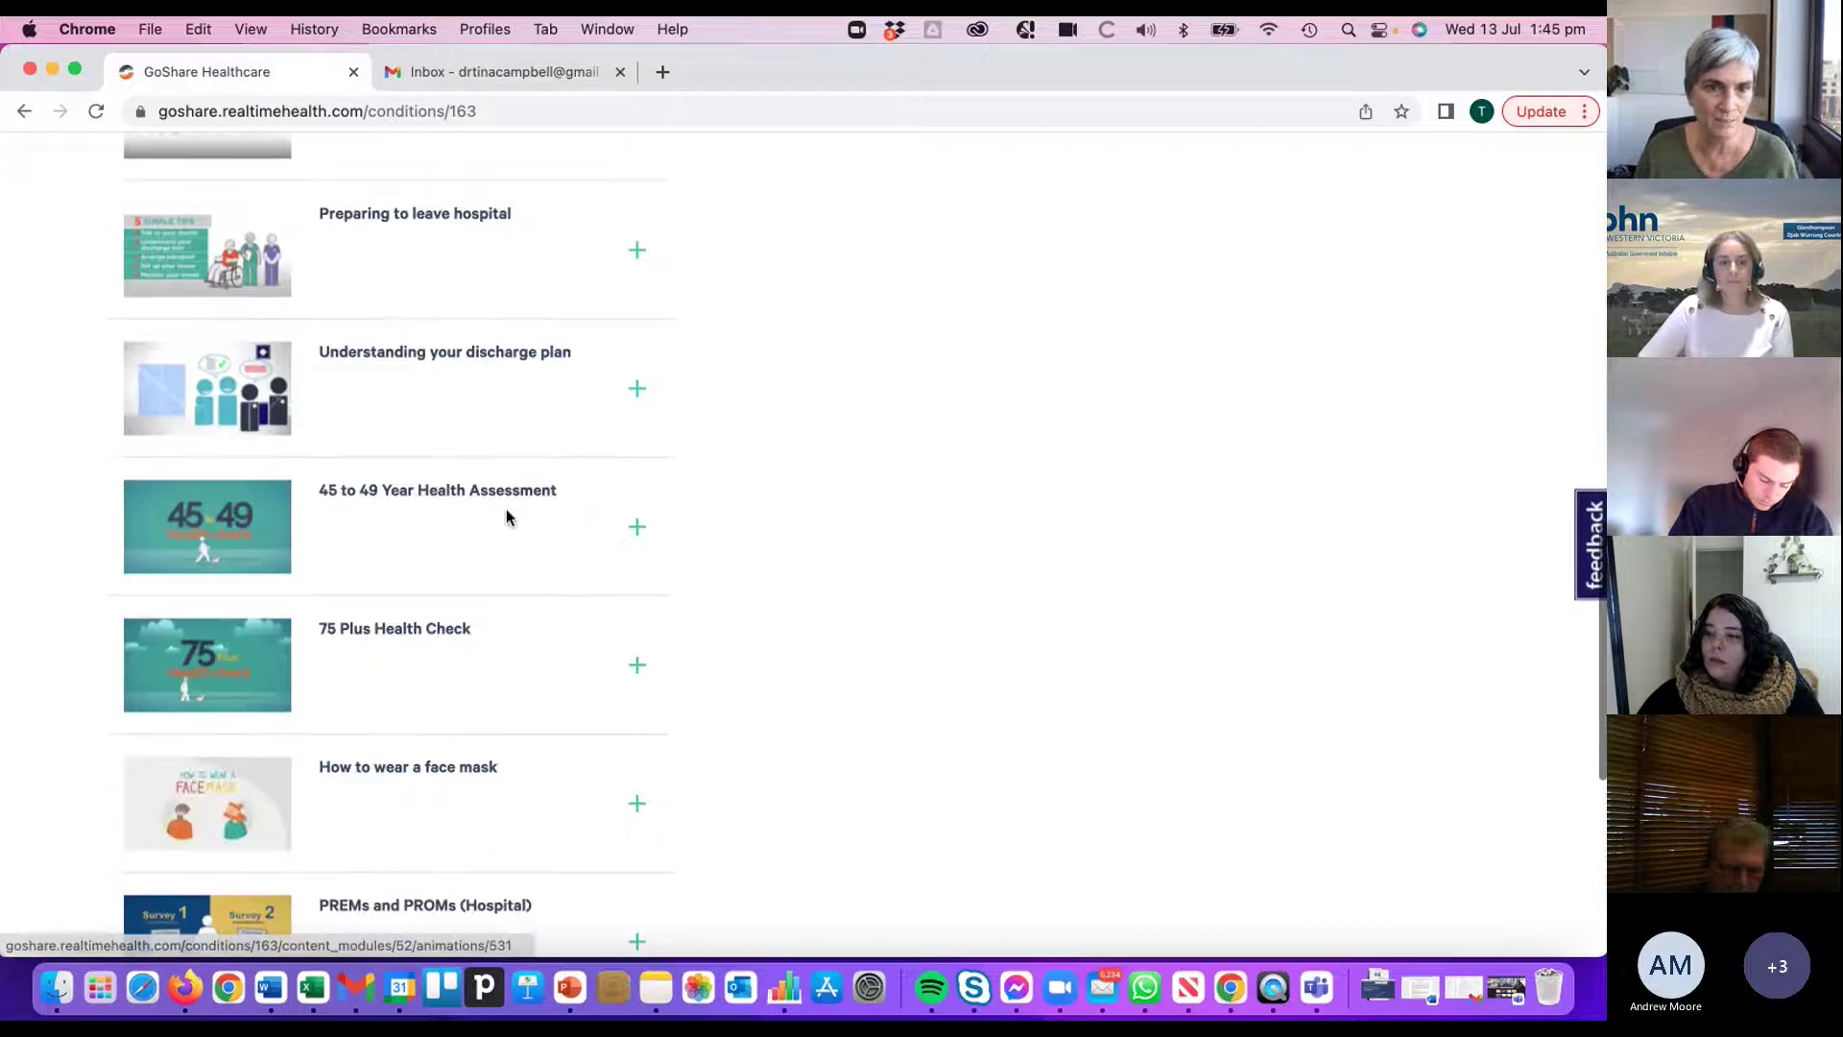
pyautogui.scroll(20, 504, 517)
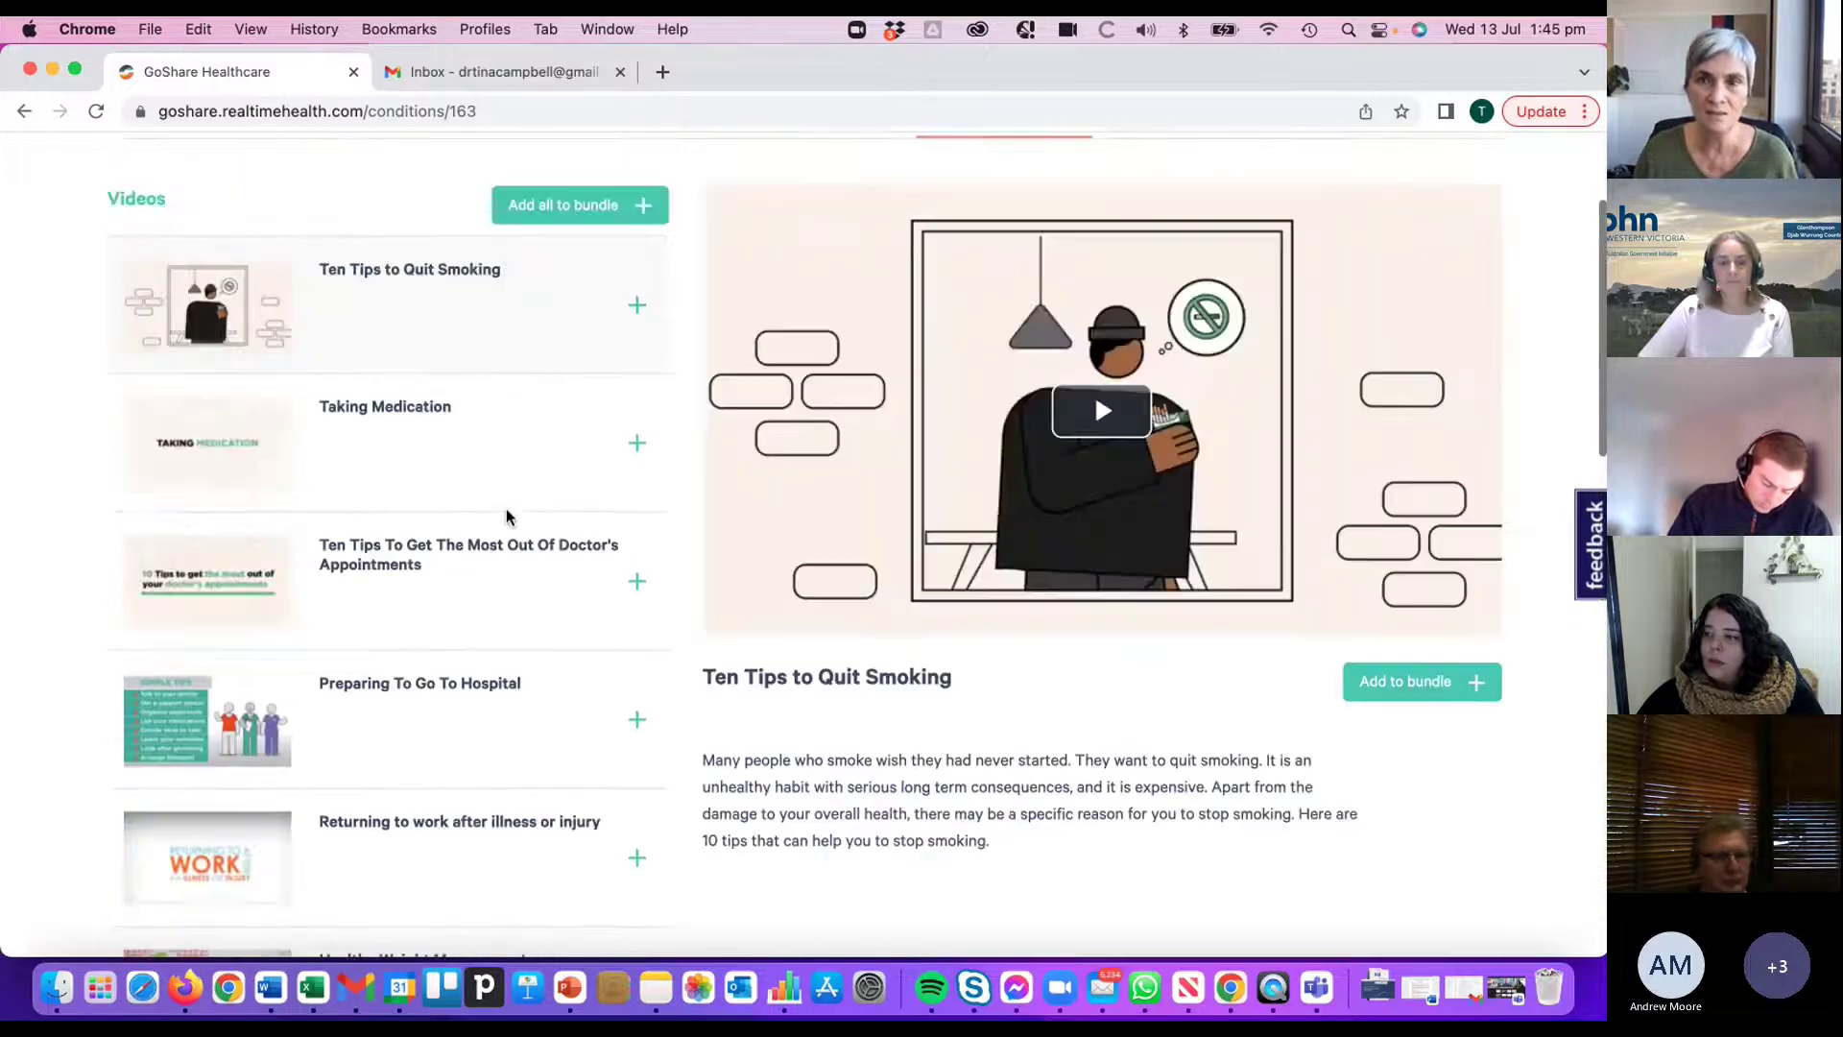
# - Switch Young People - Mental Health to its 156 info sheets and scroll through the list
pyautogui.click(1195, 327)
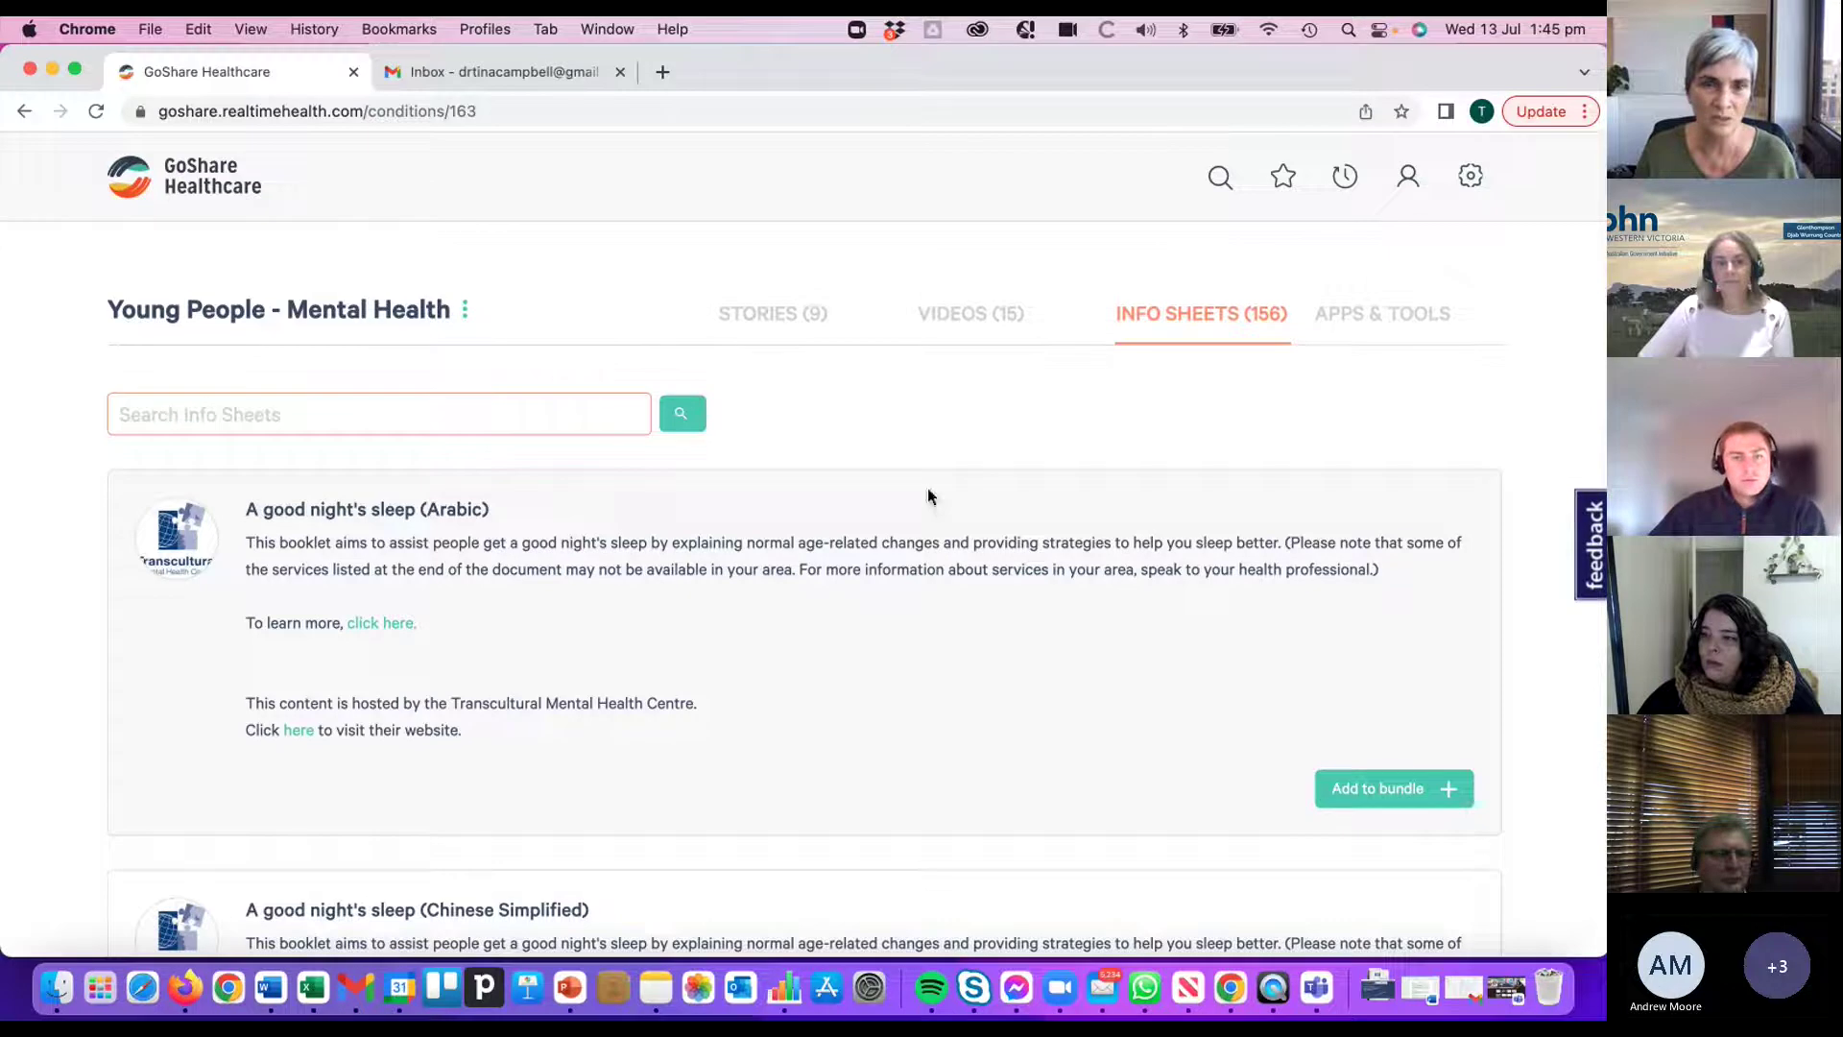
pyautogui.scroll(-10, 663, 569)
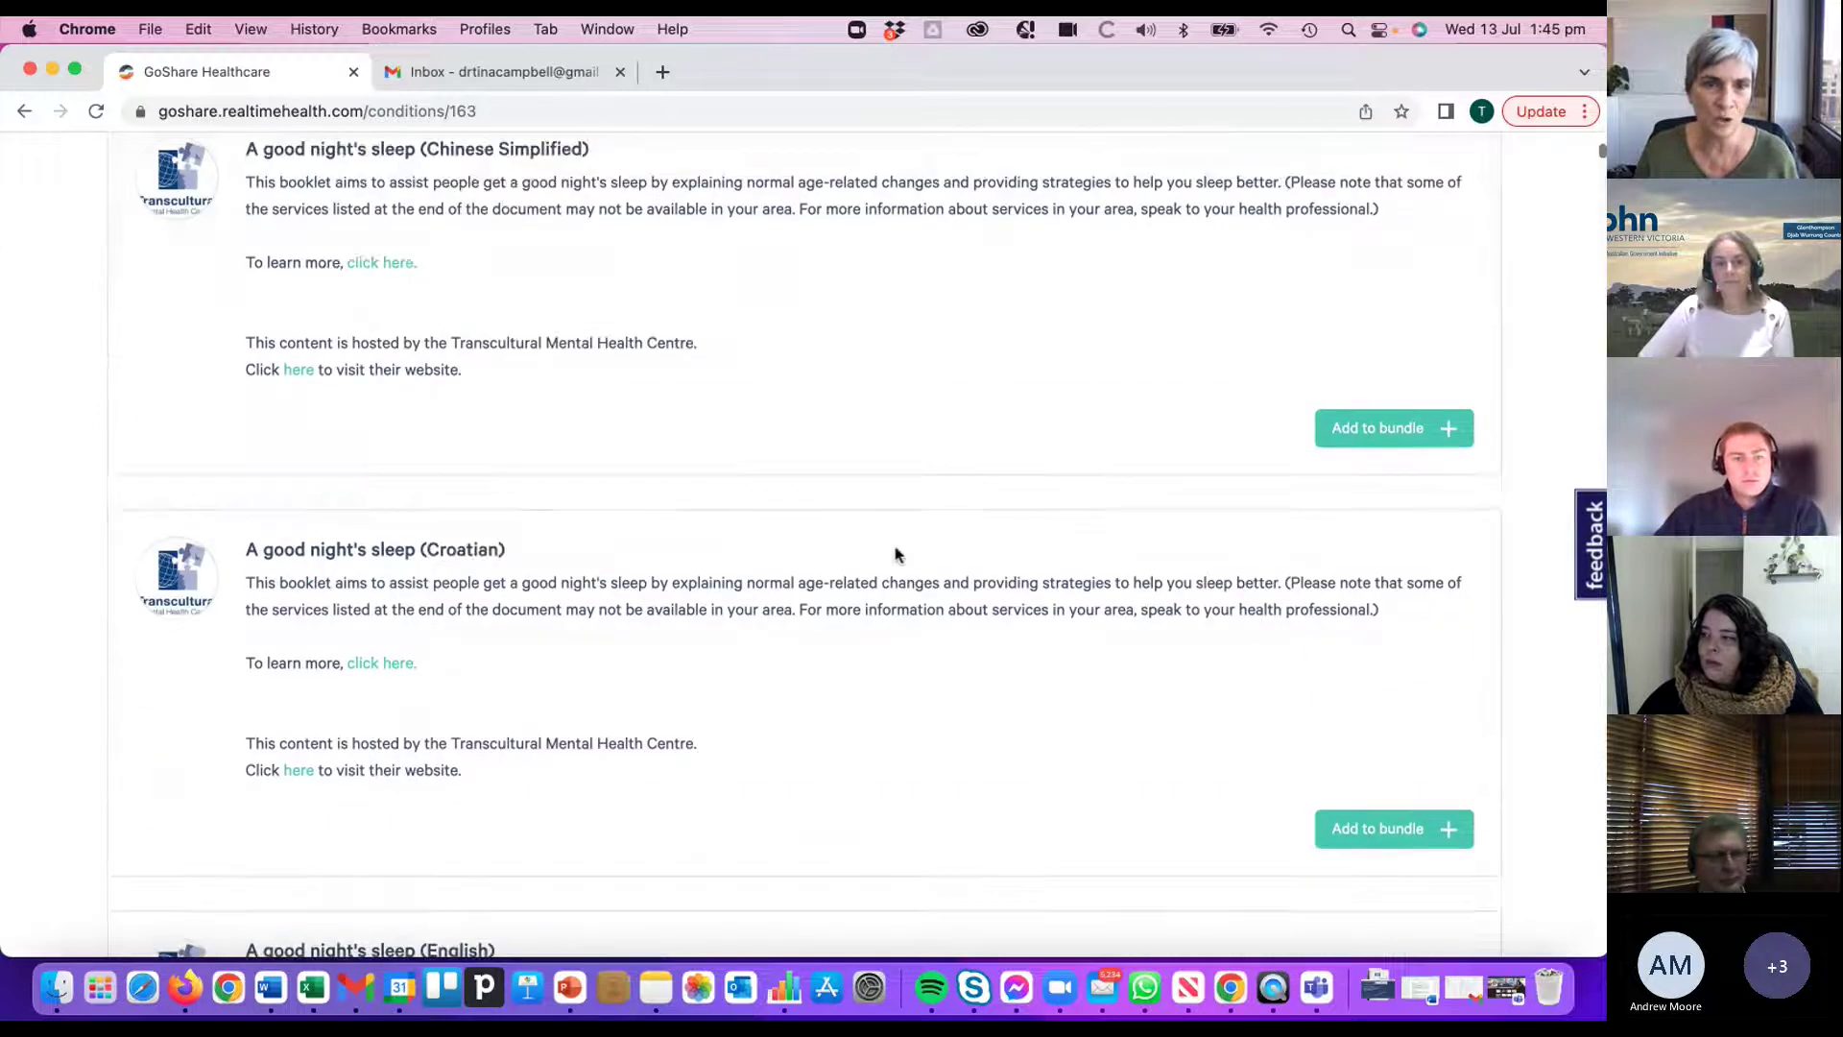
pyautogui.scroll(-10, 906, 499)
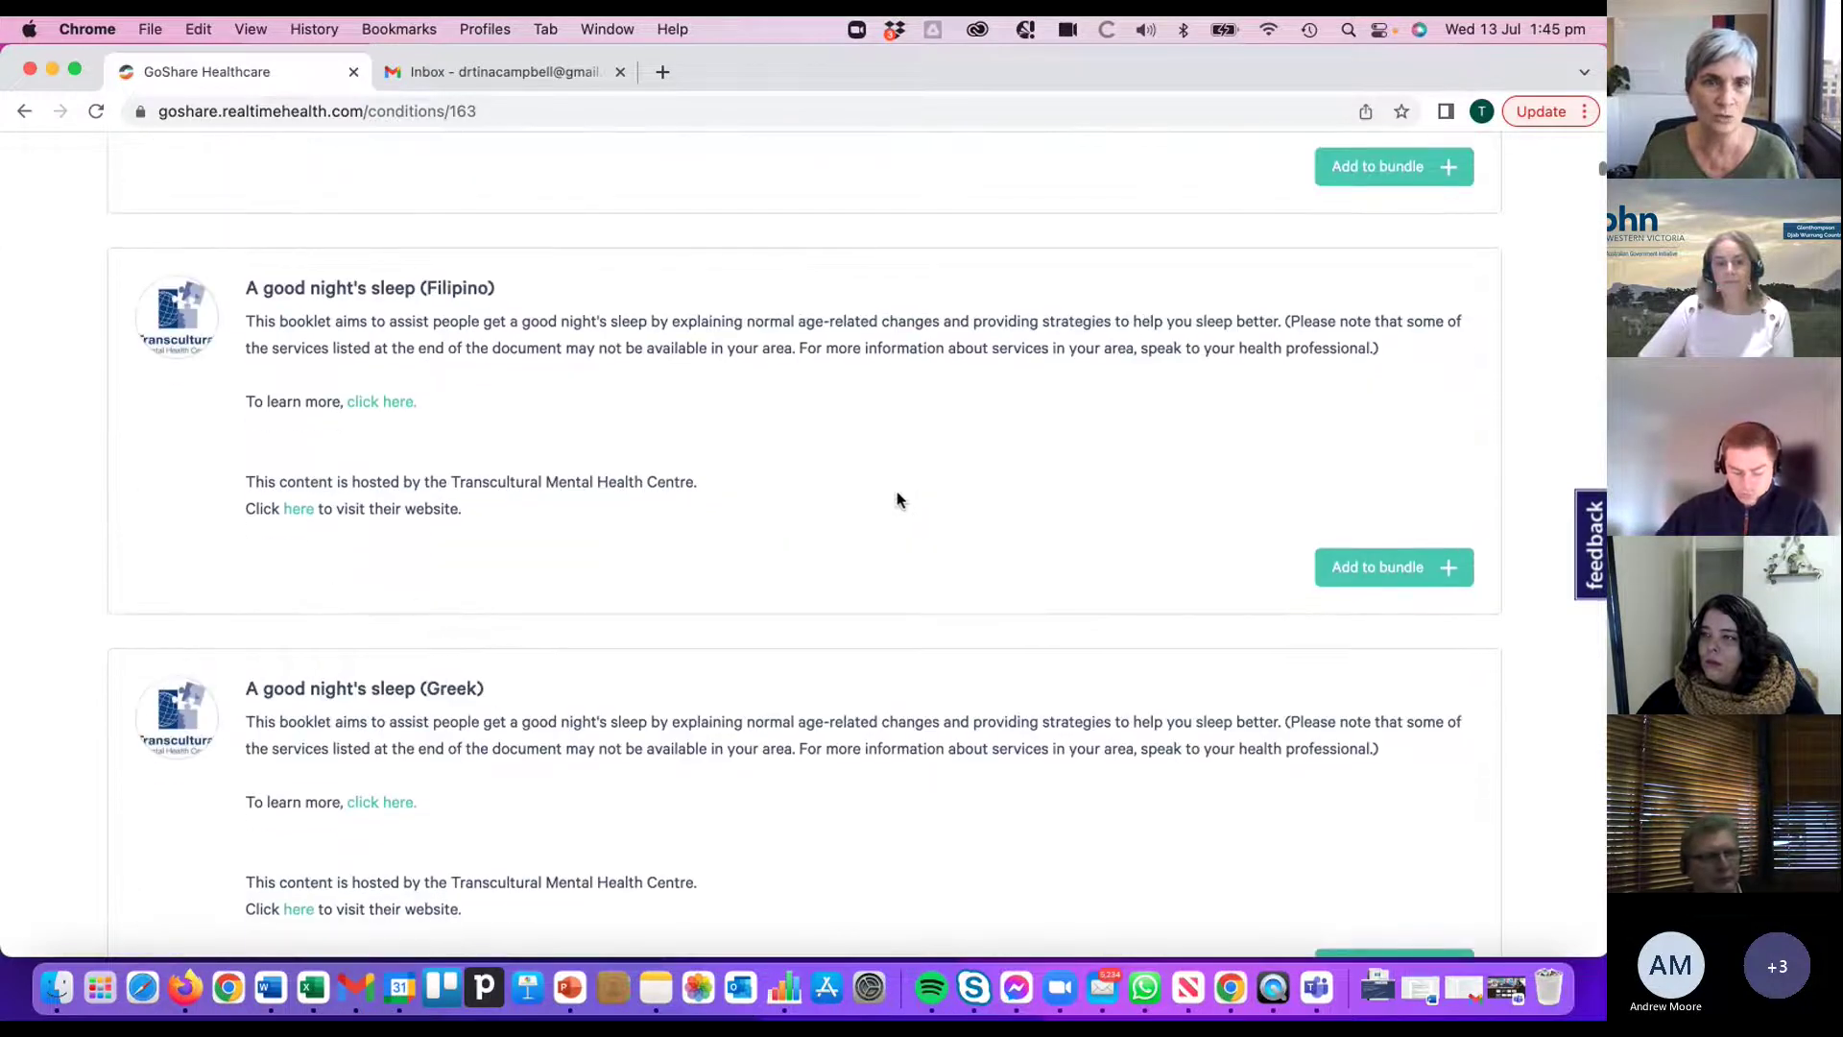
pyautogui.scroll(-9, 900, 495)
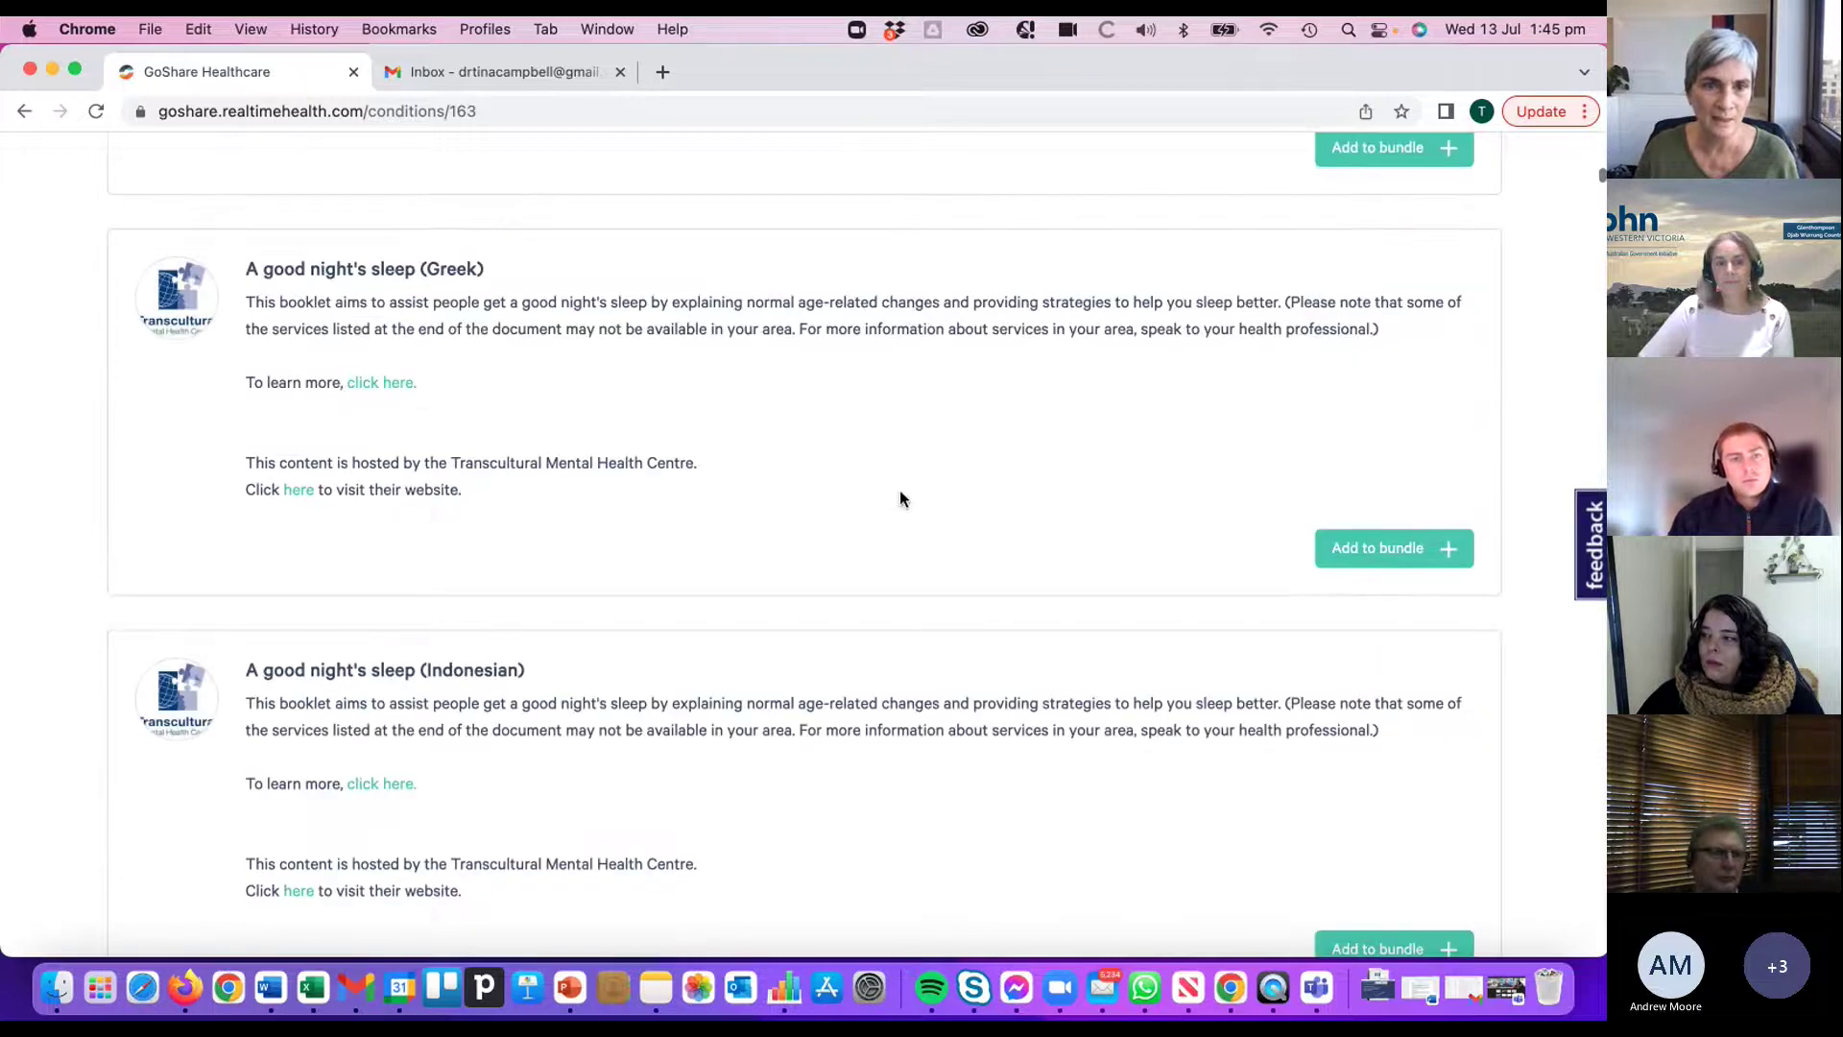
pyautogui.scroll(-10, 903, 489)
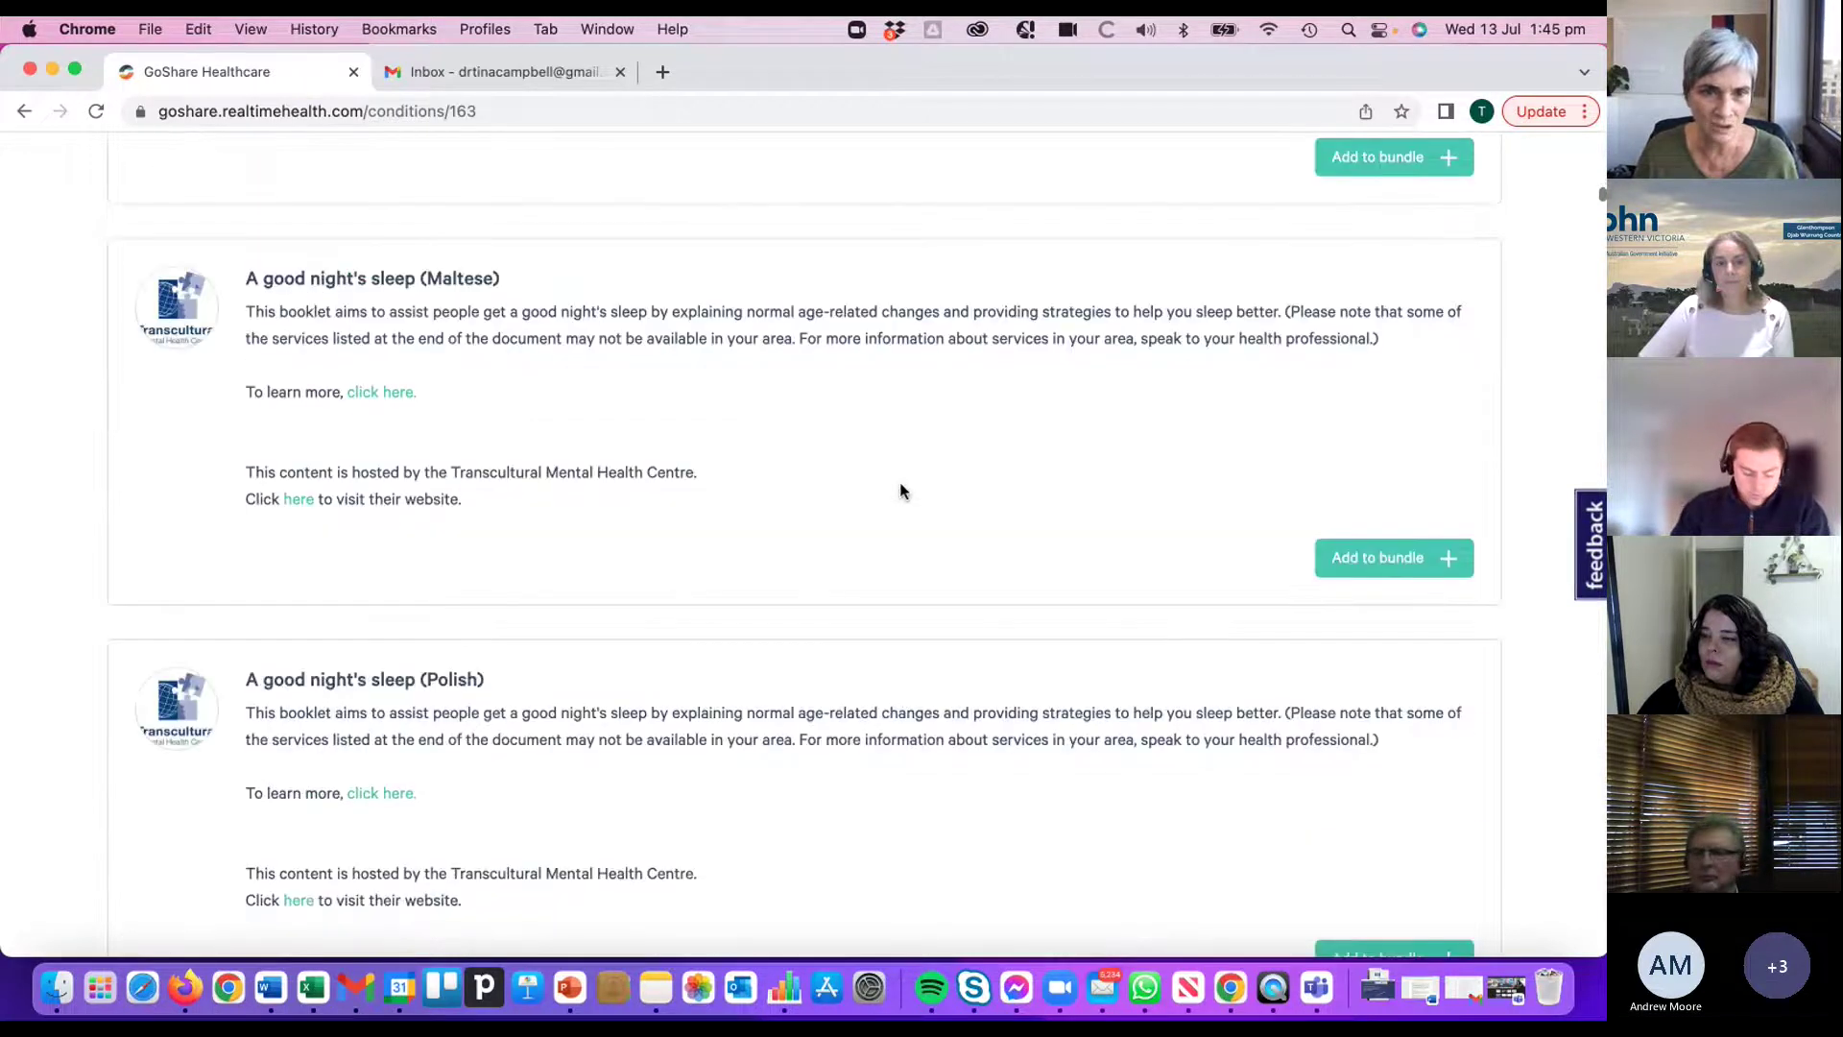
pyautogui.scroll(-8, 900, 485)
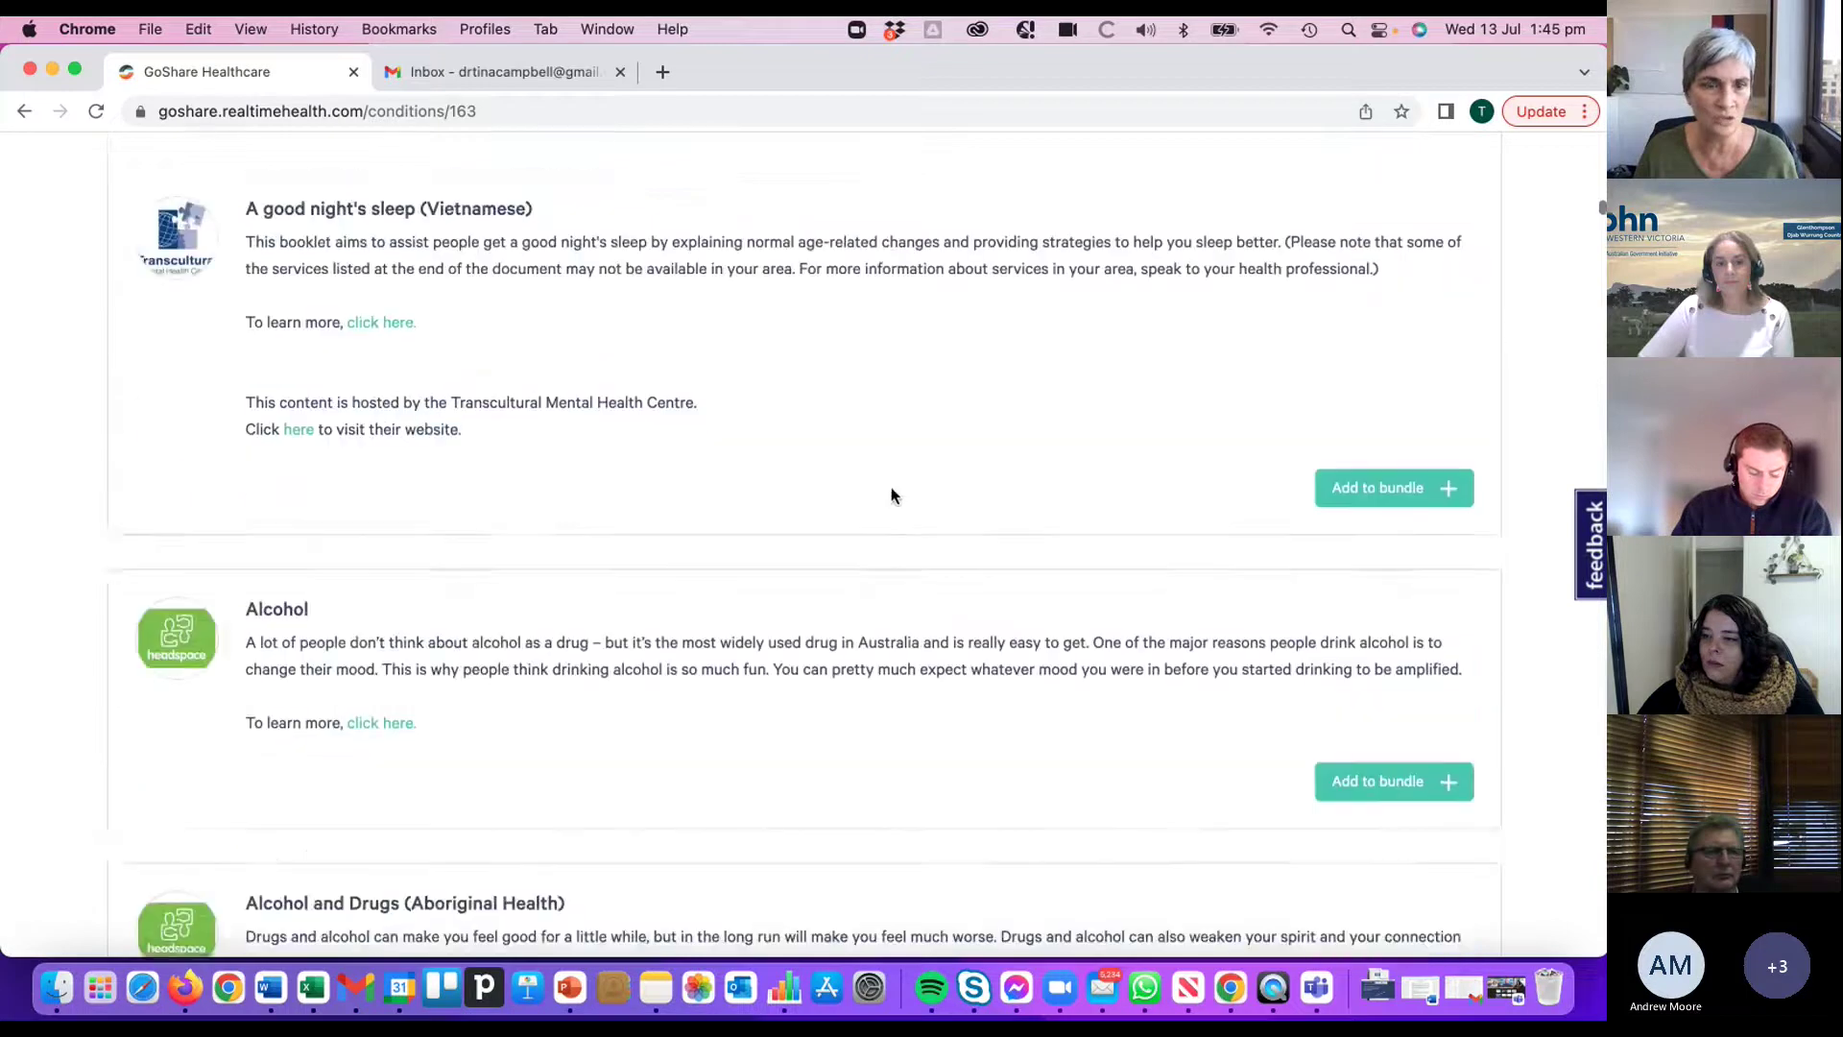
pyautogui.scroll(-1, 893, 488)
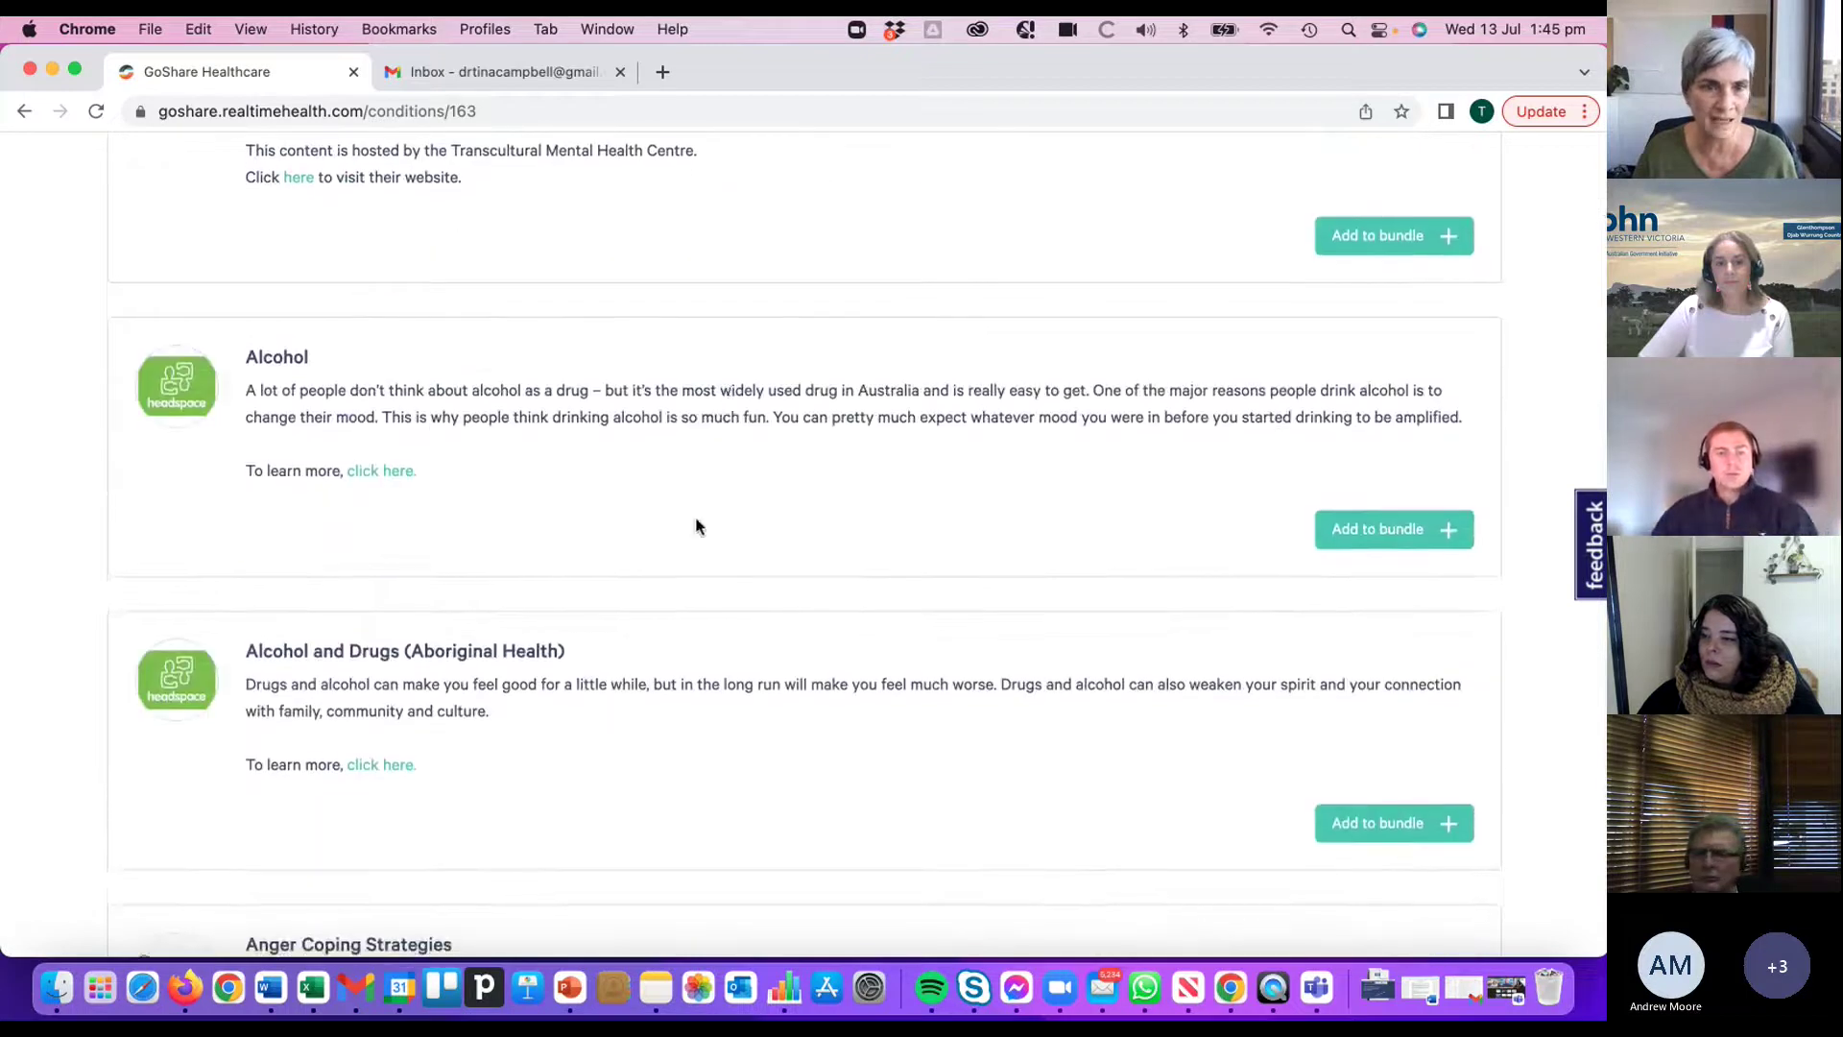
pyautogui.scroll(-2, 709, 527)
pyautogui.scroll(-7, 881, 576)
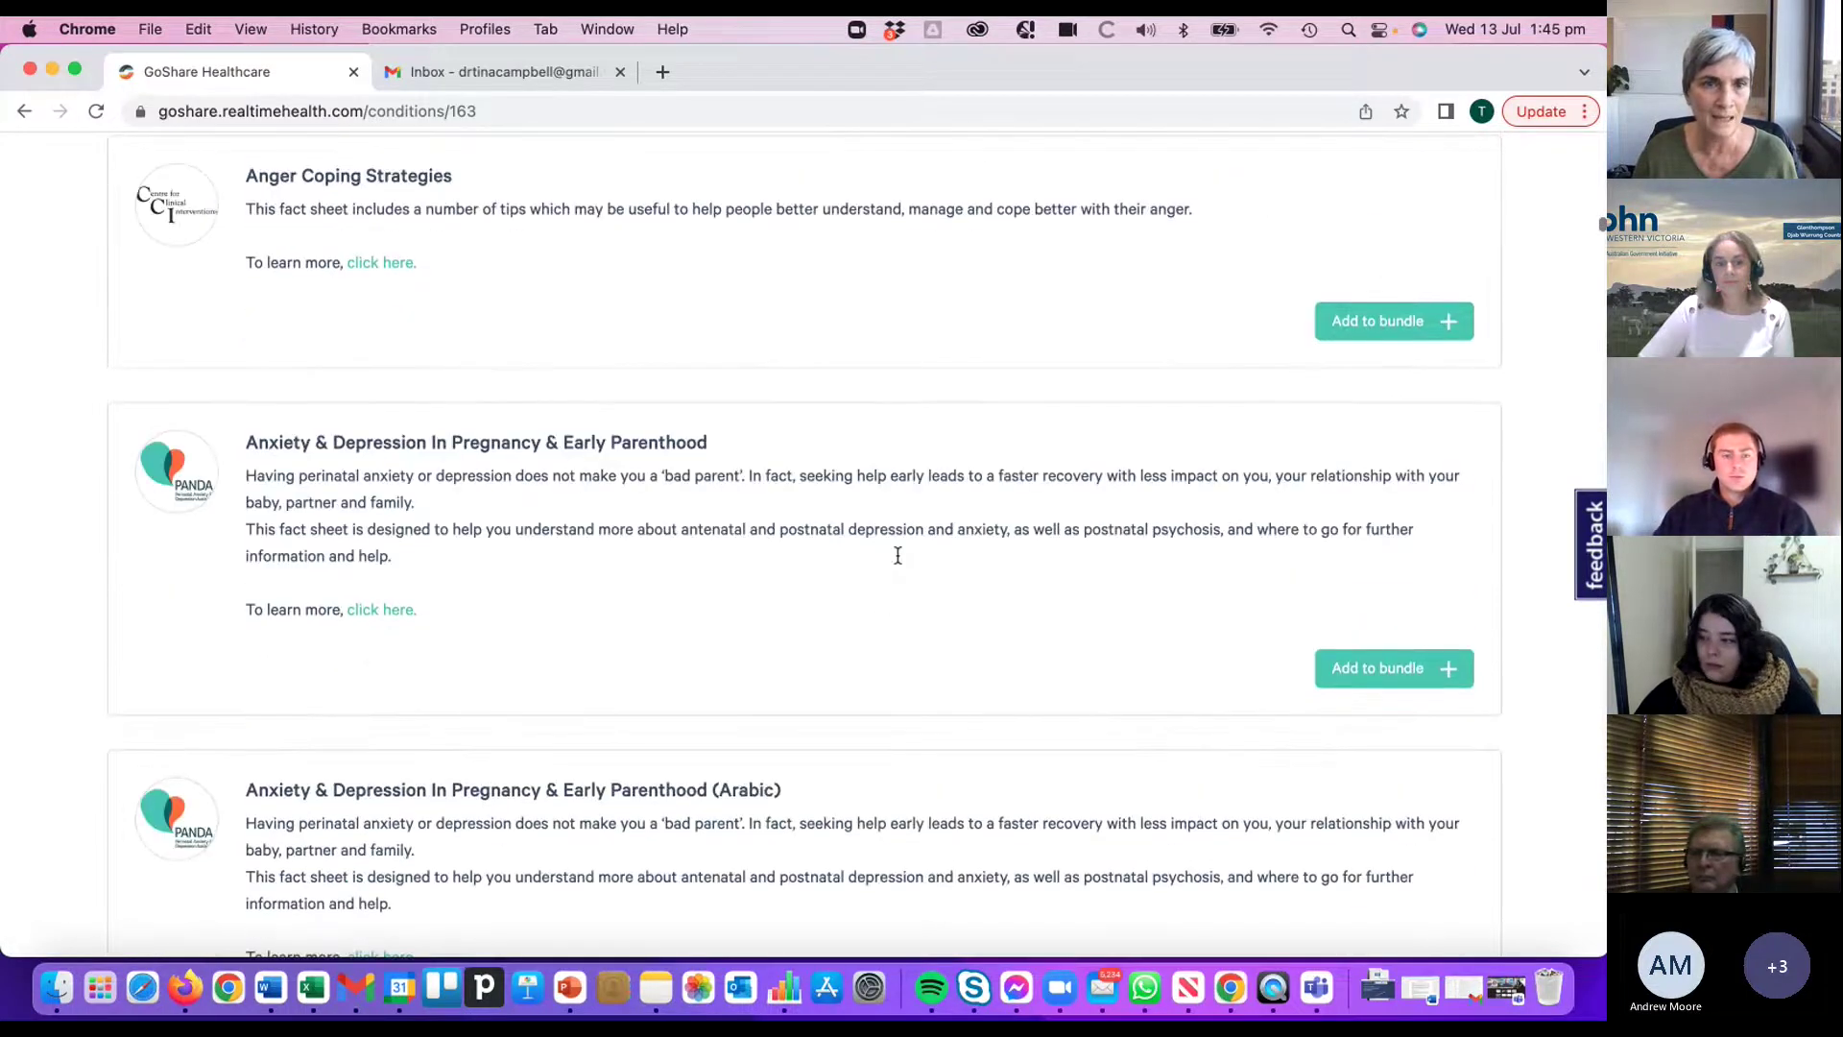
pyautogui.scroll(-4, 746, 415)
pyautogui.scroll(-10, 746, 416)
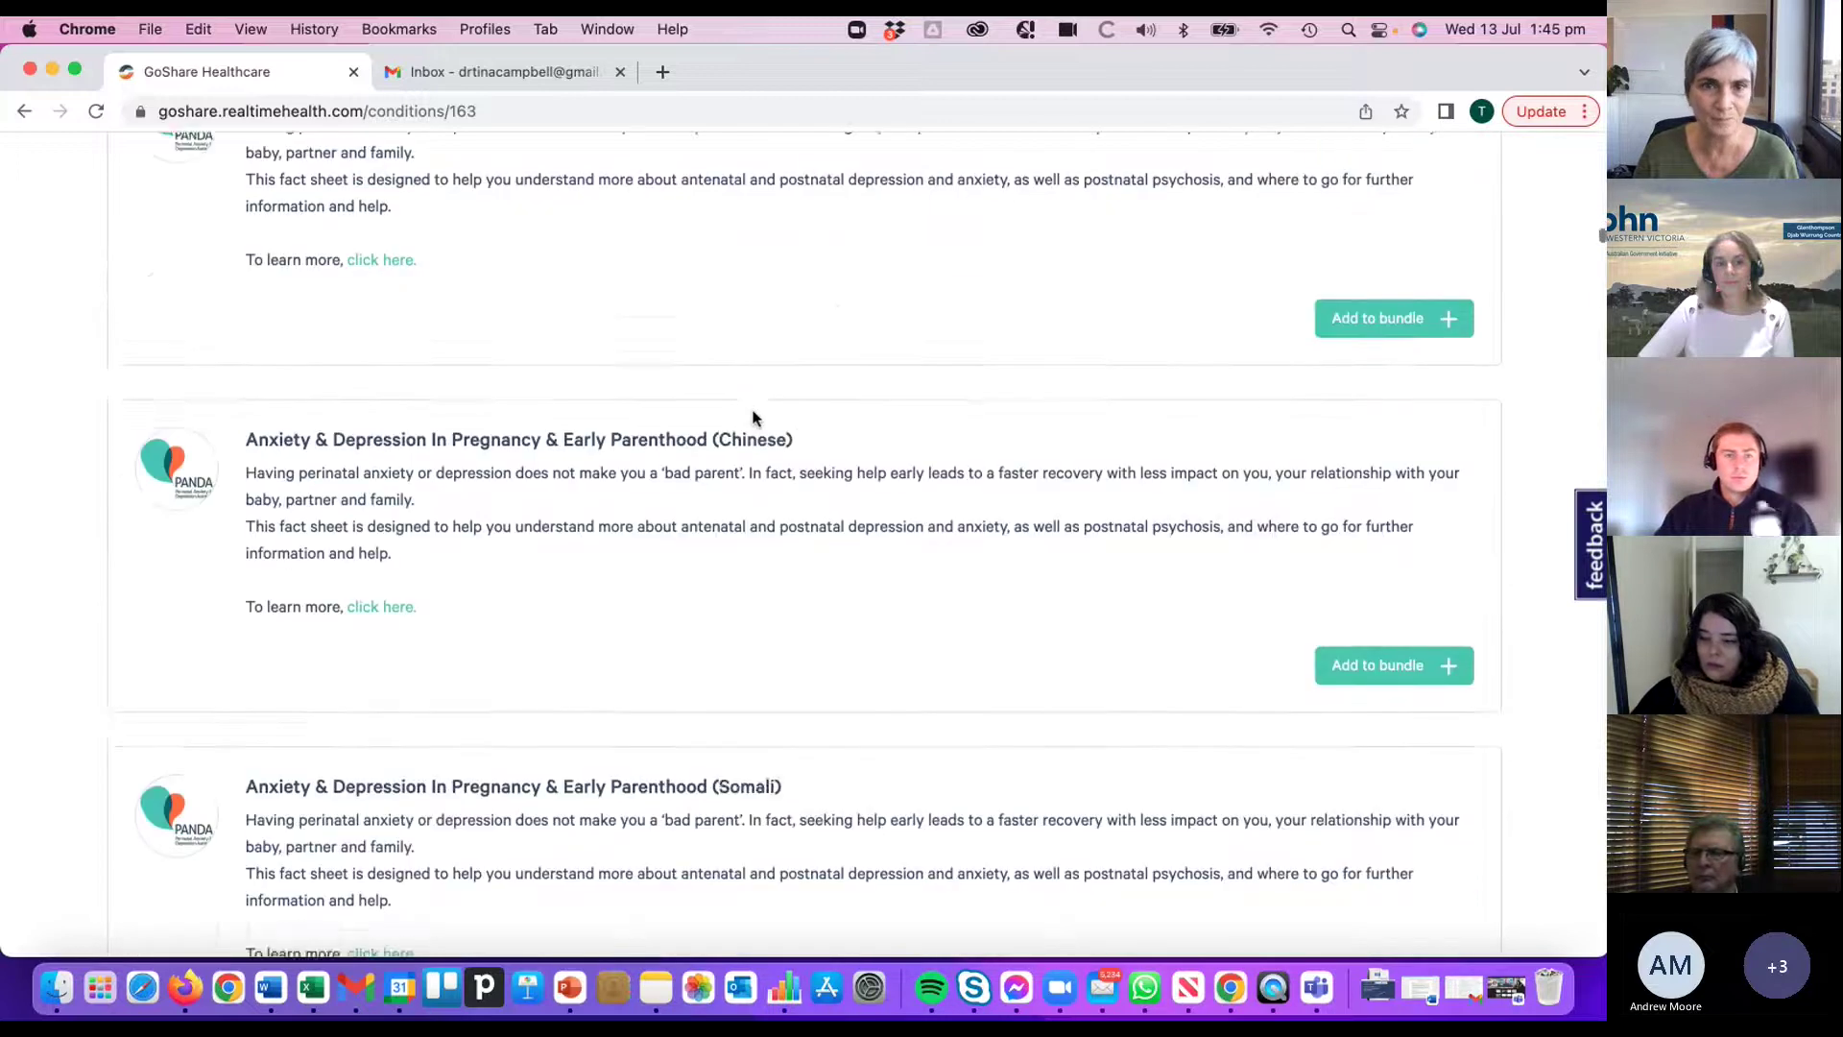
pyautogui.scroll(-8, 843, 421)
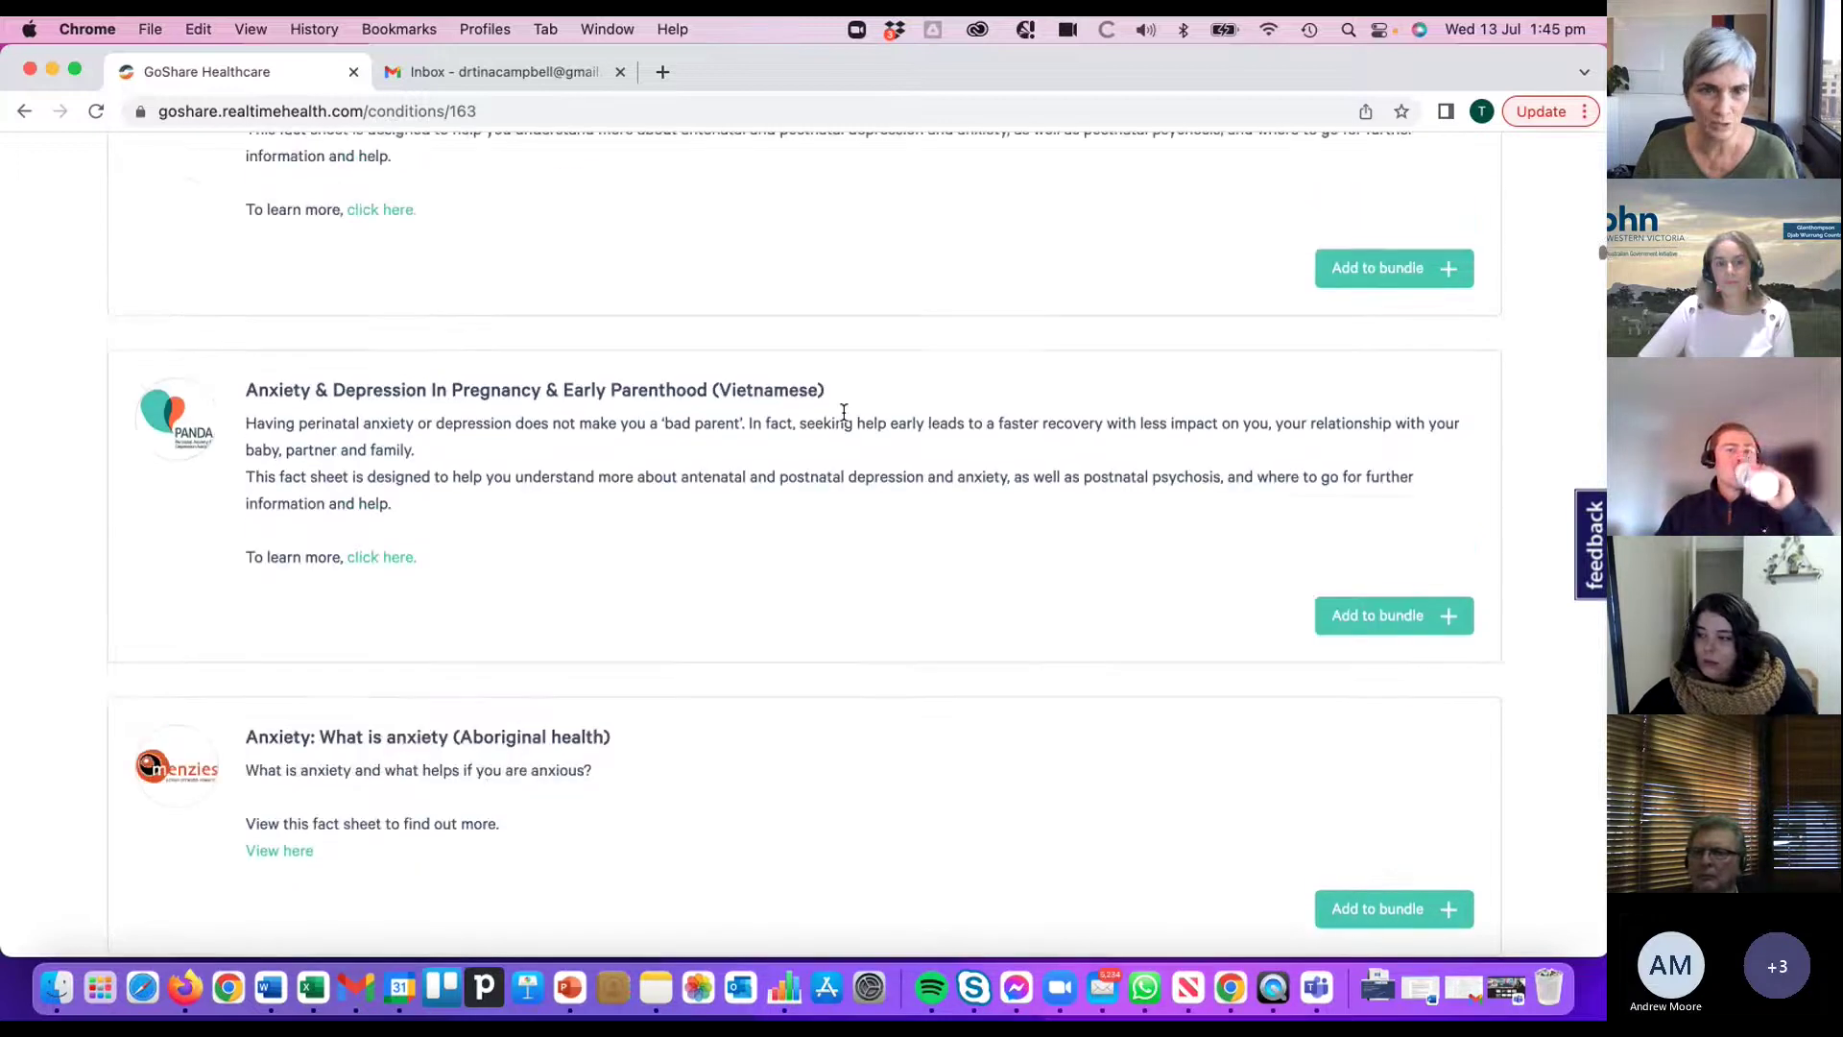
pyautogui.scroll(-2, 928, 522)
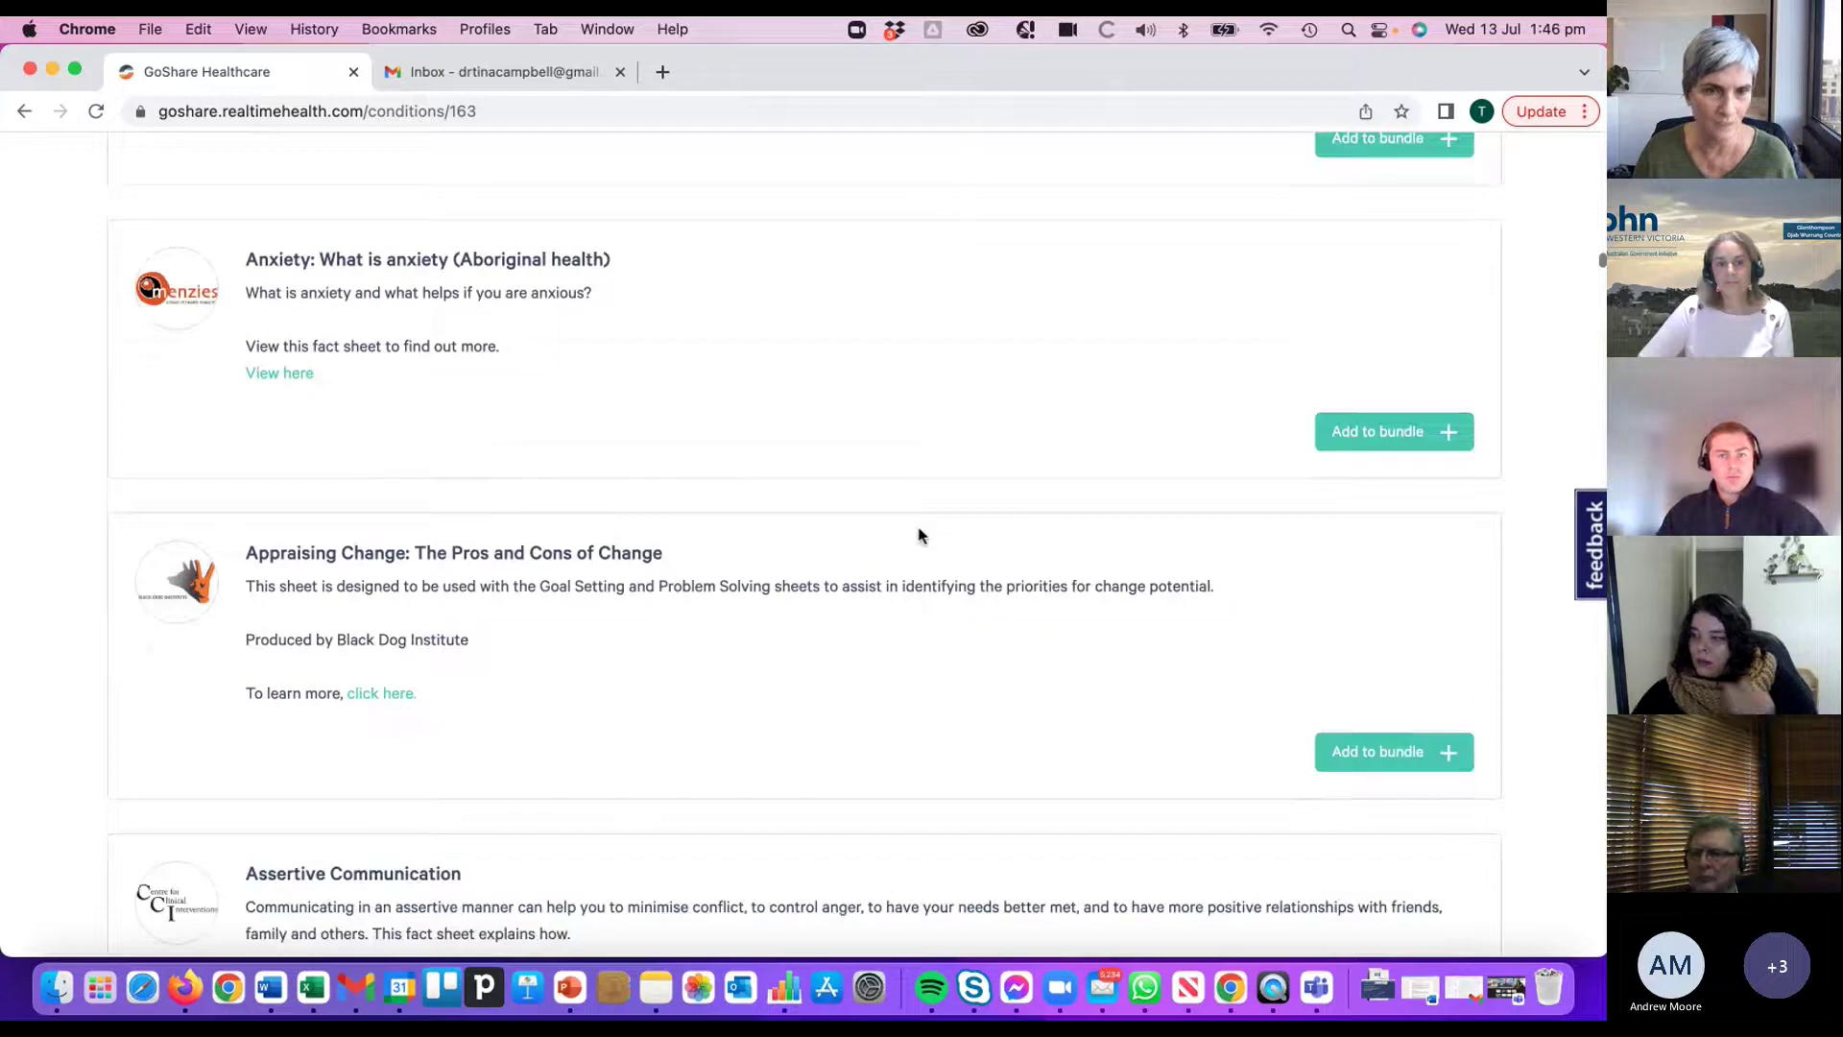
pyautogui.scroll(-1, 547, 428)
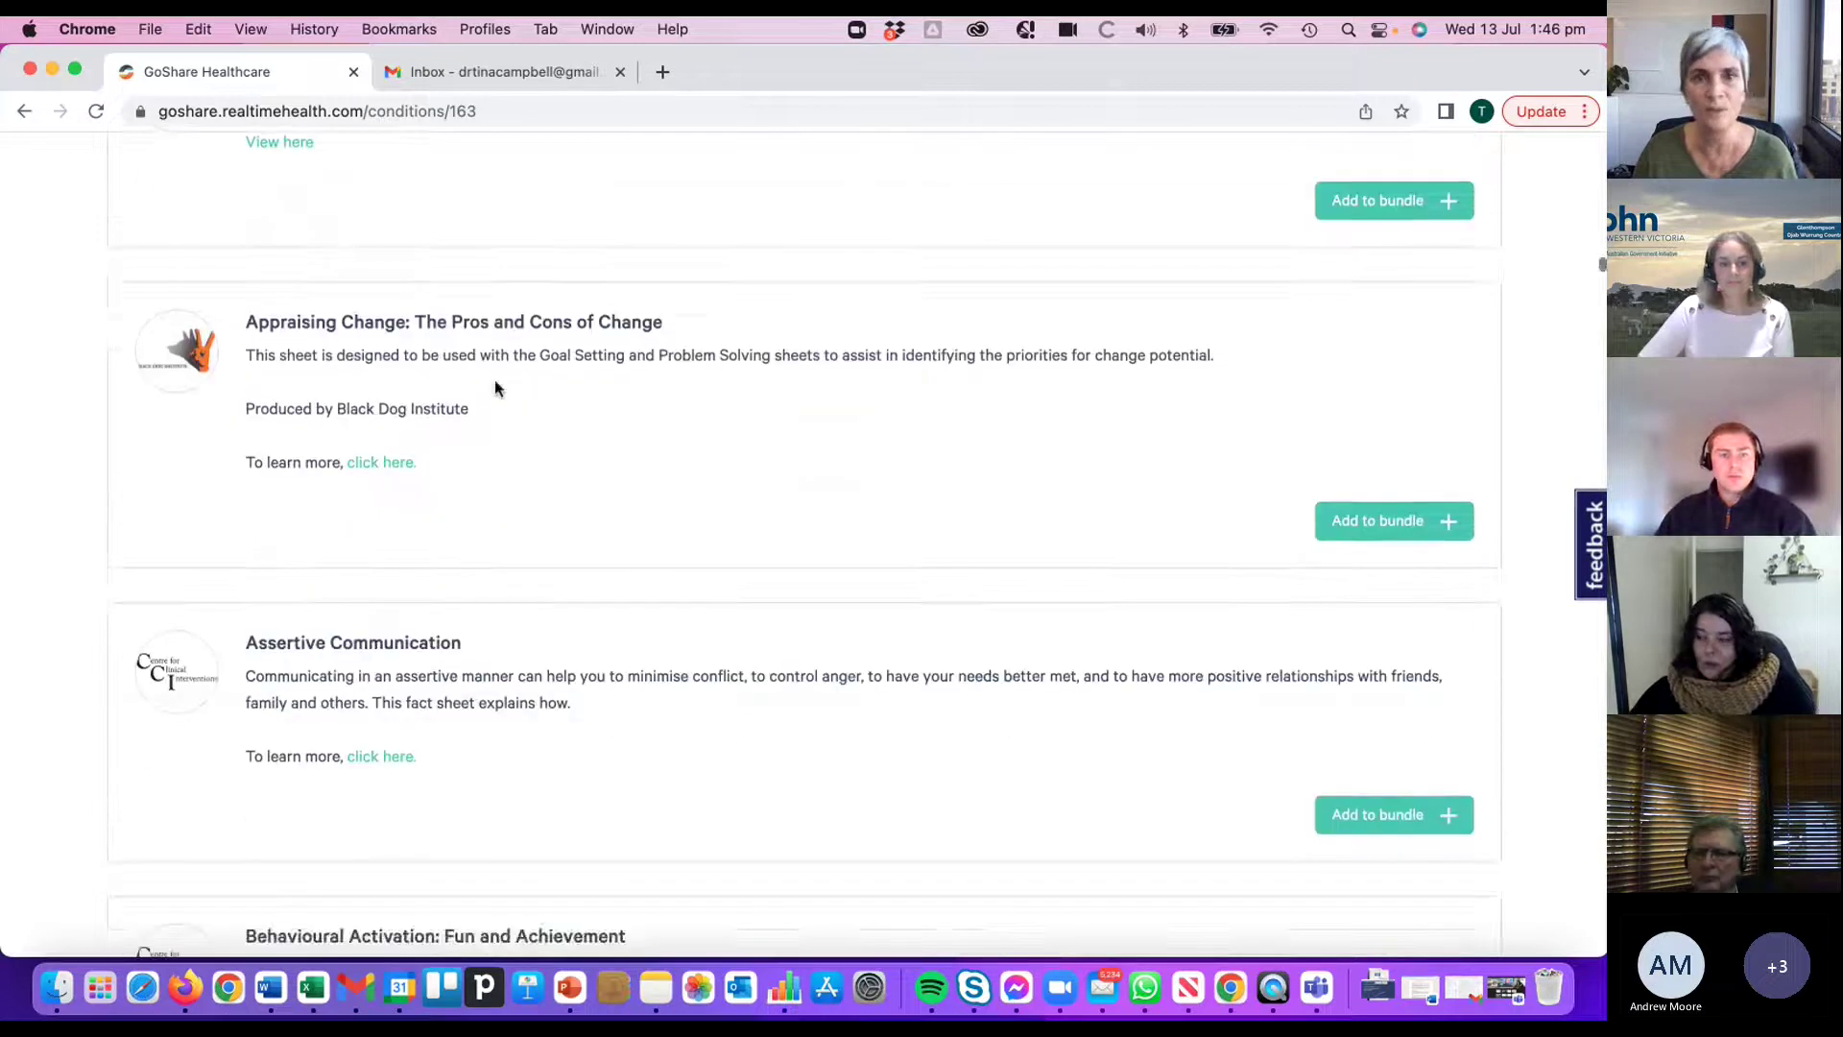
pyautogui.scroll(-8, 605, 403)
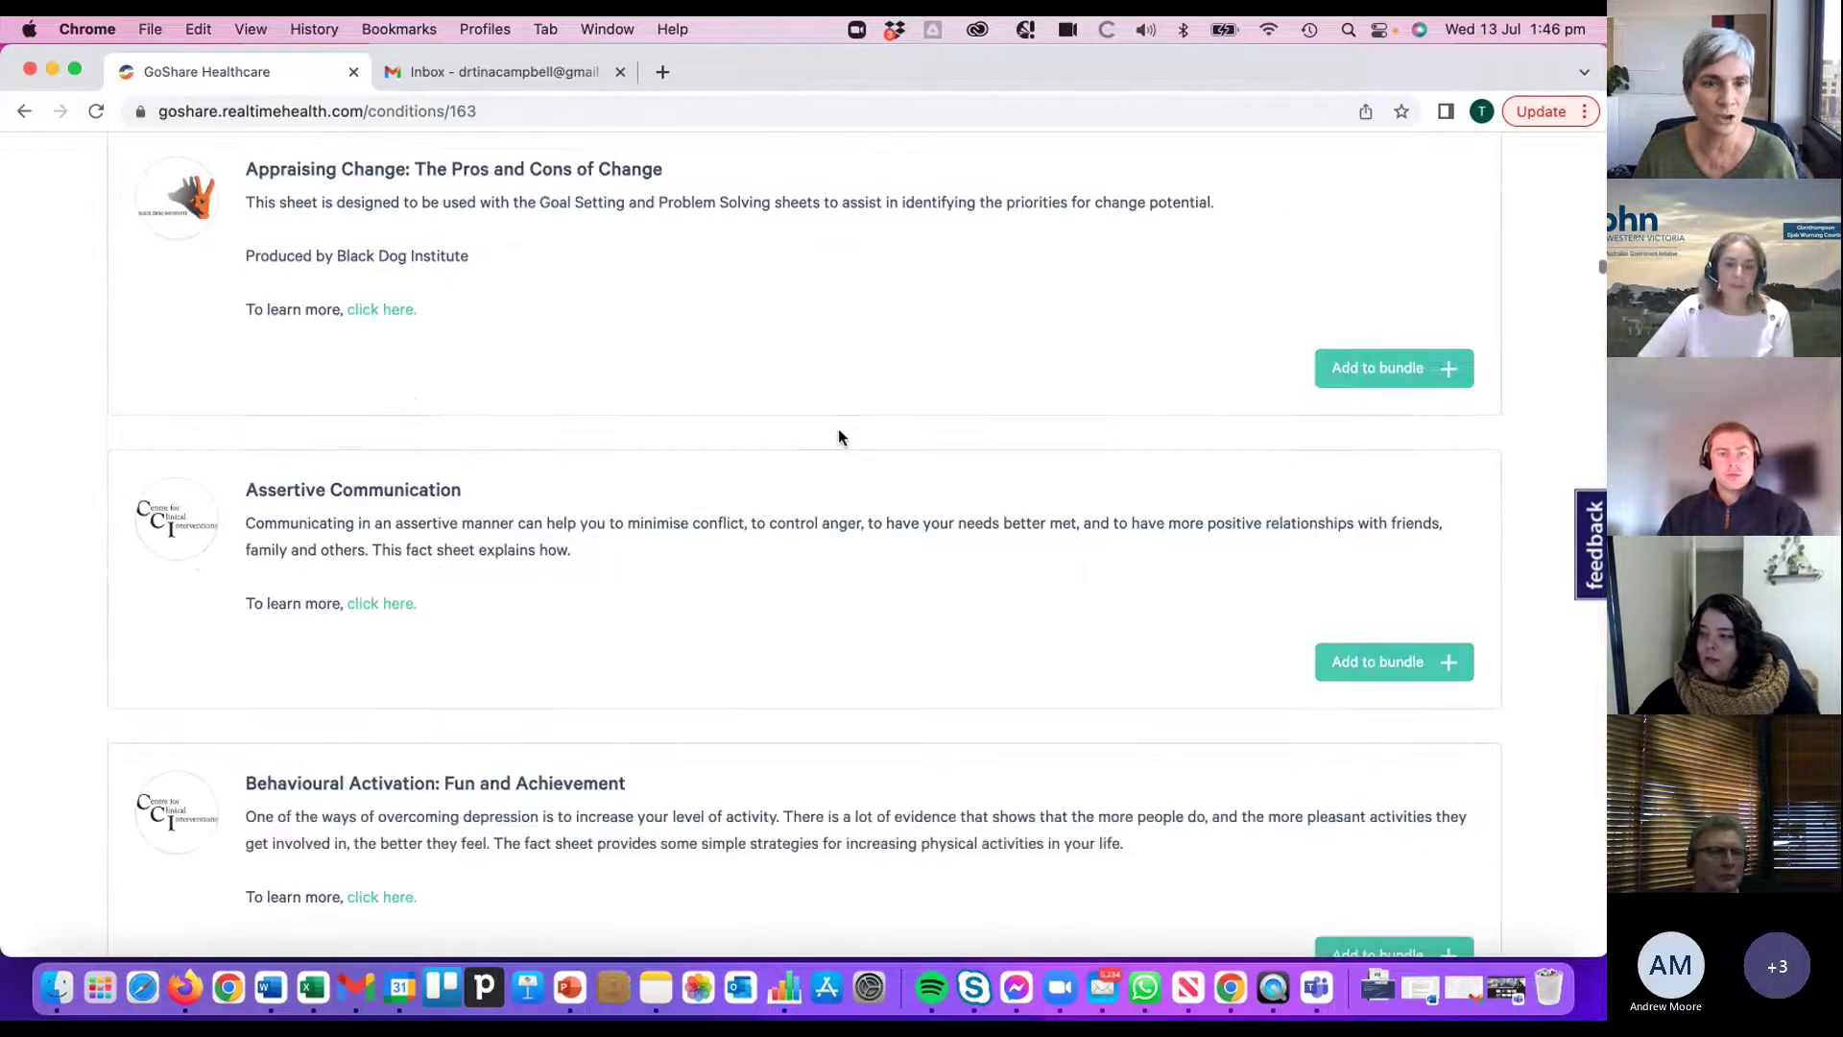
pyautogui.scroll(-10, 857, 544)
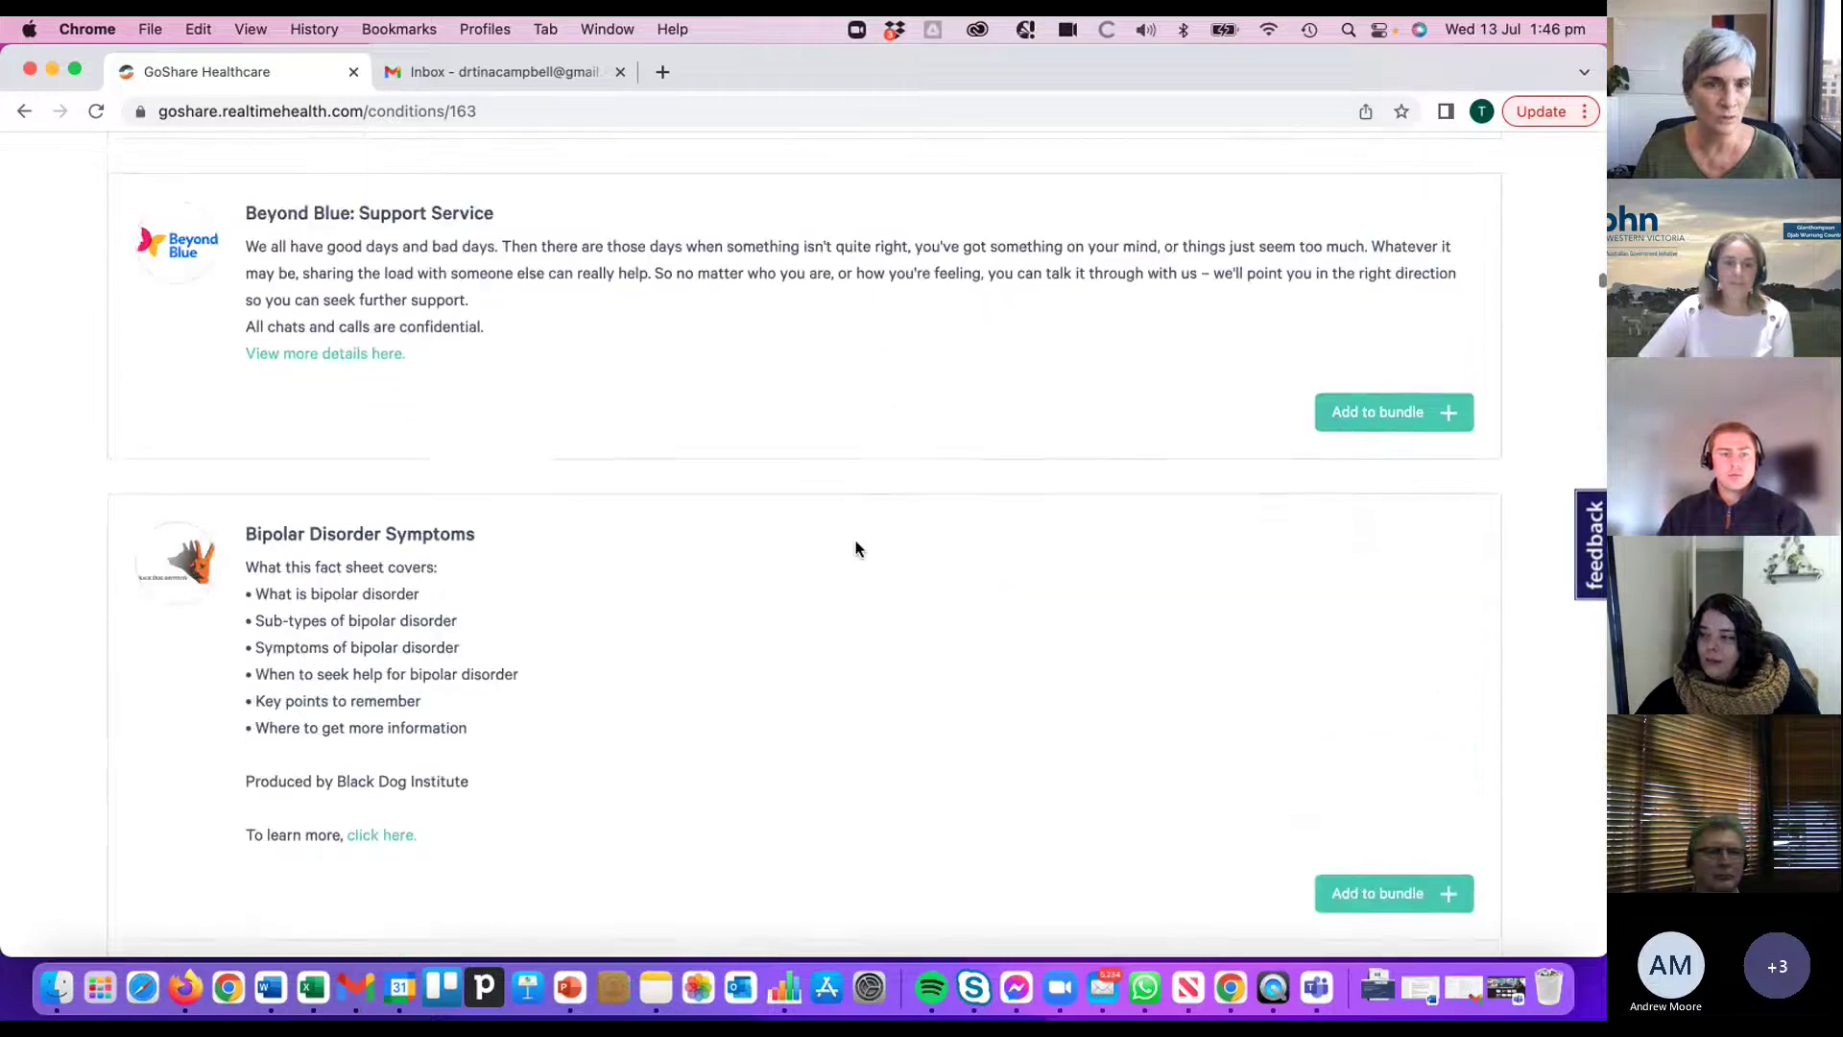
pyautogui.scroll(-13, 857, 544)
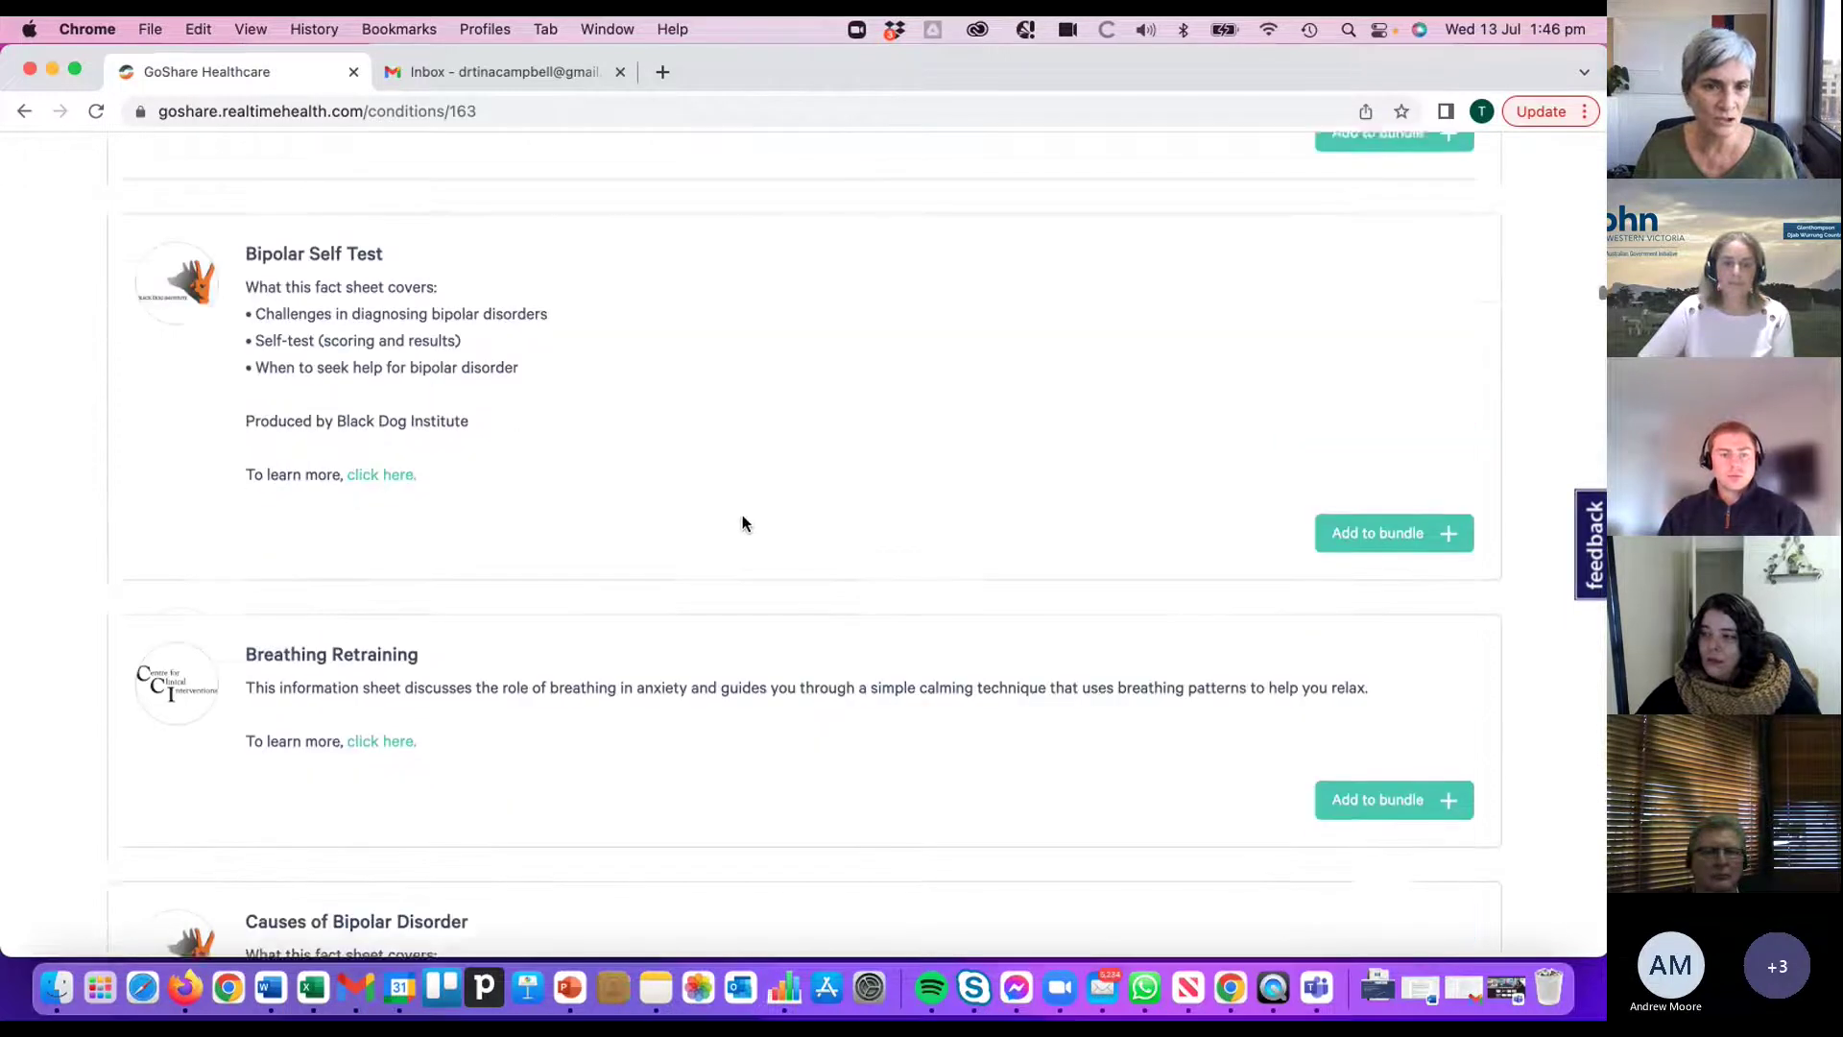
pyautogui.scroll(-5, 836, 550)
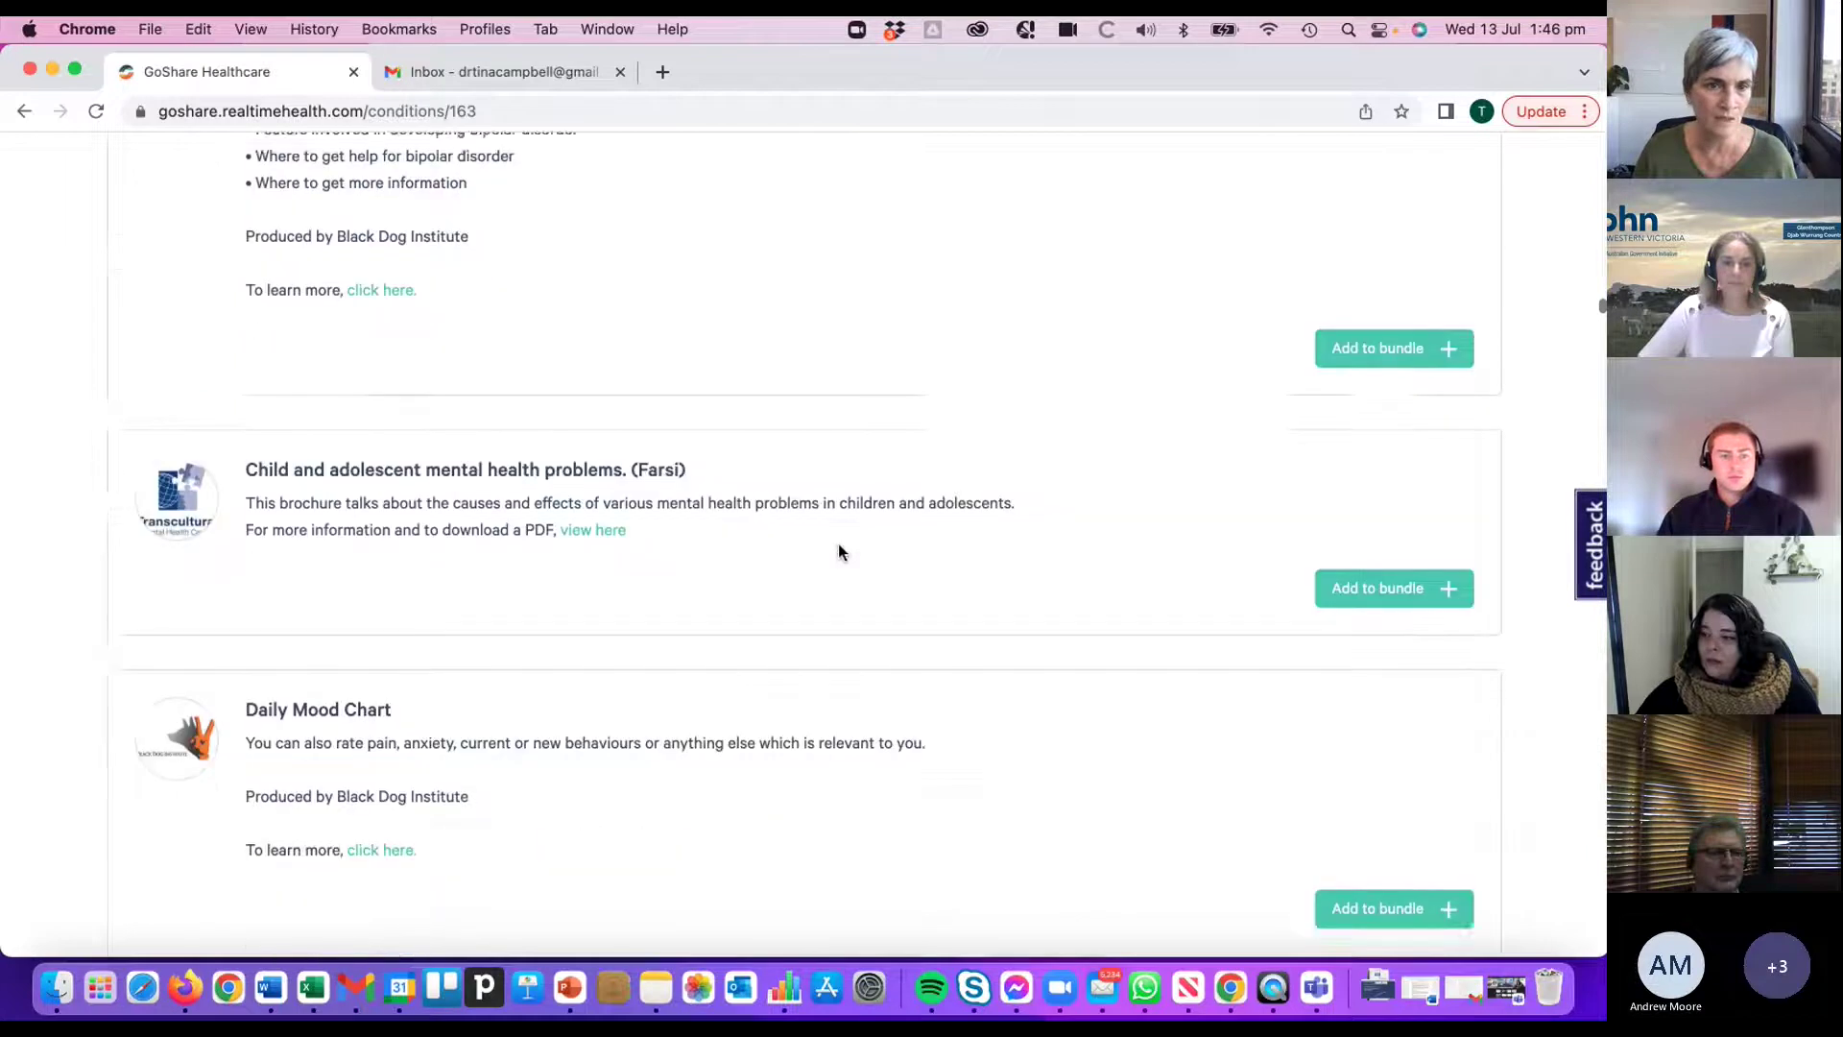
pyautogui.scroll(-4, 837, 576)
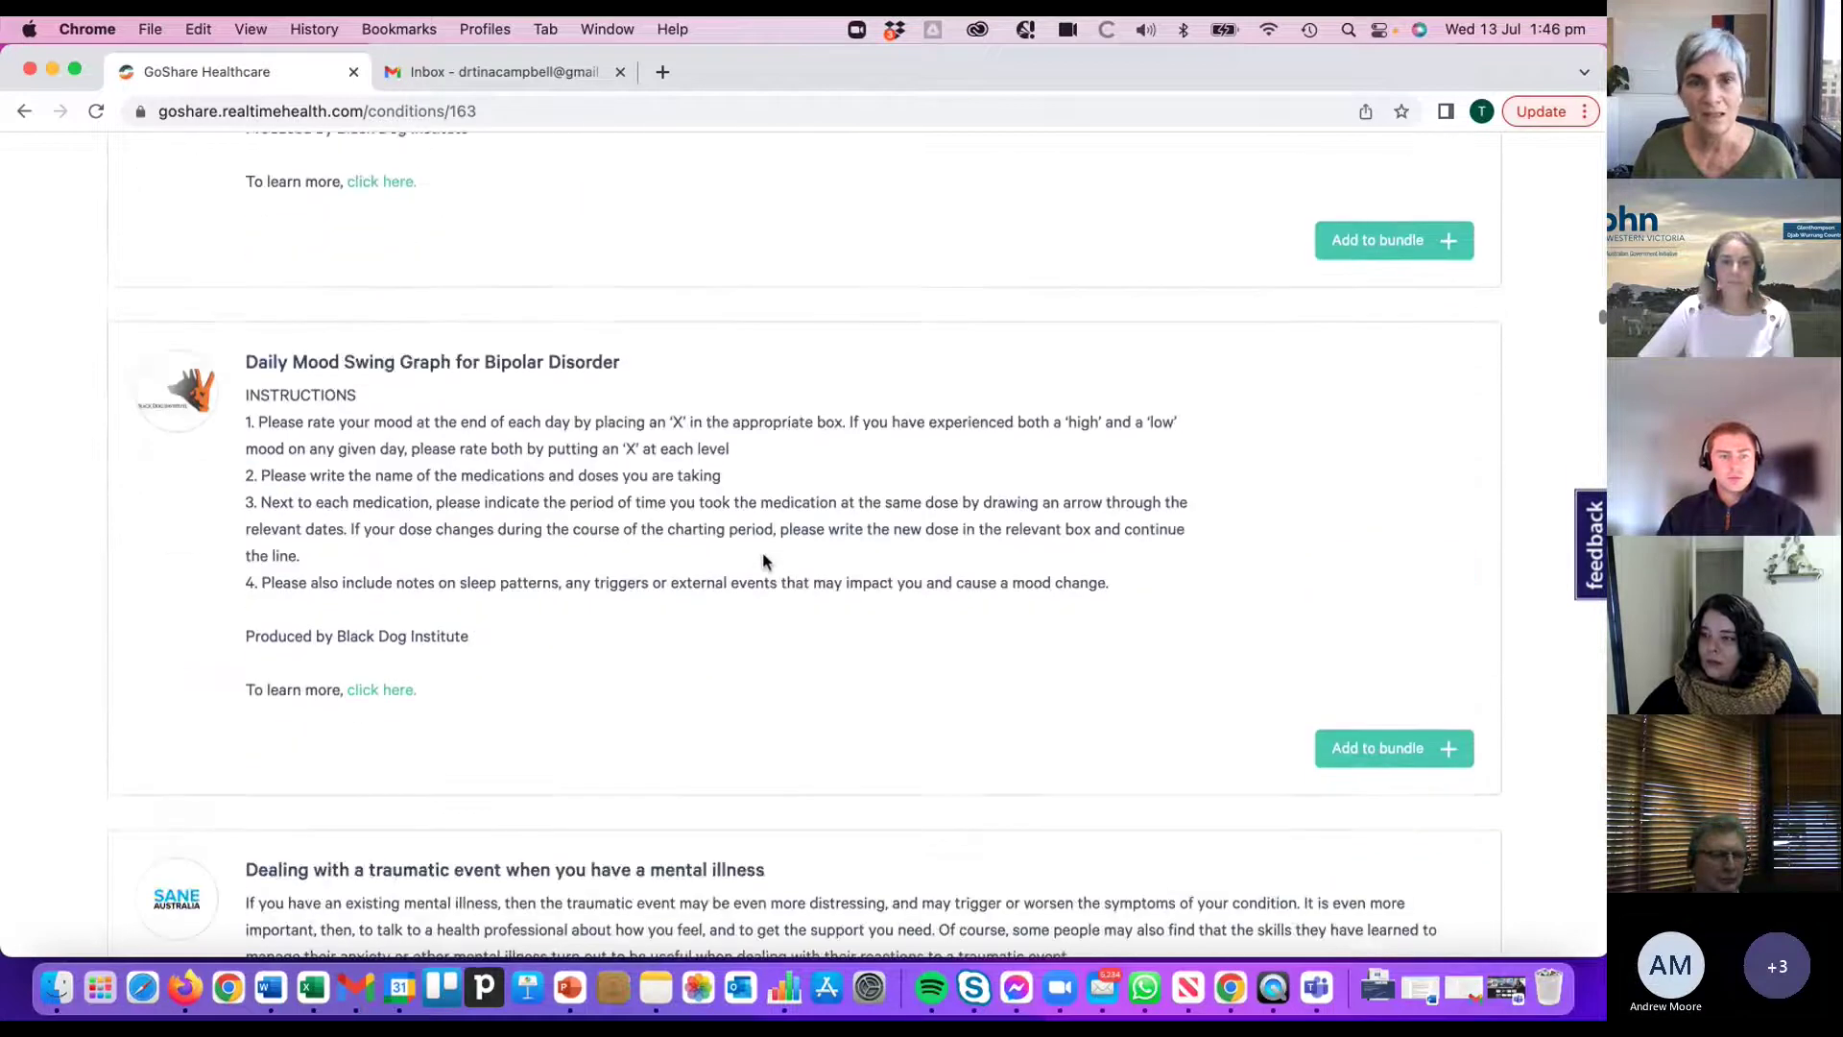
pyautogui.scroll(20, 762, 551)
pyautogui.scroll(20, 833, 561)
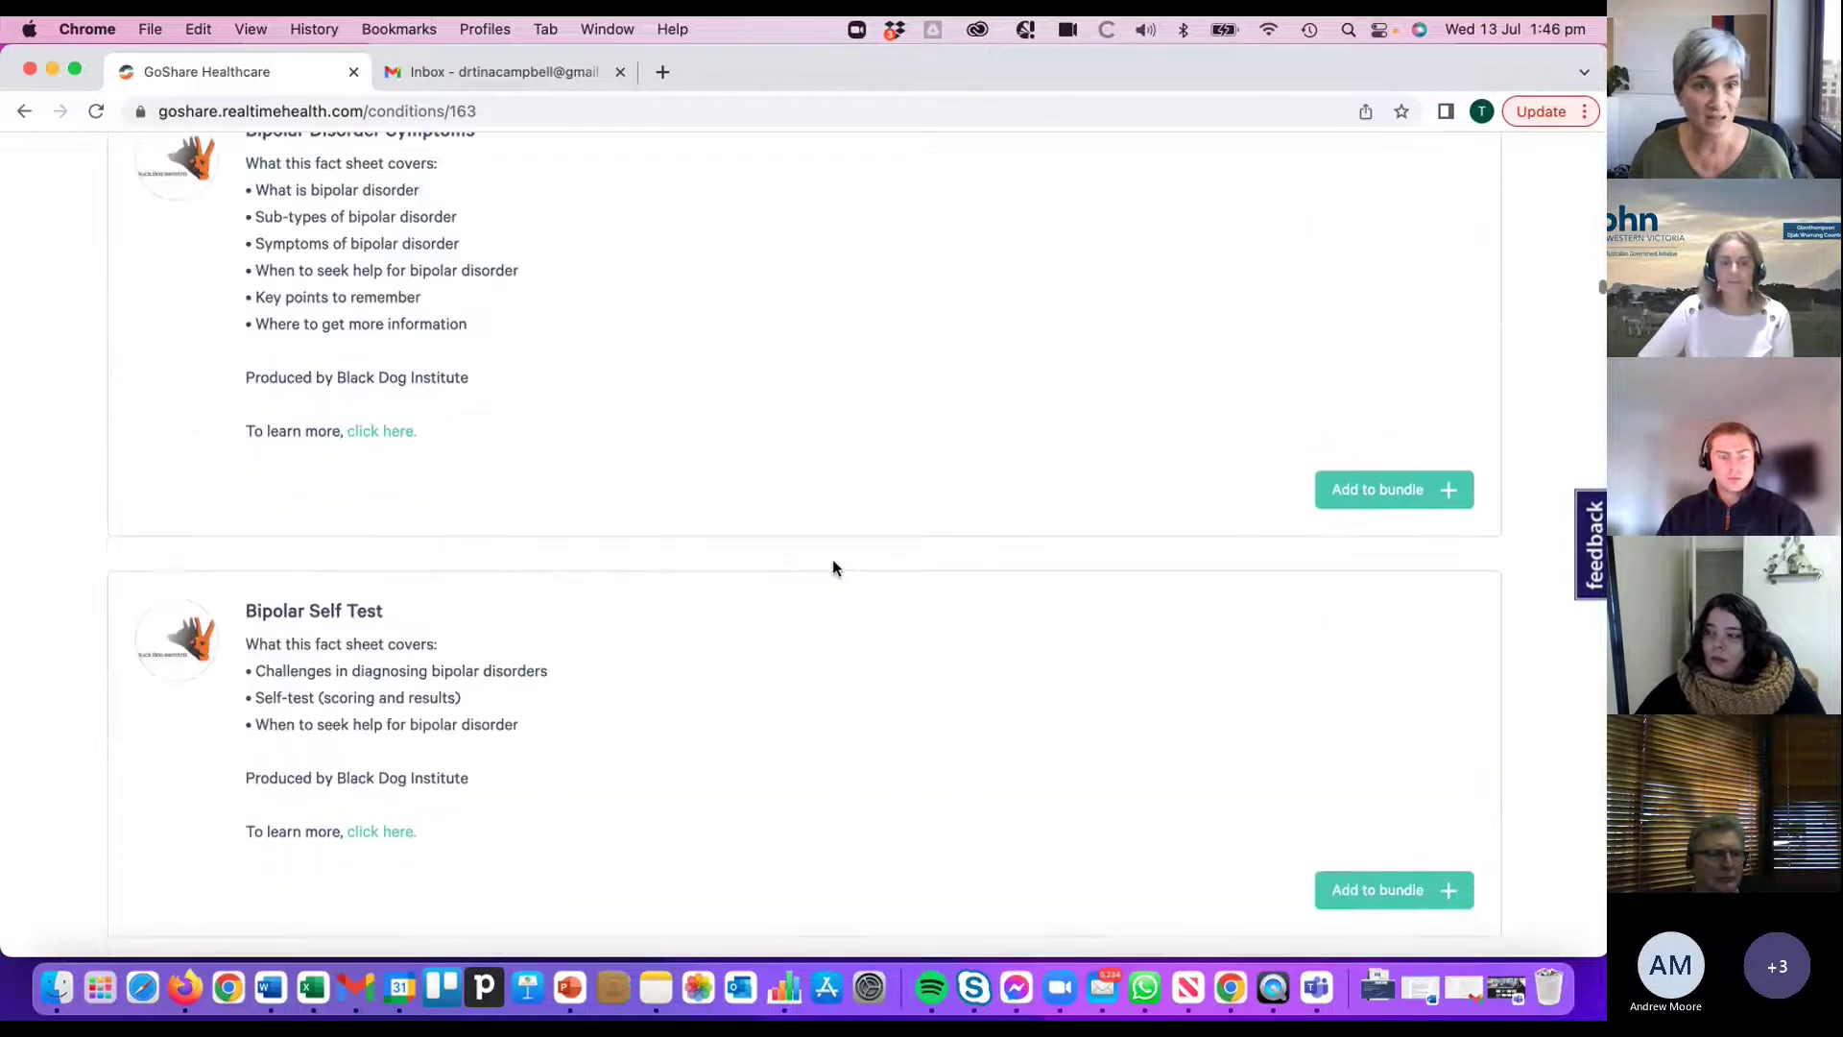
pyautogui.scroll(20, 833, 566)
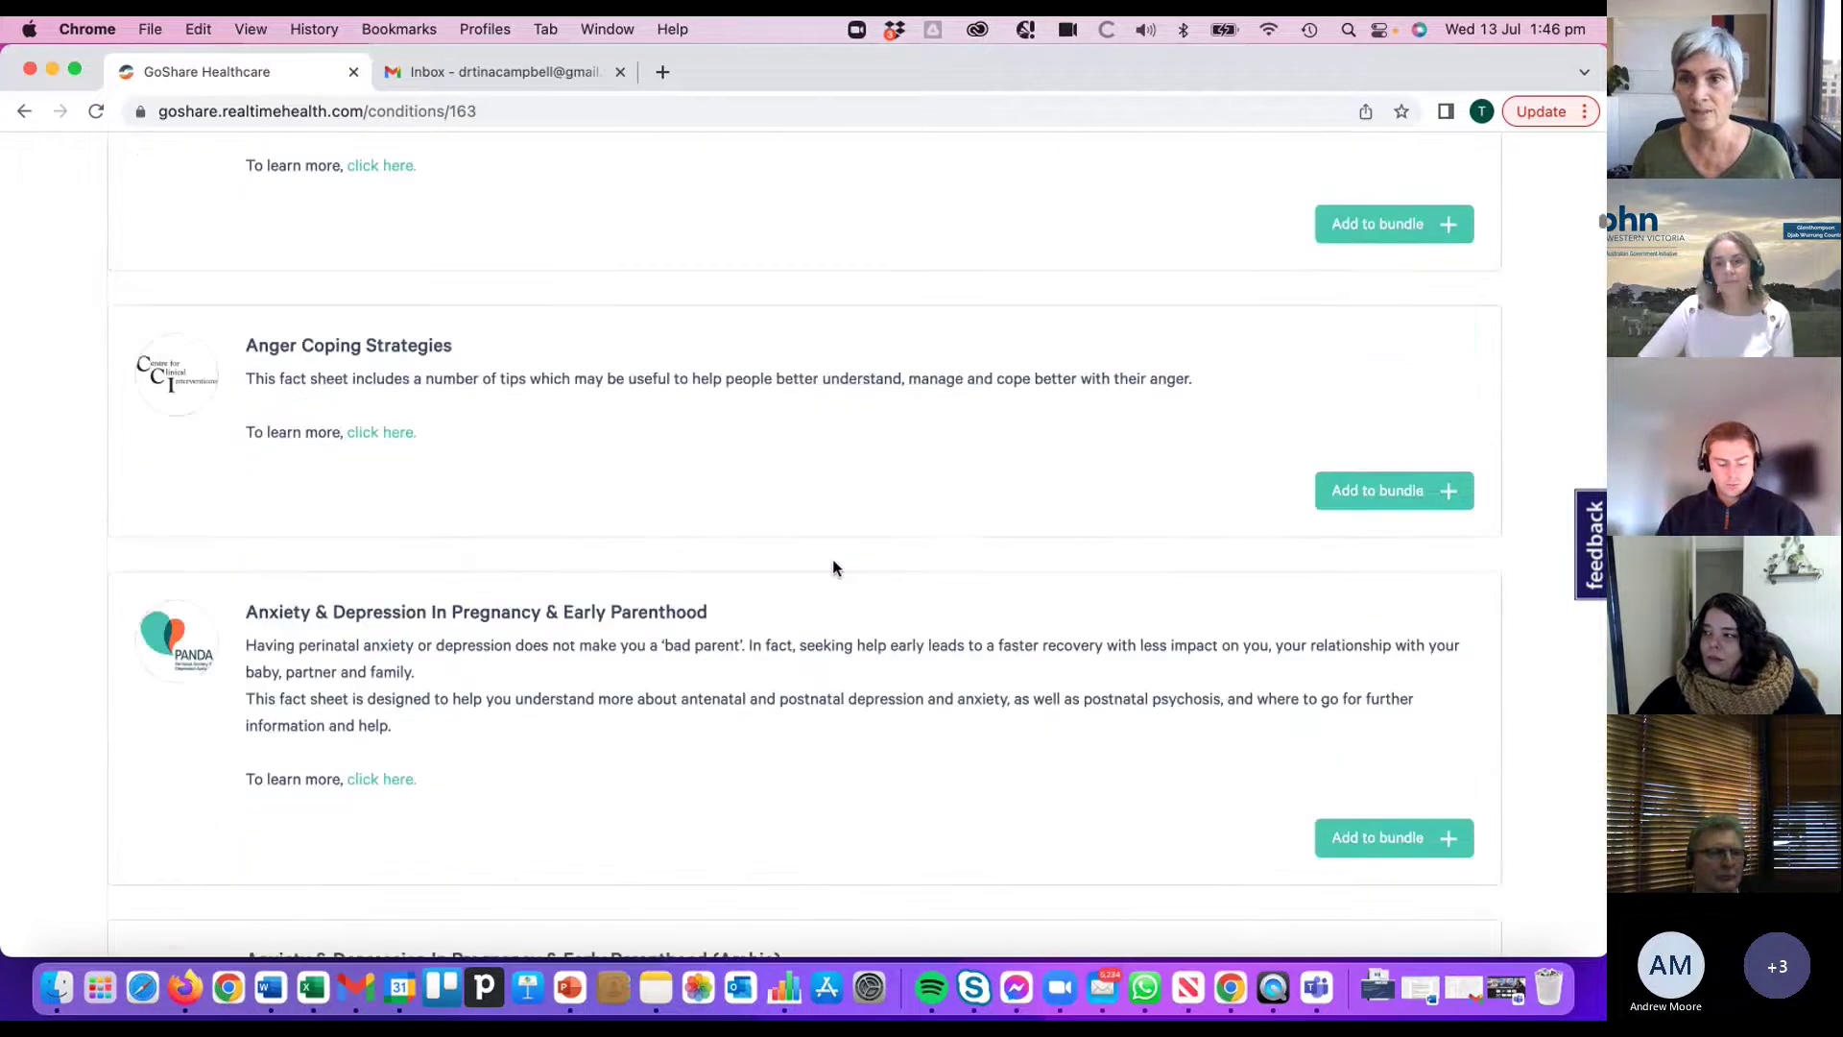
pyautogui.scroll(15, 833, 566)
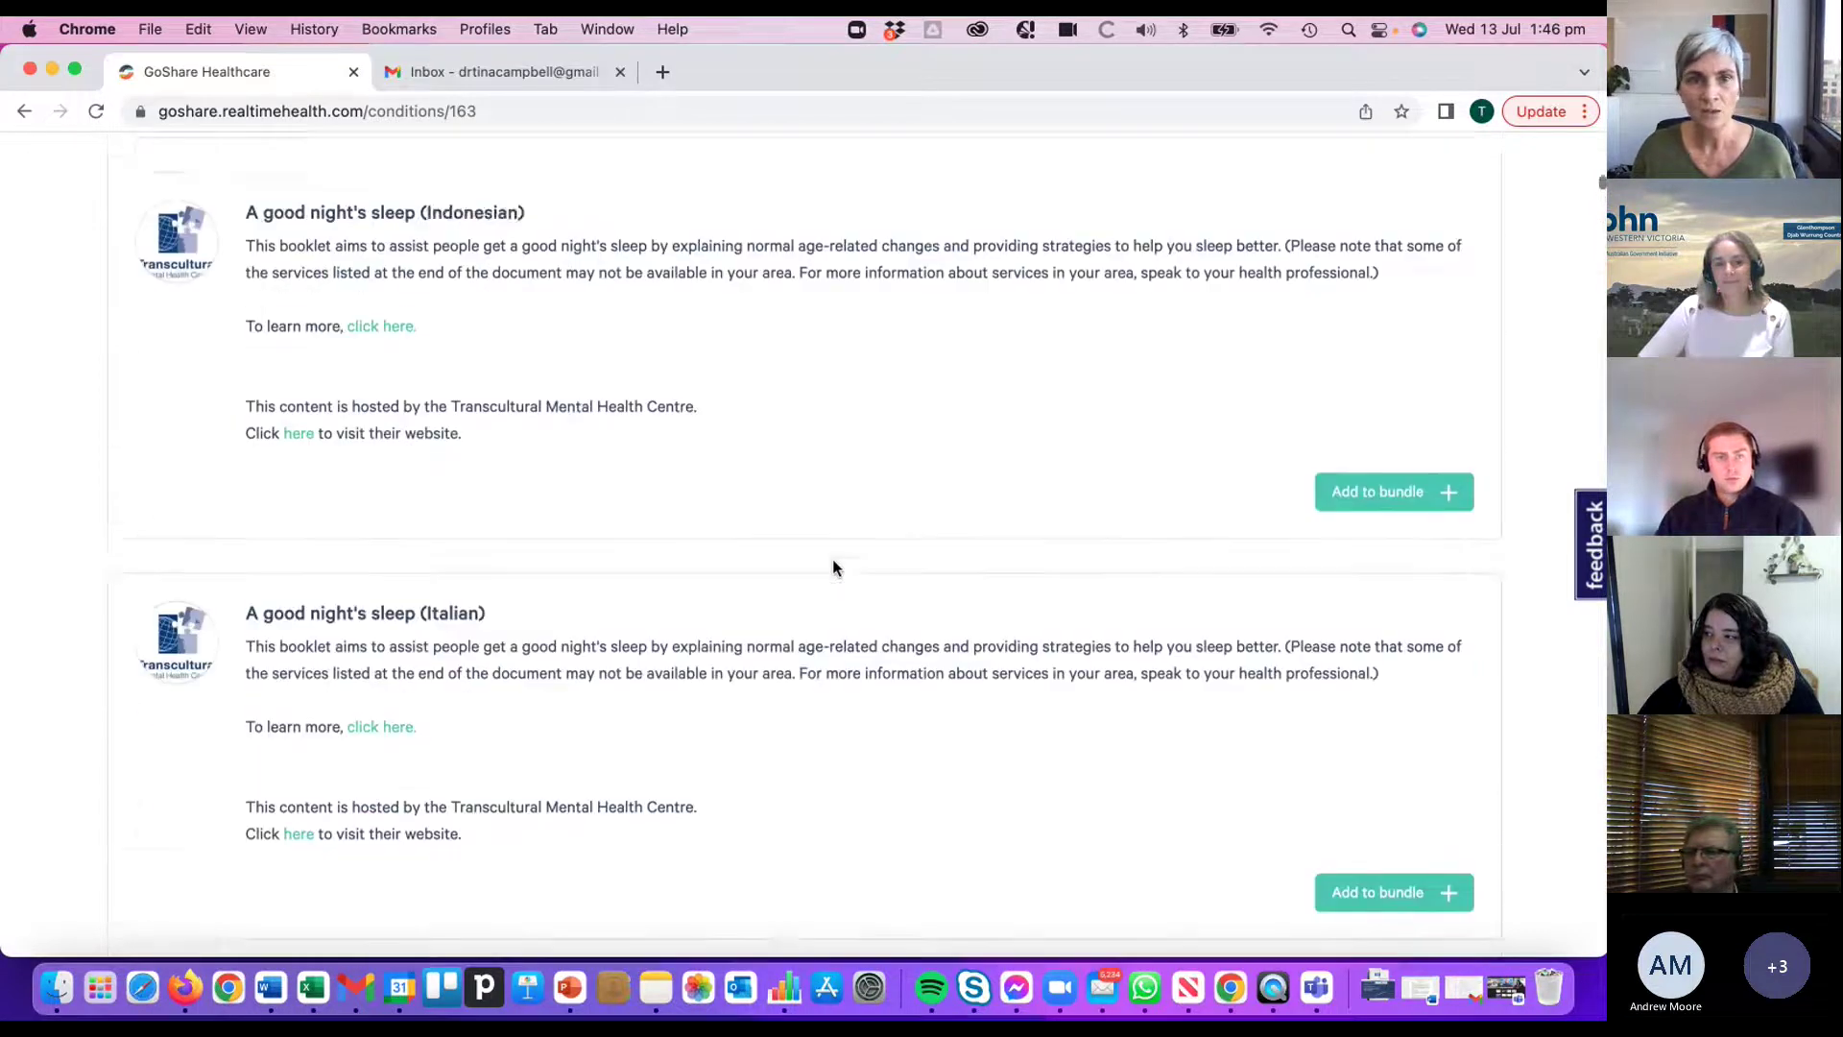
pyautogui.scroll(15, 832, 558)
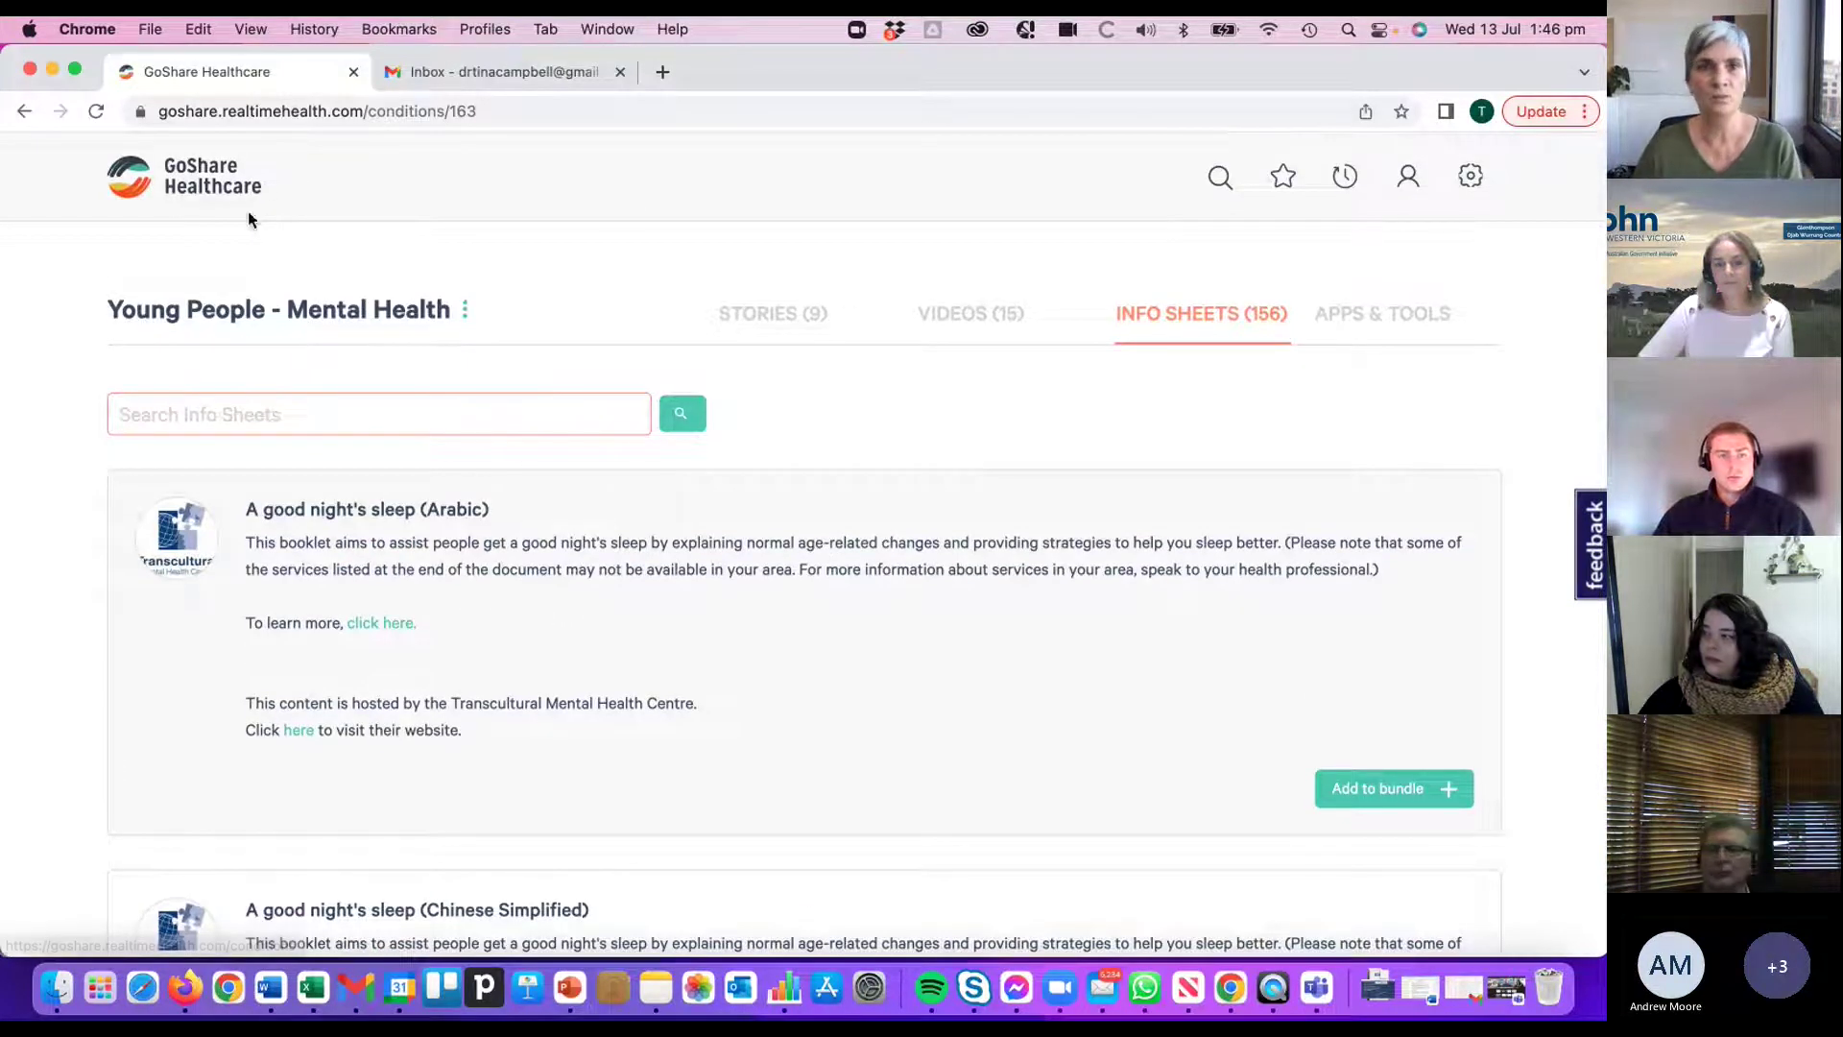
# - Return to the GoShare home page and scroll through it briefly
pyautogui.click(215, 182)
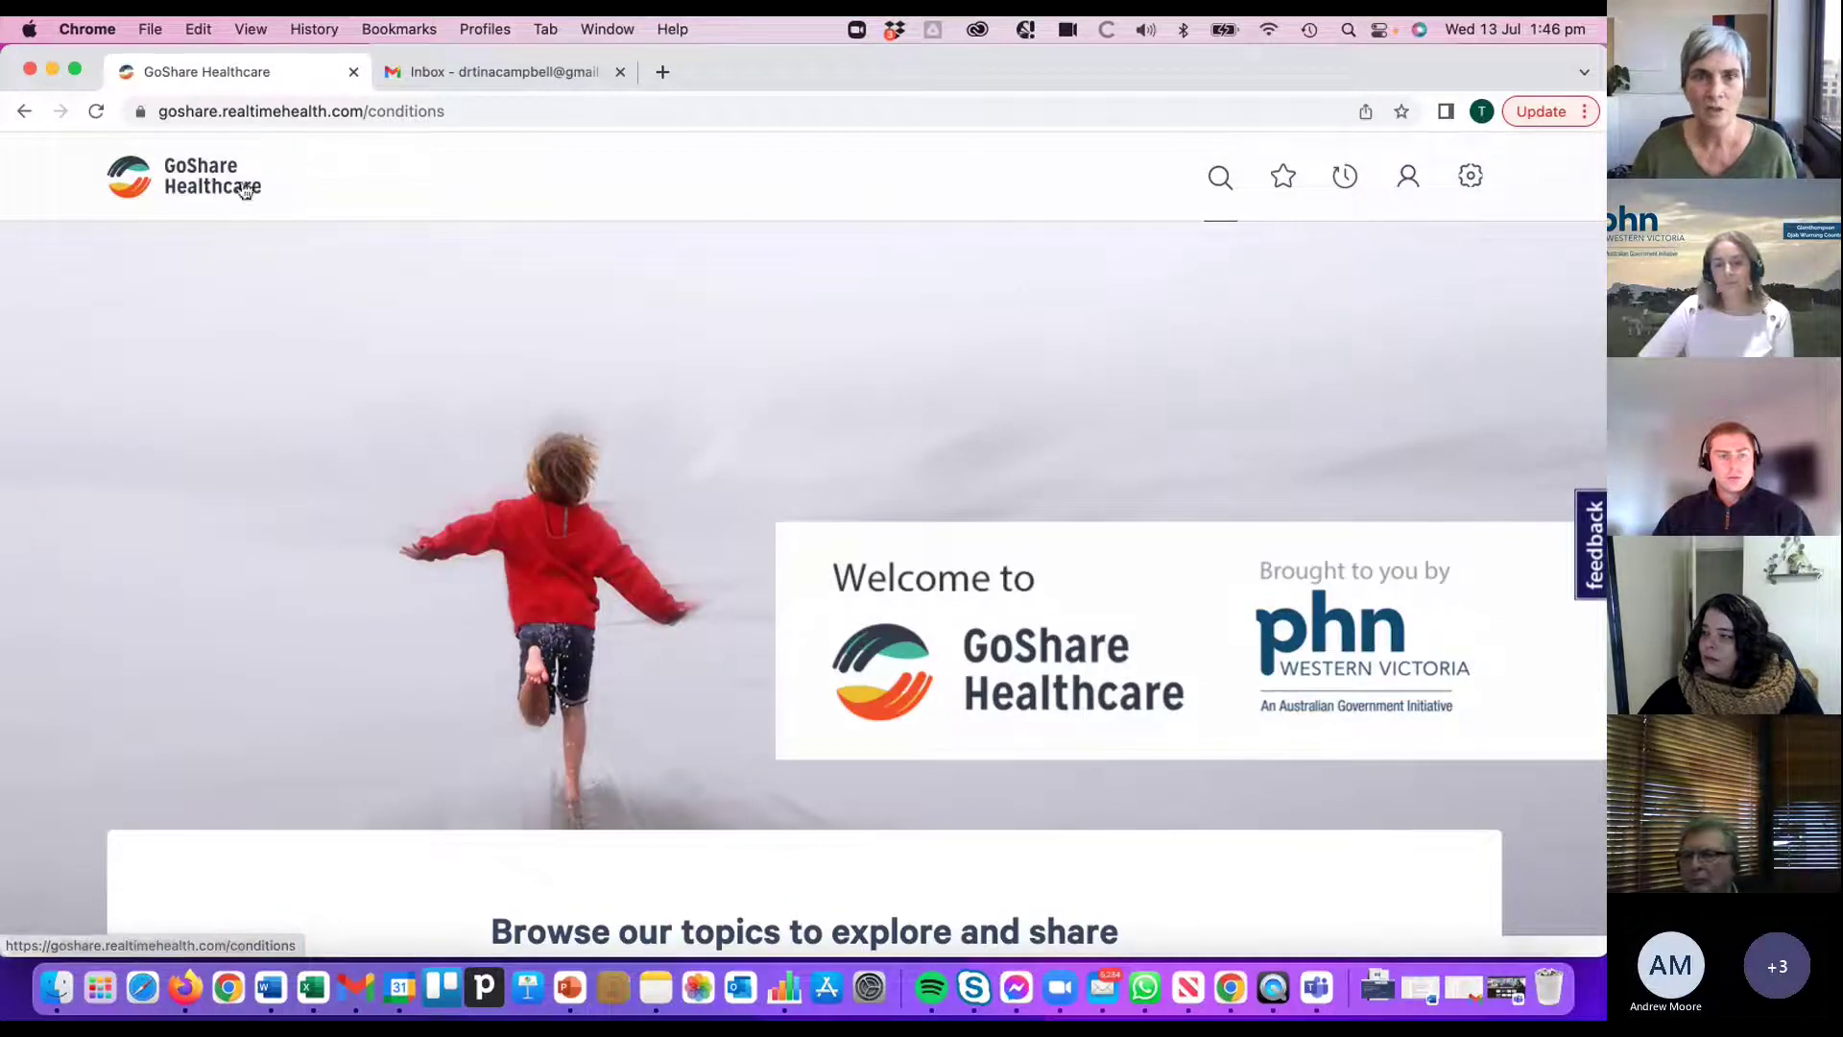
pyautogui.scroll(-3, 1058, 514)
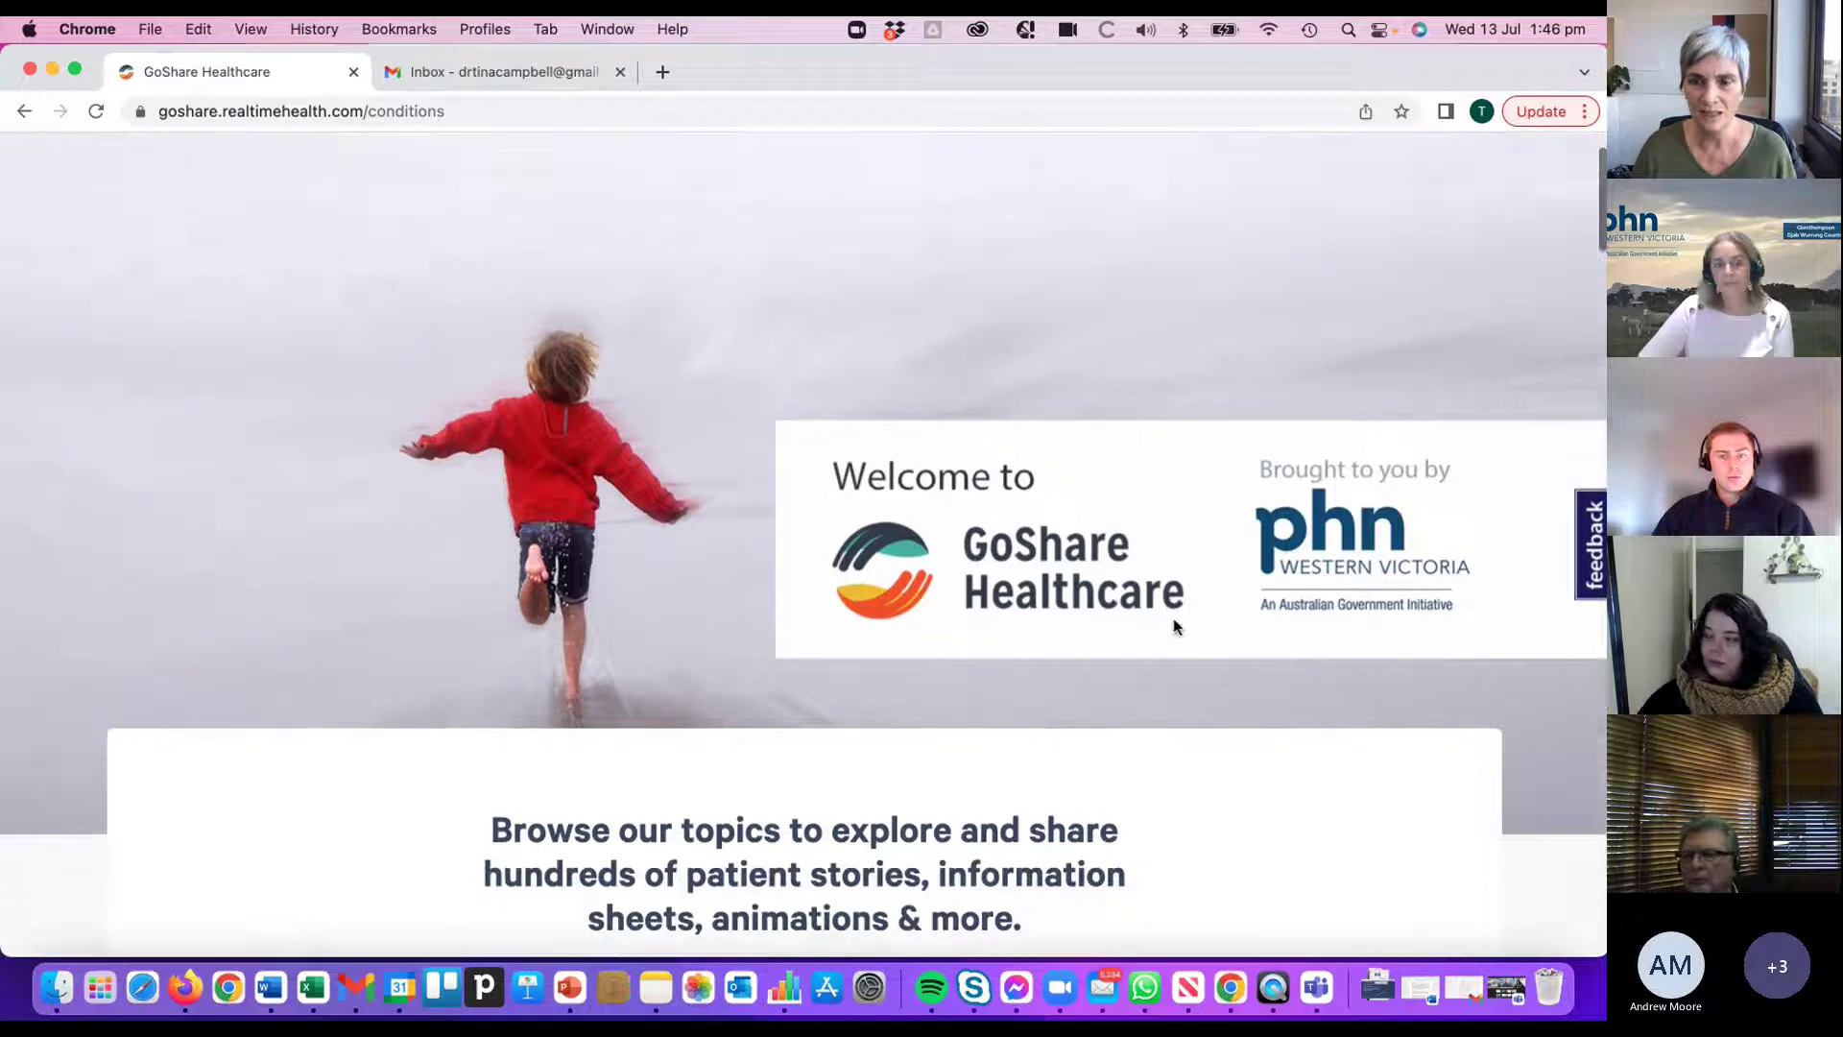
pyautogui.scroll(-3, 1173, 624)
pyautogui.scroll(6, 1176, 629)
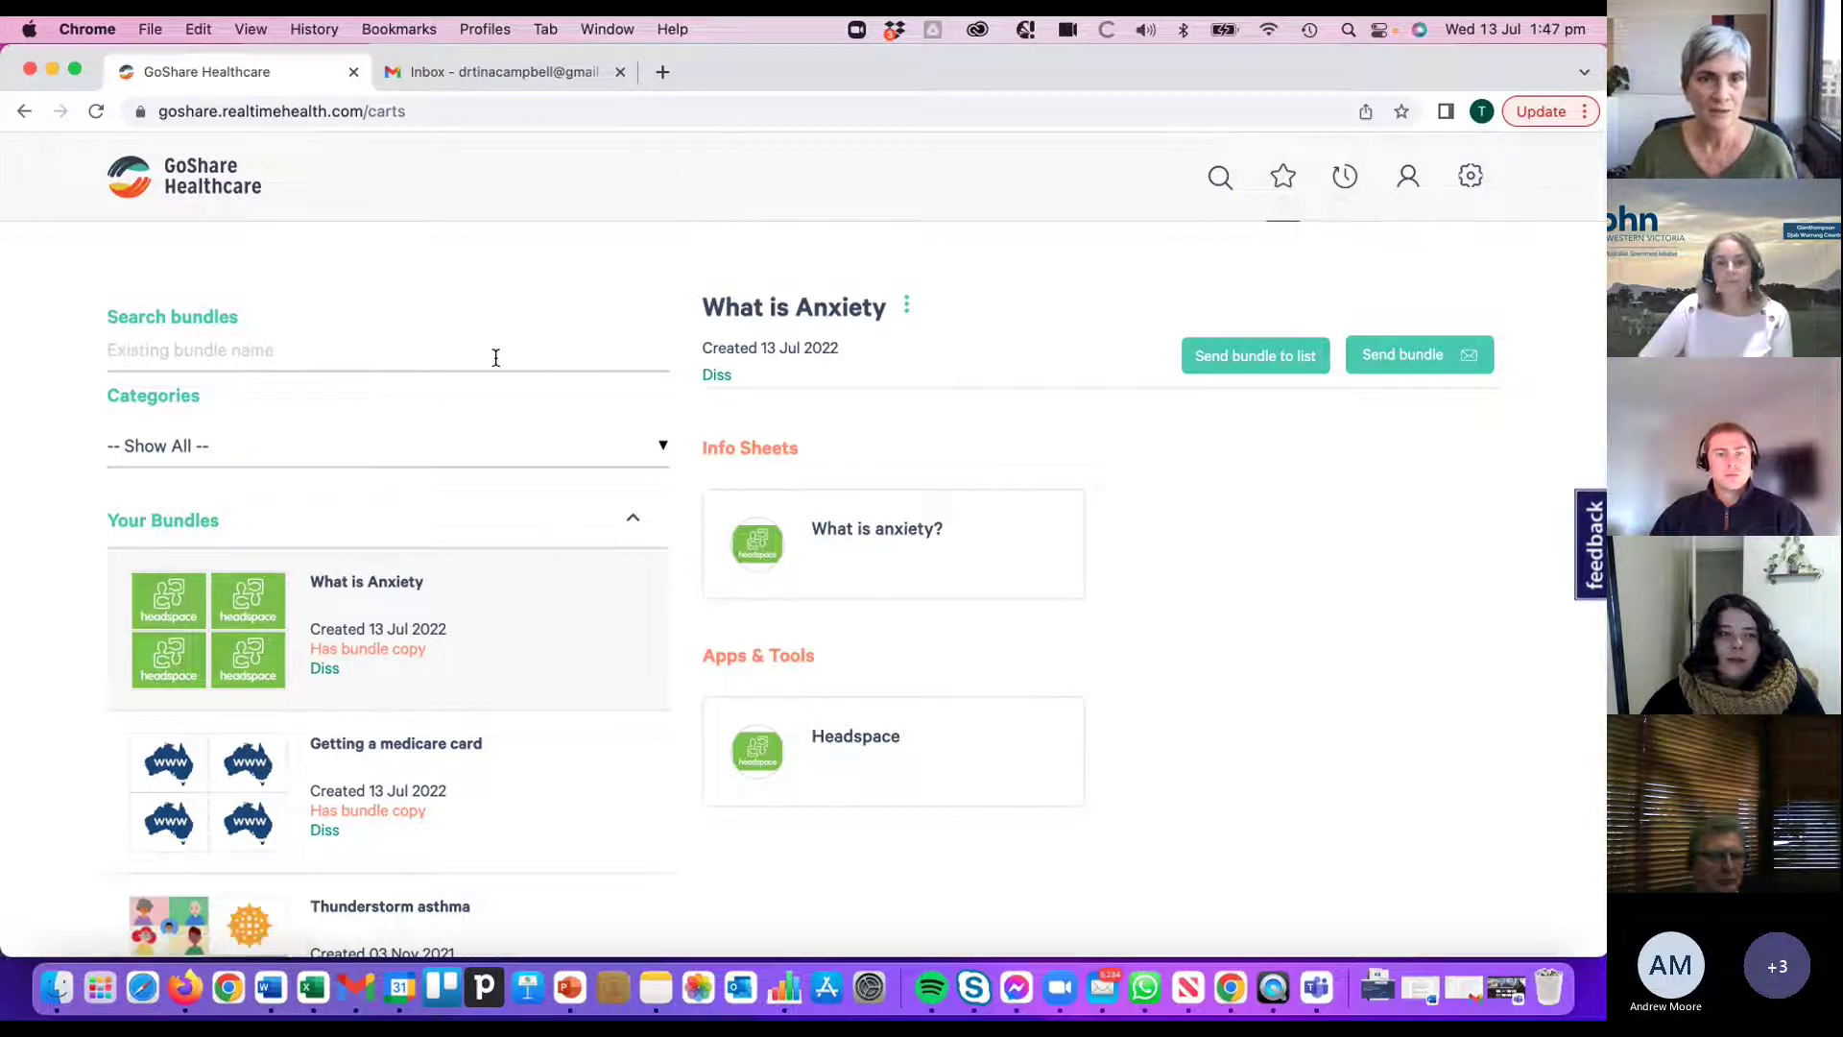
pyautogui.scroll(-3, 548, 538)
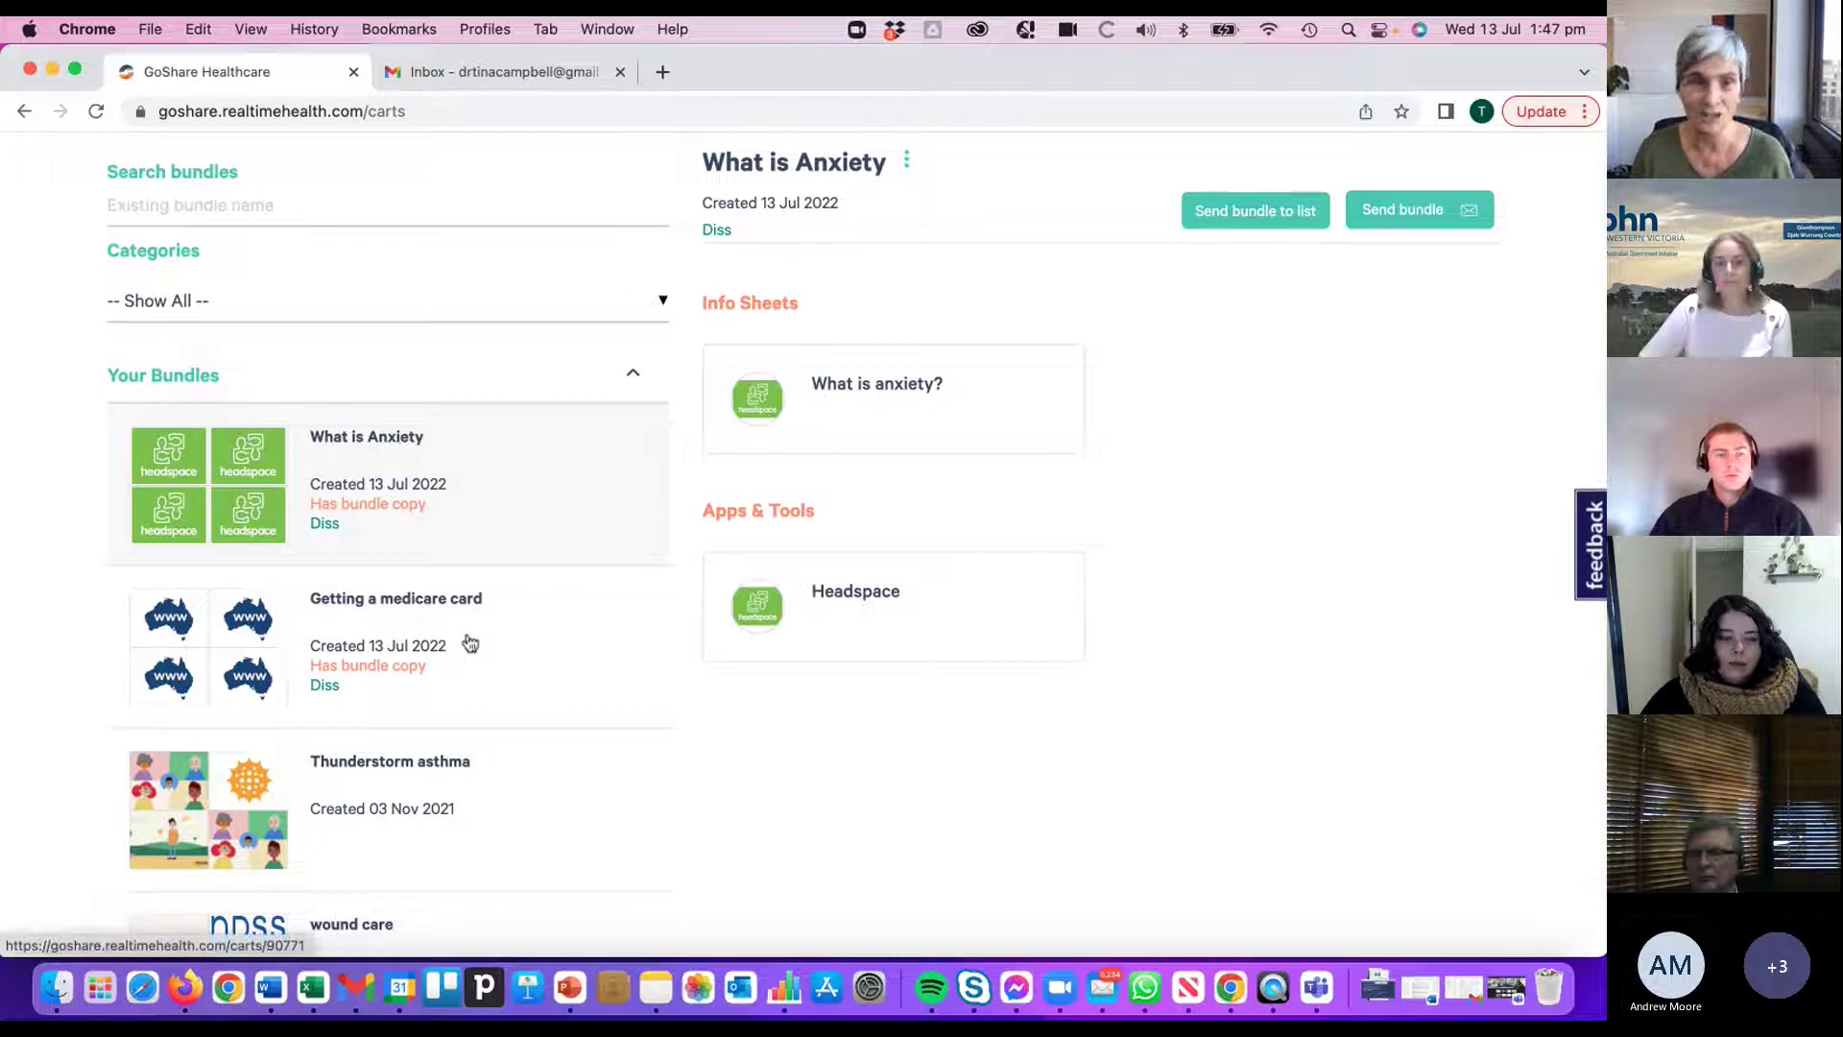
pyautogui.scroll(-2, 468, 642)
pyautogui.scroll(2, 470, 640)
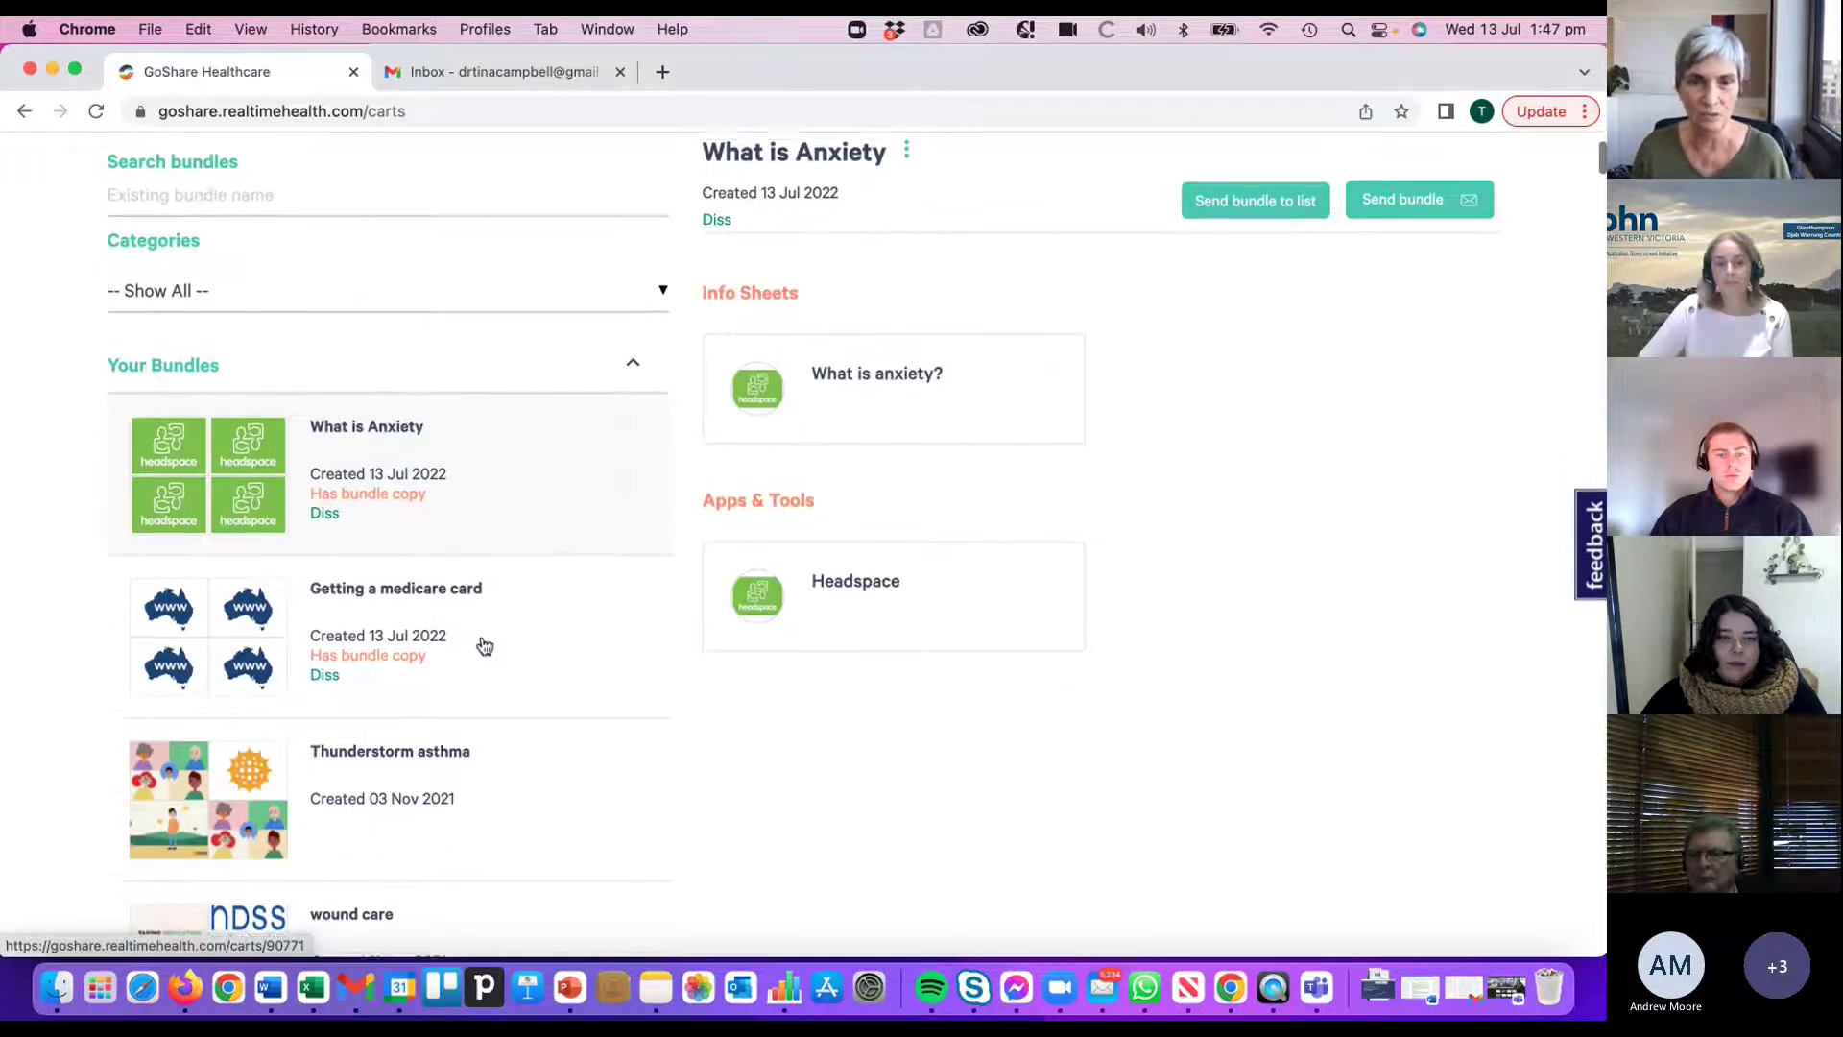
pyautogui.scroll(3, 485, 644)
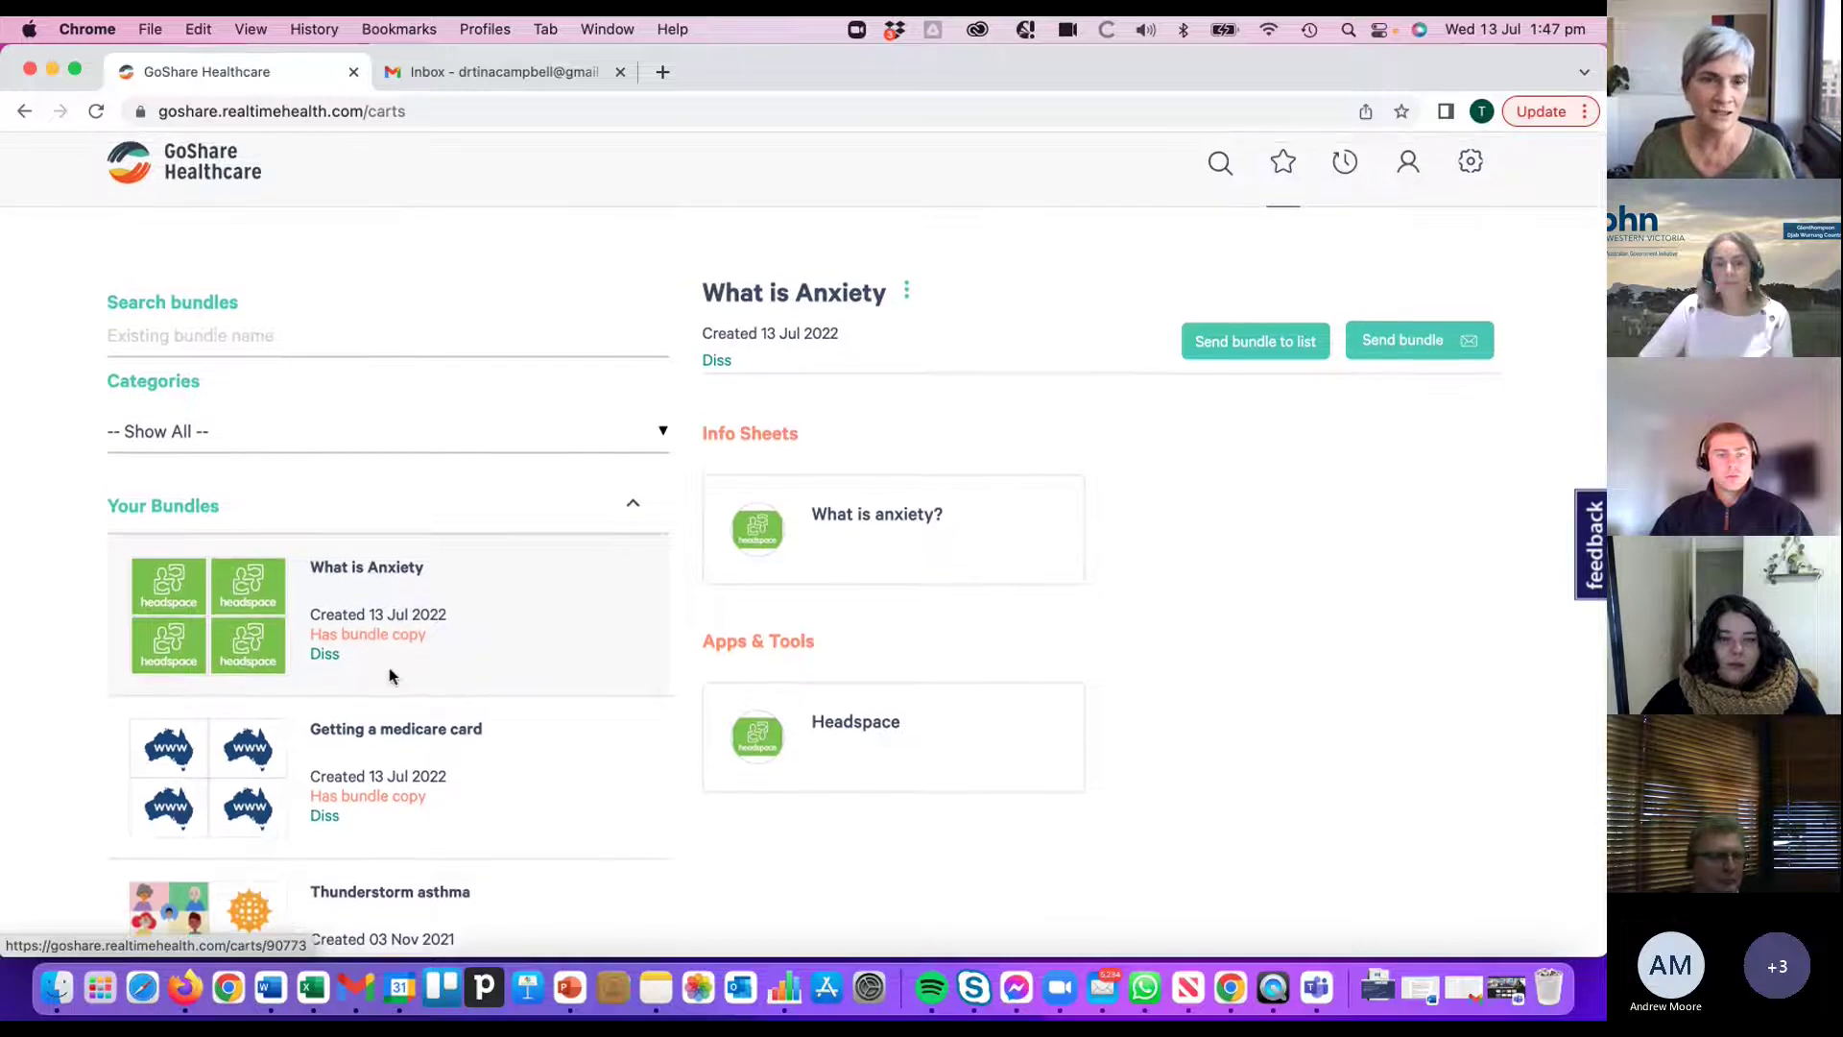
pyautogui.scroll(-2, 388, 666)
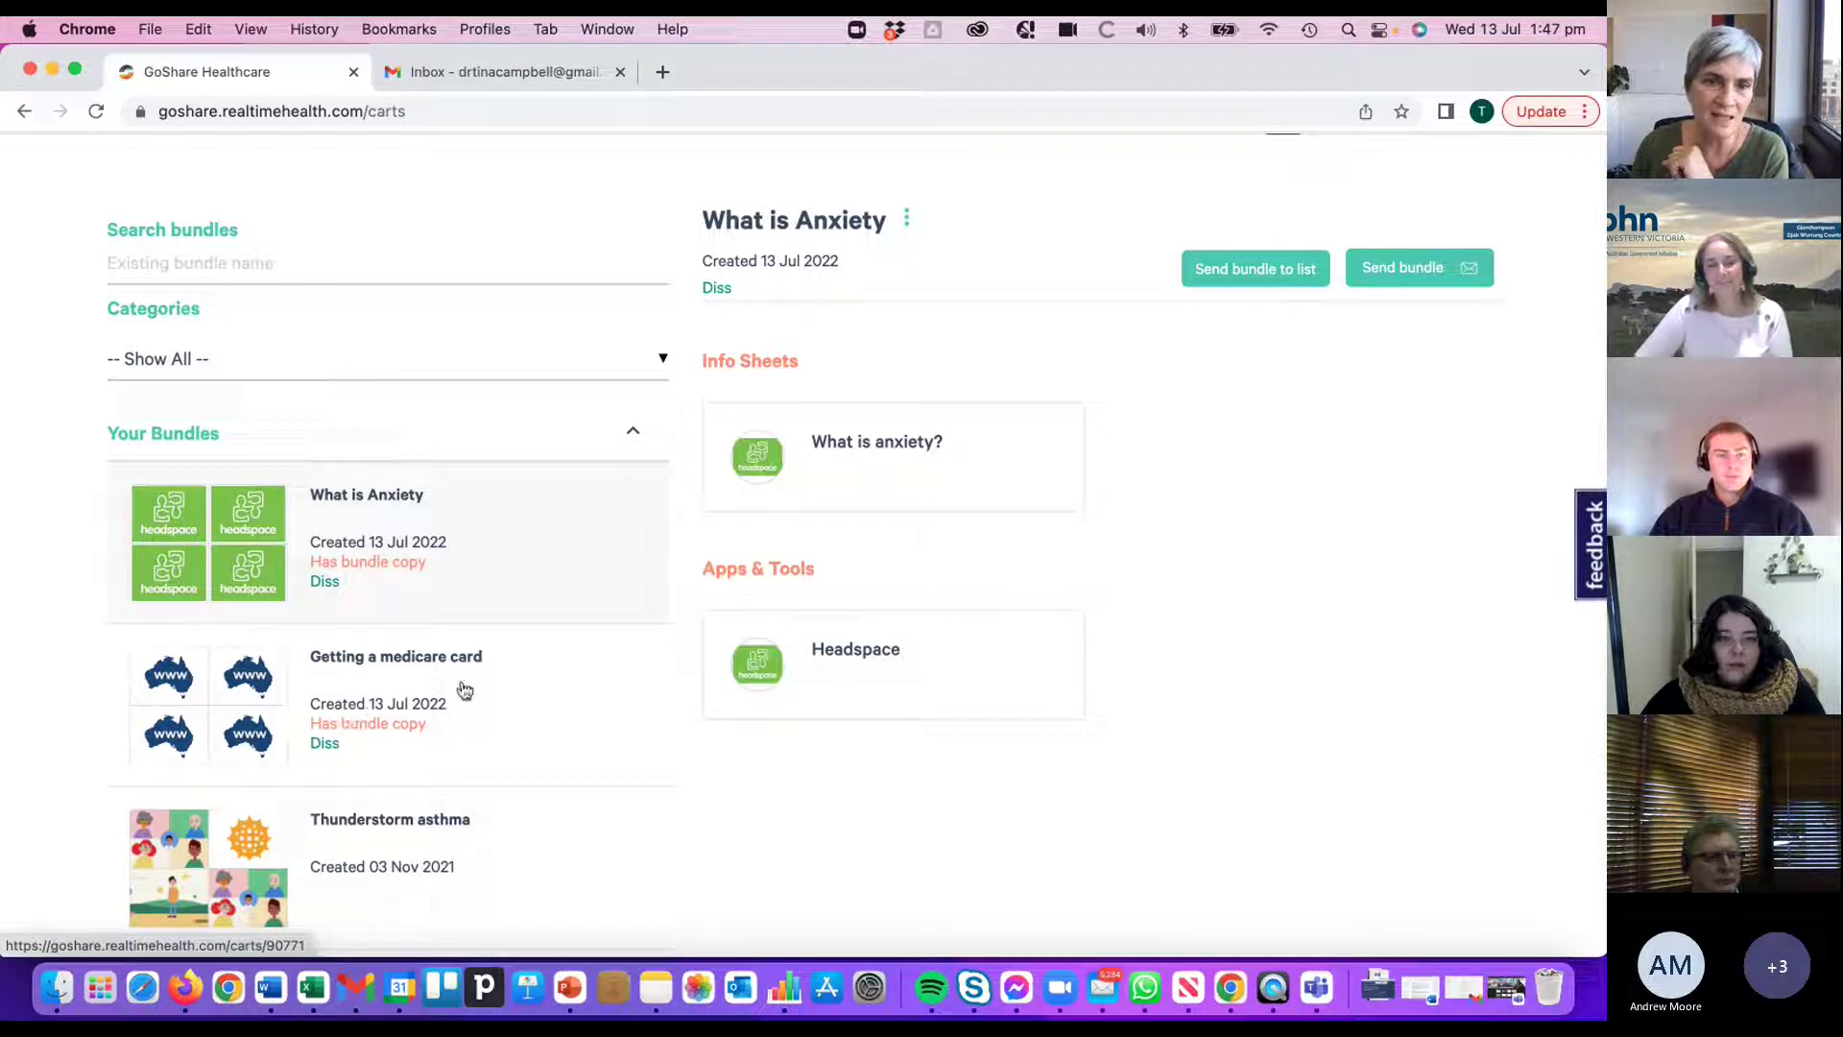
pyautogui.scroll(2, 417, 602)
pyautogui.scroll(-20, 454, 648)
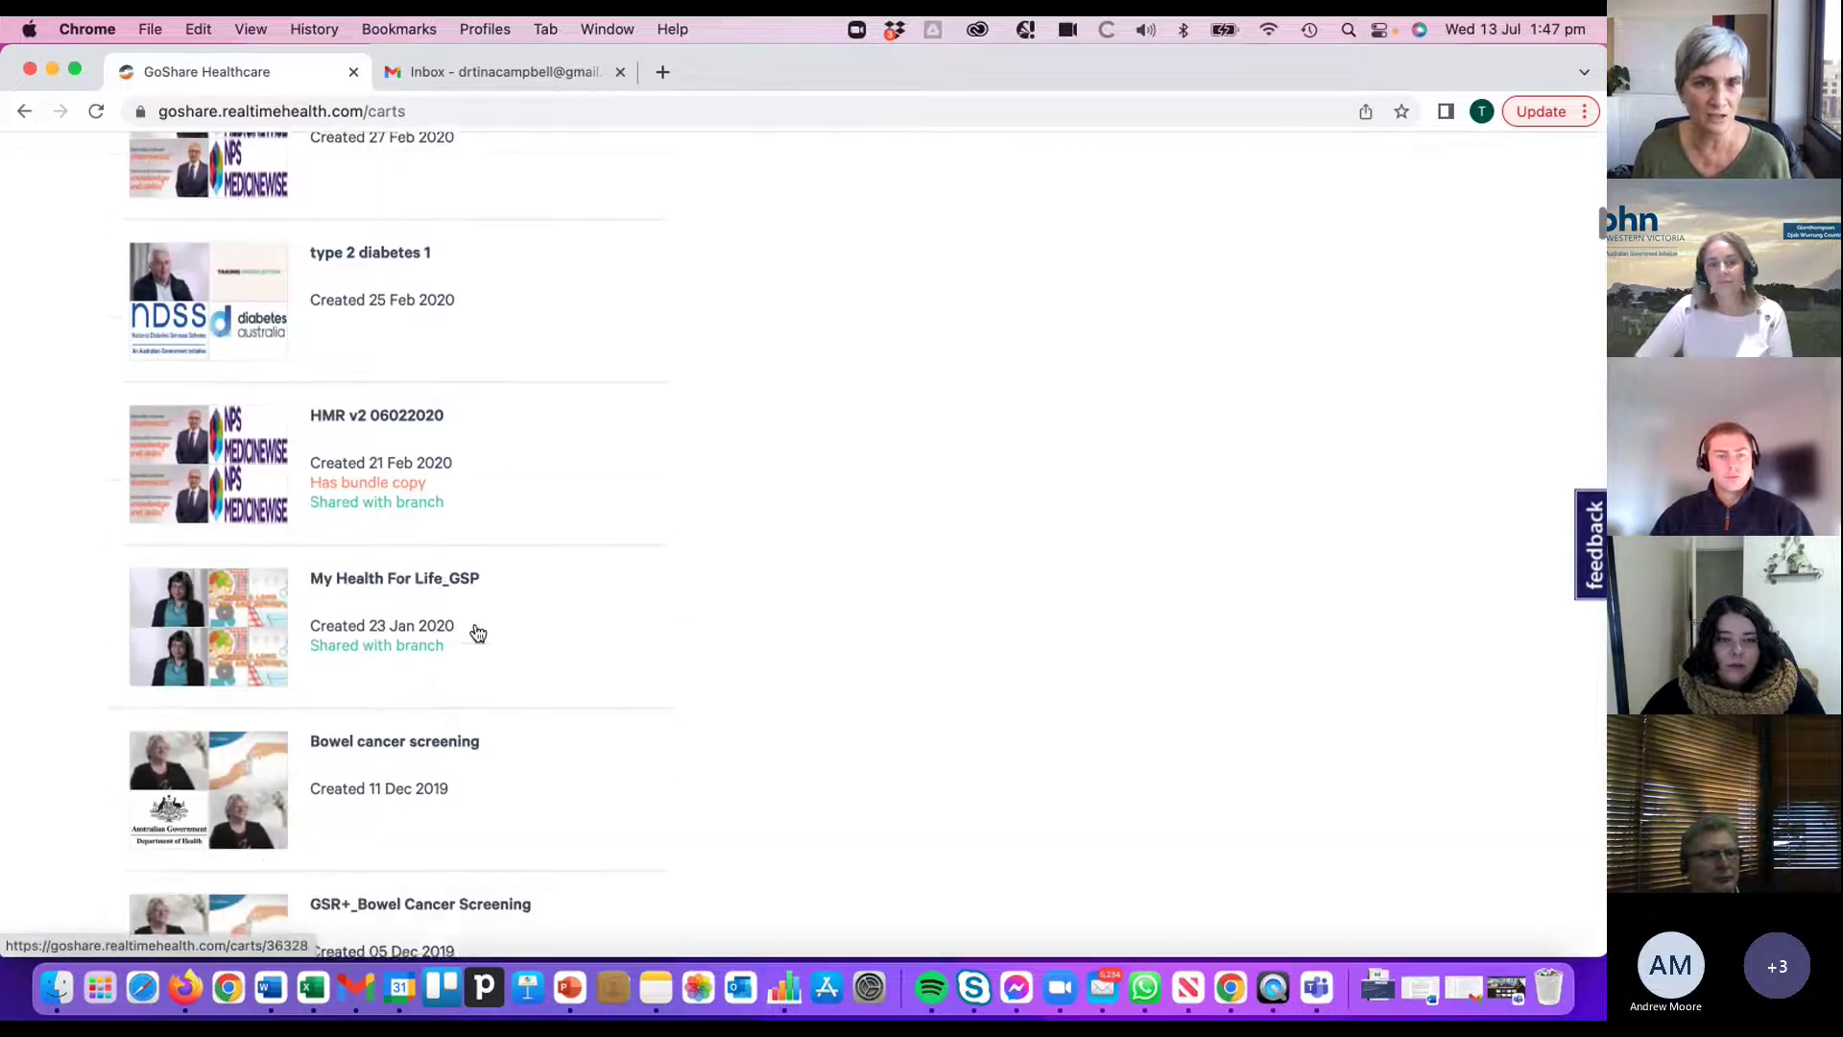
pyautogui.scroll(20, 475, 631)
pyautogui.scroll(3, 474, 630)
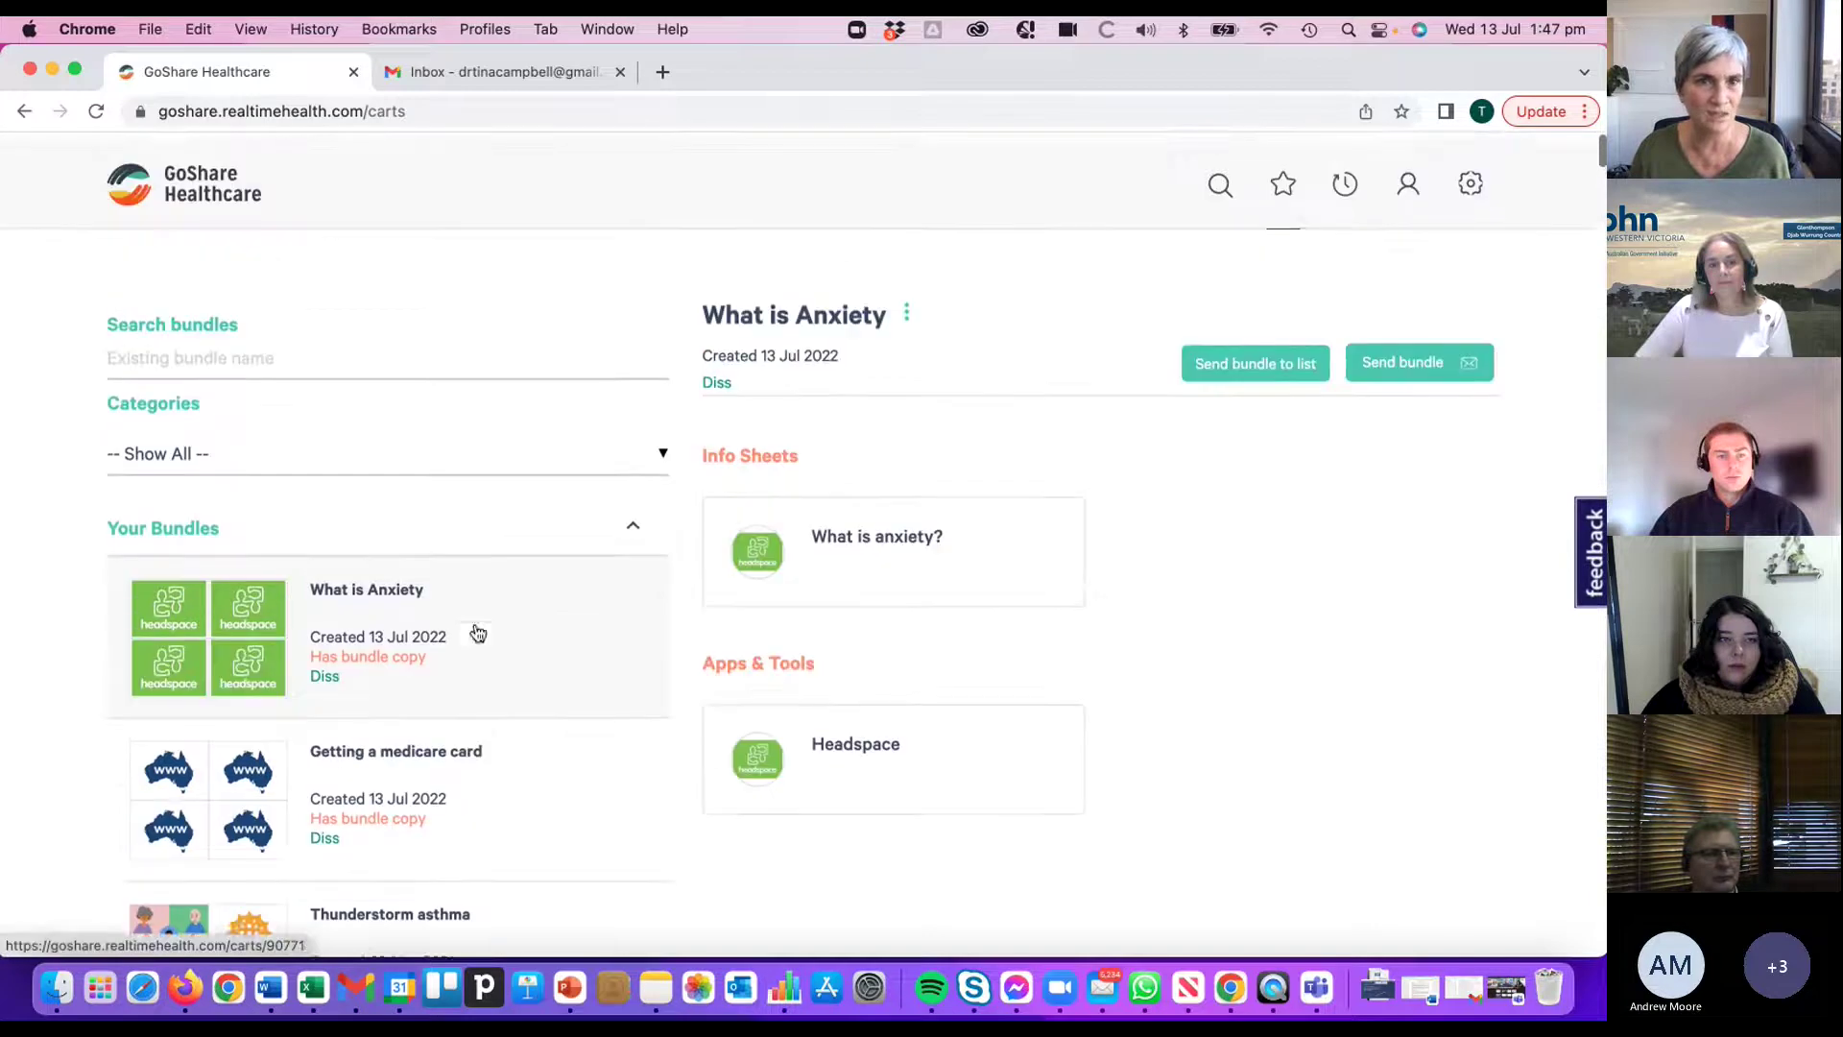
pyautogui.click(200, 447)
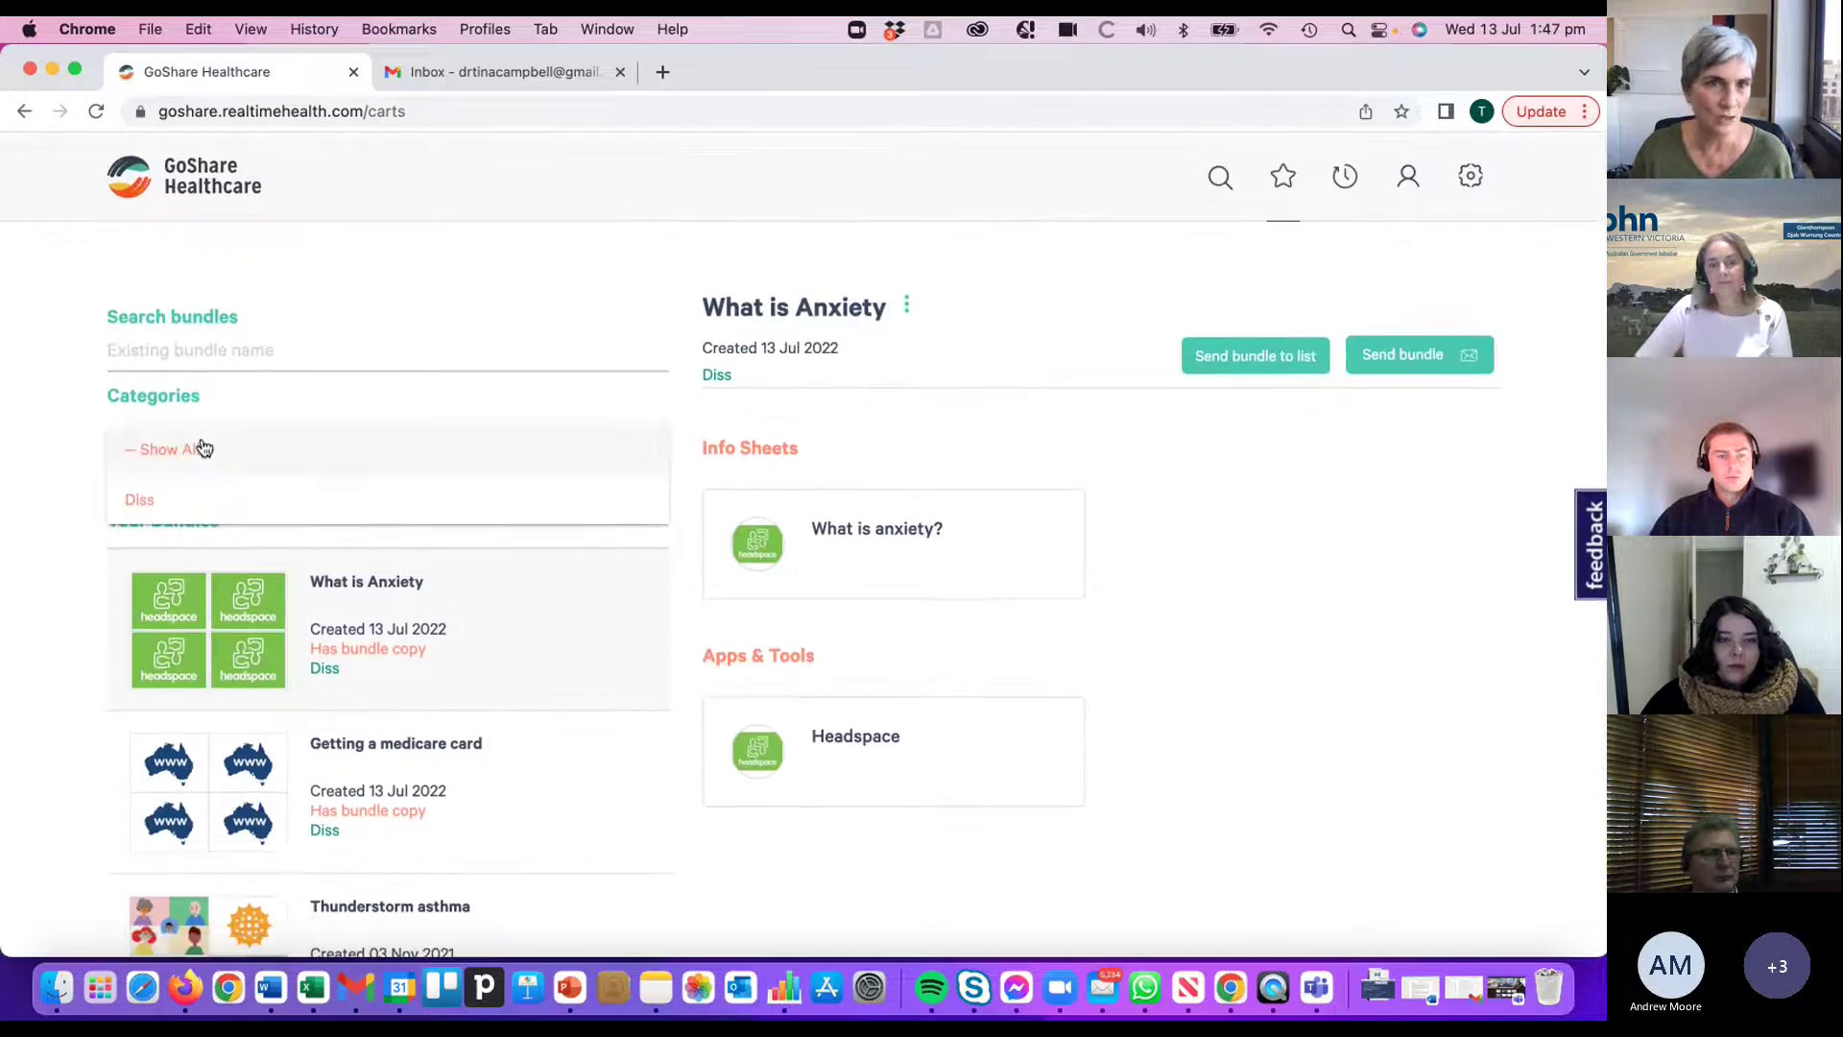
pyautogui.click(154, 501)
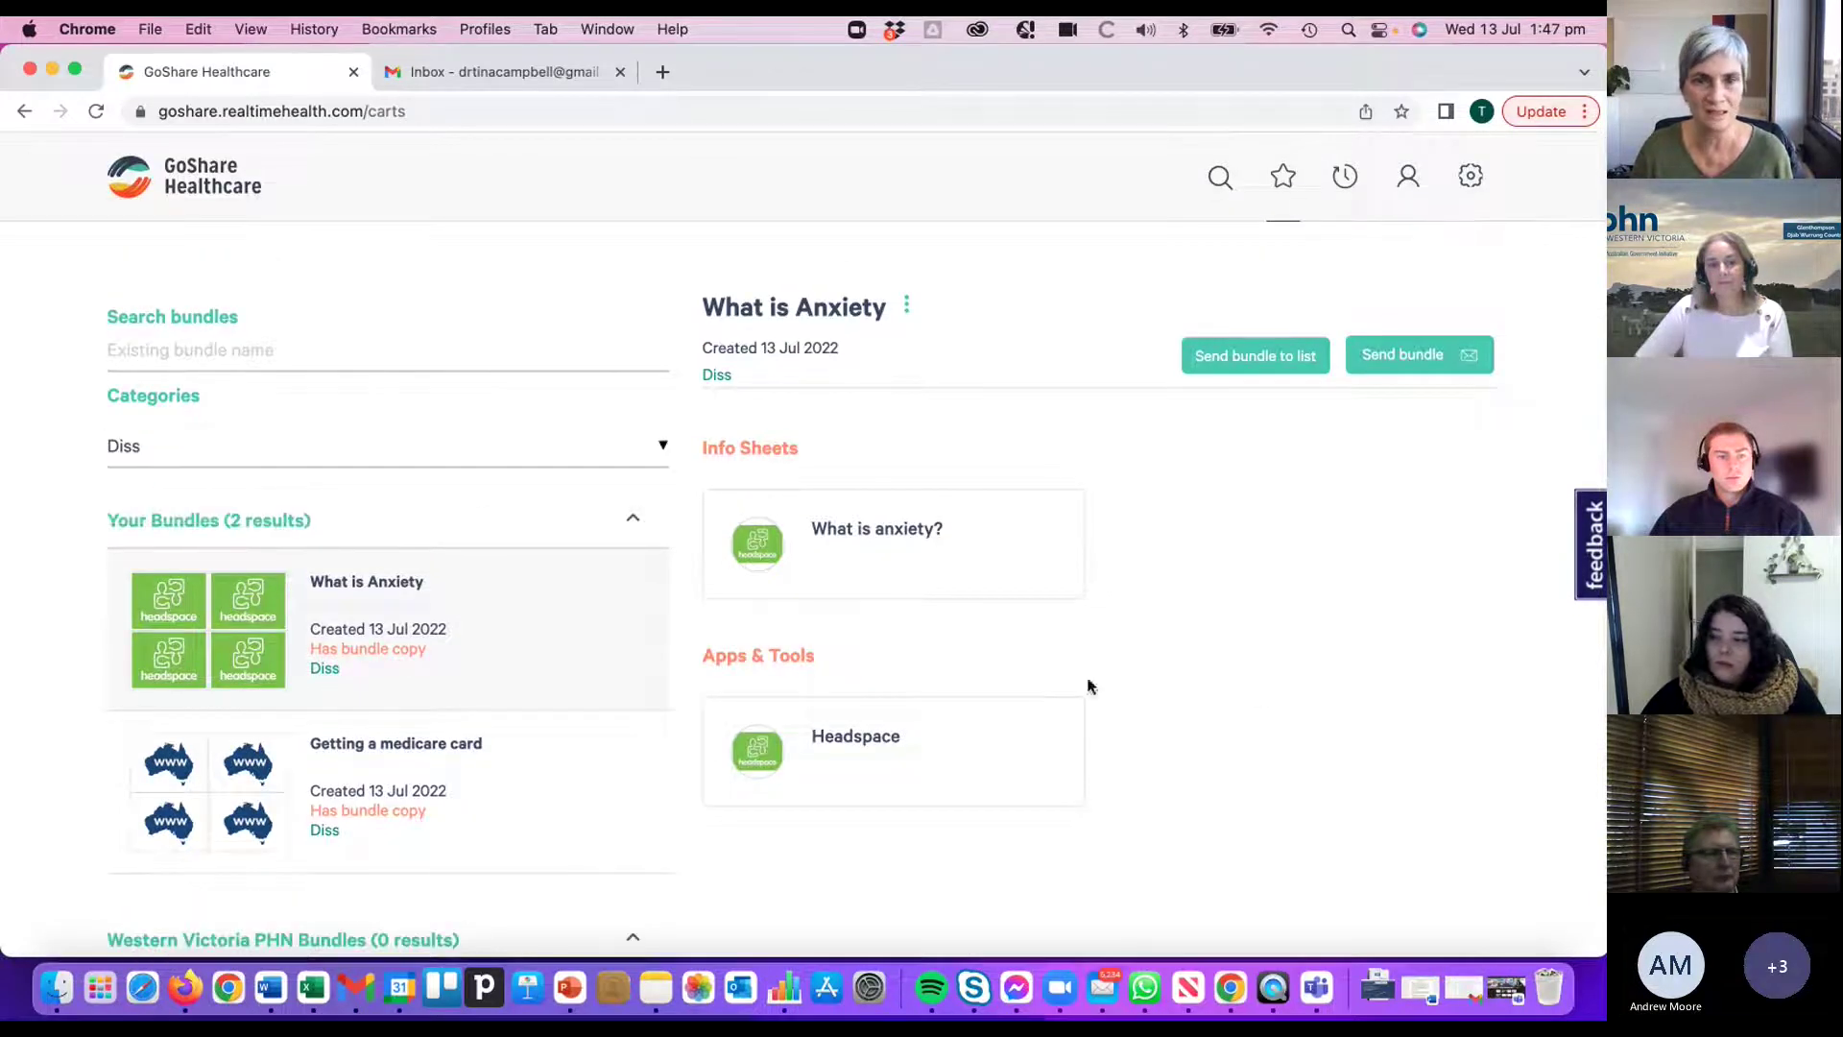
pyautogui.scroll(-3, 1276, 688)
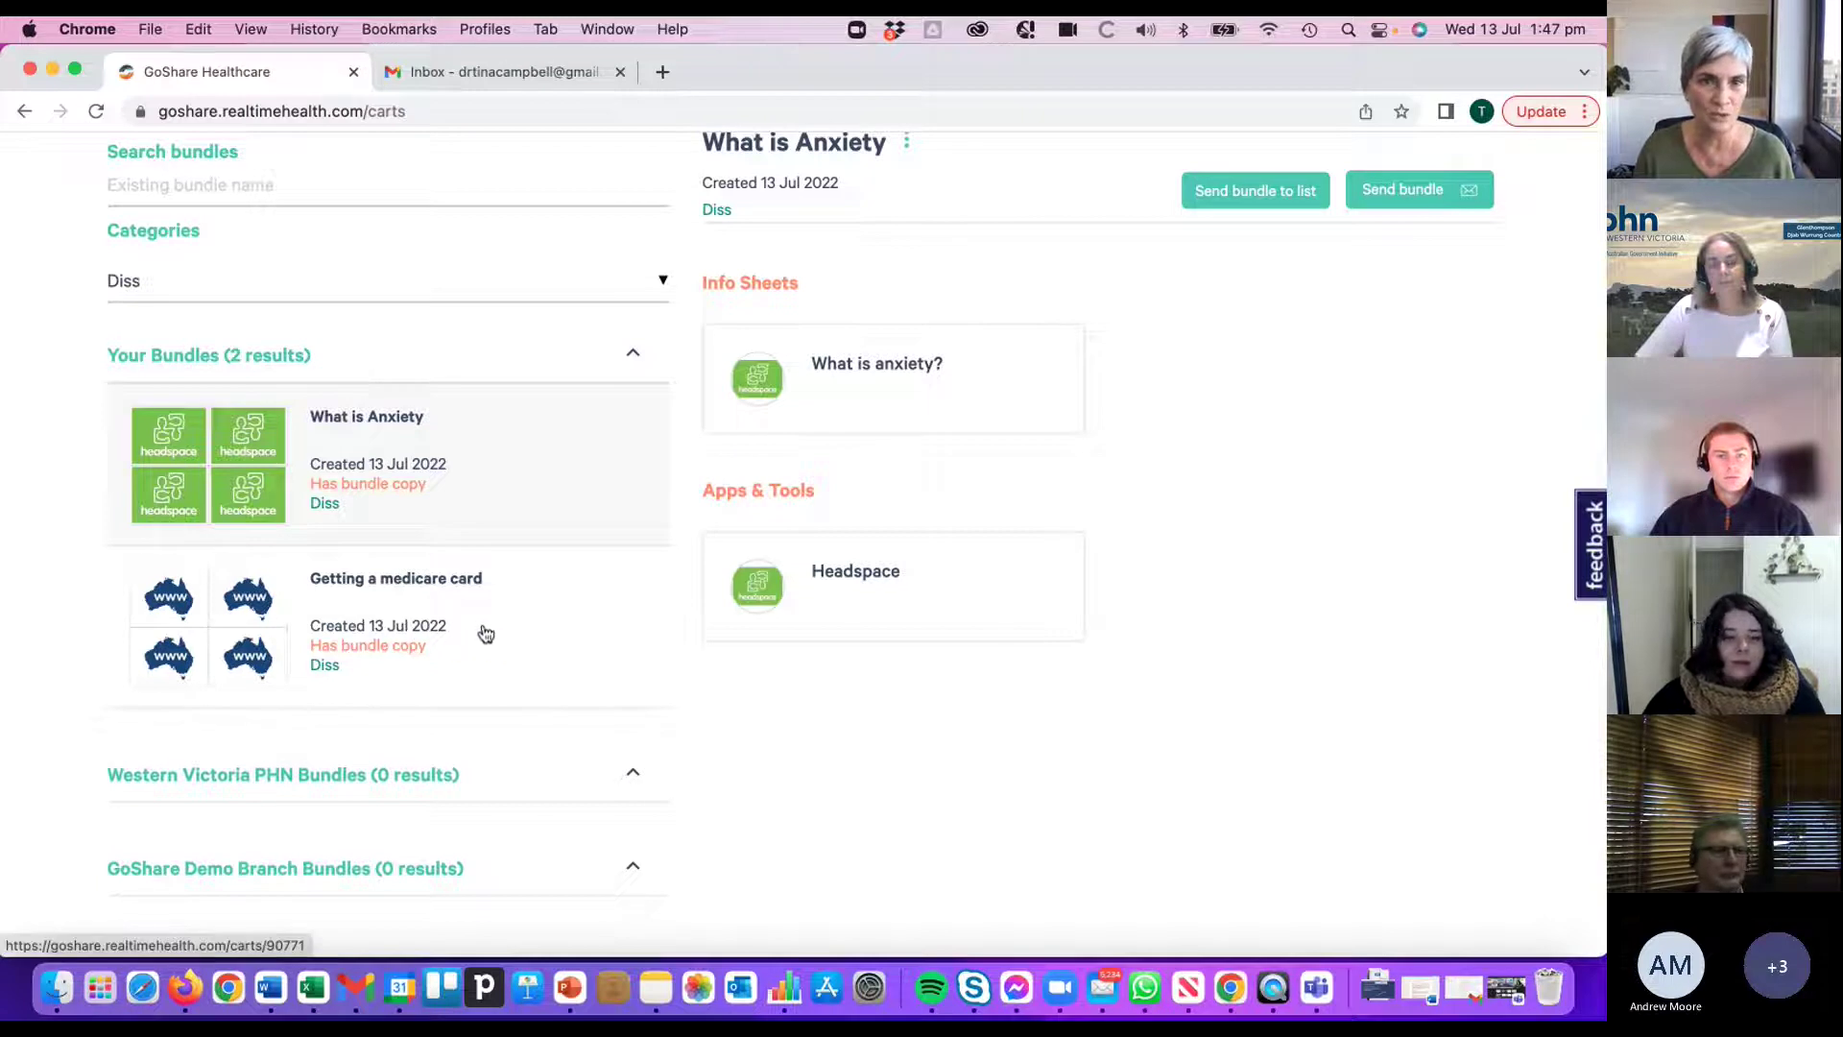
pyautogui.click(275, 289)
pyautogui.click(274, 291)
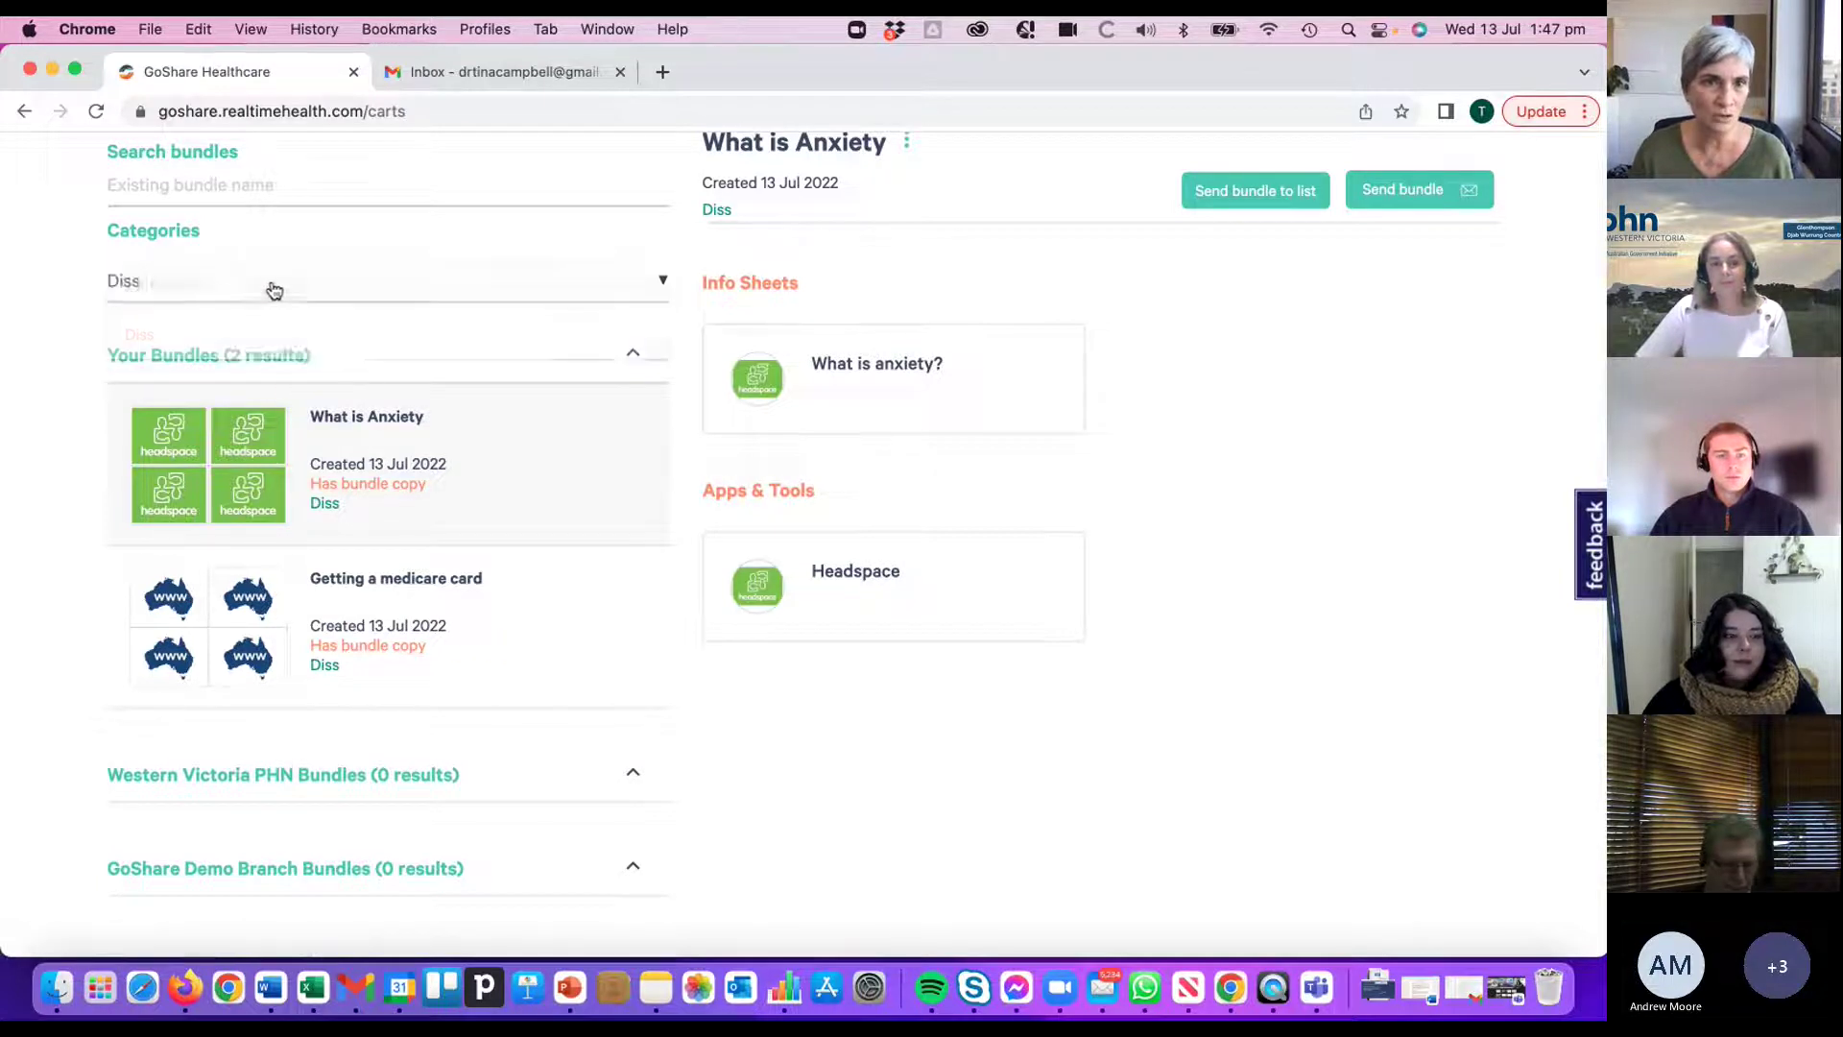
pyautogui.scroll(2, 403, 344)
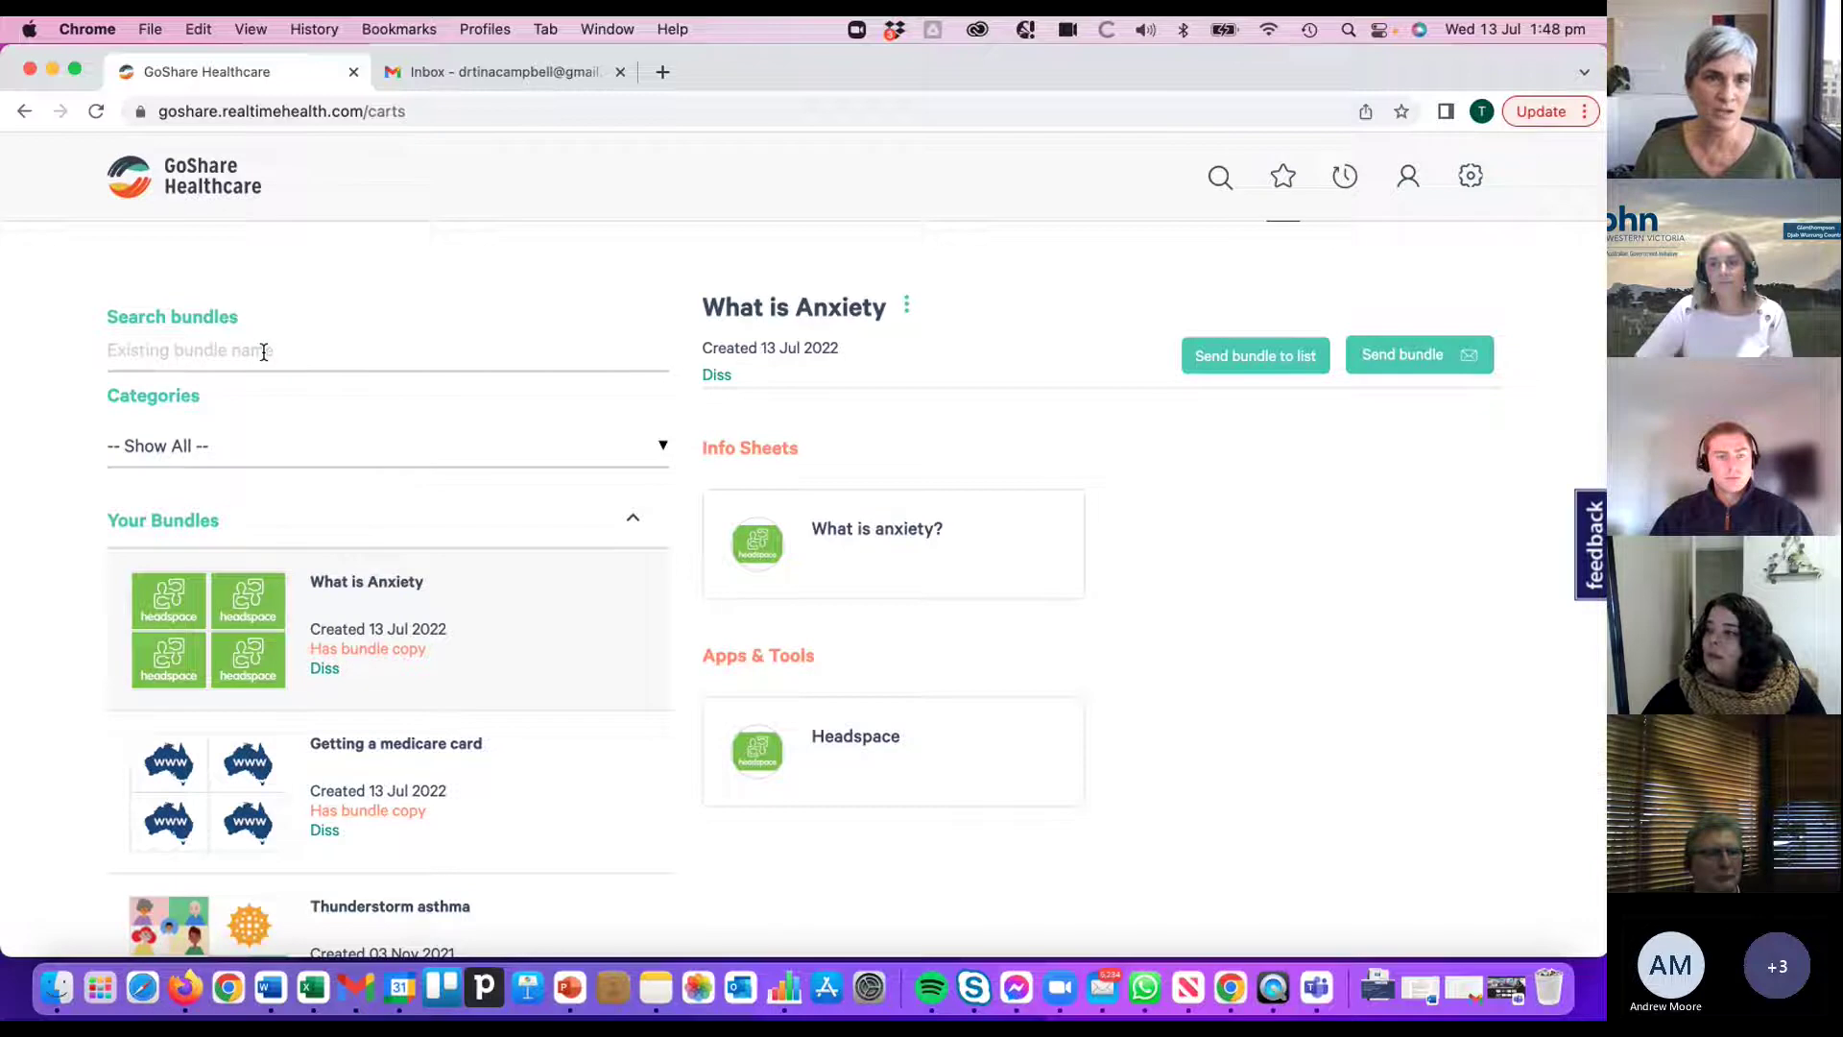
# - Search saved bundles for 'anx' to narrow Your Bundles to 'What is Anxiety'
pyautogui.click(269, 350)
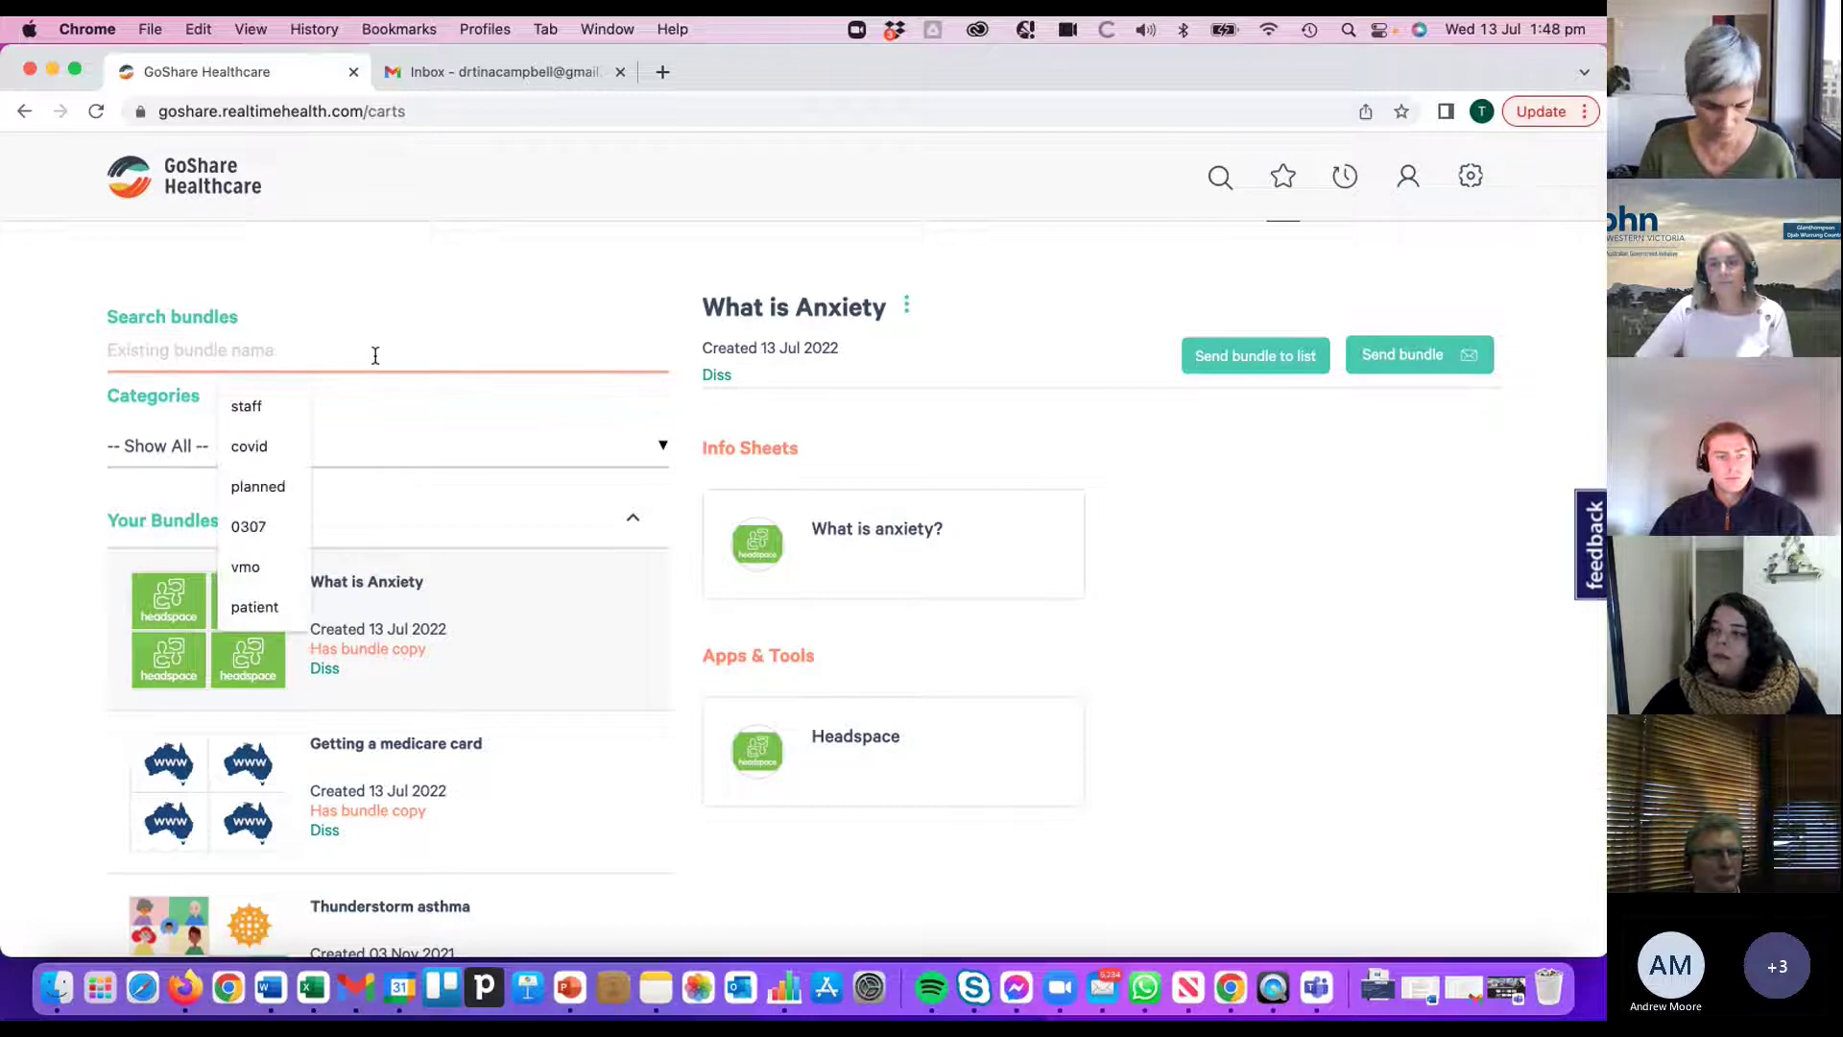
pyautogui.write('anxie')
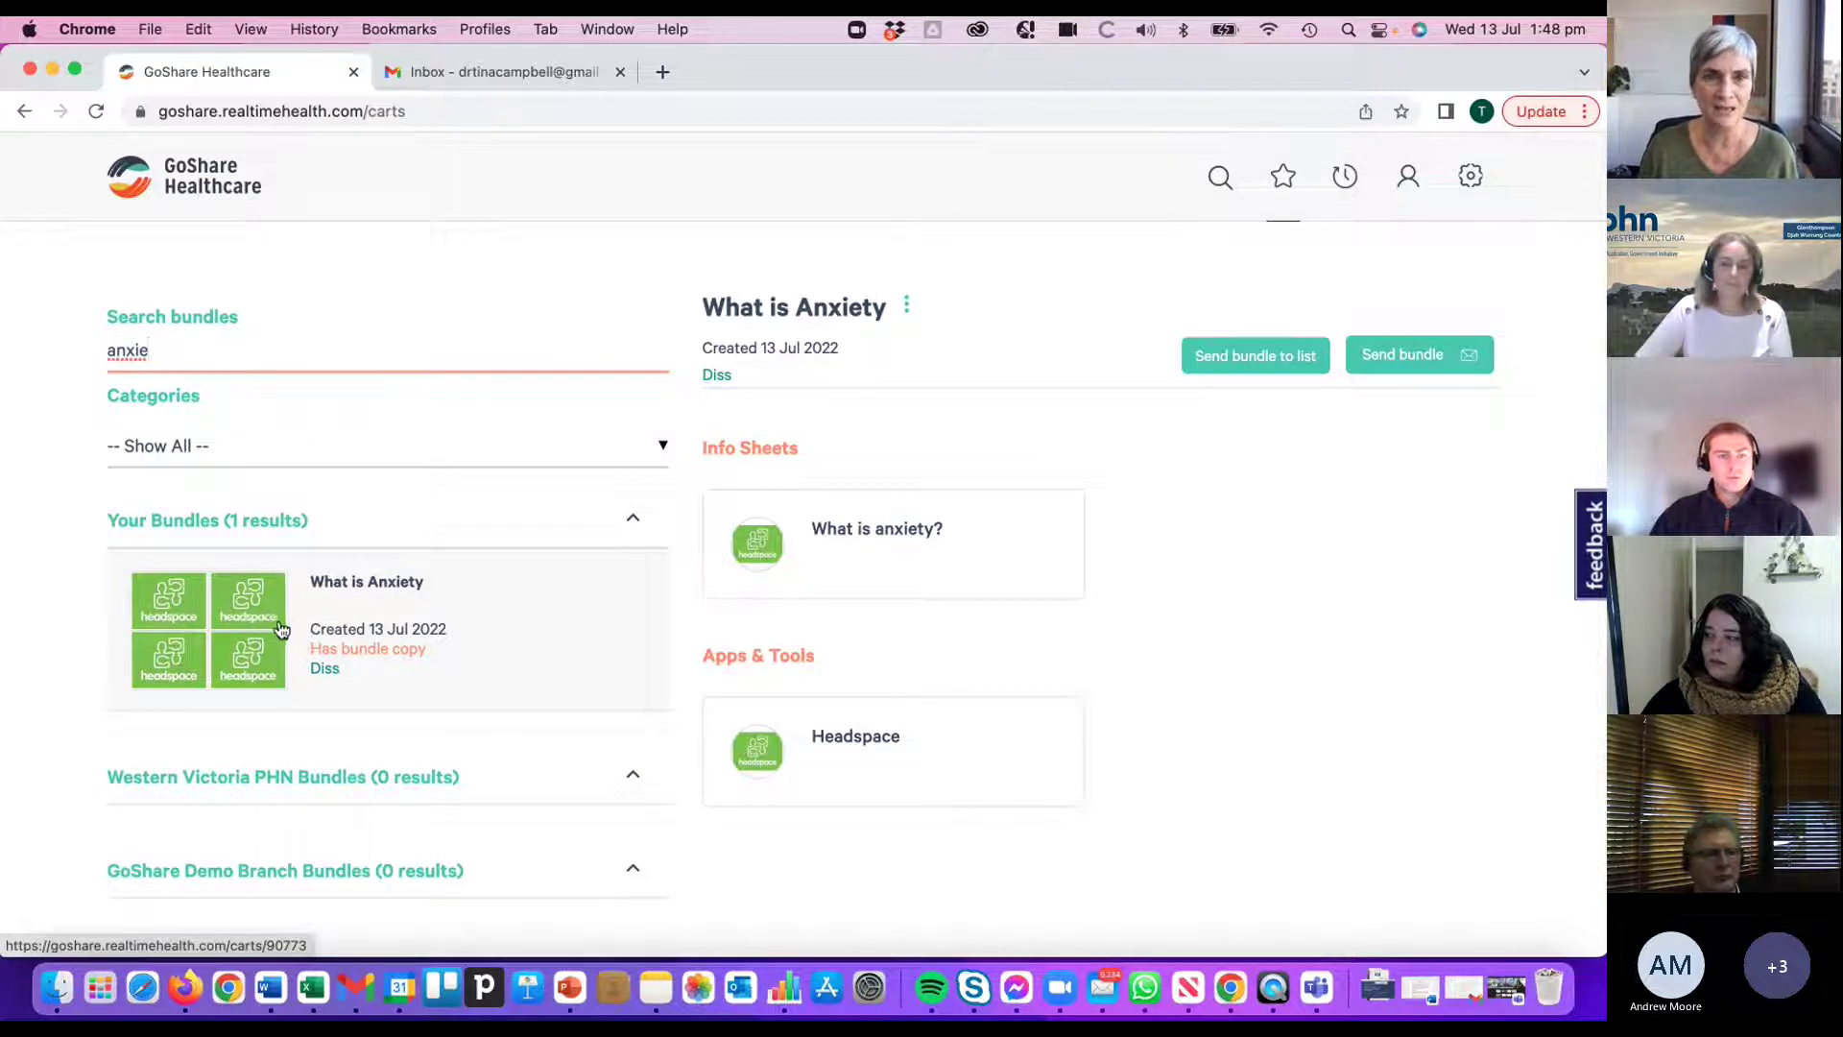
pyautogui.click(375, 637)
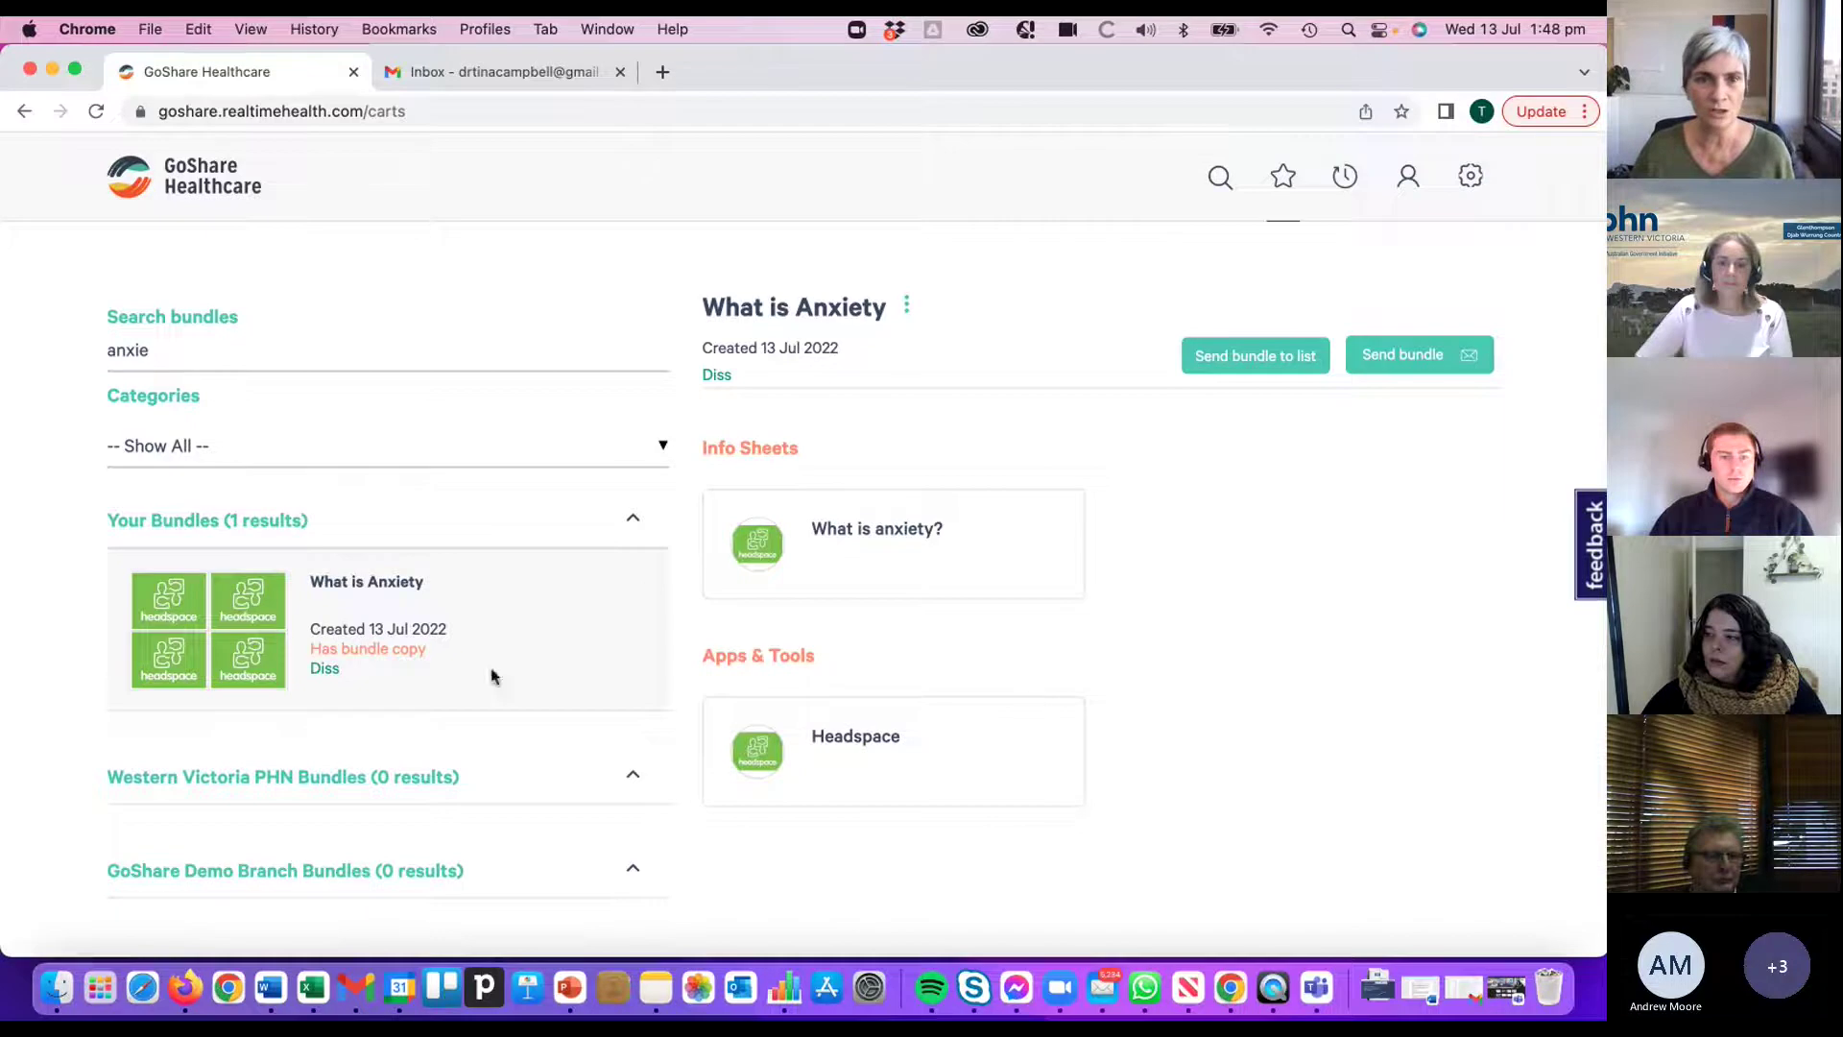
pyautogui.scroll(-1, 1135, 570)
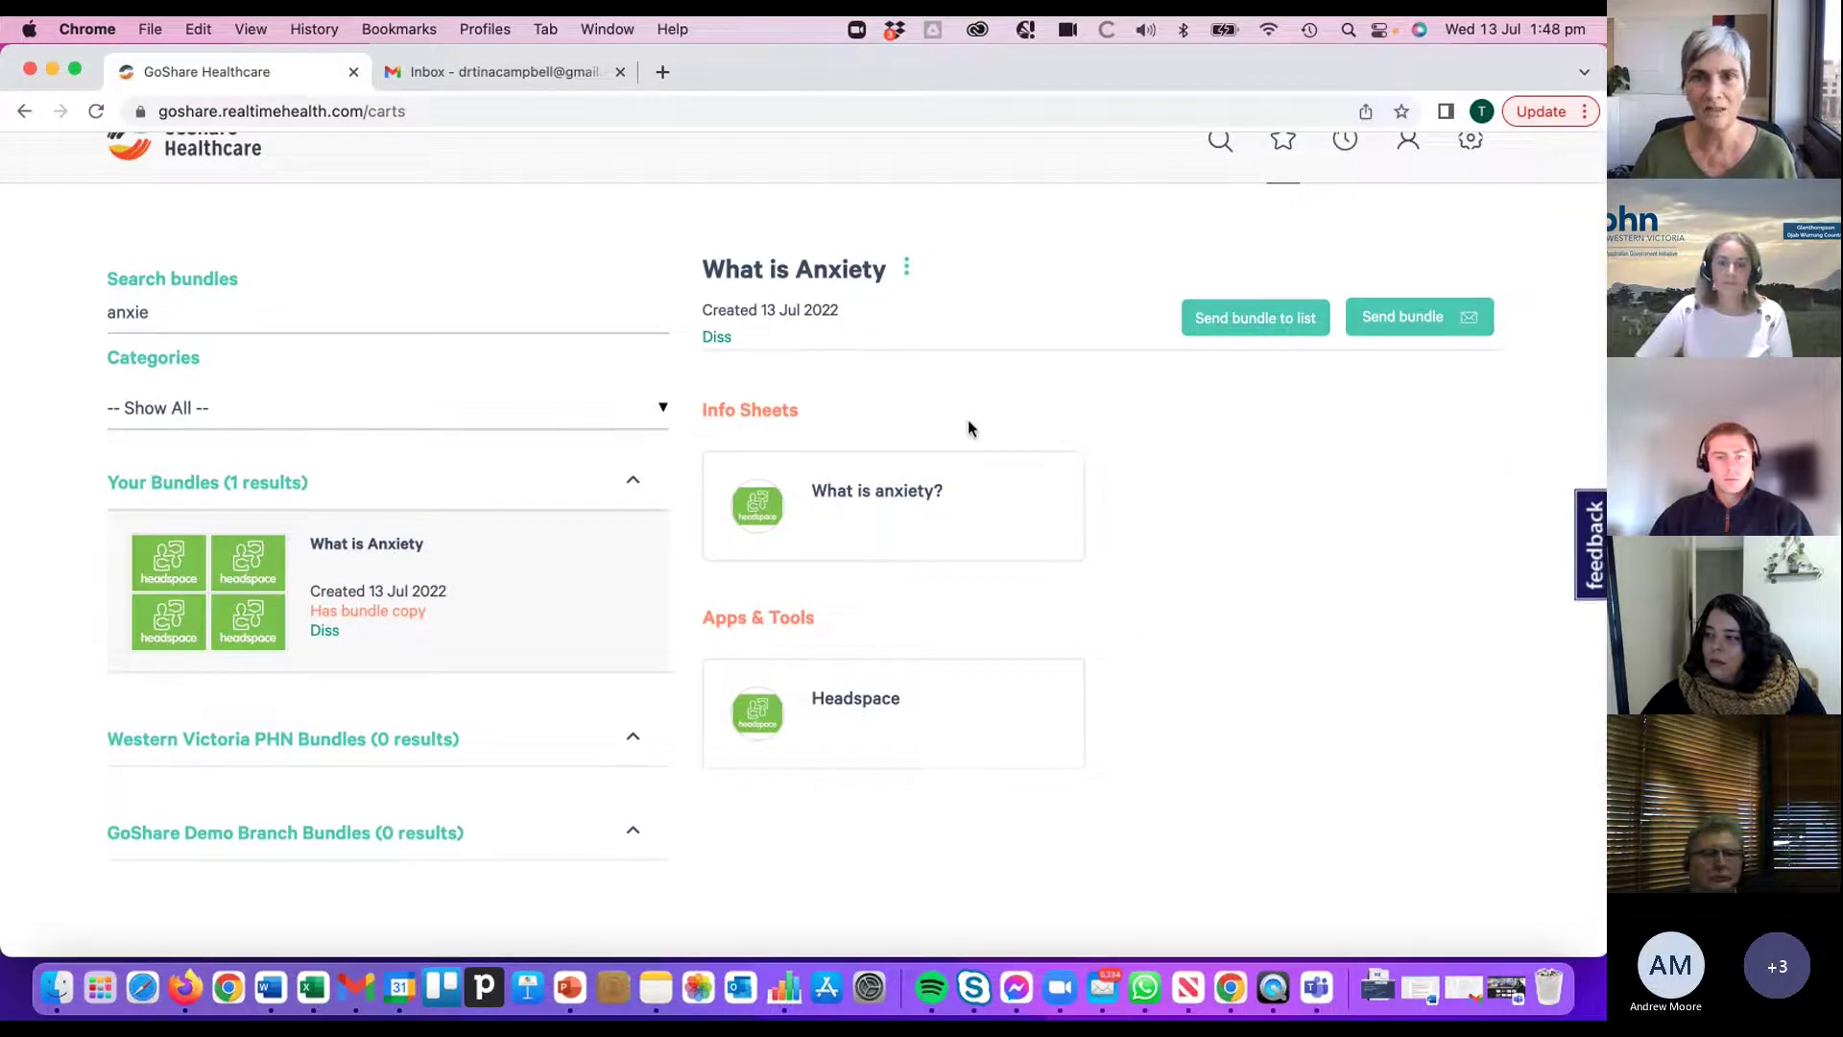
# - Open the 'What is anxiety?' info sheet PDF, skim it, and return to the GoShare bundle tab
pyautogui.click(890, 506)
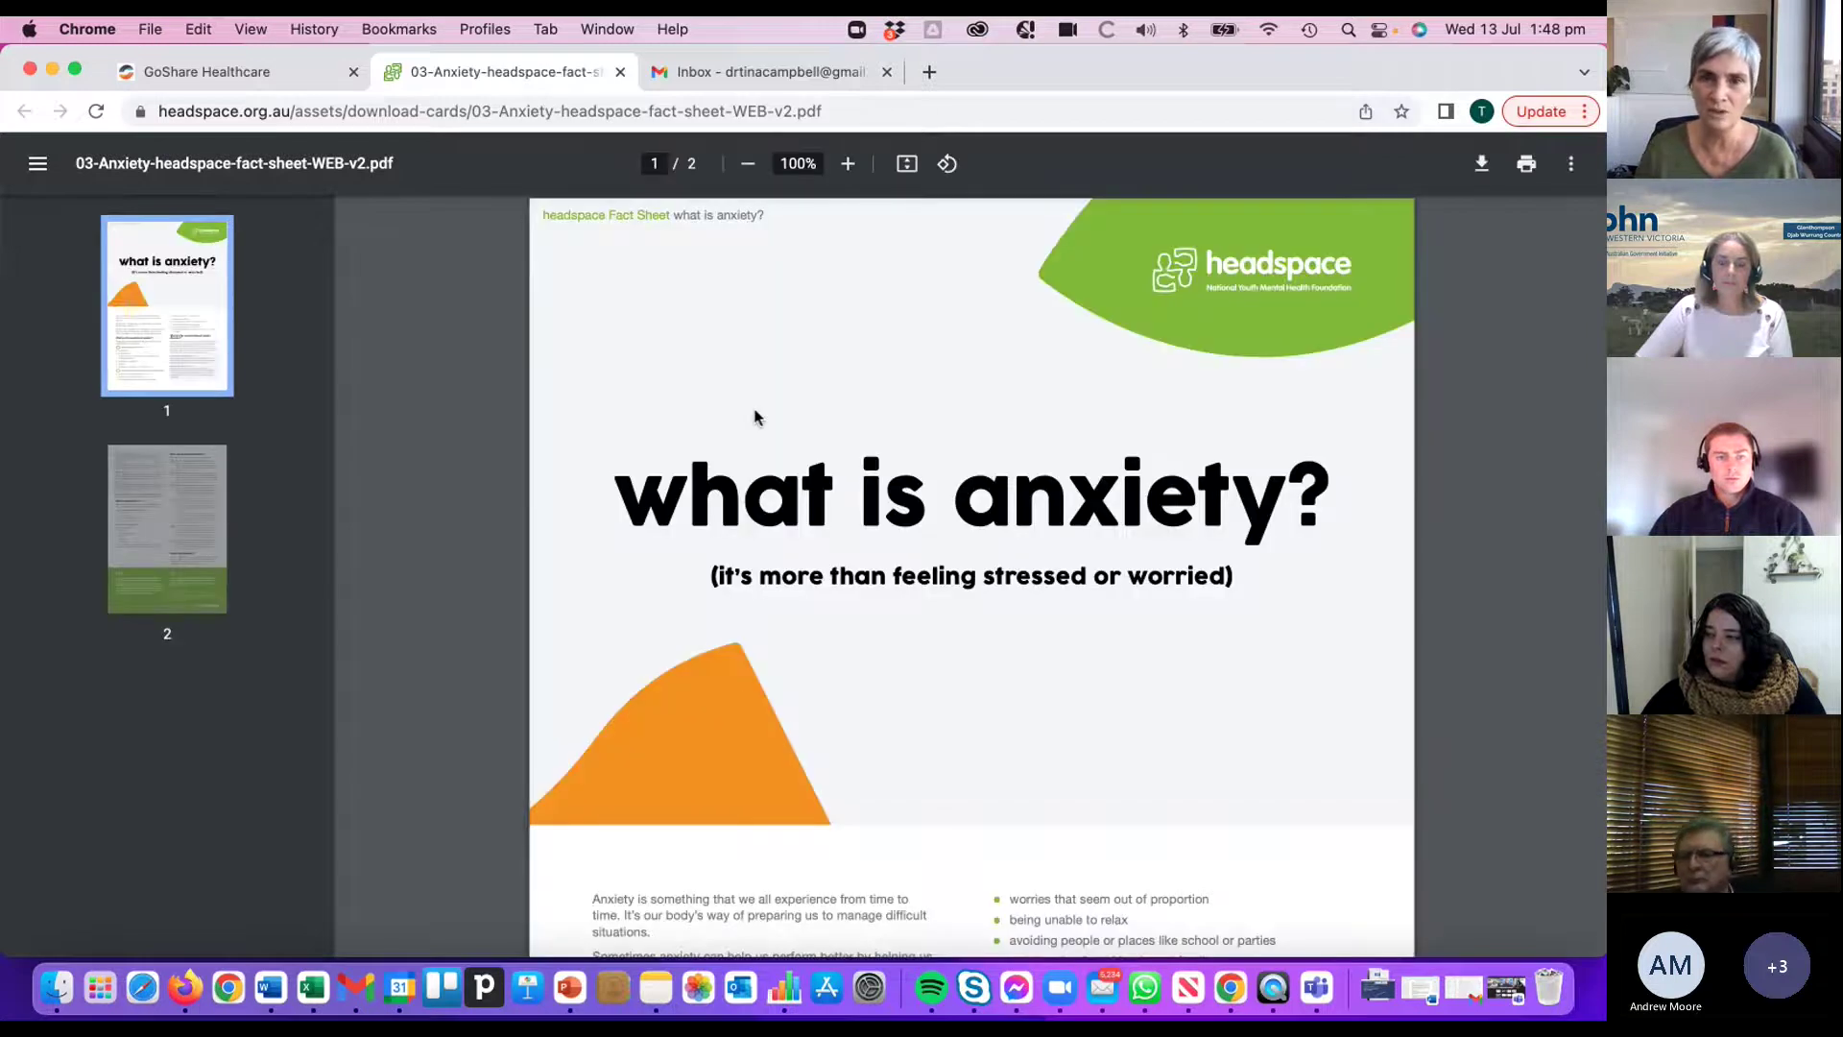
pyautogui.scroll(-1, 1092, 592)
pyautogui.scroll(-6, 1092, 592)
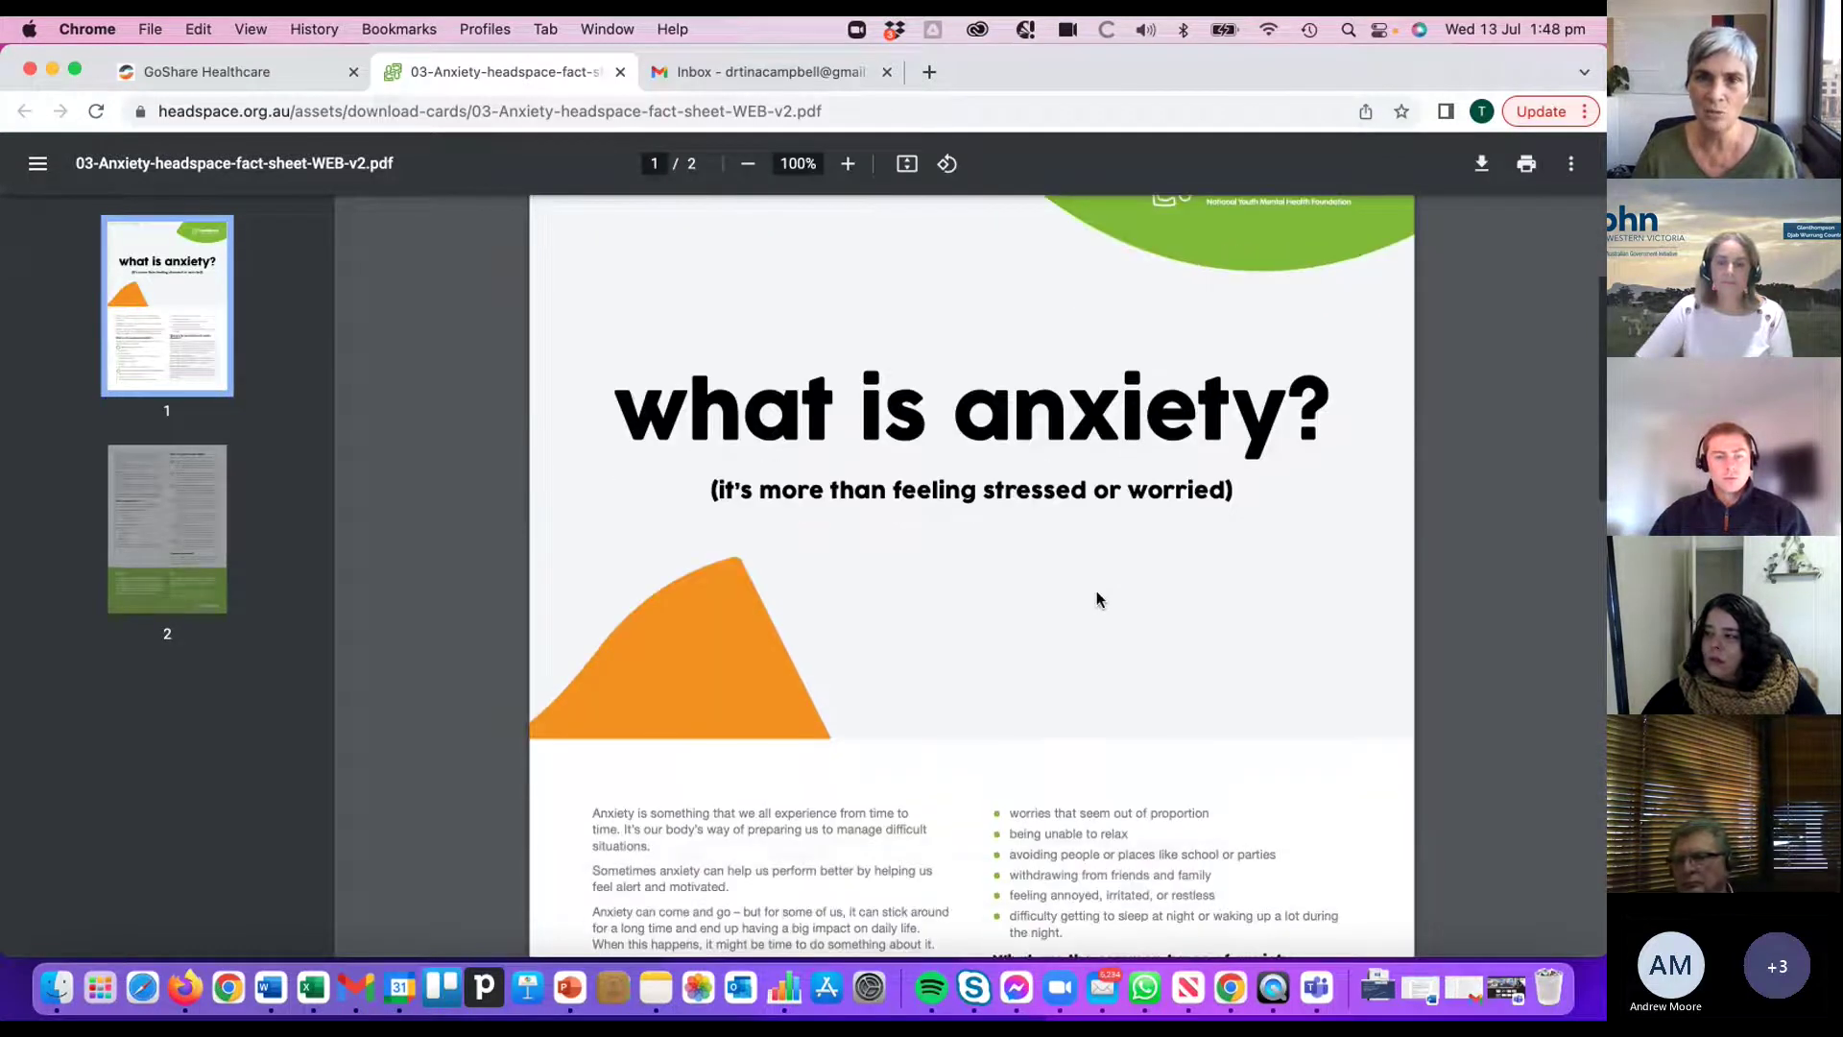
pyautogui.scroll(6, 1099, 591)
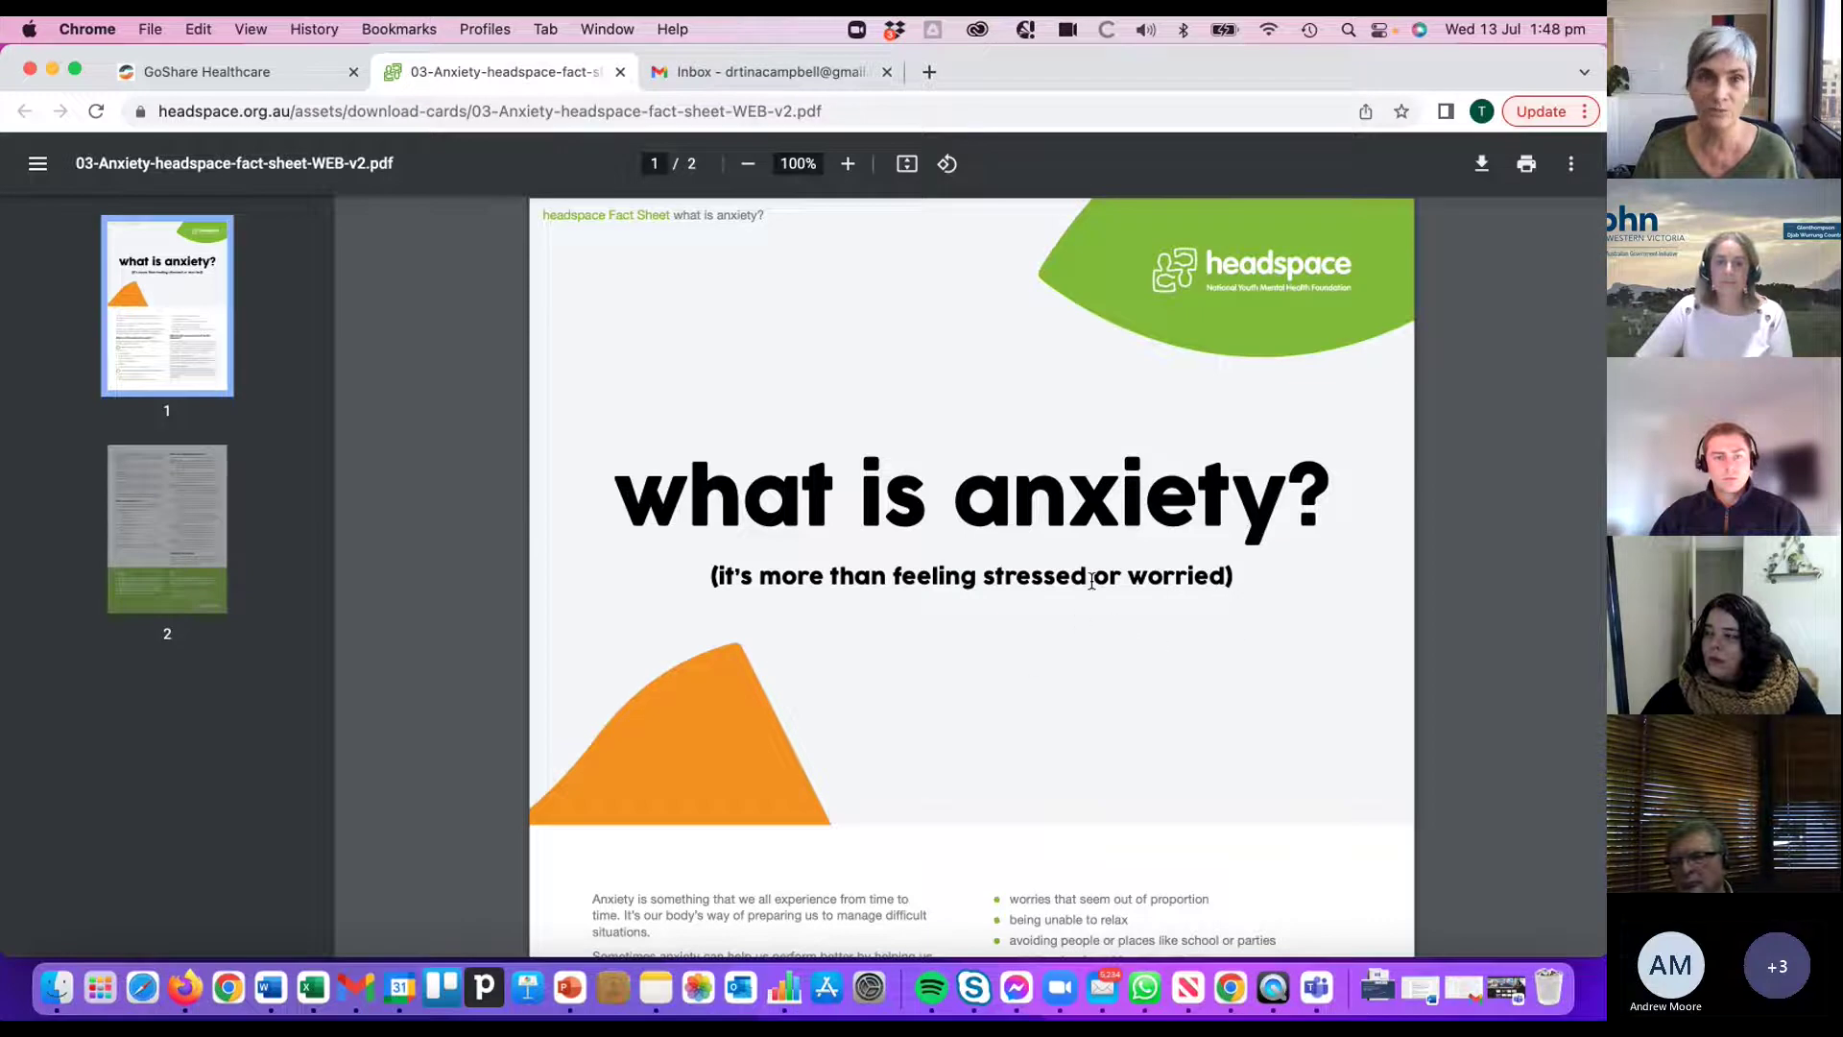
pyautogui.click(223, 71)
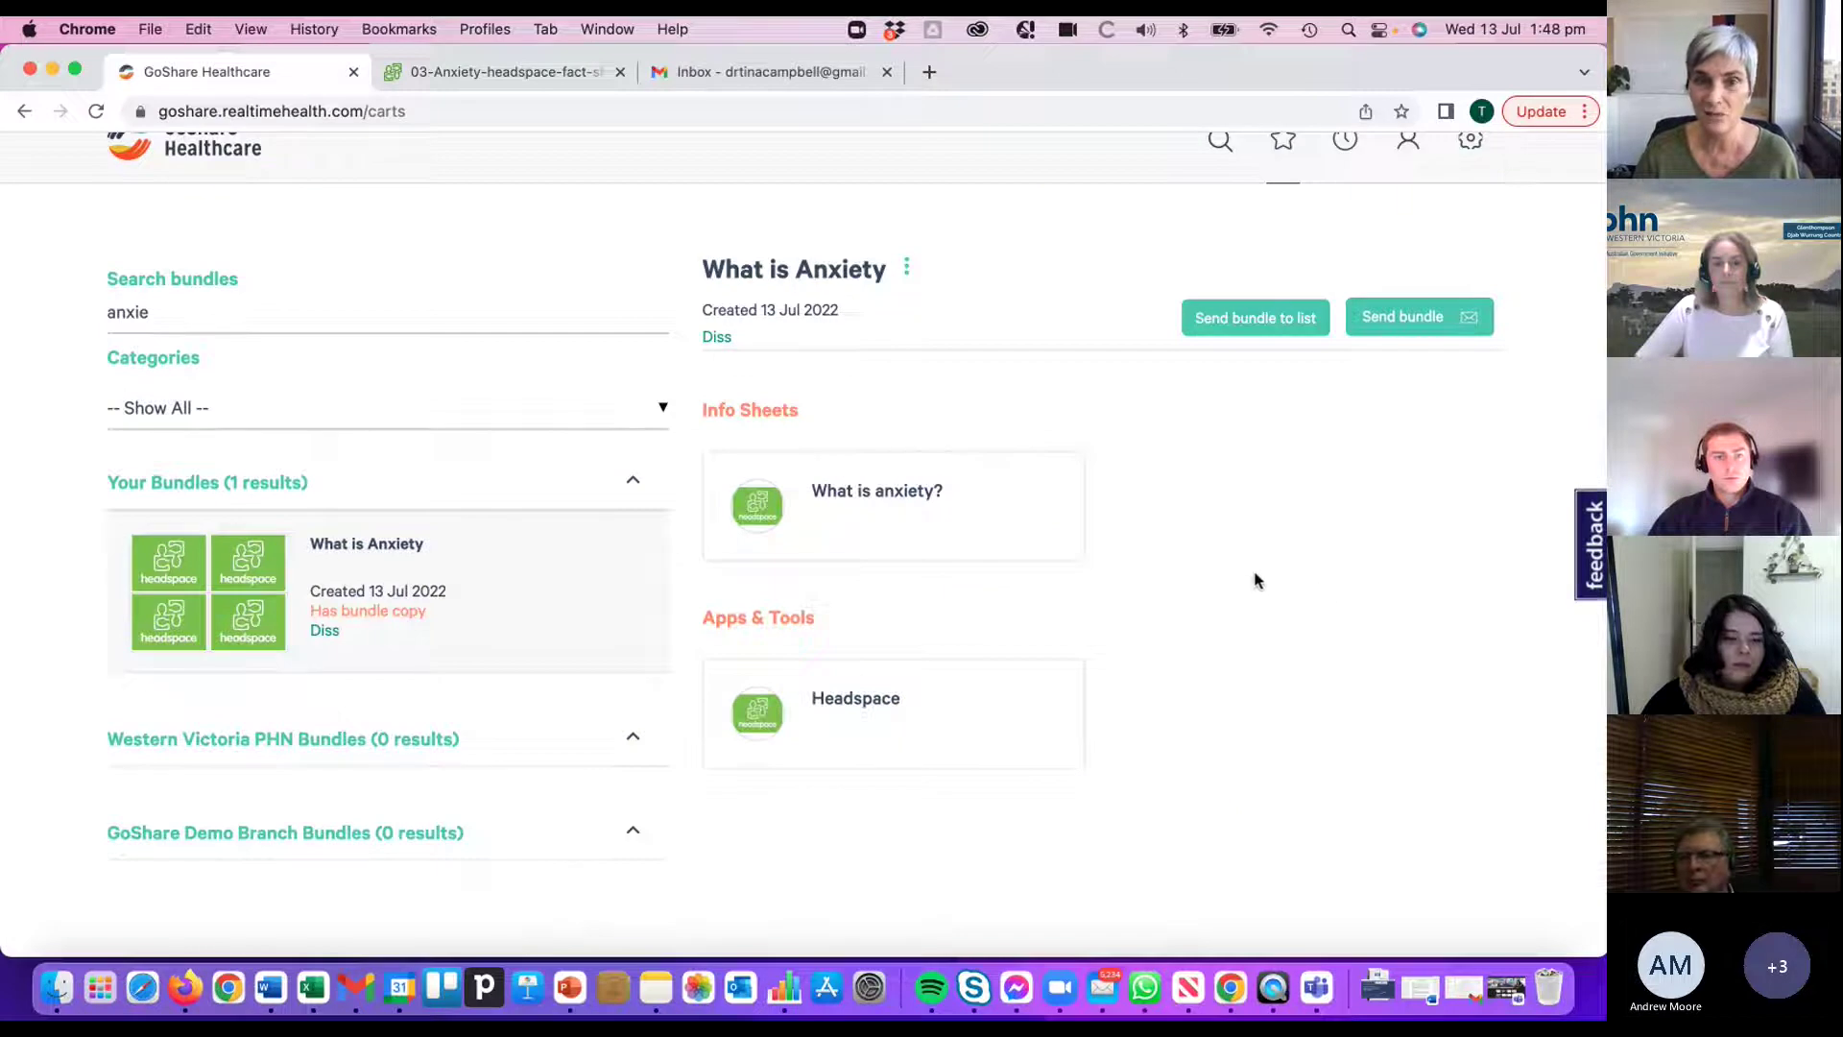
# - Open the Headspace app's website from the bundle, then return to the GoShare bundle tab
pyautogui.click(887, 709)
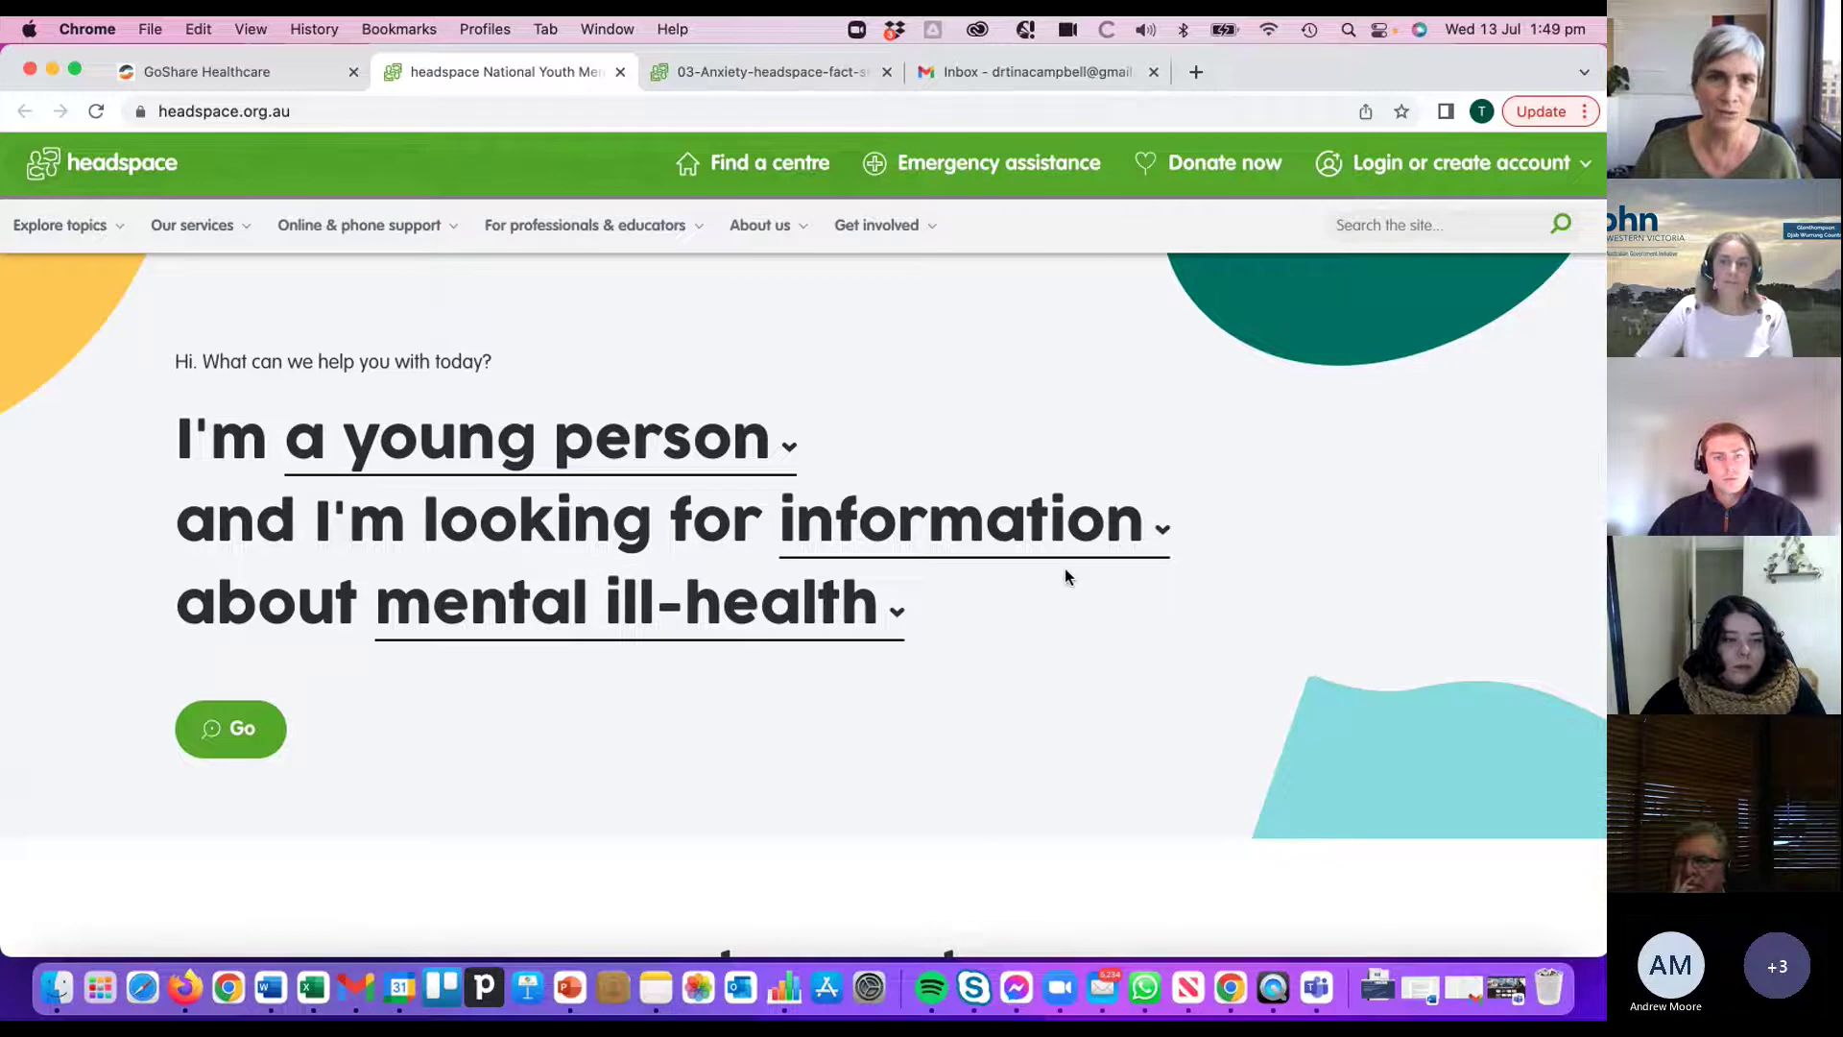
pyautogui.click(261, 72)
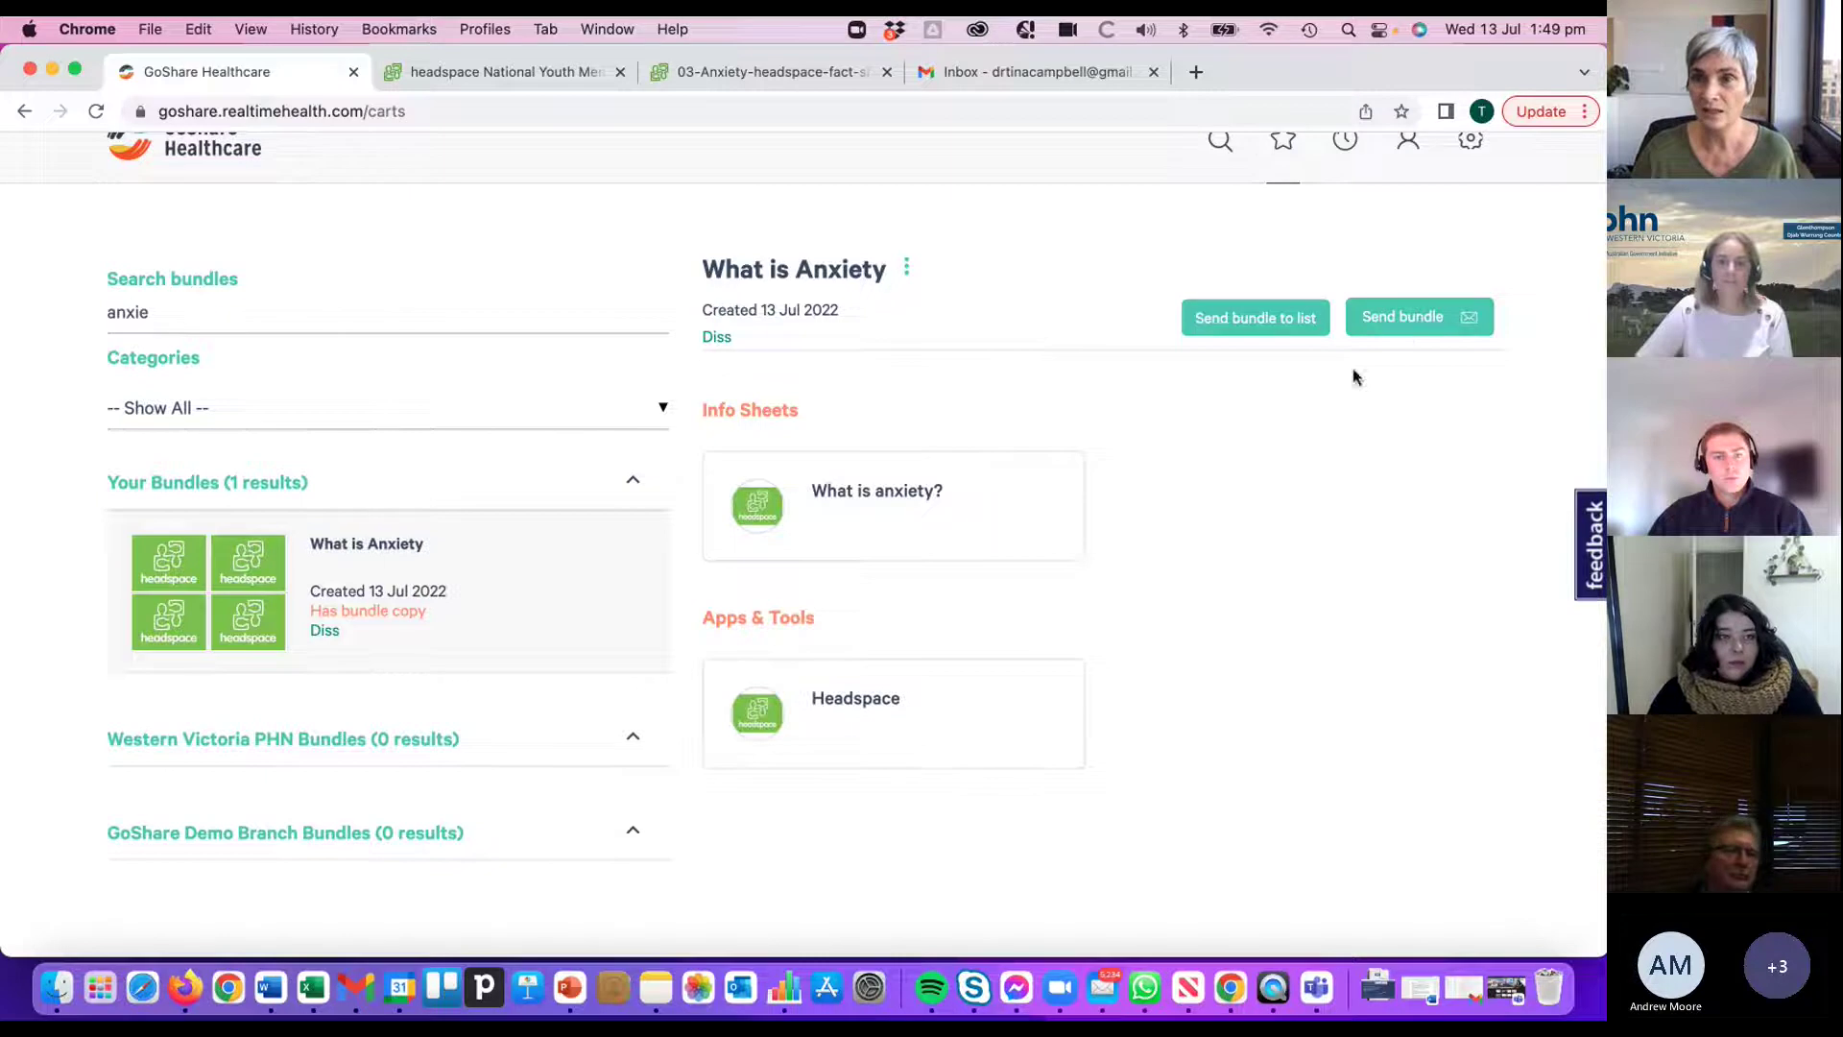
# - Start sending the What is Anxiety bundle and open blank fields for a new recipient
pyautogui.click(1407, 318)
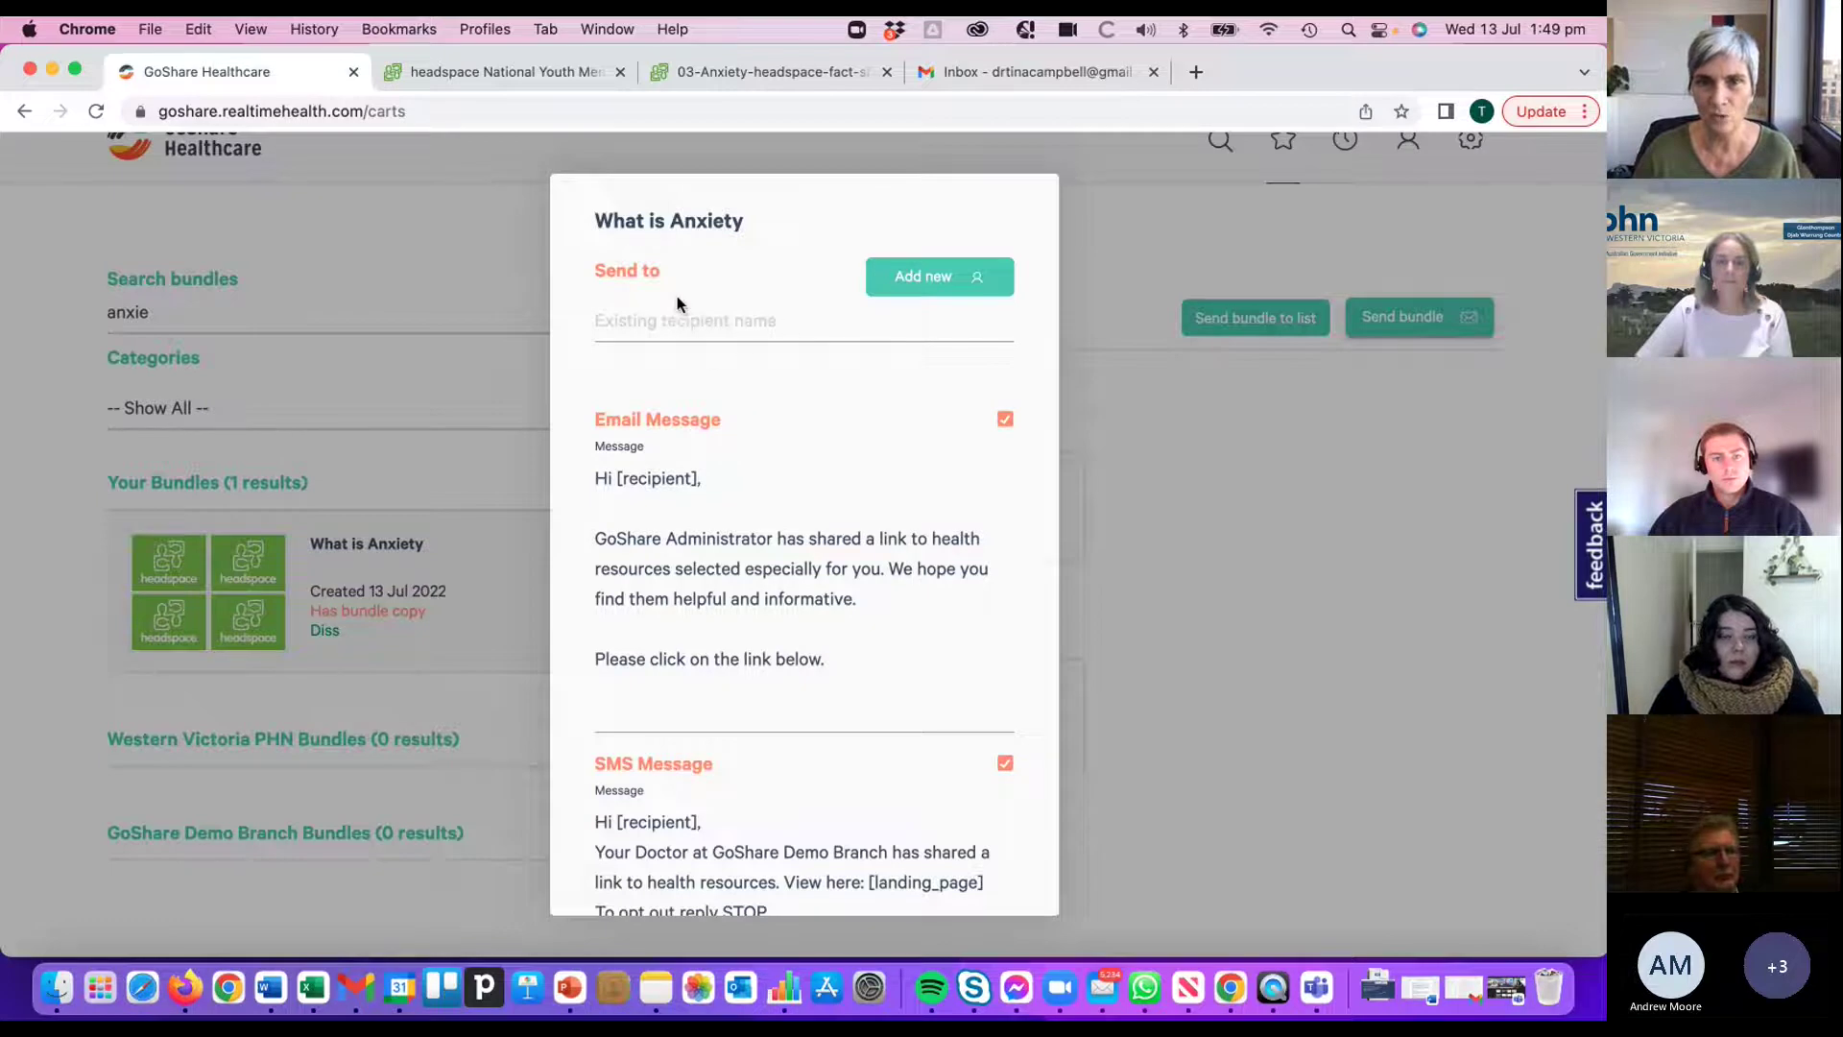
pyautogui.click(917, 281)
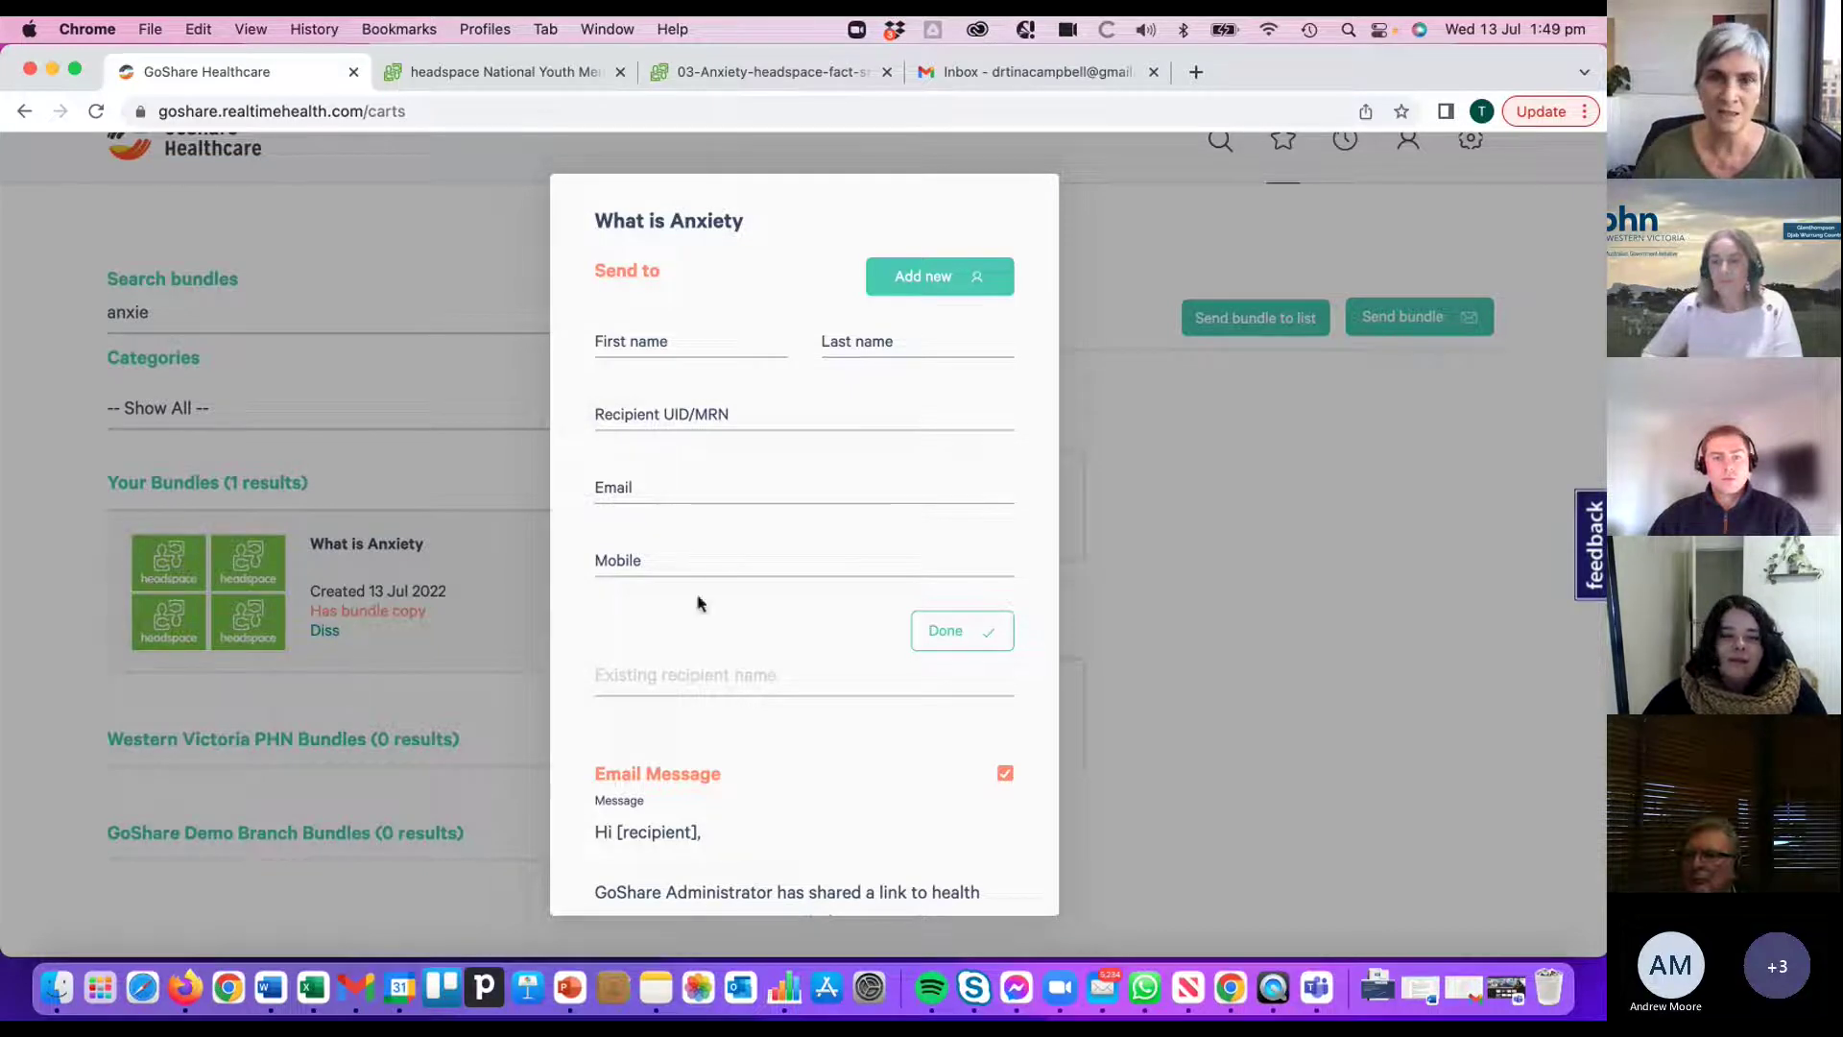
# - Save a new recipient with their first name, surname and mobile number to the send list
pyautogui.click(665, 342)
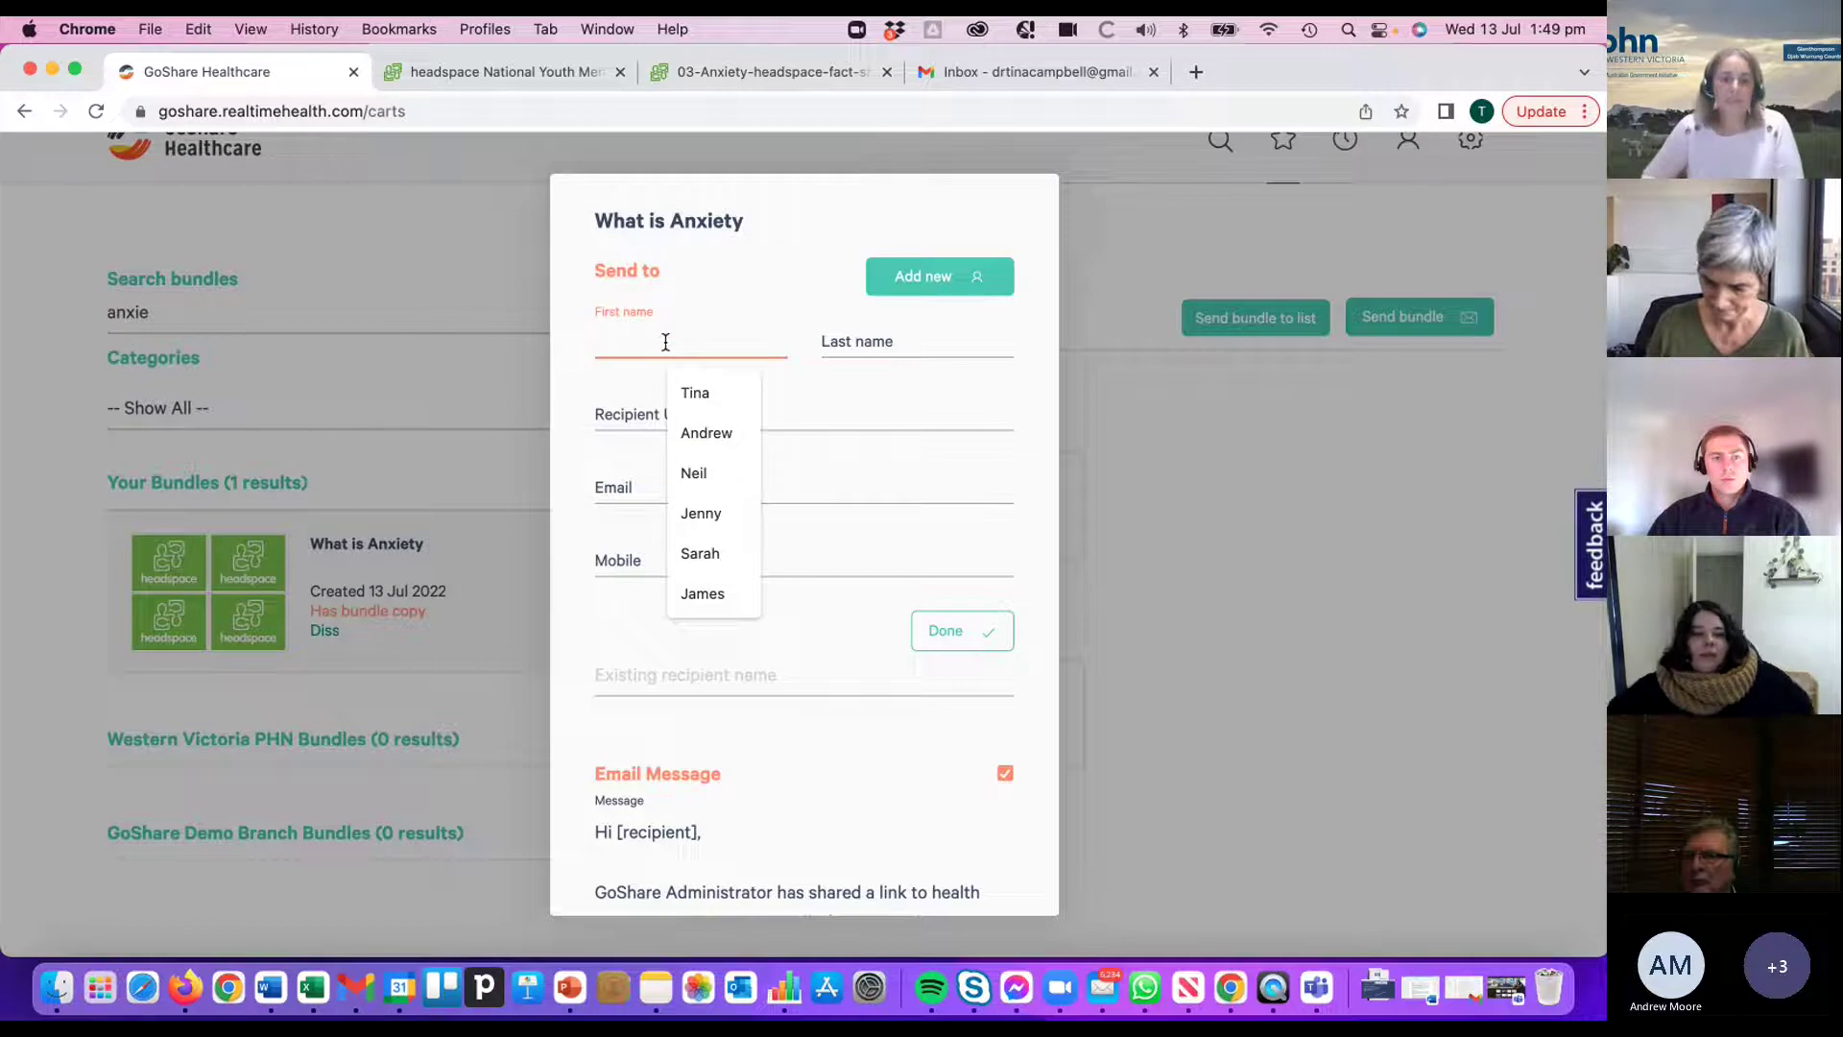
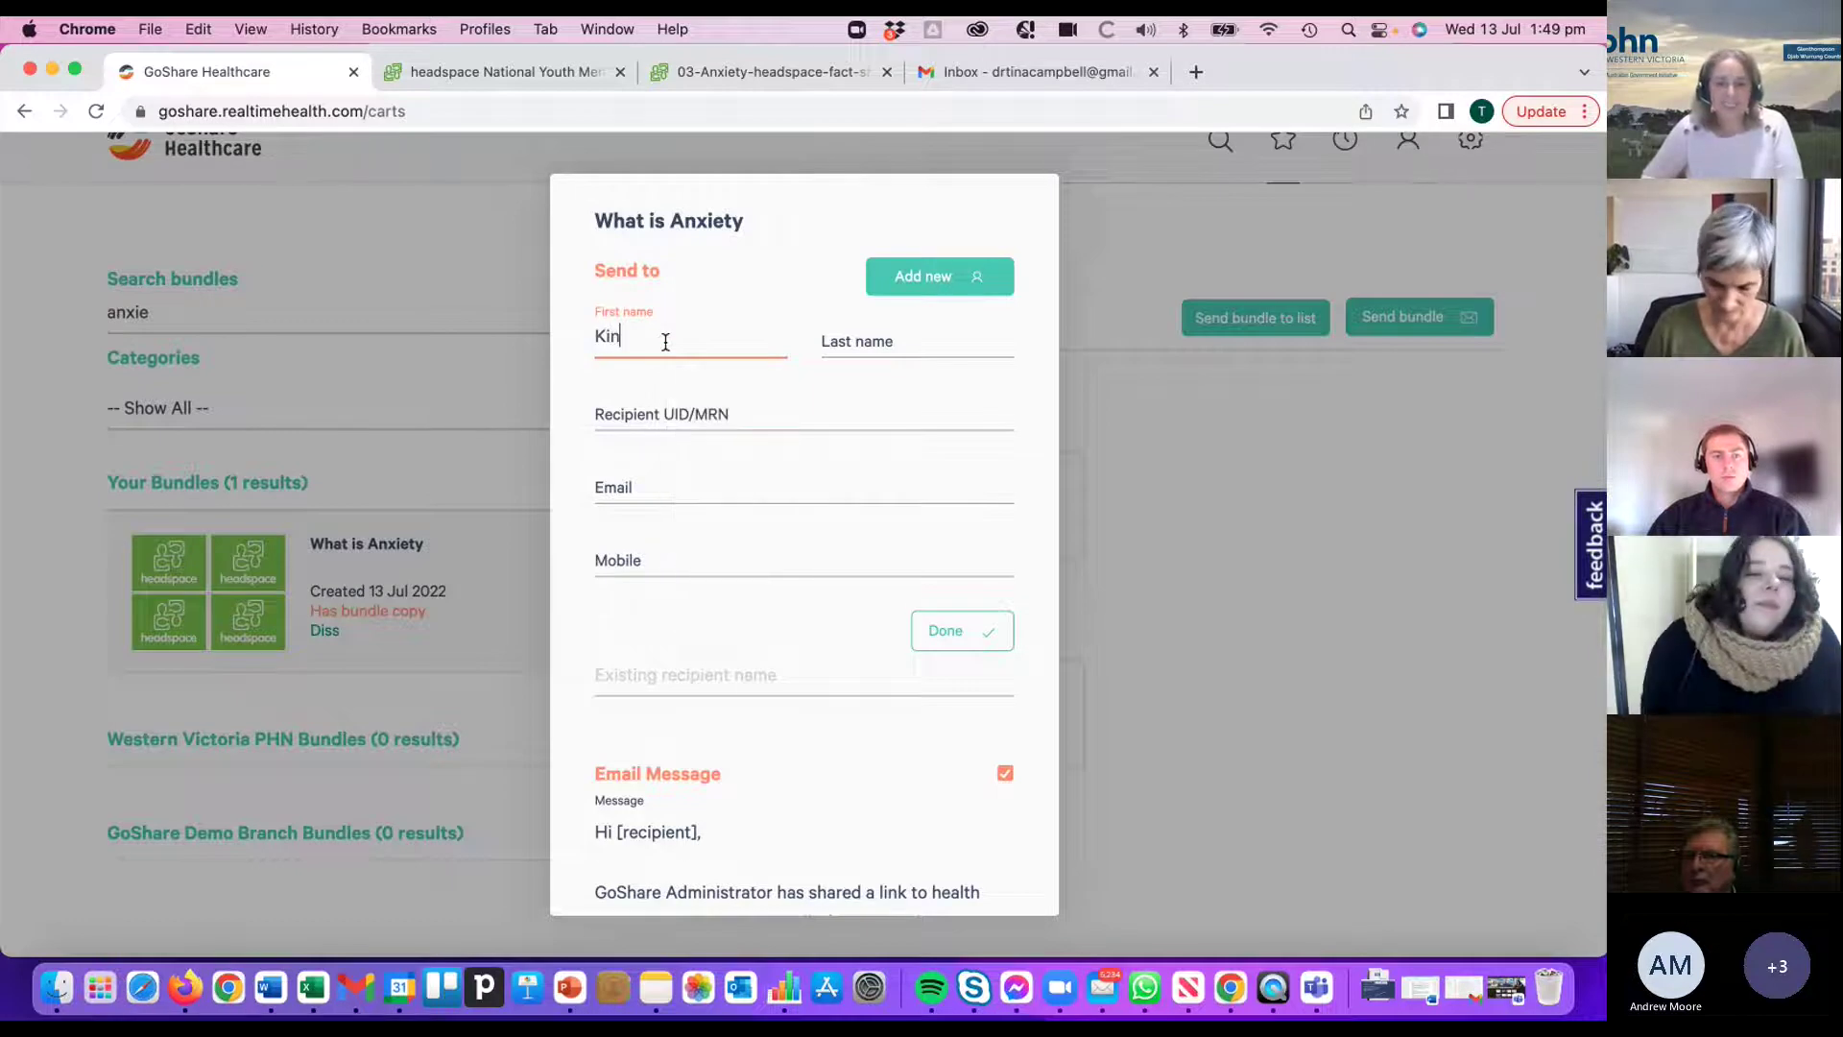
pyautogui.click(839, 344)
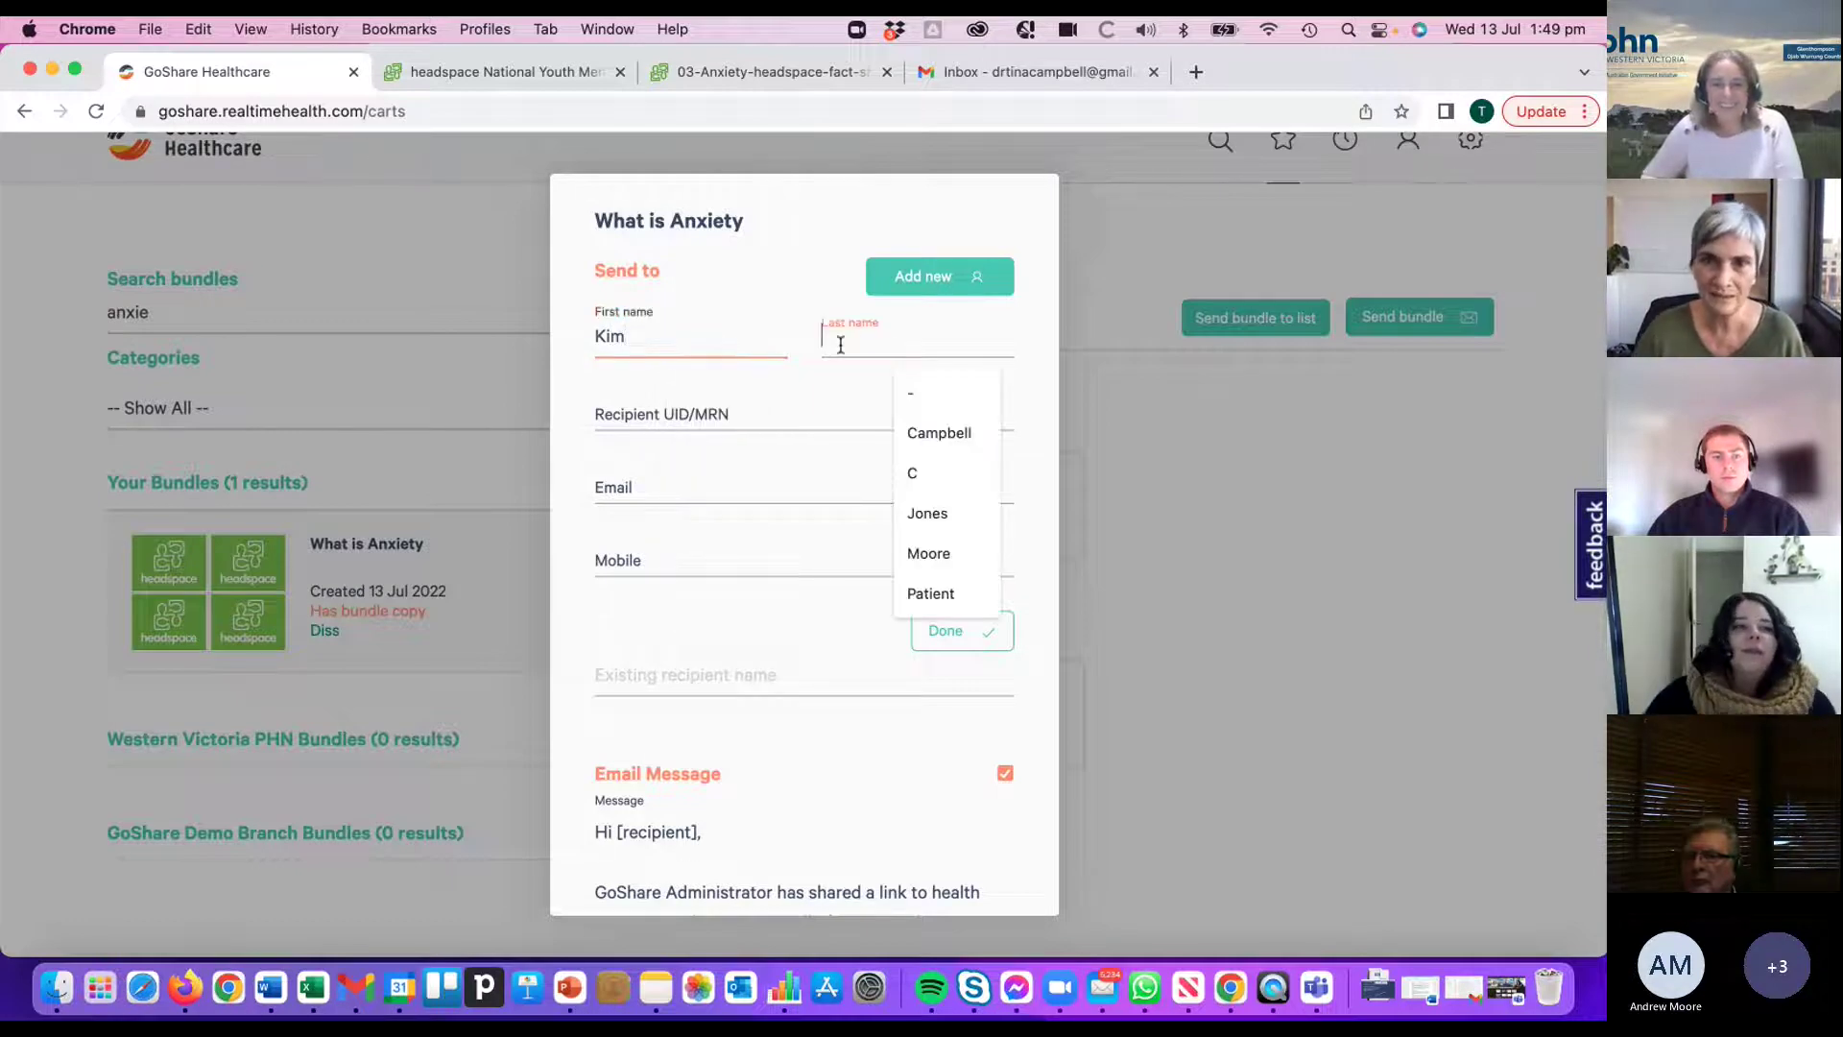
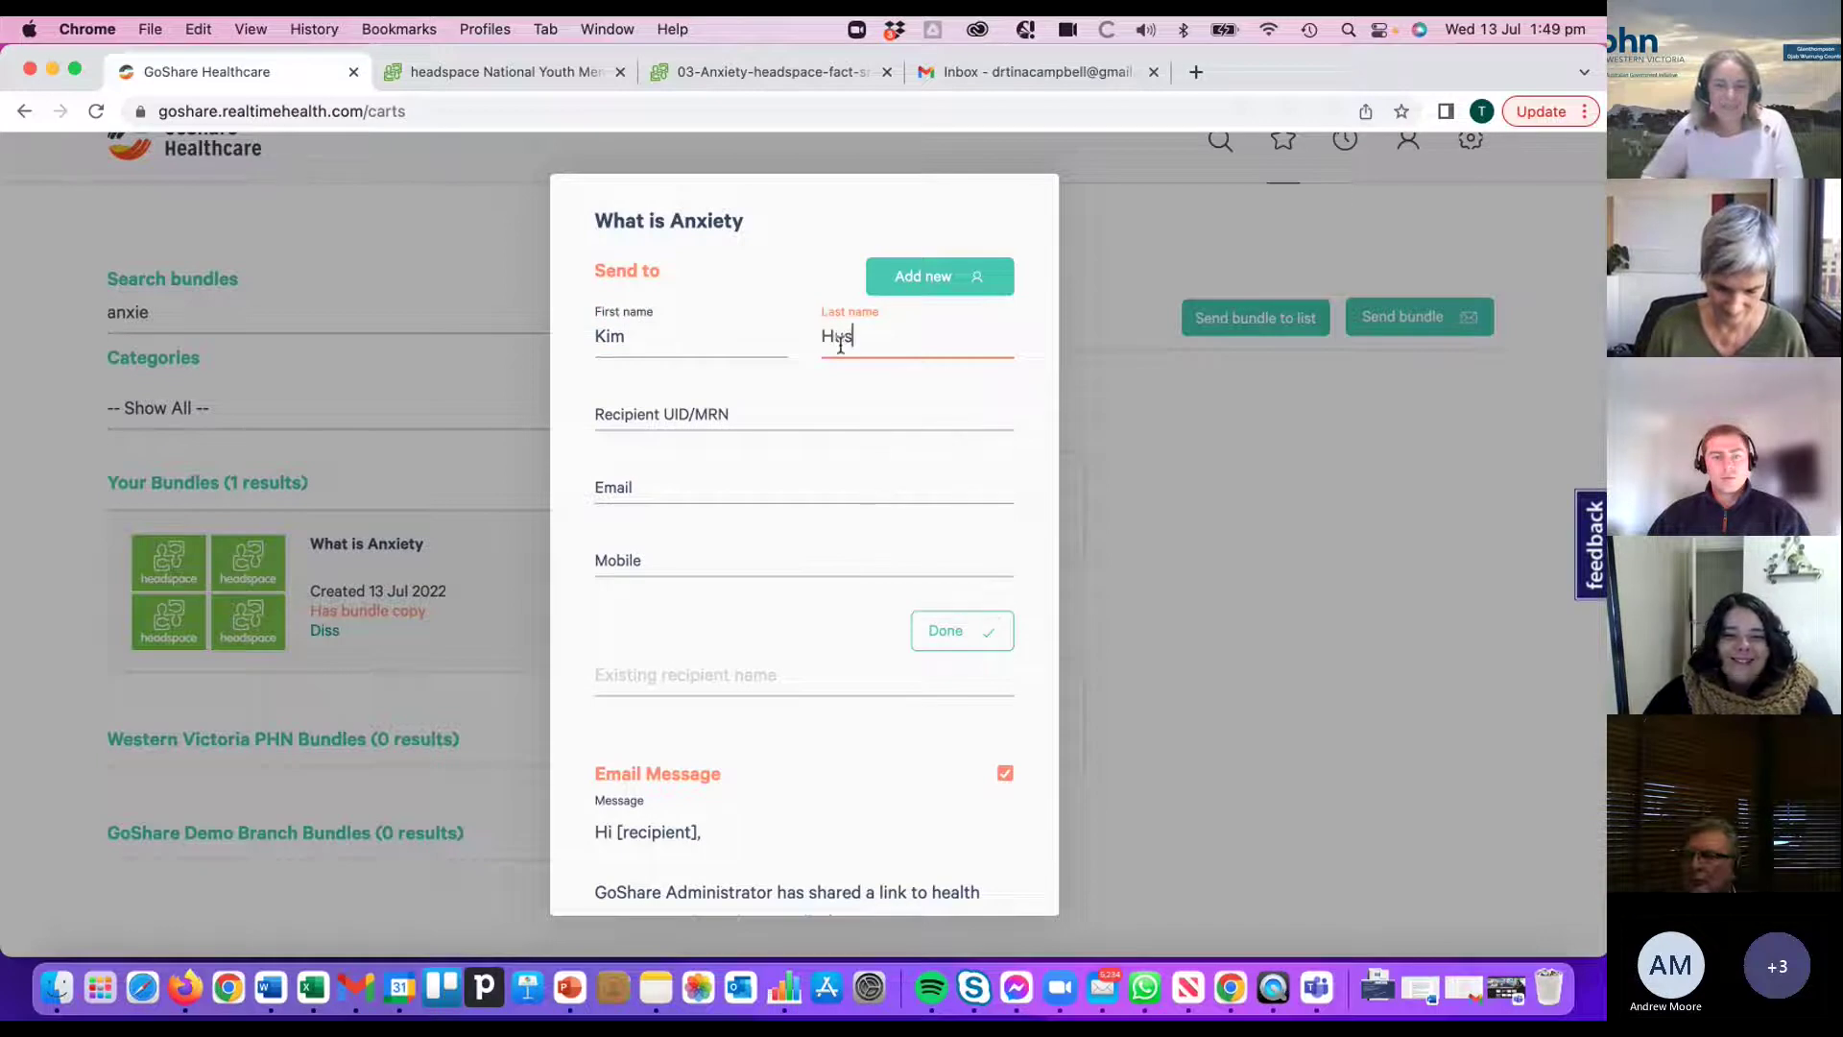
pyautogui.click(650, 565)
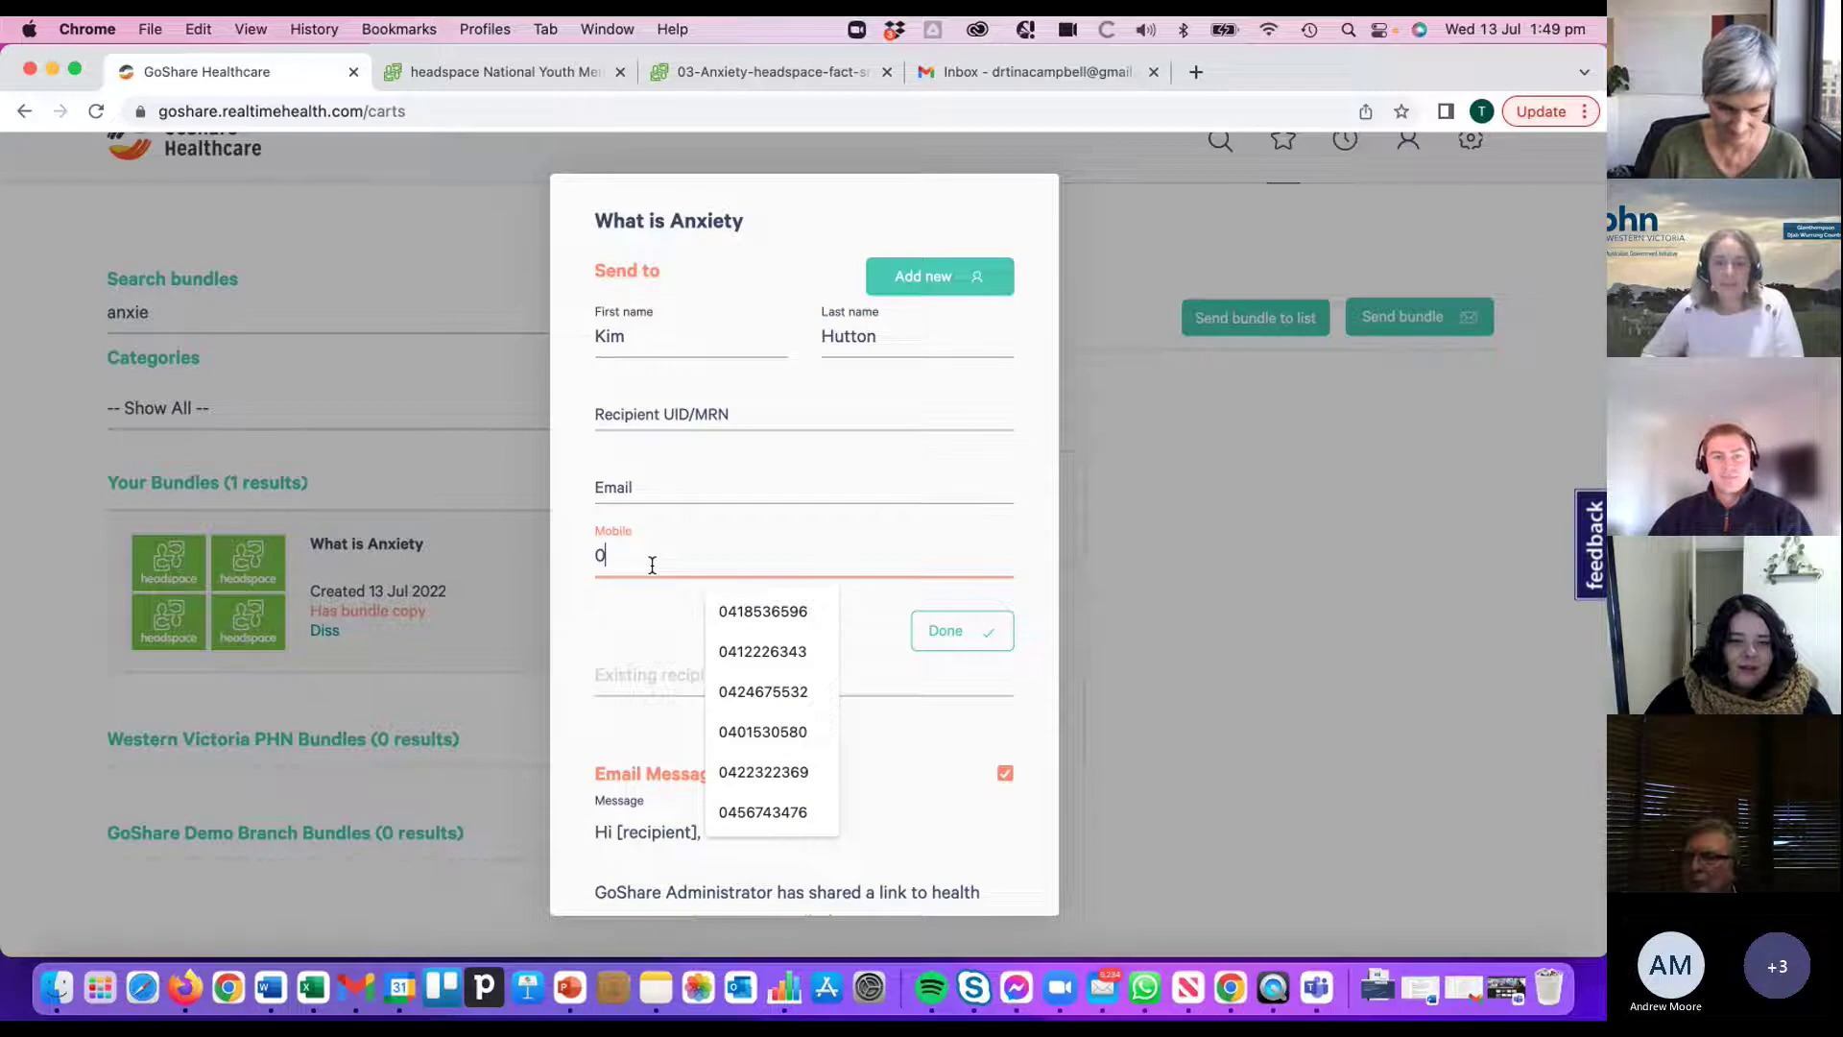
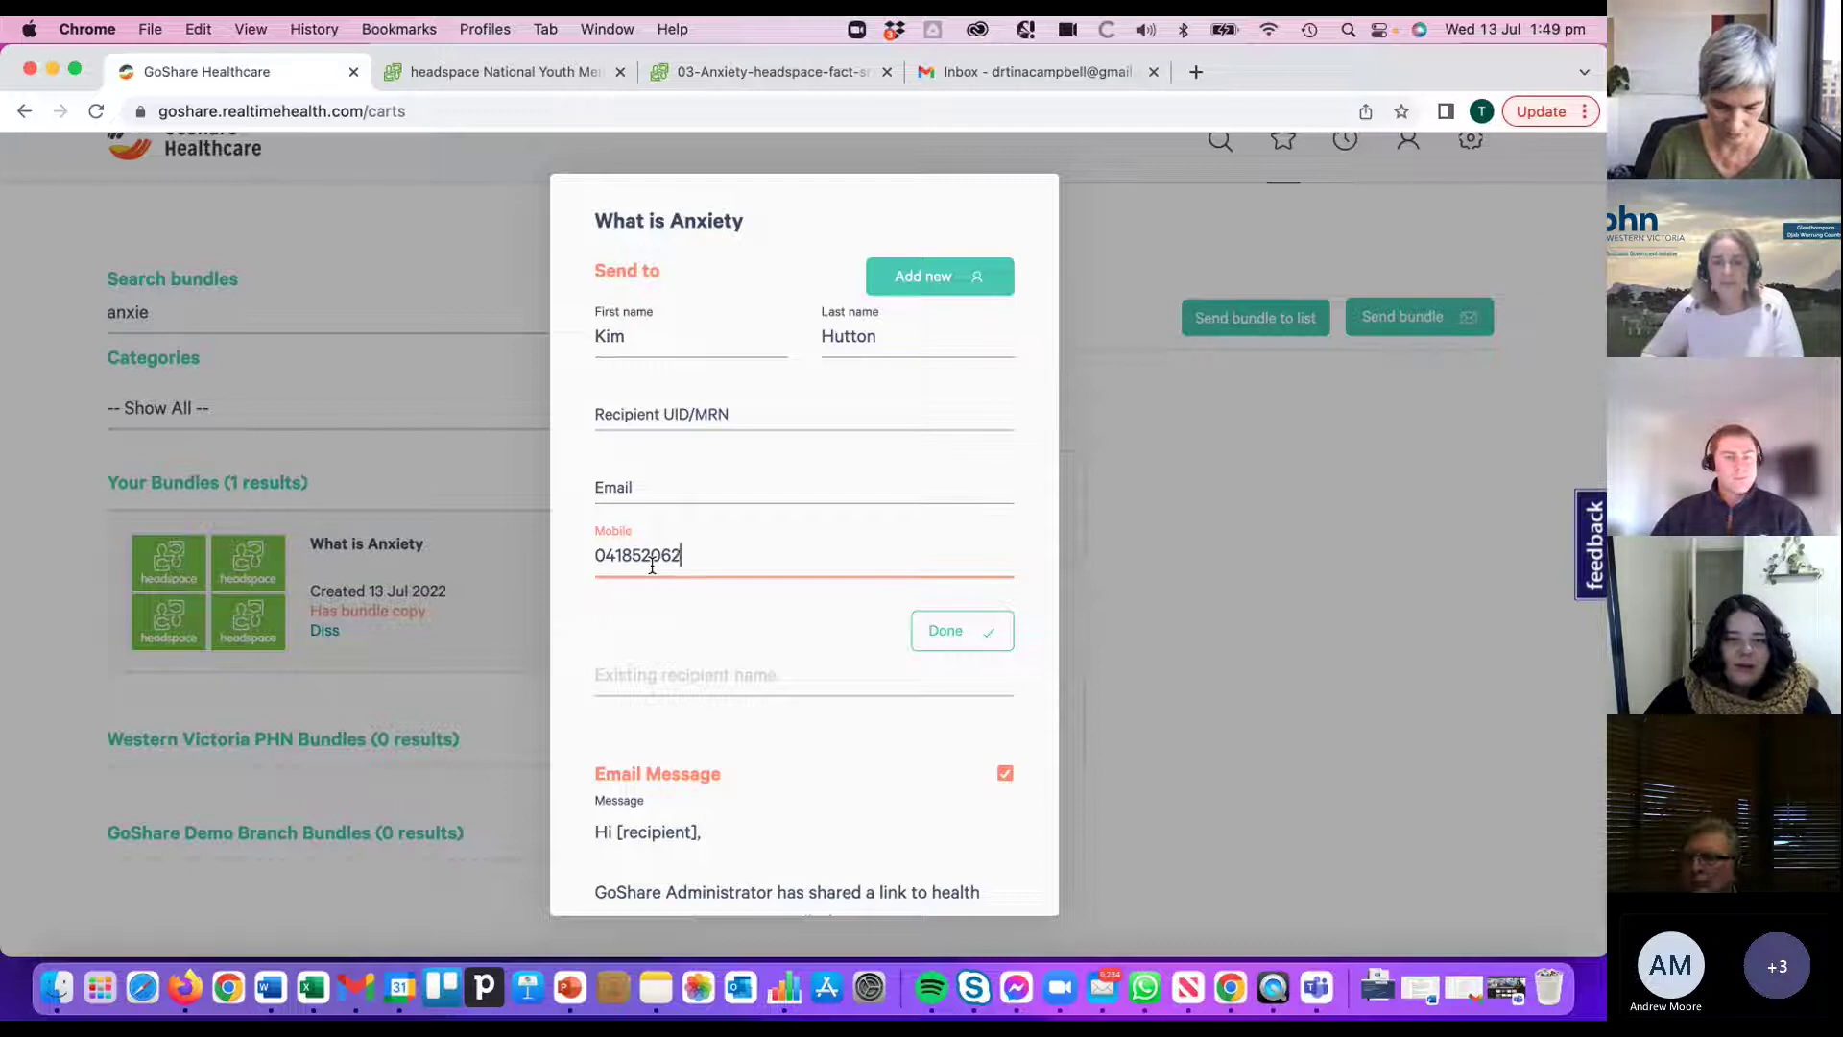
pyautogui.click(935, 633)
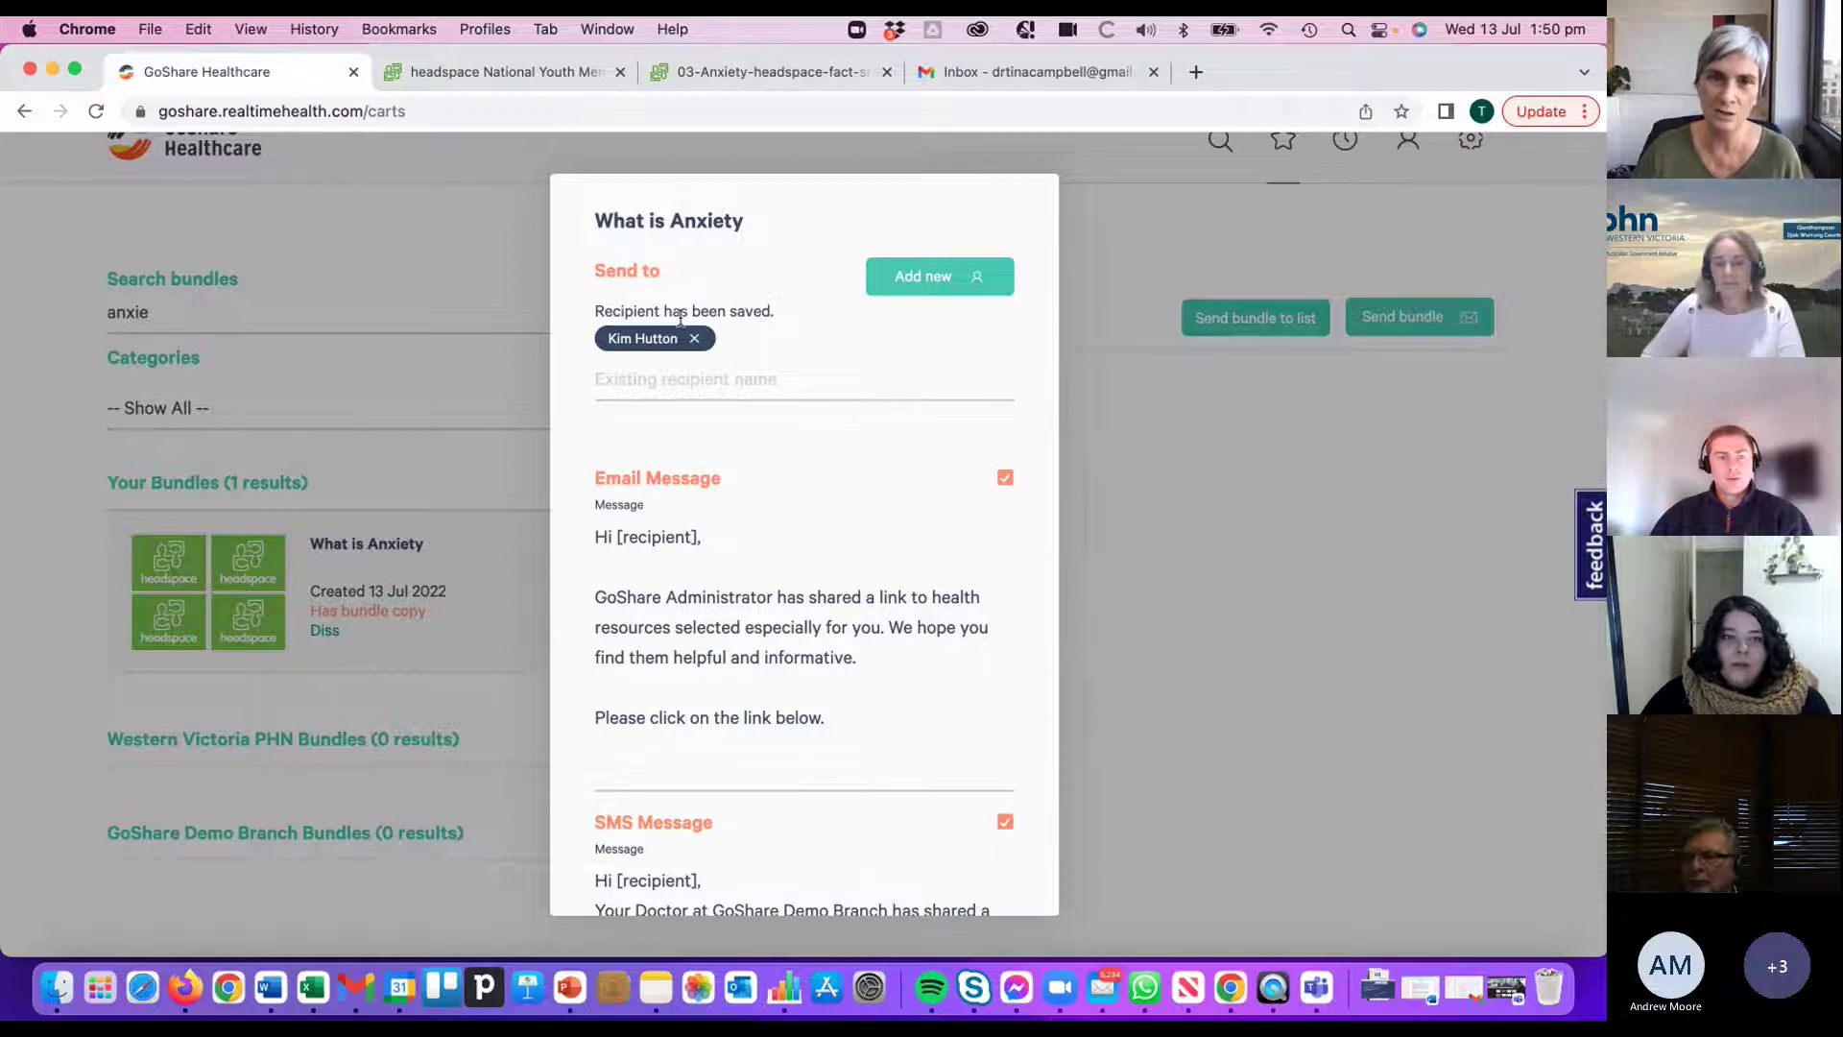
# - Search the Existing recipient field by name and add the matching contact as a second recipient
pyautogui.moveTo(650, 338)
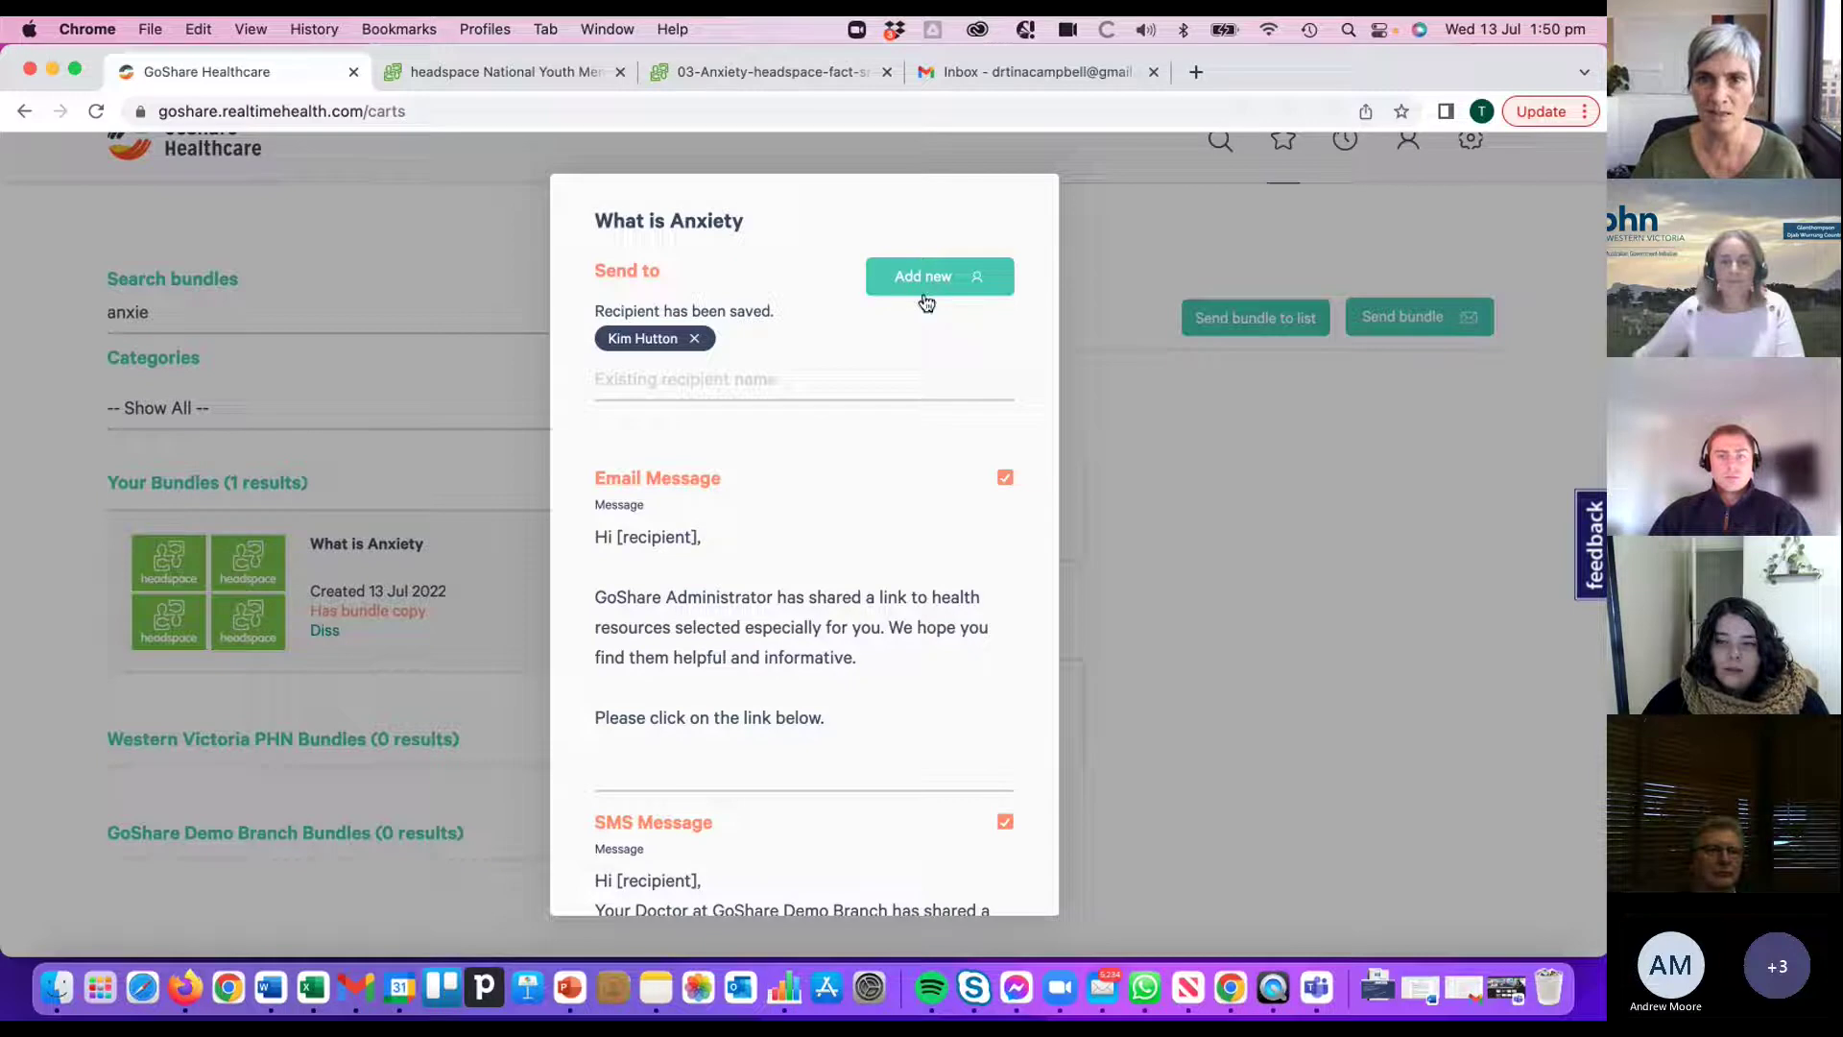
pyautogui.click(781, 372)
pyautogui.write('dr')
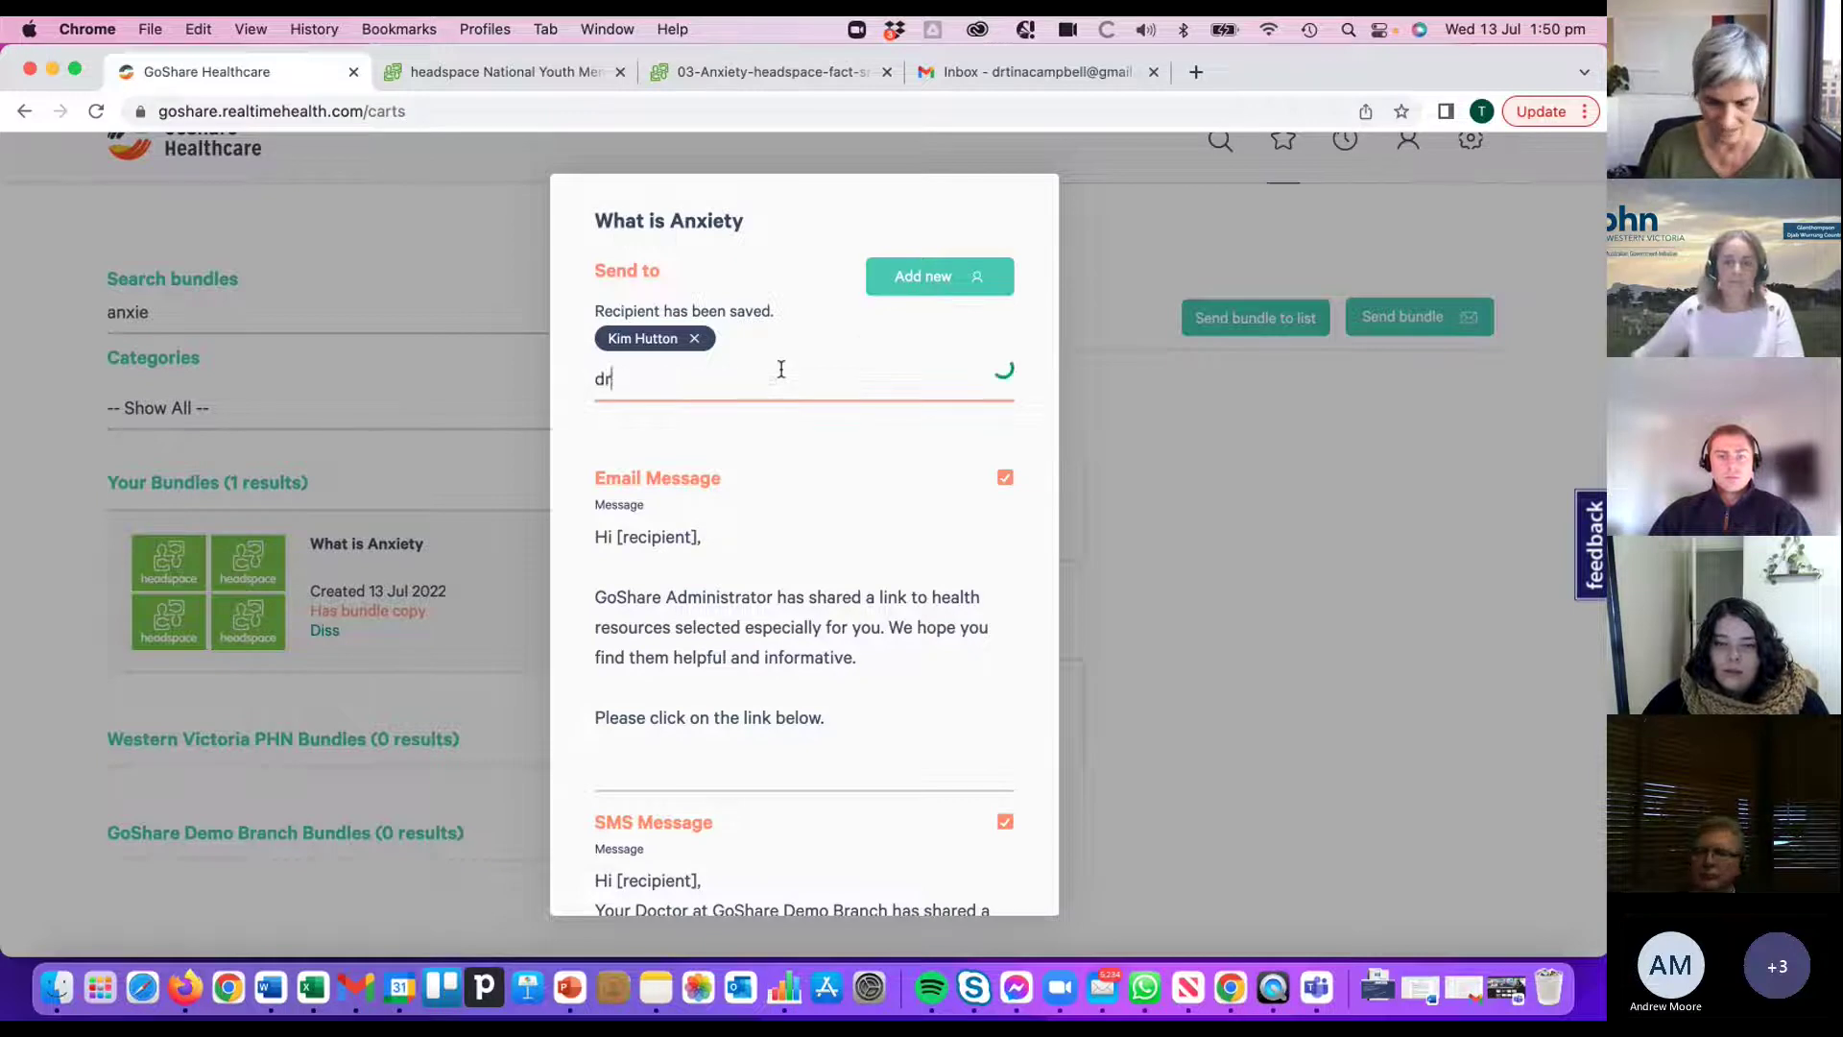
pyautogui.write('tina')
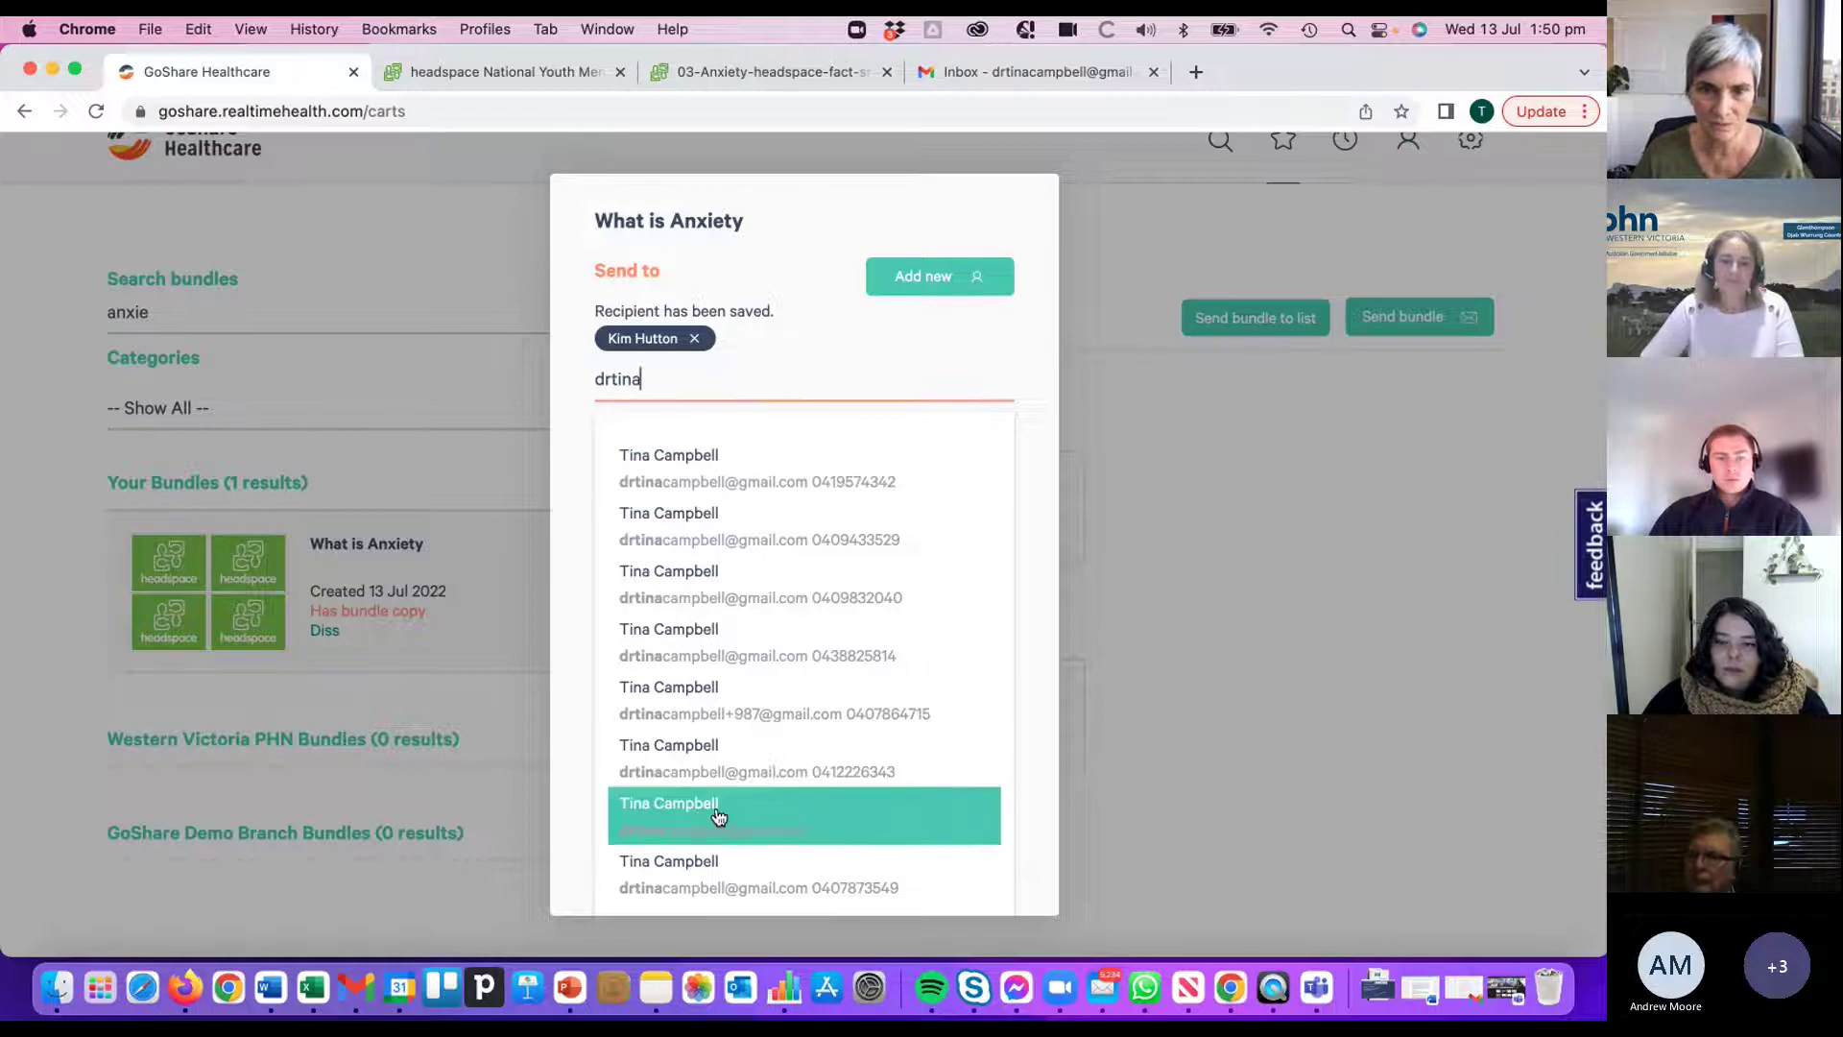
pyautogui.click(919, 337)
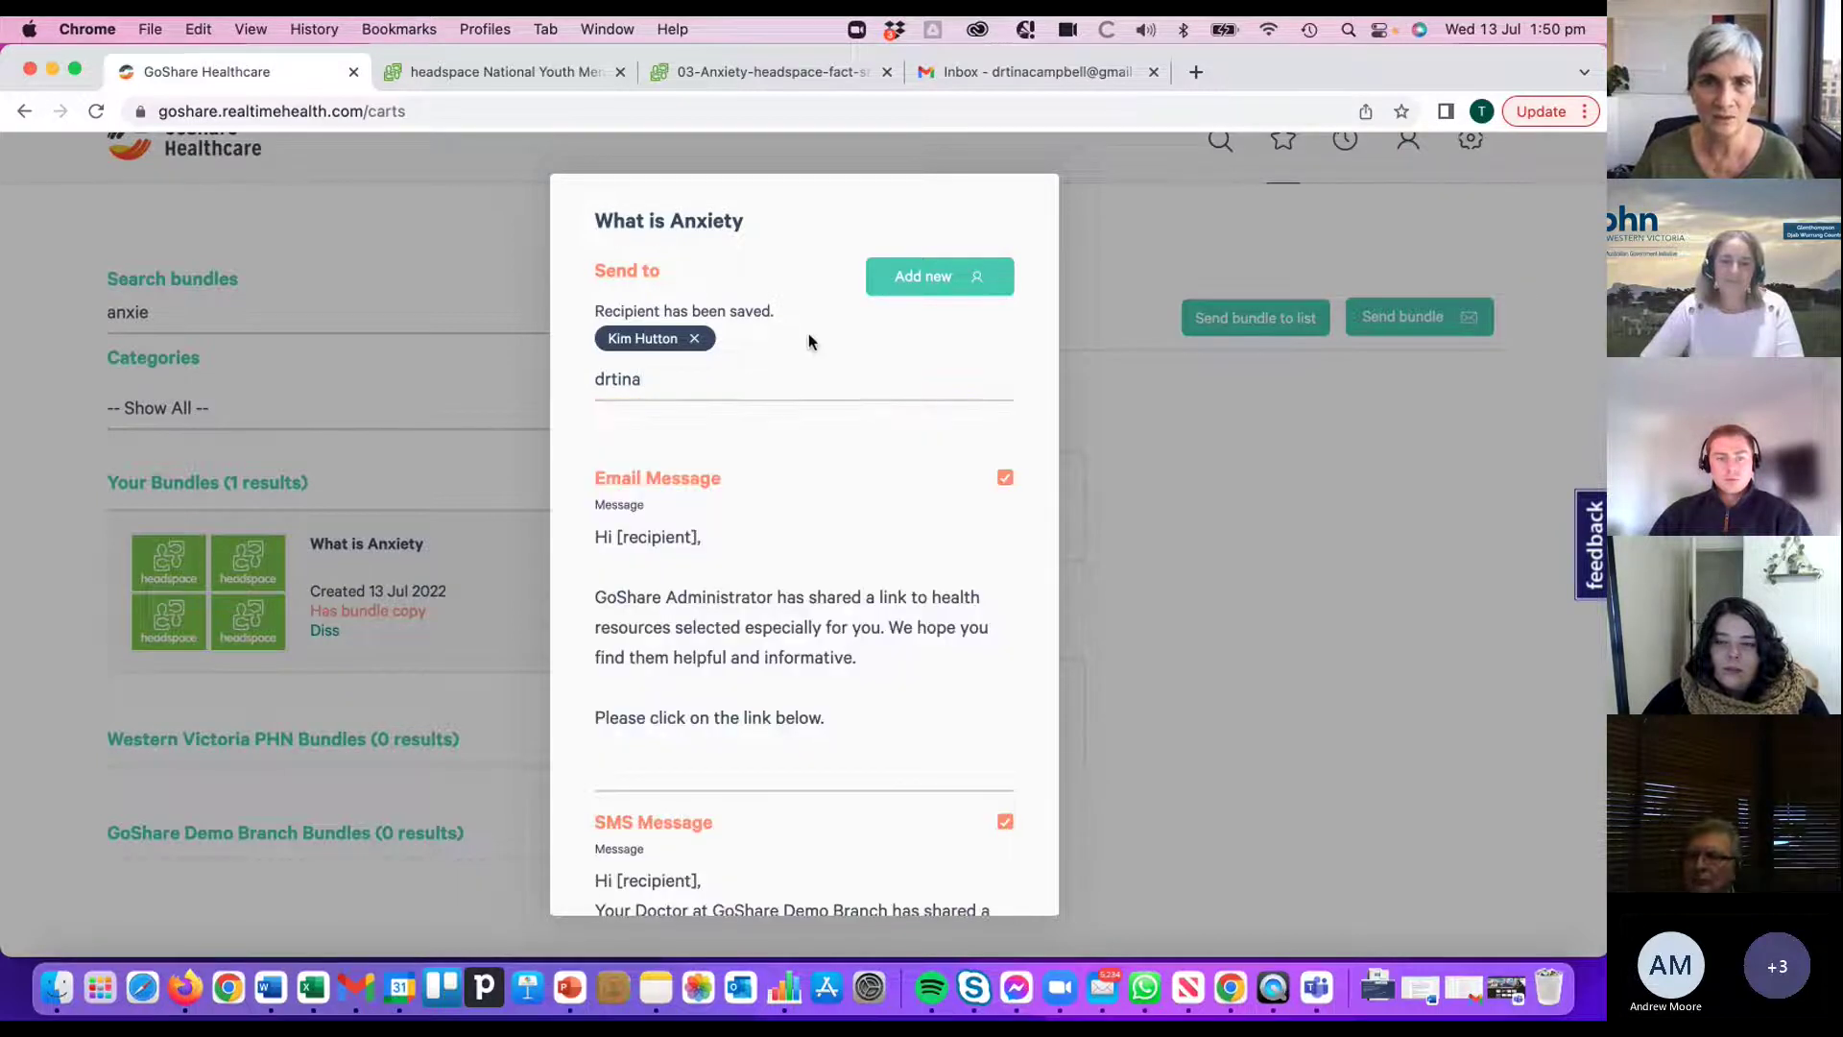
pyautogui.click(664, 380)
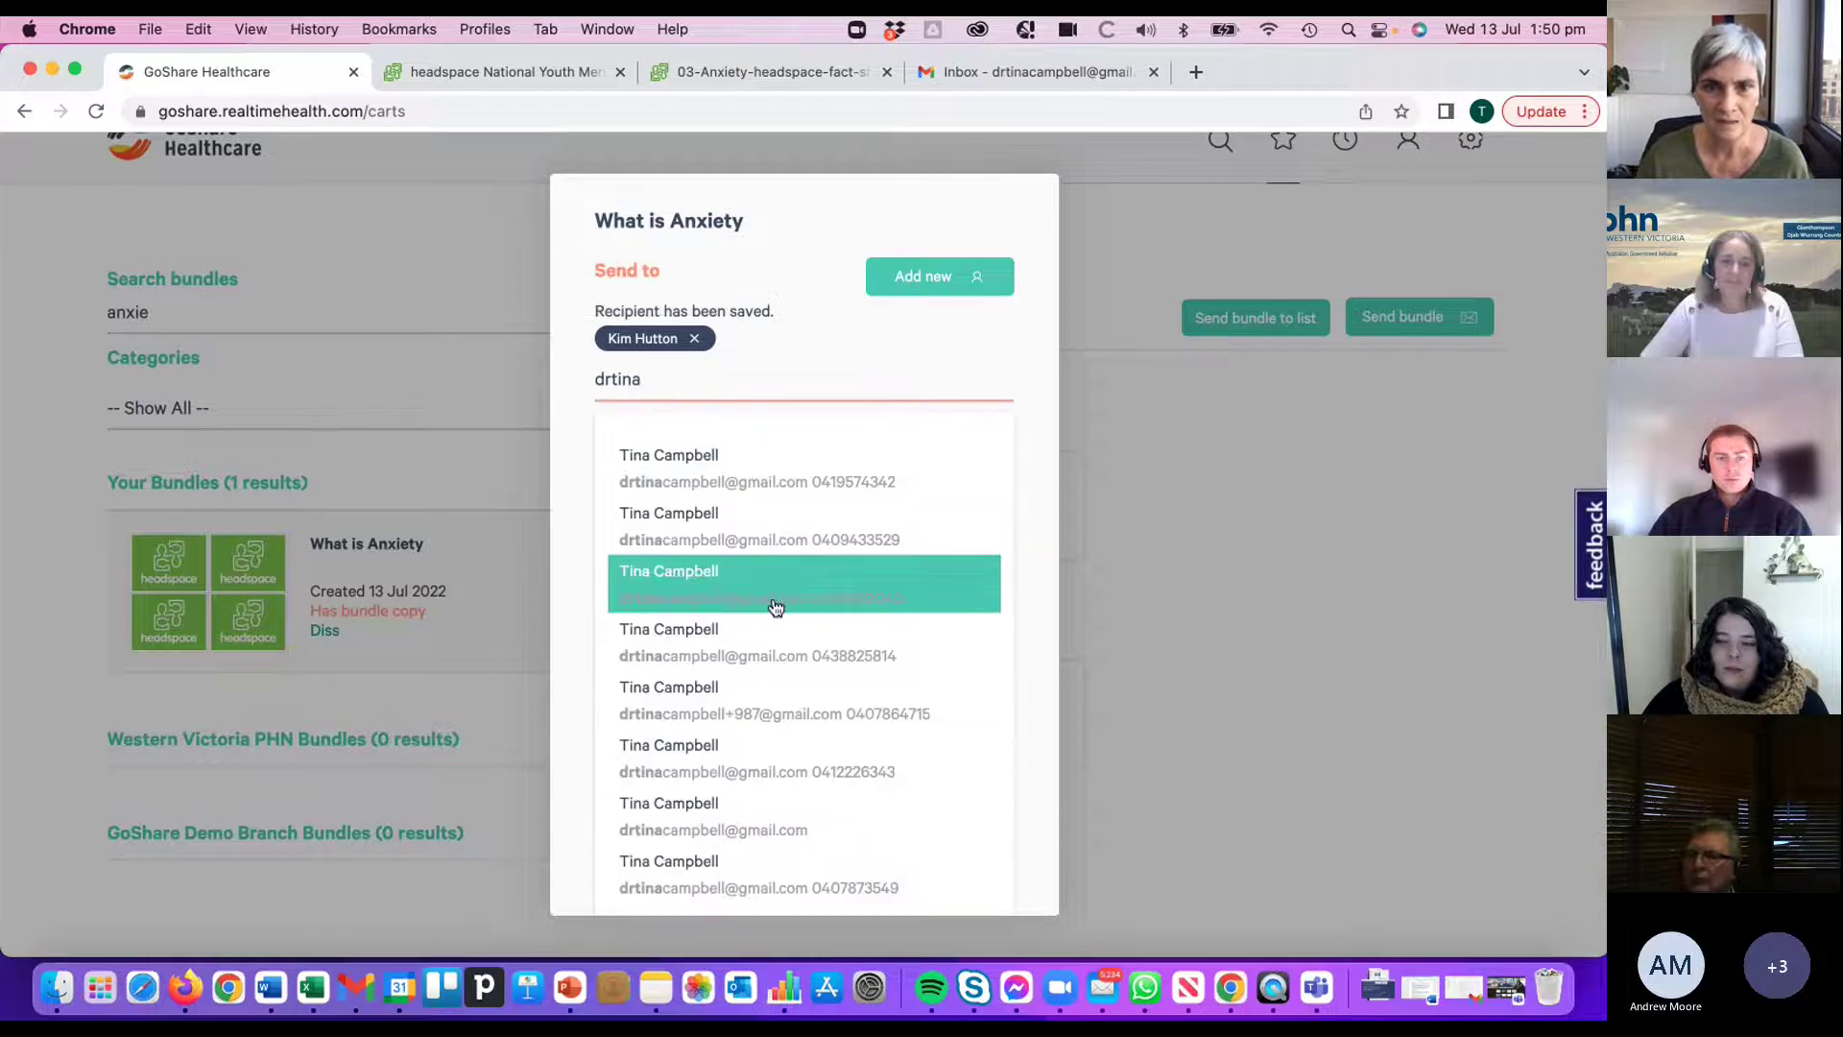
pyautogui.click(742, 833)
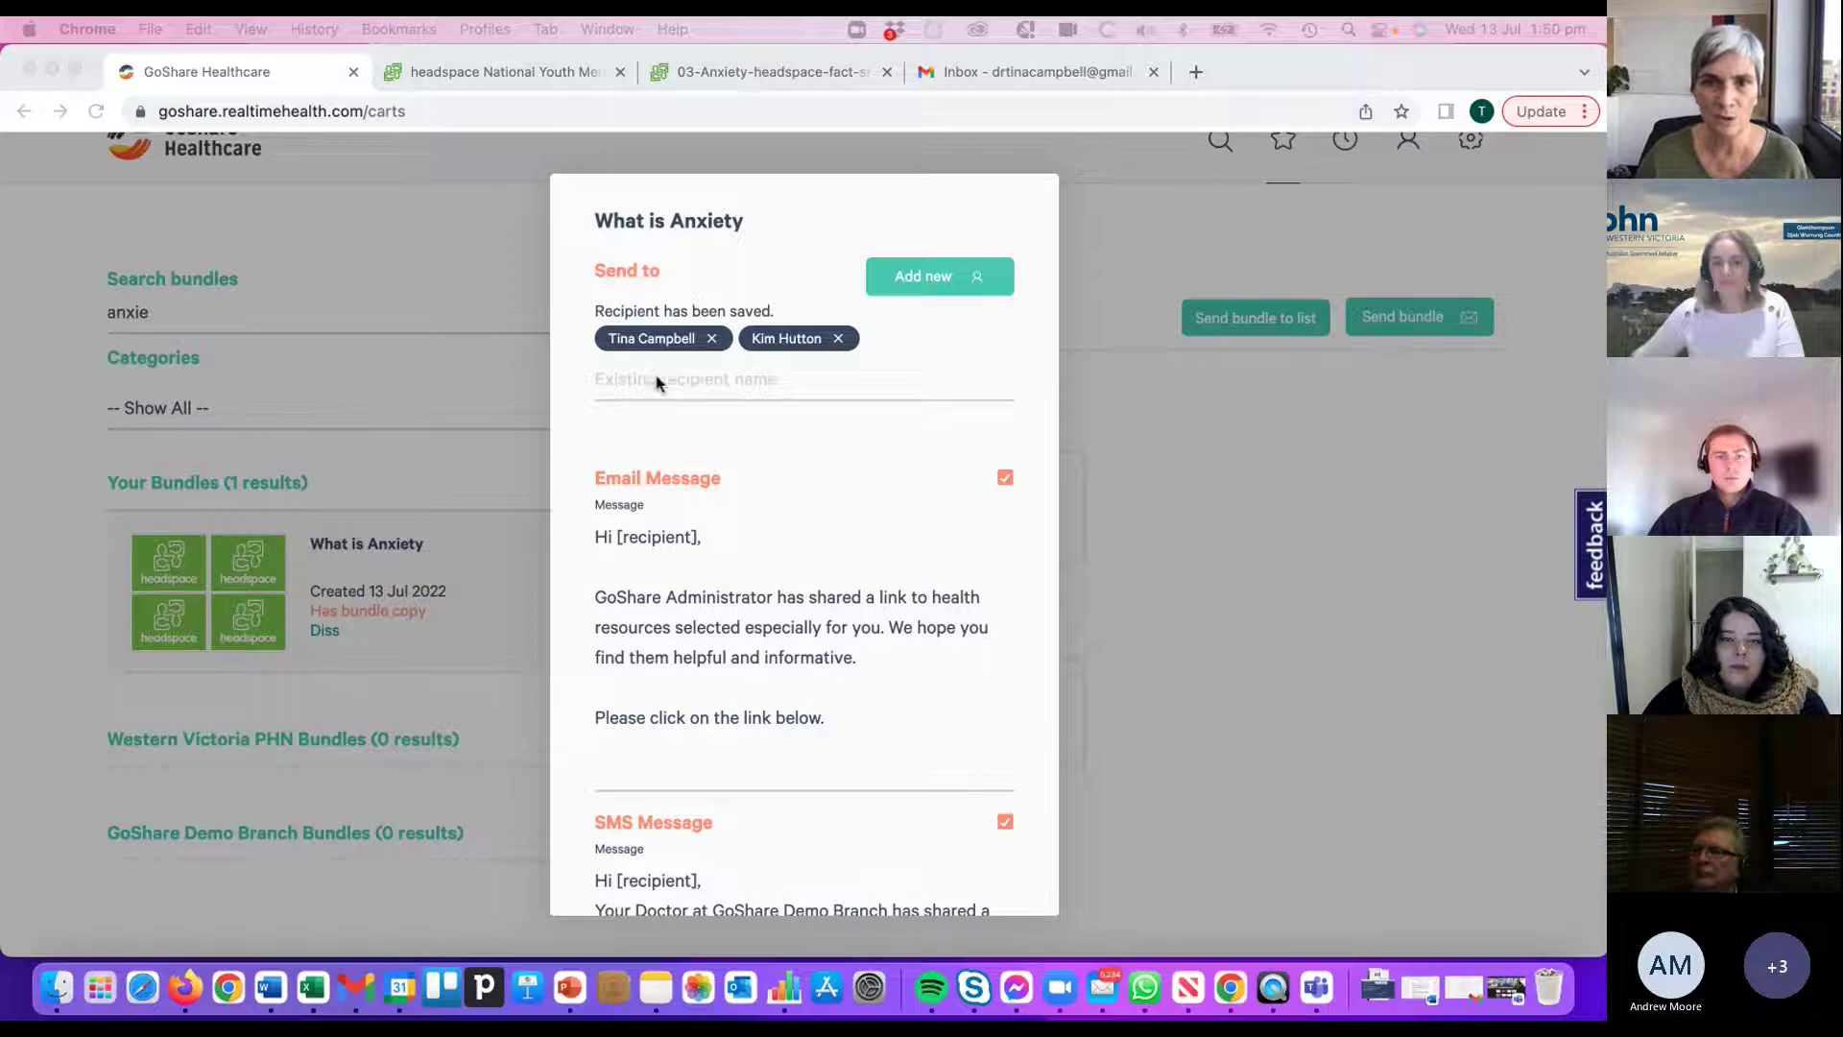
pyautogui.scroll(-1, 790, 515)
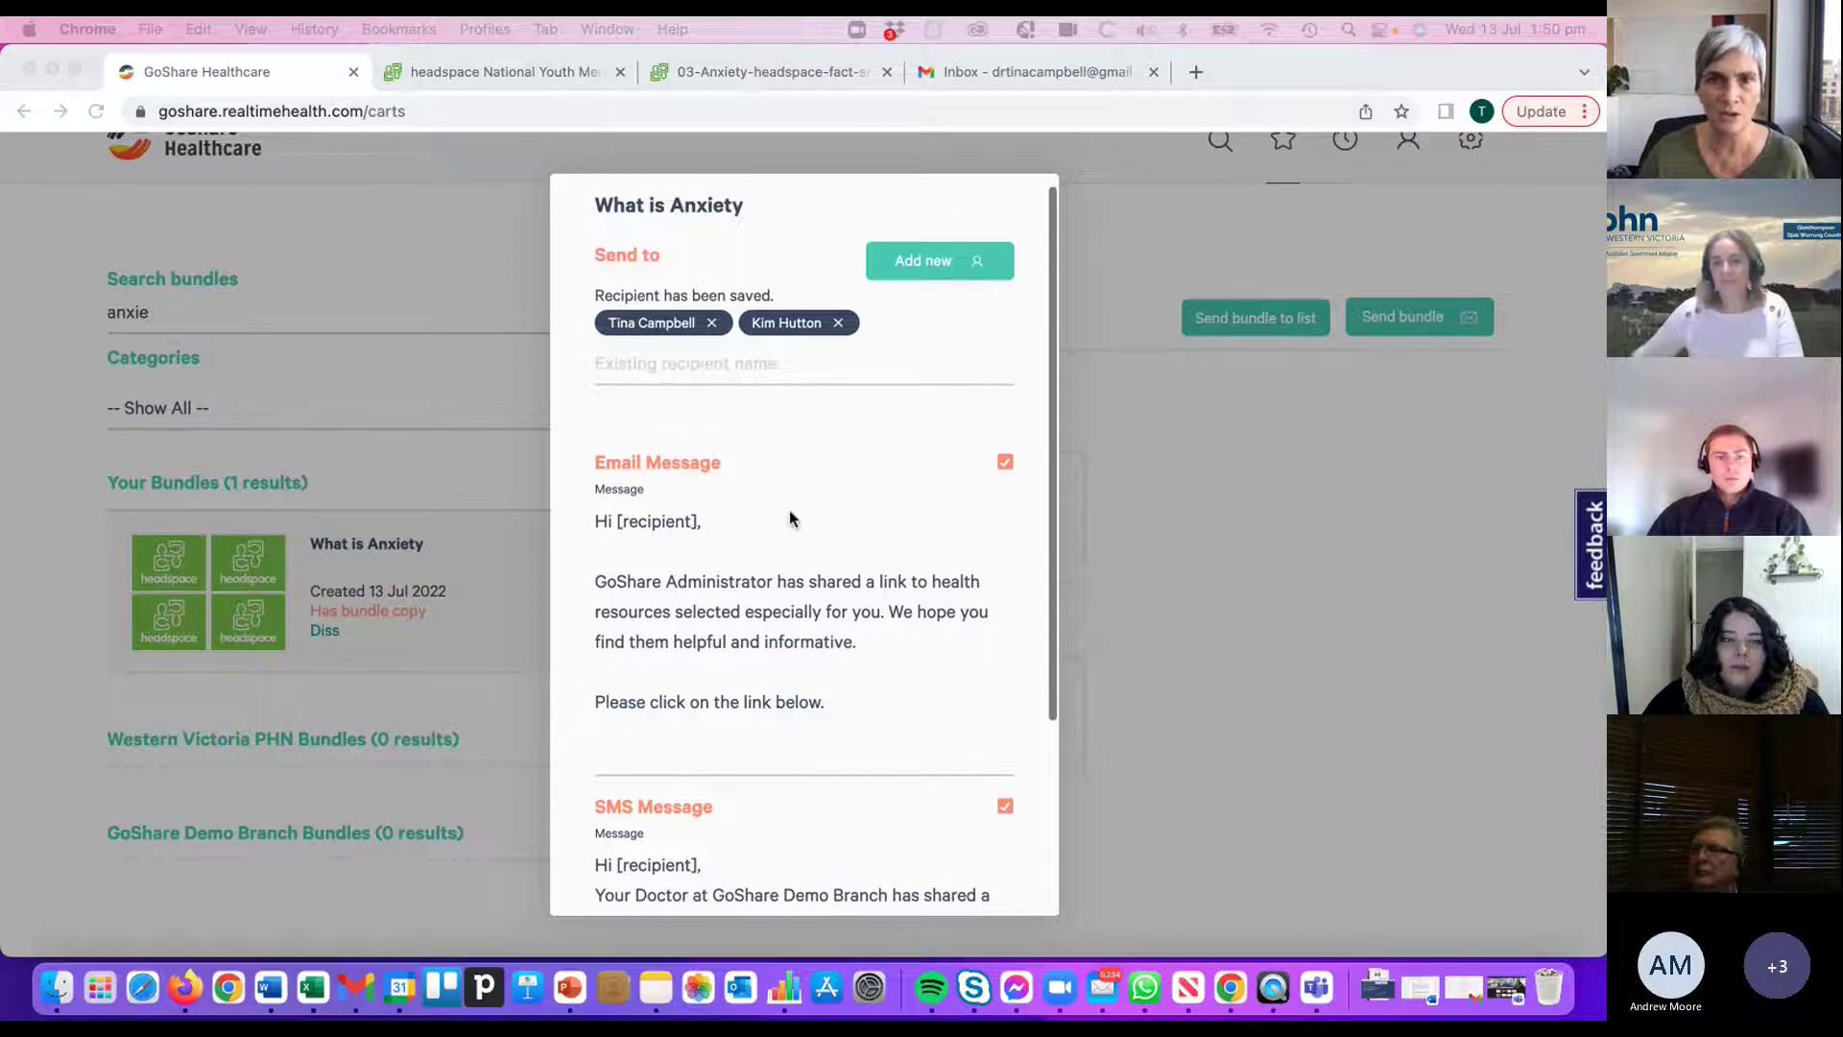
pyautogui.scroll(-3, 790, 519)
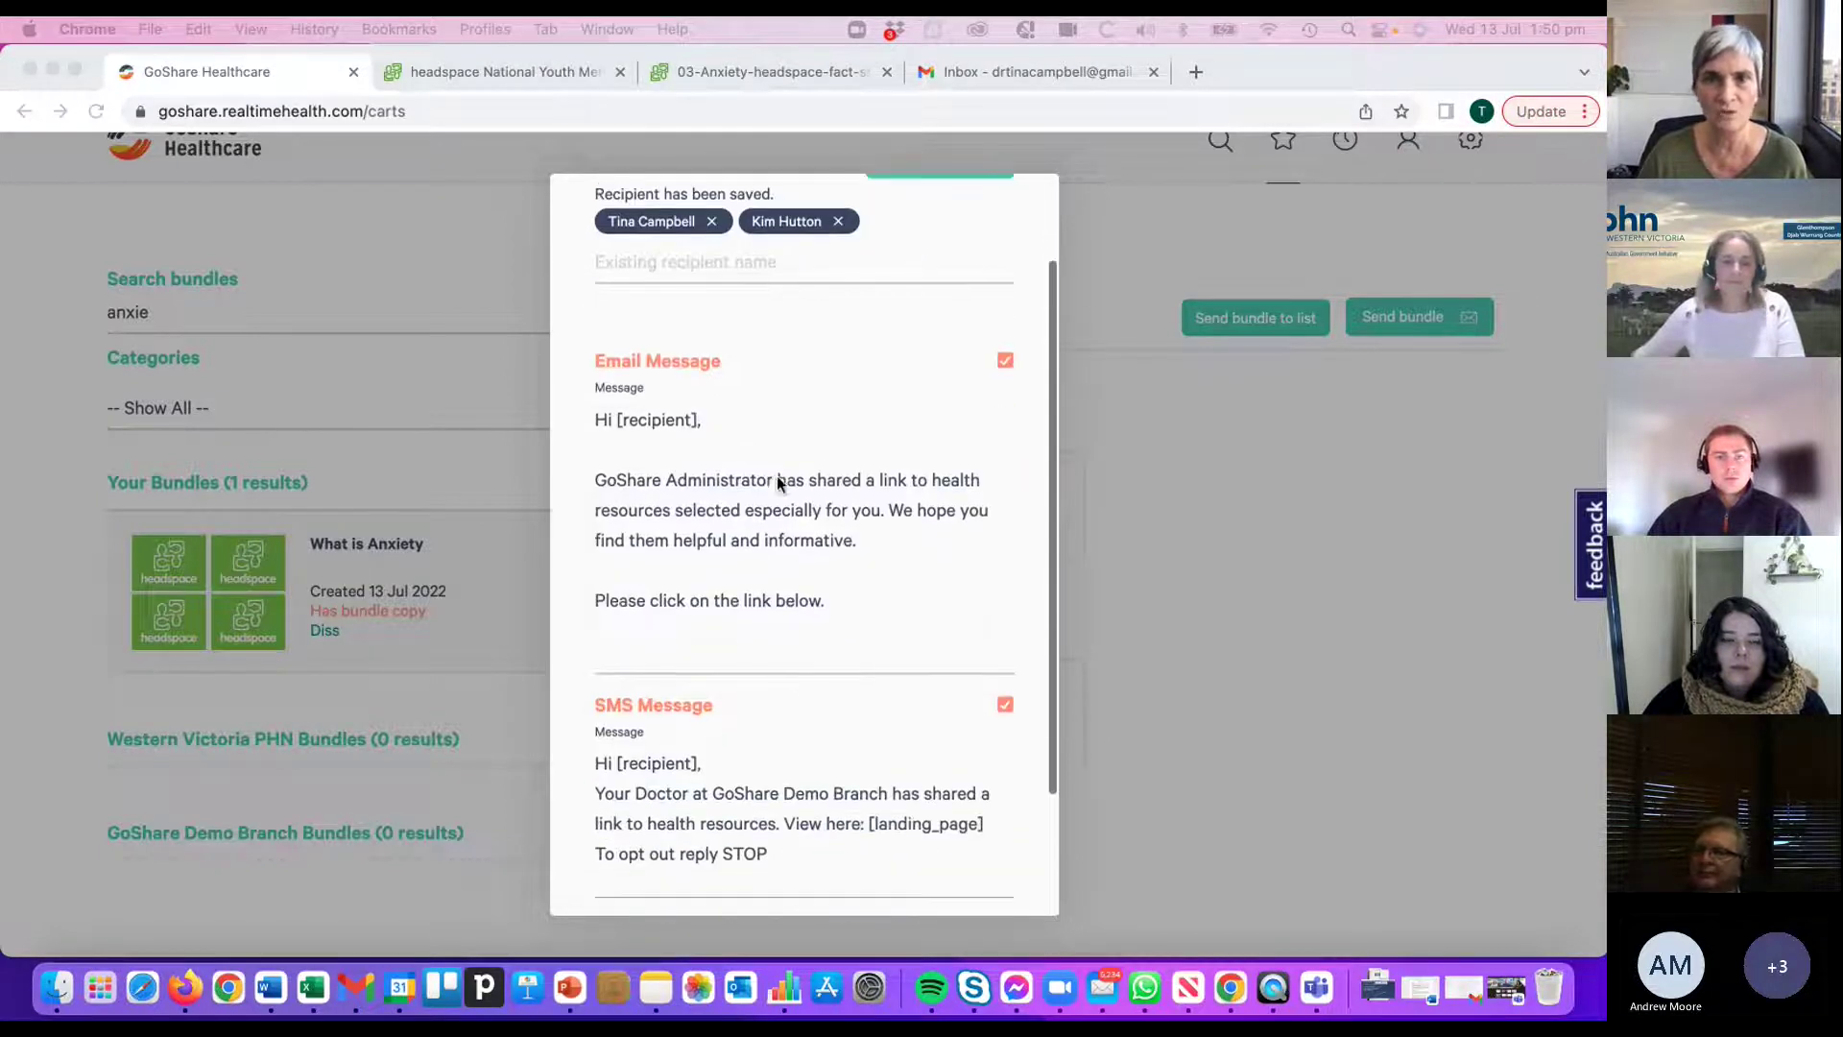
# - Turn off the email message, confirm recipient consent, and send the What is Anxiety bundle by SMS
pyautogui.click(1002, 364)
pyautogui.click(1024, 366)
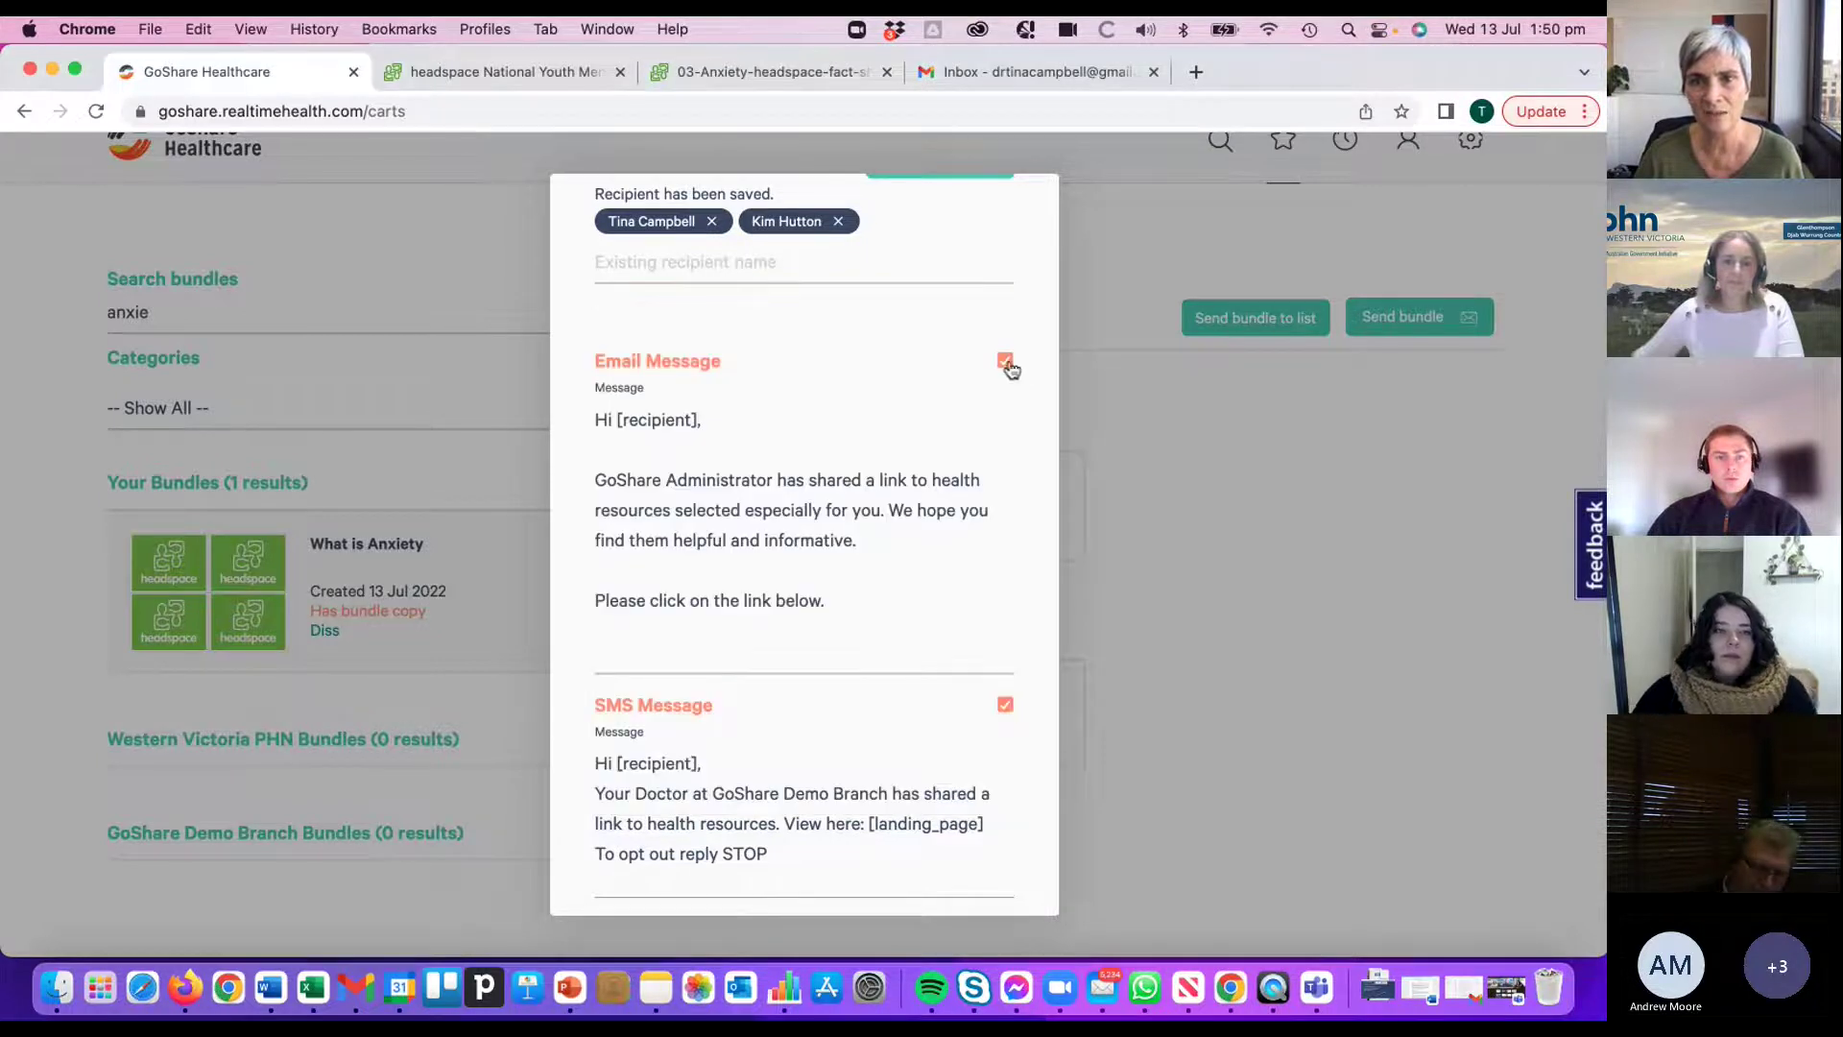
pyautogui.click(1005, 362)
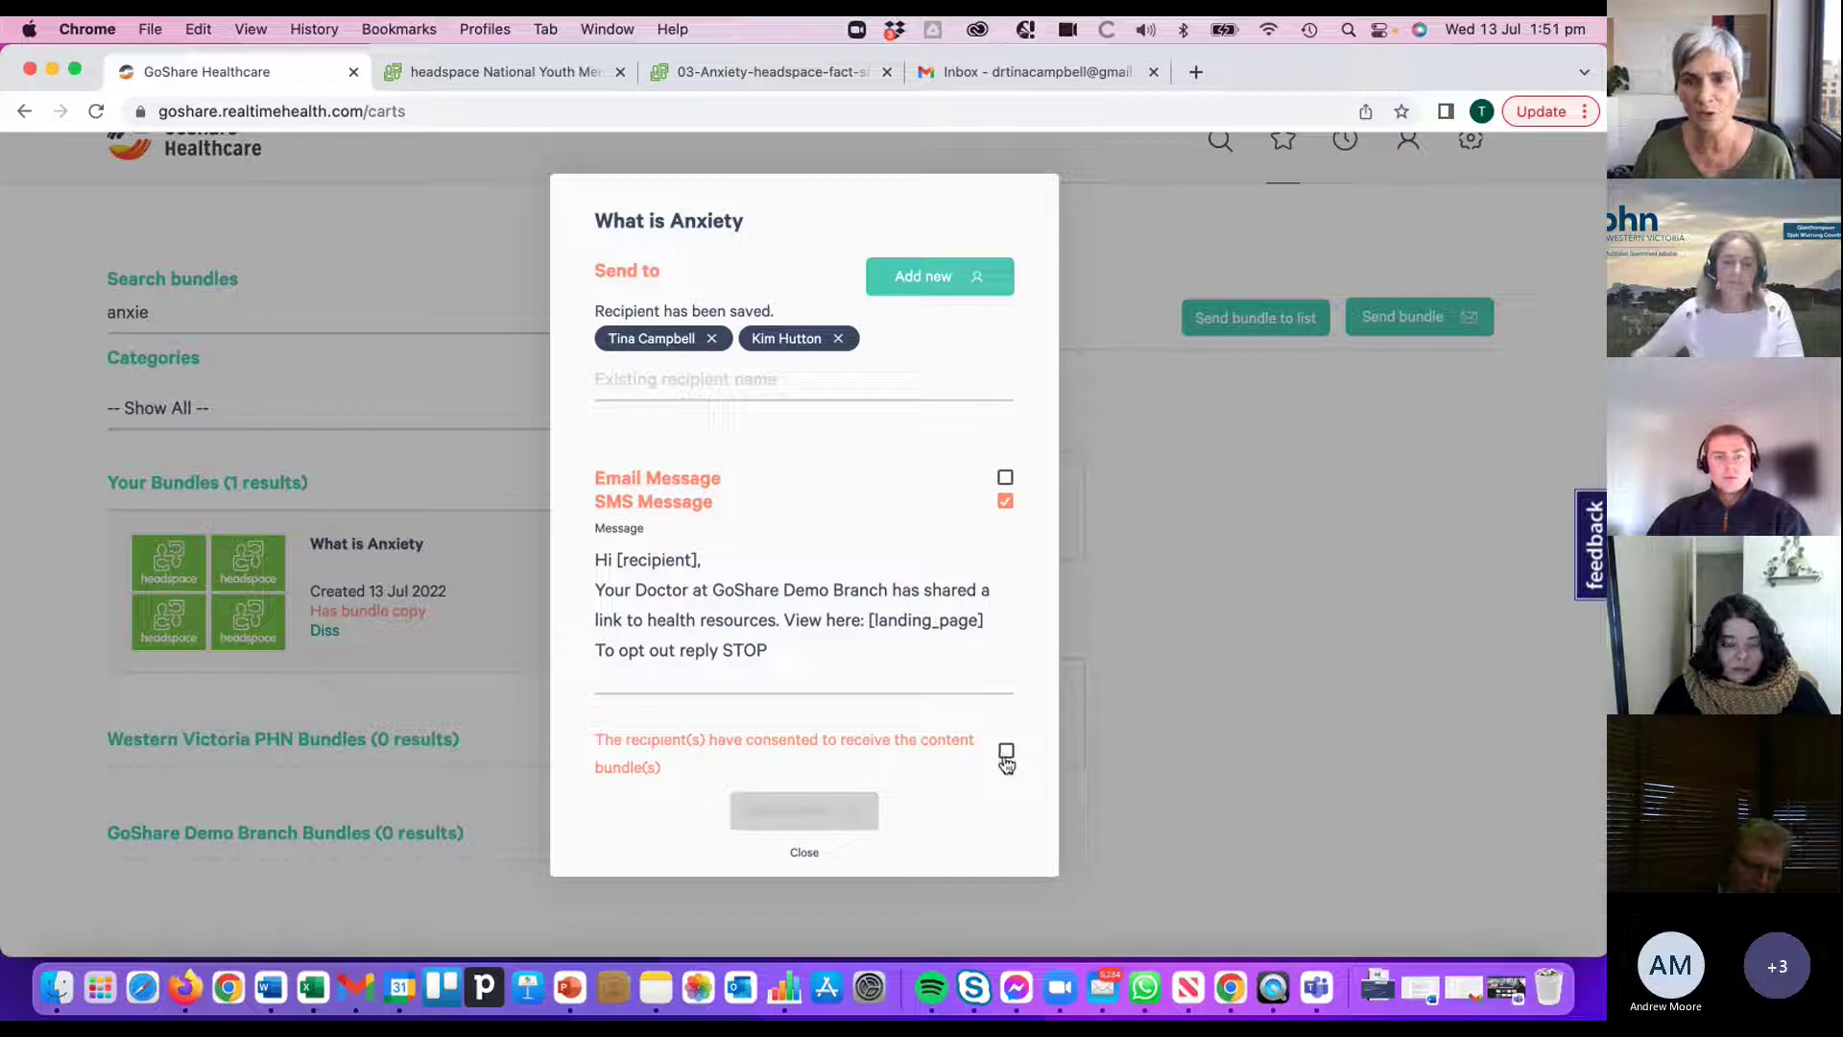
pyautogui.click(1005, 752)
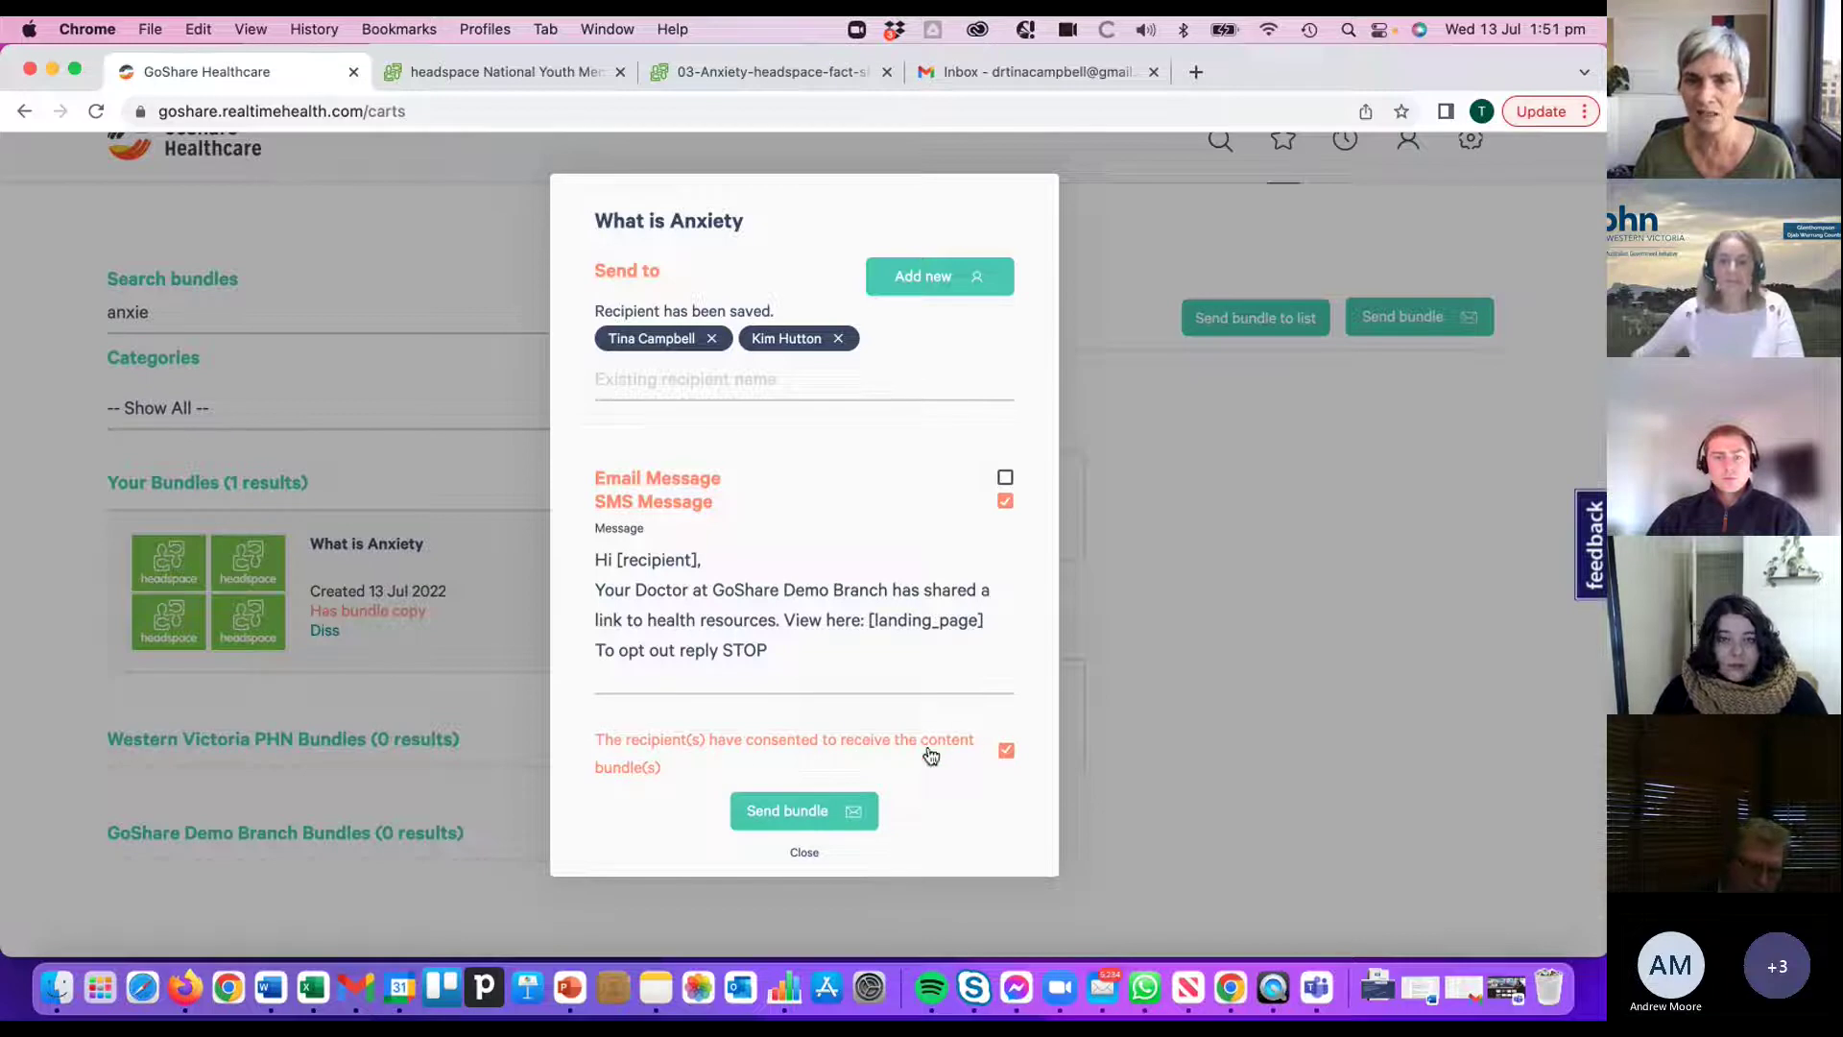
pyautogui.click(783, 812)
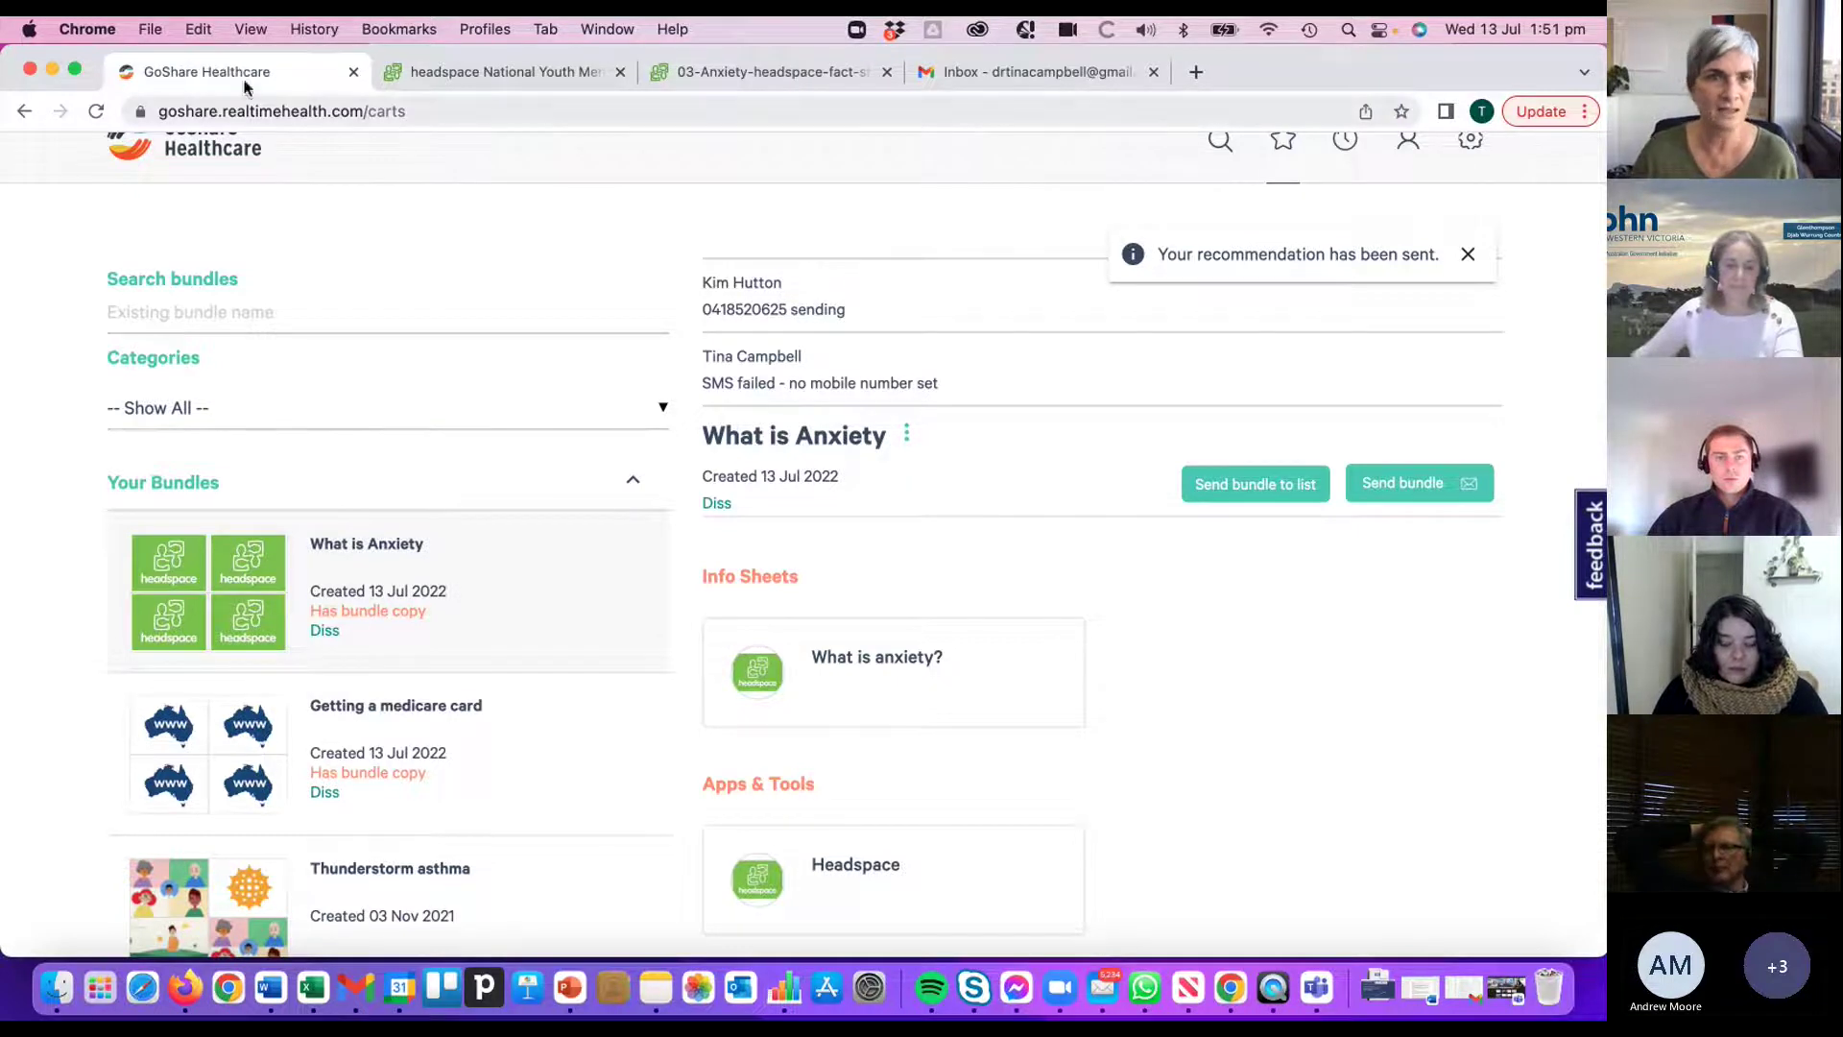
# - Reload the What is Anxiety bundle from Your Bundles to clear the delivery status rows
pyautogui.scroll(1, 683, 242)
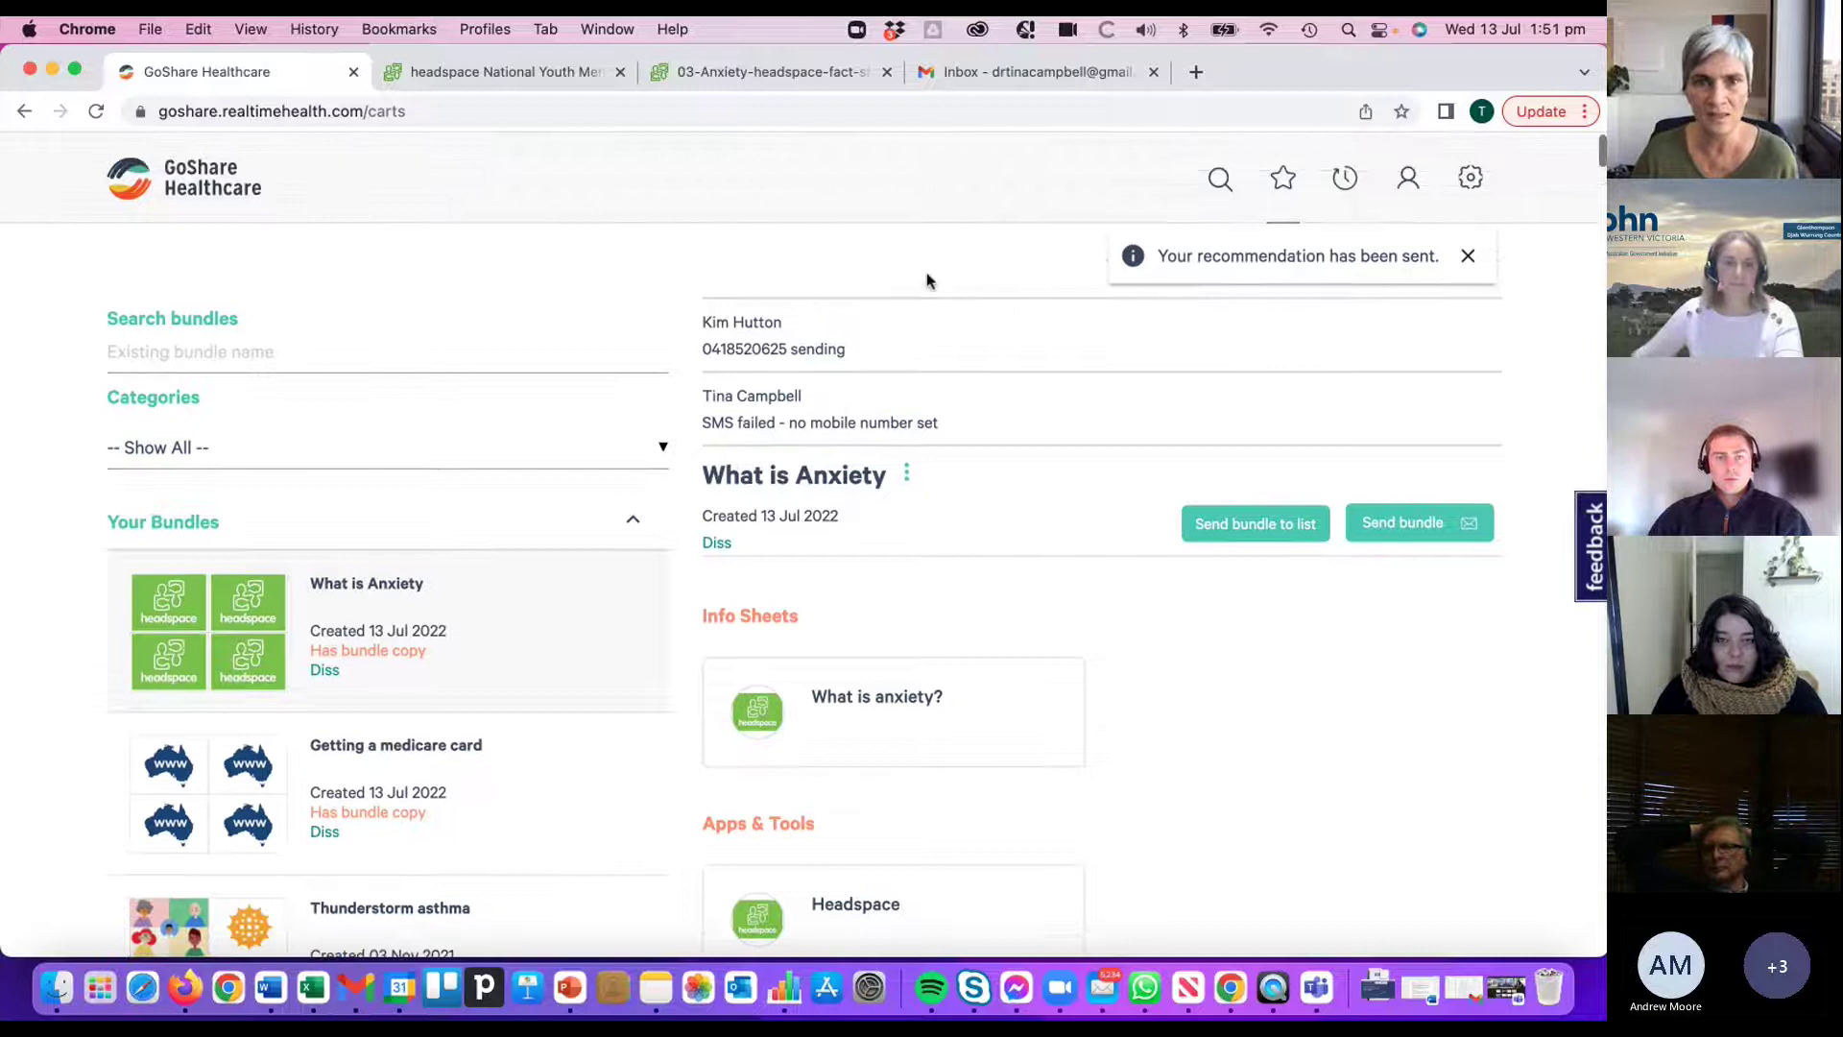
pyautogui.click(267, 639)
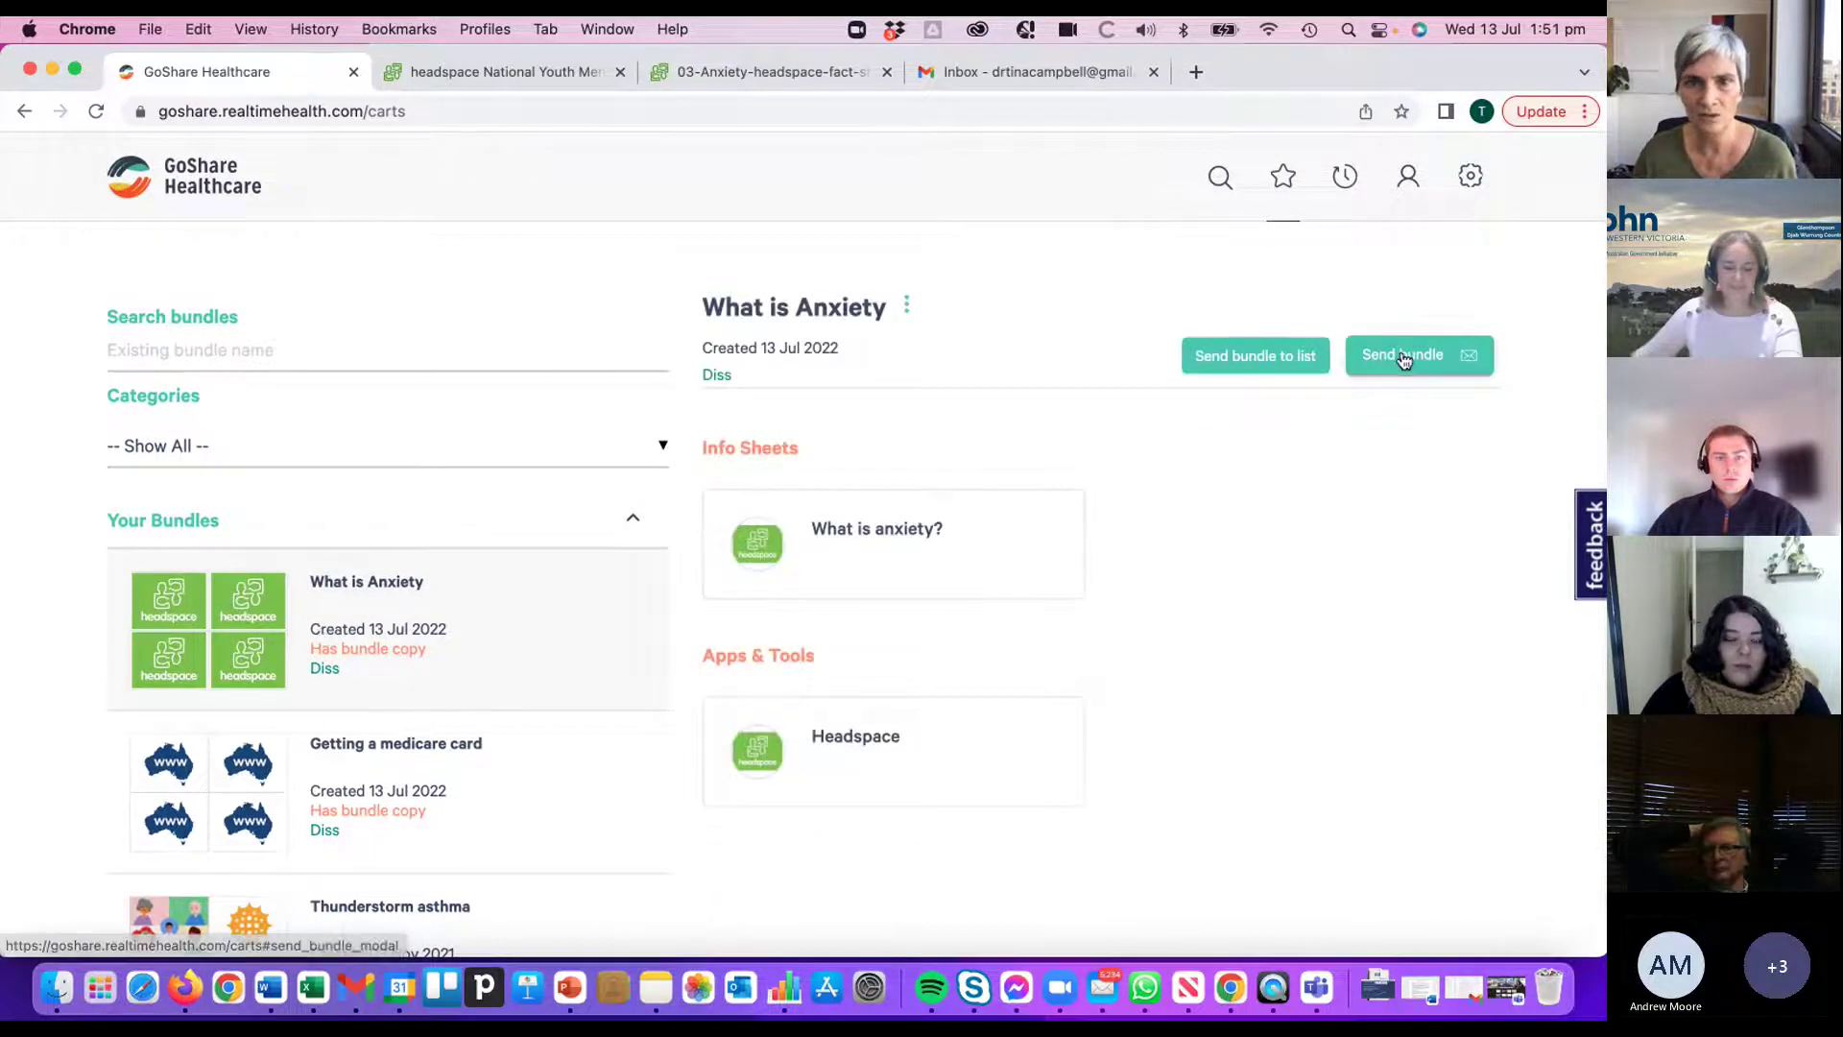
# - Open a new What is Anxiety send form and add an existing contact found by name search
pyautogui.click(1403, 357)
pyautogui.click(729, 329)
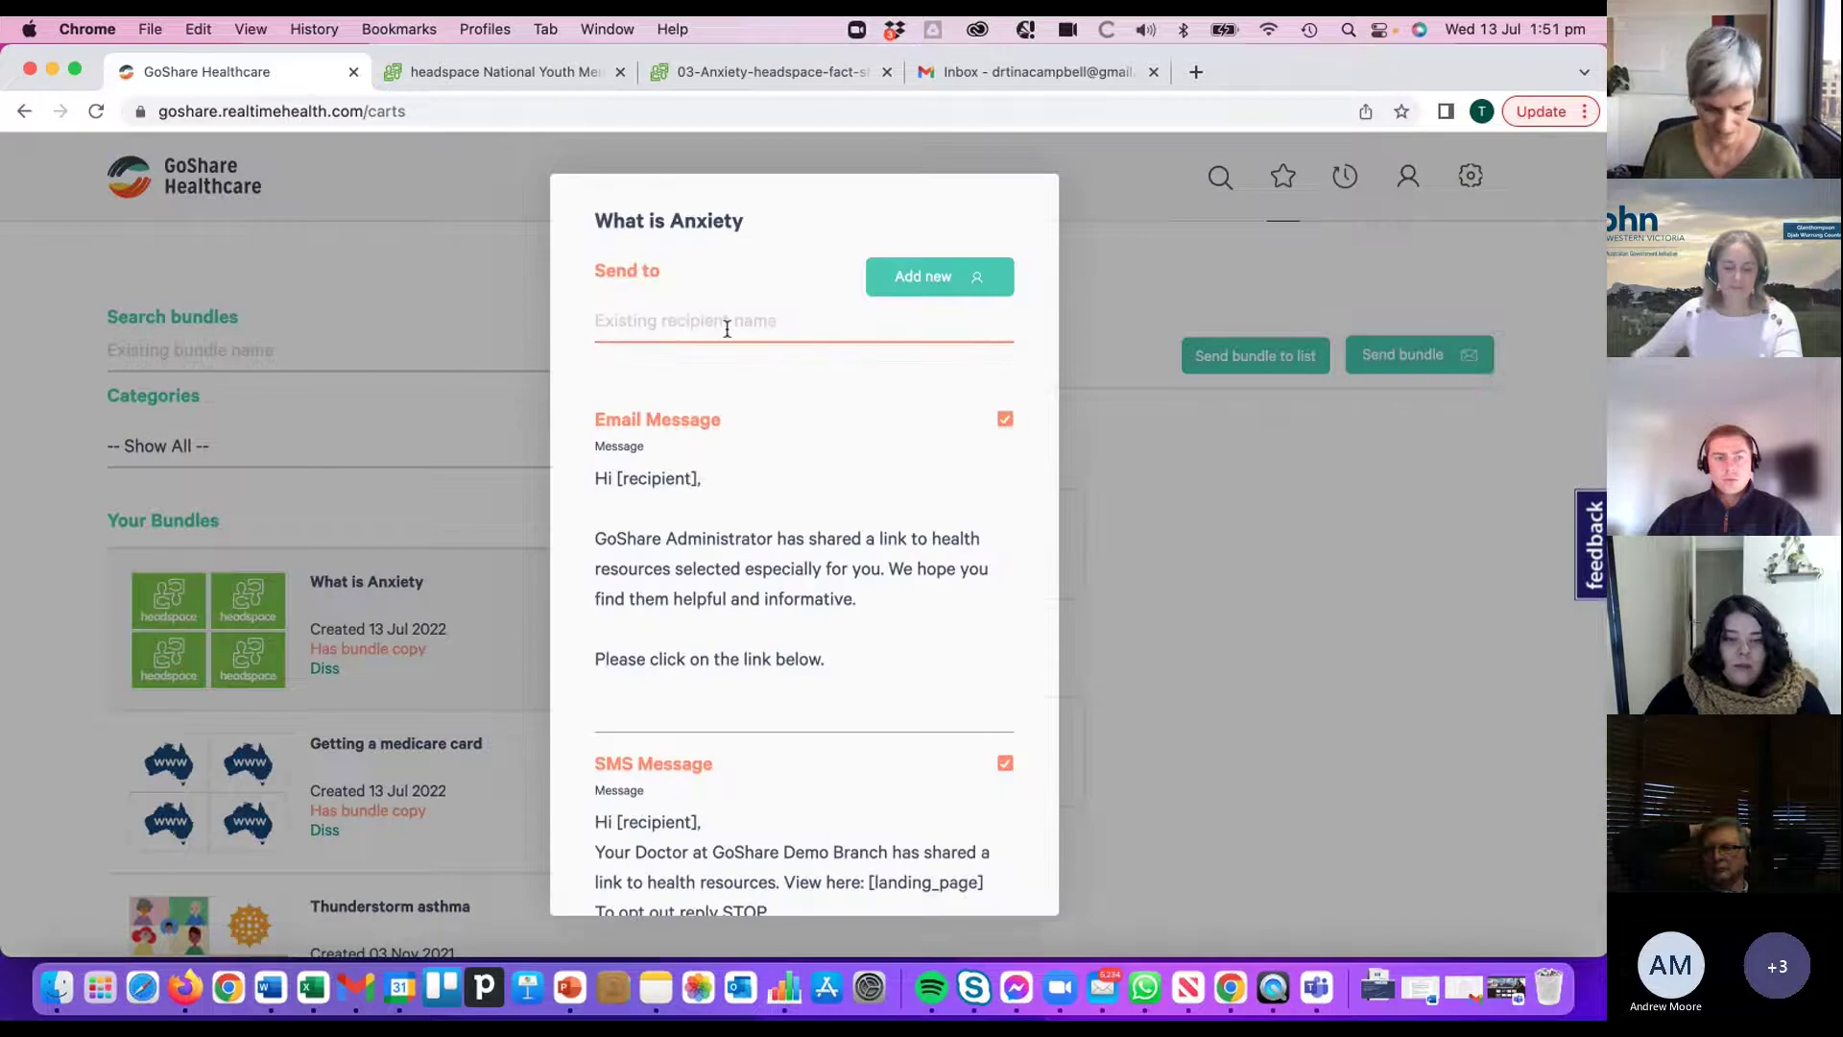
pyautogui.write('drtina')
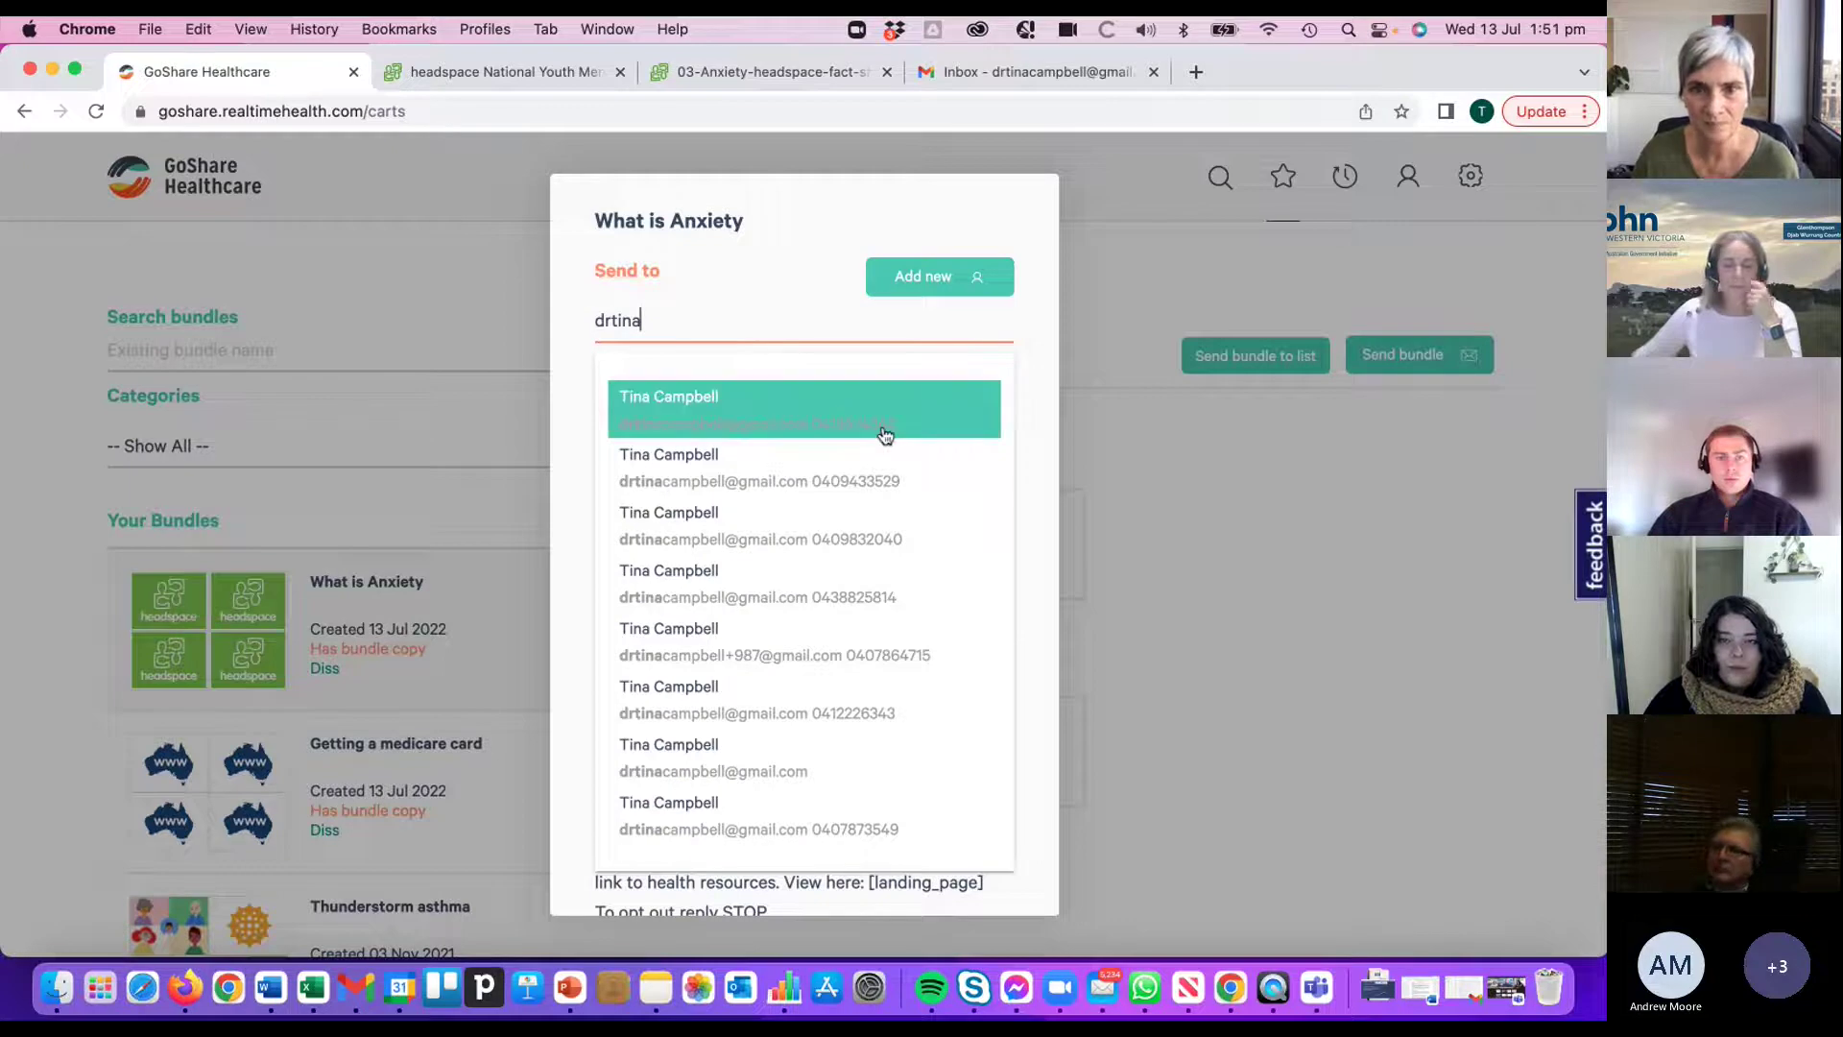
pyautogui.click(777, 434)
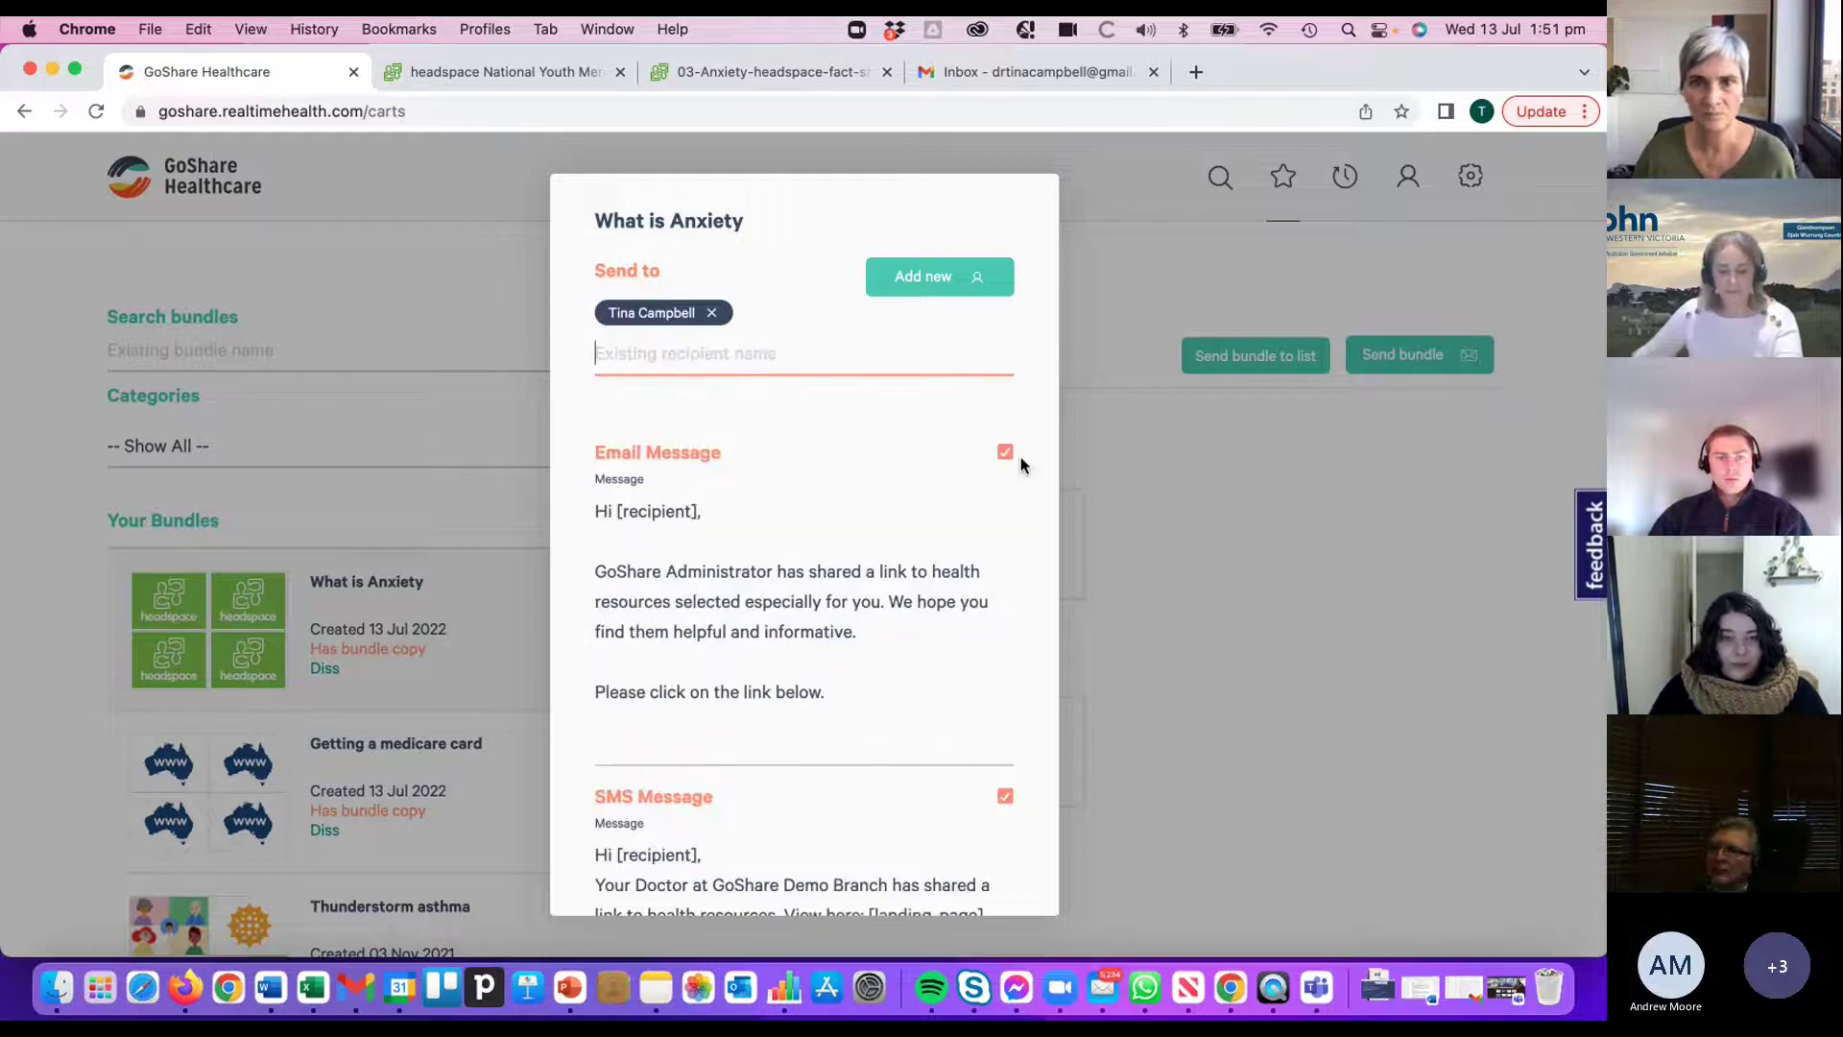
# - Switch off the SMS message, confirm recipient consent, and bring up blank new-recipient fields
pyautogui.click(1003, 797)
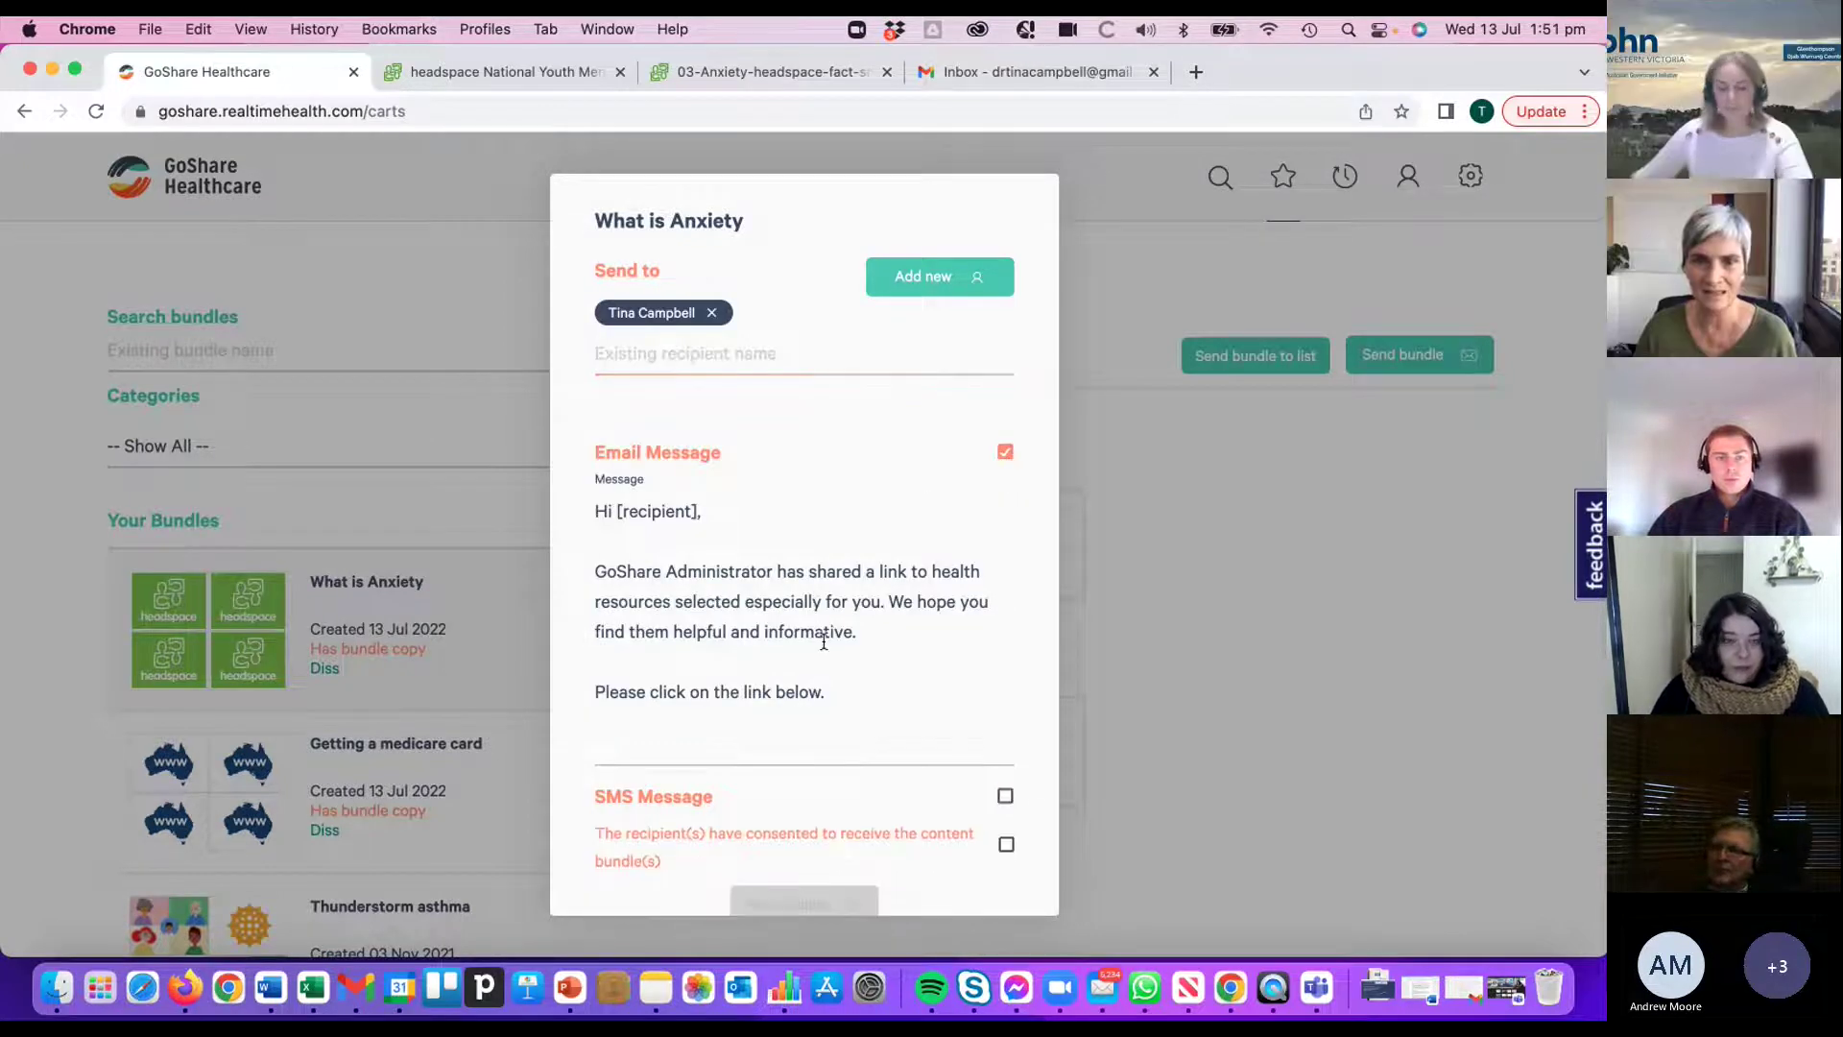
pyautogui.click(1006, 846)
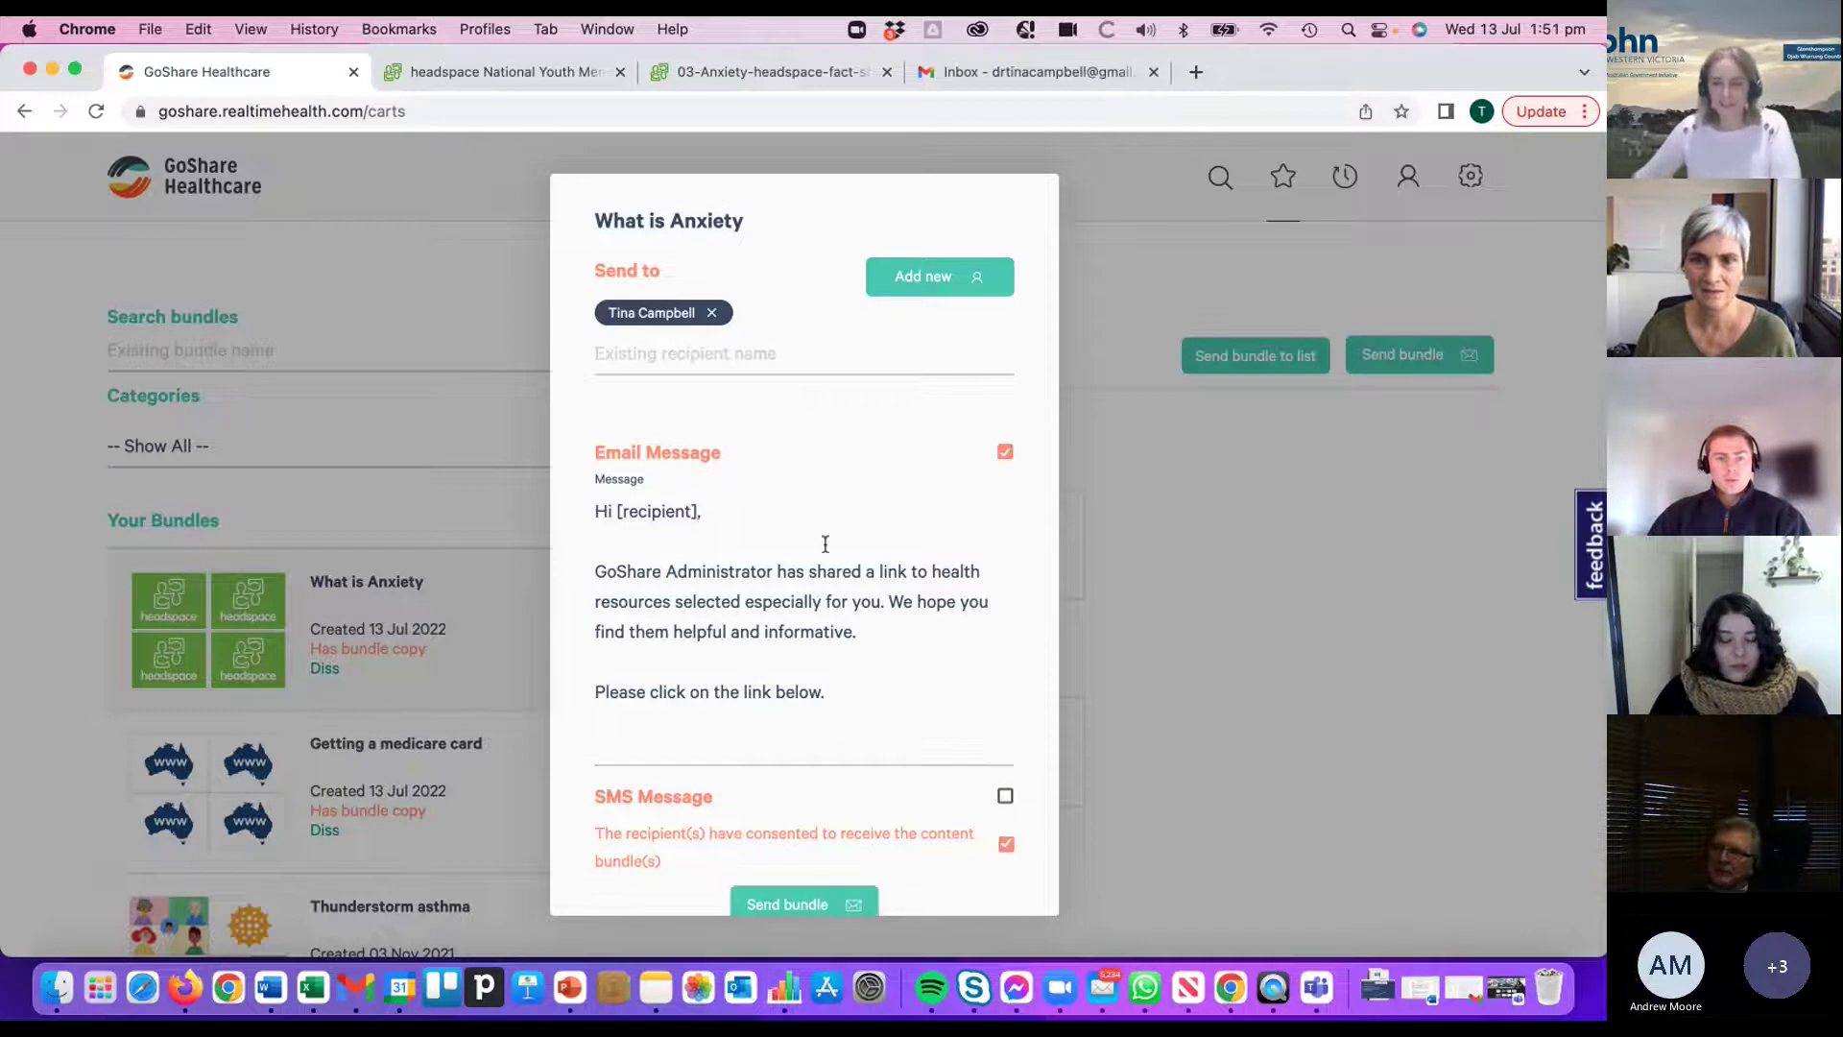
pyautogui.scroll(-1, 825, 544)
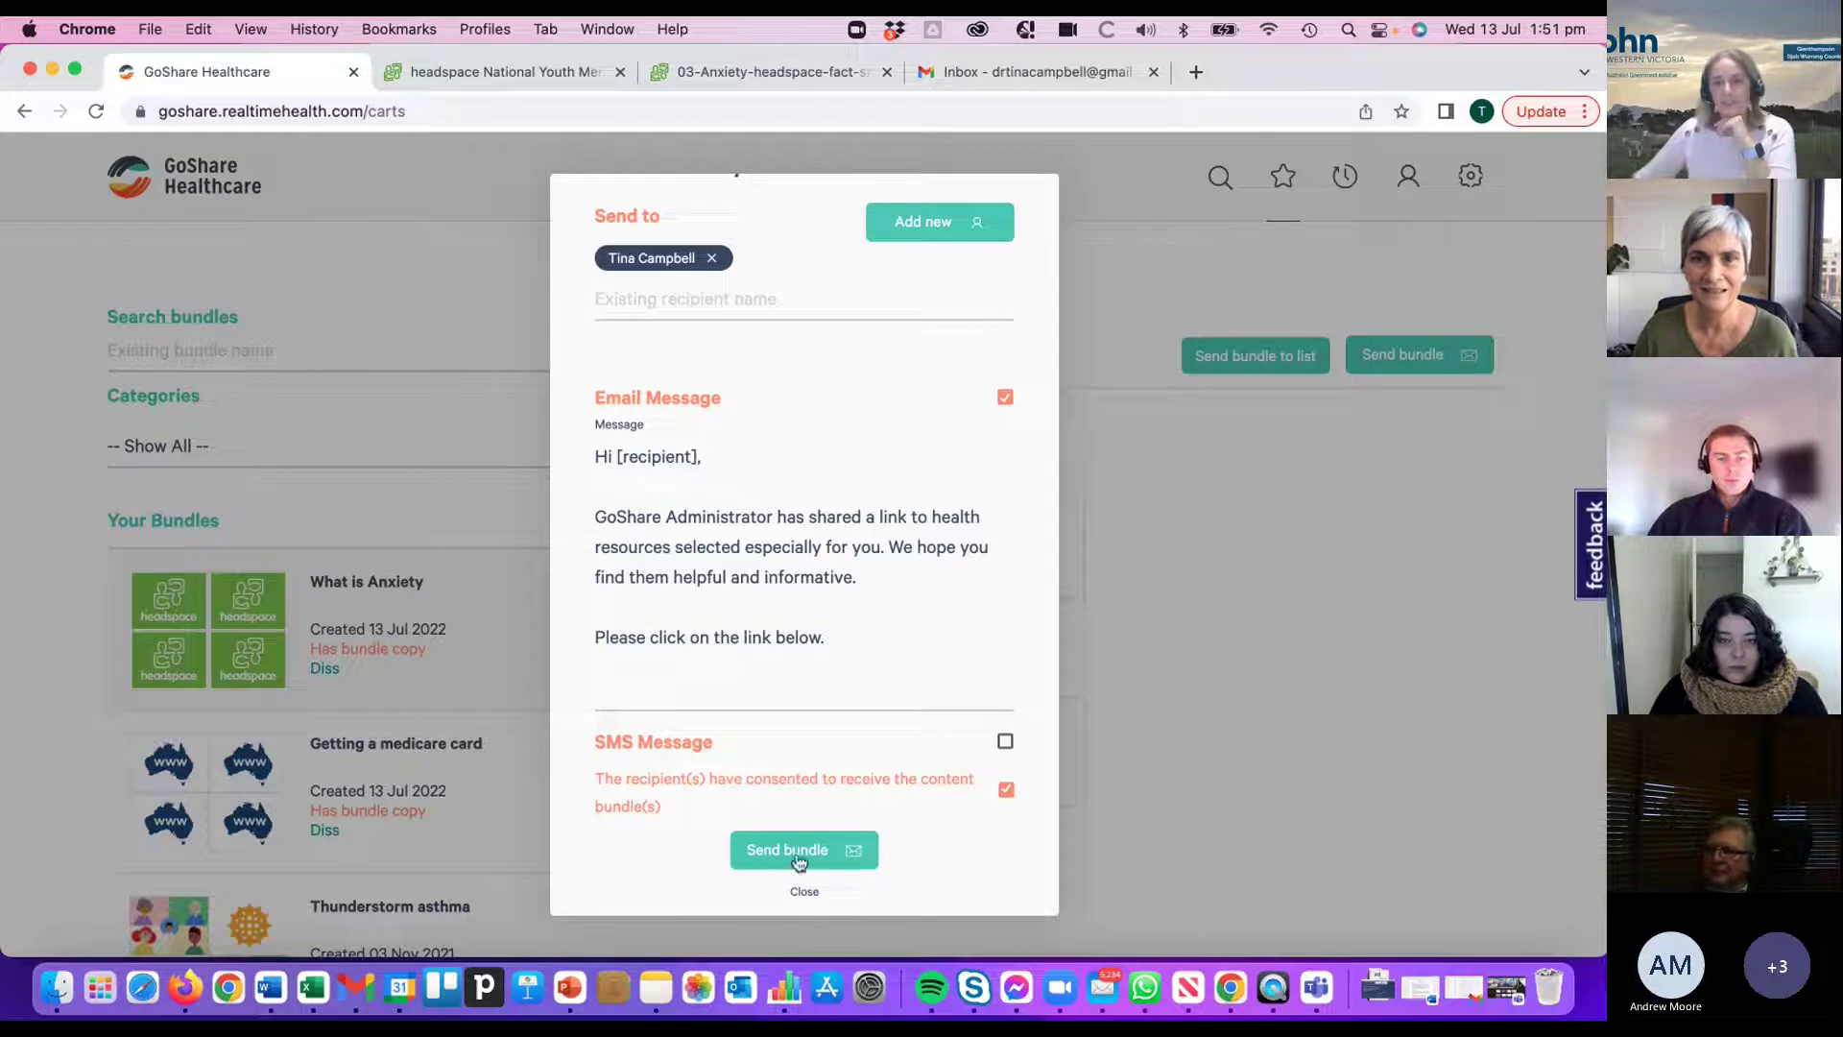
pyautogui.scroll(1, 854, 538)
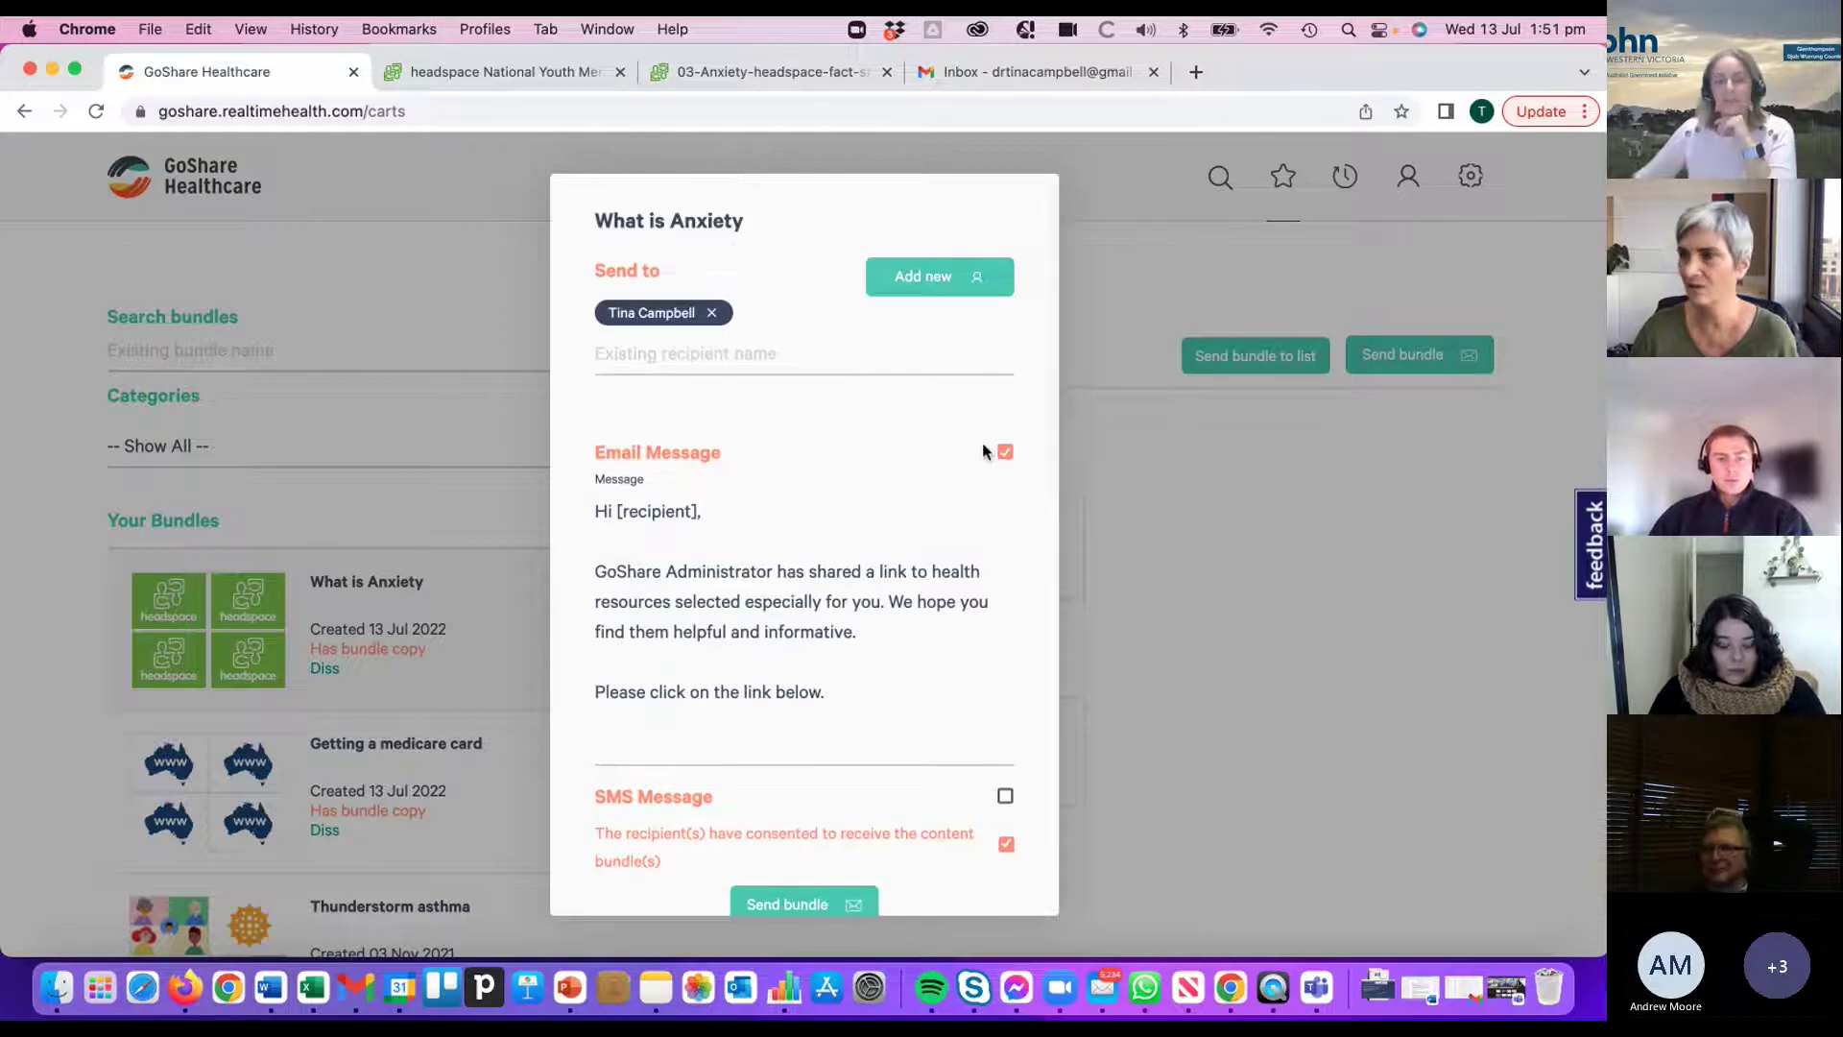
pyautogui.click(905, 288)
# - Save a new recipient with corrected first name, last name and mobile number to the send list
pyautogui.click(726, 333)
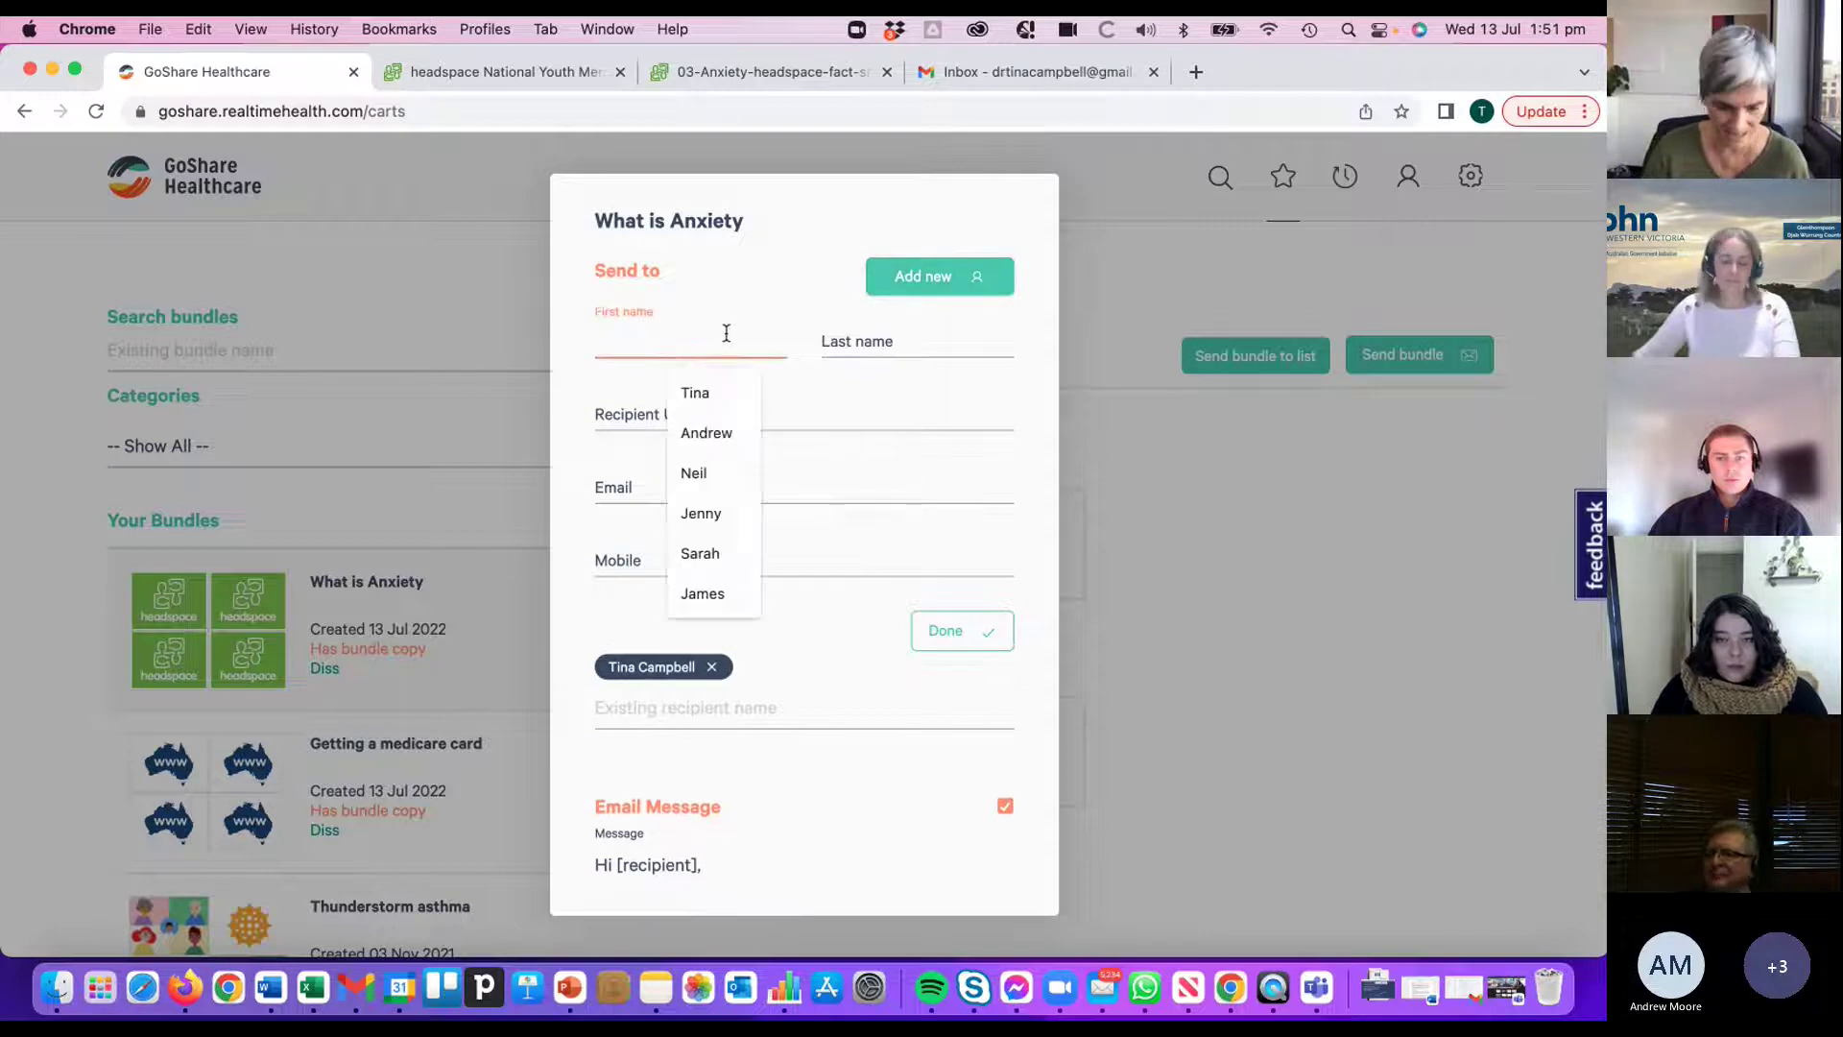
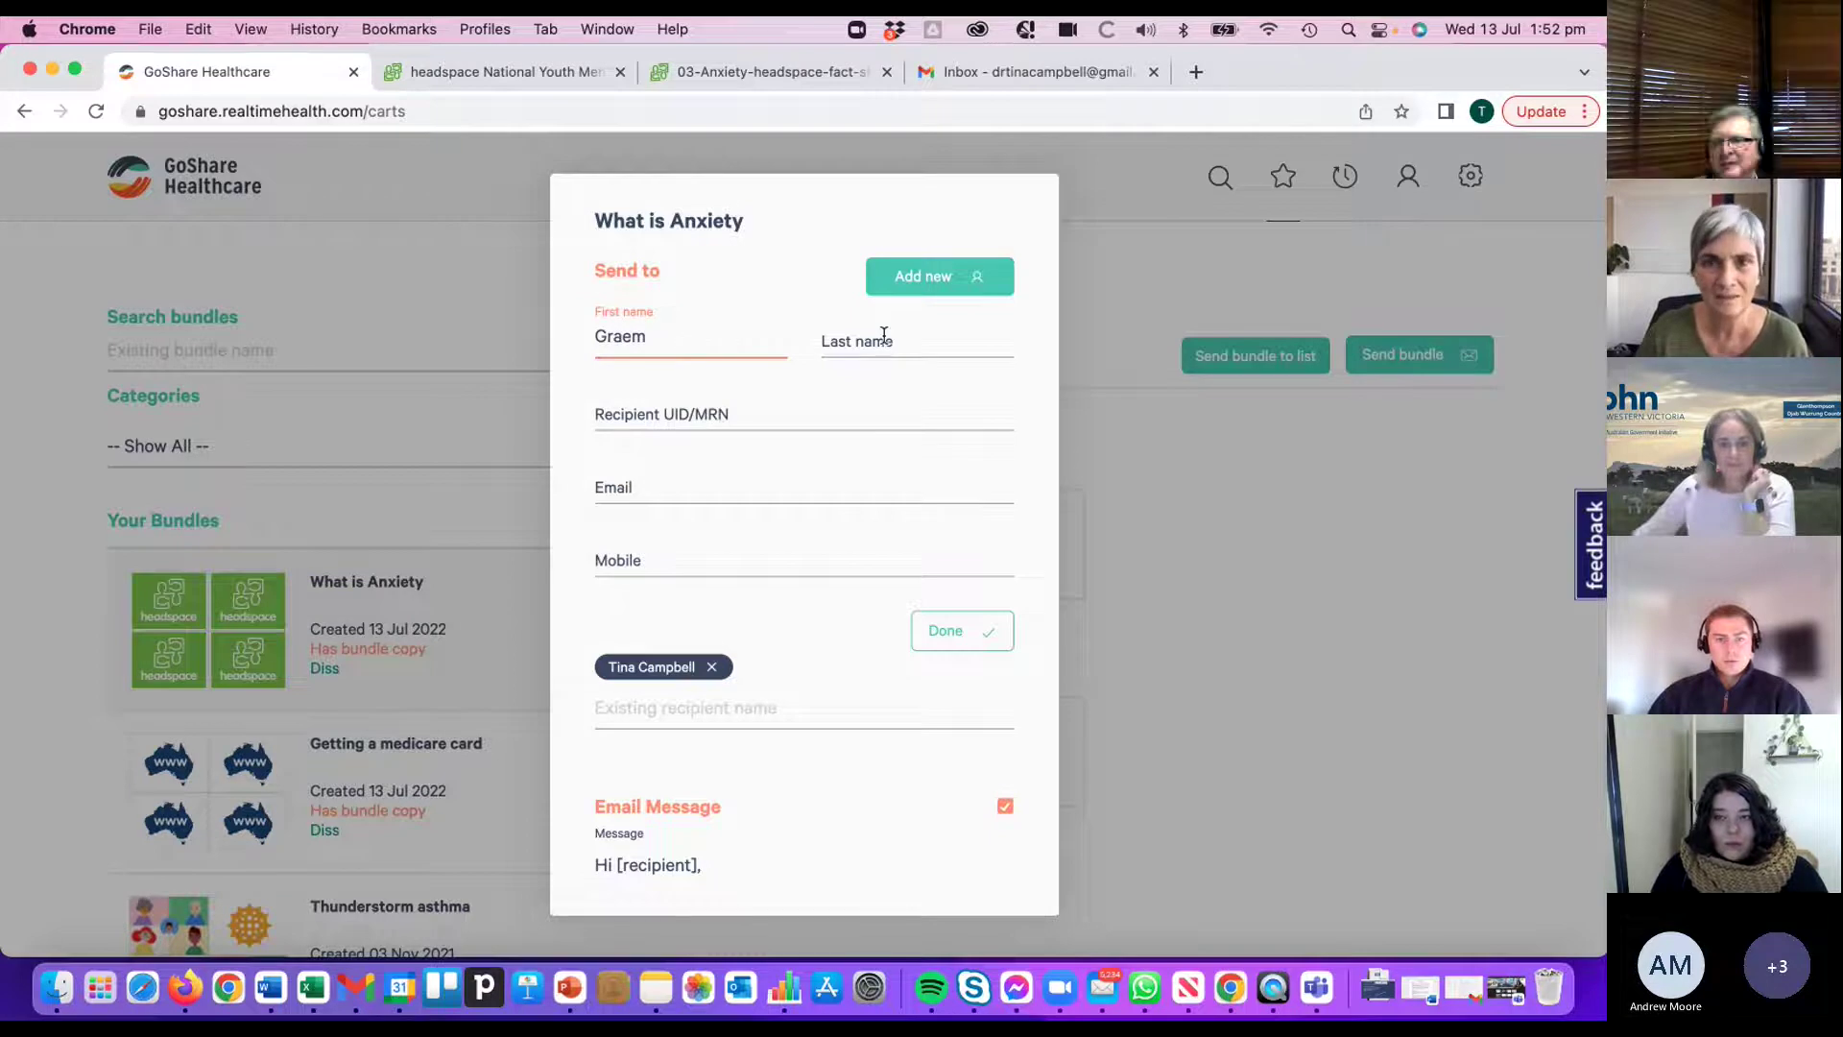
pyautogui.click(881, 335)
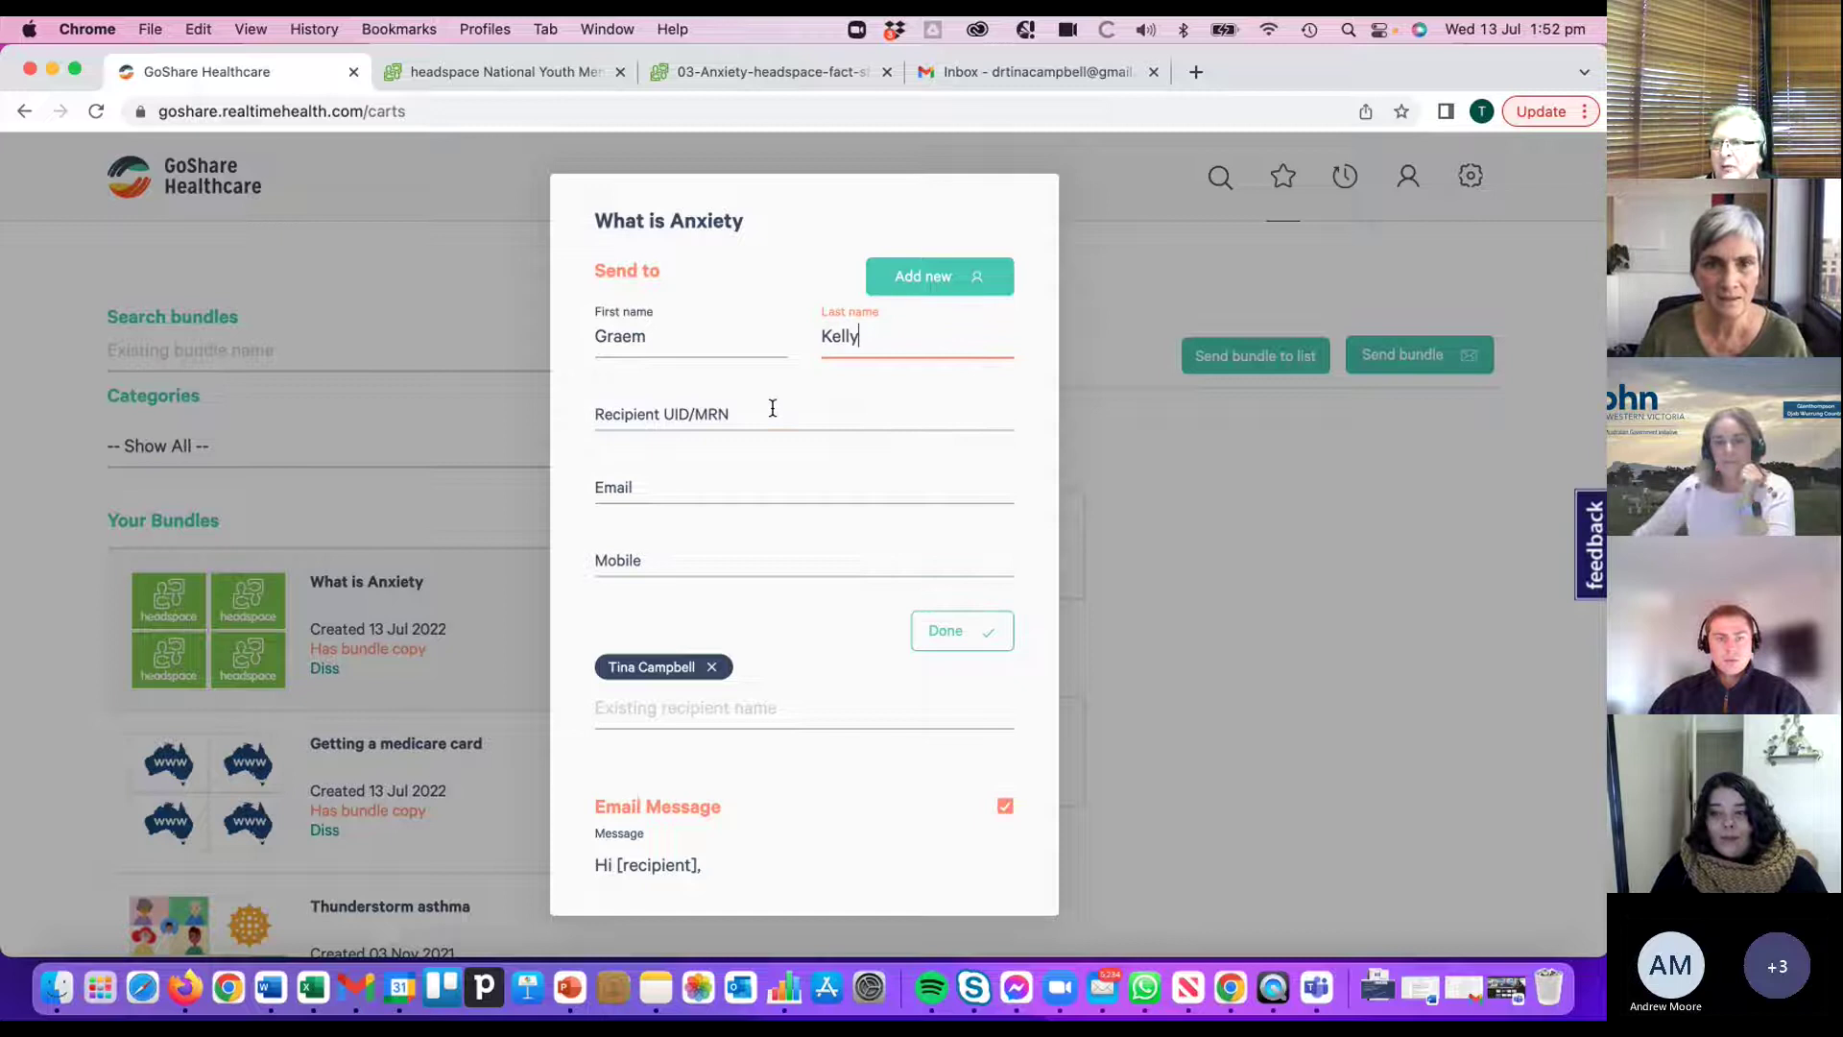
pyautogui.click(695, 557)
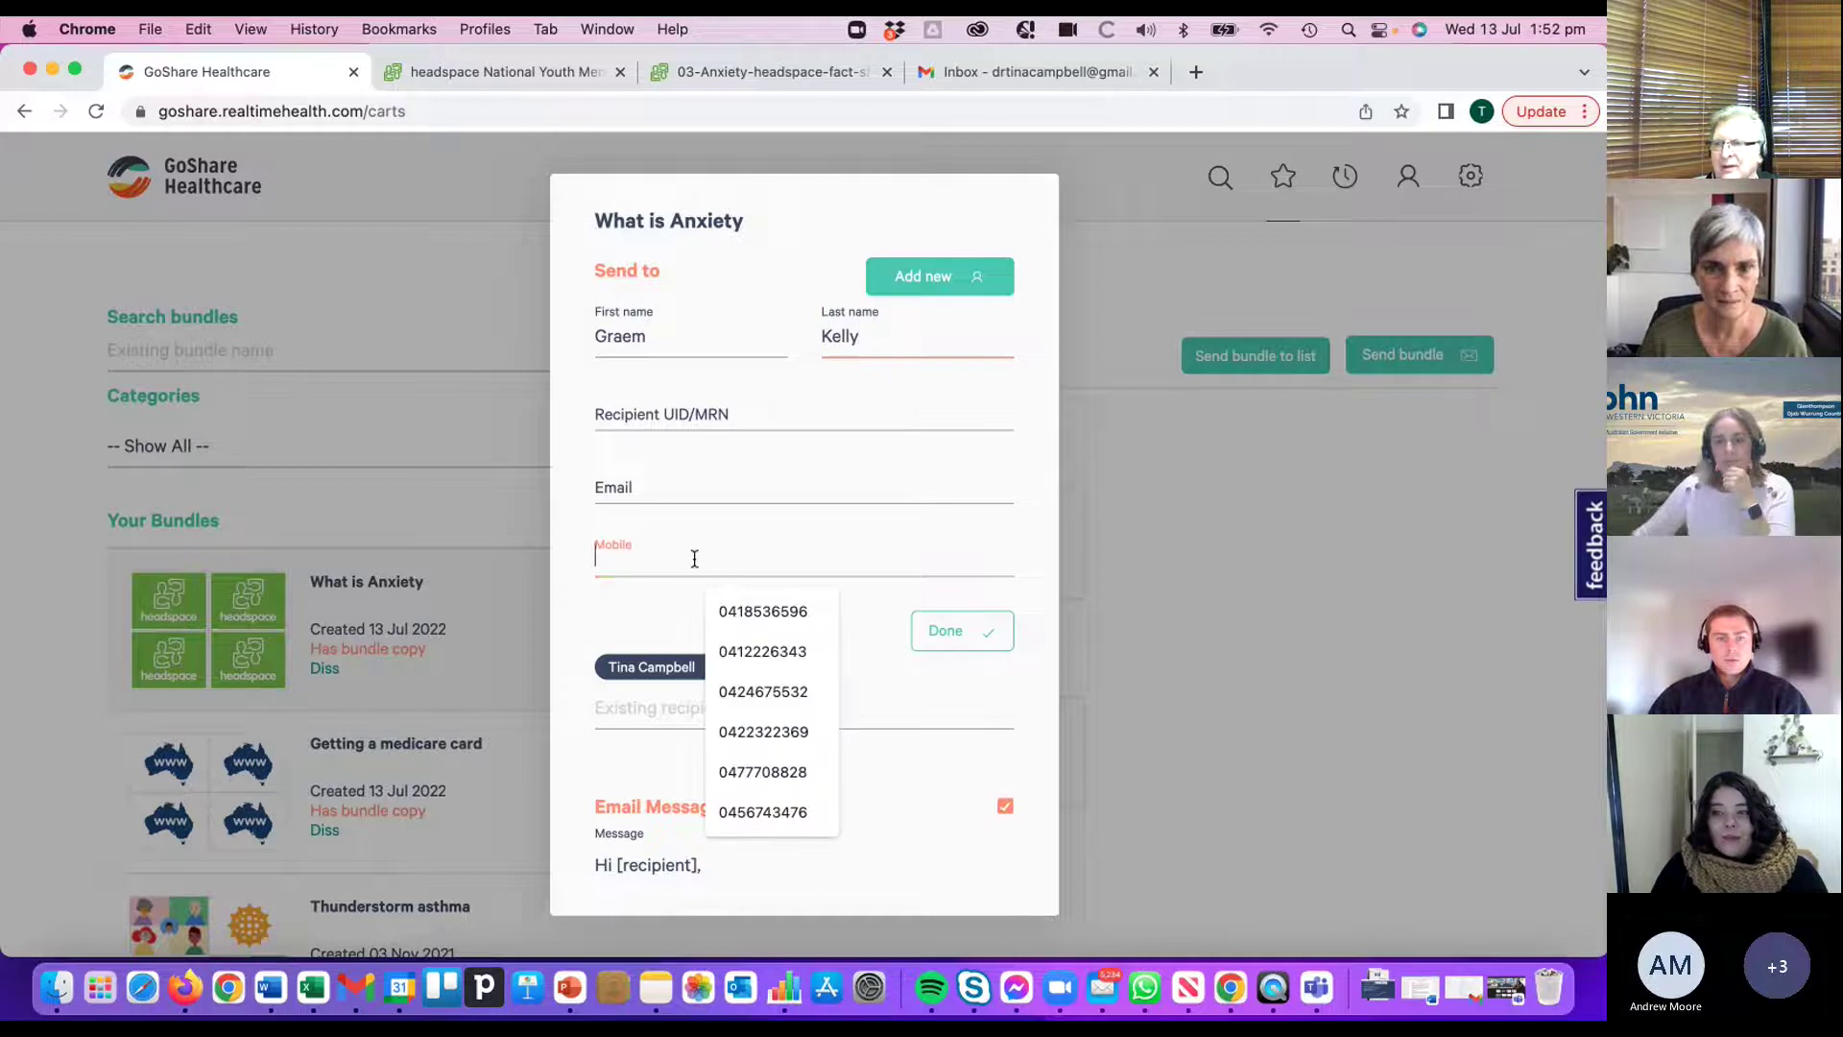
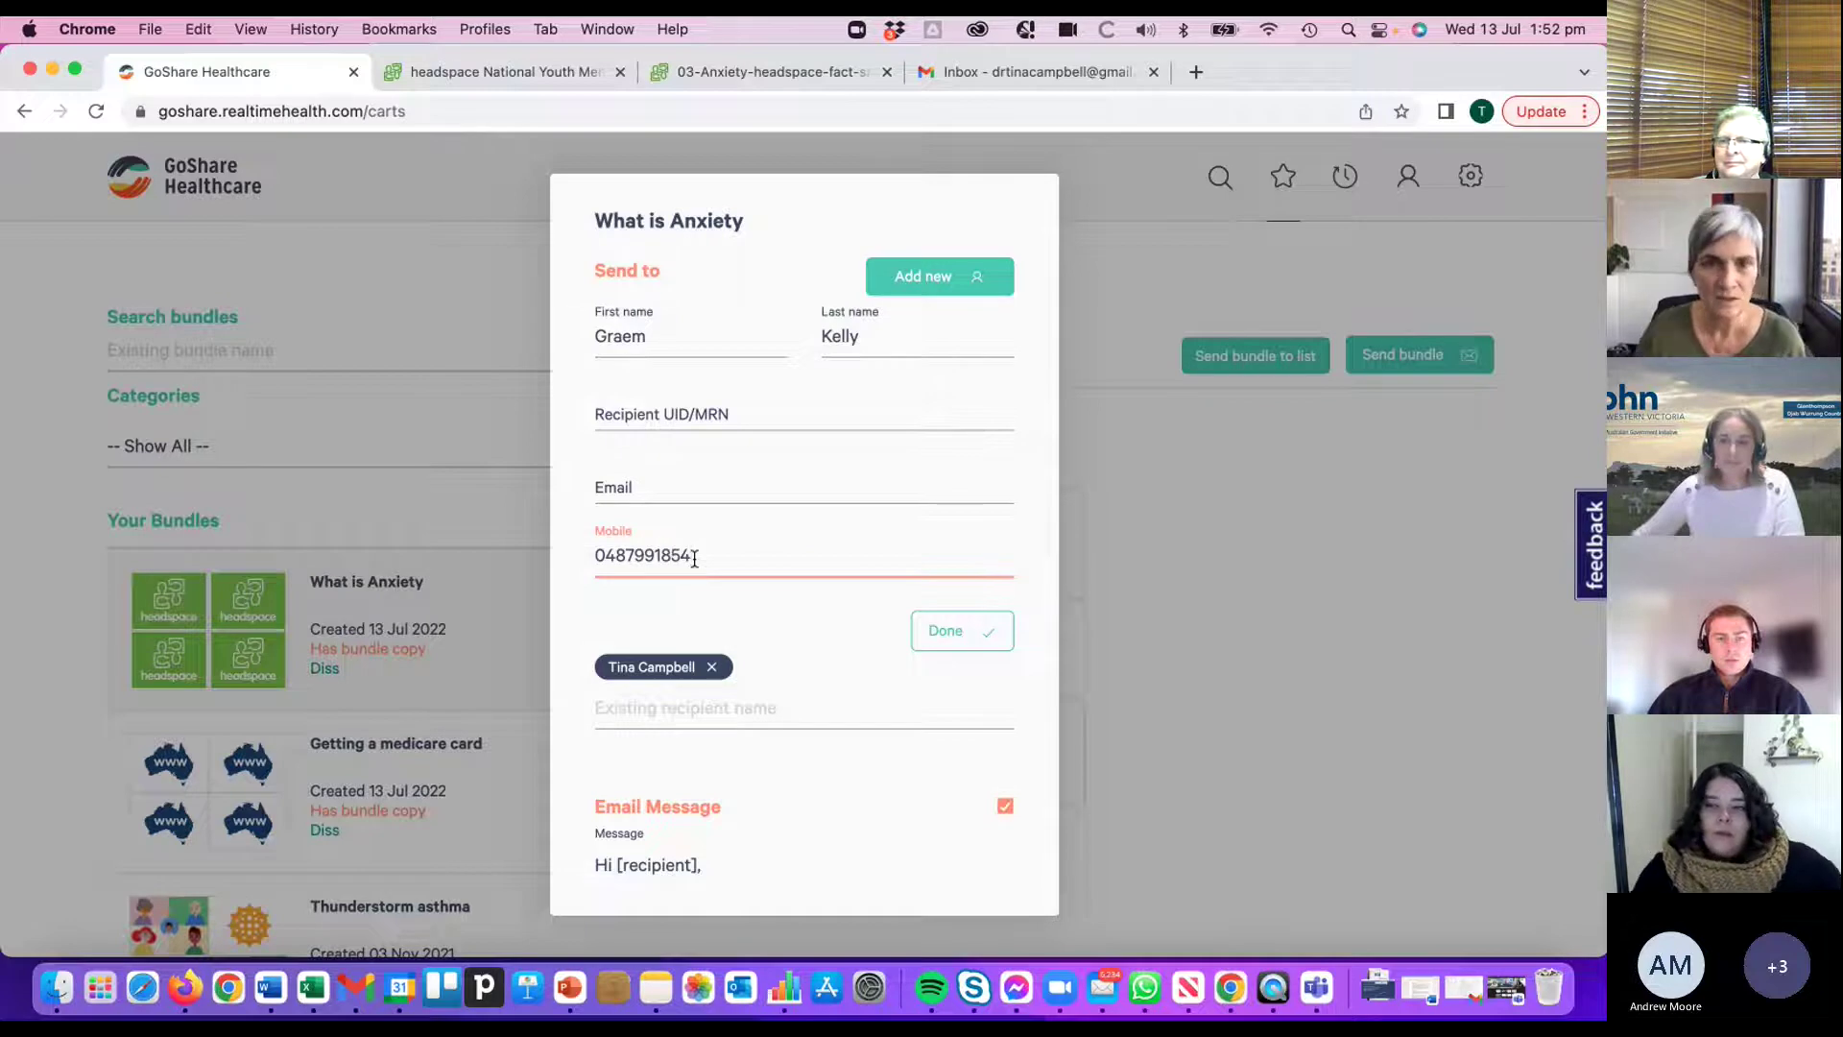
pyautogui.click(936, 630)
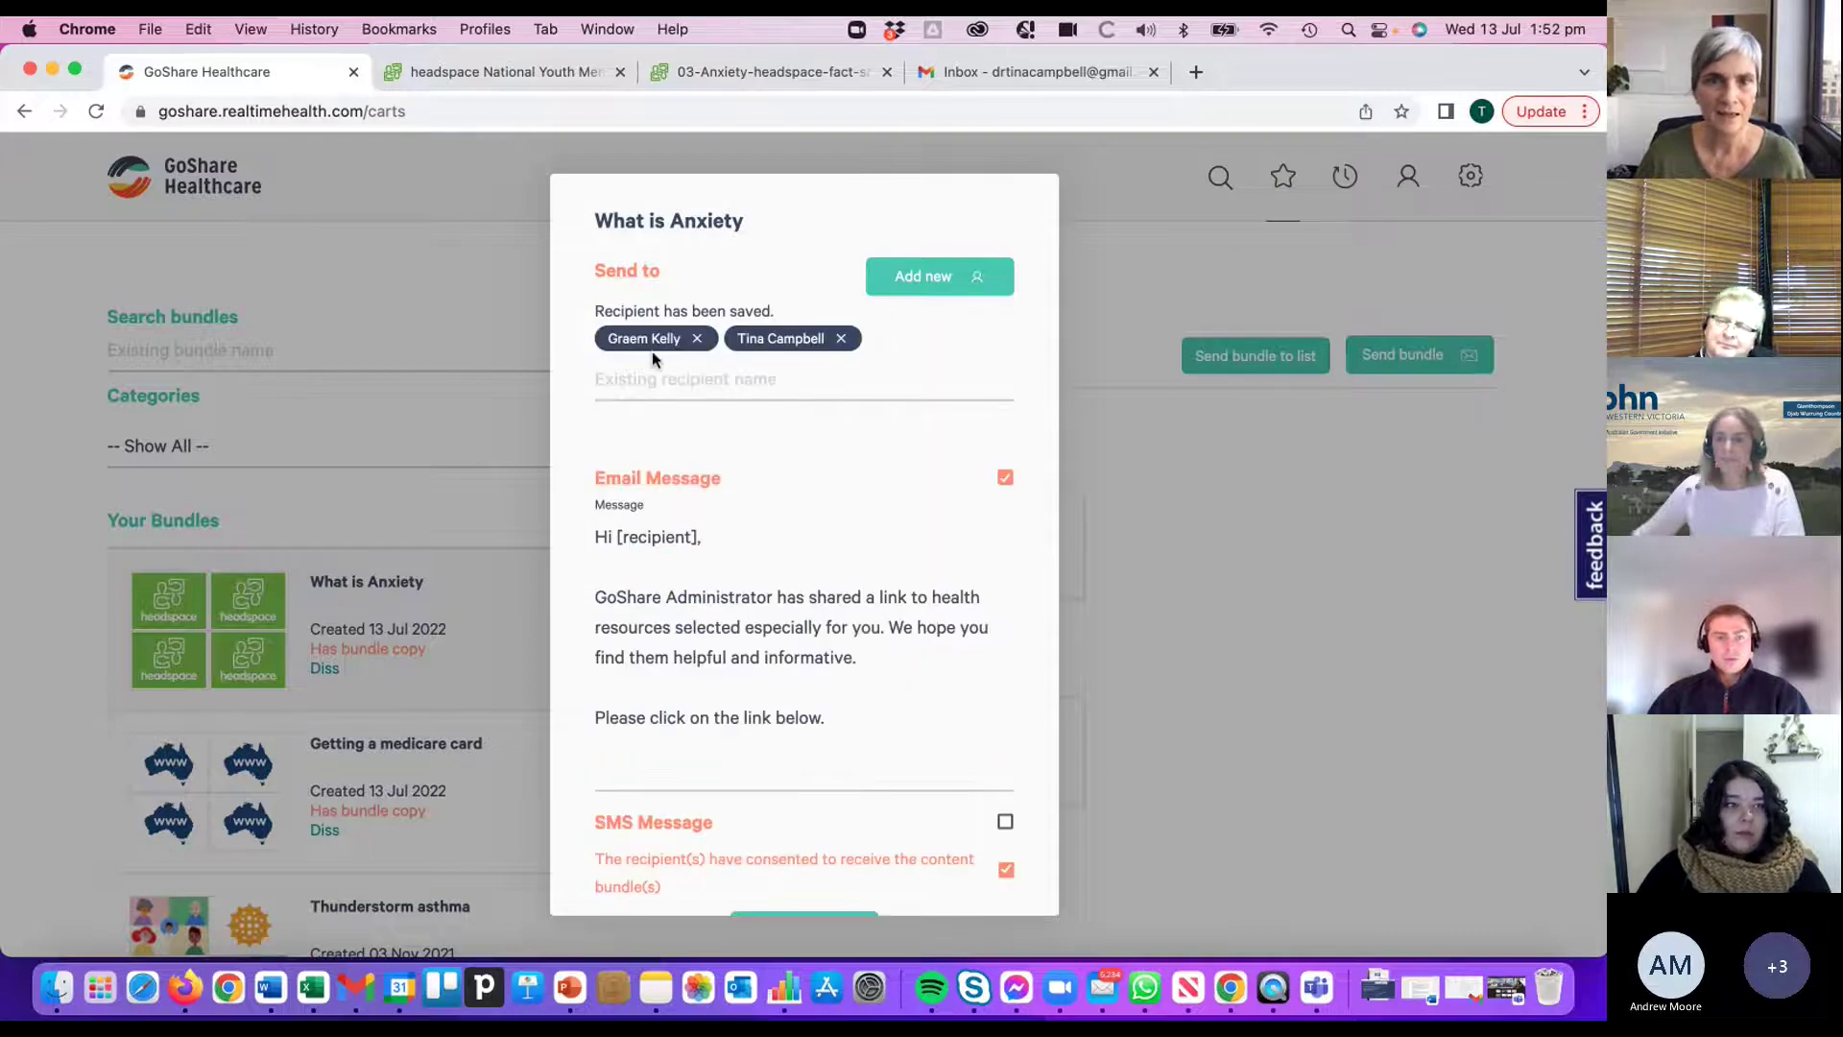
# - Remove the existing contact from the recipients, then re-add them through the recipient search
pyautogui.moveTo(659, 342)
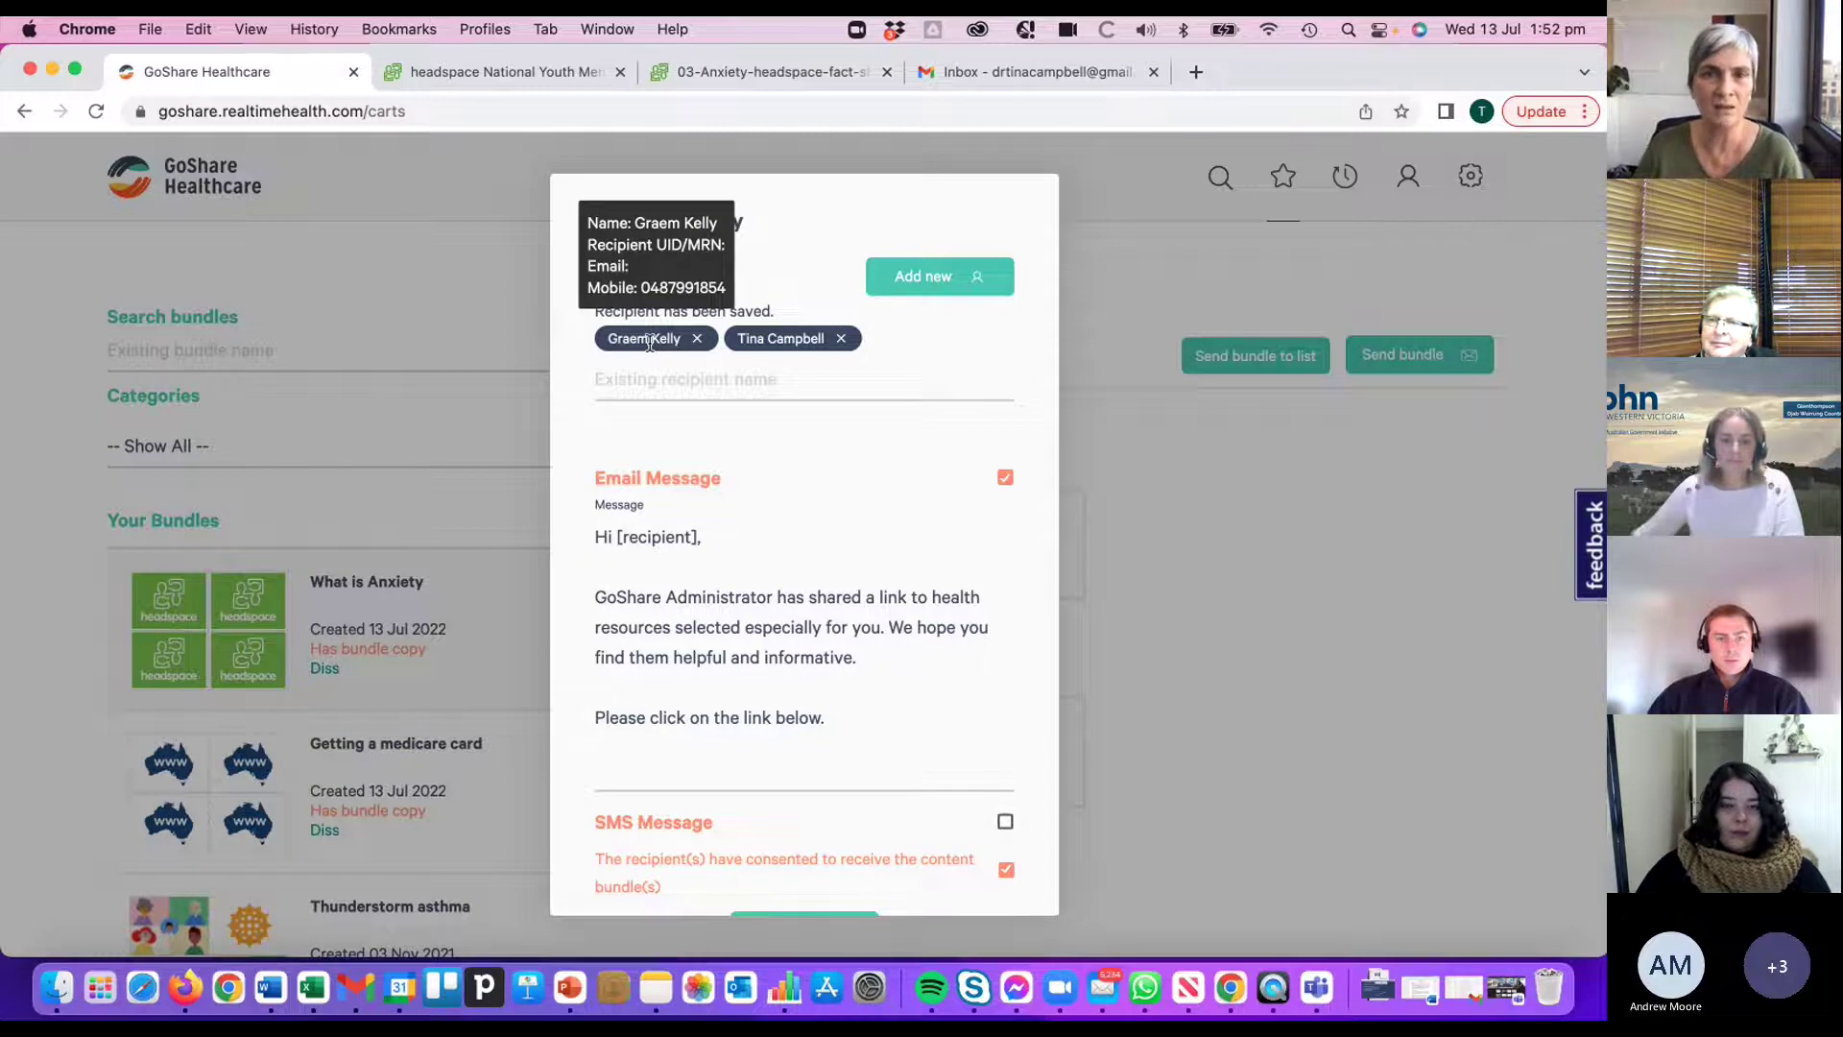
pyautogui.moveTo(780, 332)
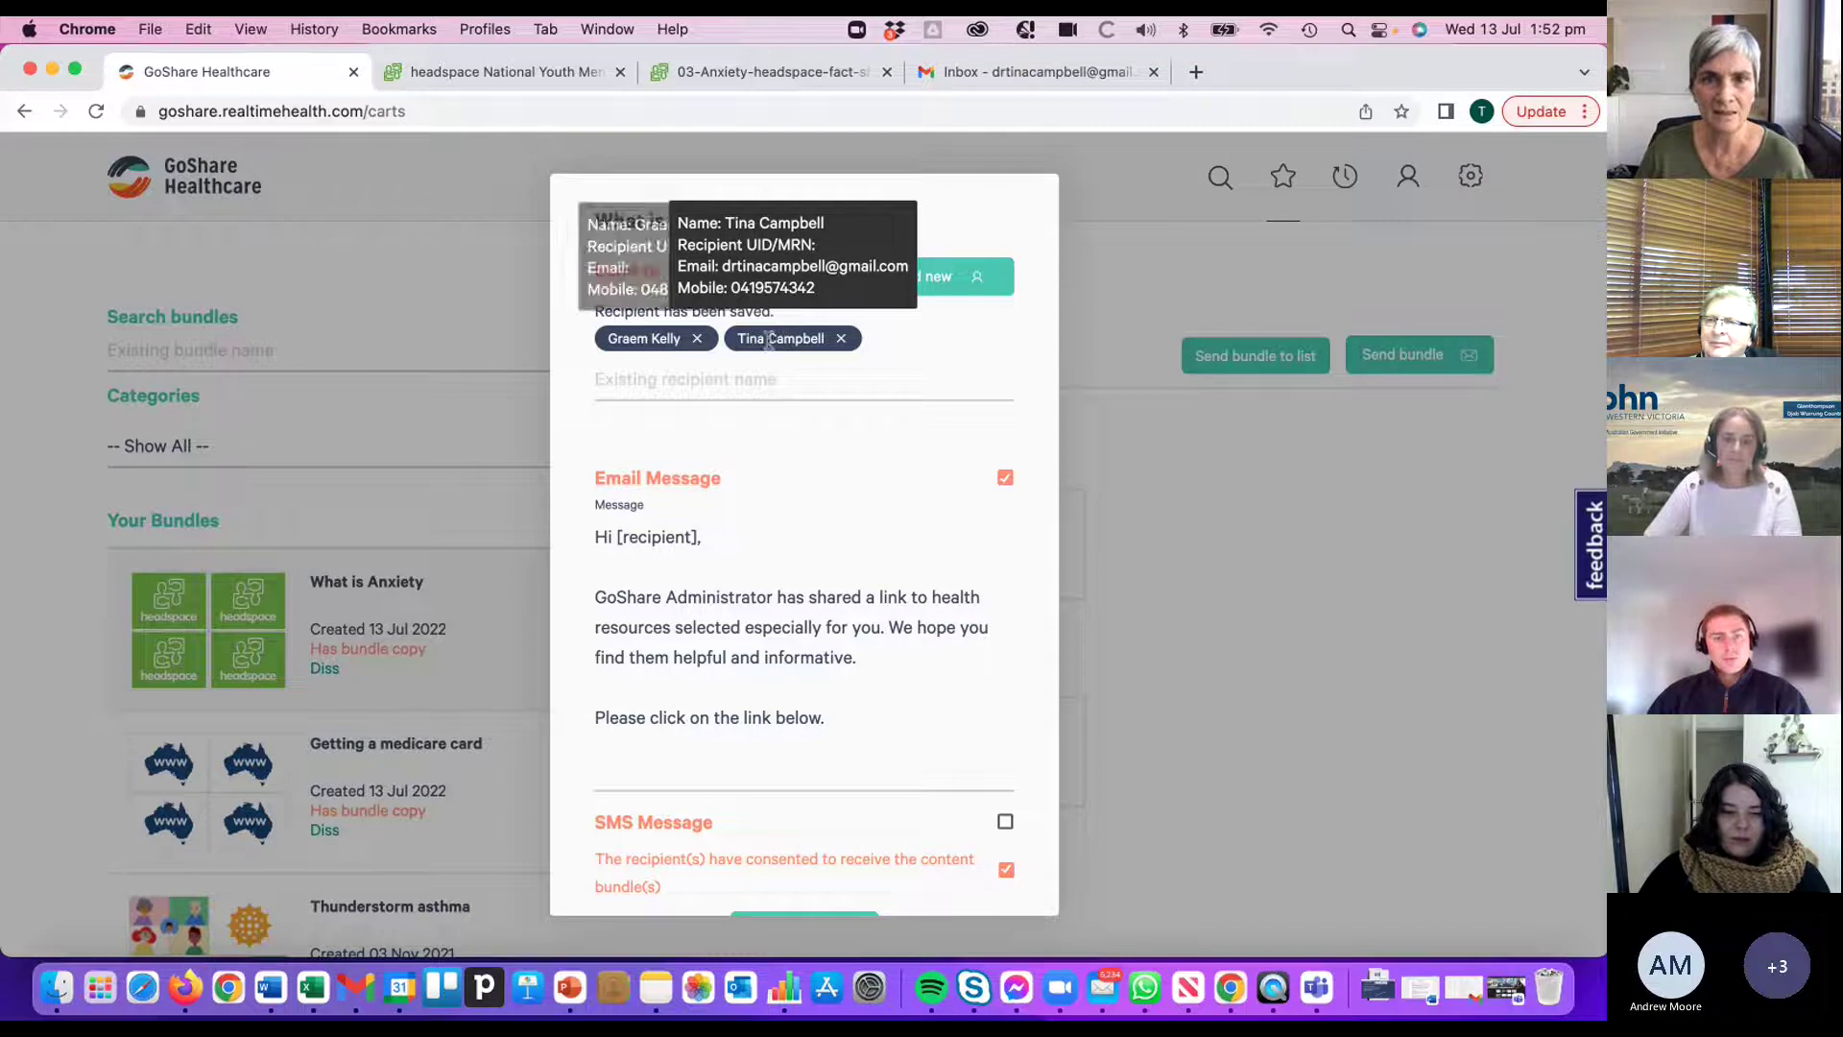
pyautogui.click(841, 338)
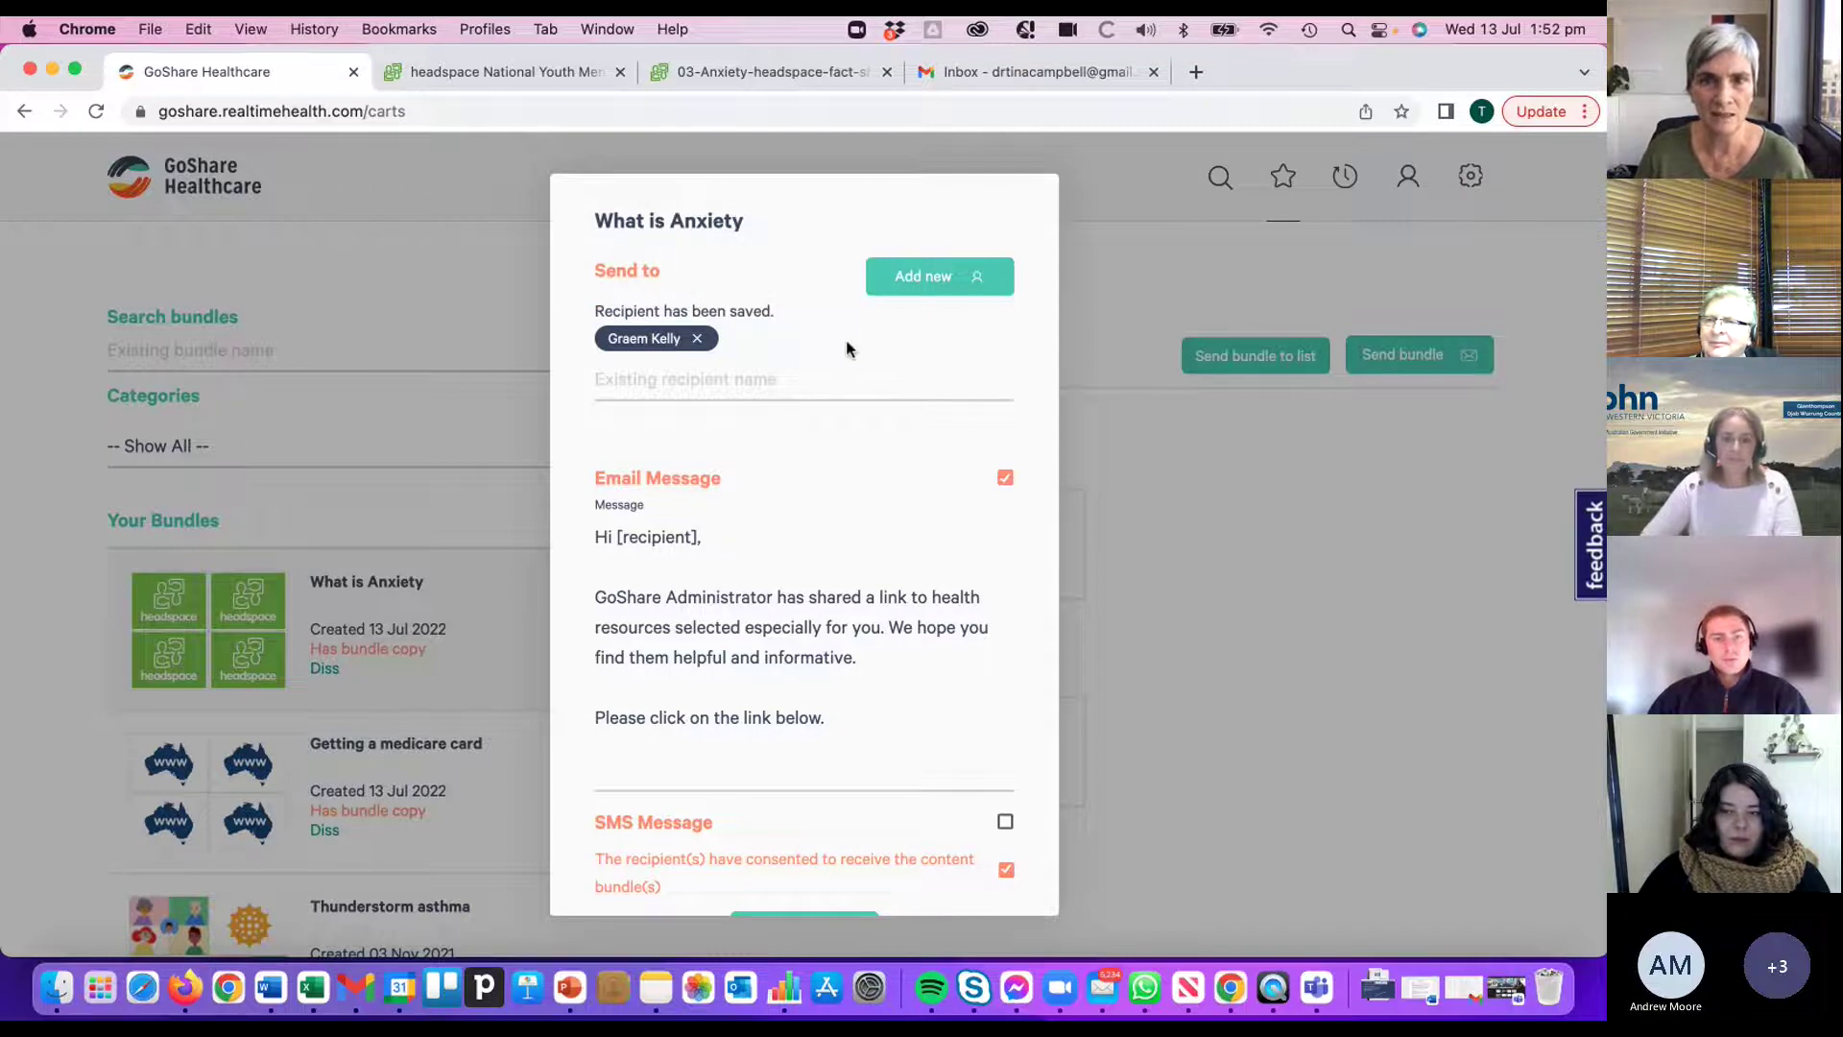
pyautogui.scroll(-2, 804, 378)
pyautogui.scroll(2, 803, 379)
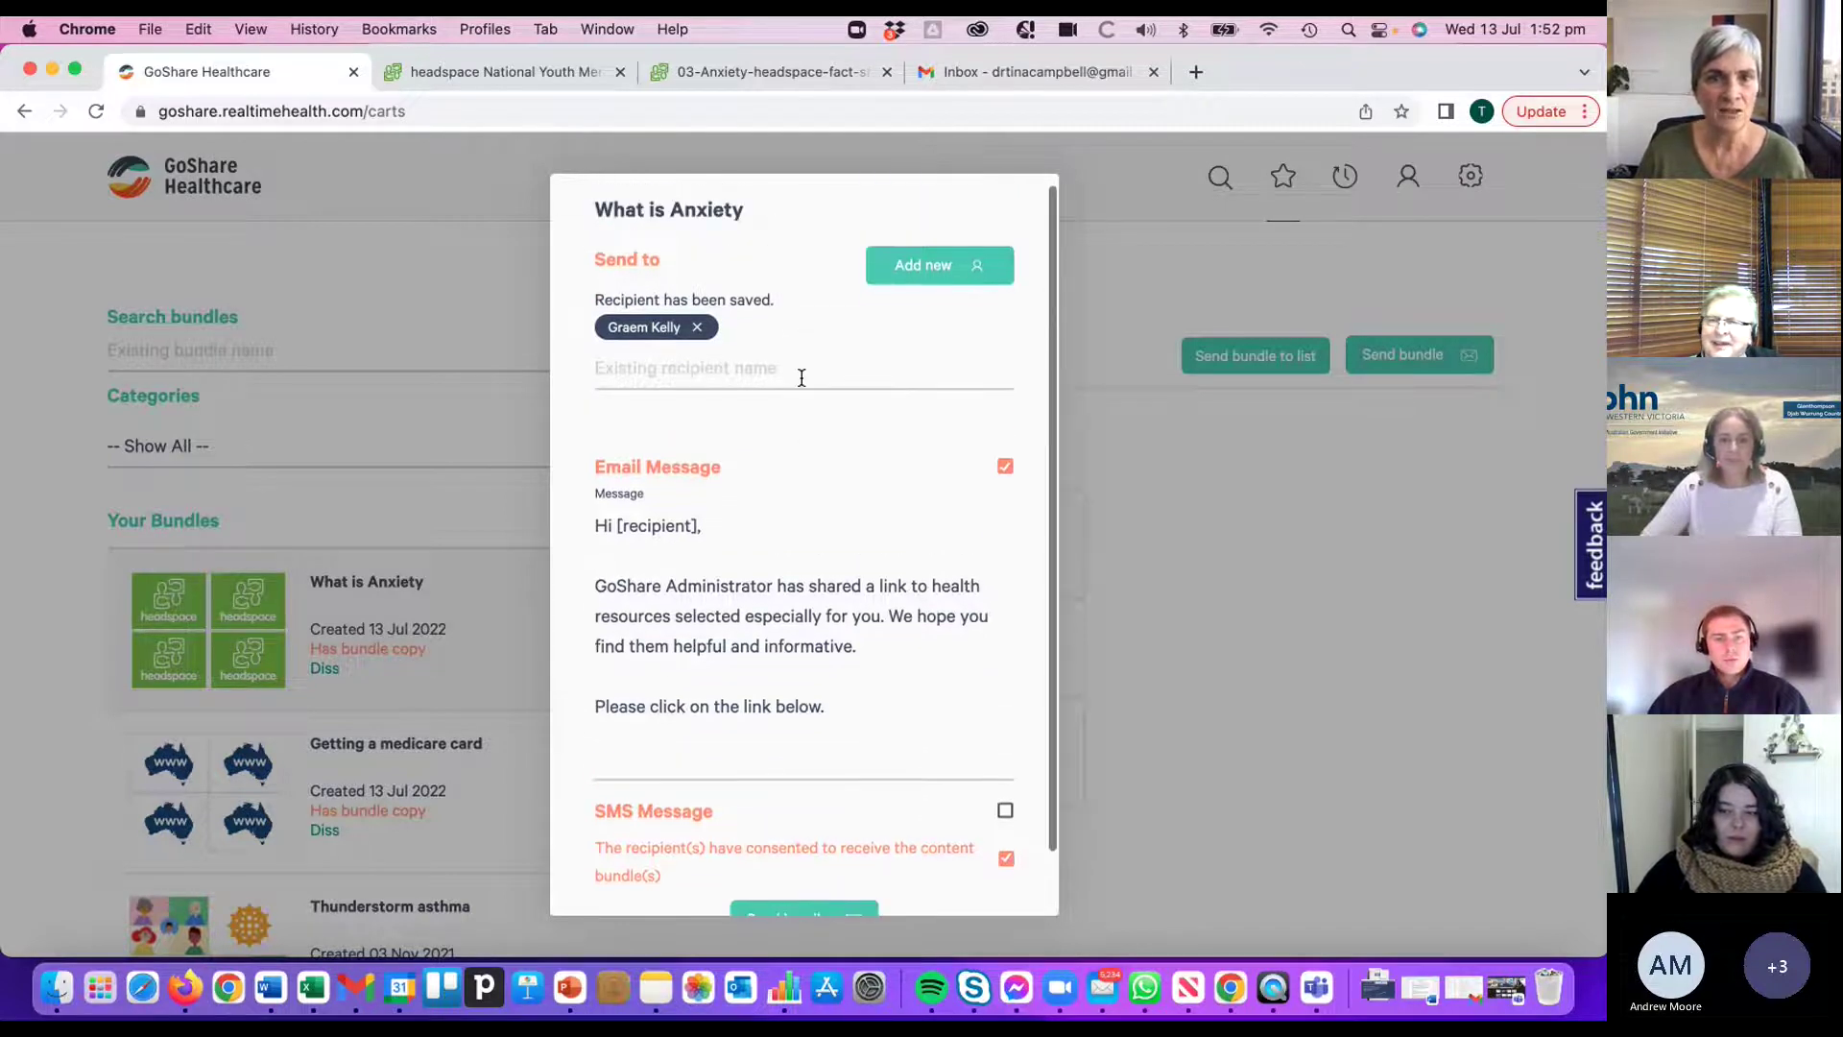
pyautogui.scroll(-2, 745, 428)
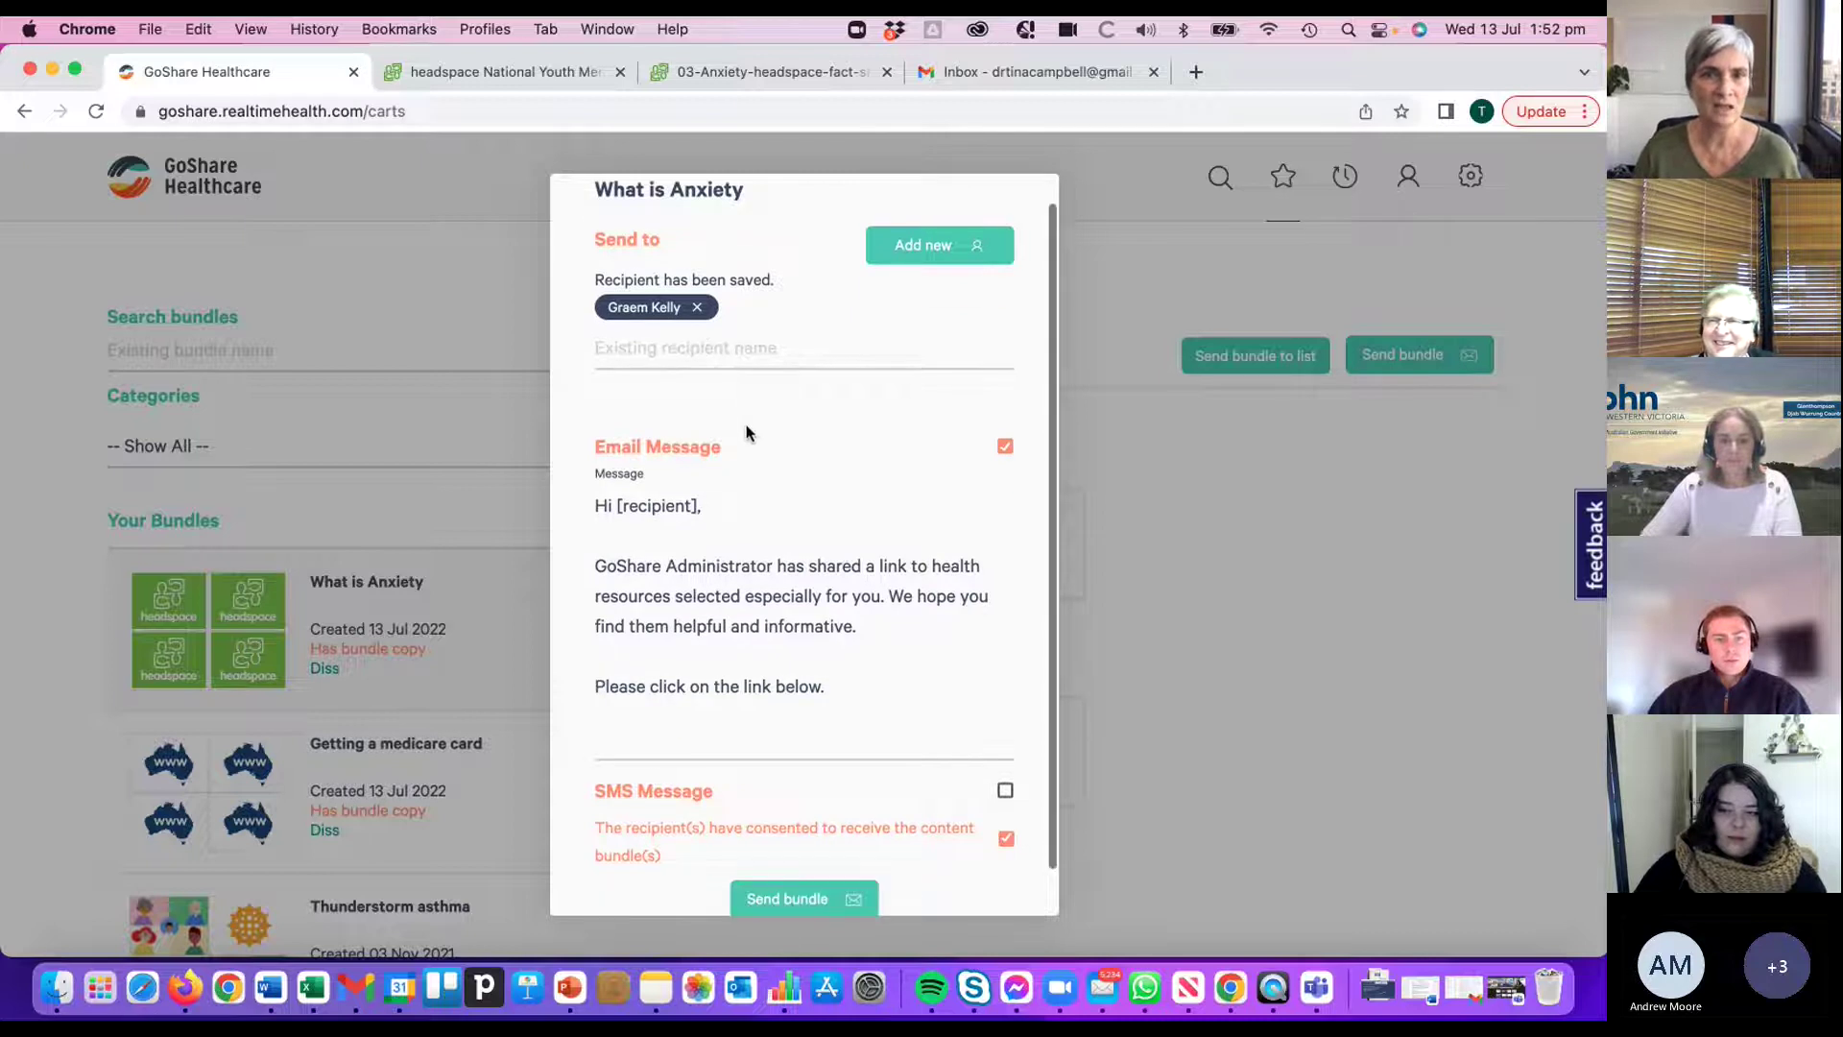
pyautogui.scroll(1, 745, 428)
pyautogui.click(718, 353)
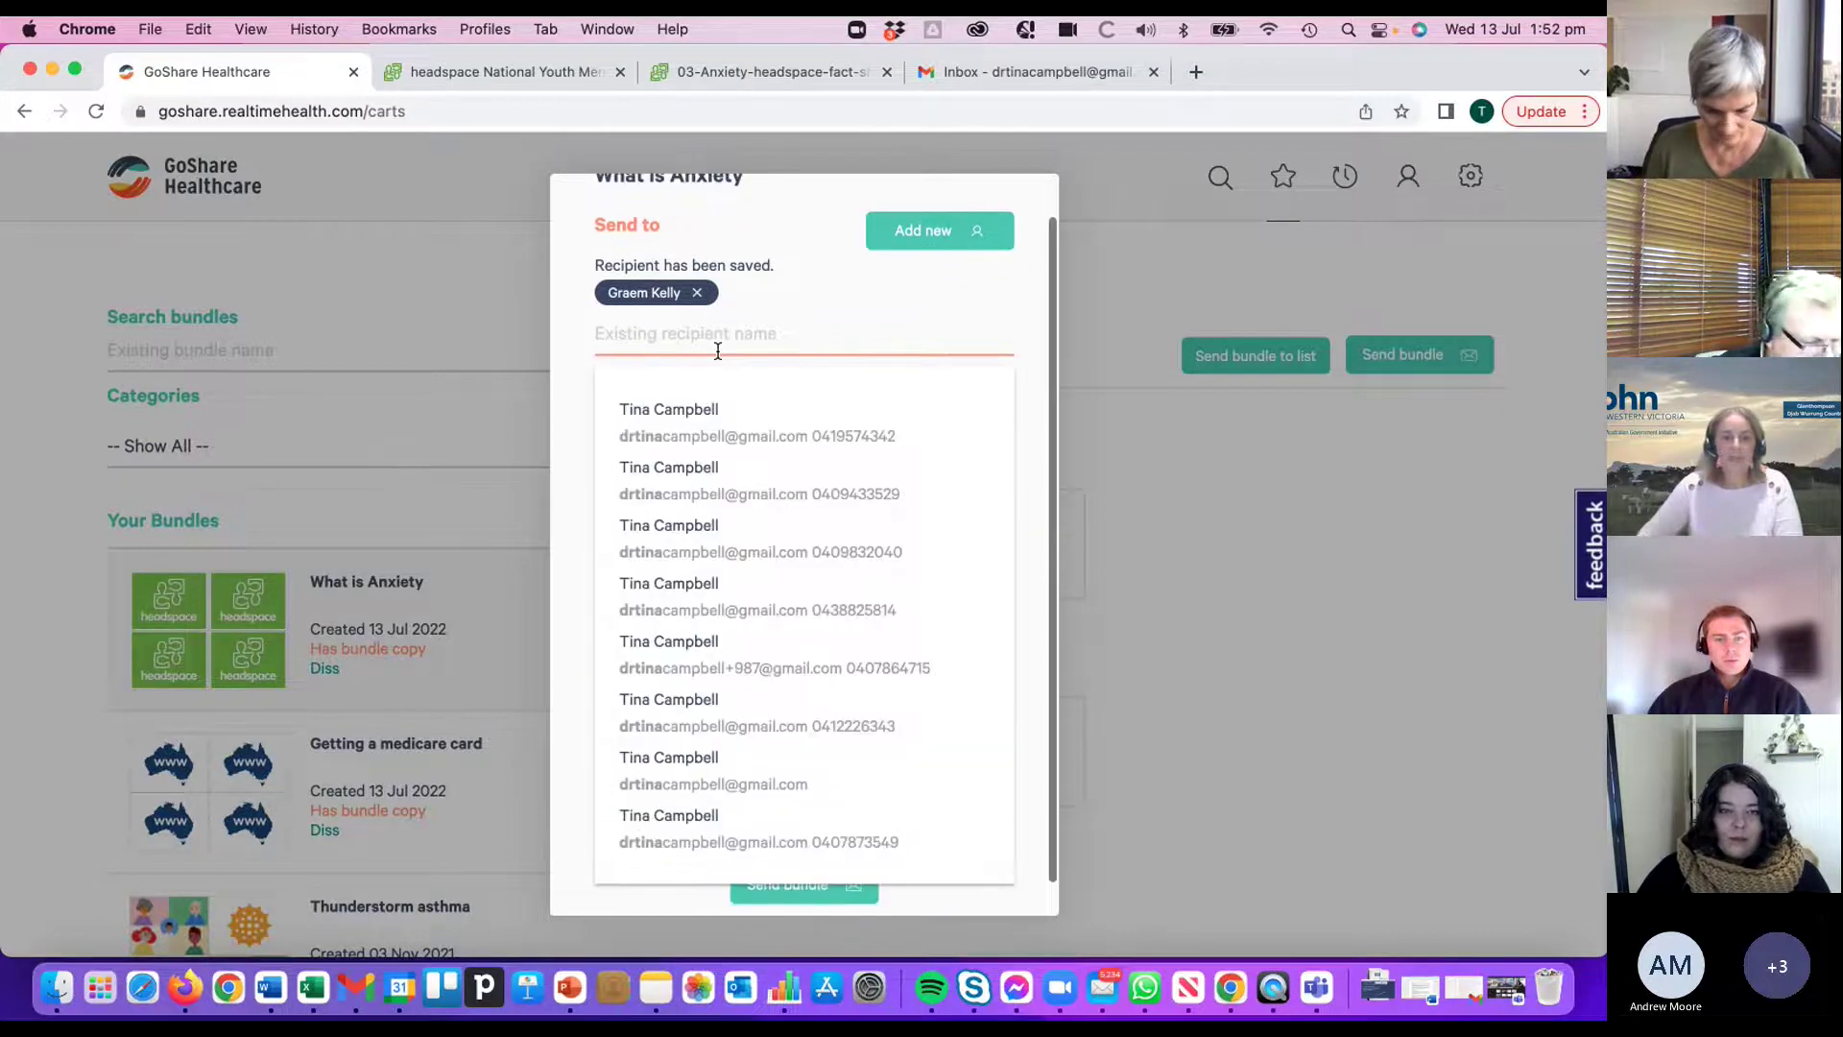
pyautogui.write('drtina')
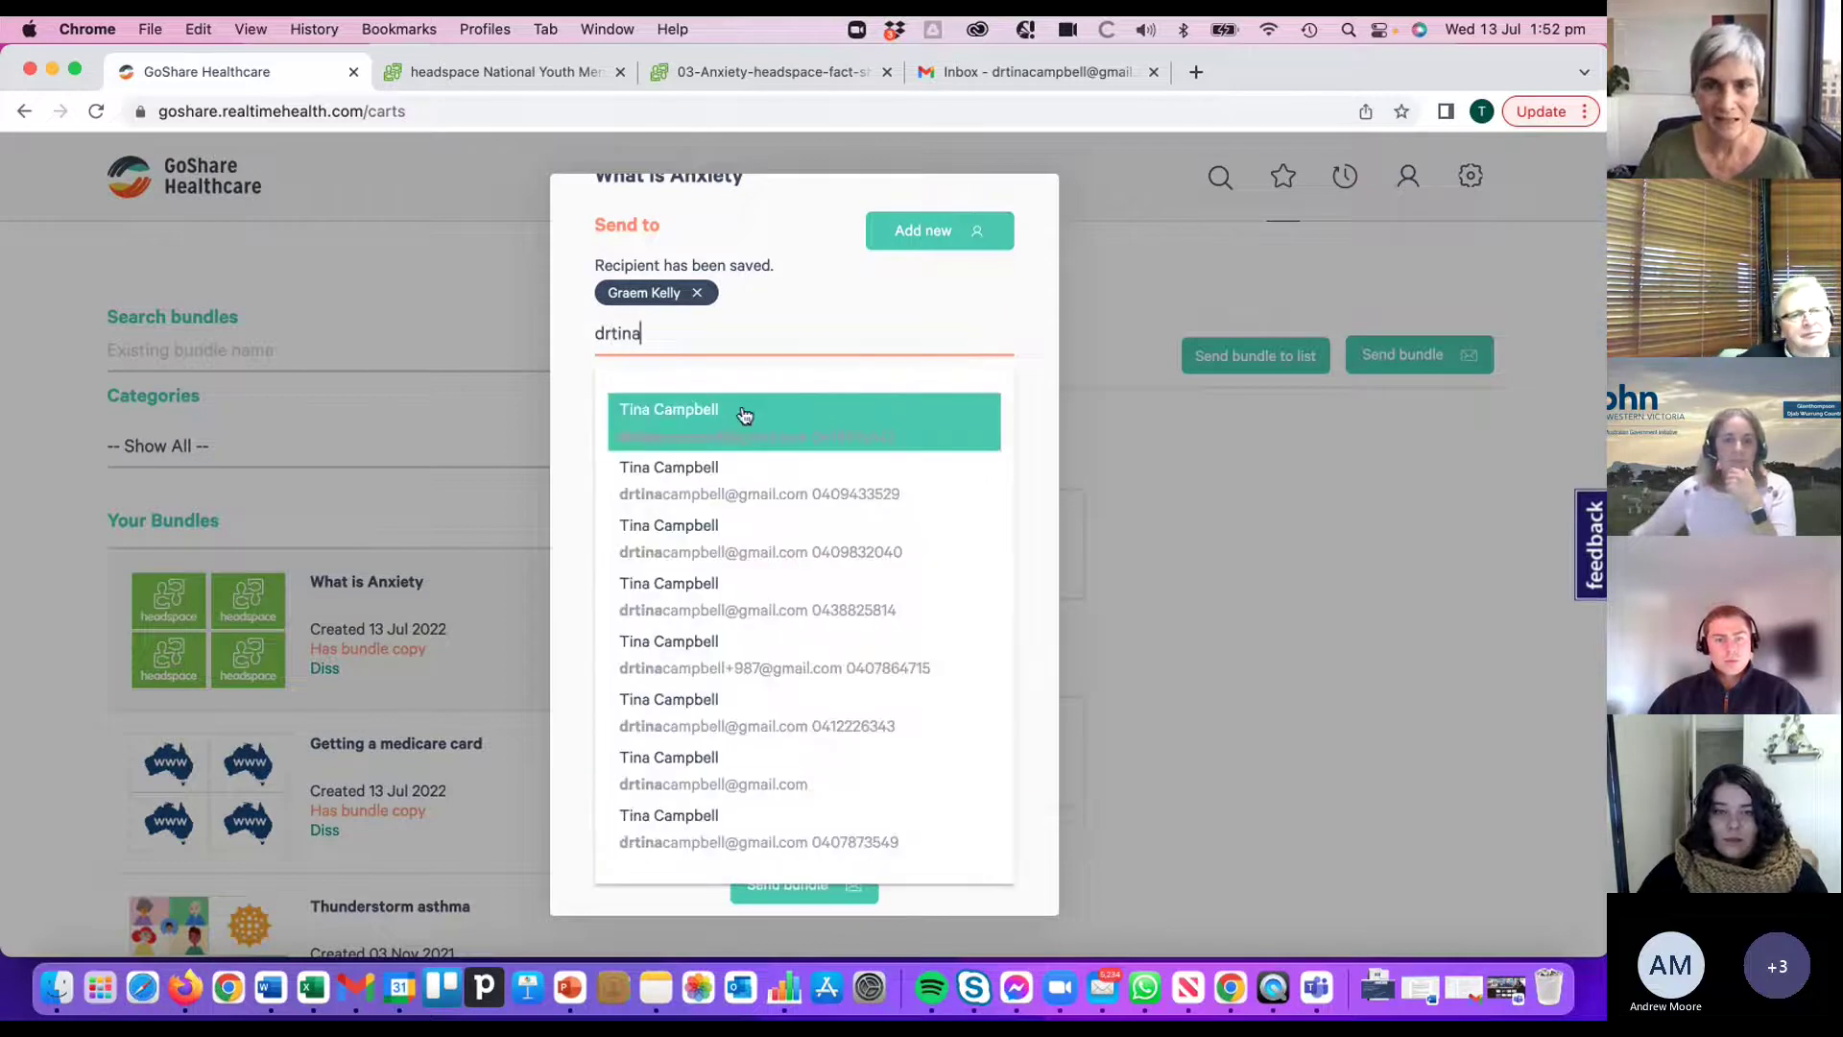
pyautogui.click(724, 780)
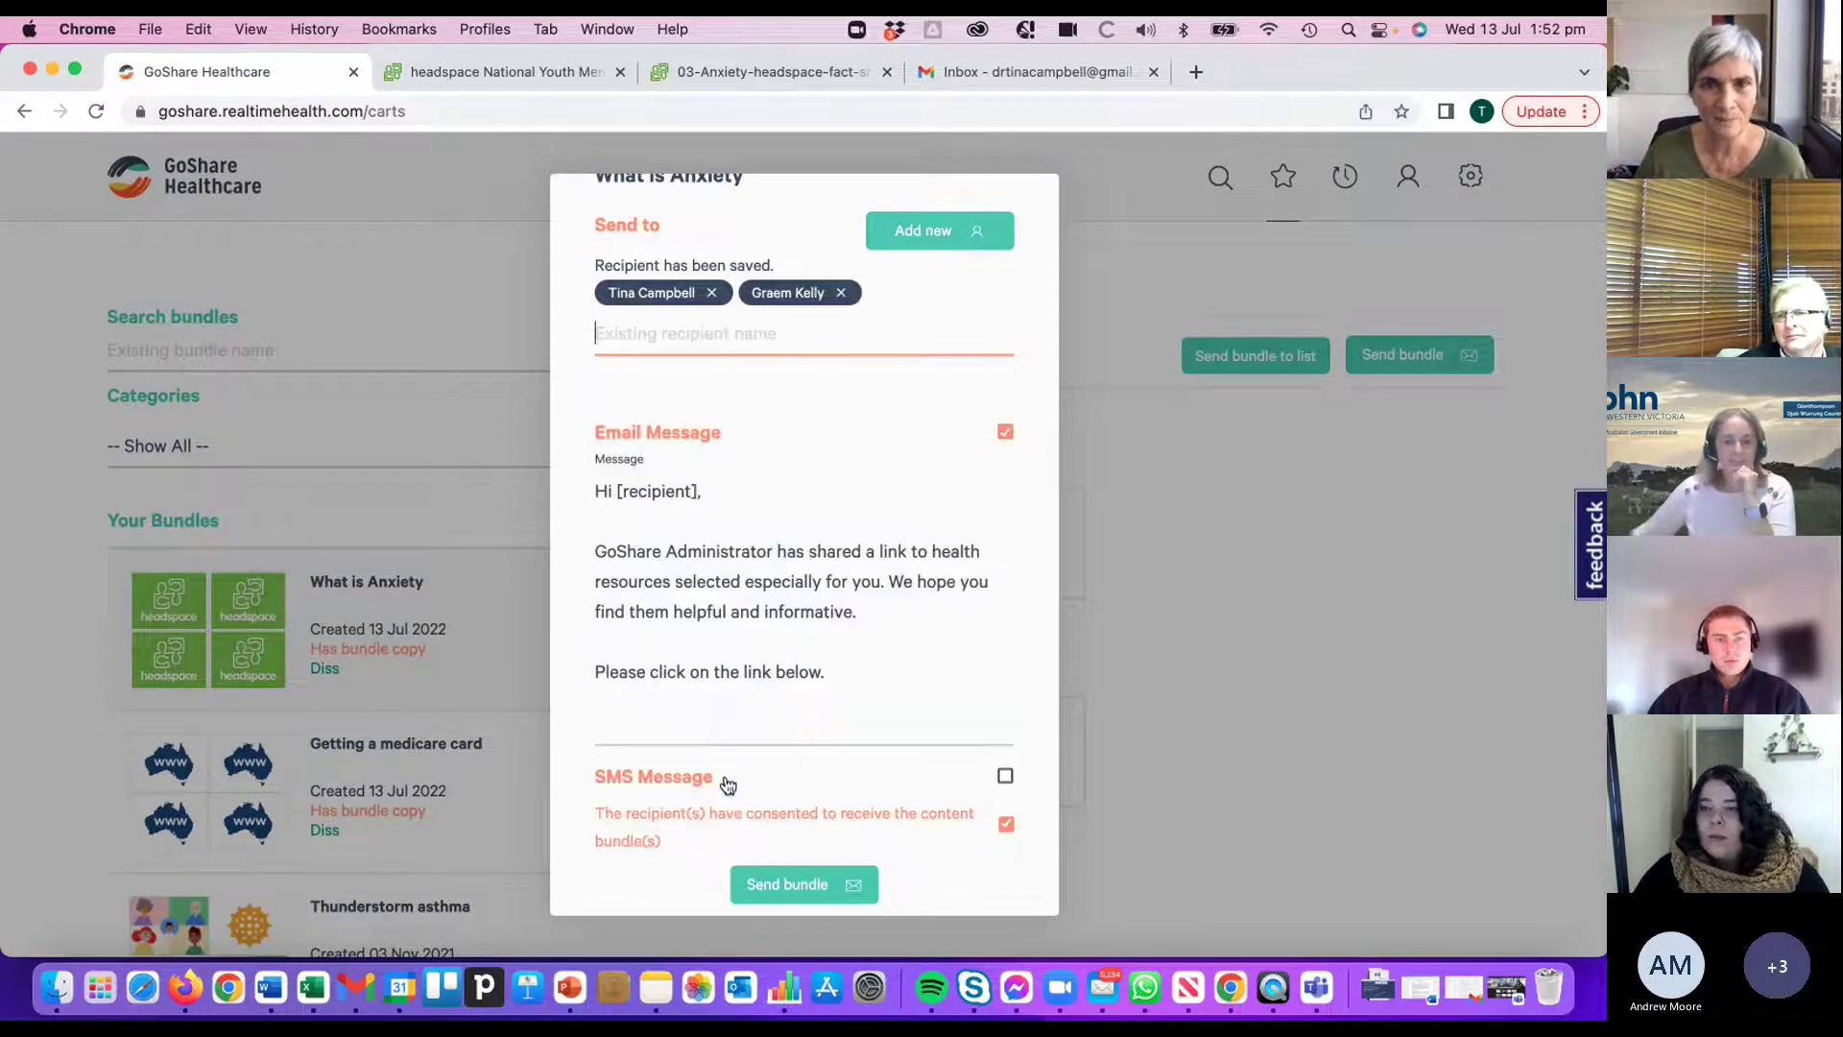
# - Enable the SMS message alongside the email message for this send
pyautogui.scroll(-1, 973, 449)
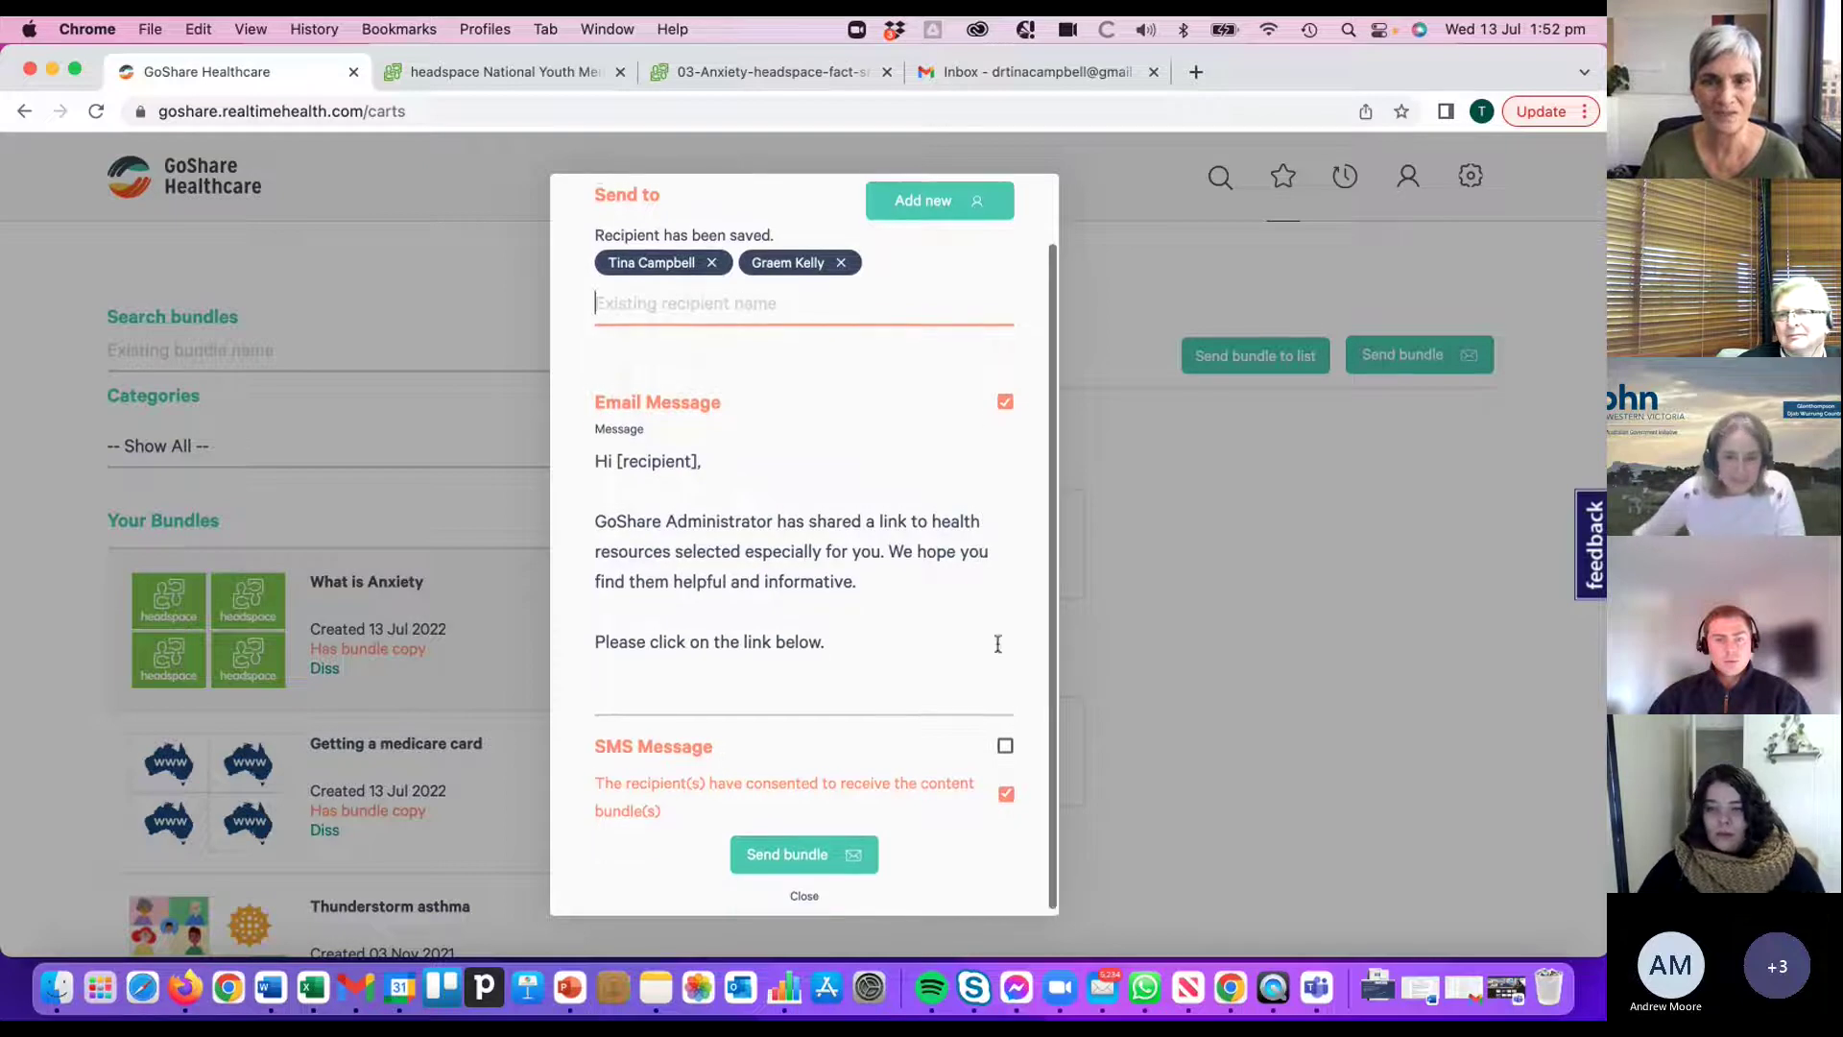
pyautogui.click(1005, 747)
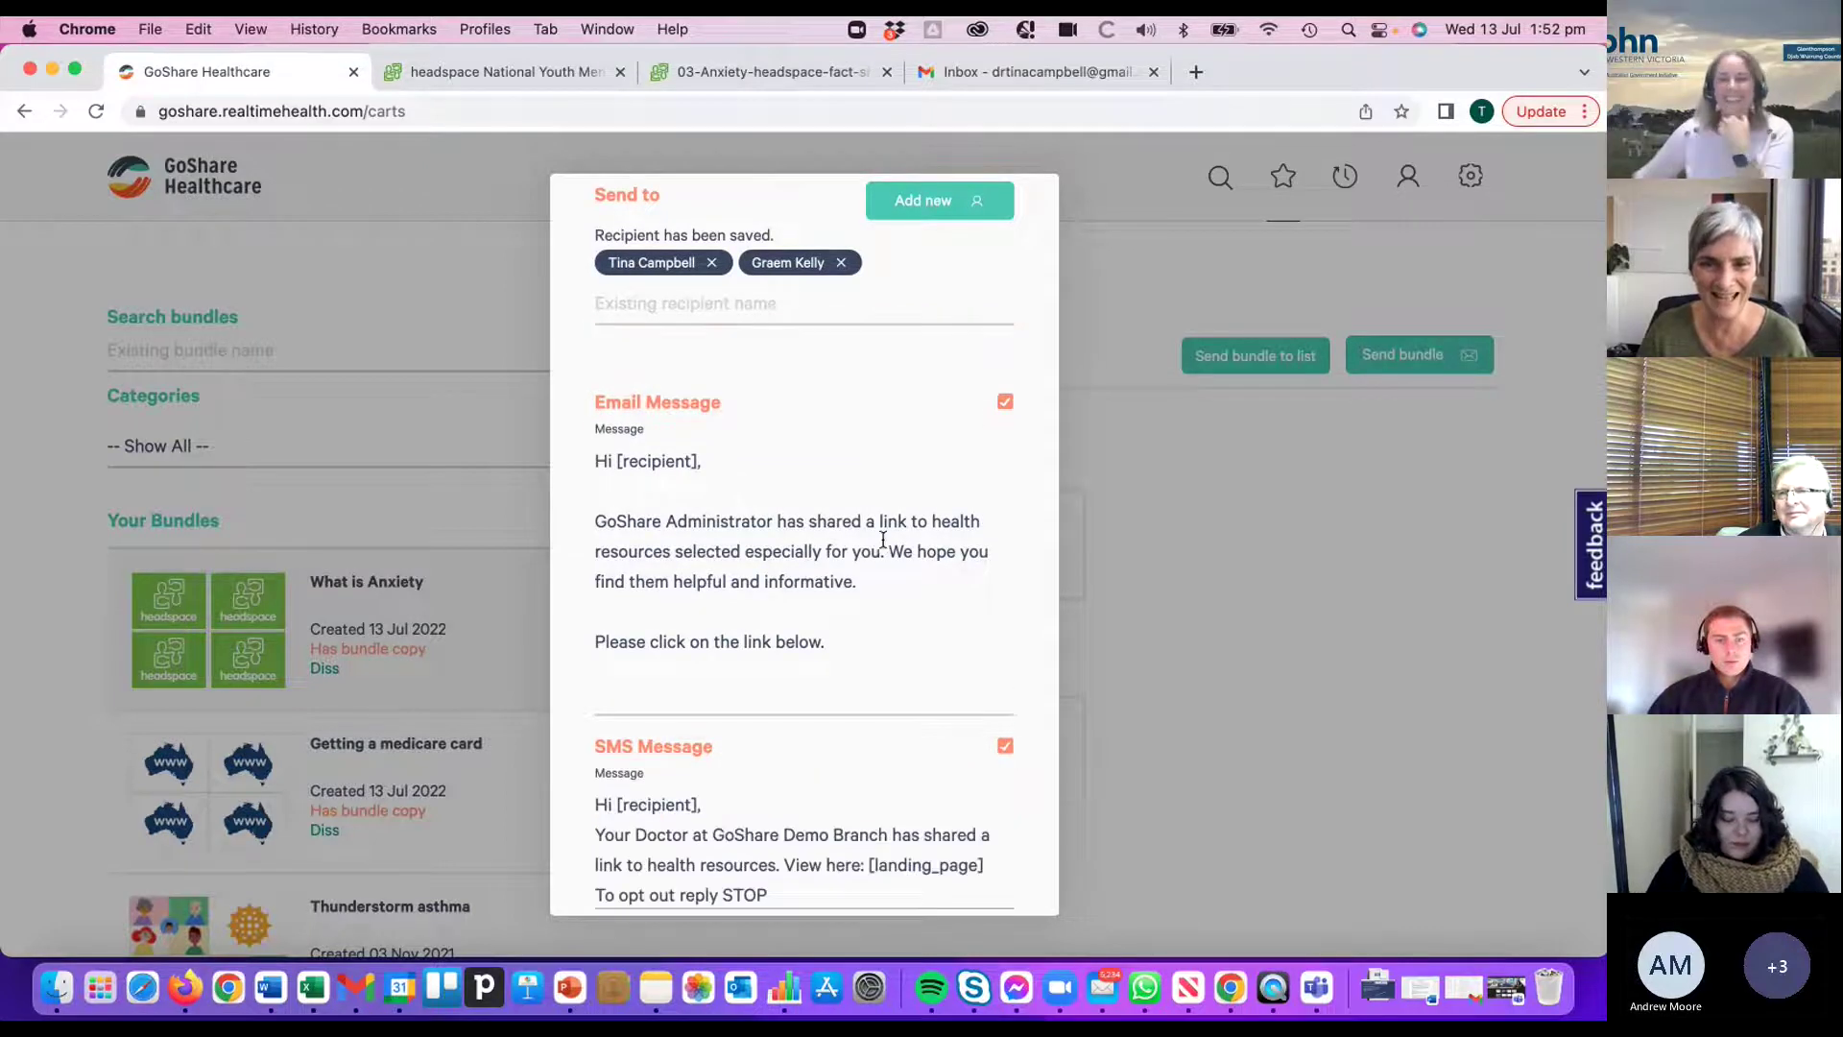
pyautogui.scroll(-3, 877, 543)
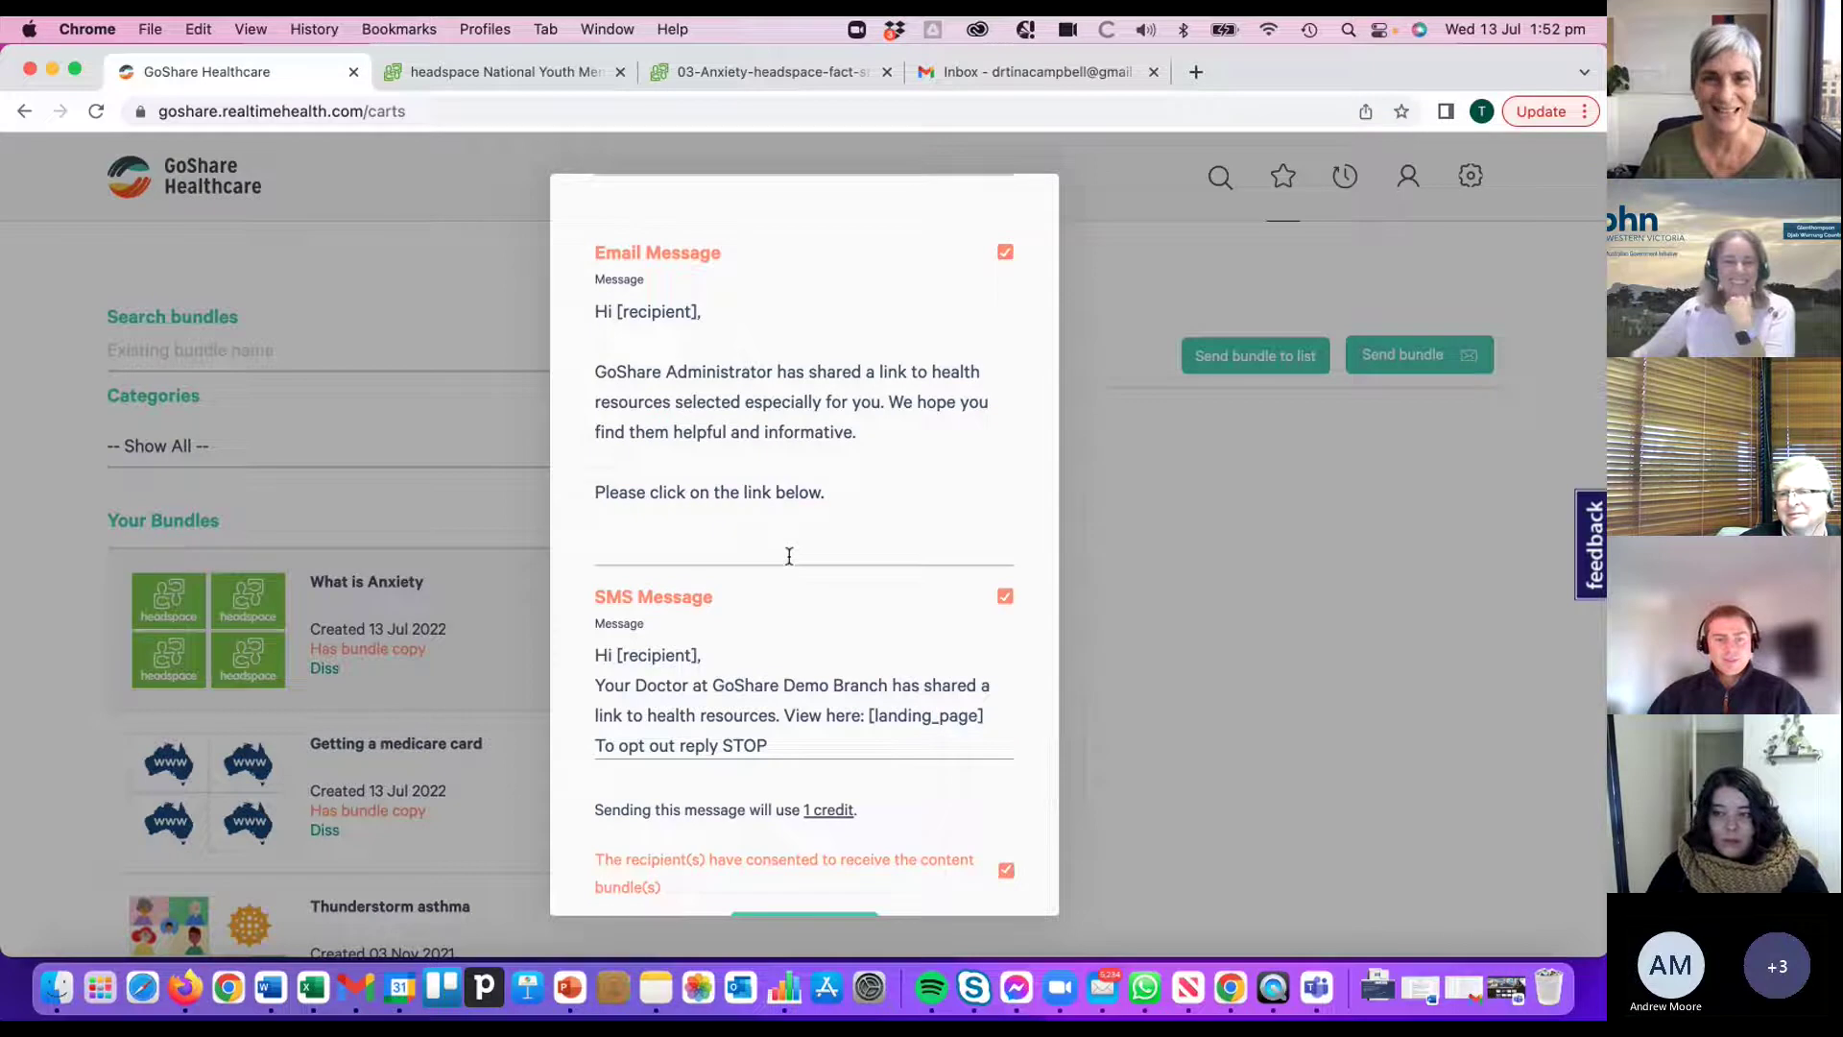
pyautogui.scroll(3, 786, 582)
pyautogui.scroll(-5, 790, 549)
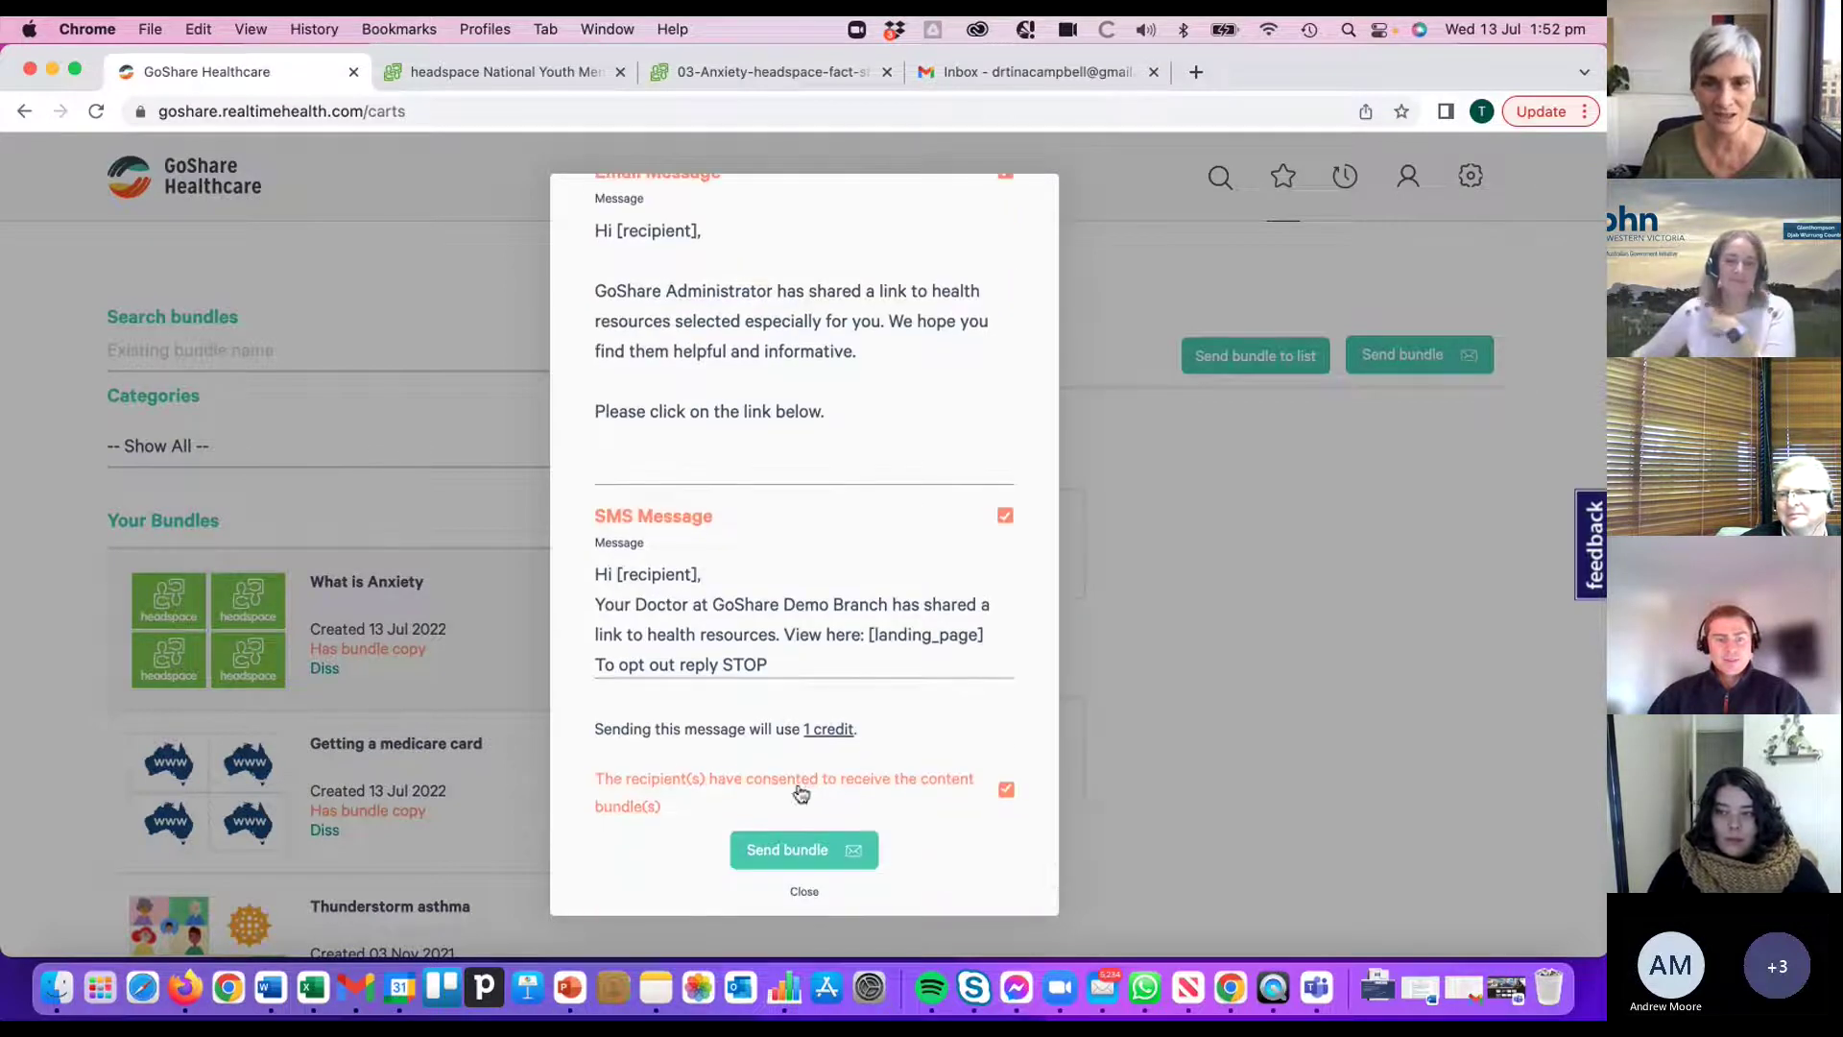
# - Send the What is Anxiety bundle, then open the send form for Getting a medicare card
pyautogui.click(816, 849)
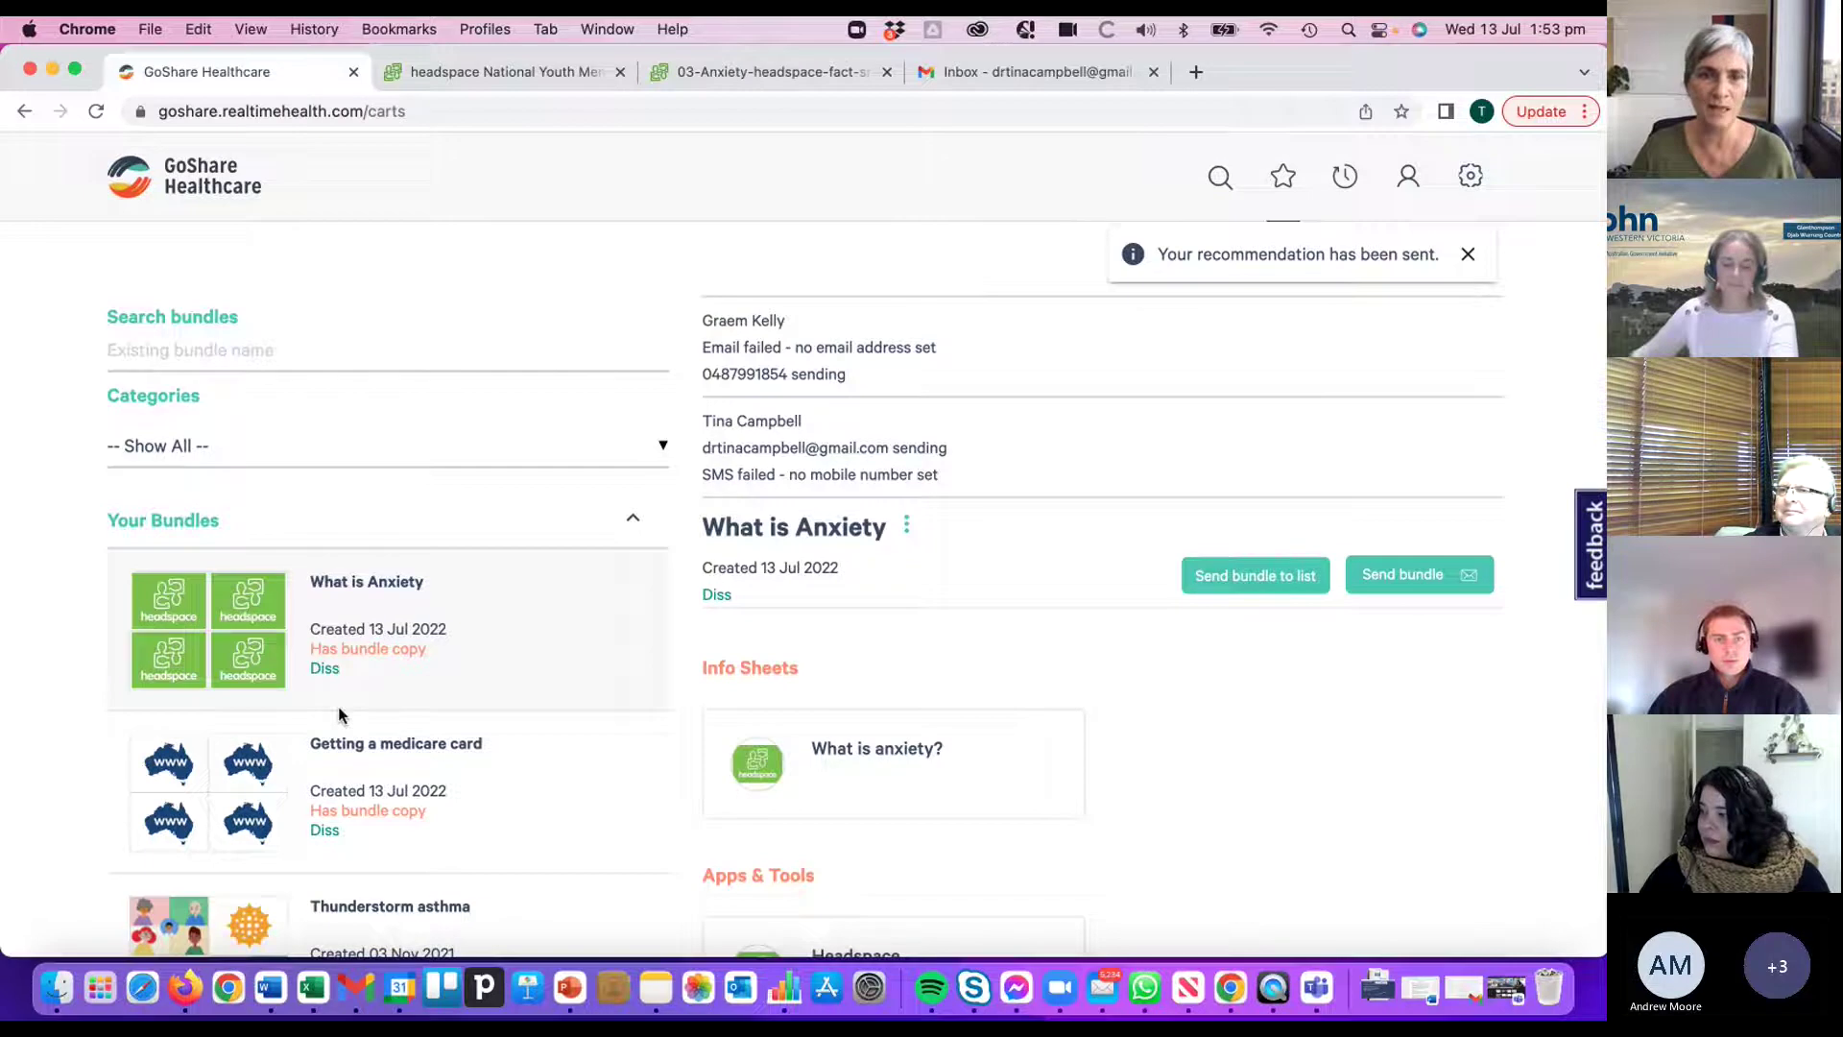
pyautogui.click(379, 760)
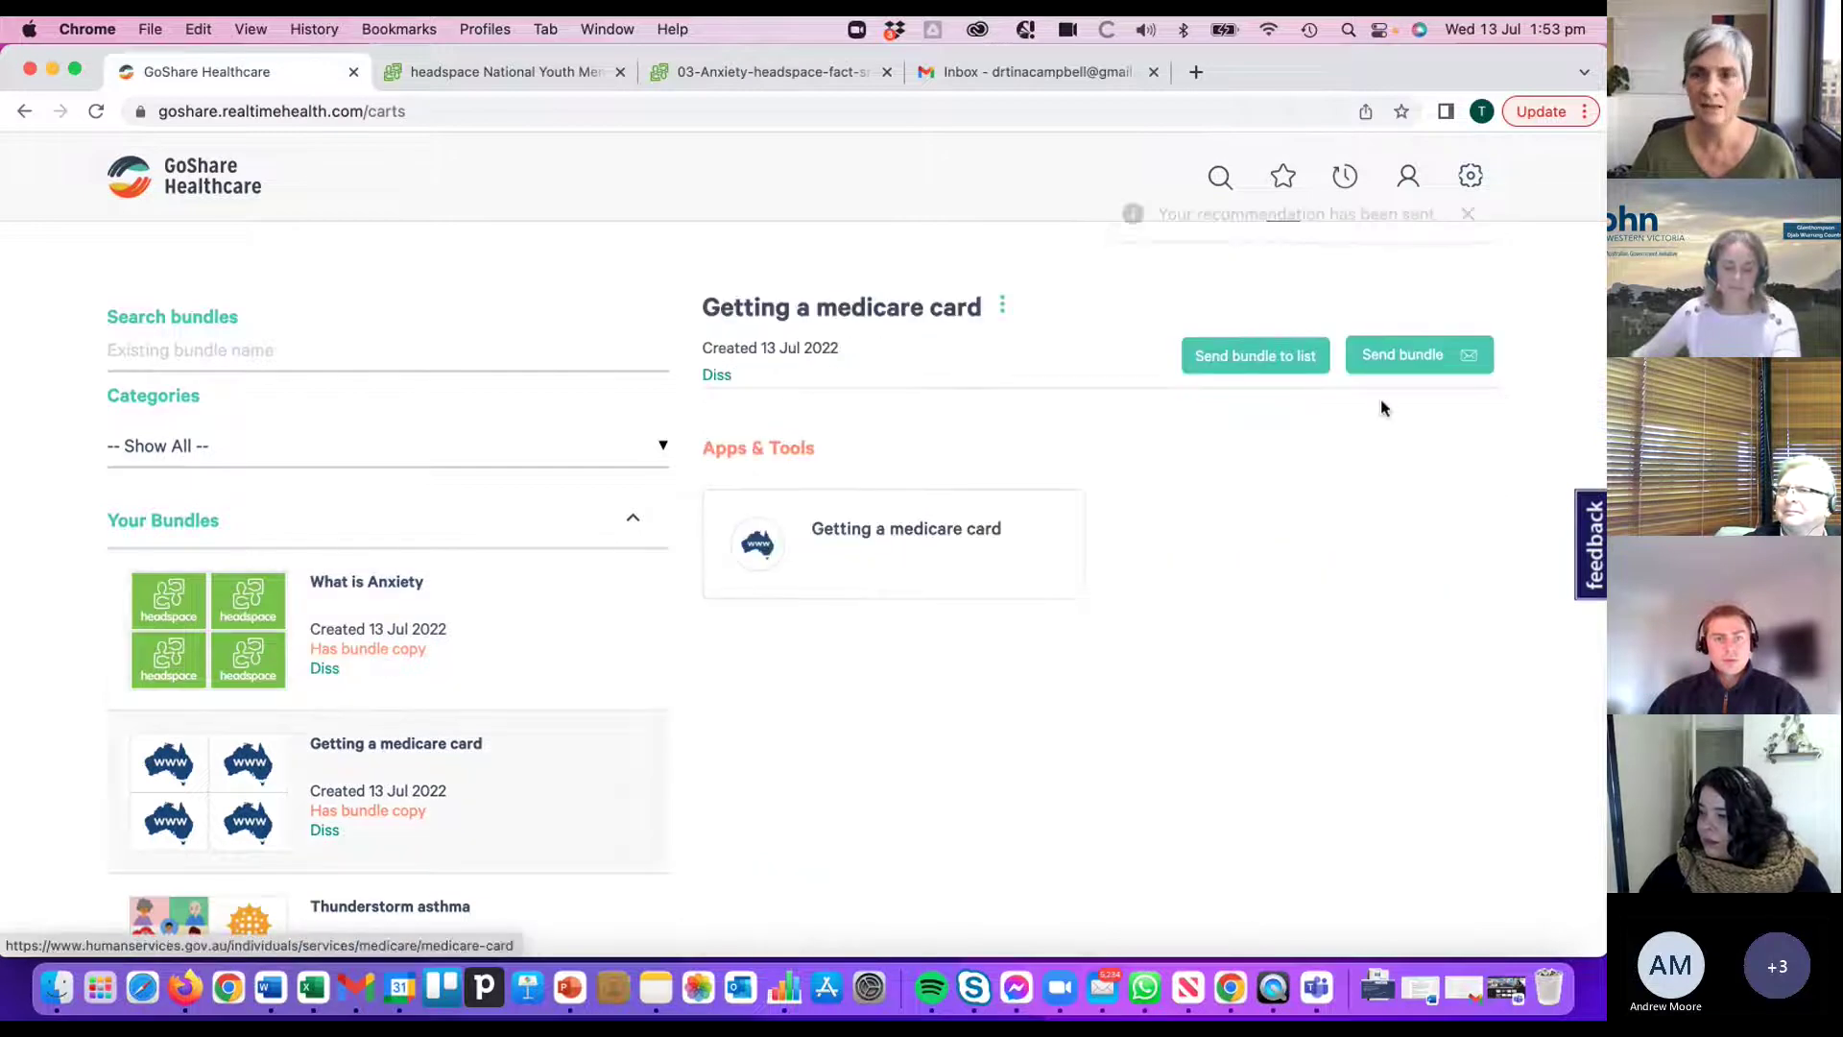
pyautogui.click(1394, 358)
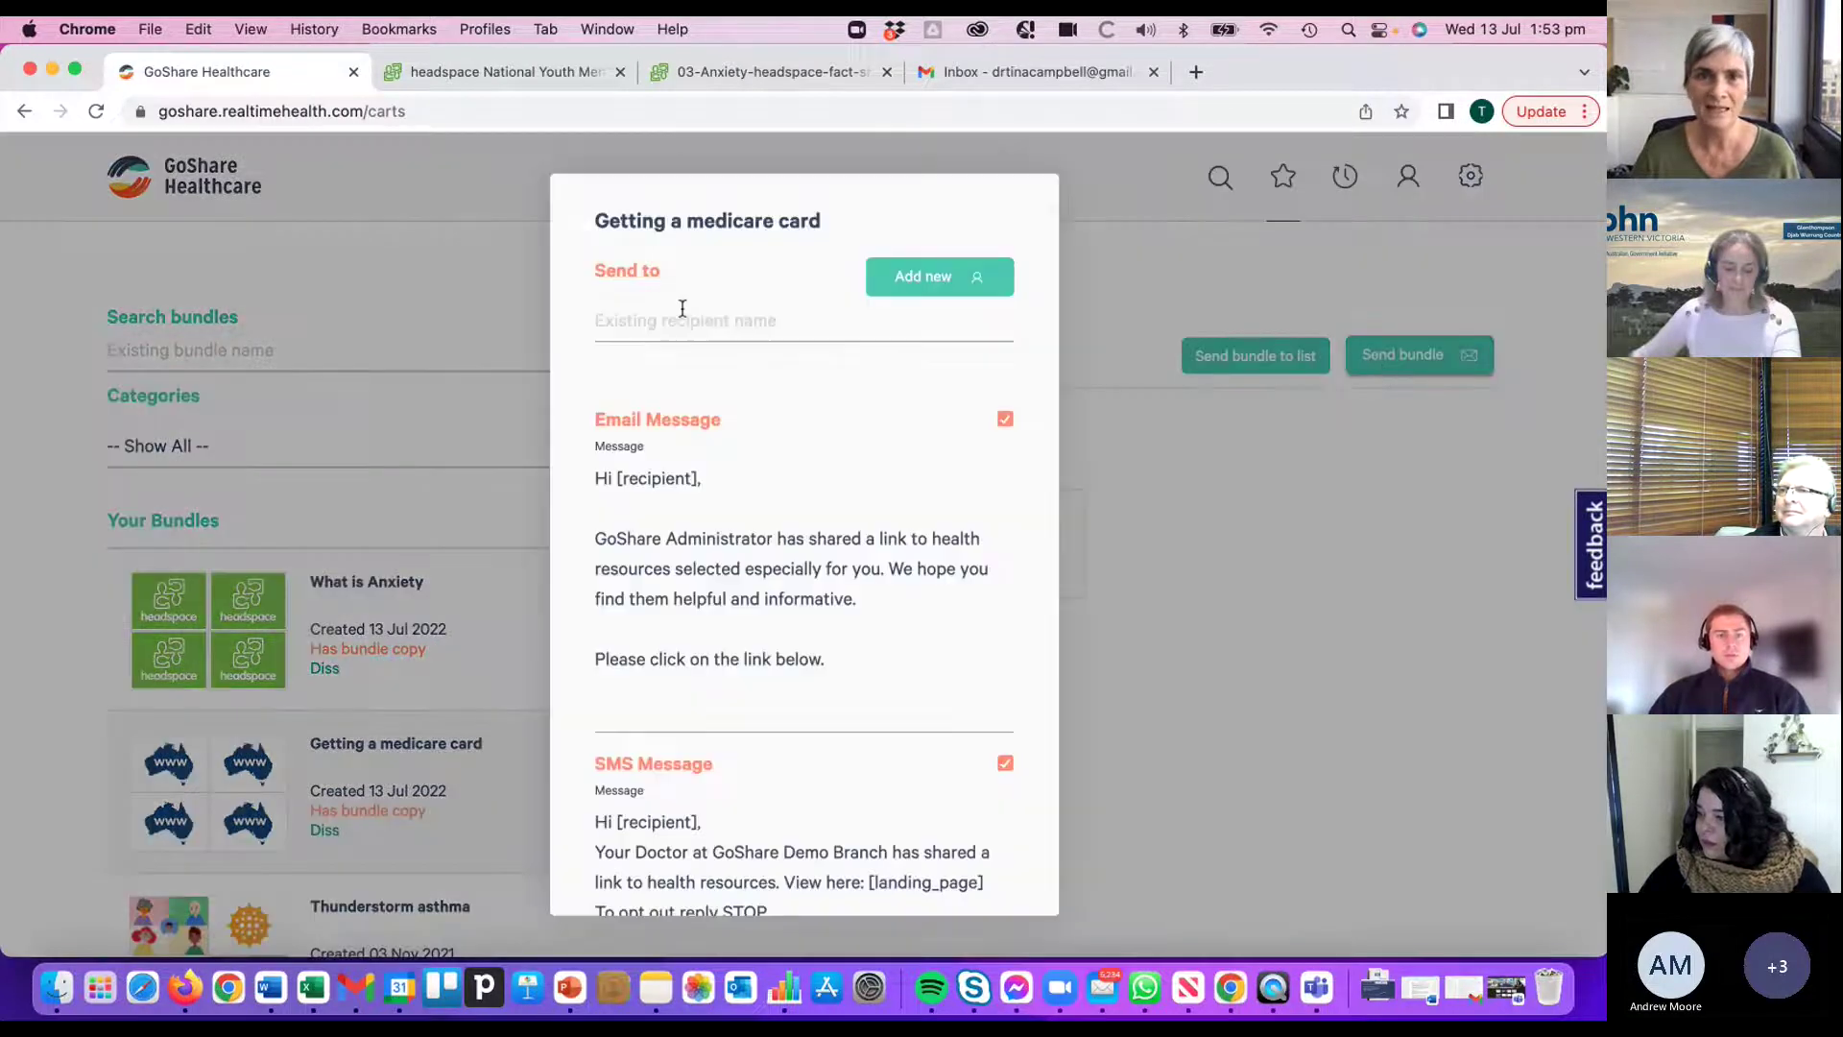
# - Add the newly saved recipient to the Getting a medicare card send form, then close it unsent
pyautogui.click(679, 322)
pyautogui.write('grae')
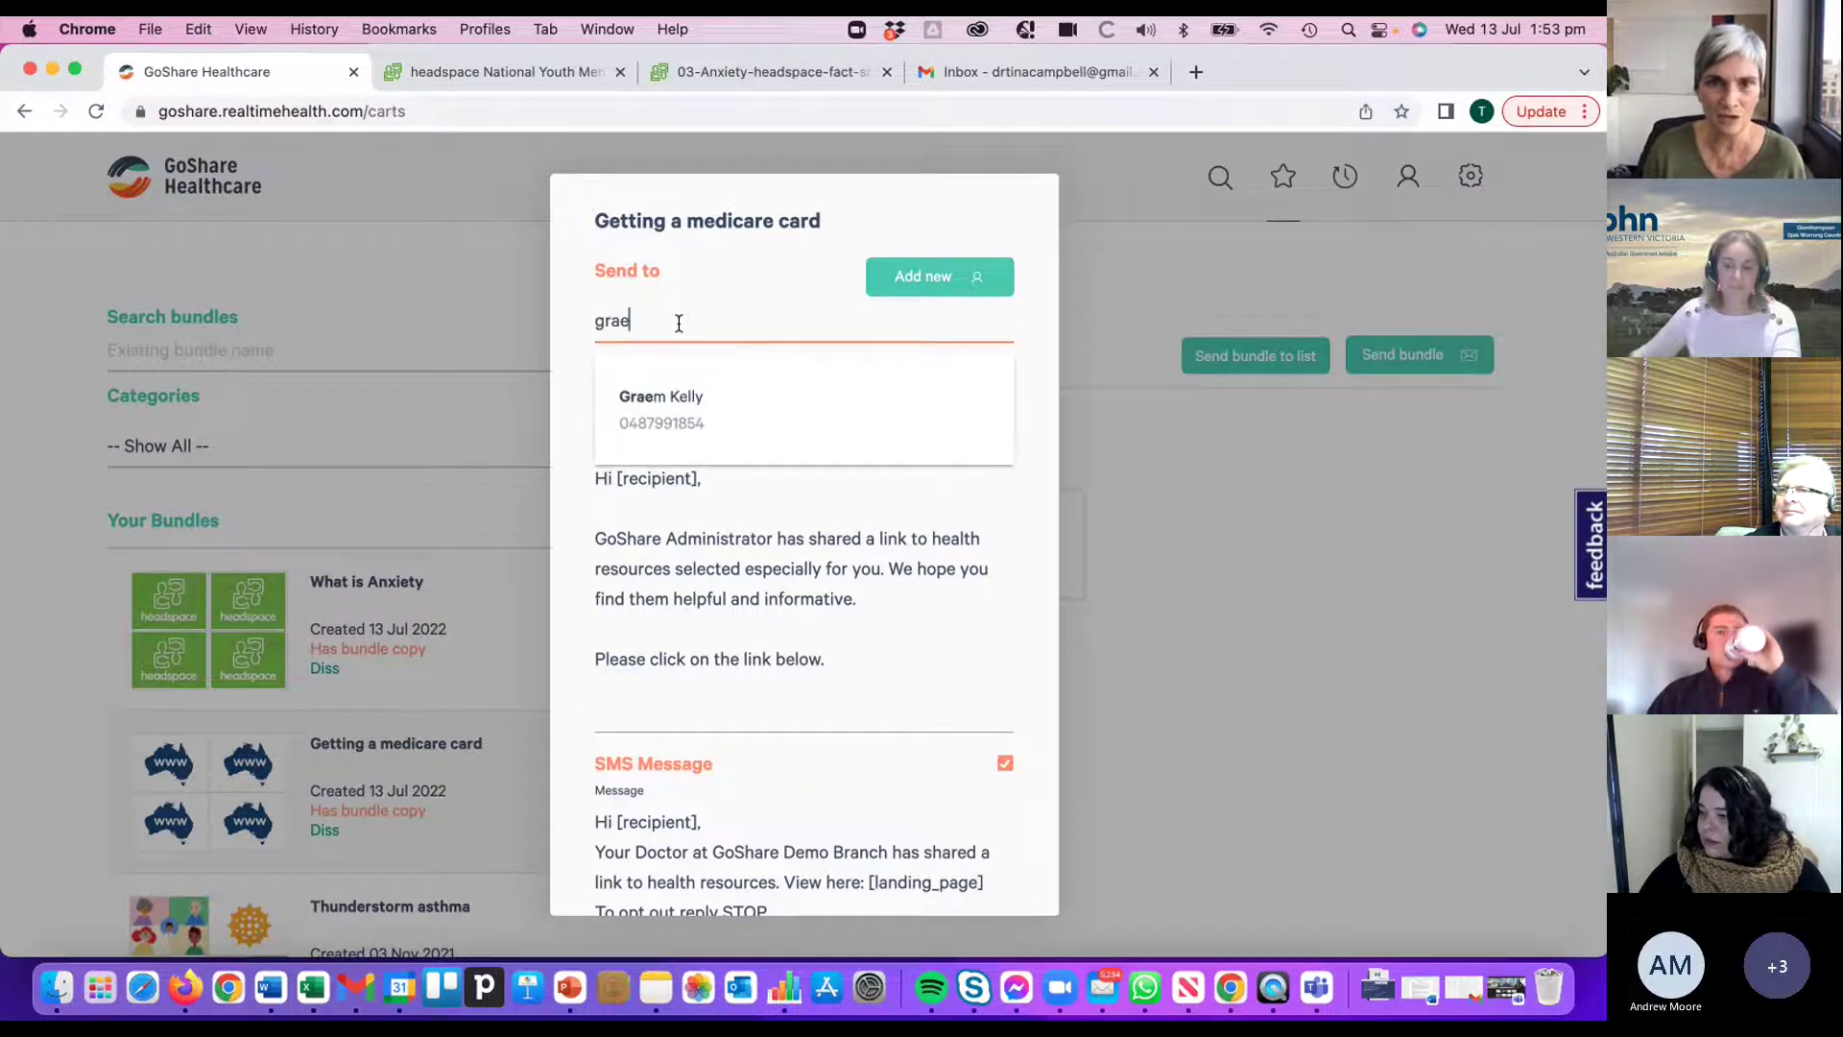
pyautogui.click(676, 404)
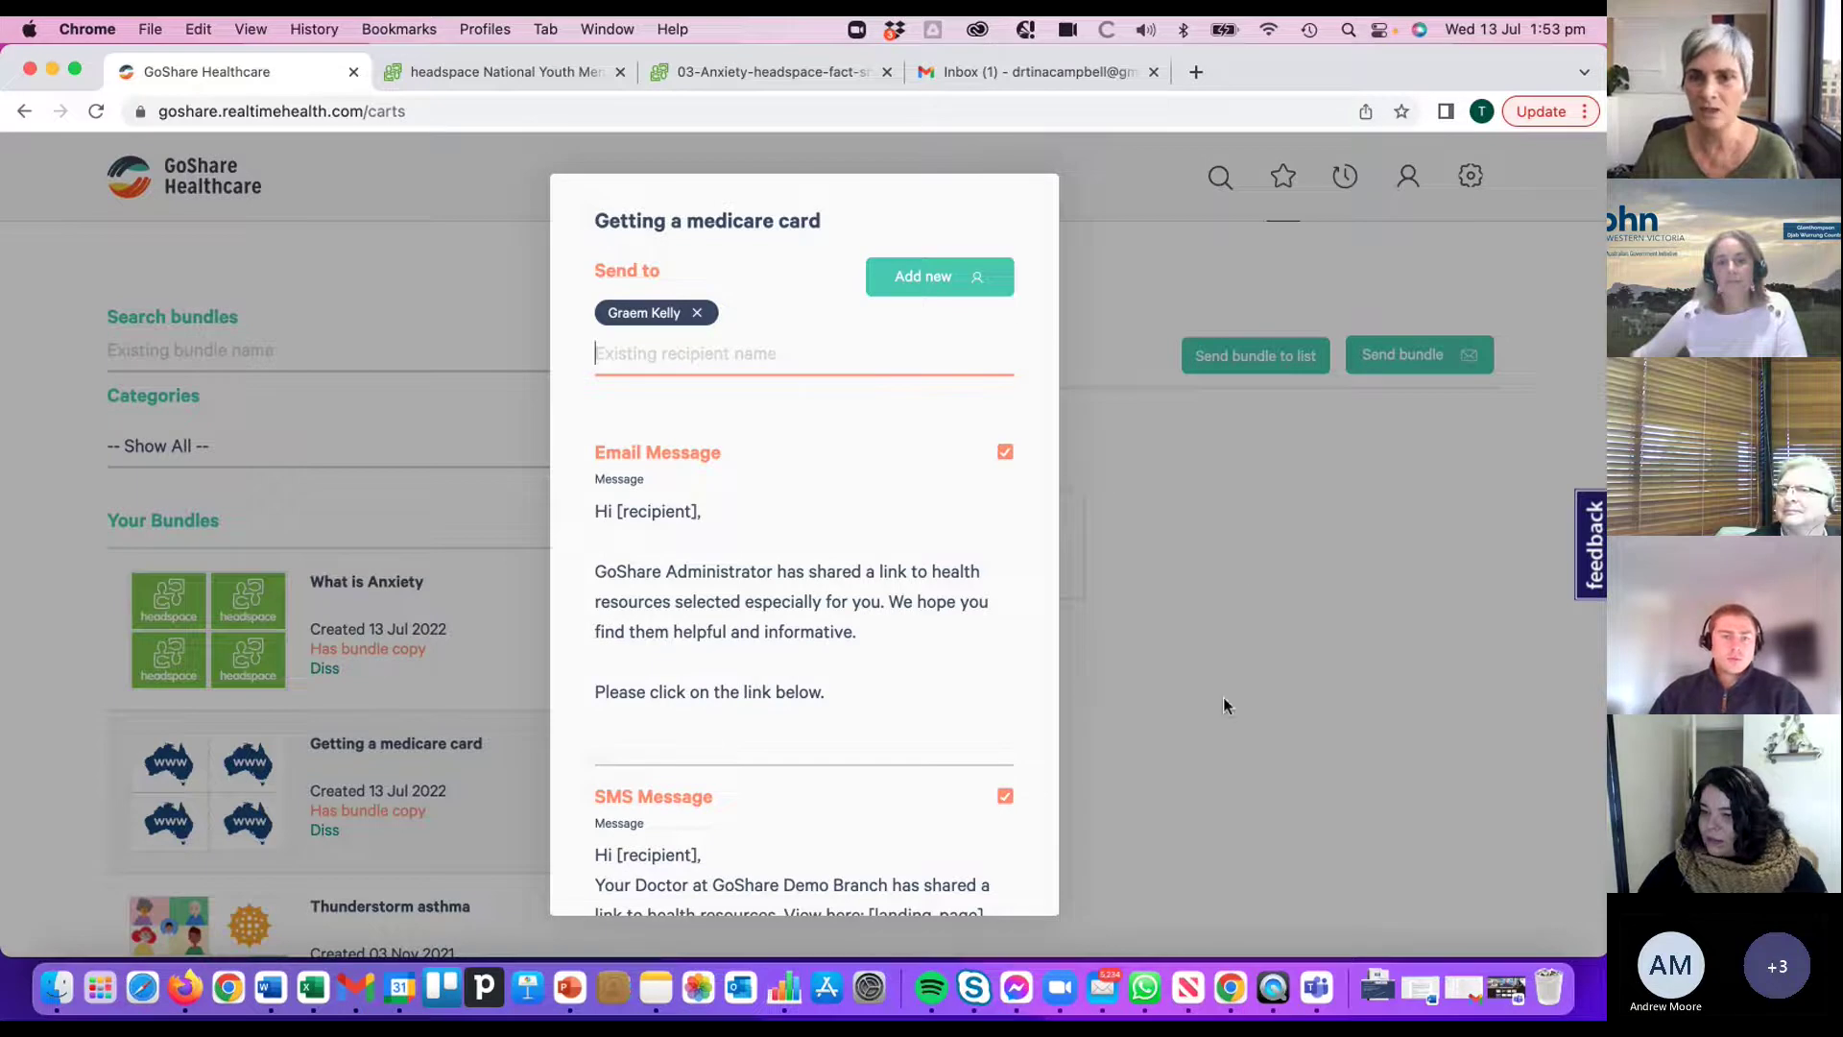
pyautogui.click(1327, 723)
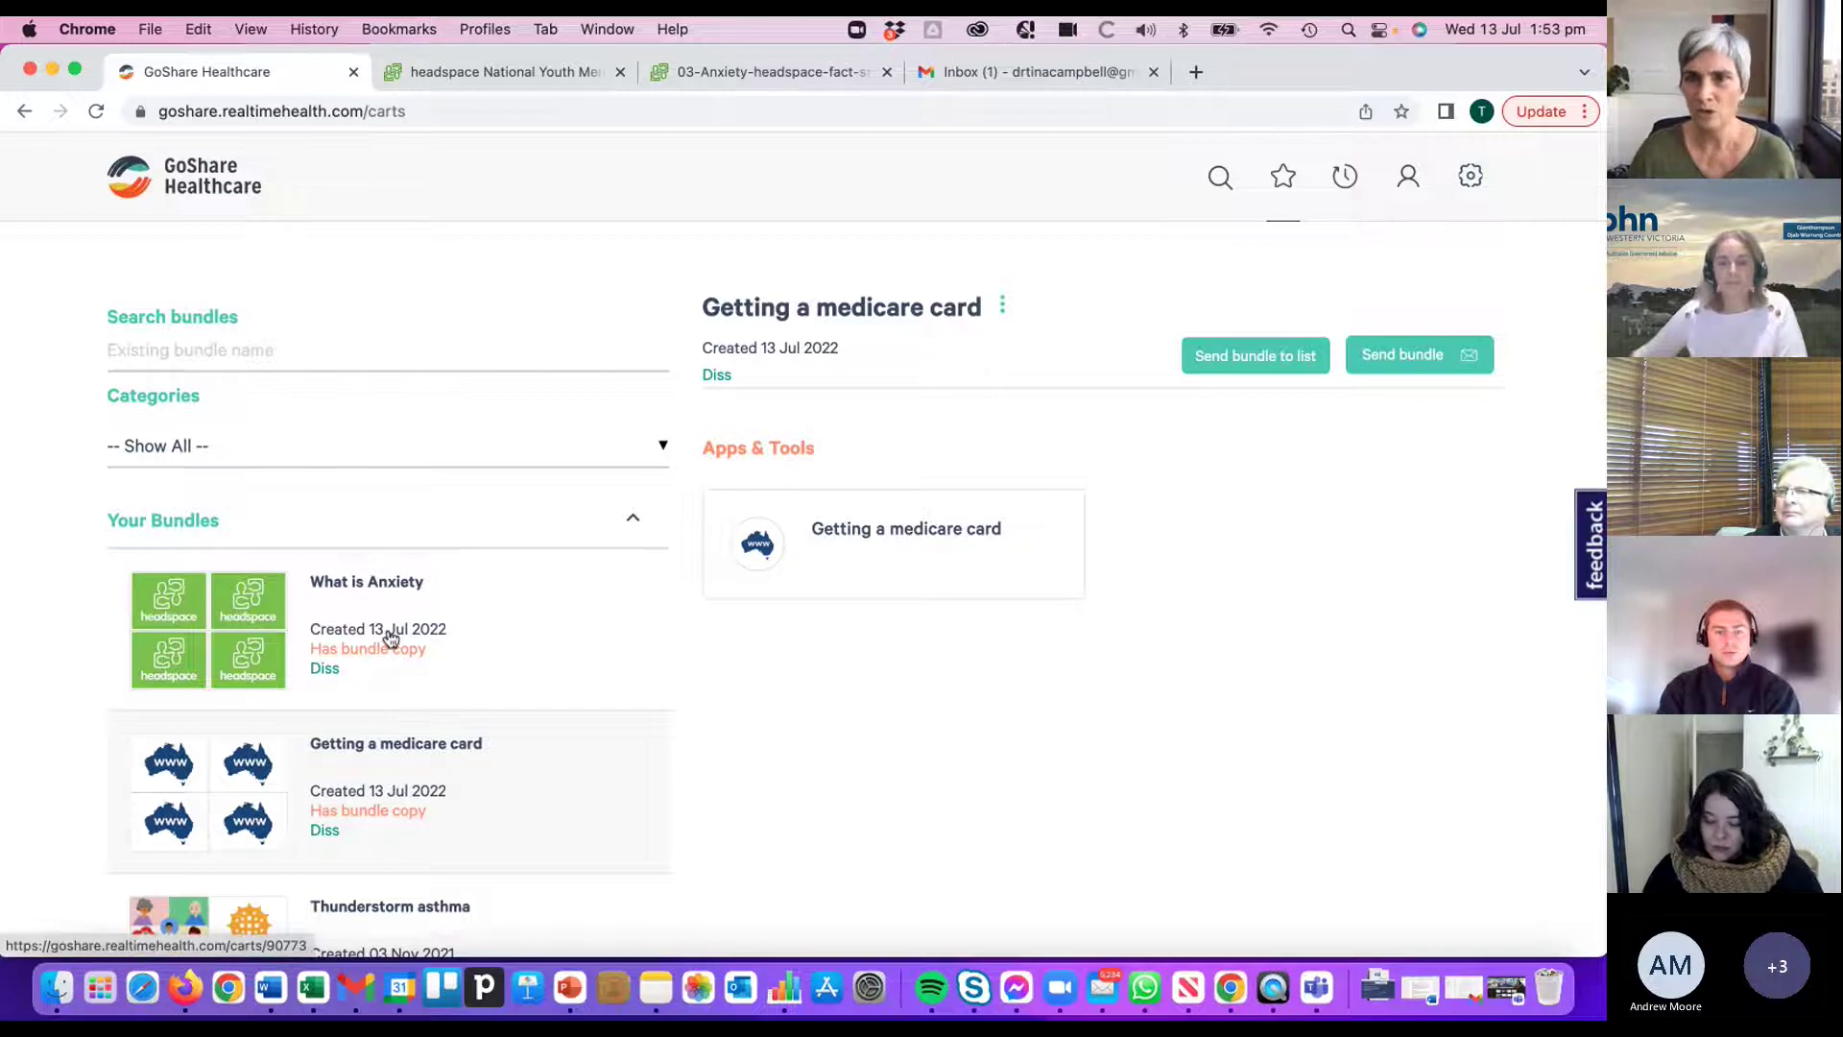
# - In Gmail, open the GoShare Recommended resources email and follow its shared resources link
pyautogui.click(1046, 73)
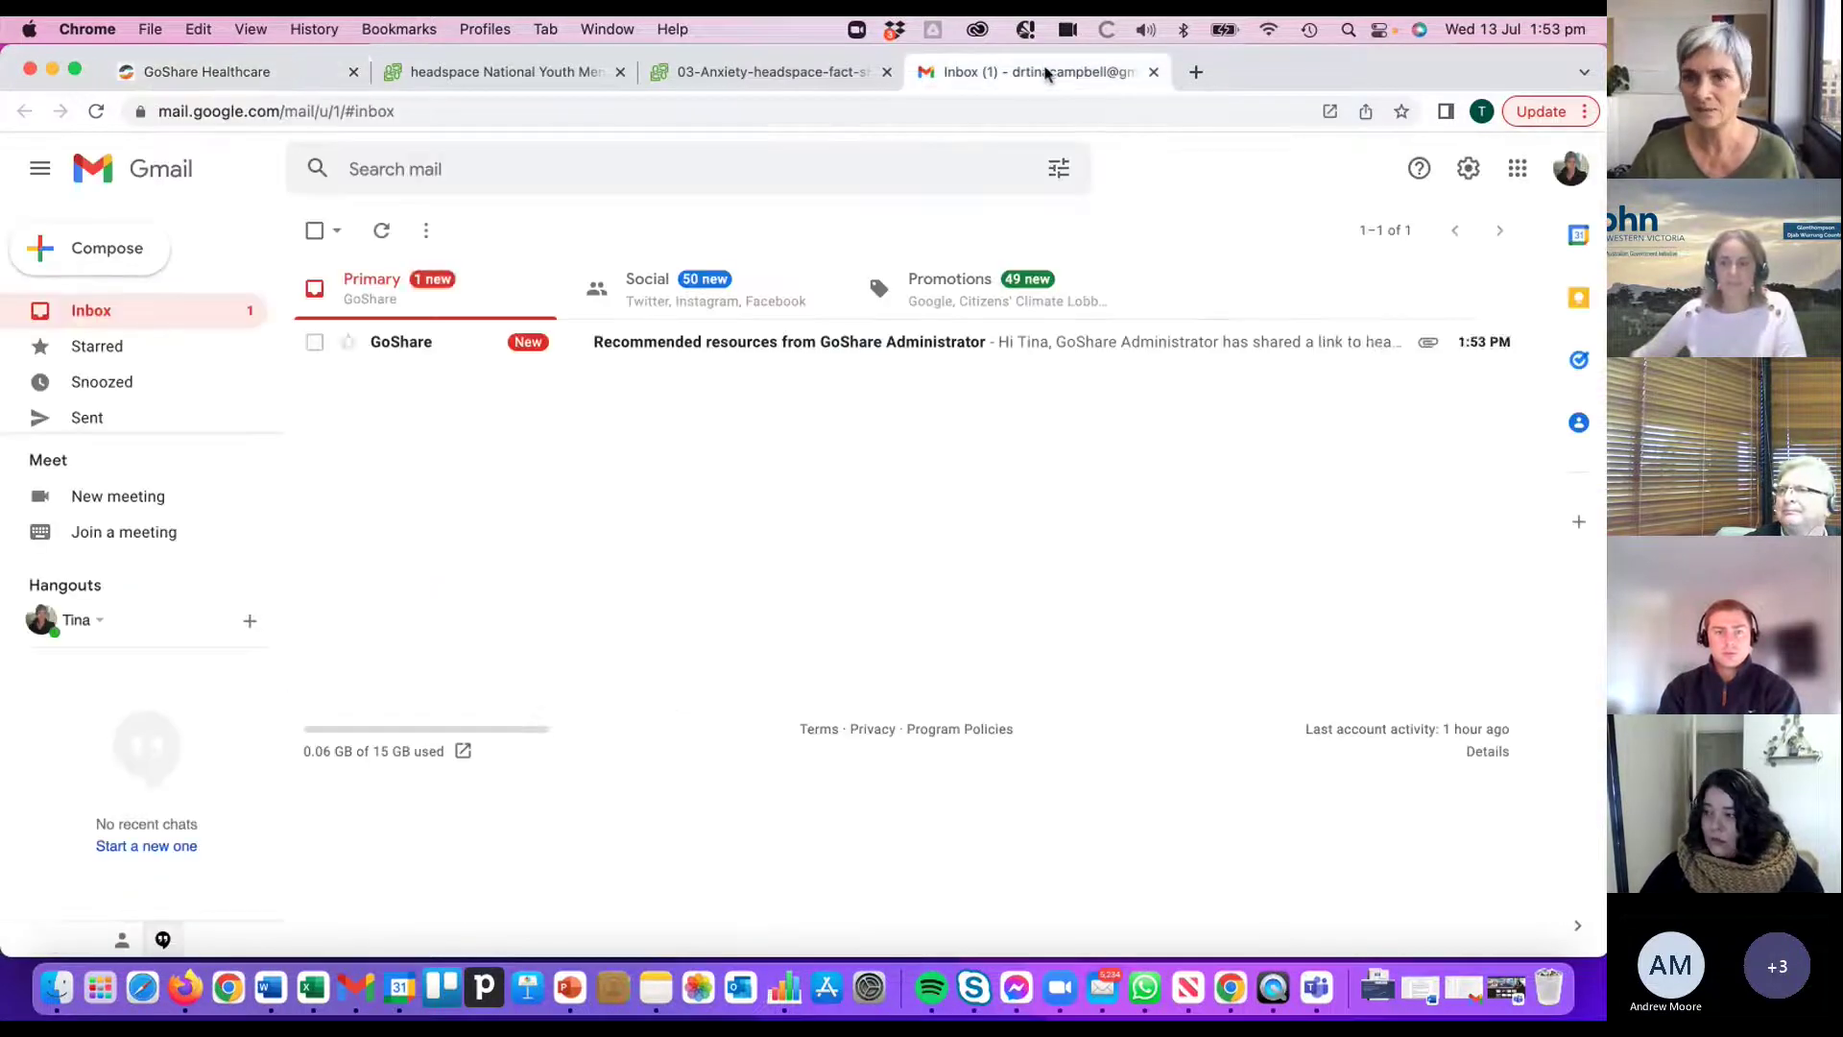
pyautogui.click(710, 345)
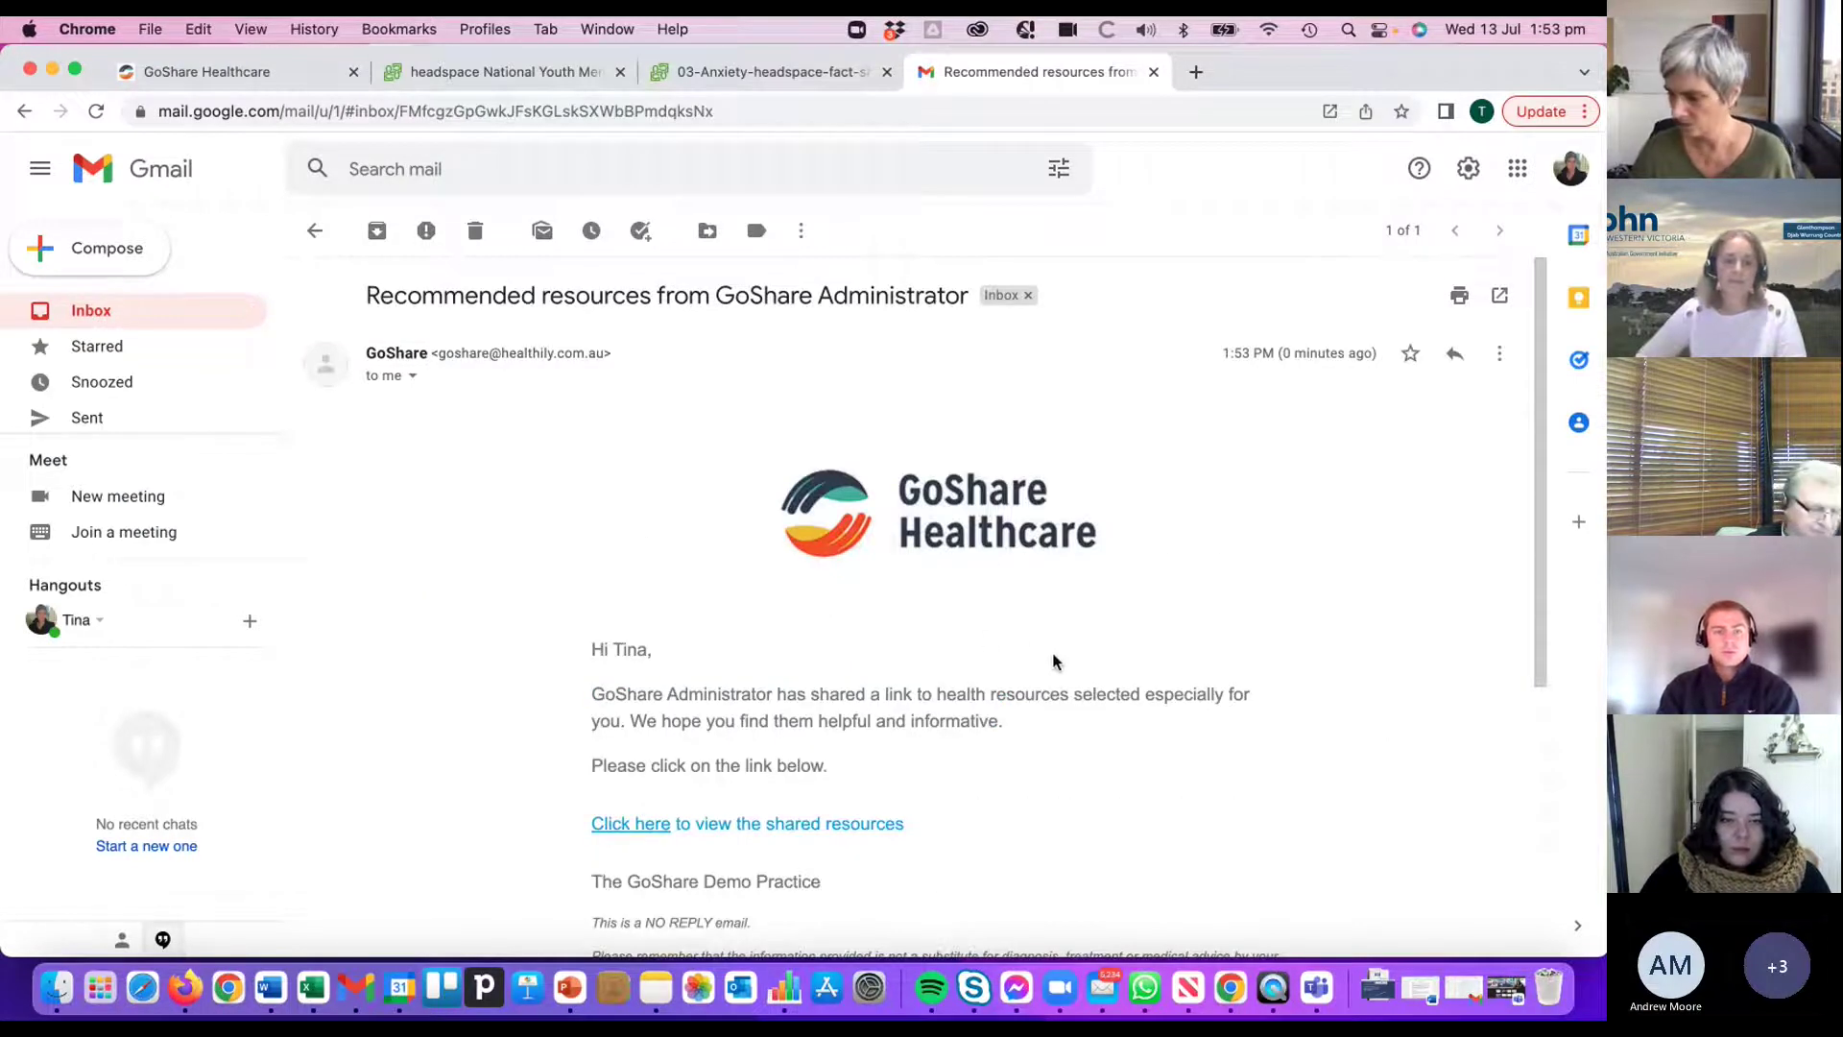
pyautogui.scroll(-3, 1075, 666)
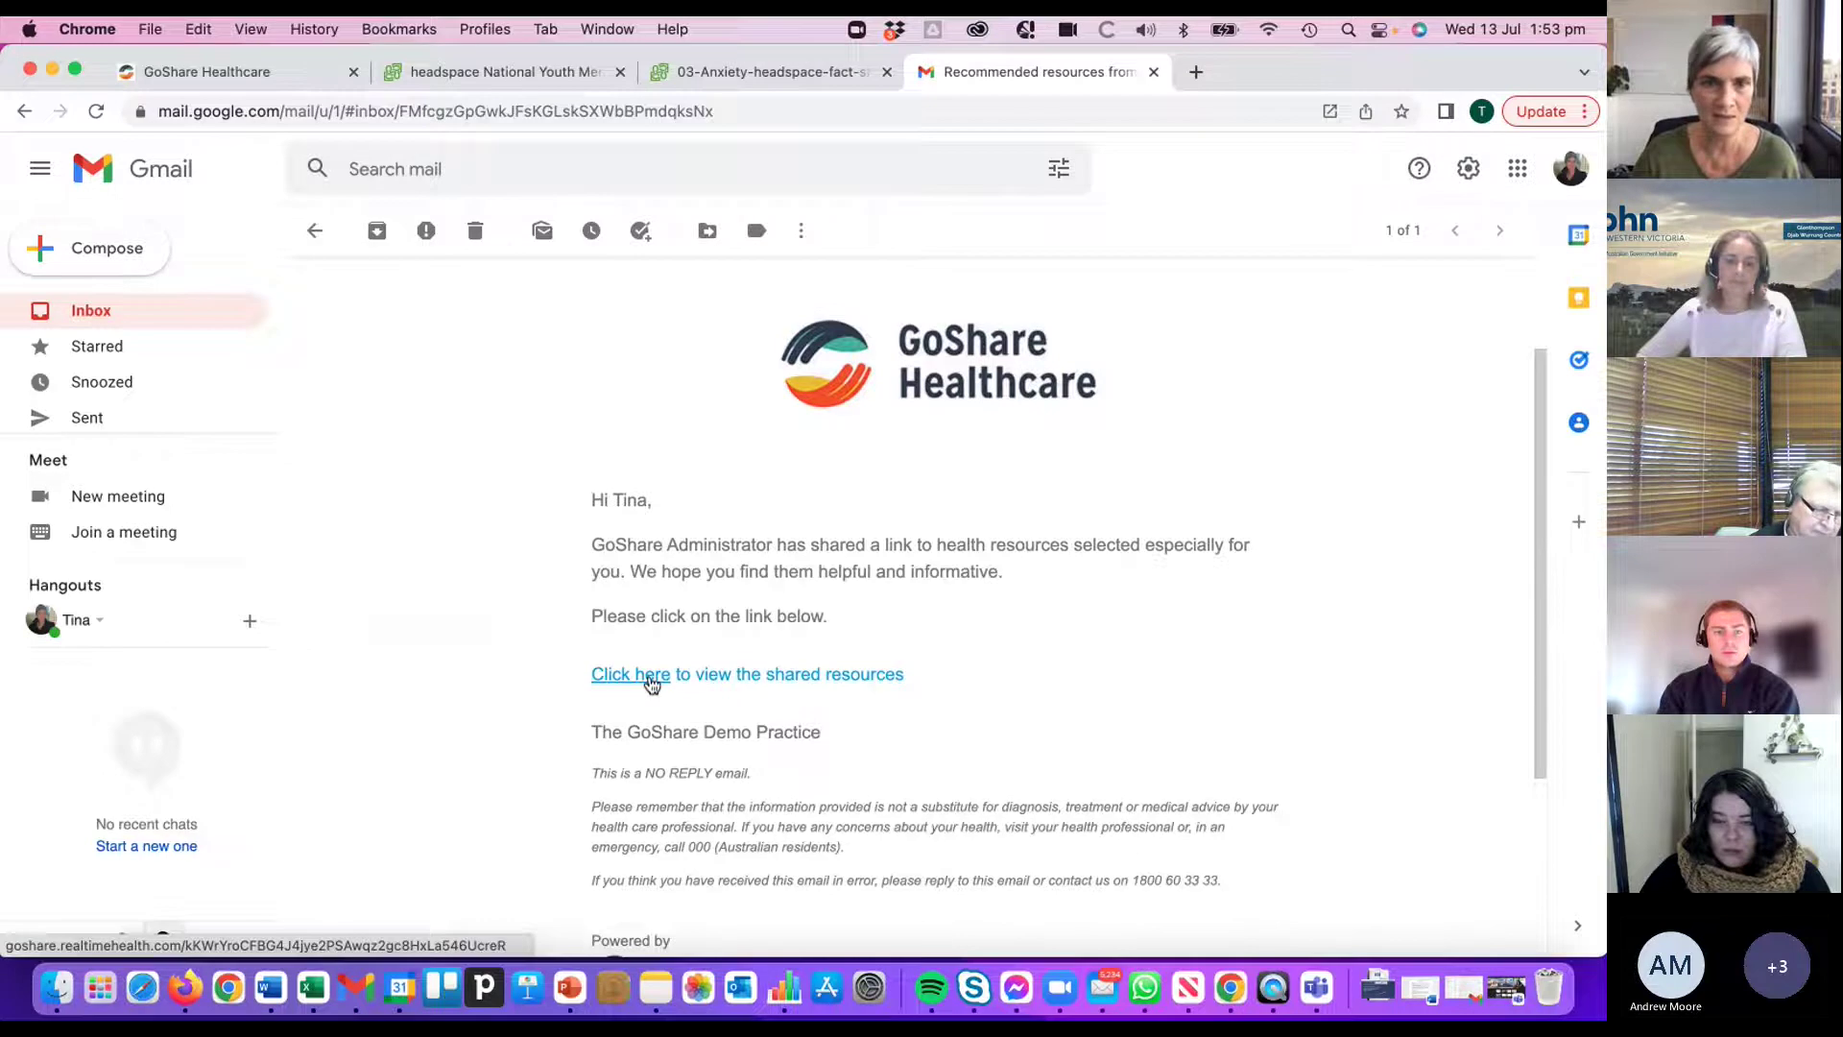
pyautogui.click(652, 681)
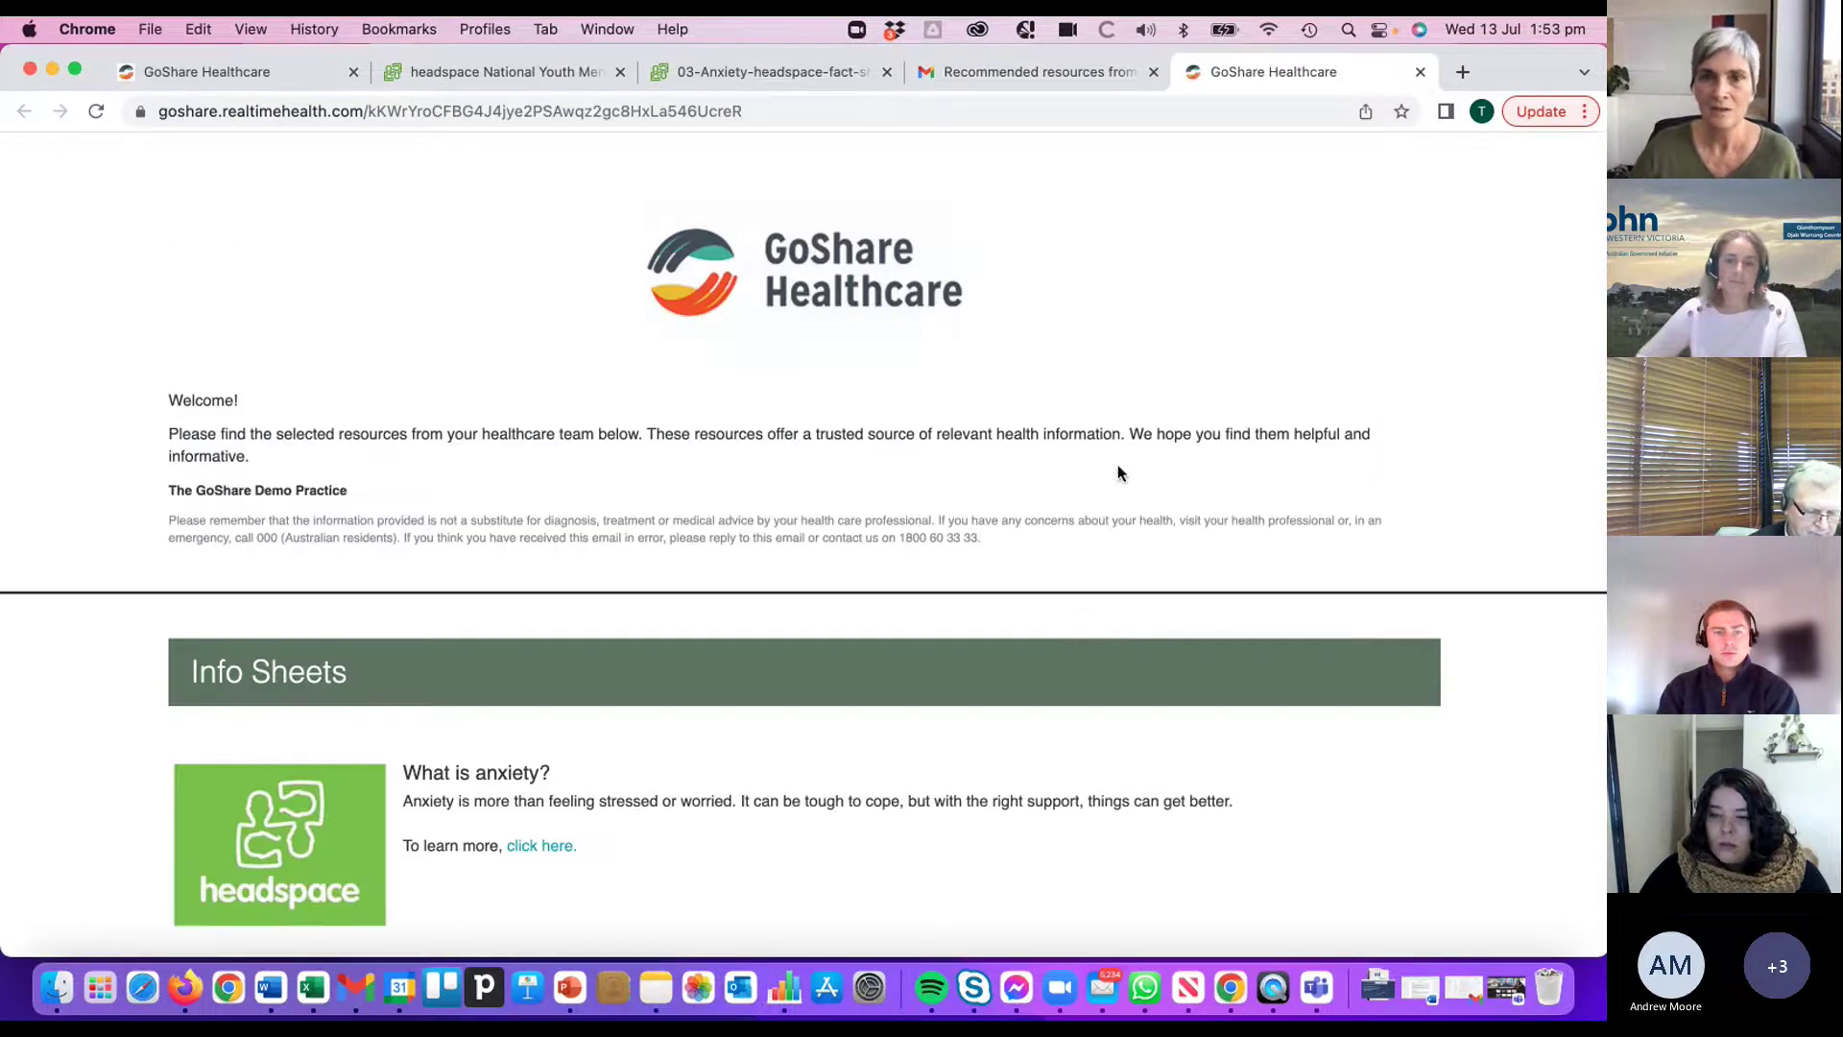
# - Review the patient landing page and open the Headspace app's headspace.org.au site in a new tab
pyautogui.scroll(-2, 946, 448)
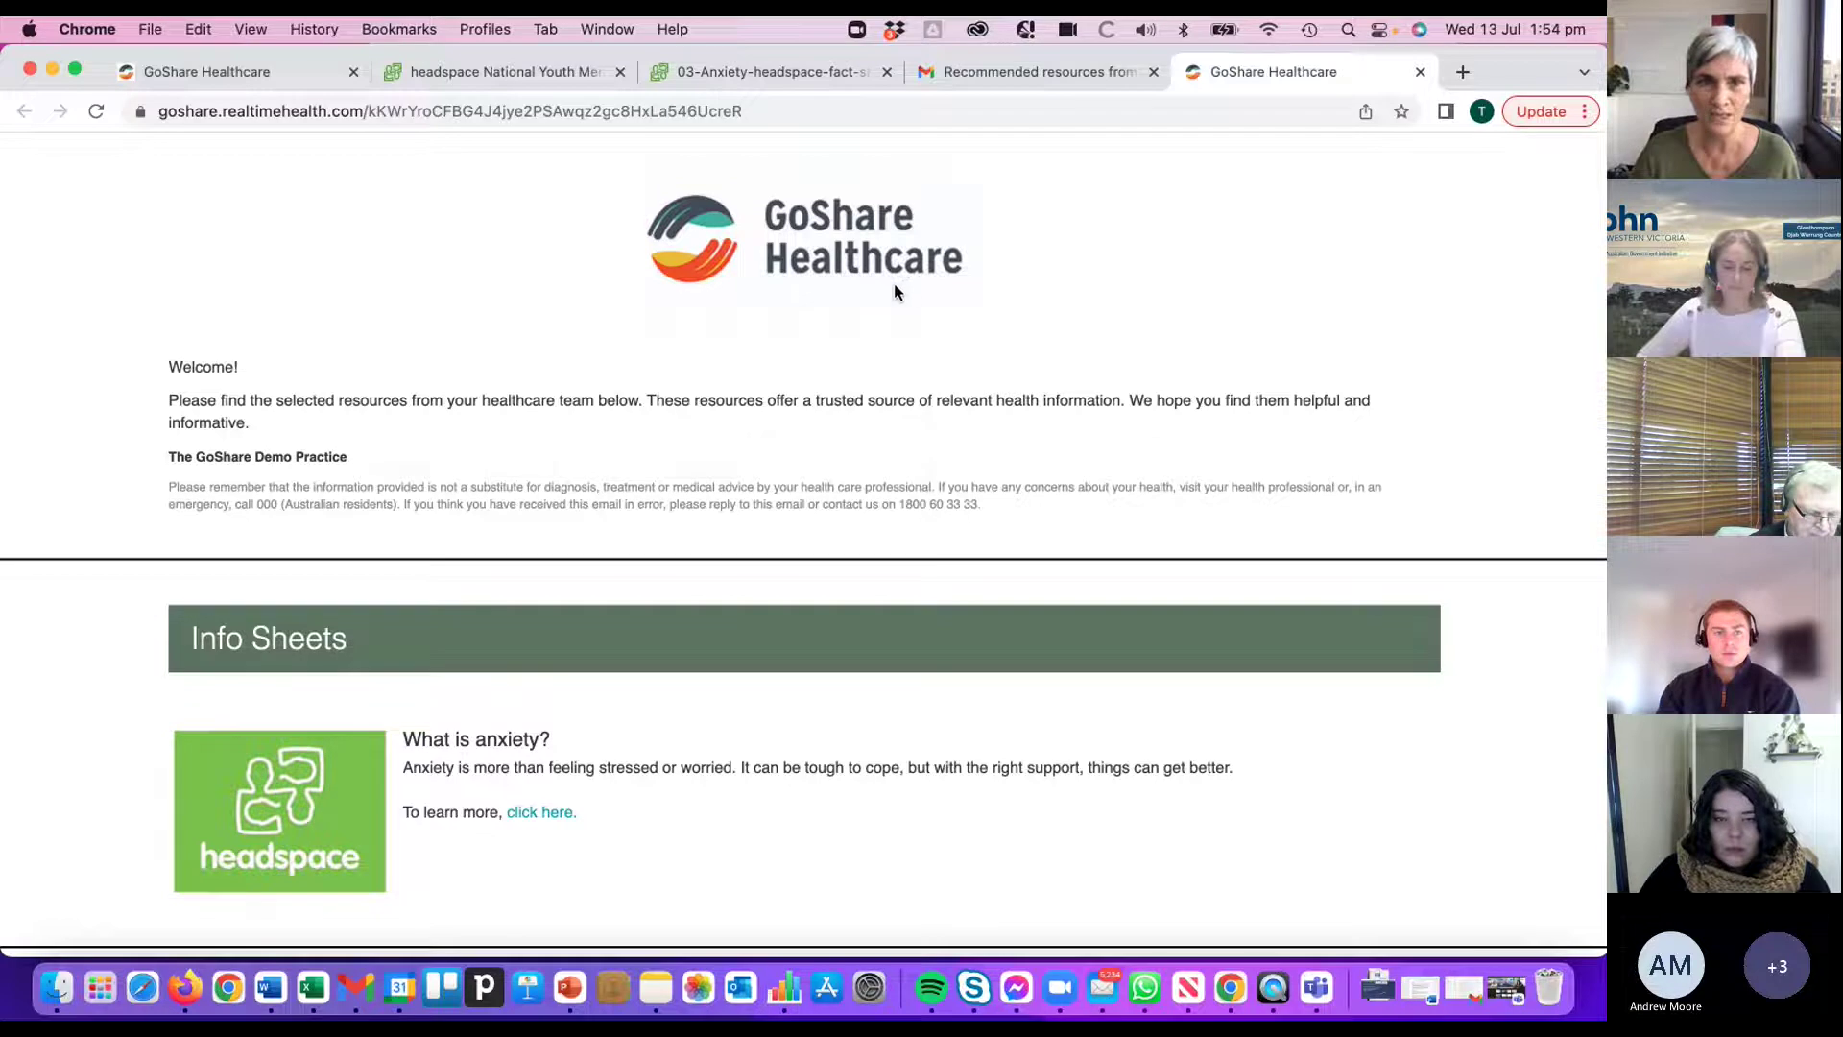
pyautogui.scroll(-4, 967, 445)
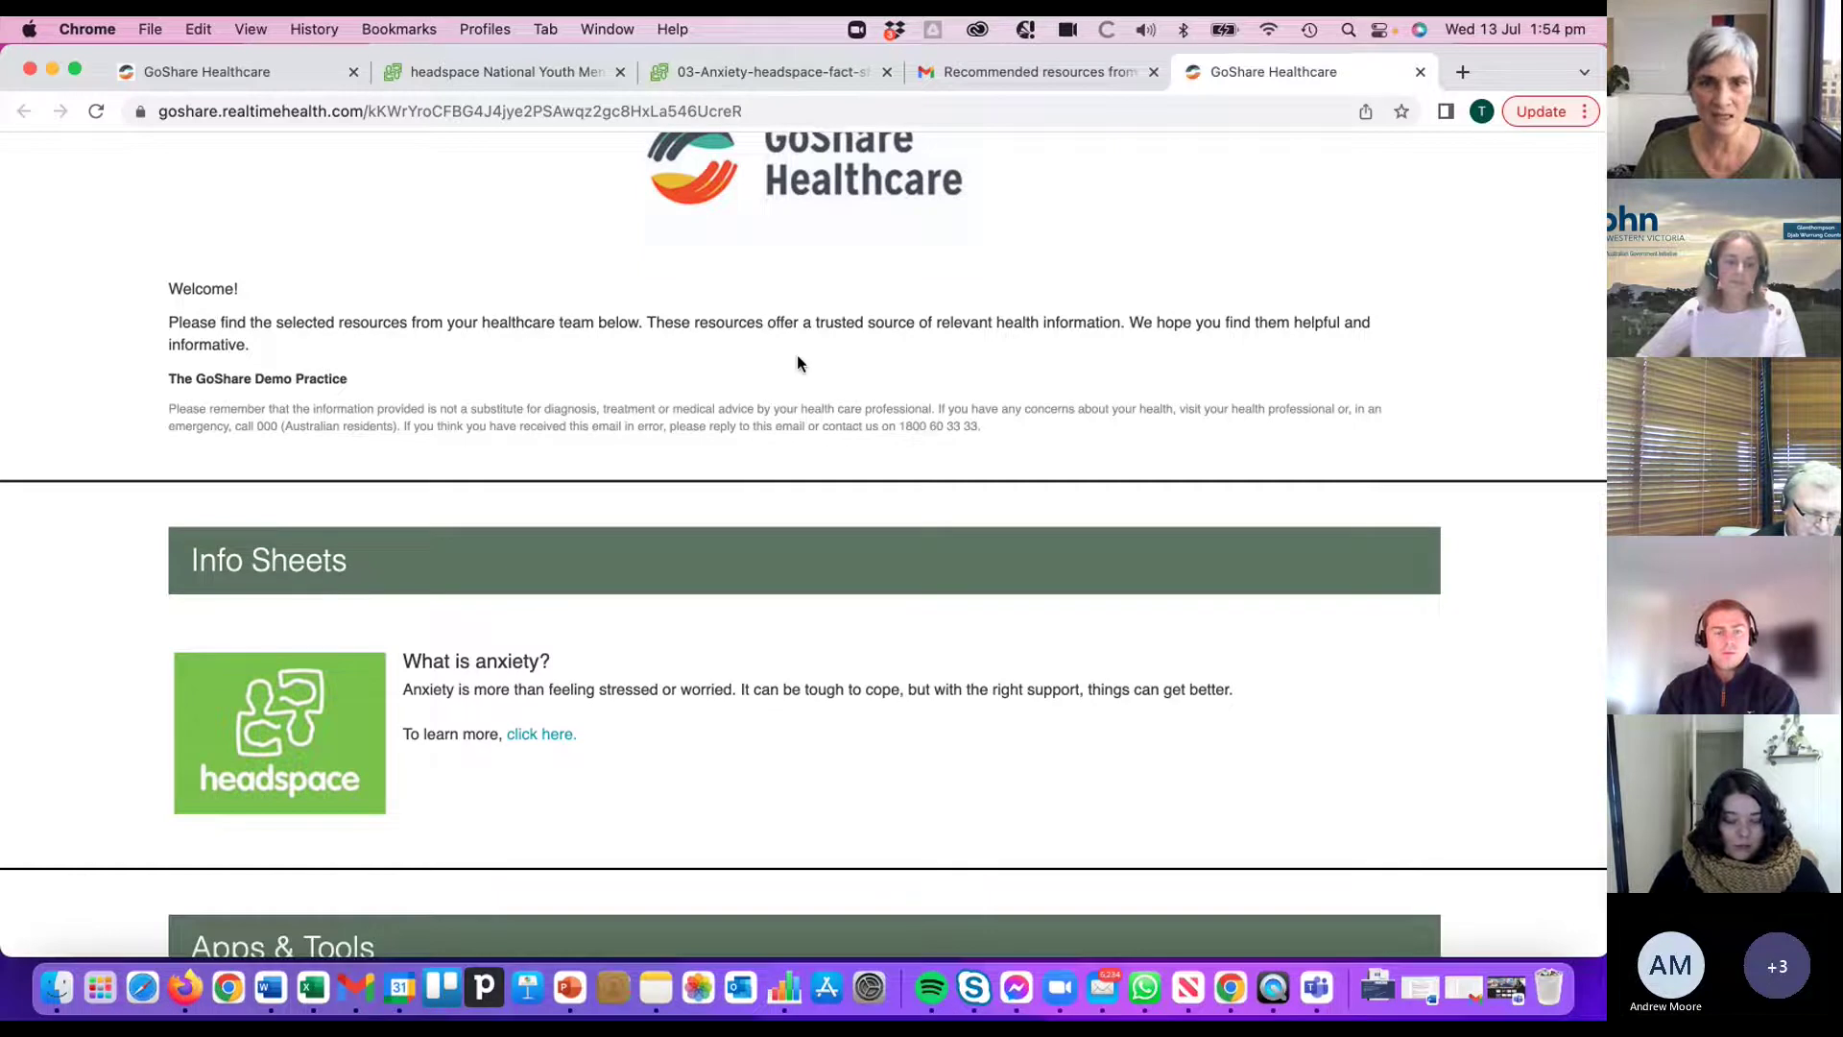
pyautogui.scroll(3, 1016, 462)
pyautogui.scroll(-8, 1018, 468)
pyautogui.scroll(-5, 1020, 474)
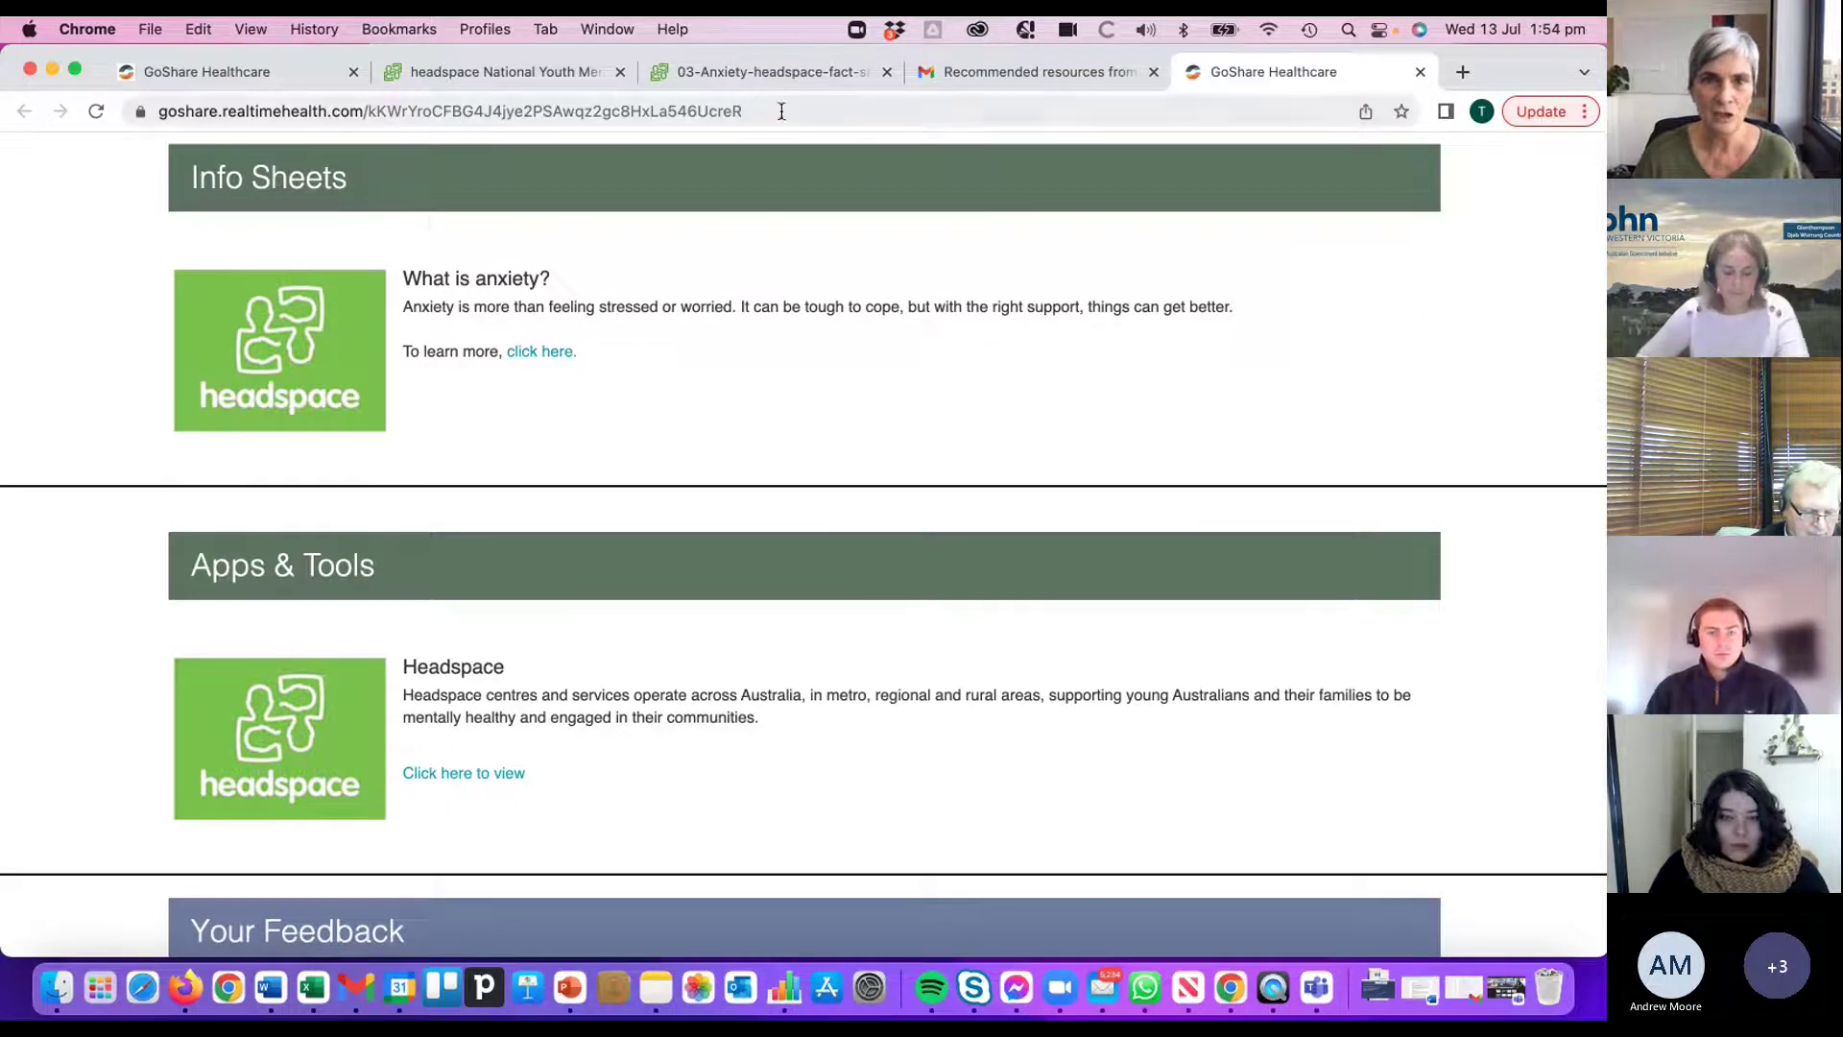
pyautogui.click(456, 110)
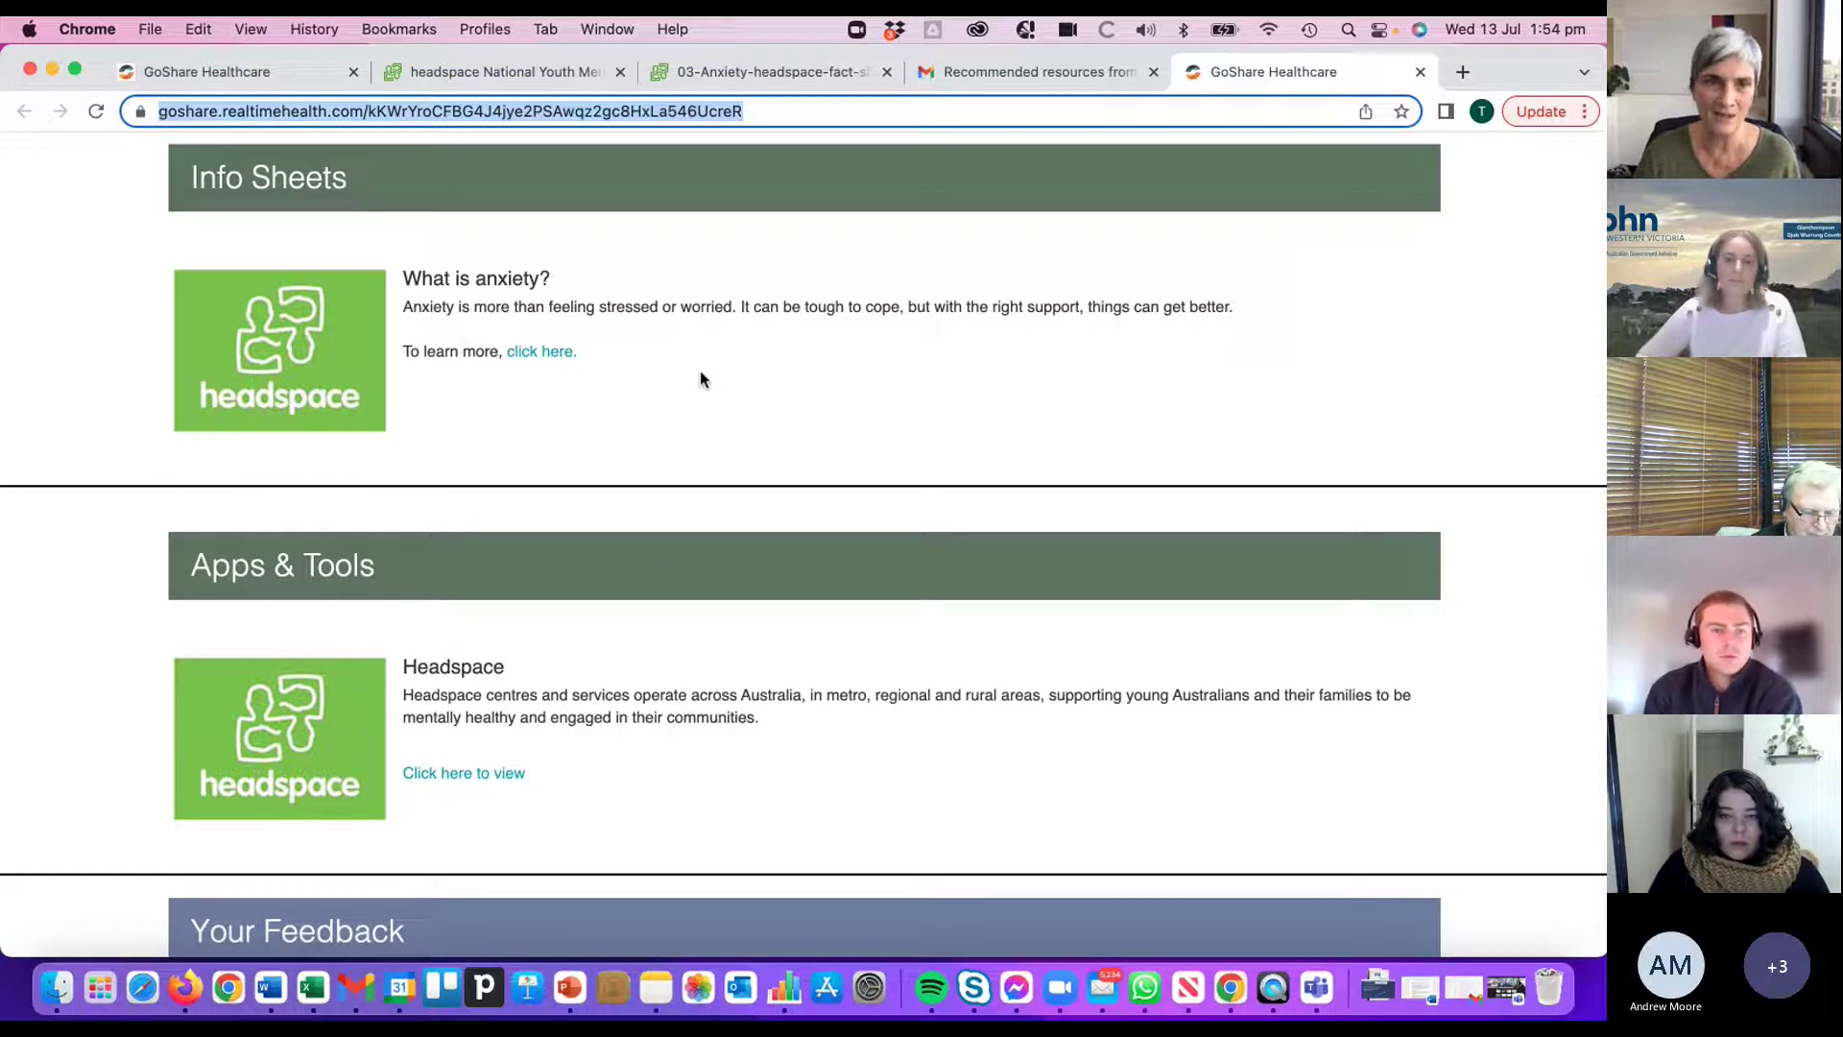
pyautogui.scroll(-1, 736, 425)
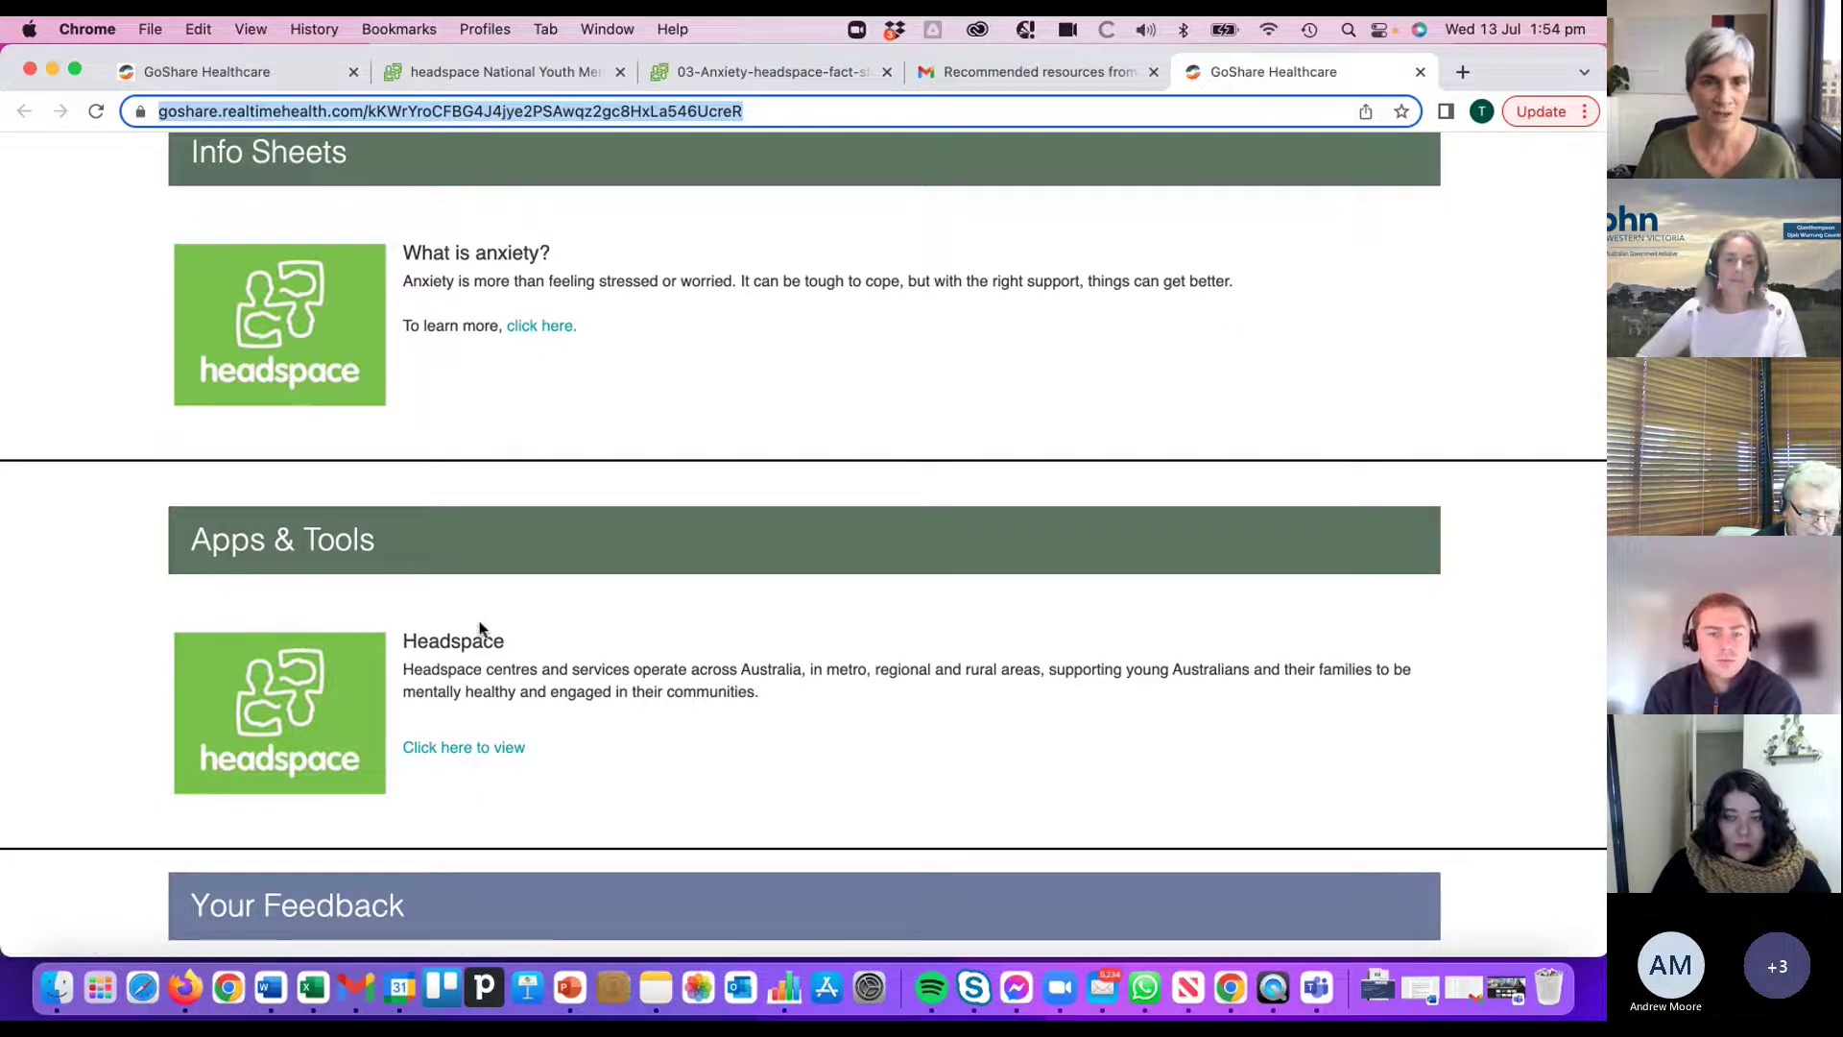
pyautogui.click(505, 747)
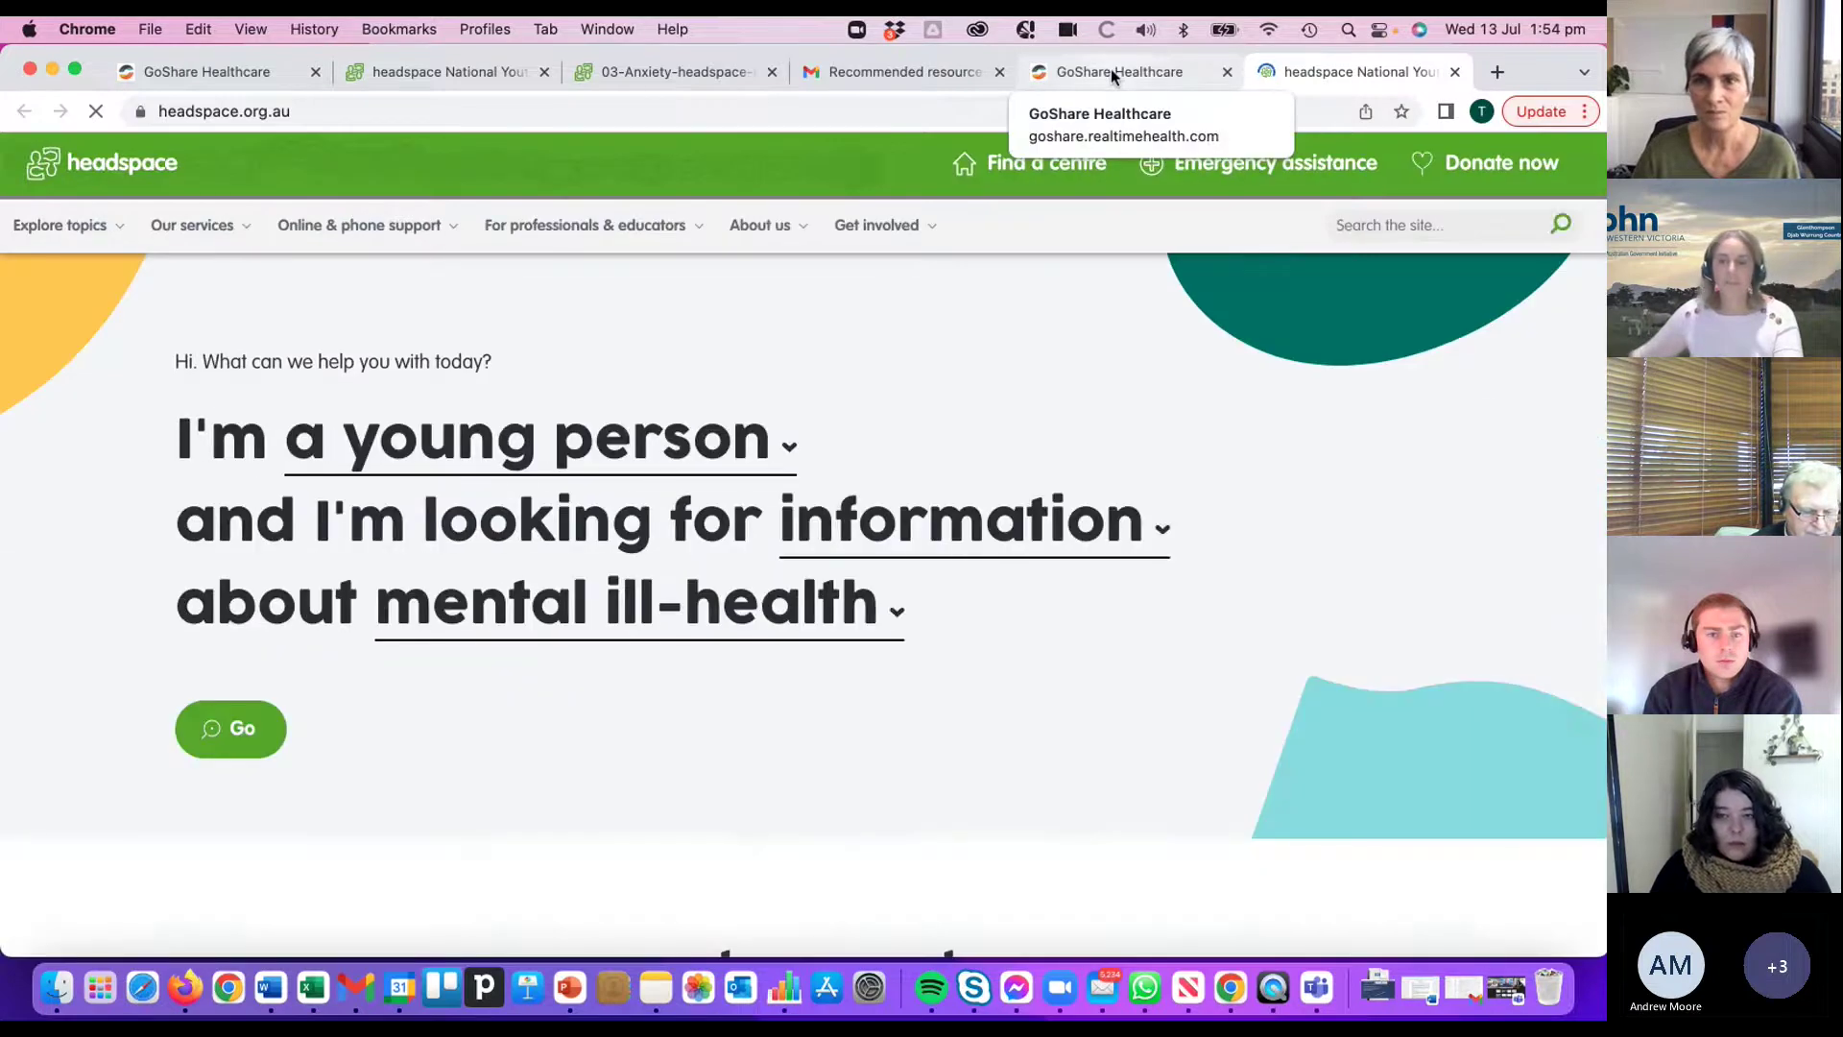
# - Submit 'Very helpful' feedback on the landing page, then return to the practice's bundle list
pyautogui.click(1111, 73)
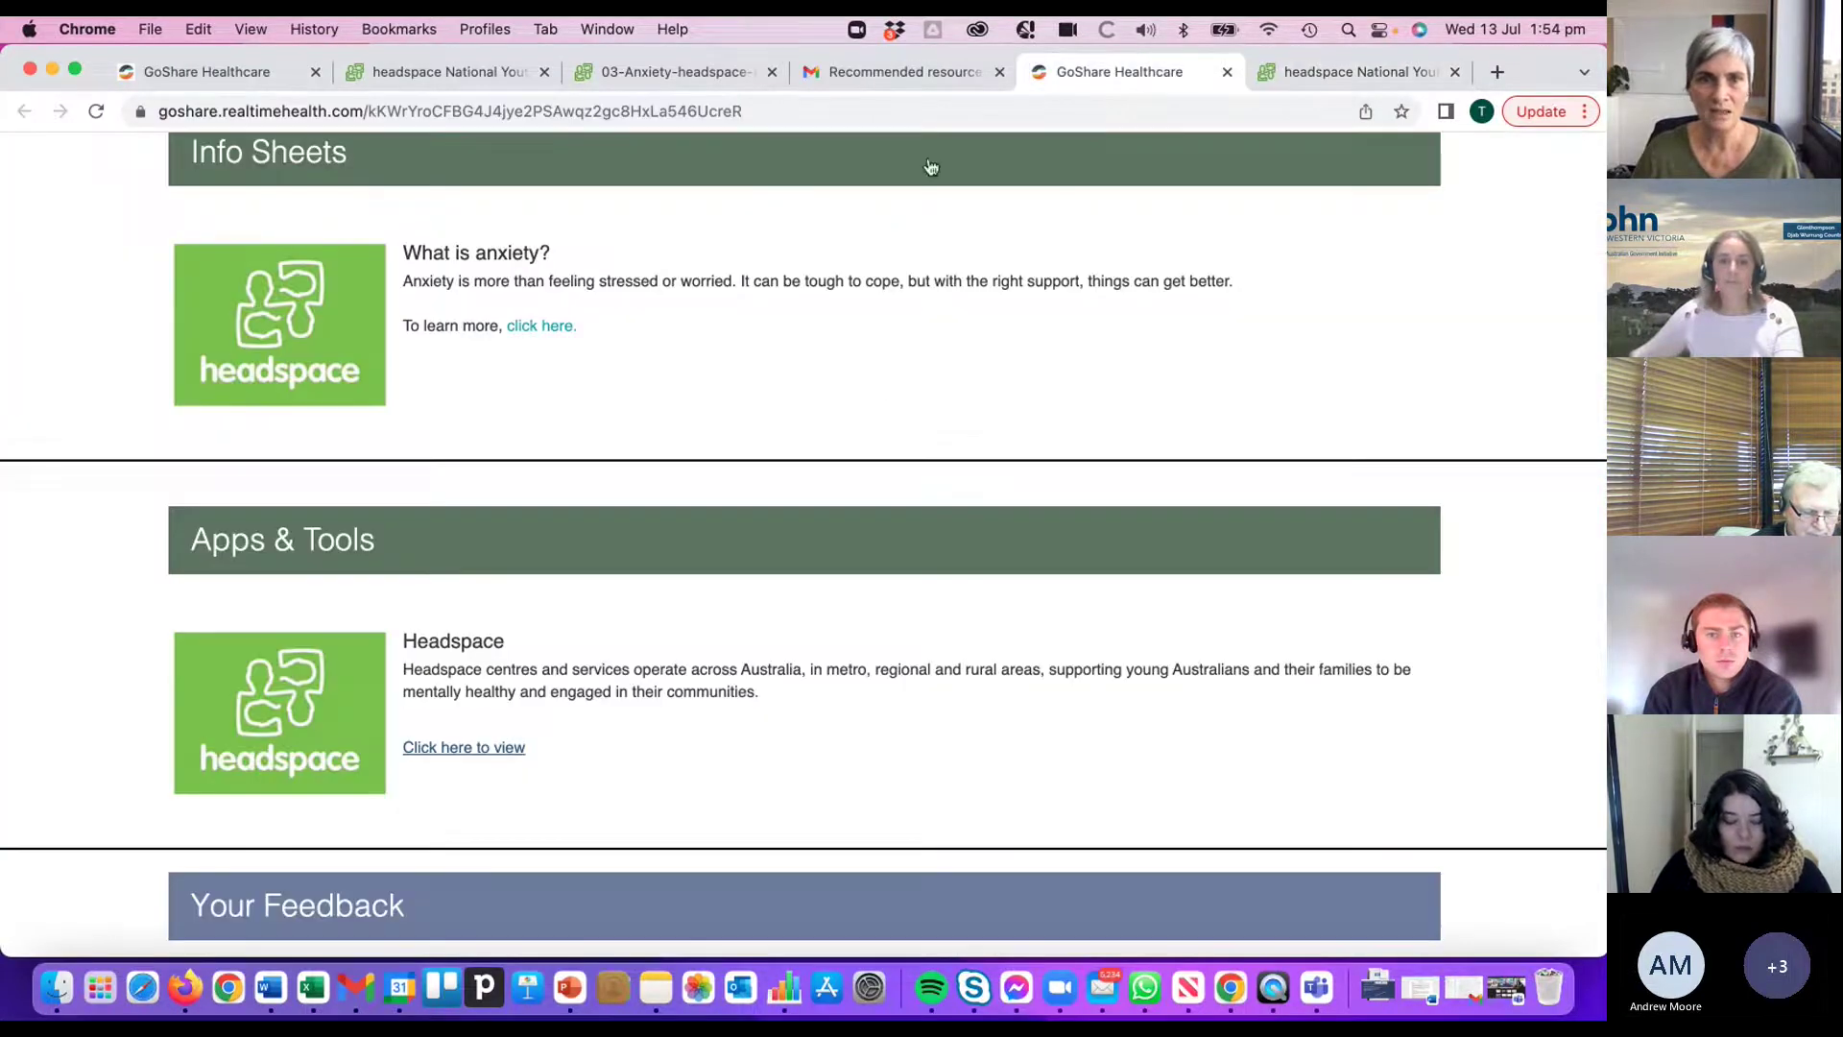
pyautogui.scroll(-3, 900, 447)
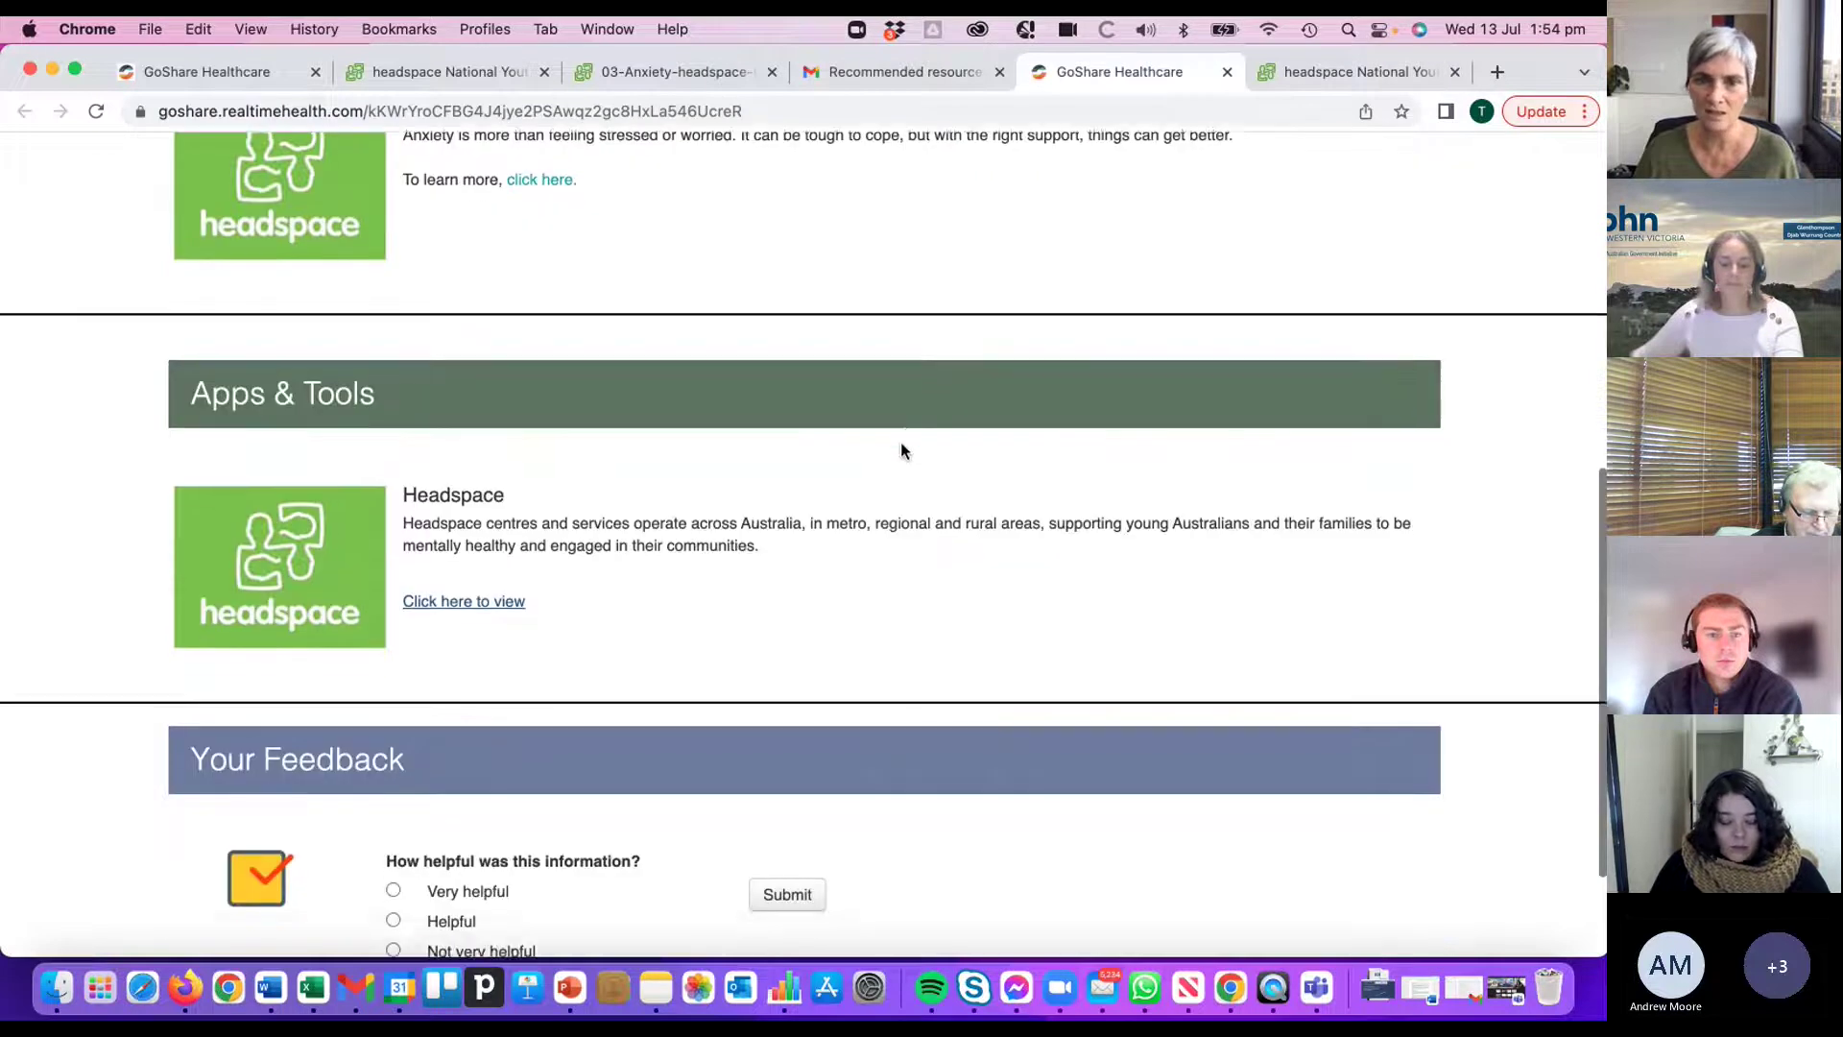
pyautogui.scroll(-3, 901, 451)
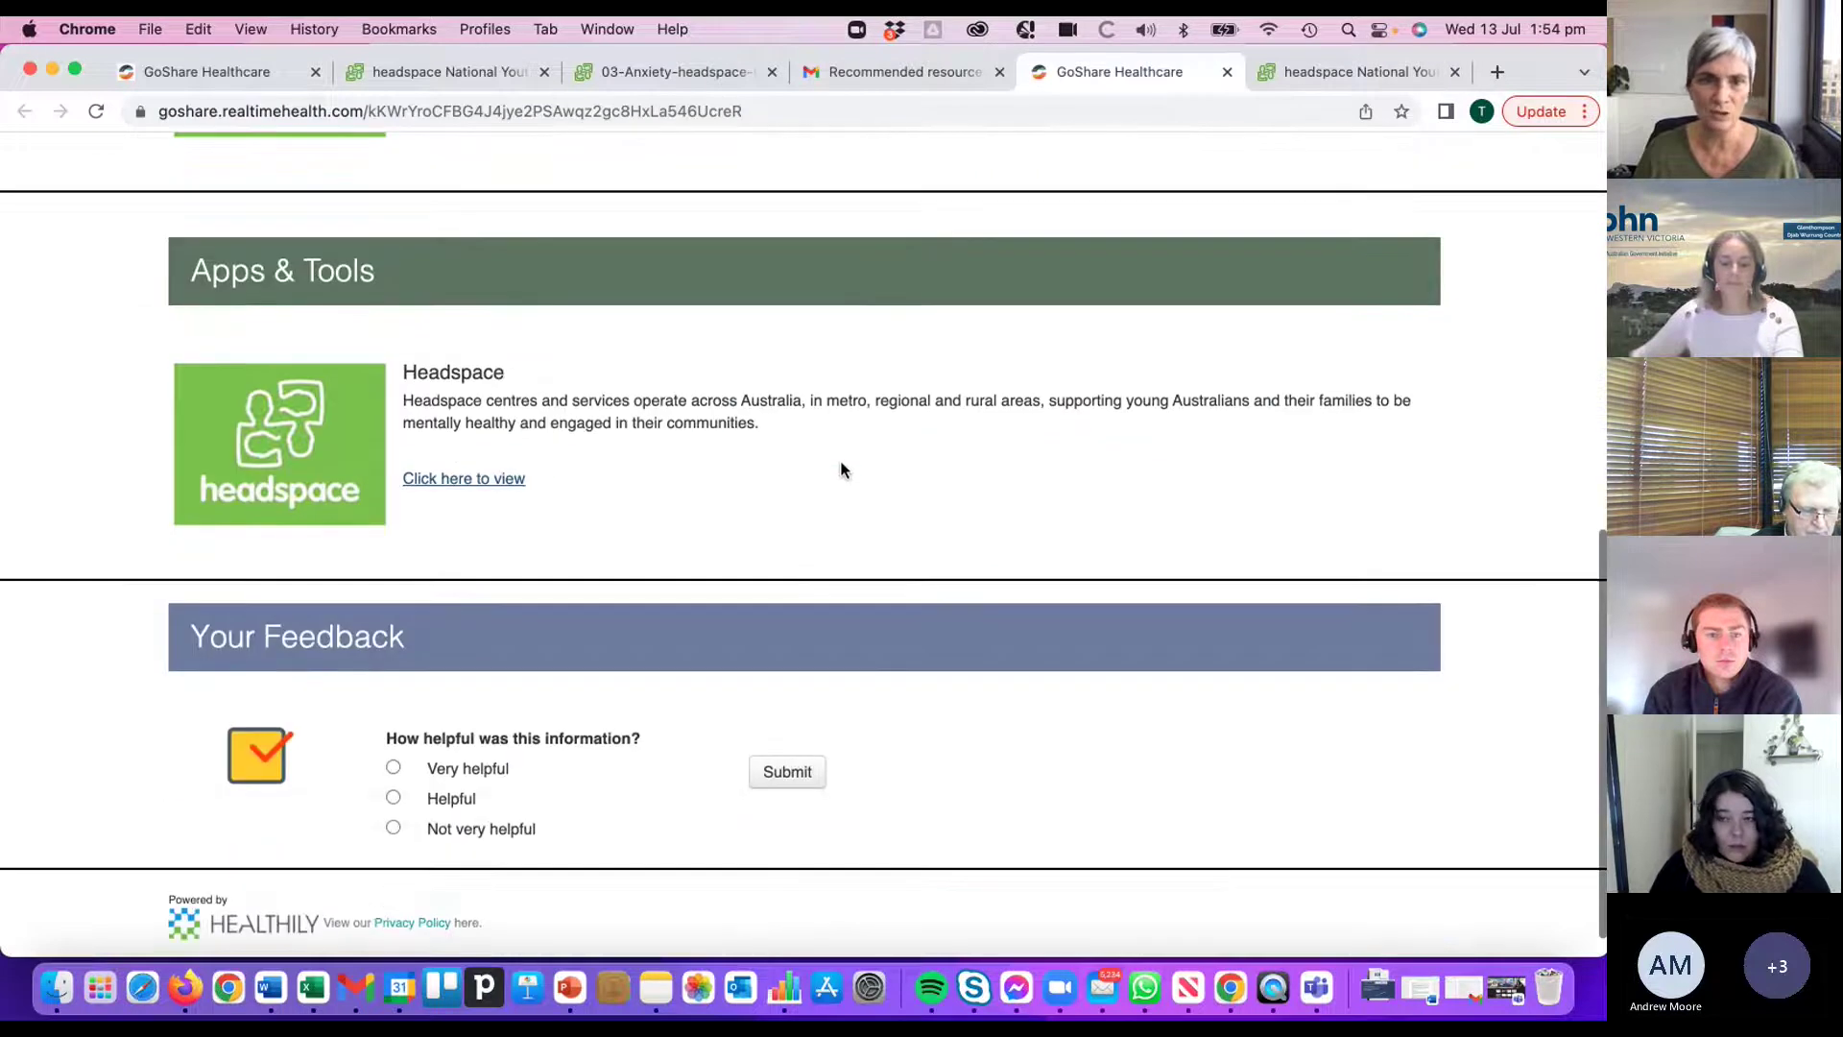
pyautogui.click(395, 768)
pyautogui.click(789, 773)
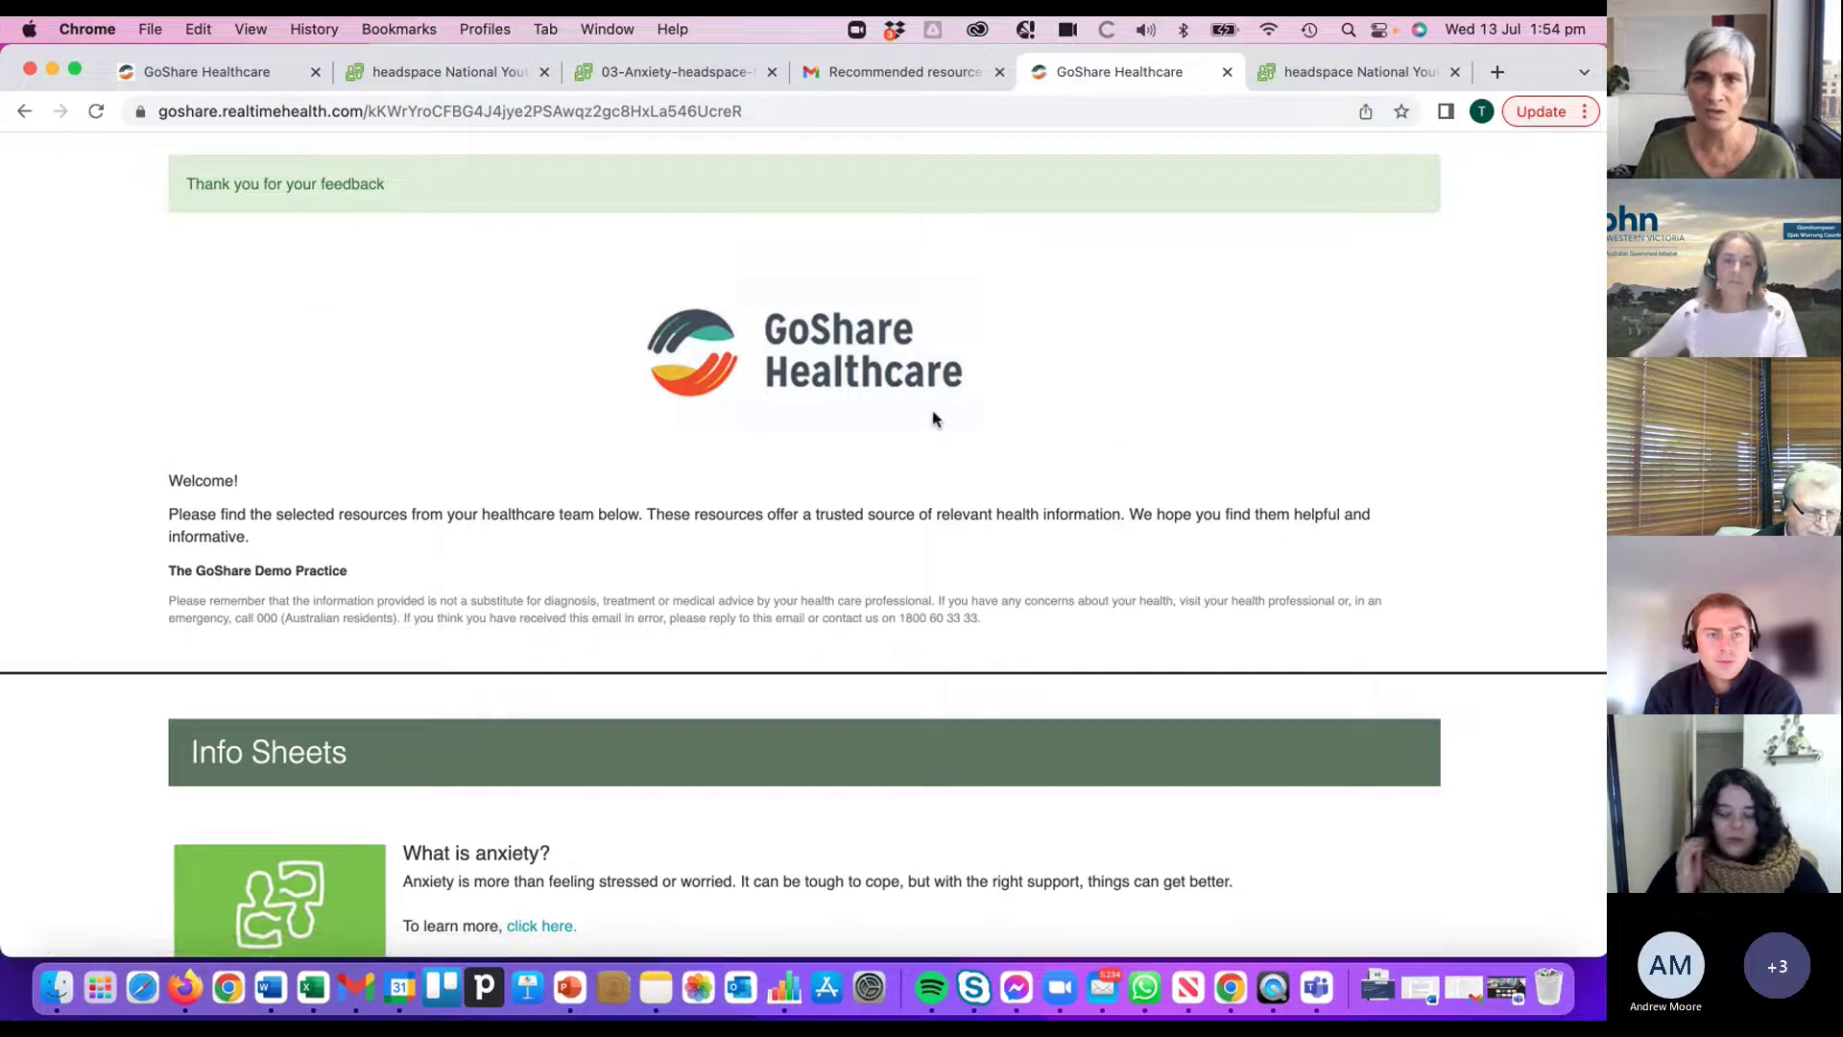
pyautogui.click(218, 66)
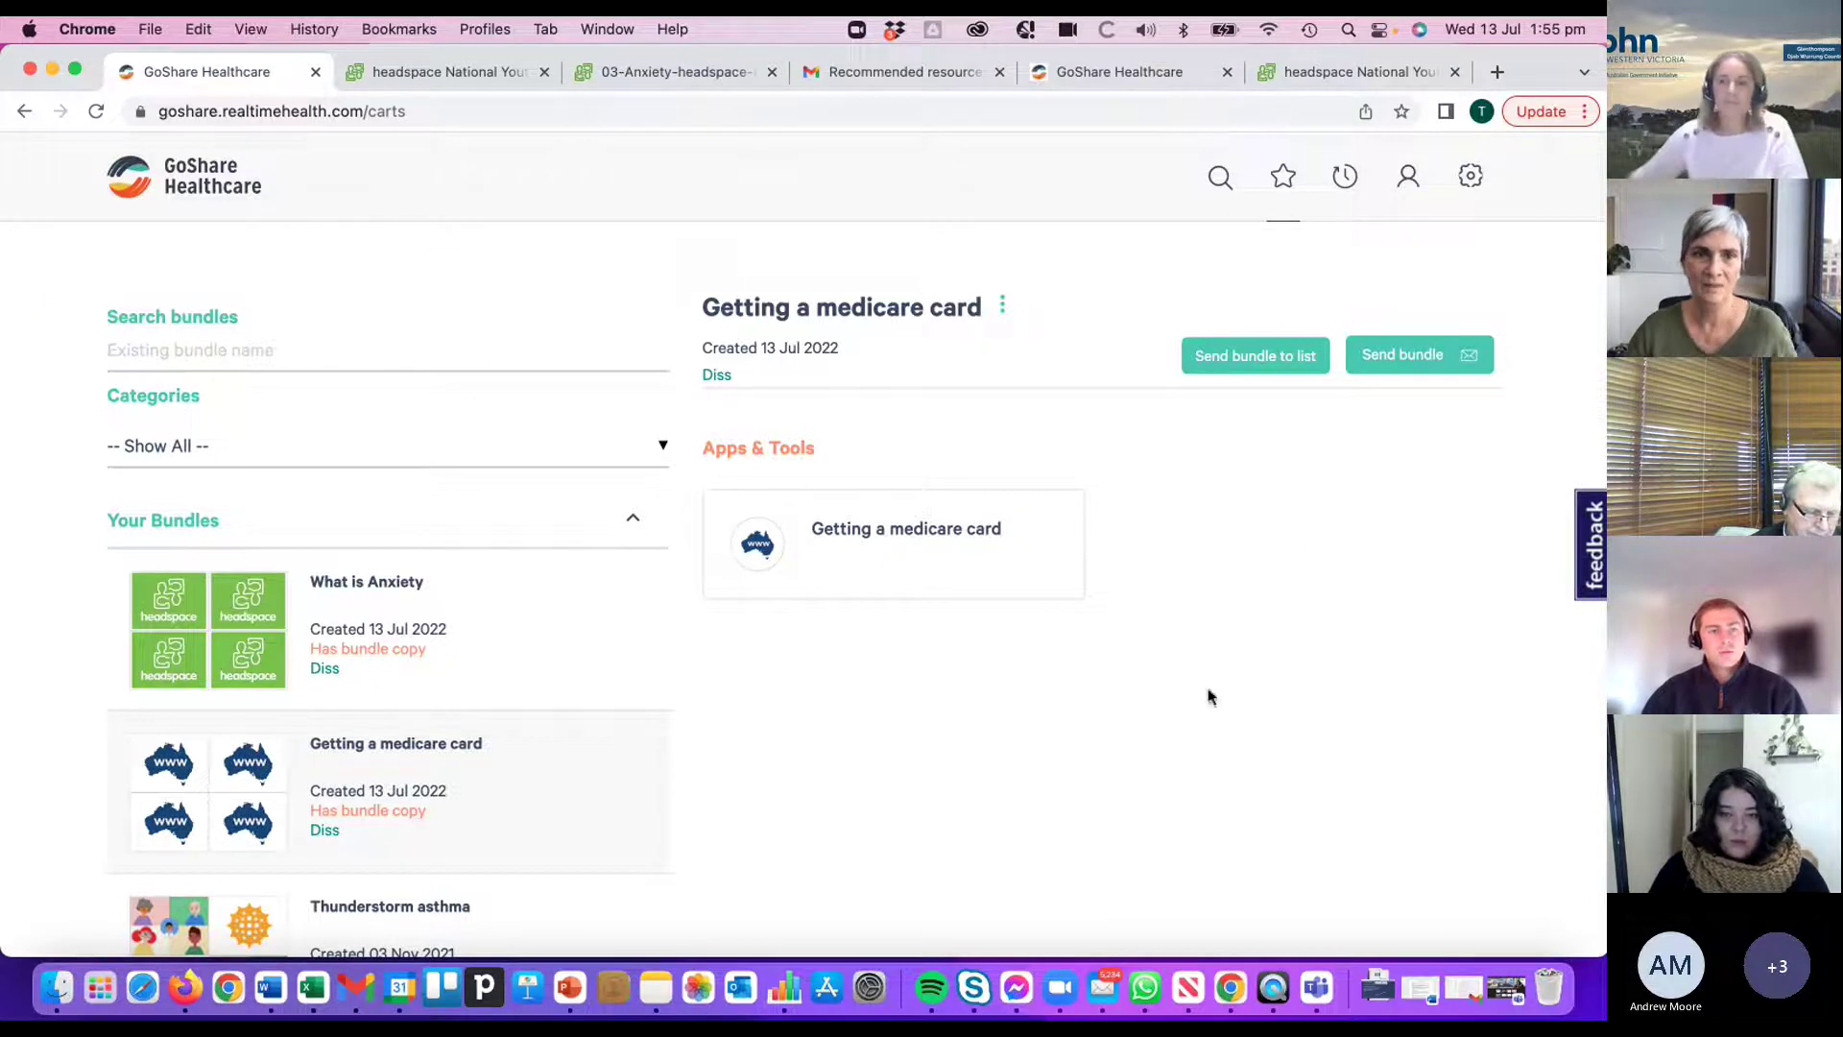
# - Open the What is Anxiety bundle and show its options menu
pyautogui.click(383, 638)
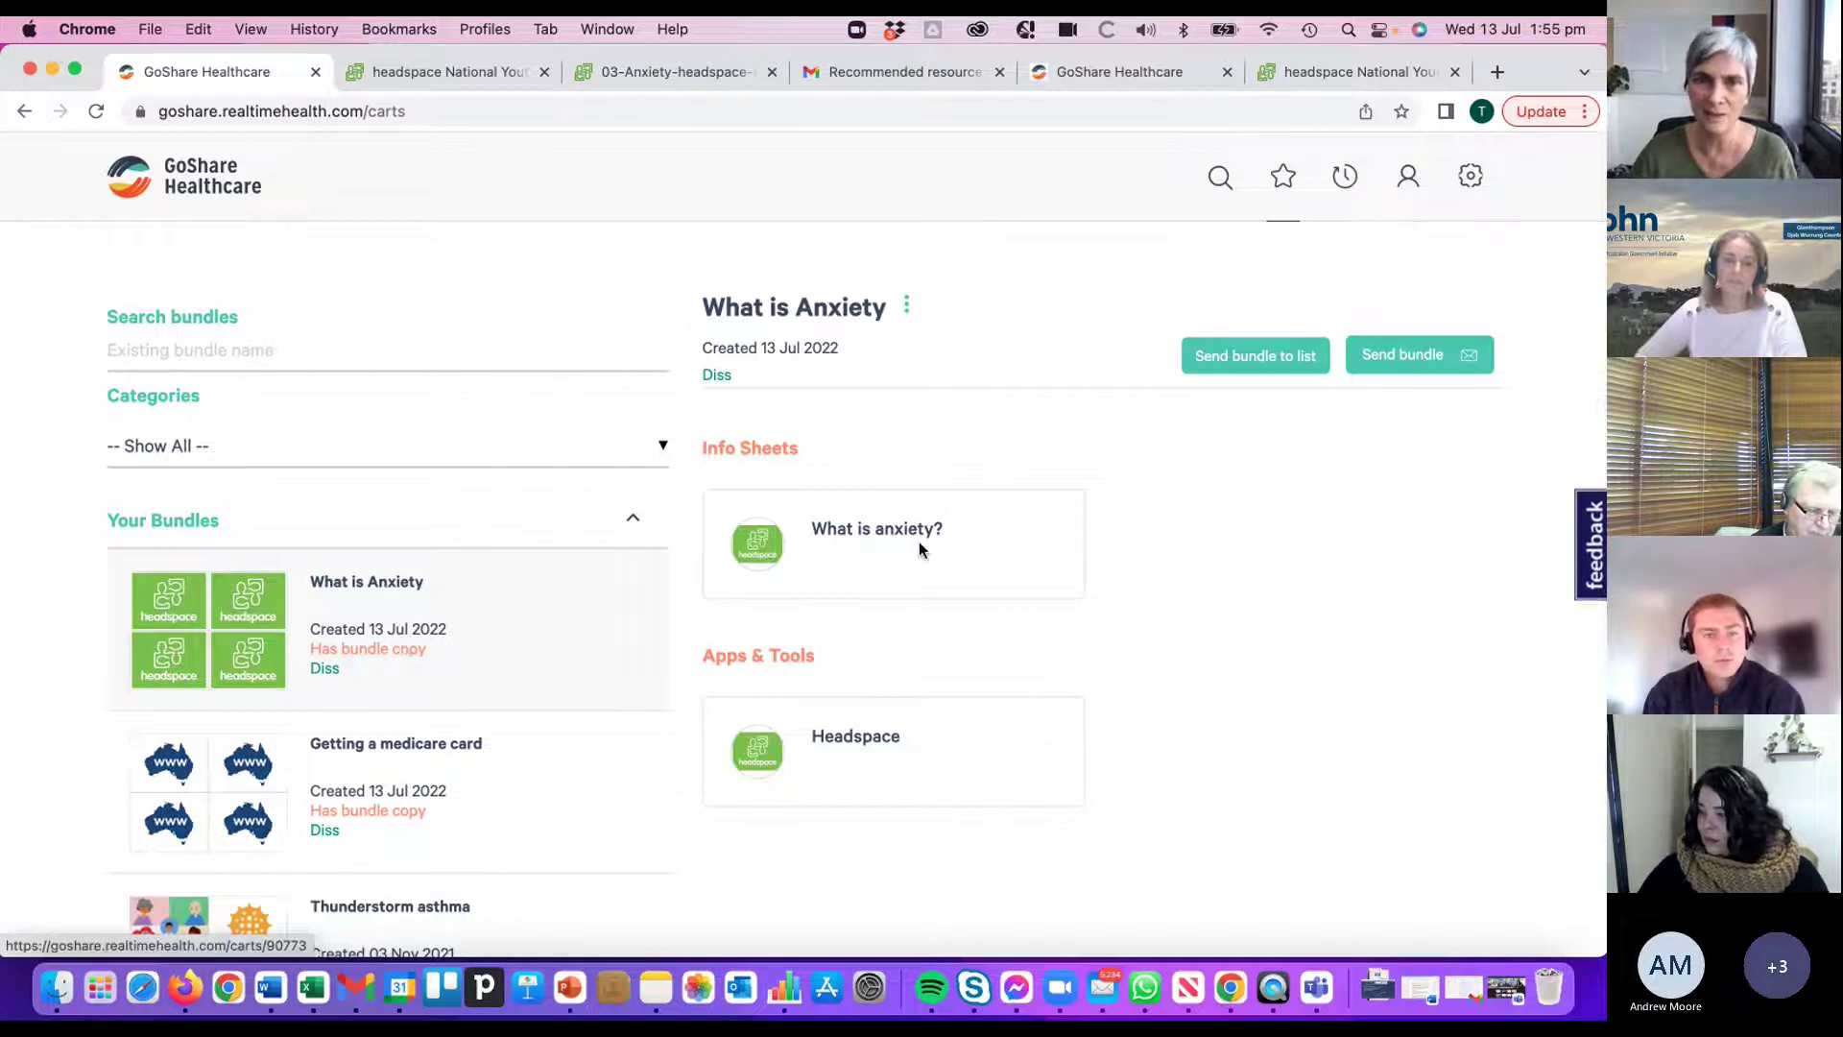
pyautogui.click(906, 306)
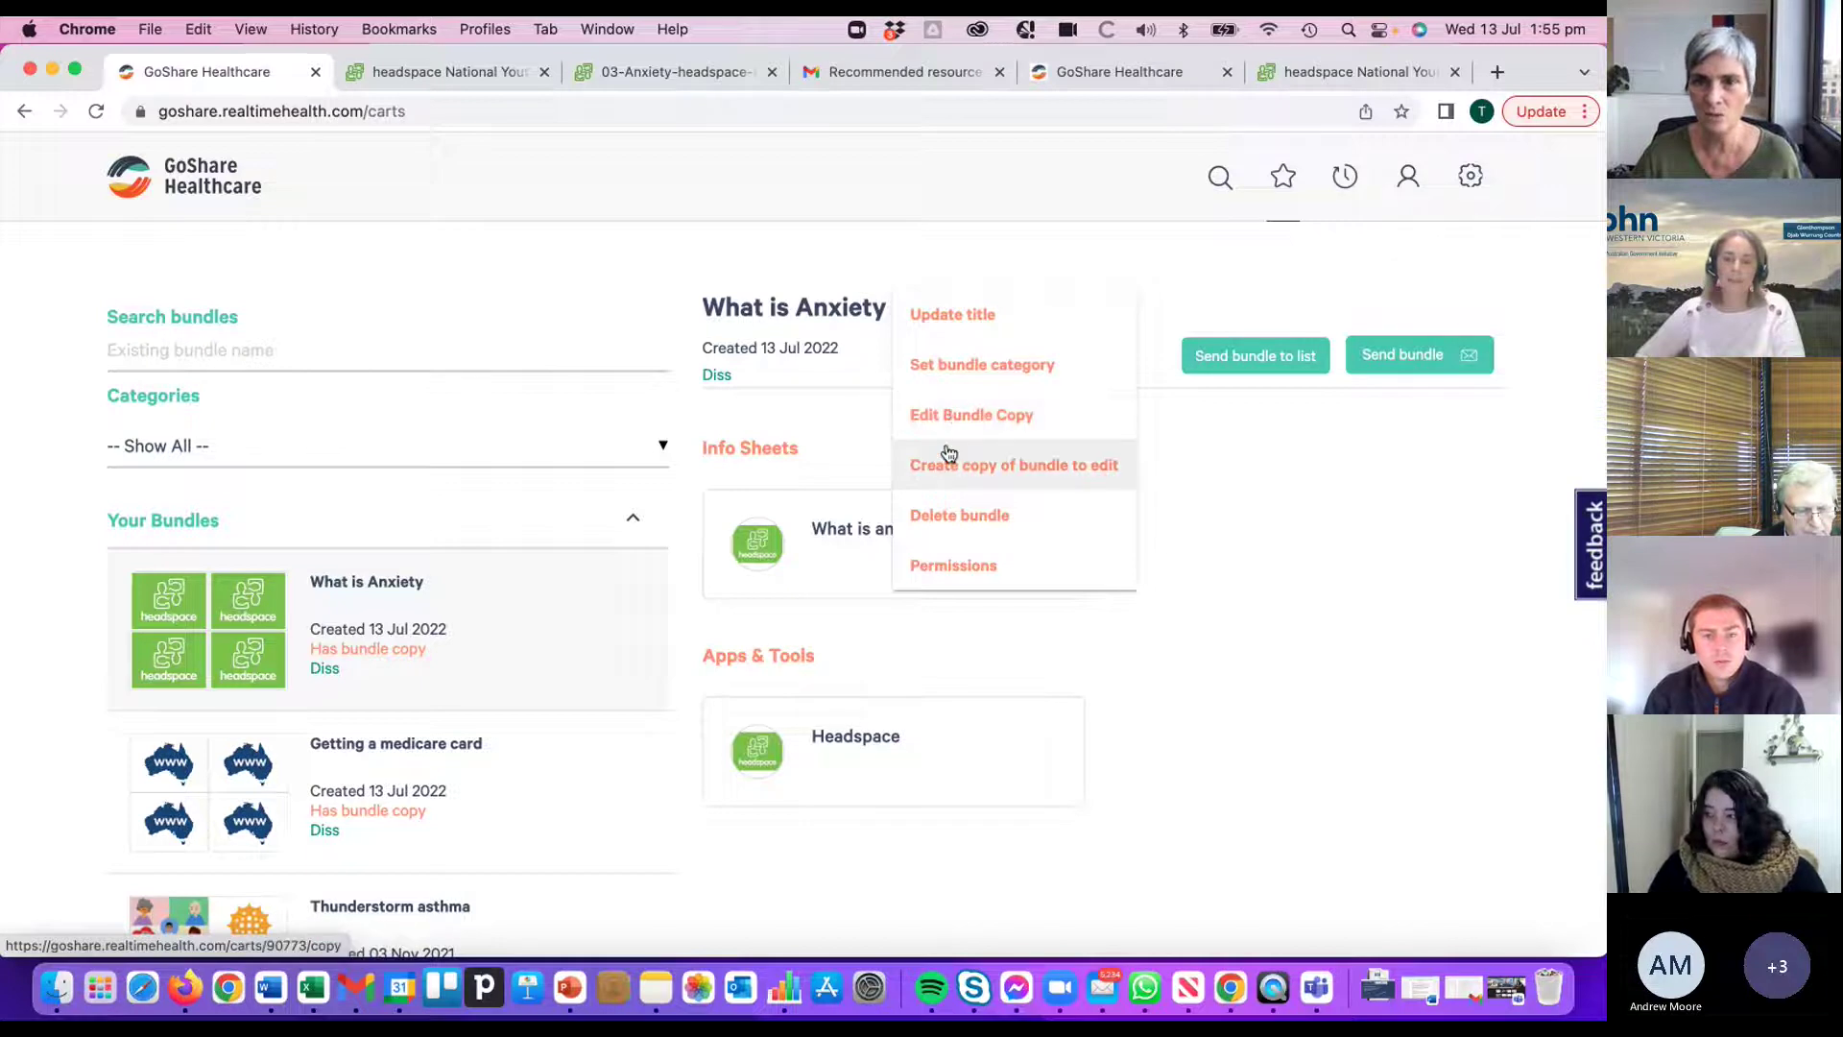
# - View the What is Anxiety bundle's email and SMS copy, close it unchanged, and go to Recipients
pyautogui.click(955, 415)
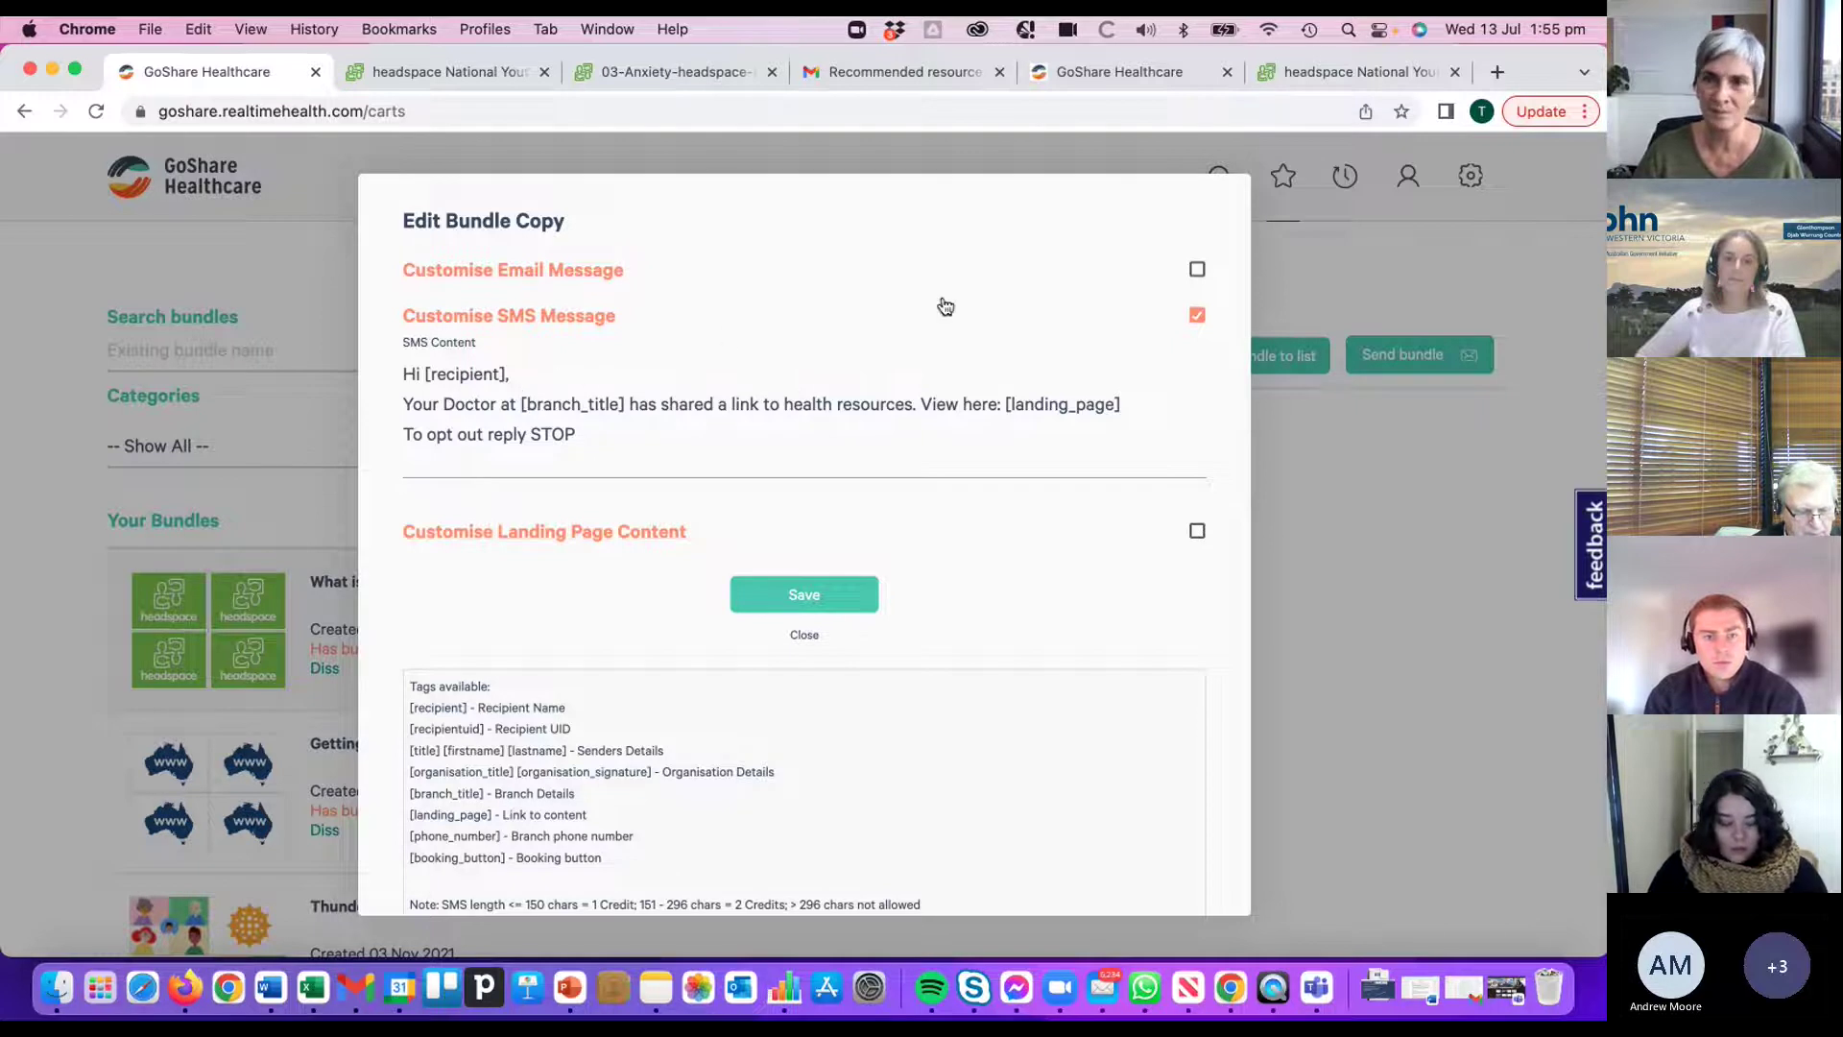
pyautogui.click(1356, 536)
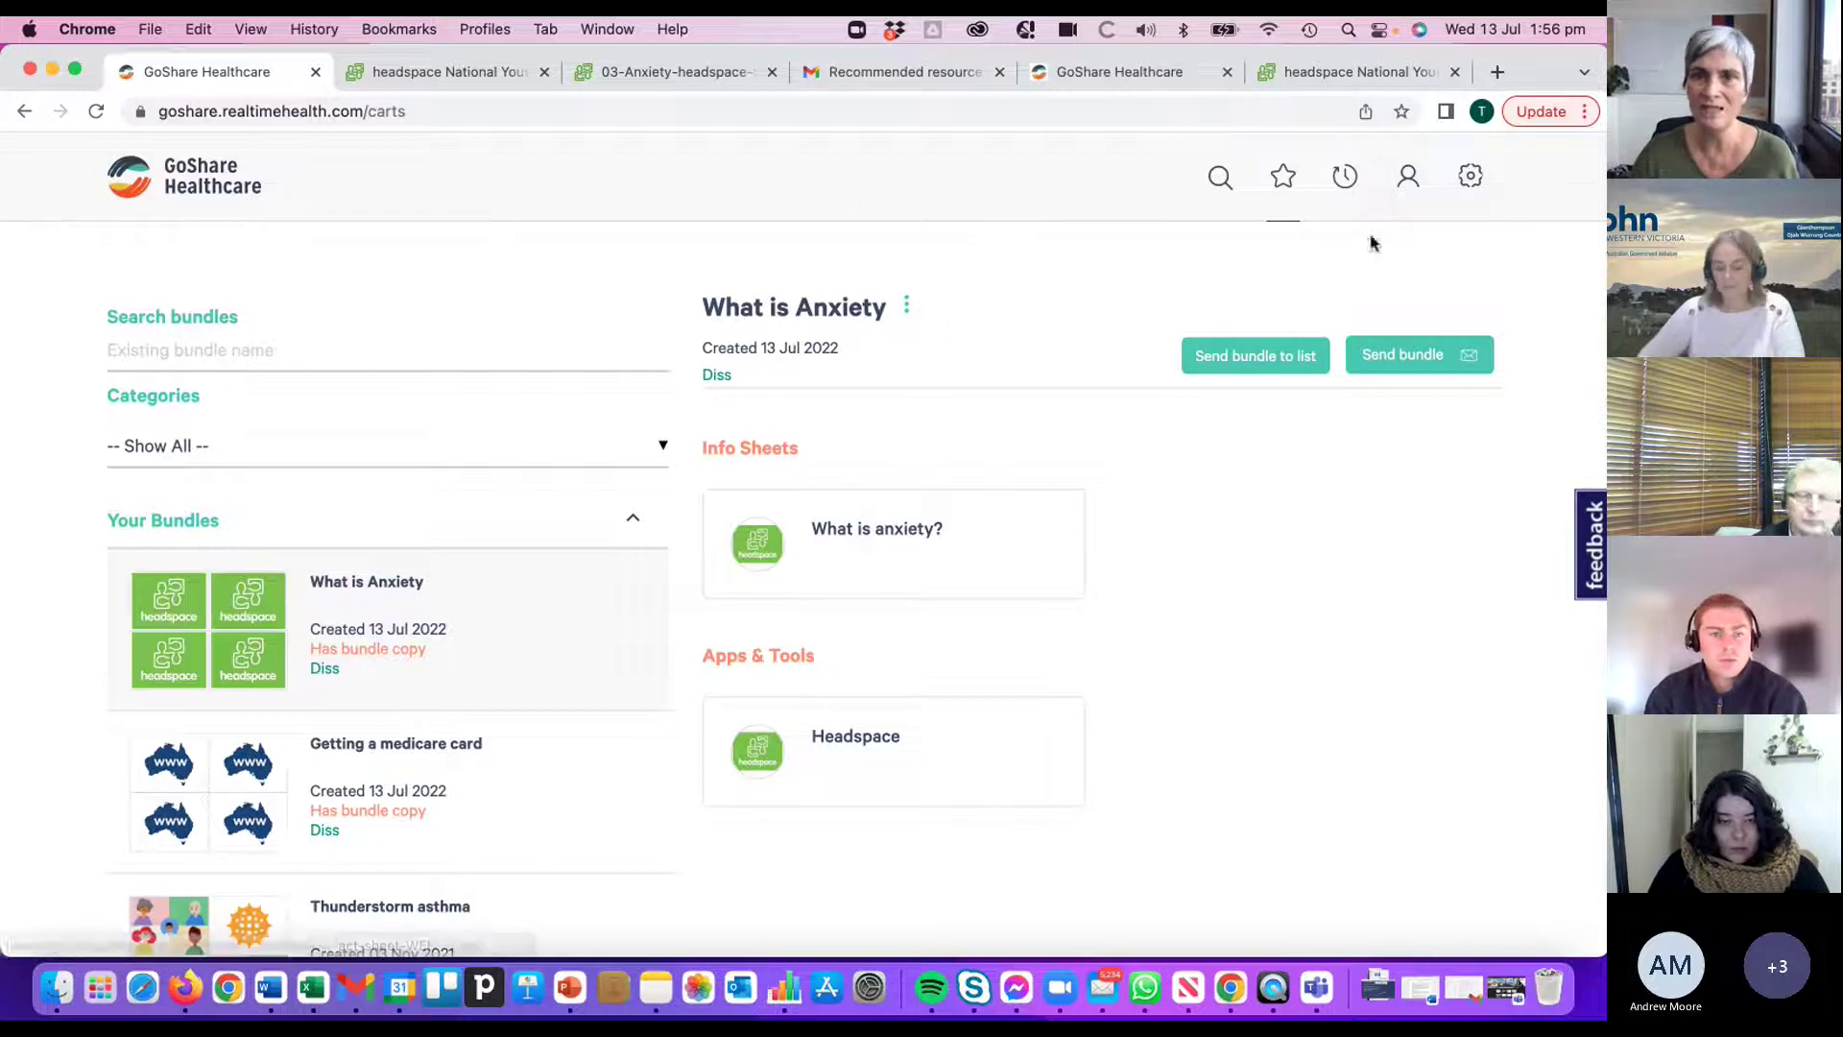
pyautogui.click(1408, 182)
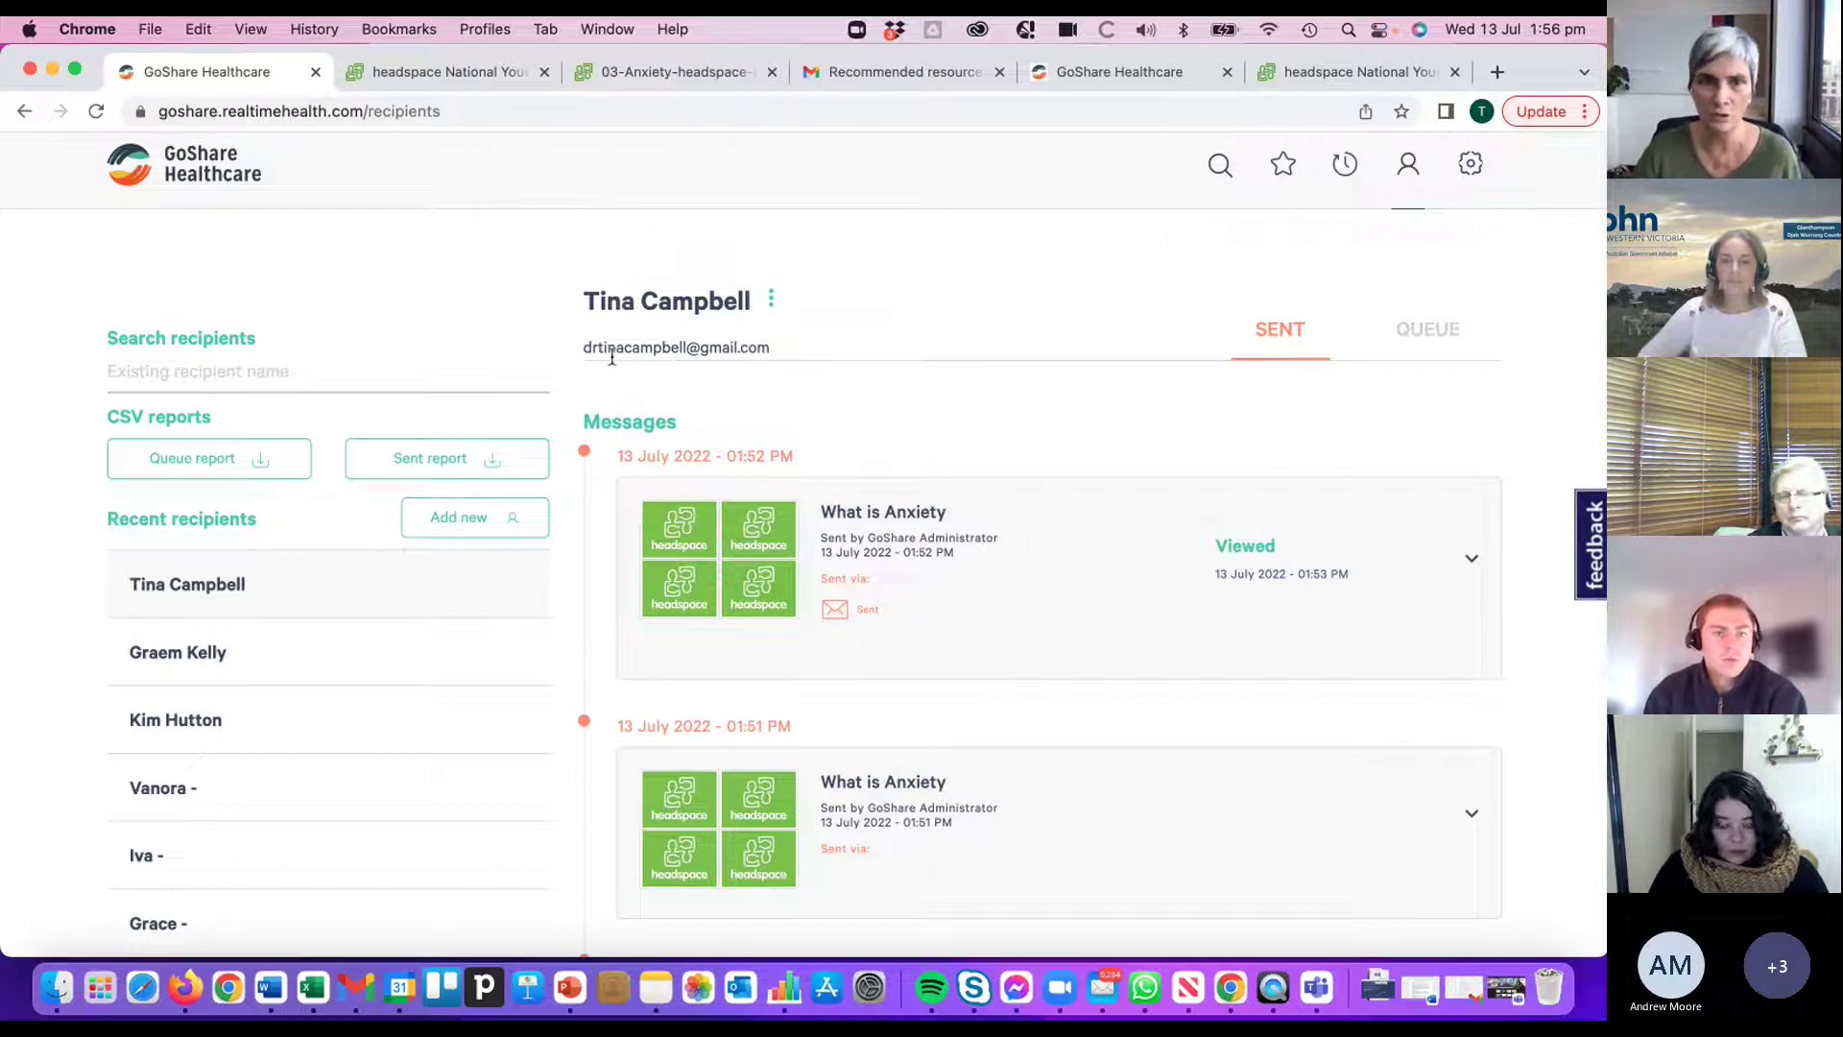
# - Expand the latest What is Anxiety message to show its two sent items and Very helpful survey result
pyautogui.scroll(-1, 221, 595)
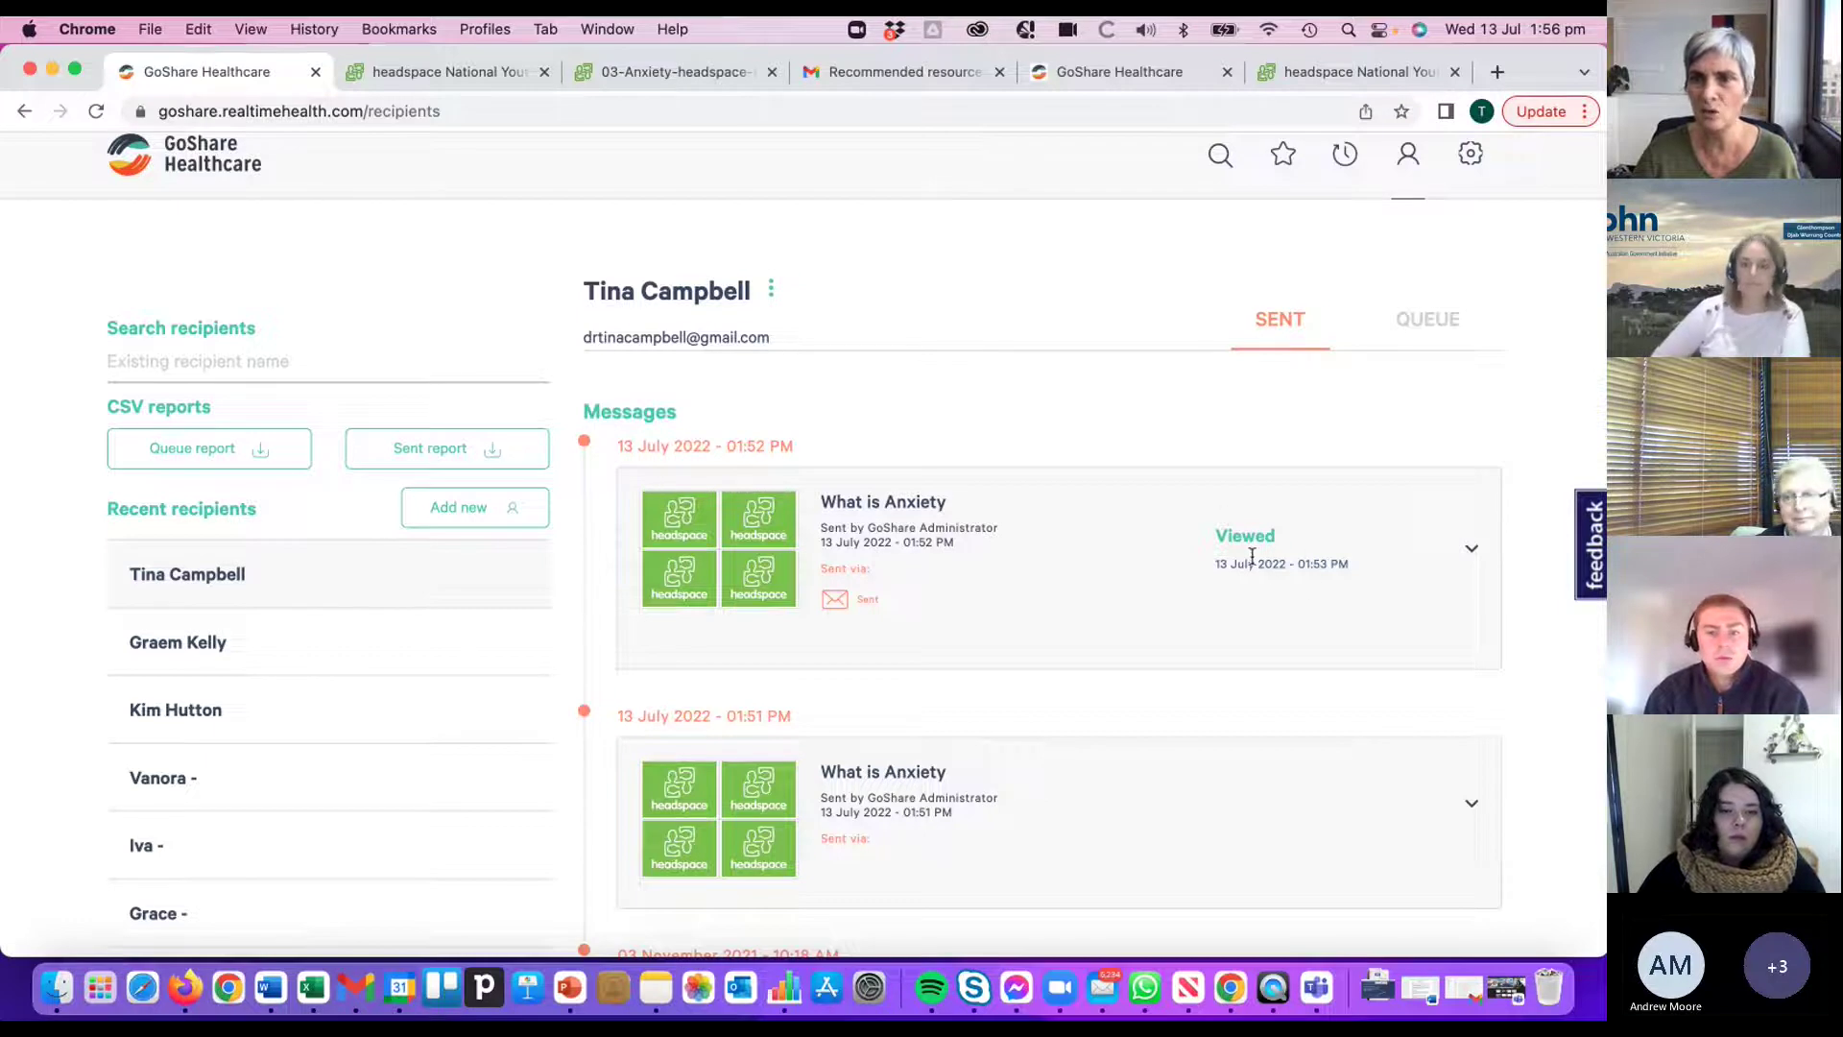
pyautogui.click(1470, 549)
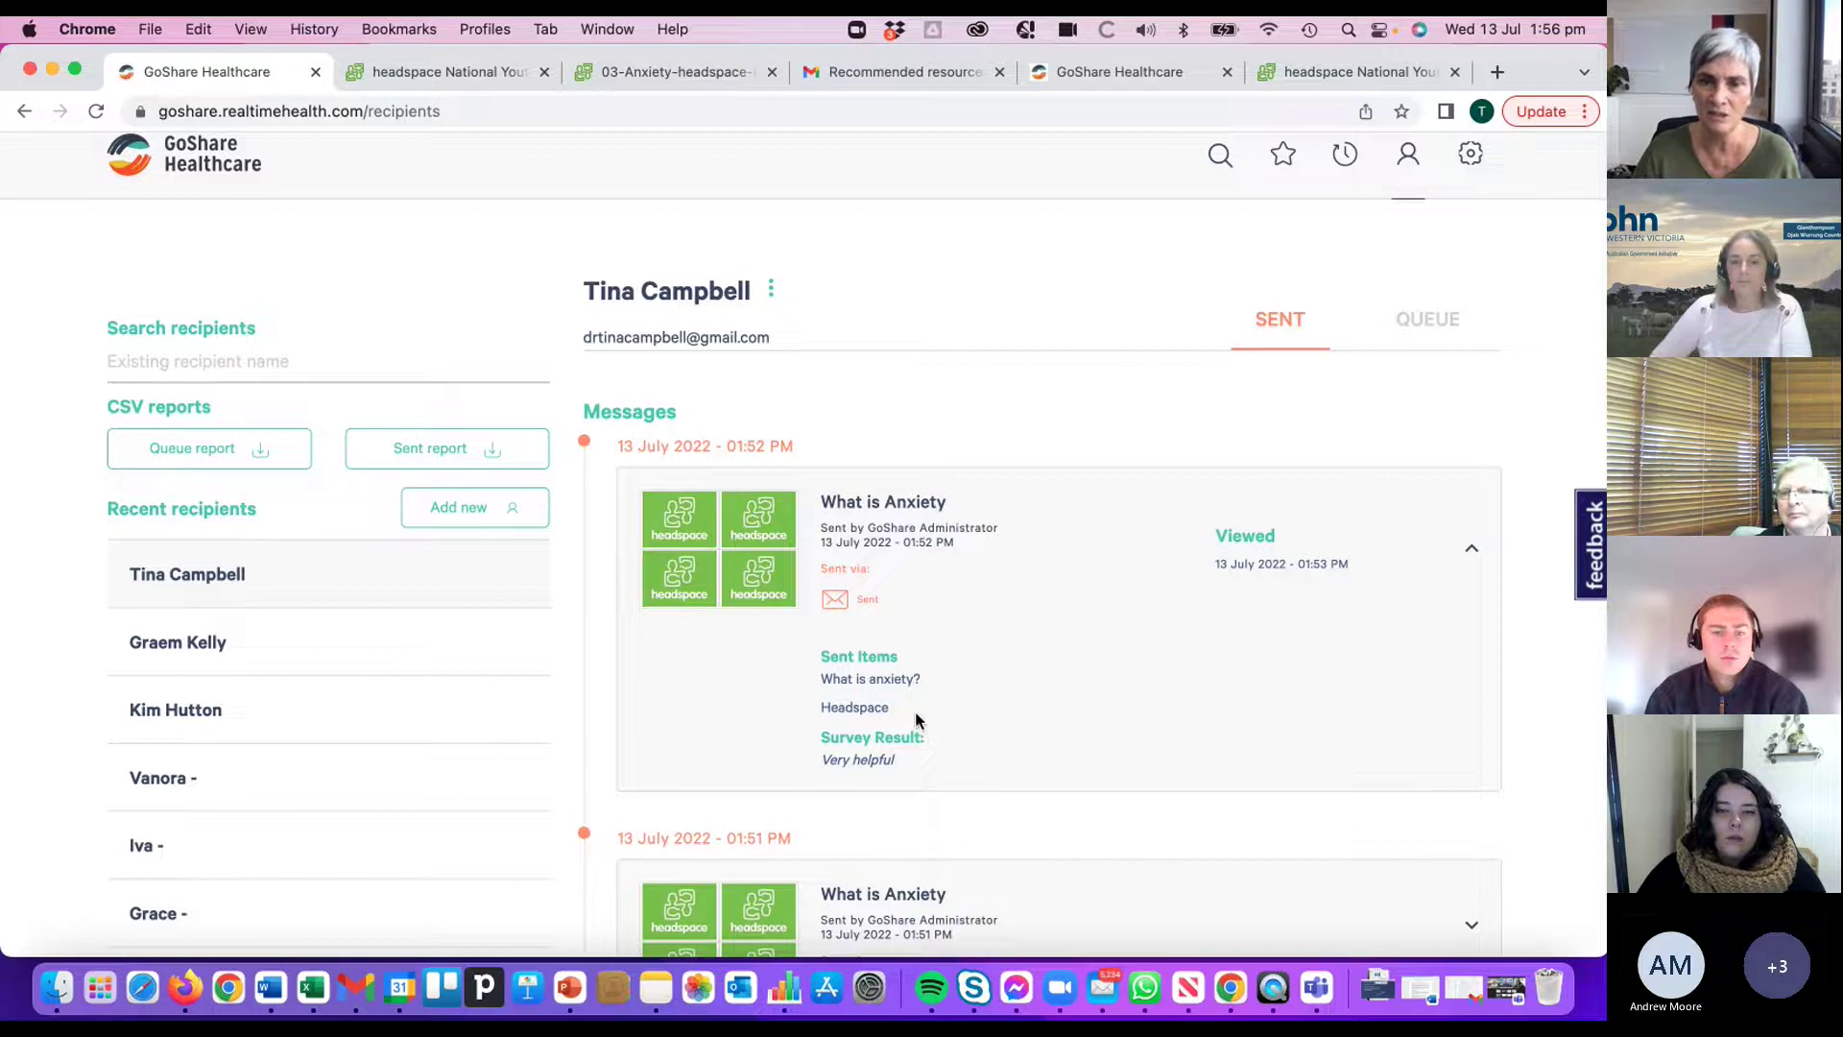
pyautogui.scroll(1, 938, 695)
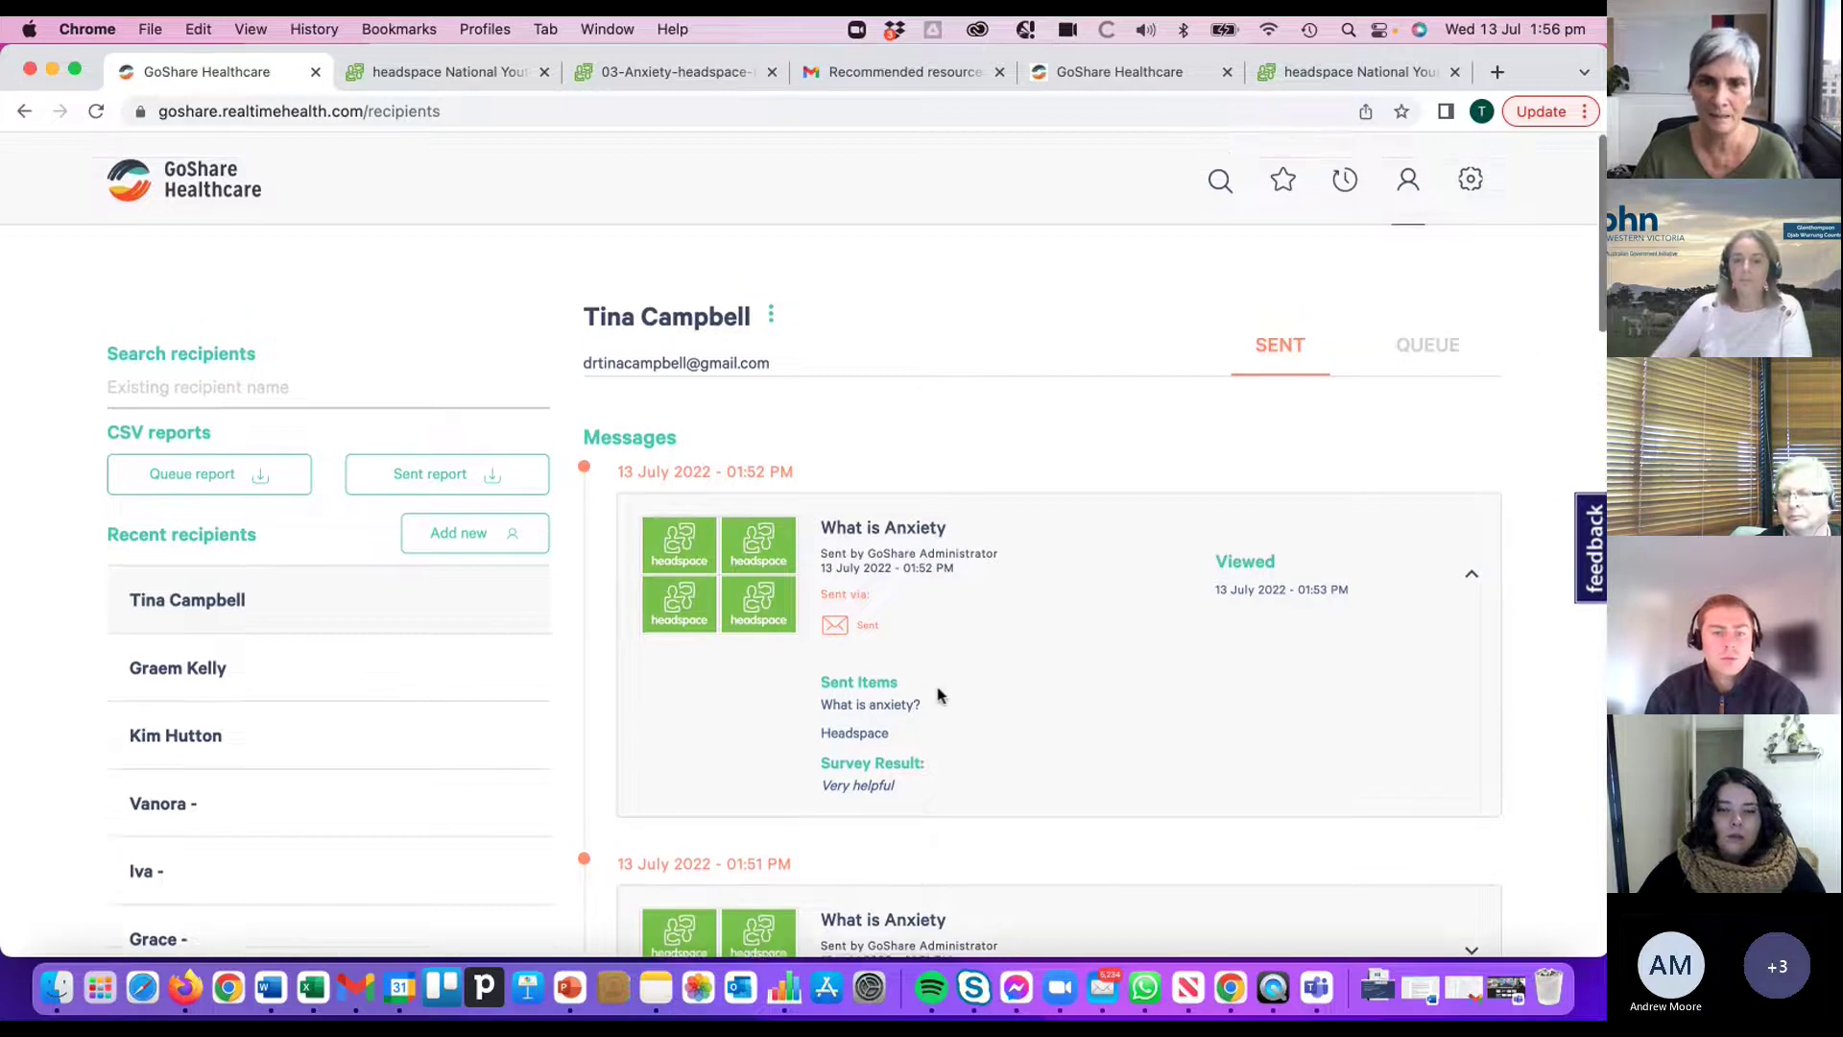
pyautogui.click(1471, 177)
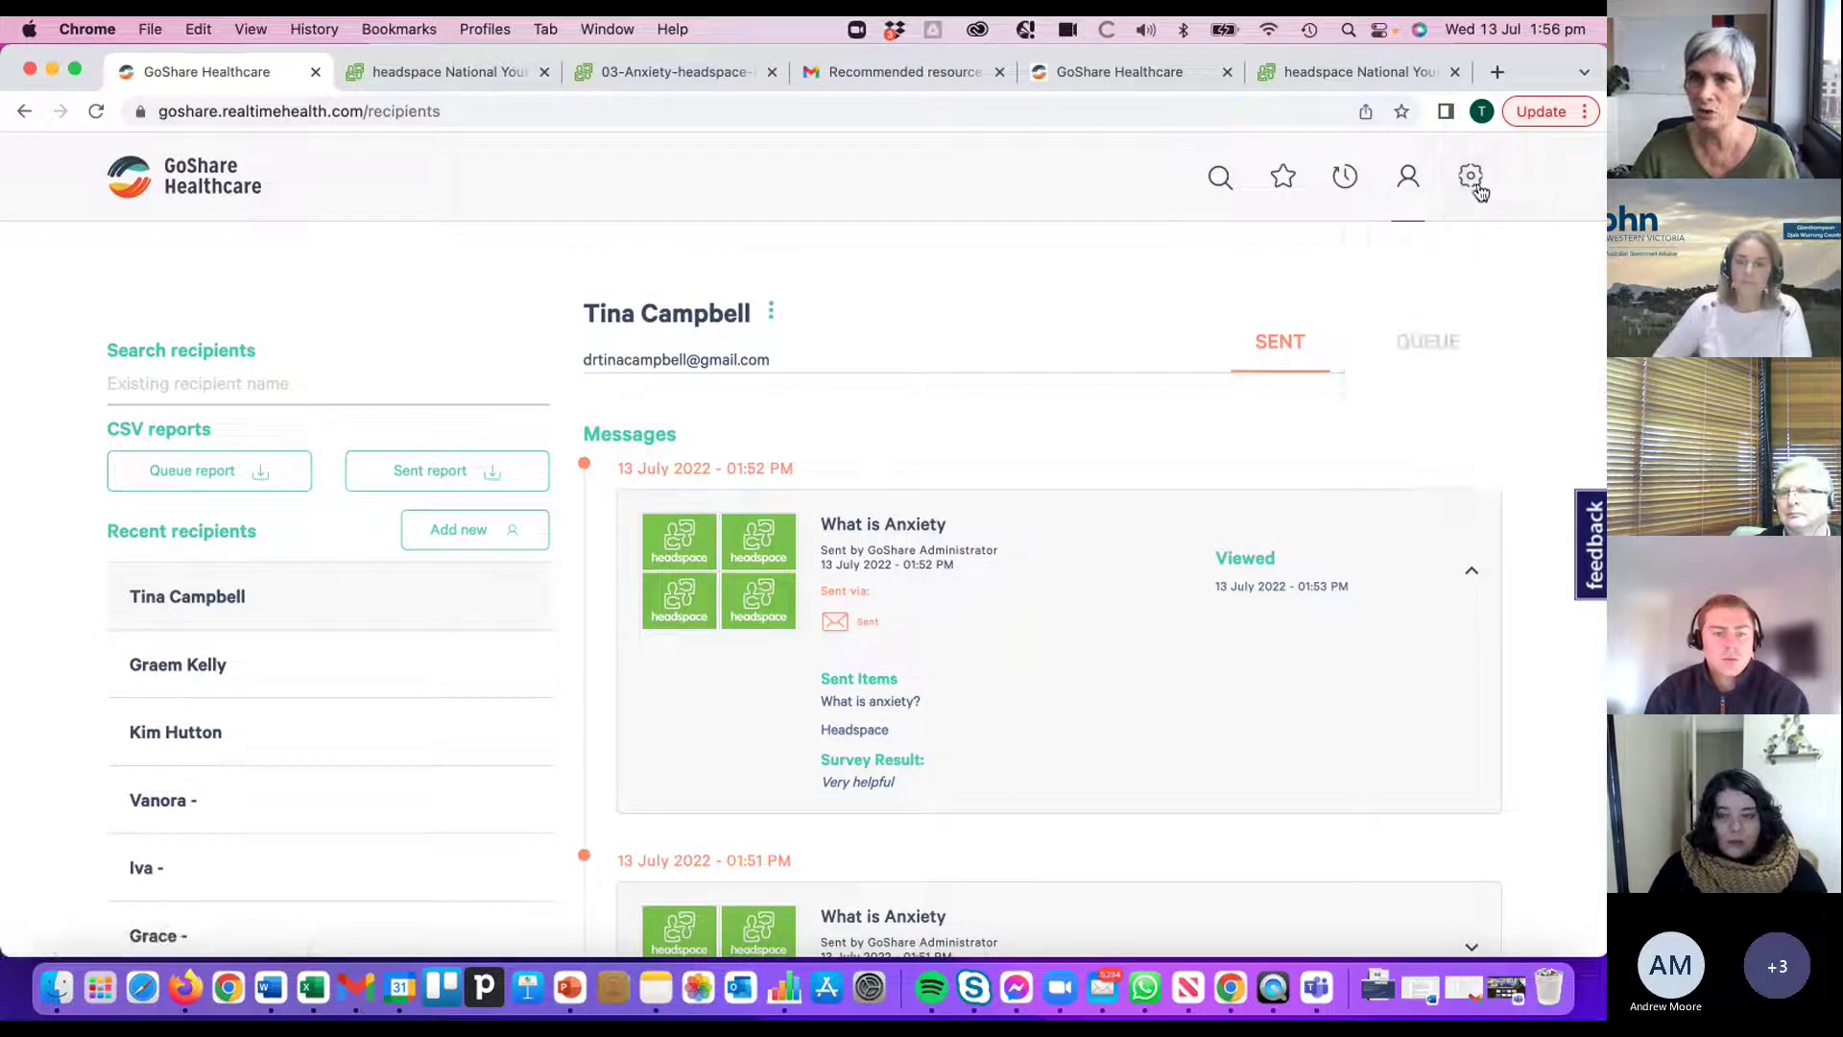
pyautogui.moveTo(1469, 176)
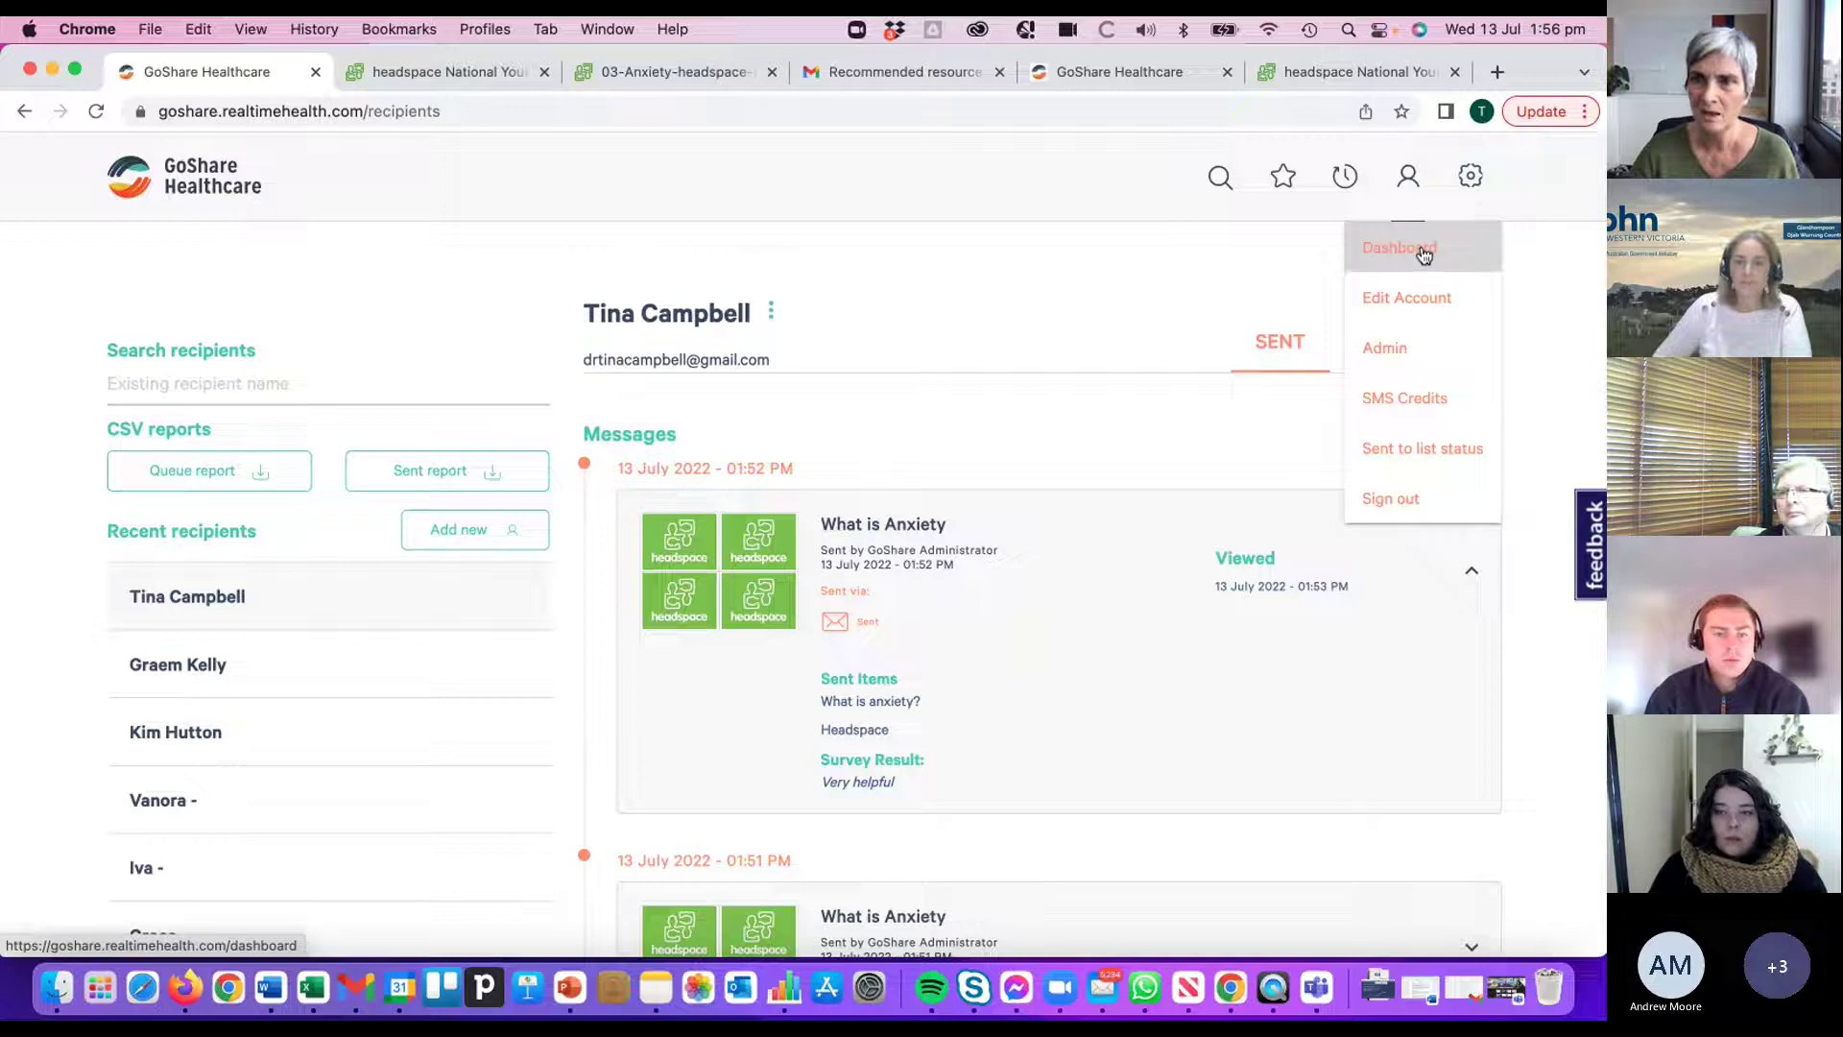
# - Open Dashboard from the settings menu and scroll the Bundles Sent, Opened and Survey Results page
pyautogui.click(1421, 250)
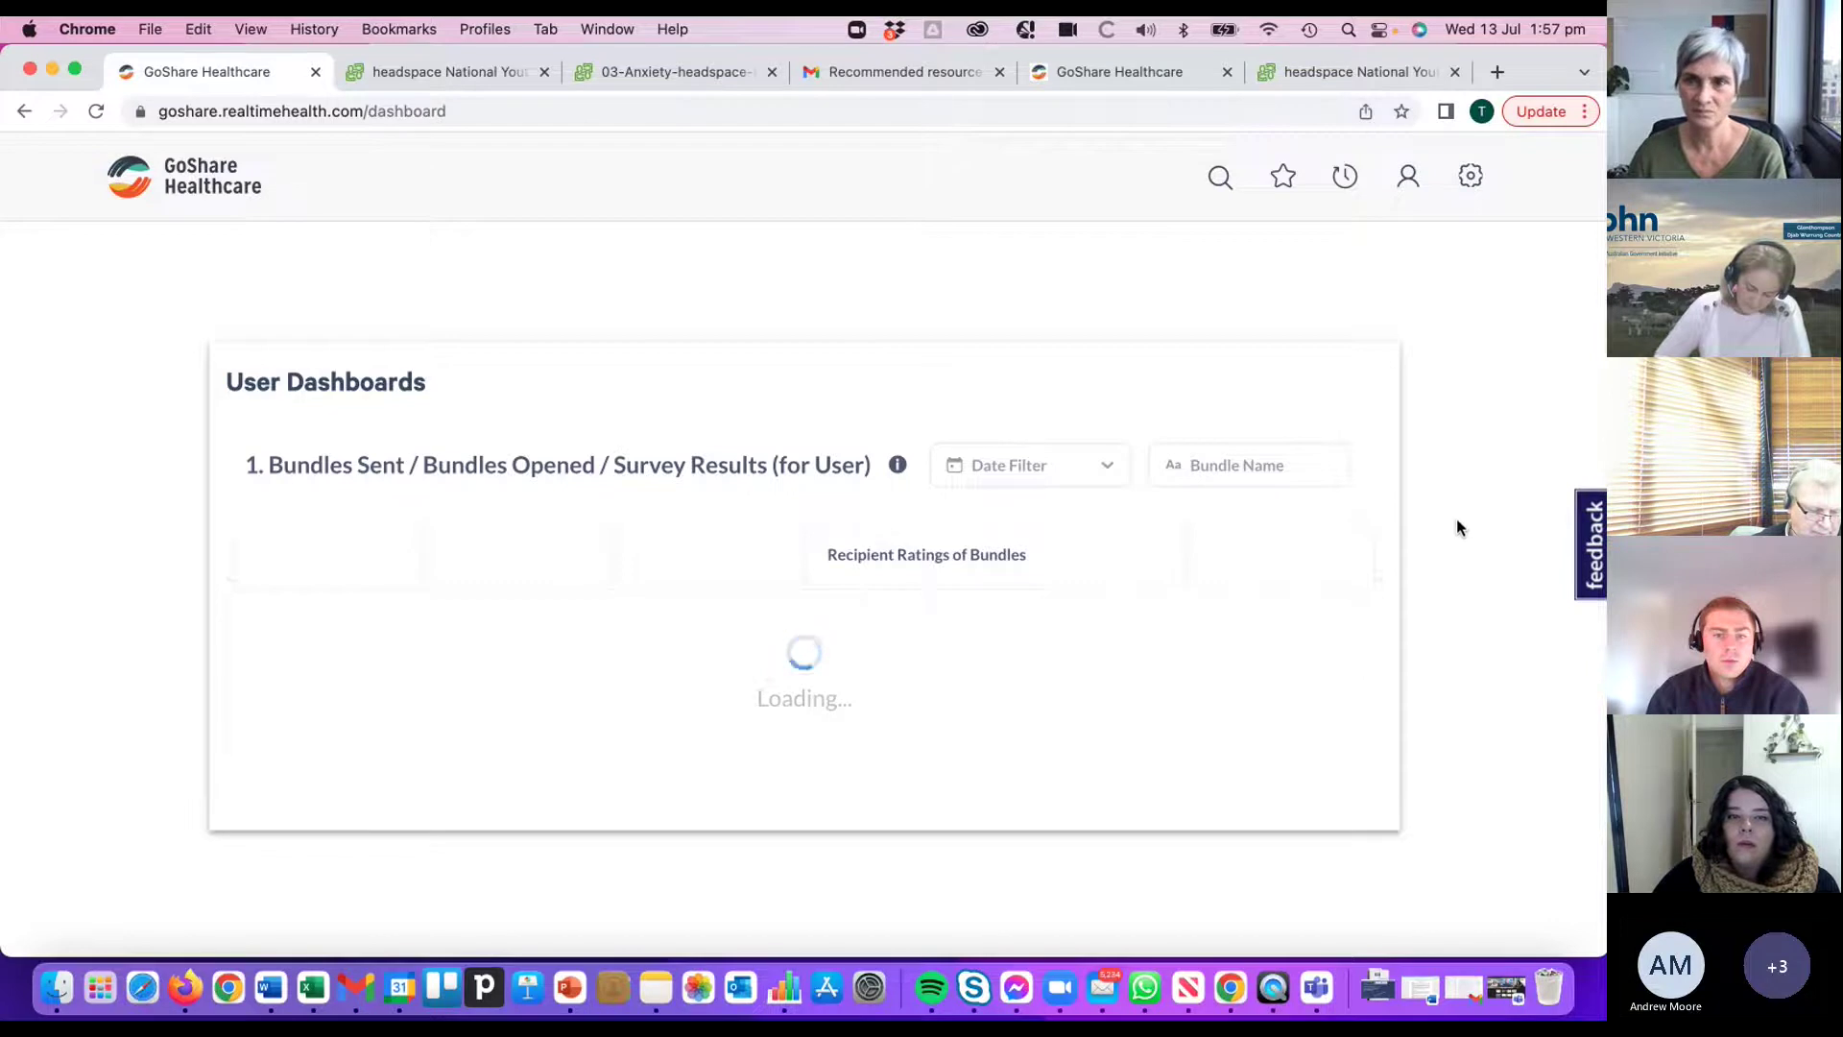
pyautogui.scroll(-3, 1455, 518)
pyautogui.scroll(3, 1456, 518)
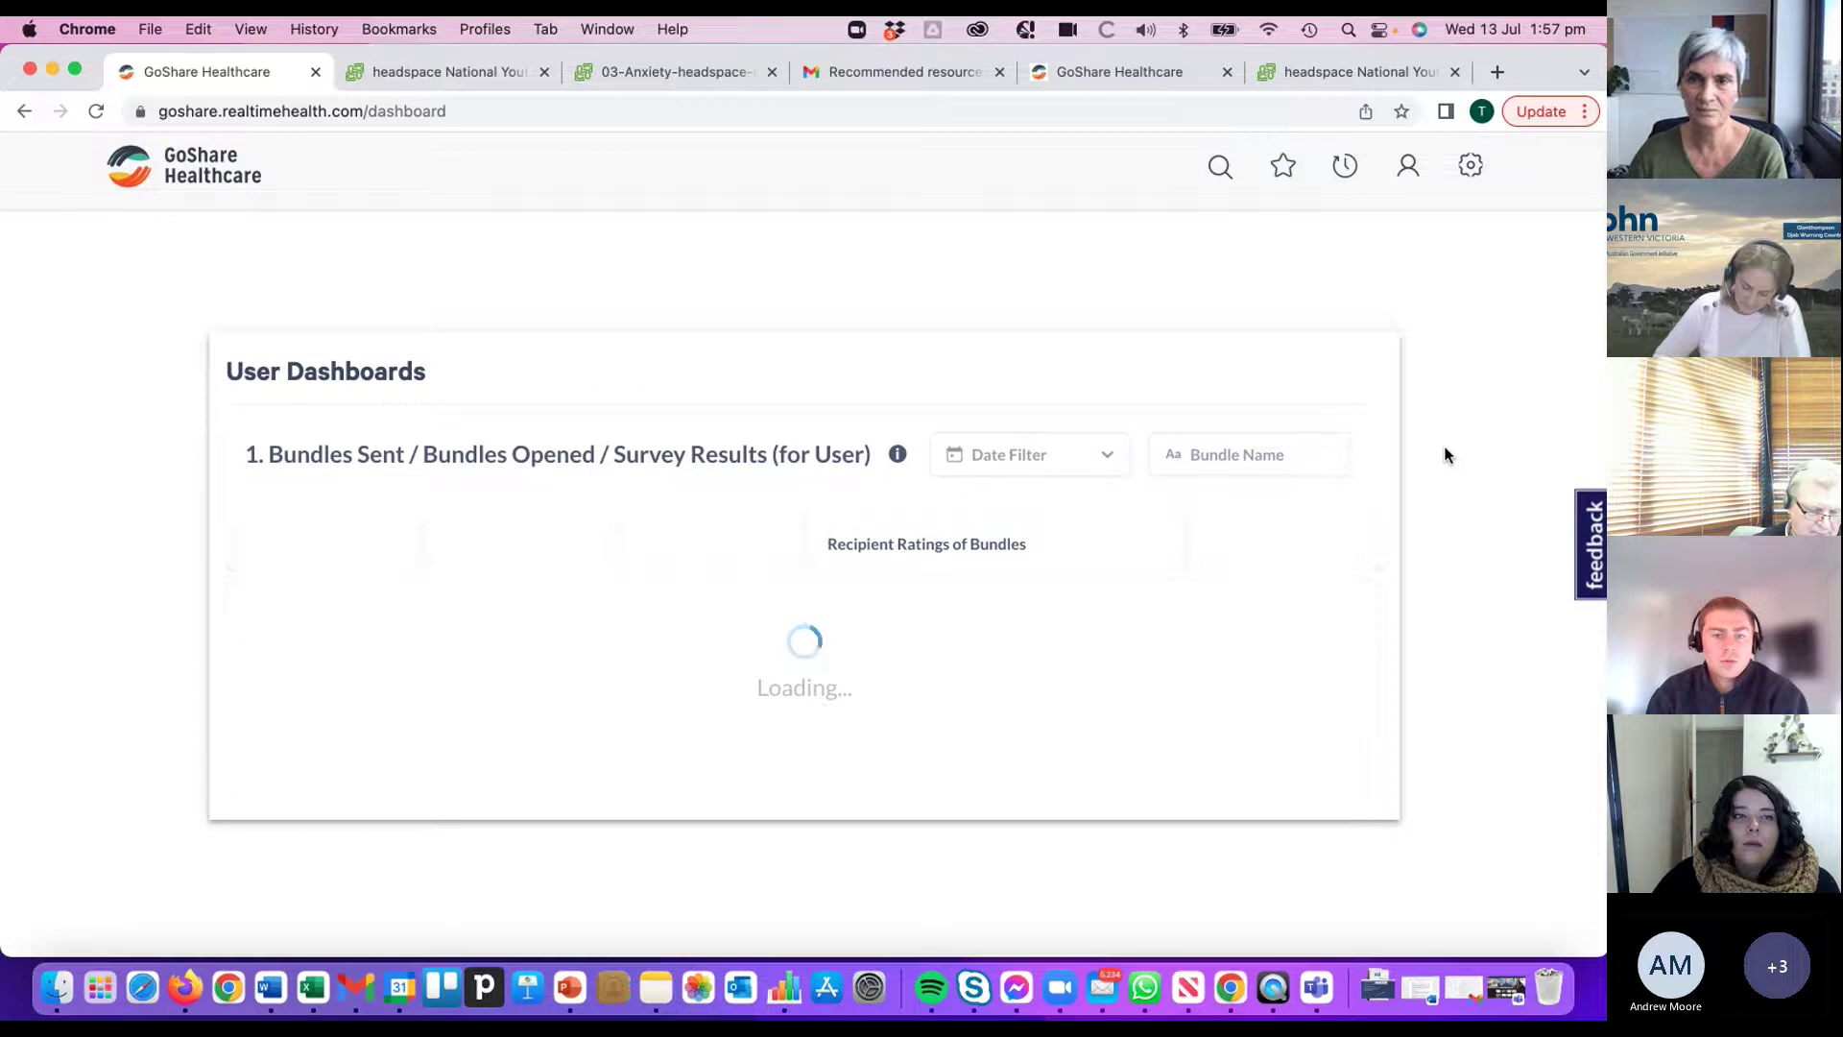
pyautogui.scroll(-3, 1415, 420)
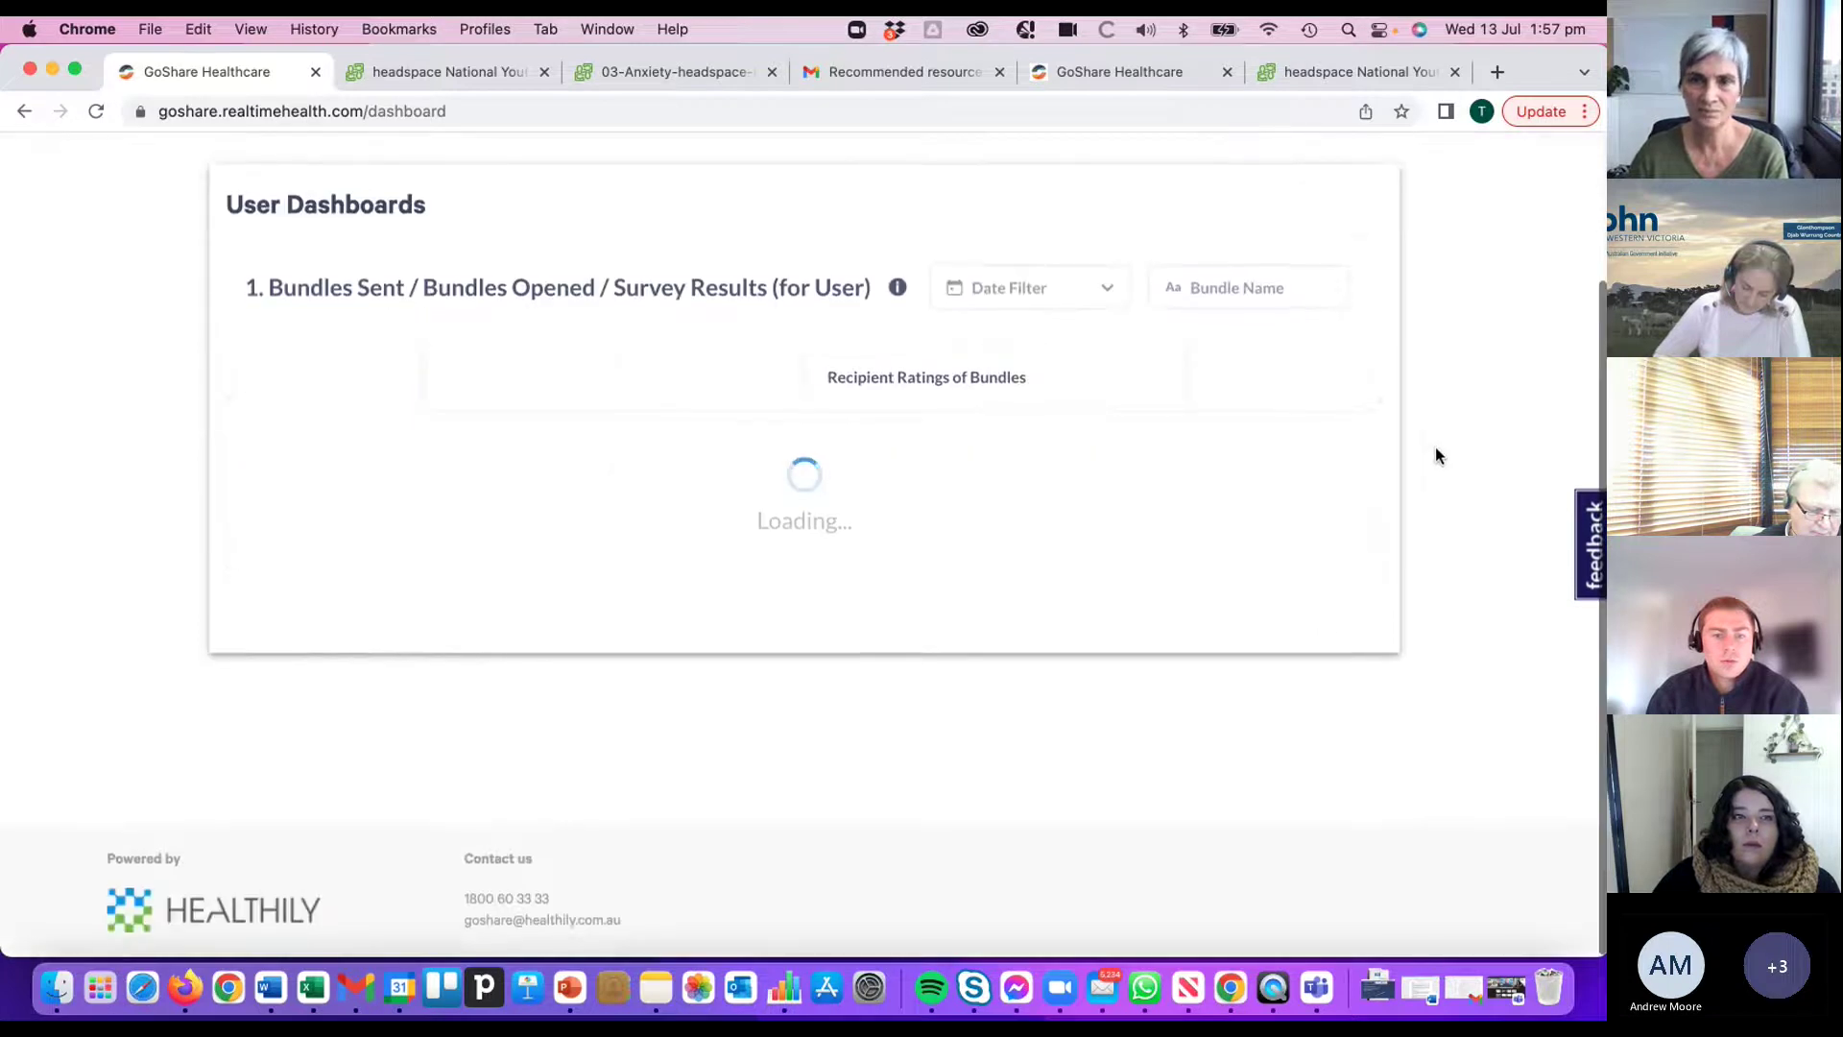
pyautogui.scroll(3, 1436, 450)
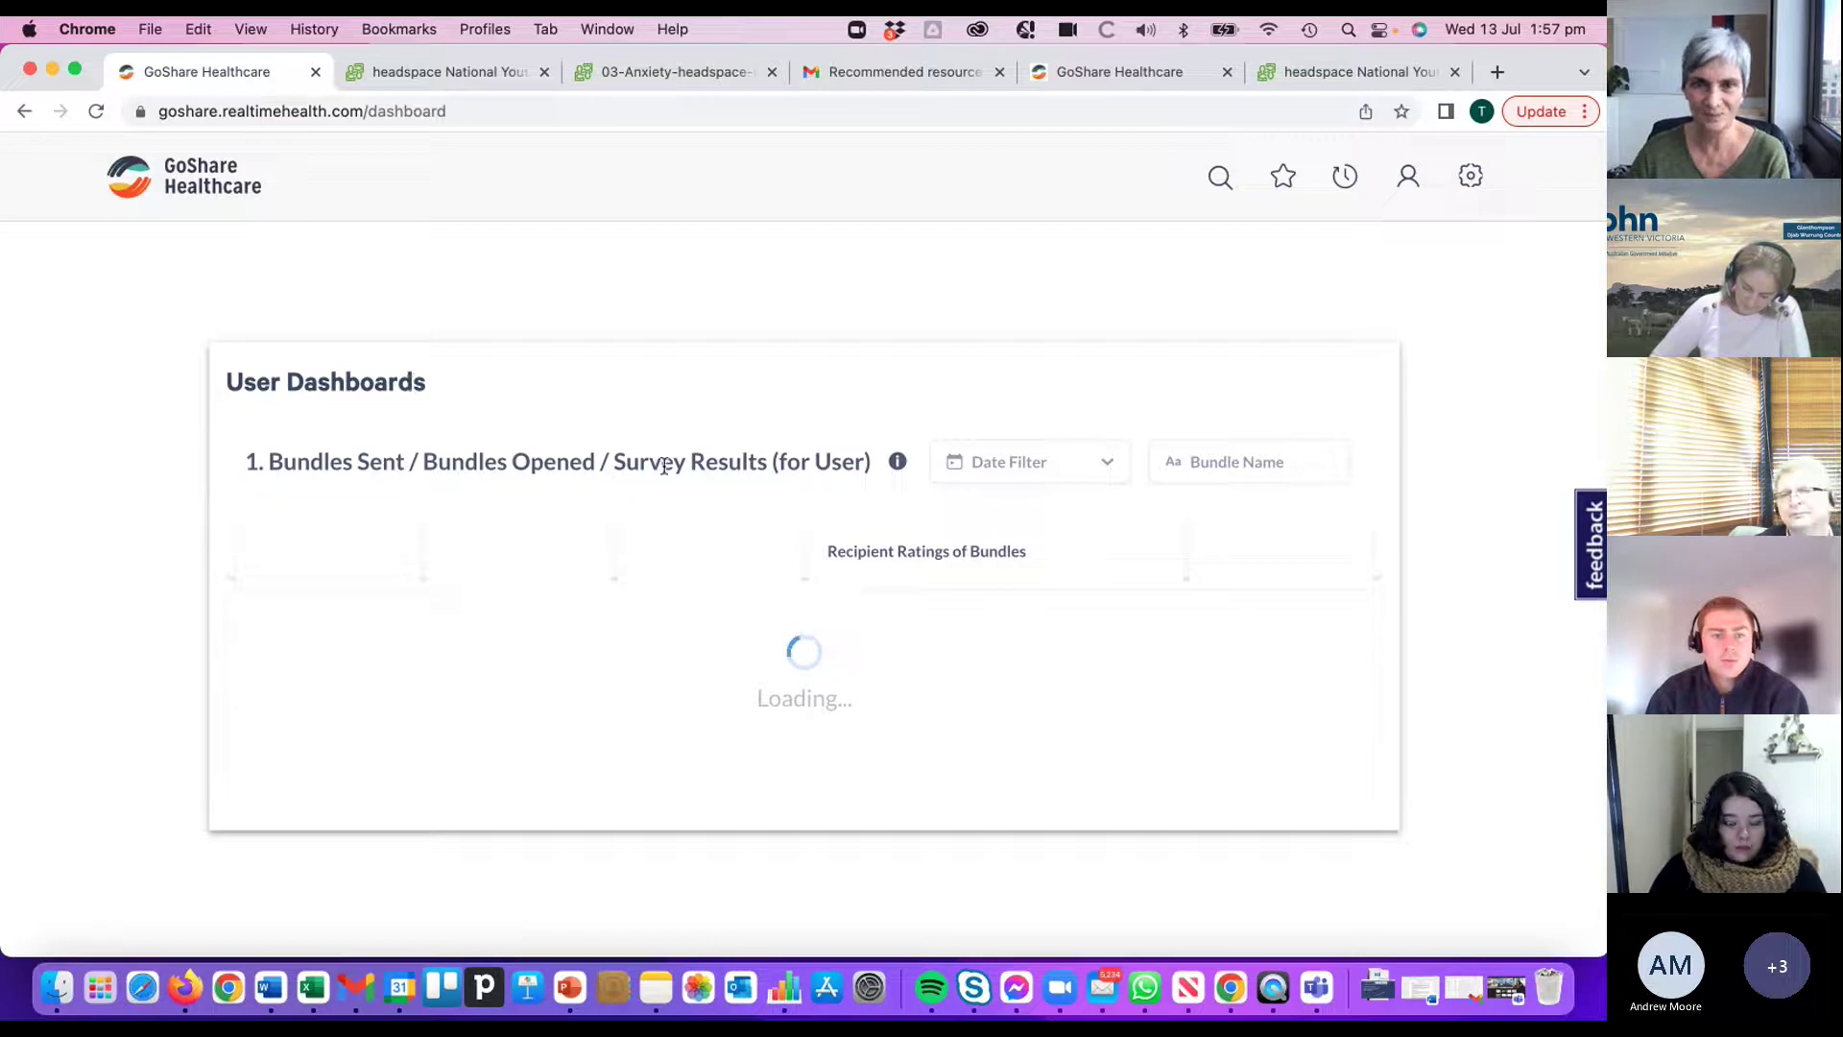
pyautogui.scroll(-1, 729, 458)
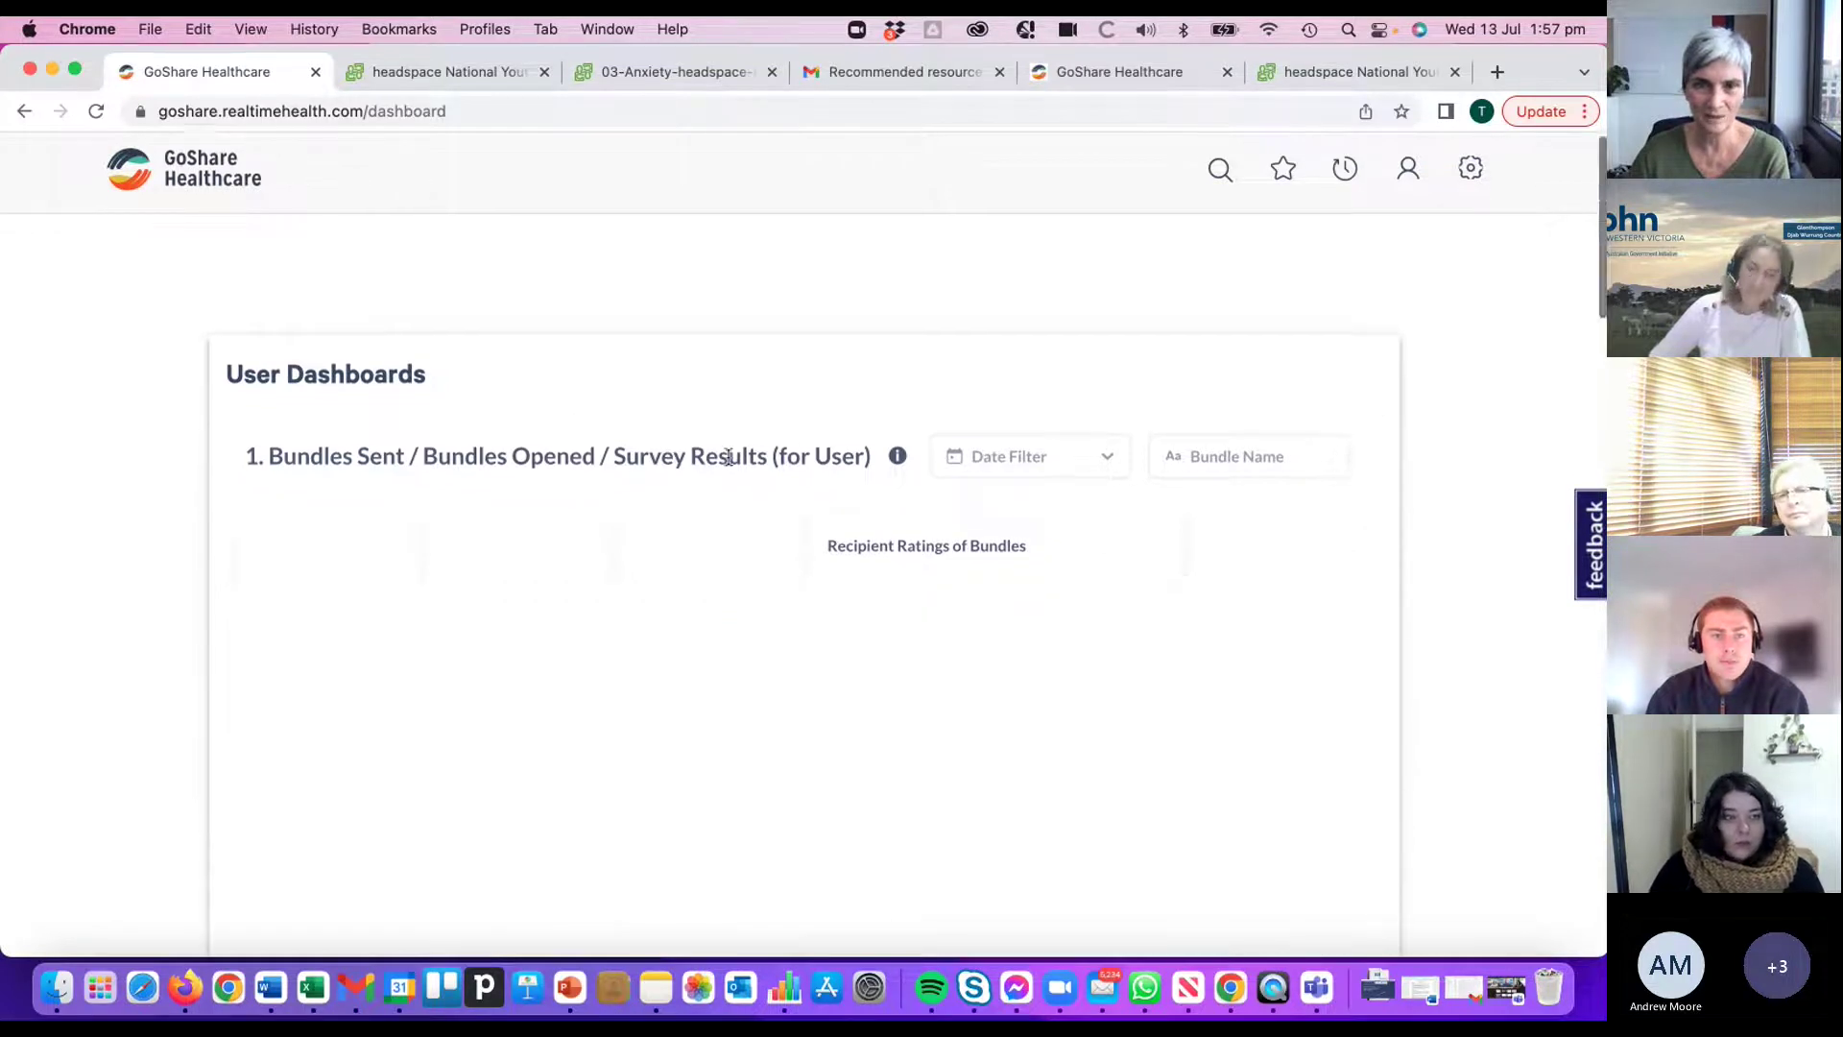
pyautogui.scroll(-3, 740, 466)
pyautogui.scroll(3, 748, 451)
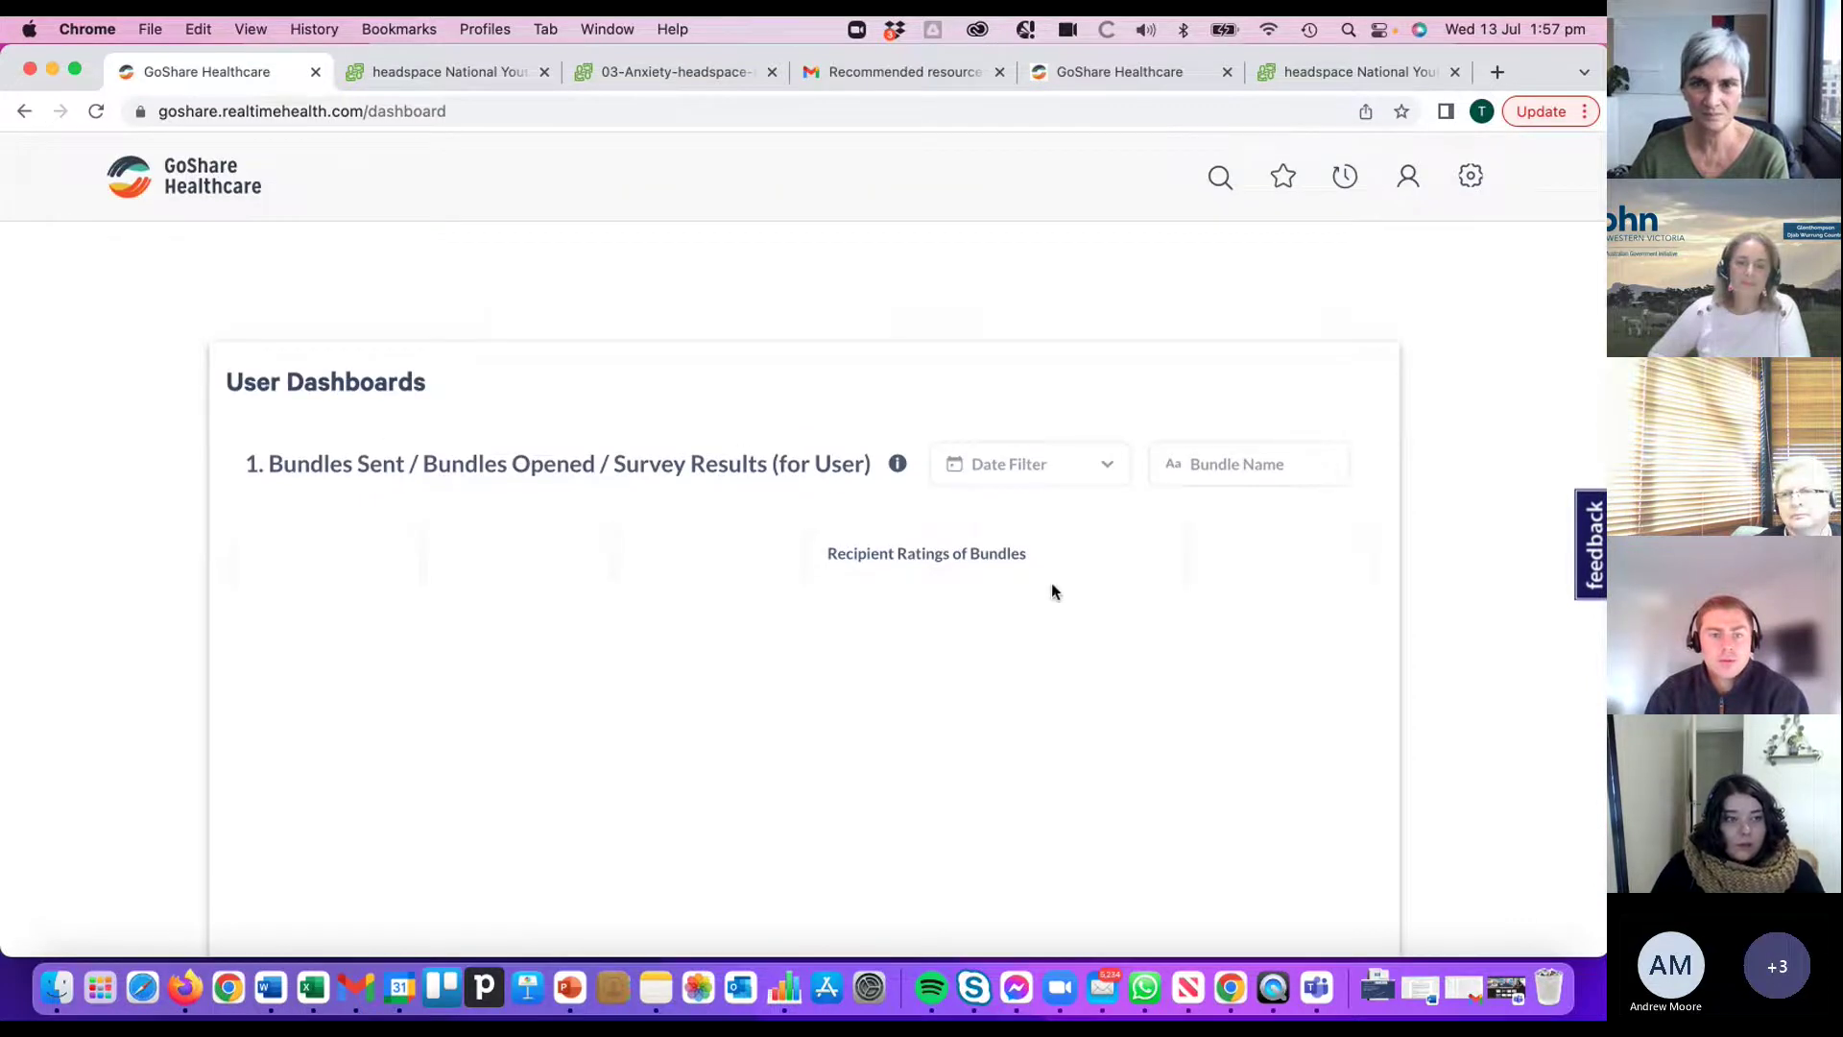
# - Scroll up and down the user dashboard while its charts load
pyautogui.scroll(-4, 1137, 624)
pyautogui.scroll(1, 1137, 624)
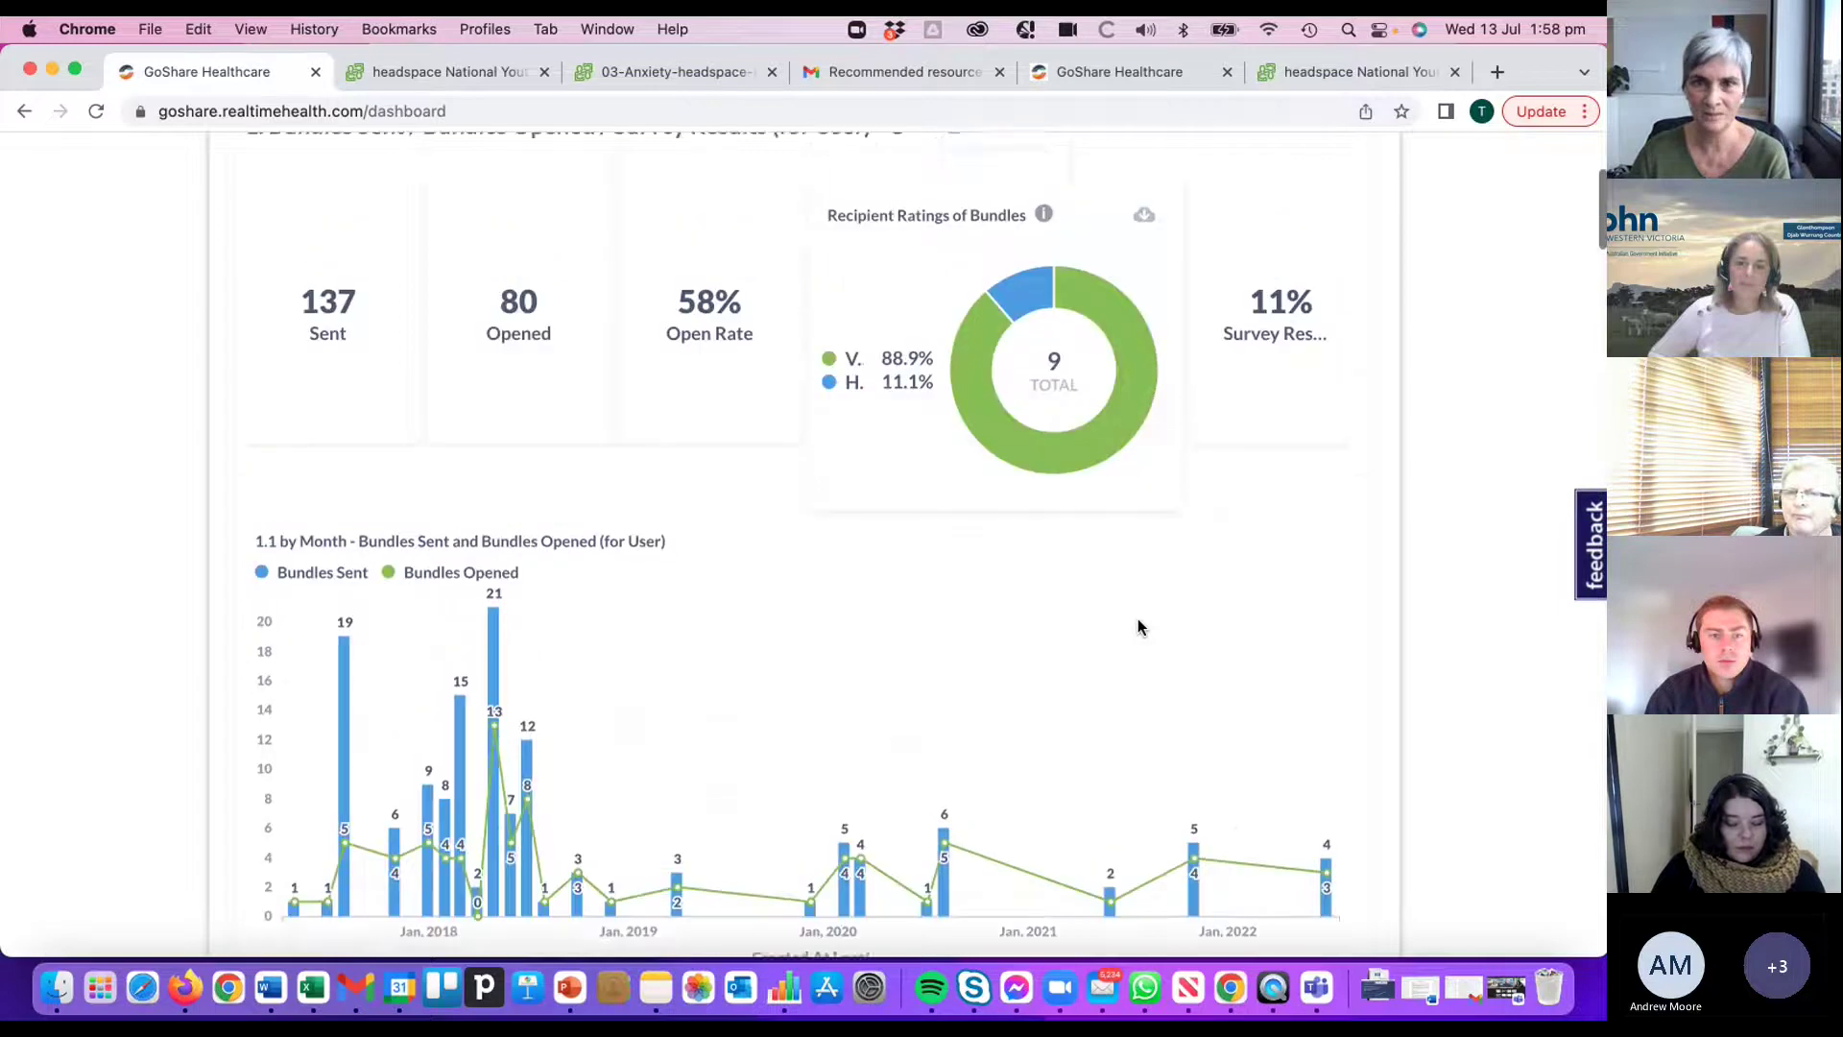
pyautogui.scroll(2, 1137, 618)
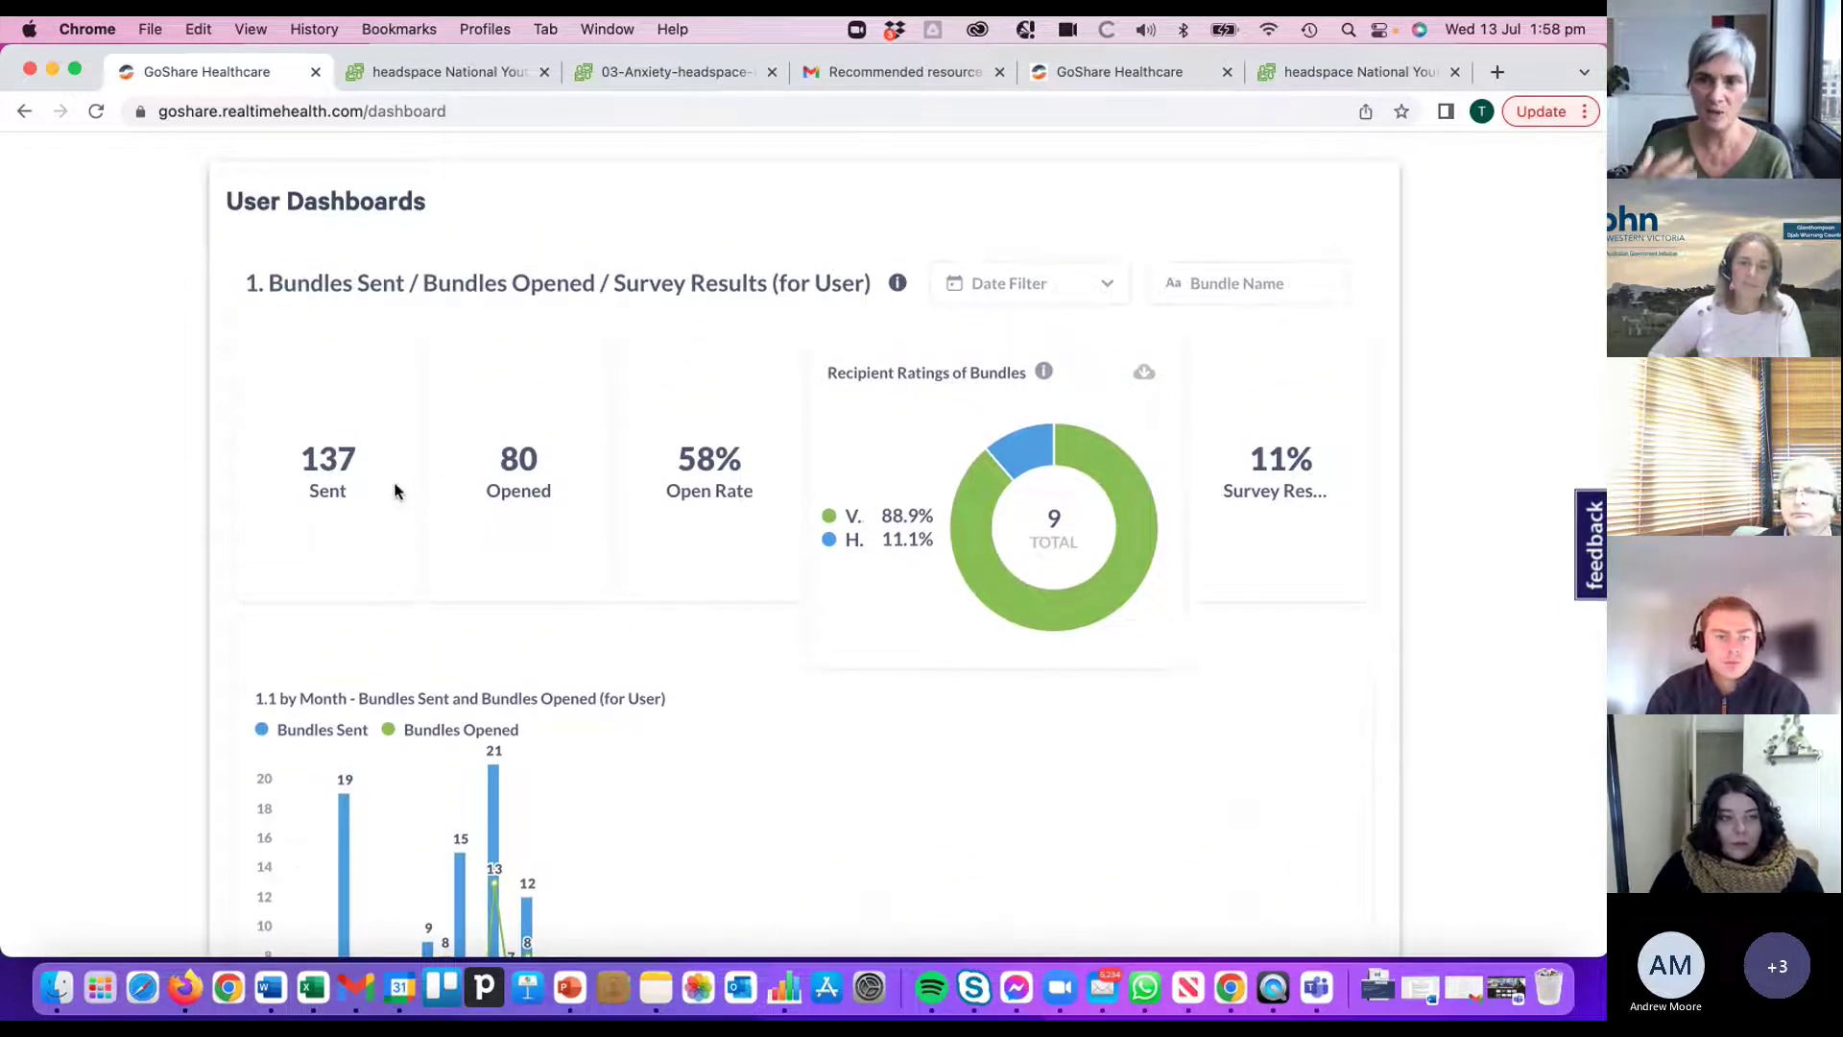
pyautogui.scroll(2, 394, 481)
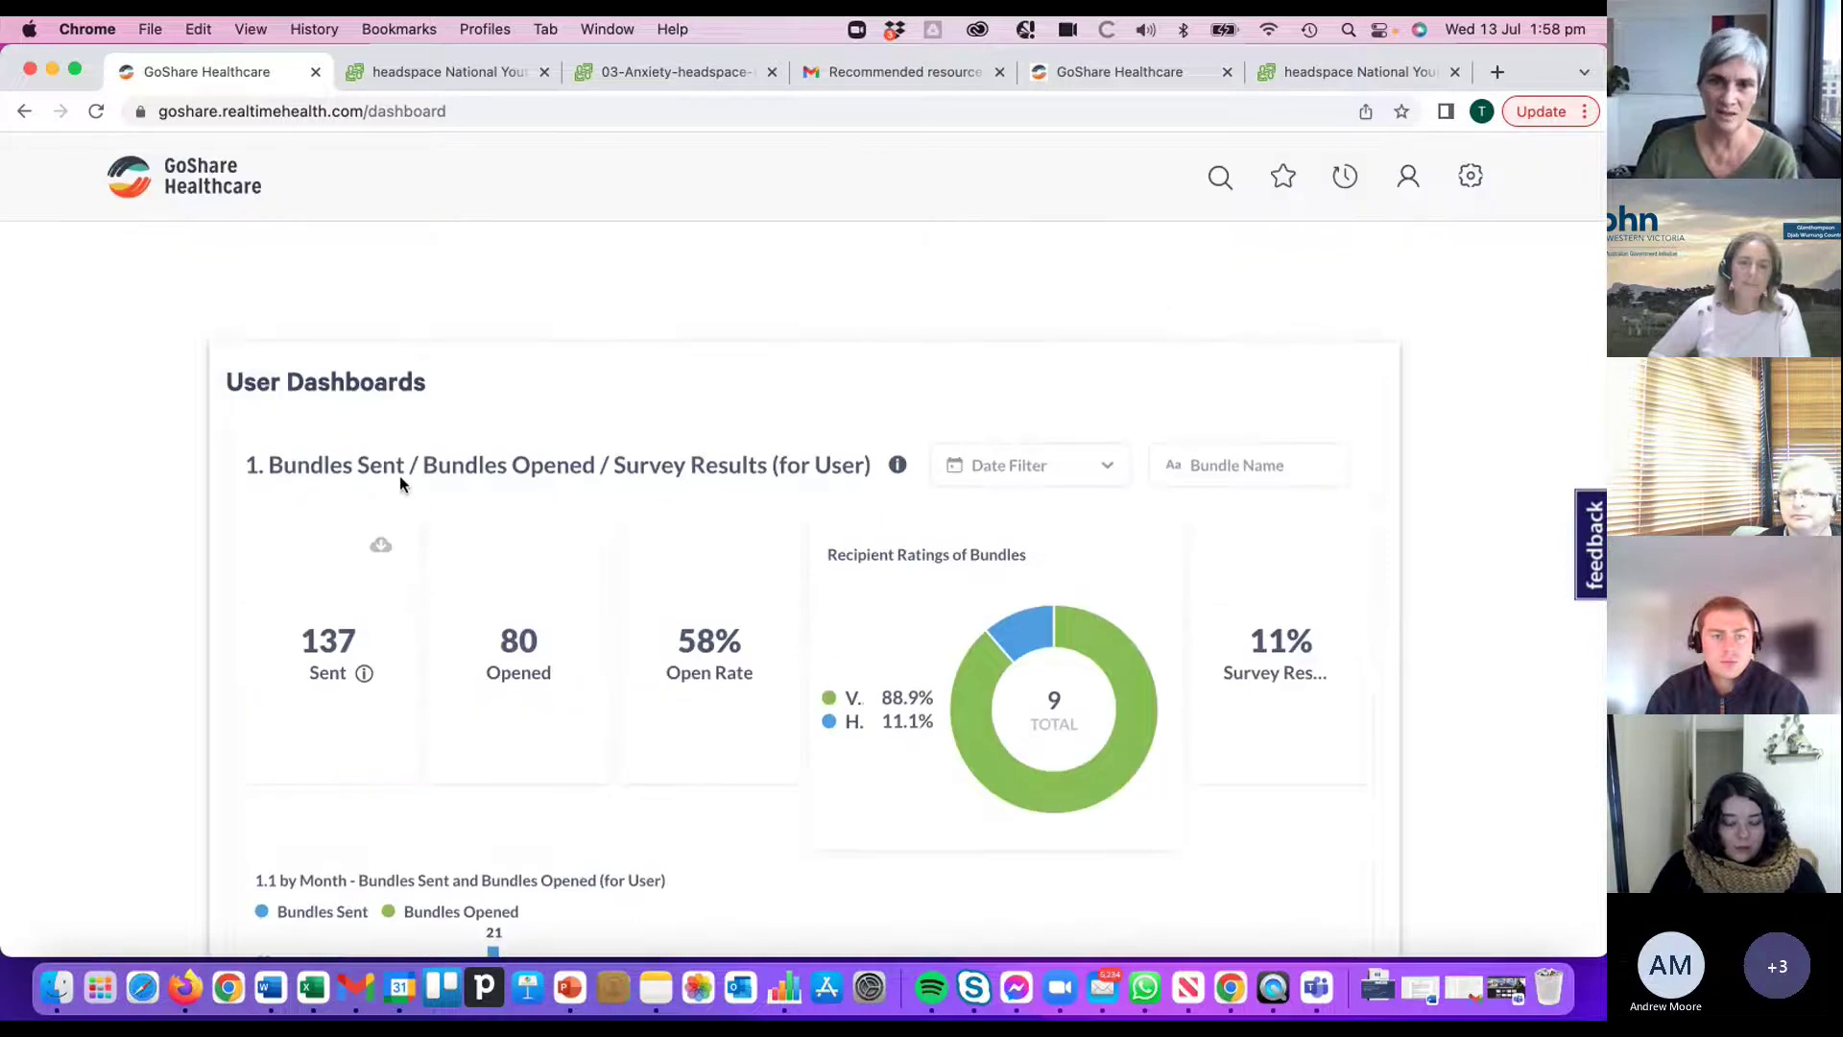
pyautogui.scroll(-1, 430, 485)
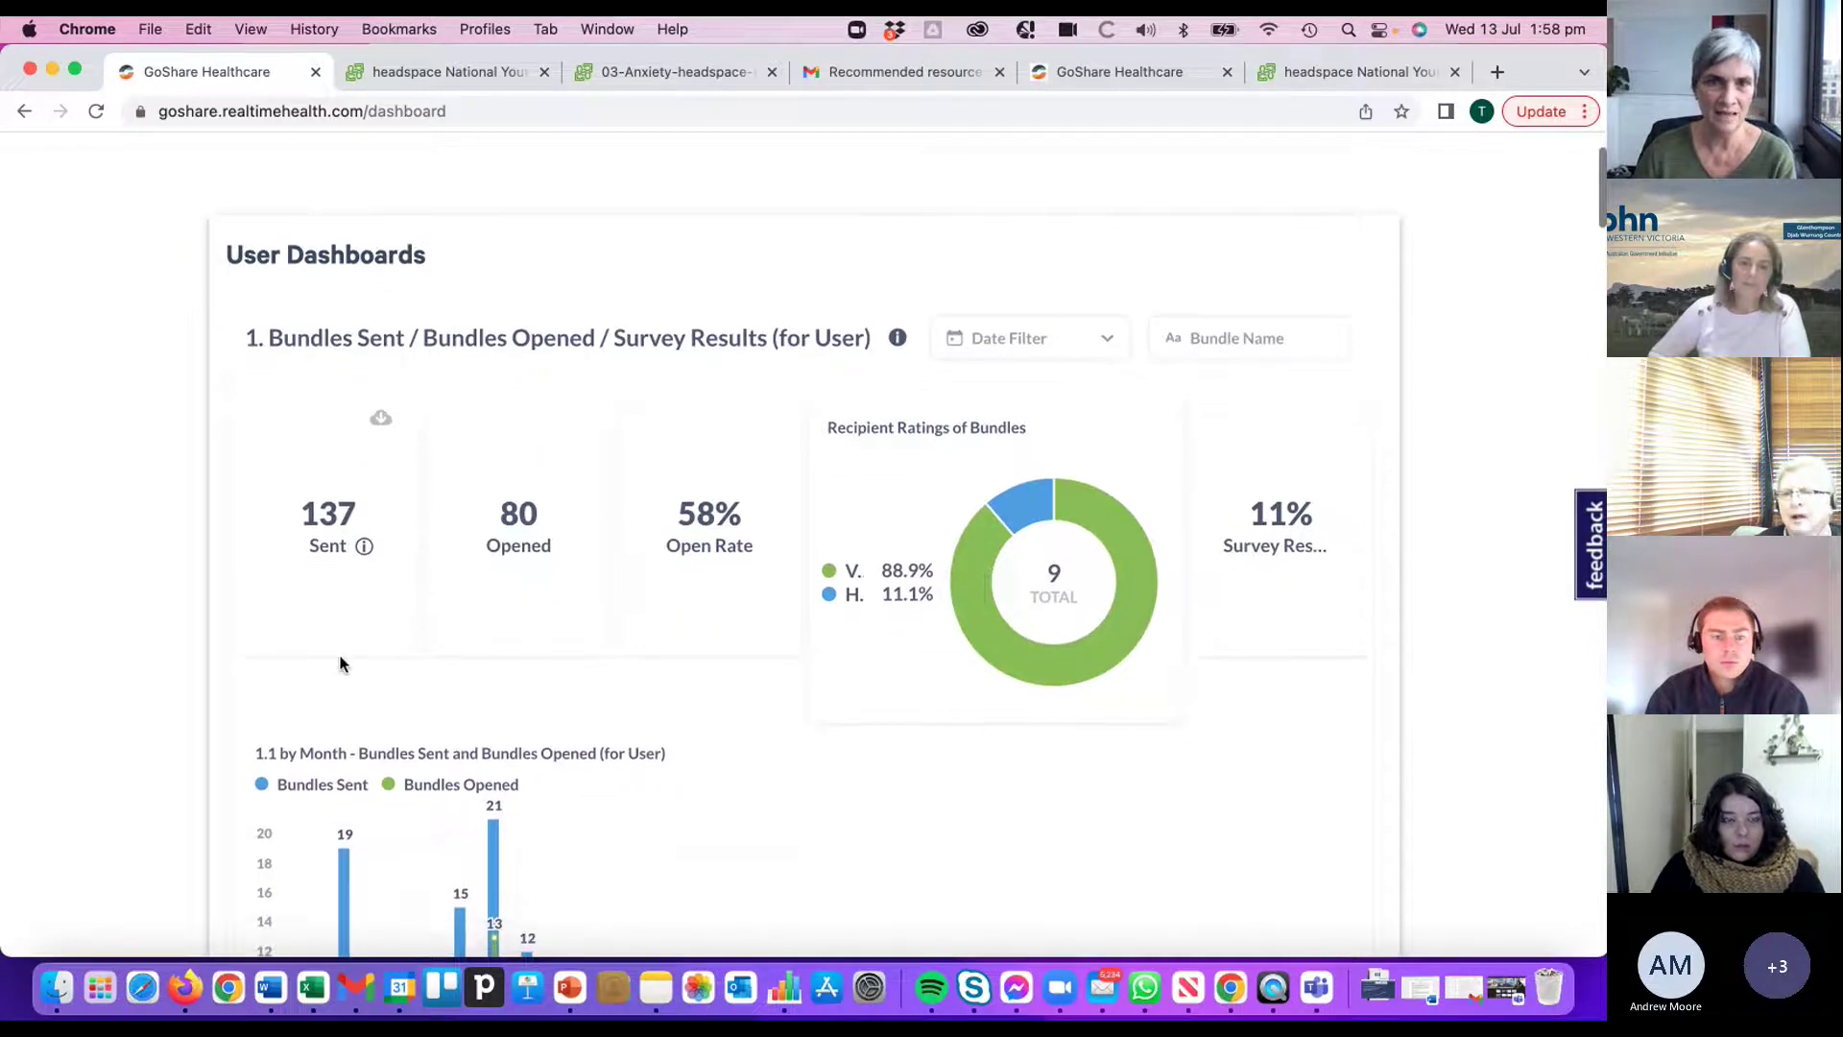
pyautogui.scroll(-1, 322, 460)
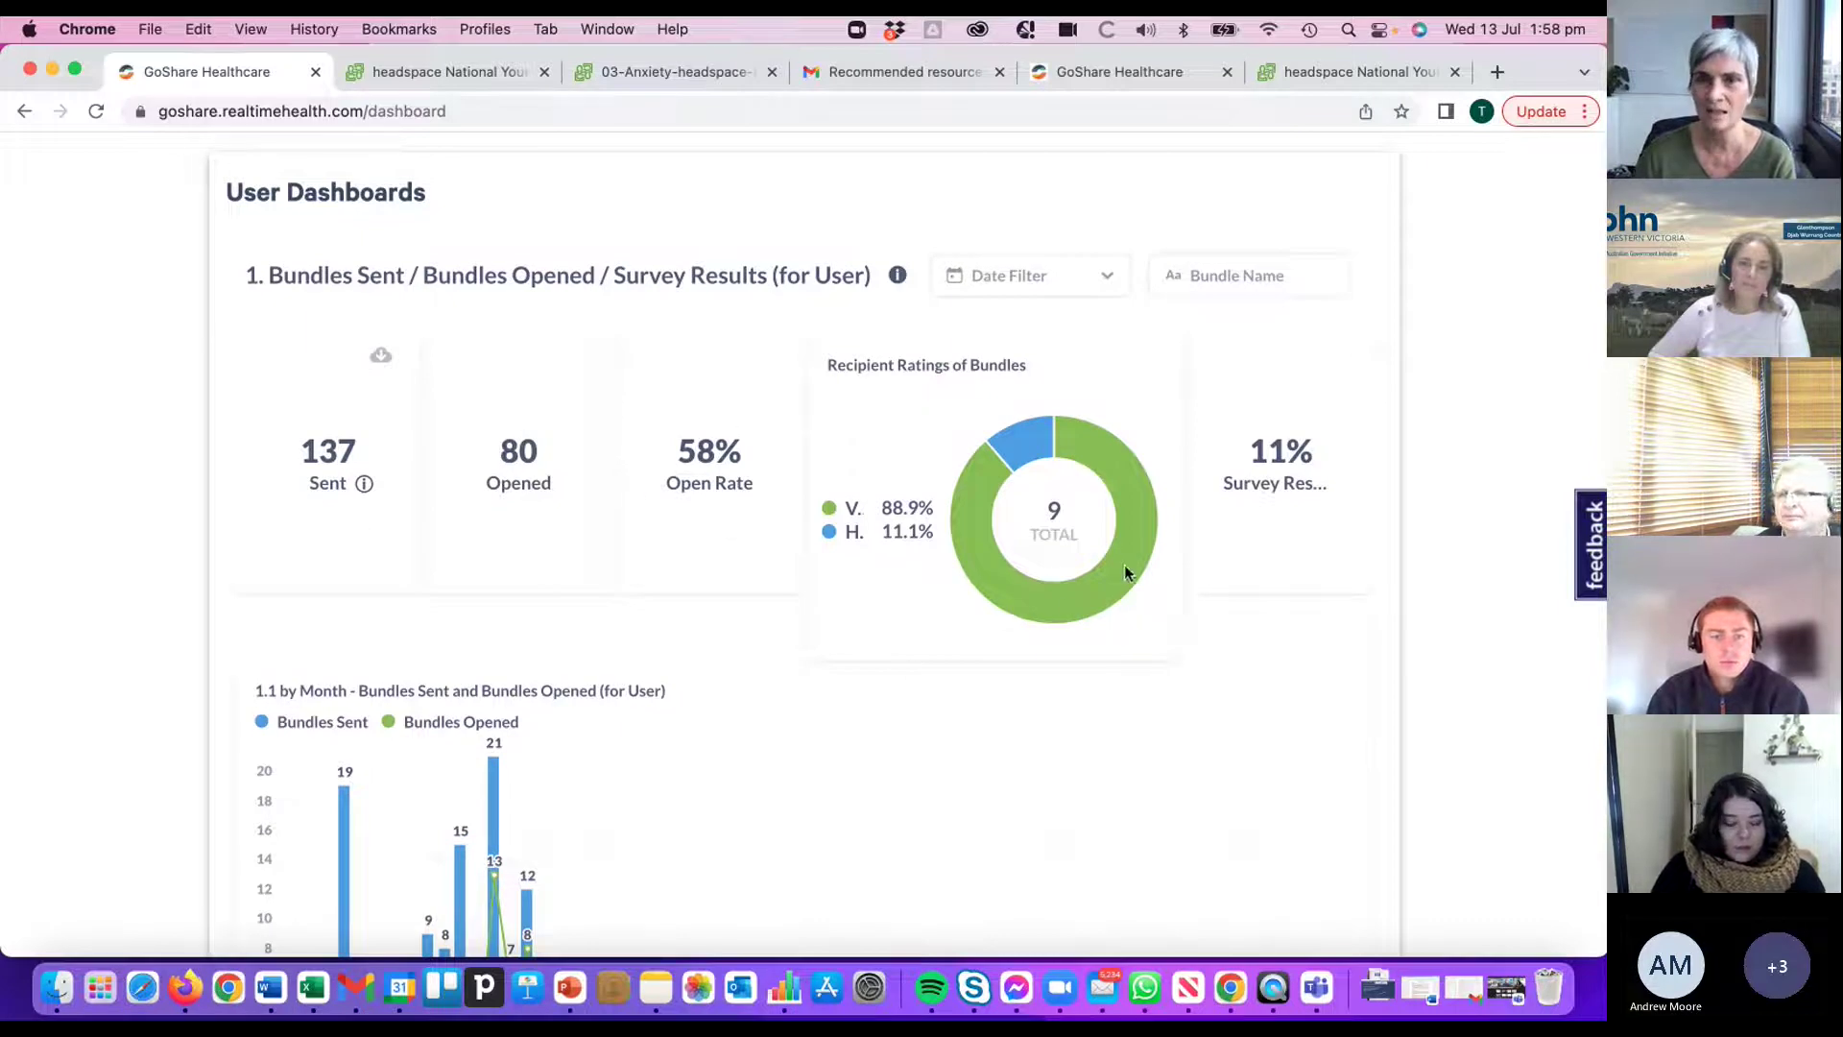
pyautogui.scroll(-1, 1079, 567)
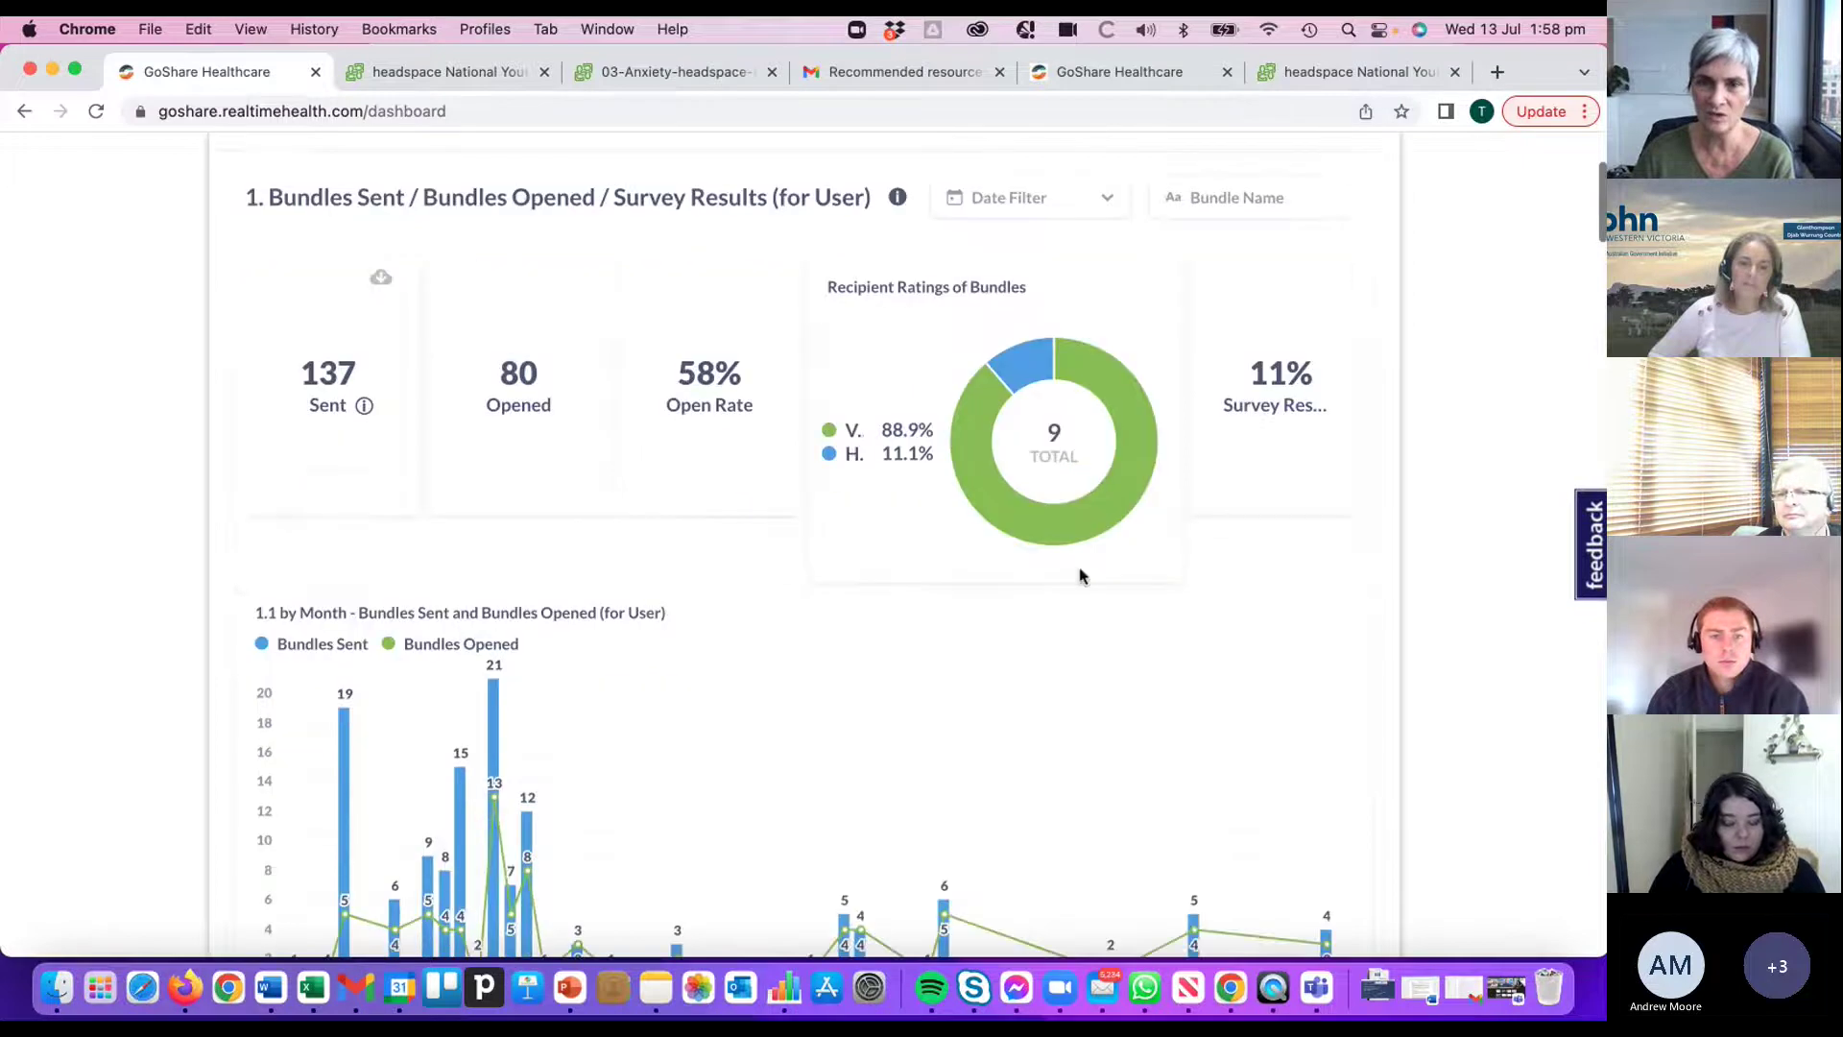
pyautogui.scroll(2, 1064, 495)
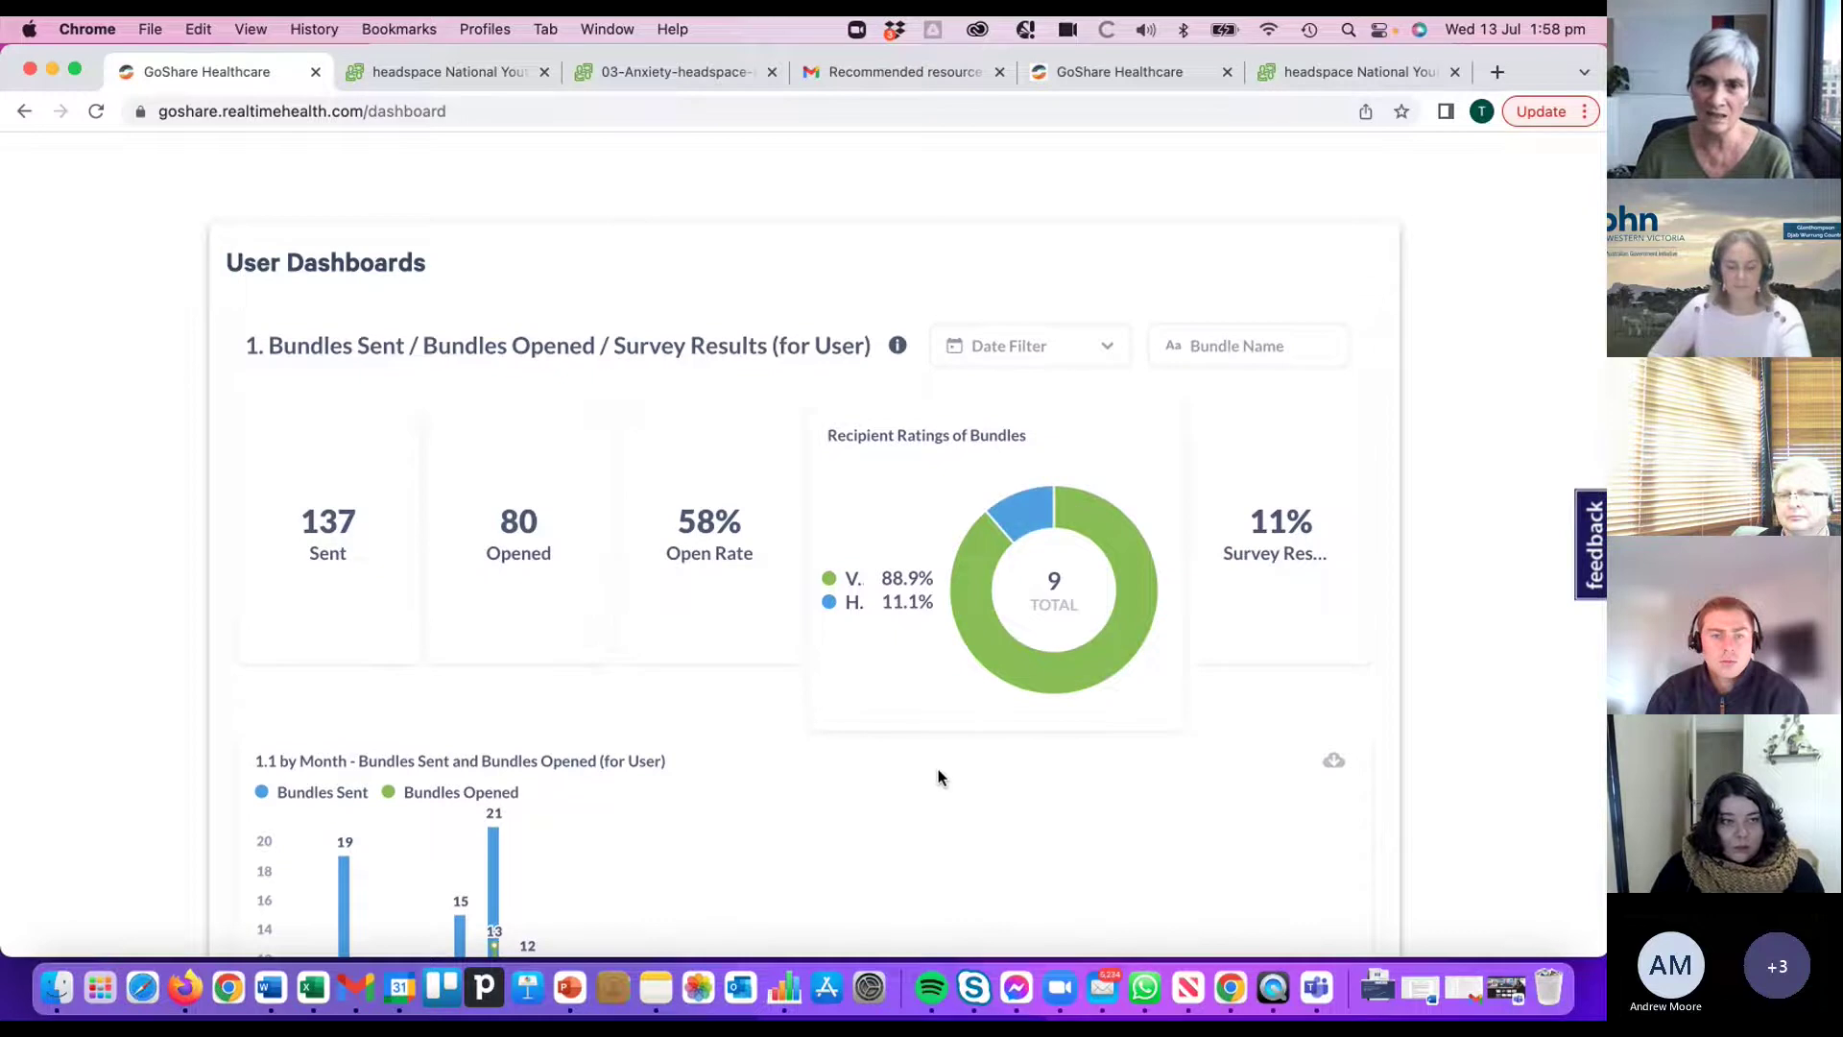
pyautogui.scroll(-3, 945, 763)
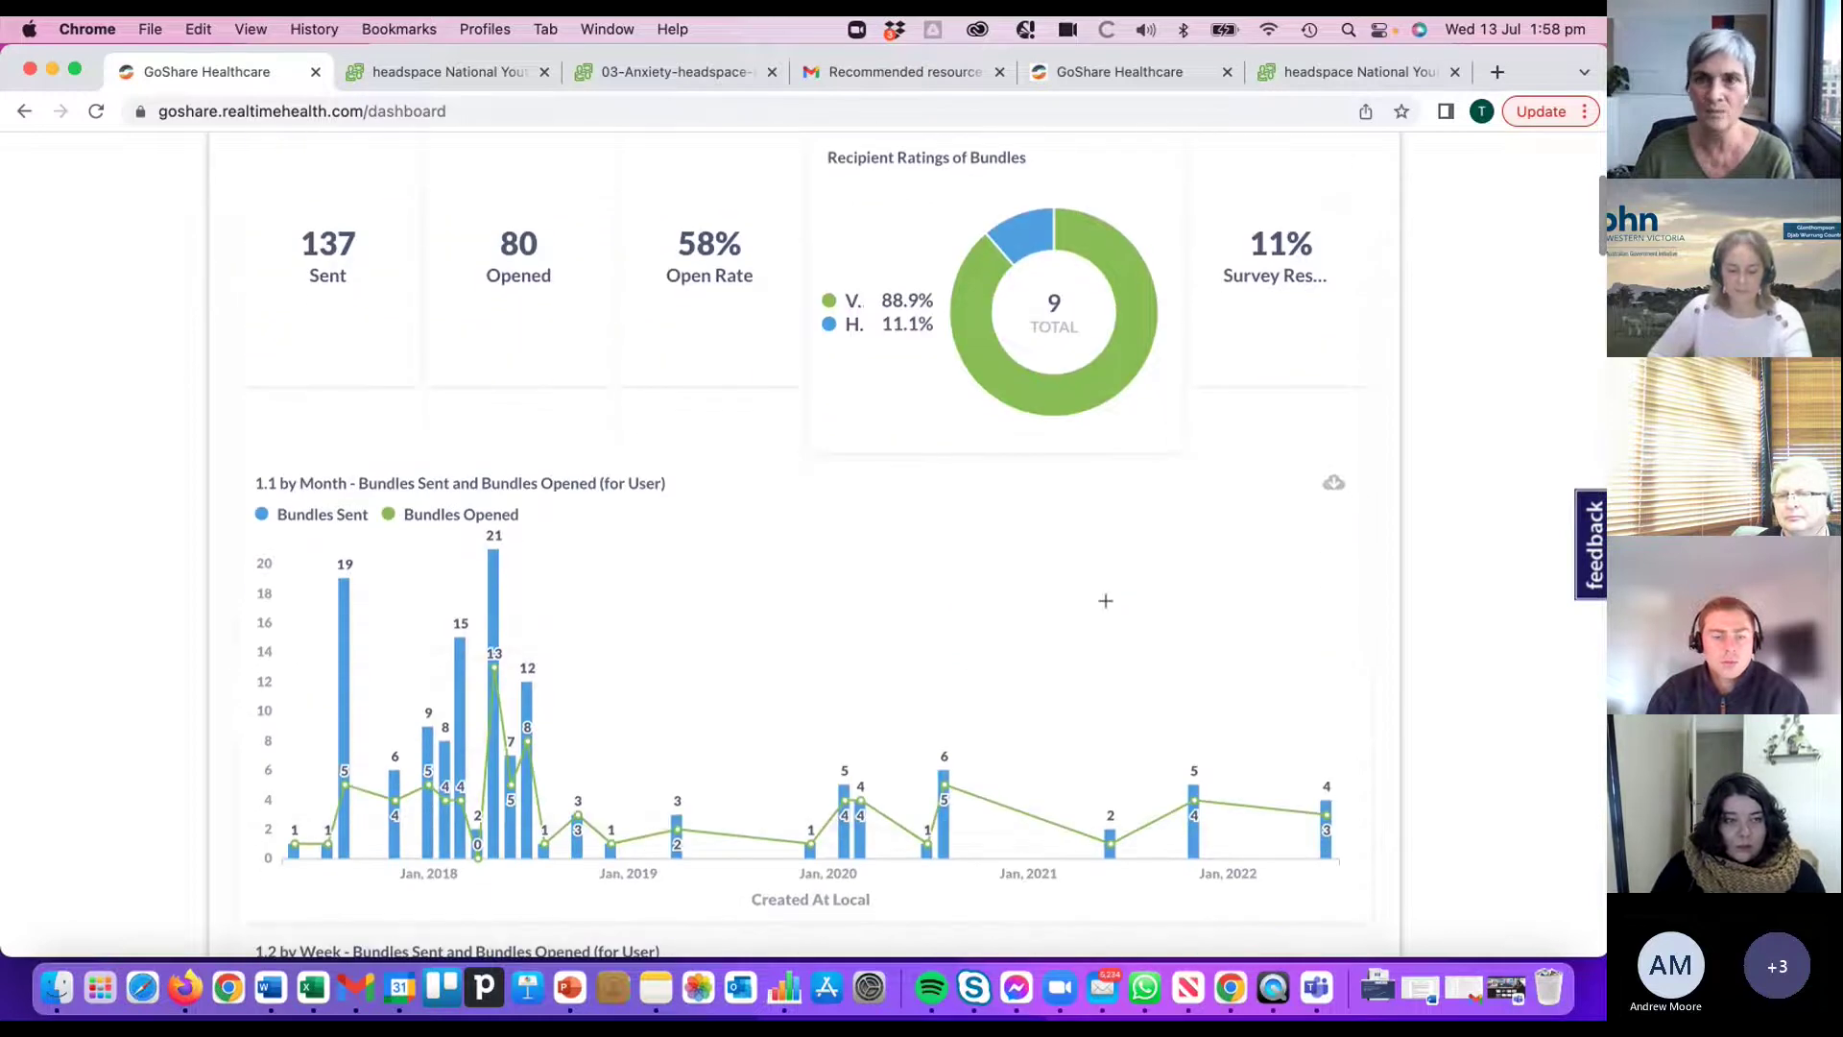
# - Glance at the shared resources tab, then scroll the dashboard down to the 1.3 By Bundle Name table
pyautogui.click(1103, 67)
pyautogui.scroll(-3, 1006, 565)
pyautogui.scroll(-6, 1008, 564)
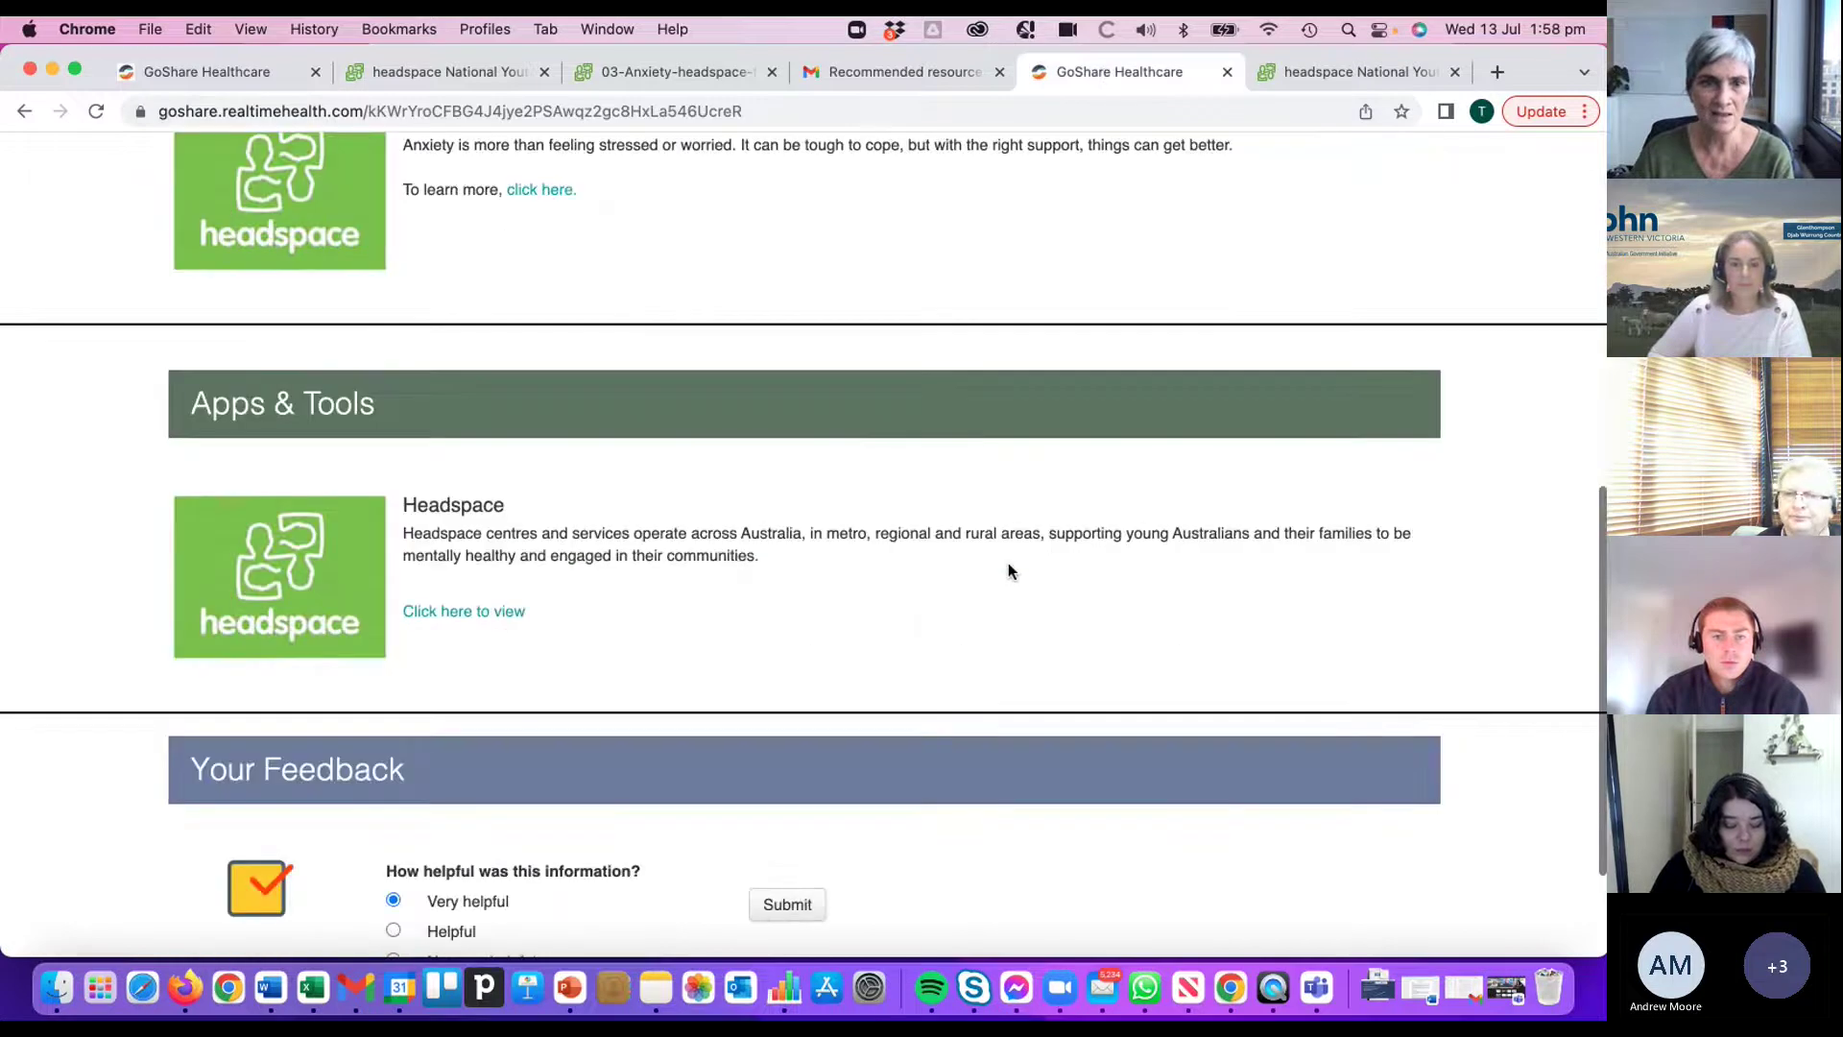
pyautogui.click(235, 72)
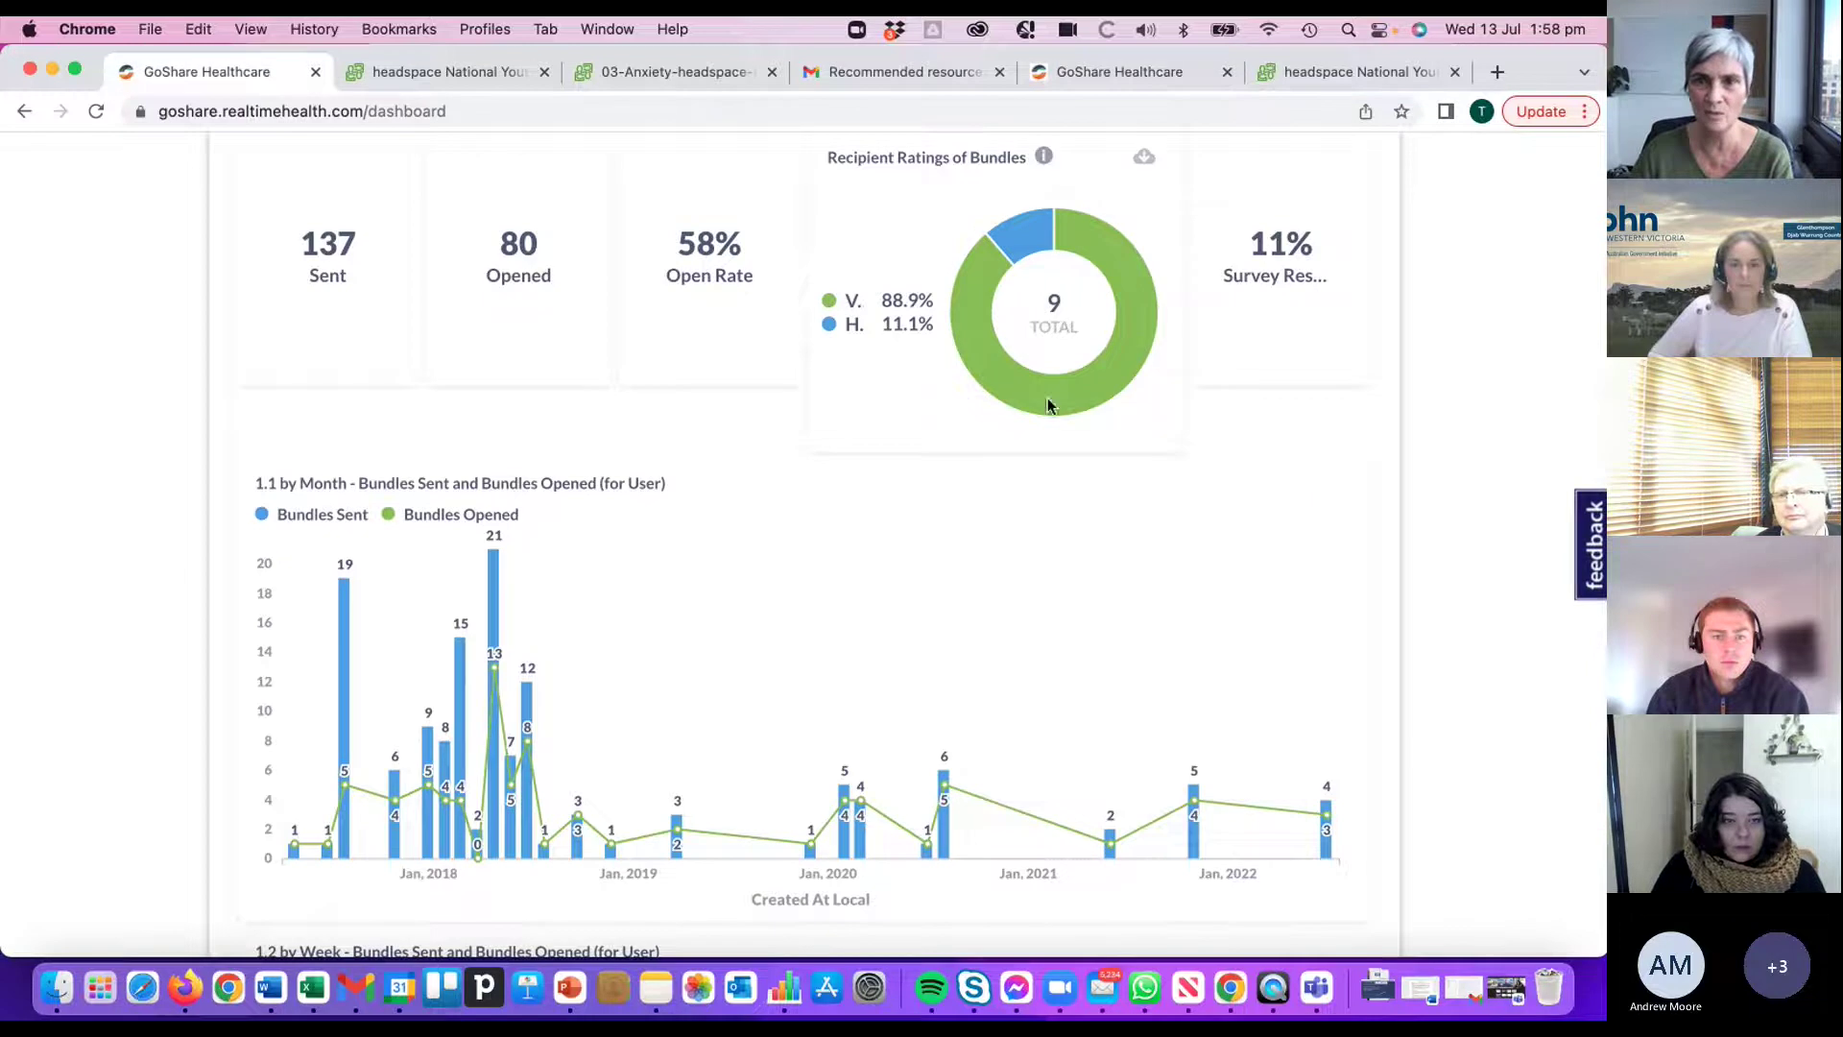
pyautogui.scroll(-2, 1165, 523)
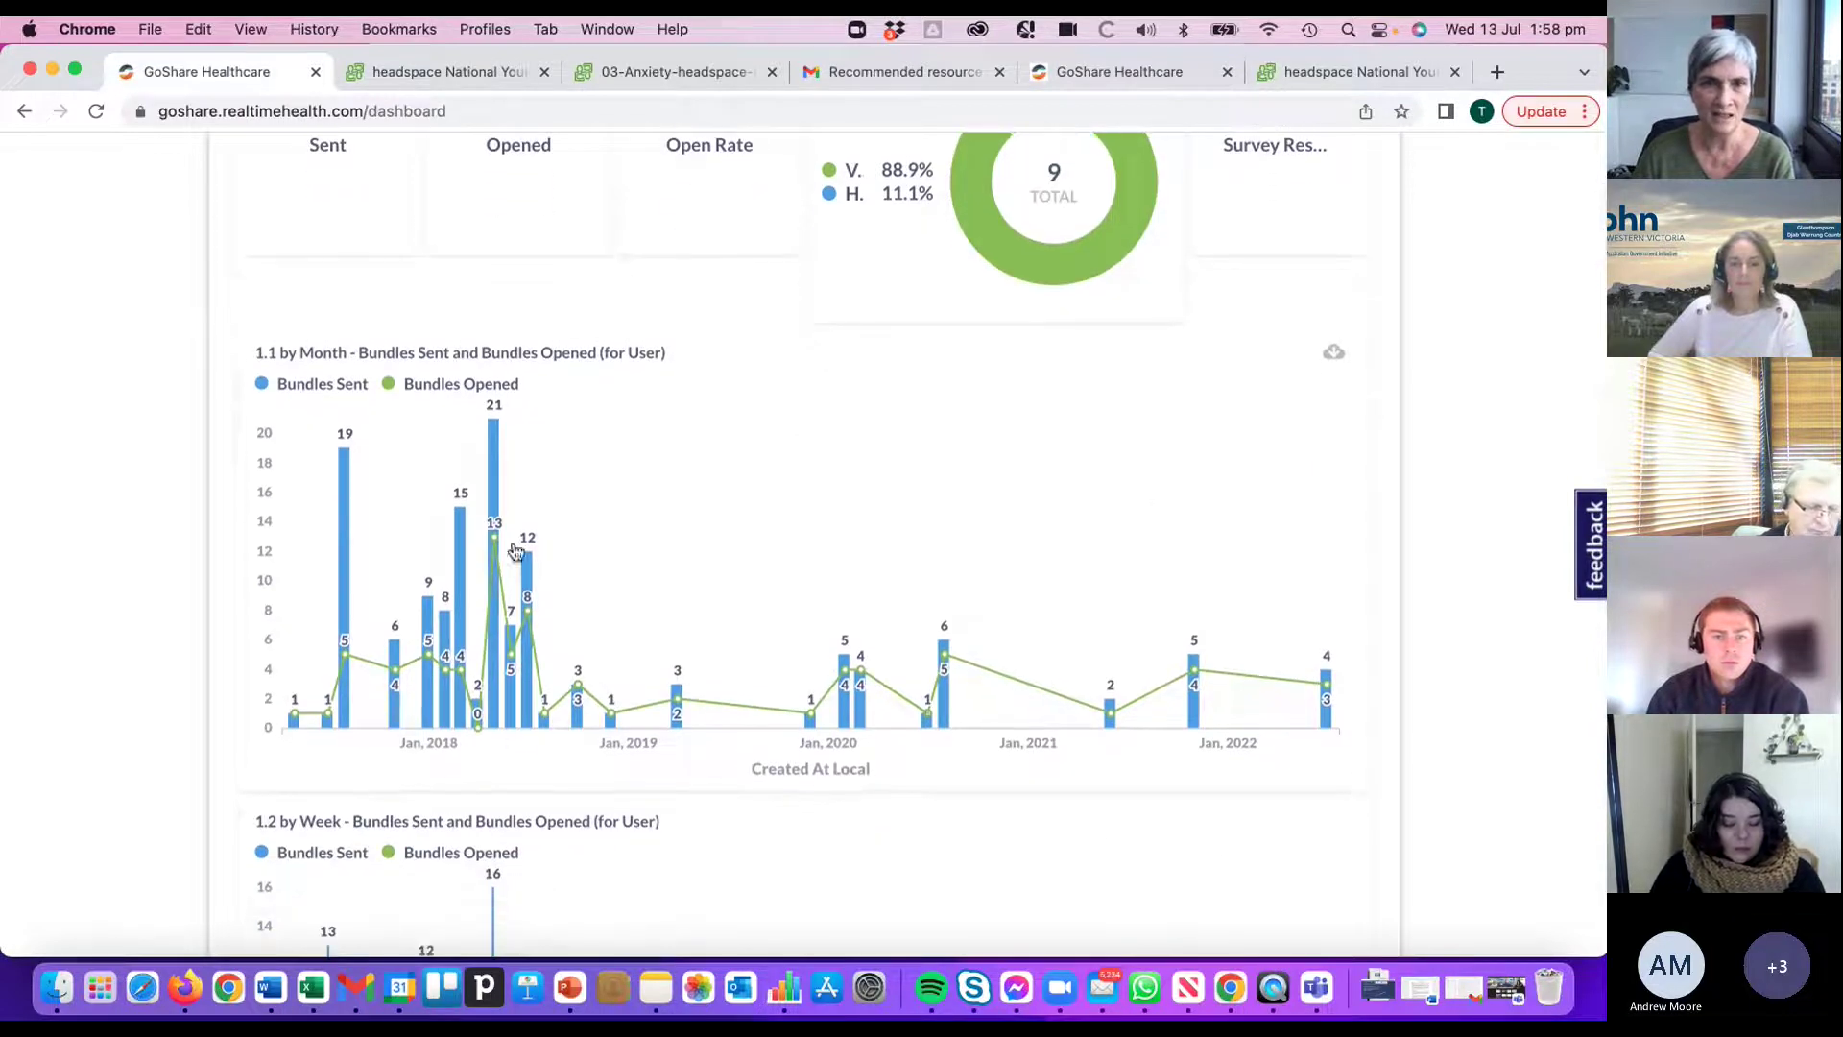
pyautogui.scroll(-4, 533, 696)
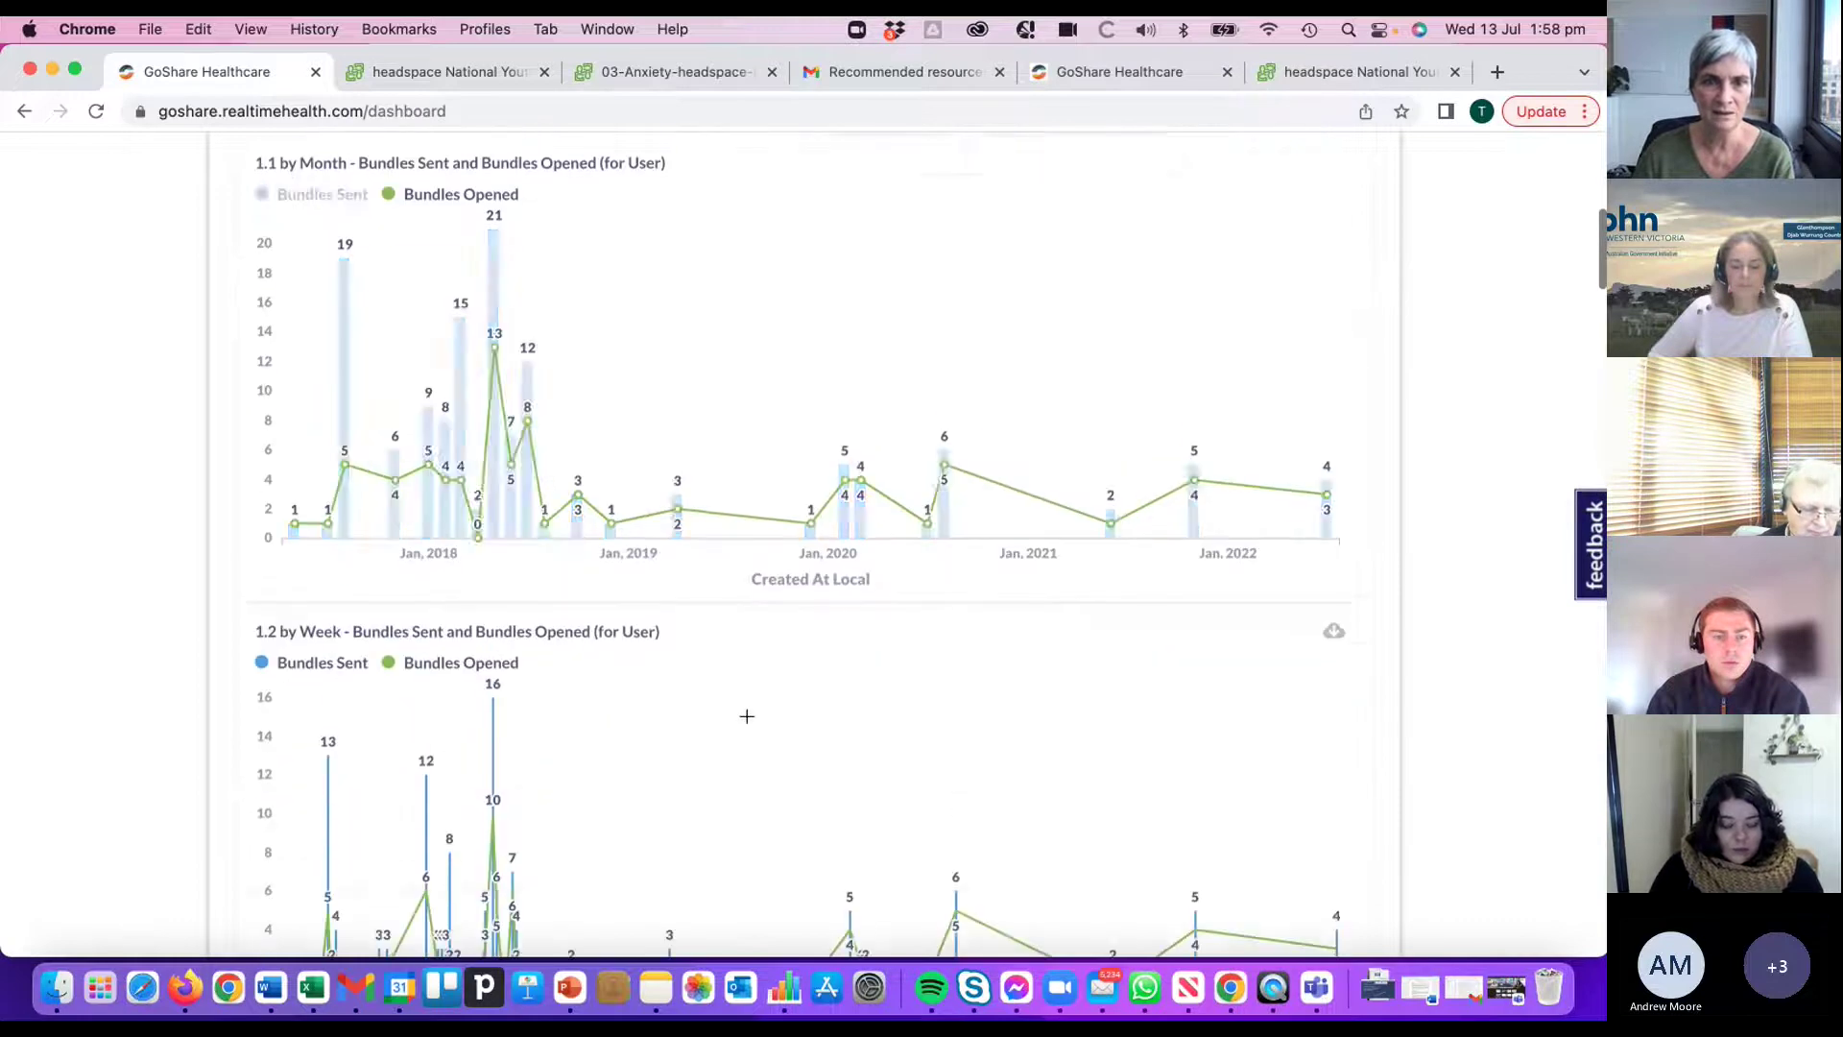
pyautogui.scroll(-2, 745, 719)
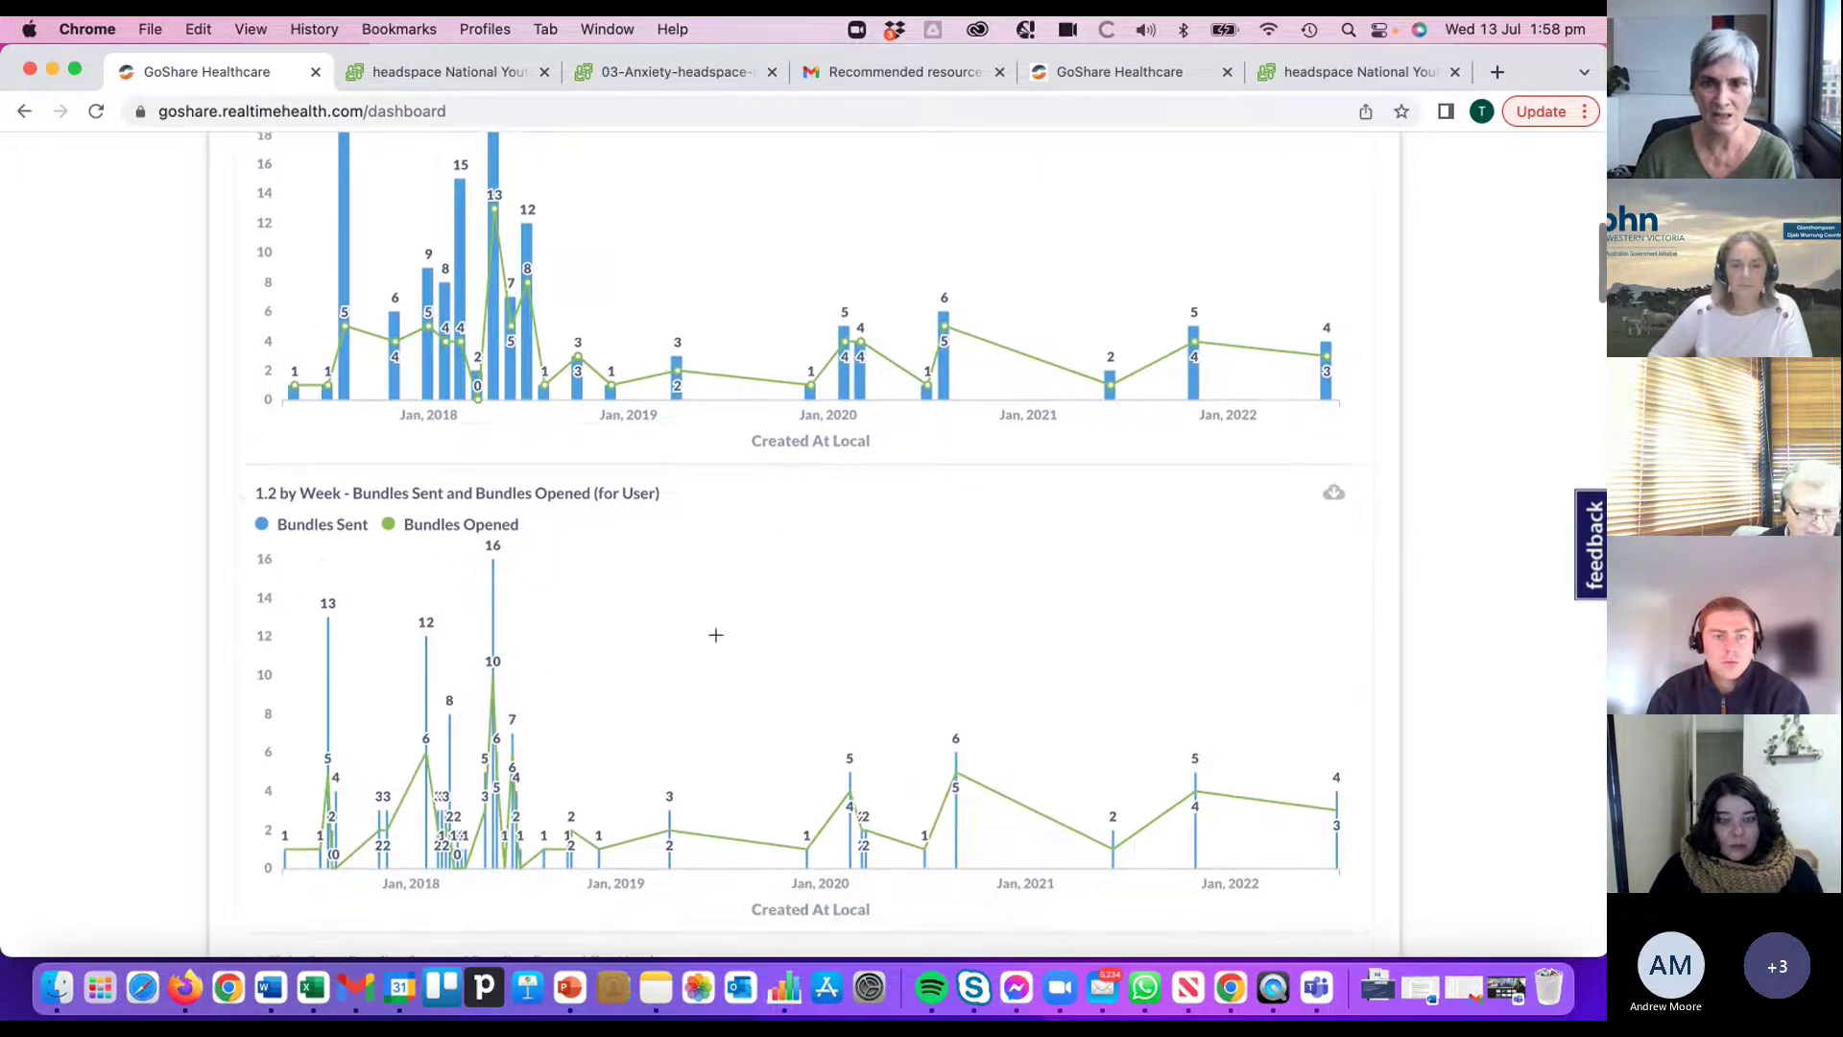
pyautogui.scroll(-4, 716, 630)
pyautogui.scroll(-7, 722, 625)
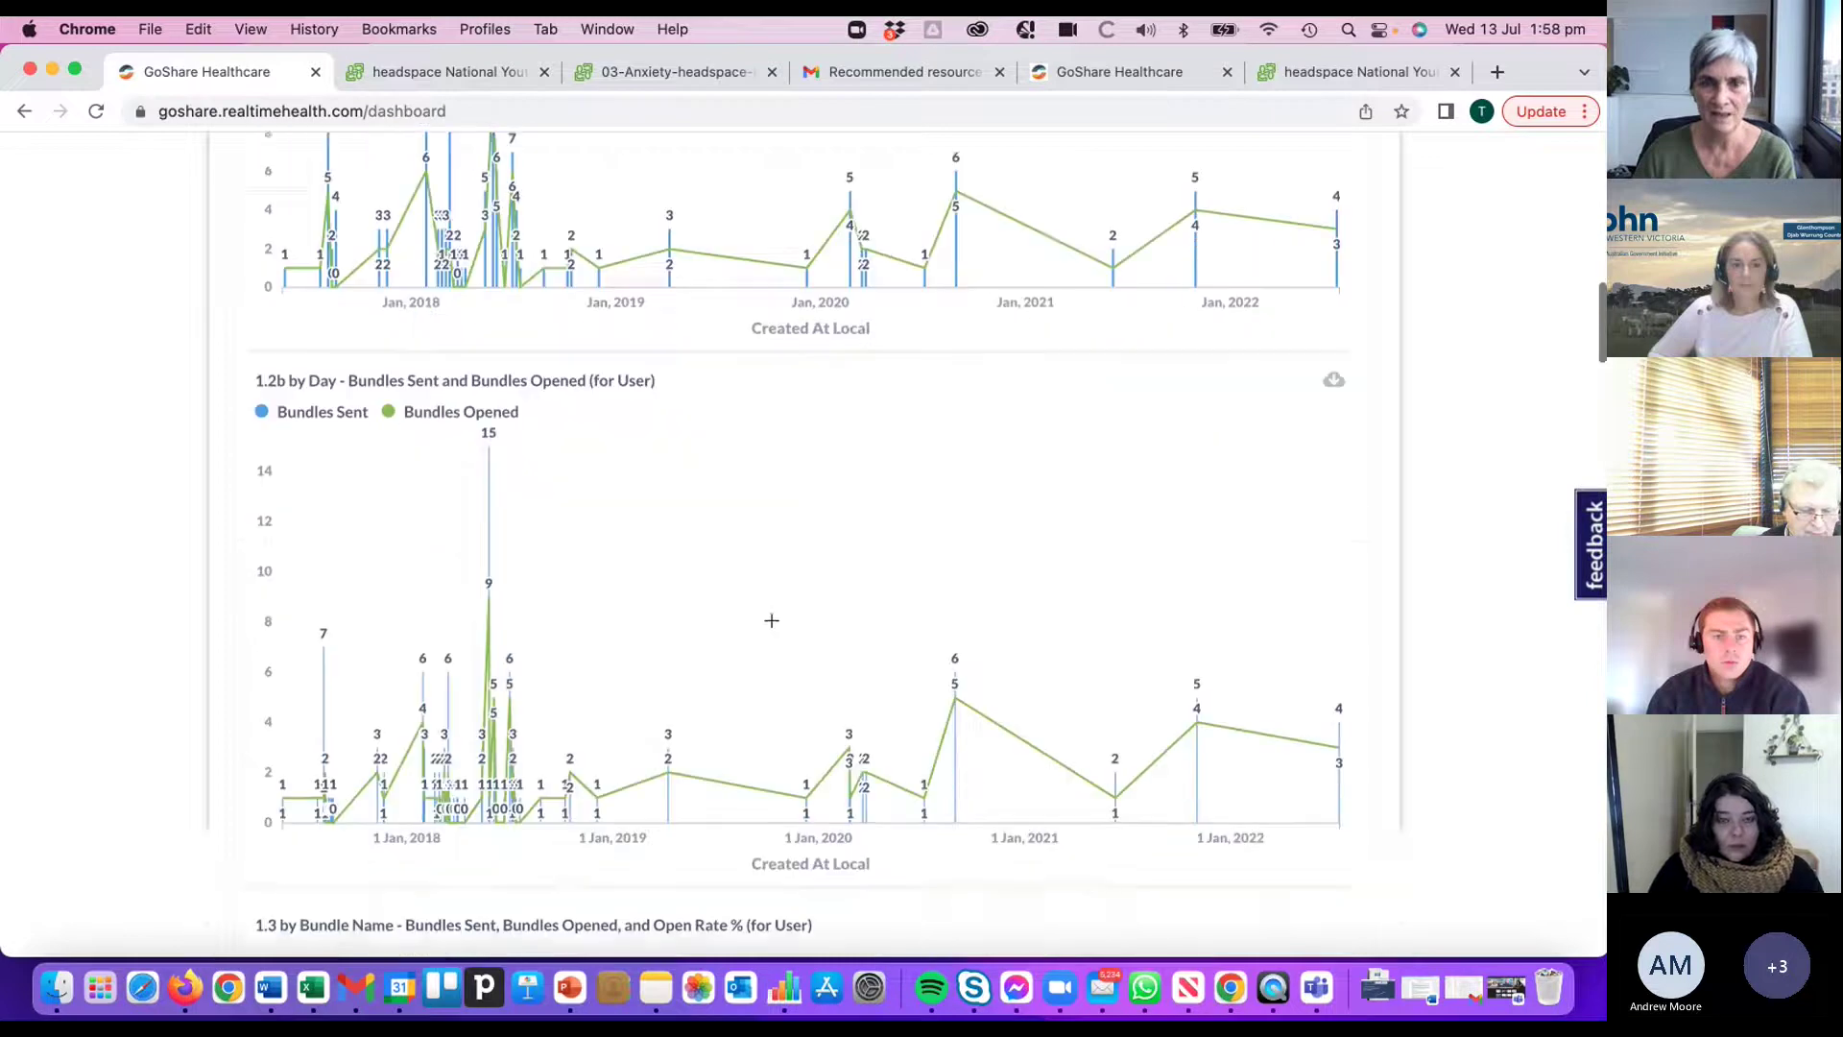
pyautogui.scroll(-5, 767, 614)
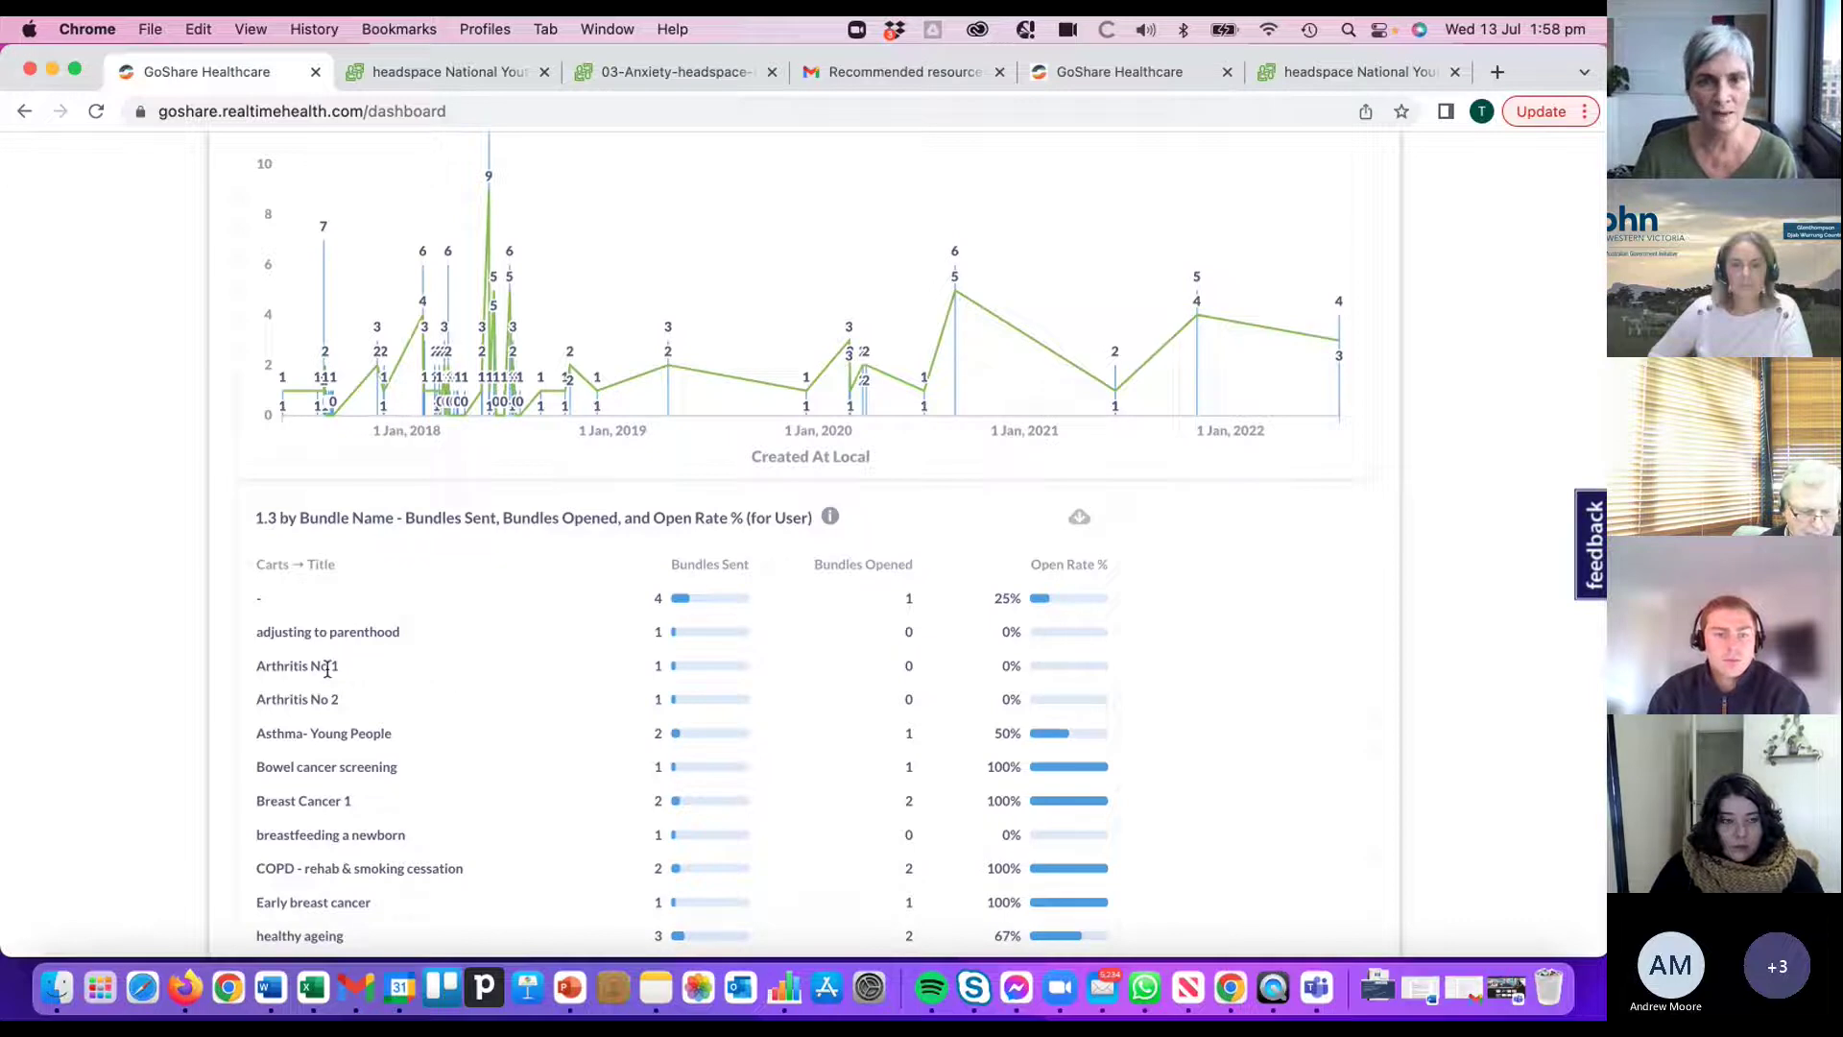
# - Sort the bundle table by Bundles Sent descending, putting Type 2 diabetes - bundle 1 (17) first
pyautogui.click(712, 566)
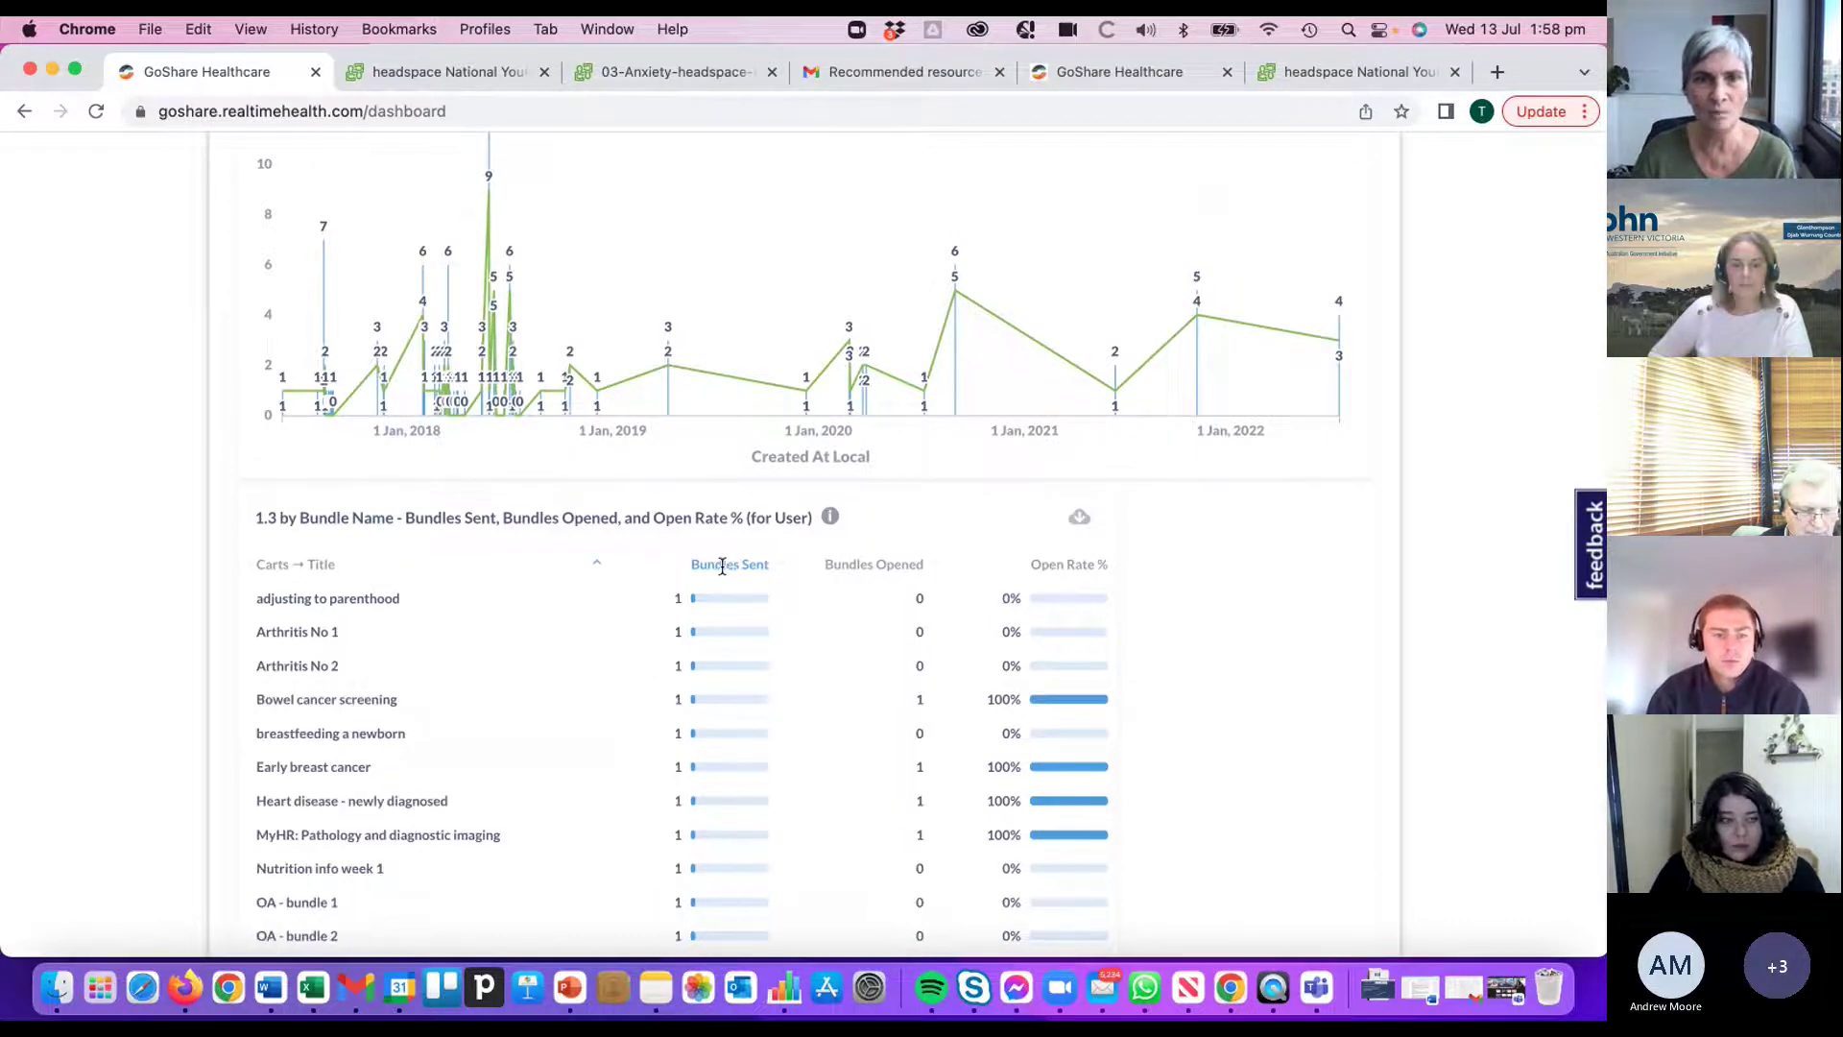
pyautogui.click(721, 565)
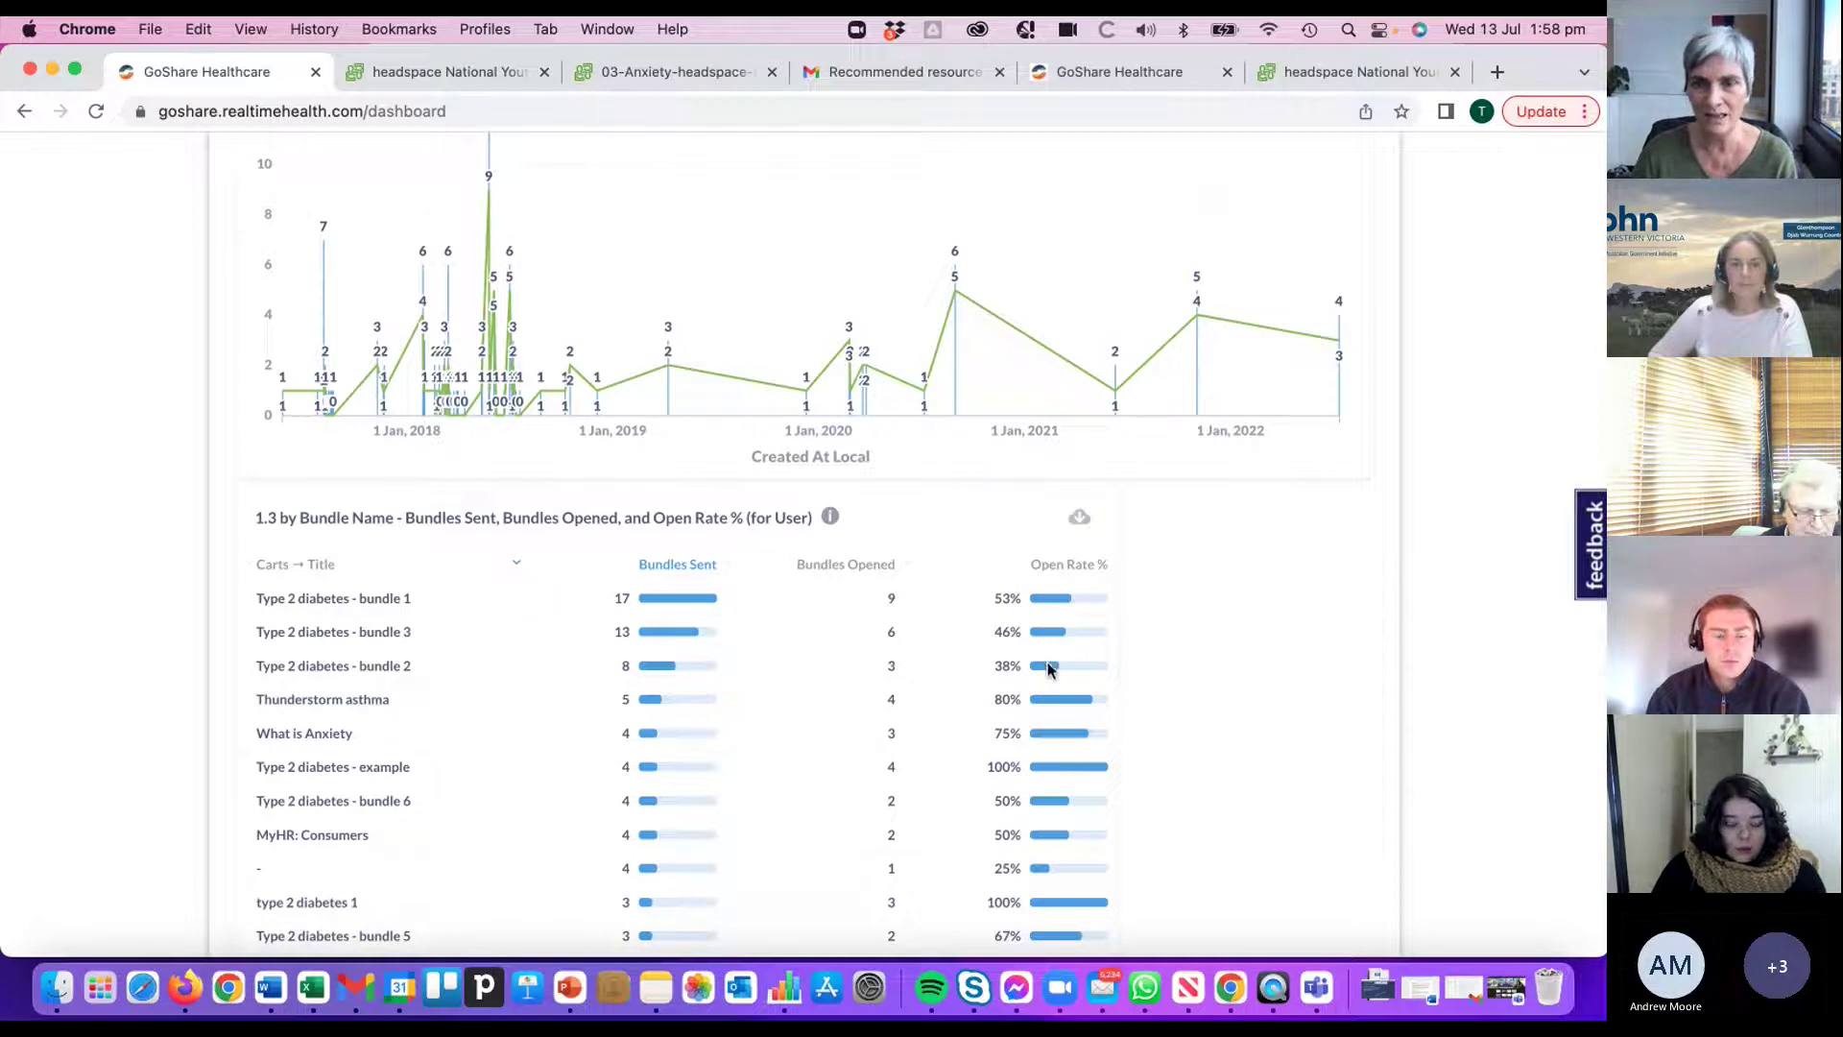
pyautogui.scroll(-2, 1045, 680)
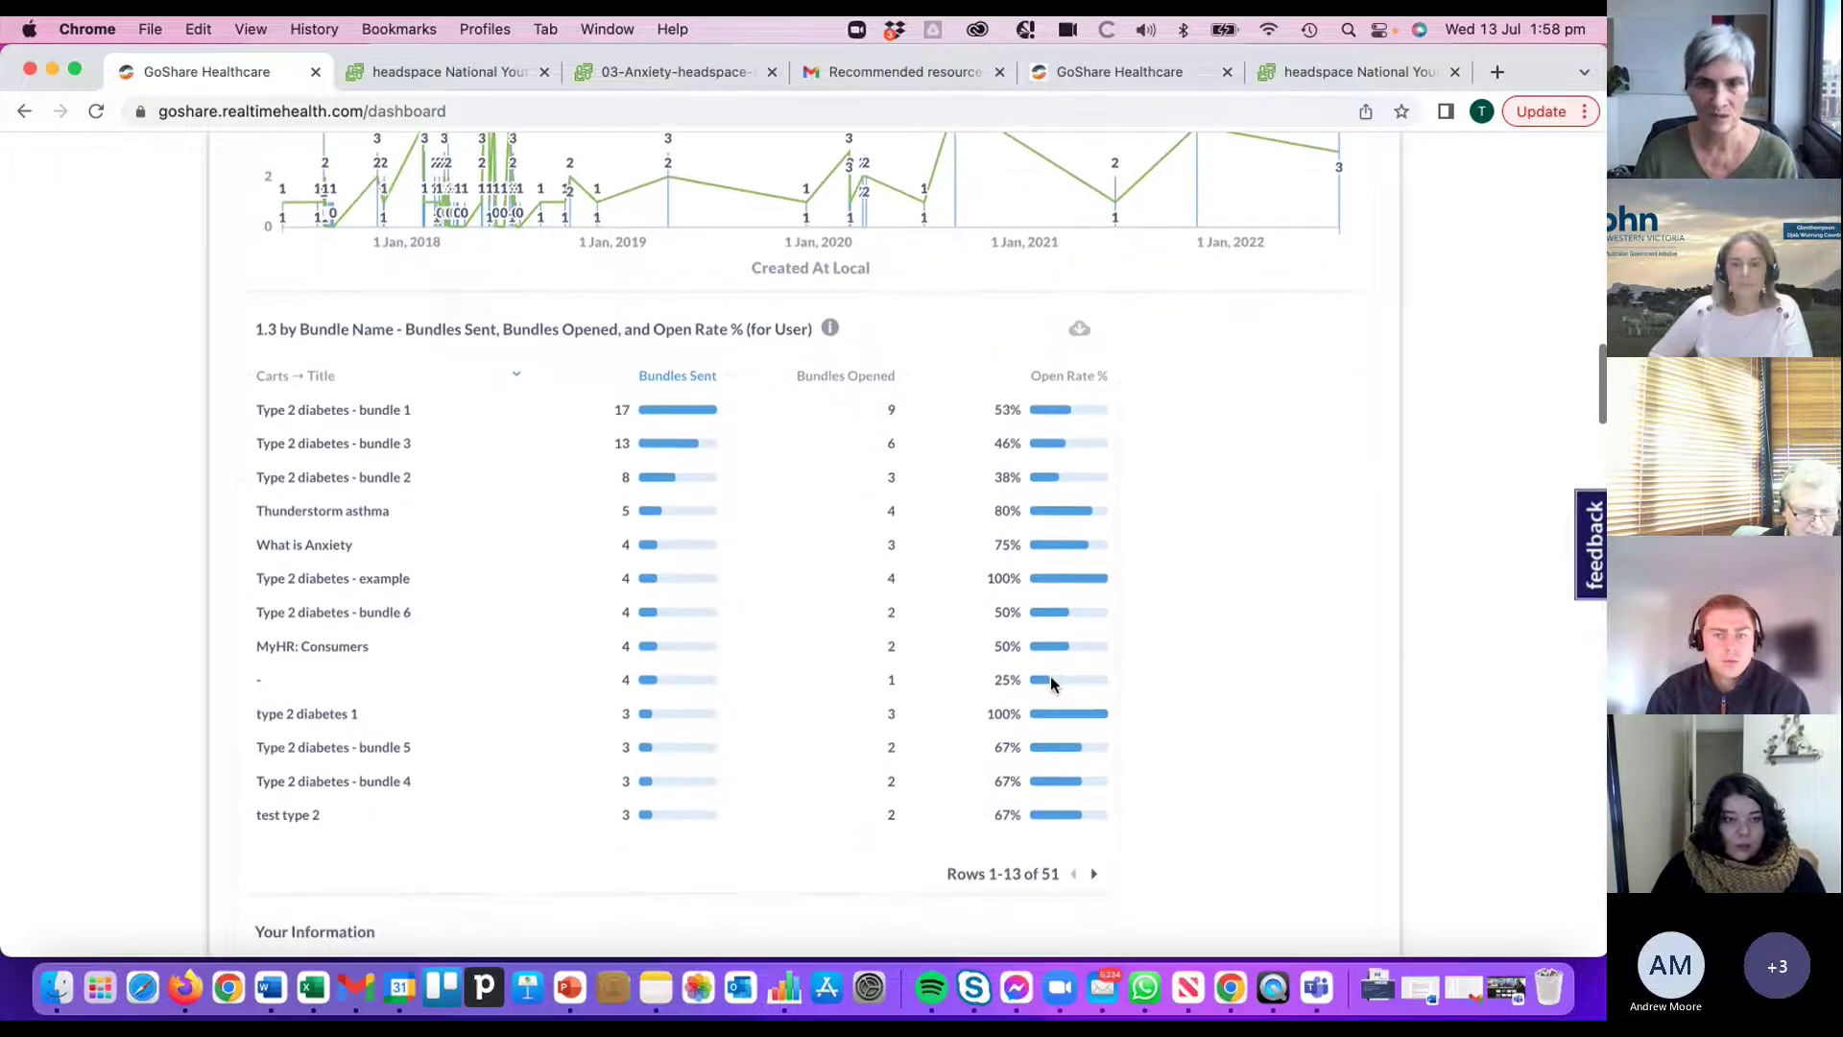
pyautogui.scroll(15, 1051, 680)
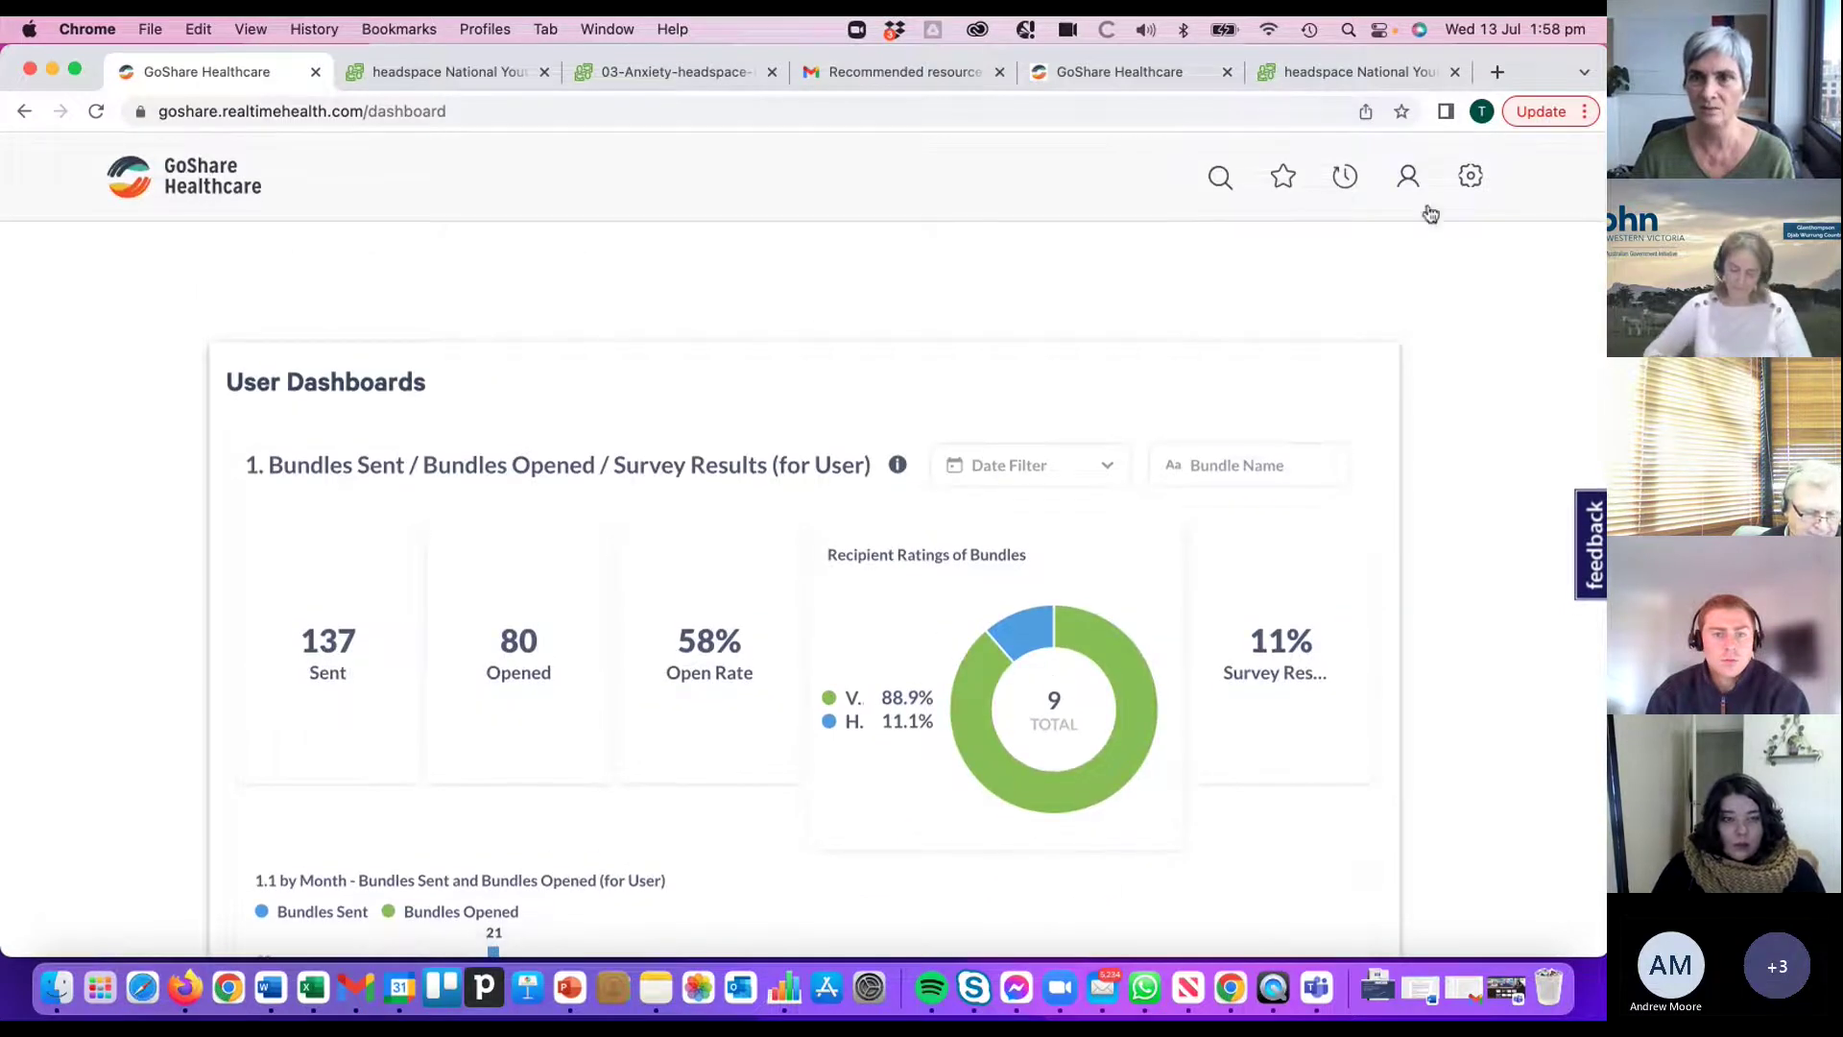
# - Open Your Programs to show the 'test' program, minimising the Webex verification popup
pyautogui.click(1346, 180)
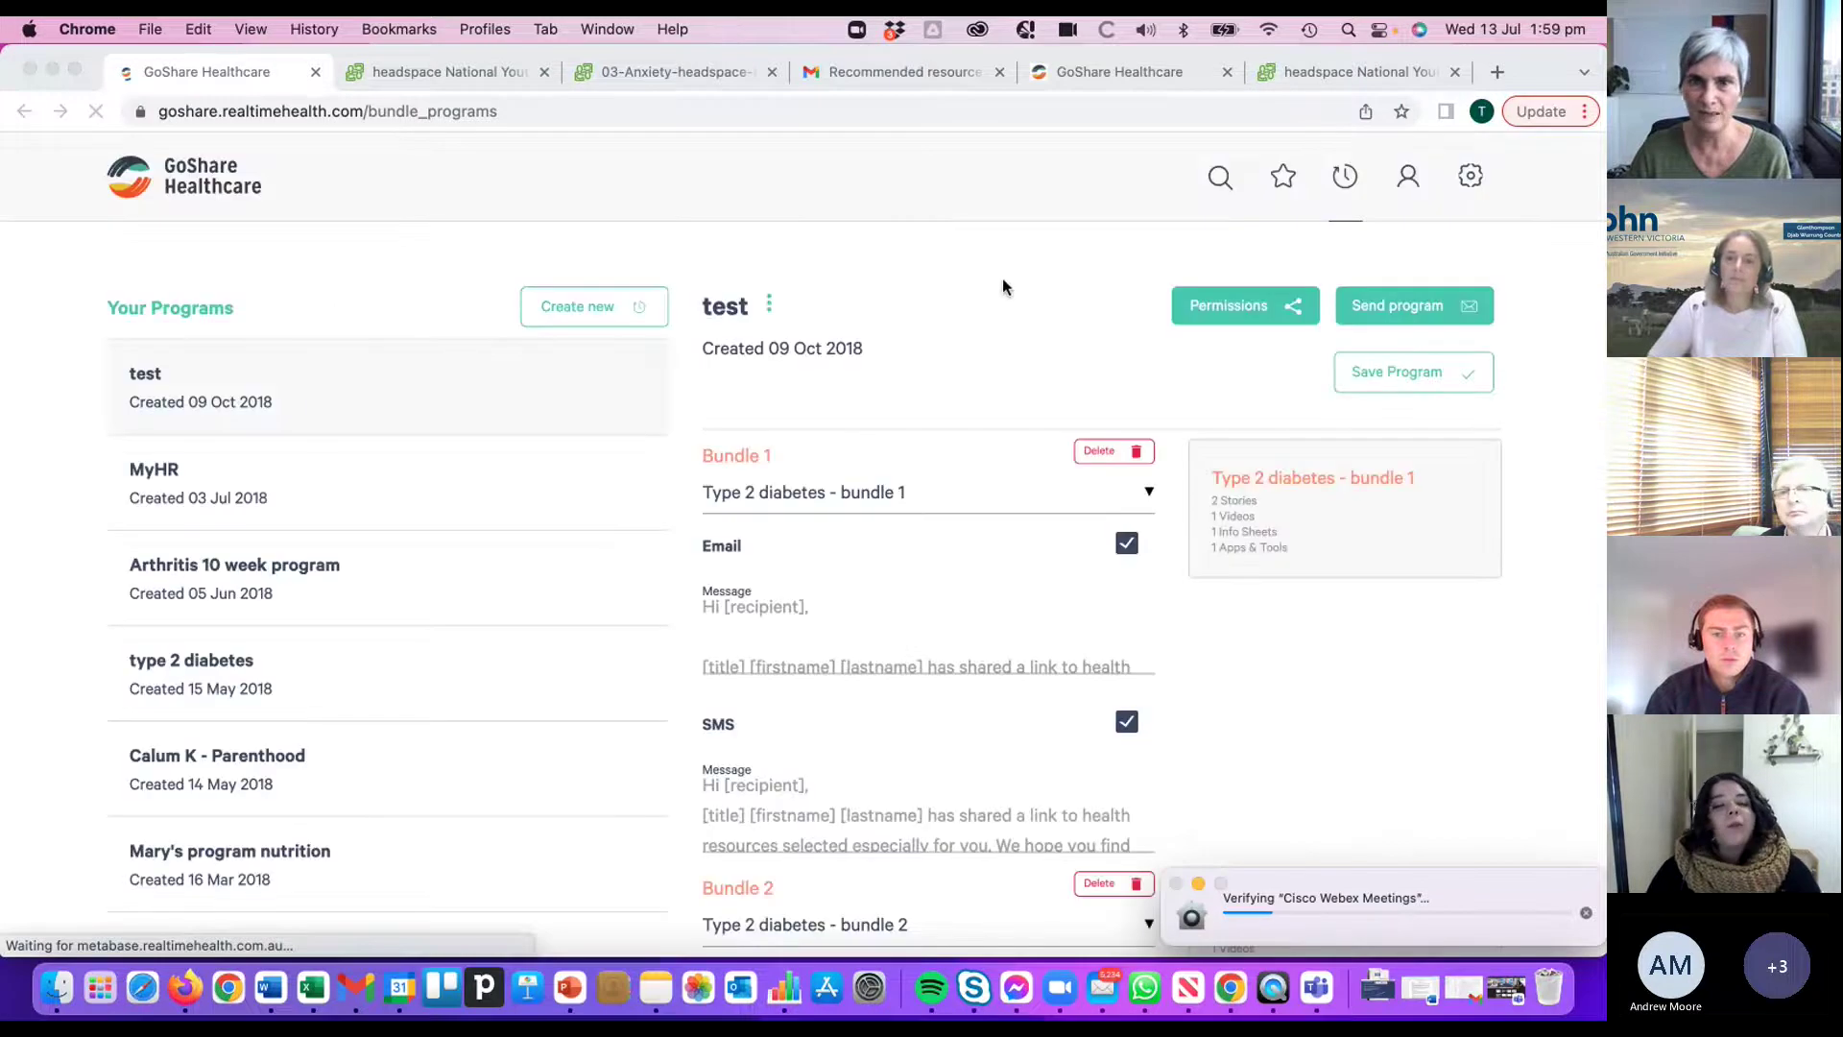
pyautogui.click(1328, 177)
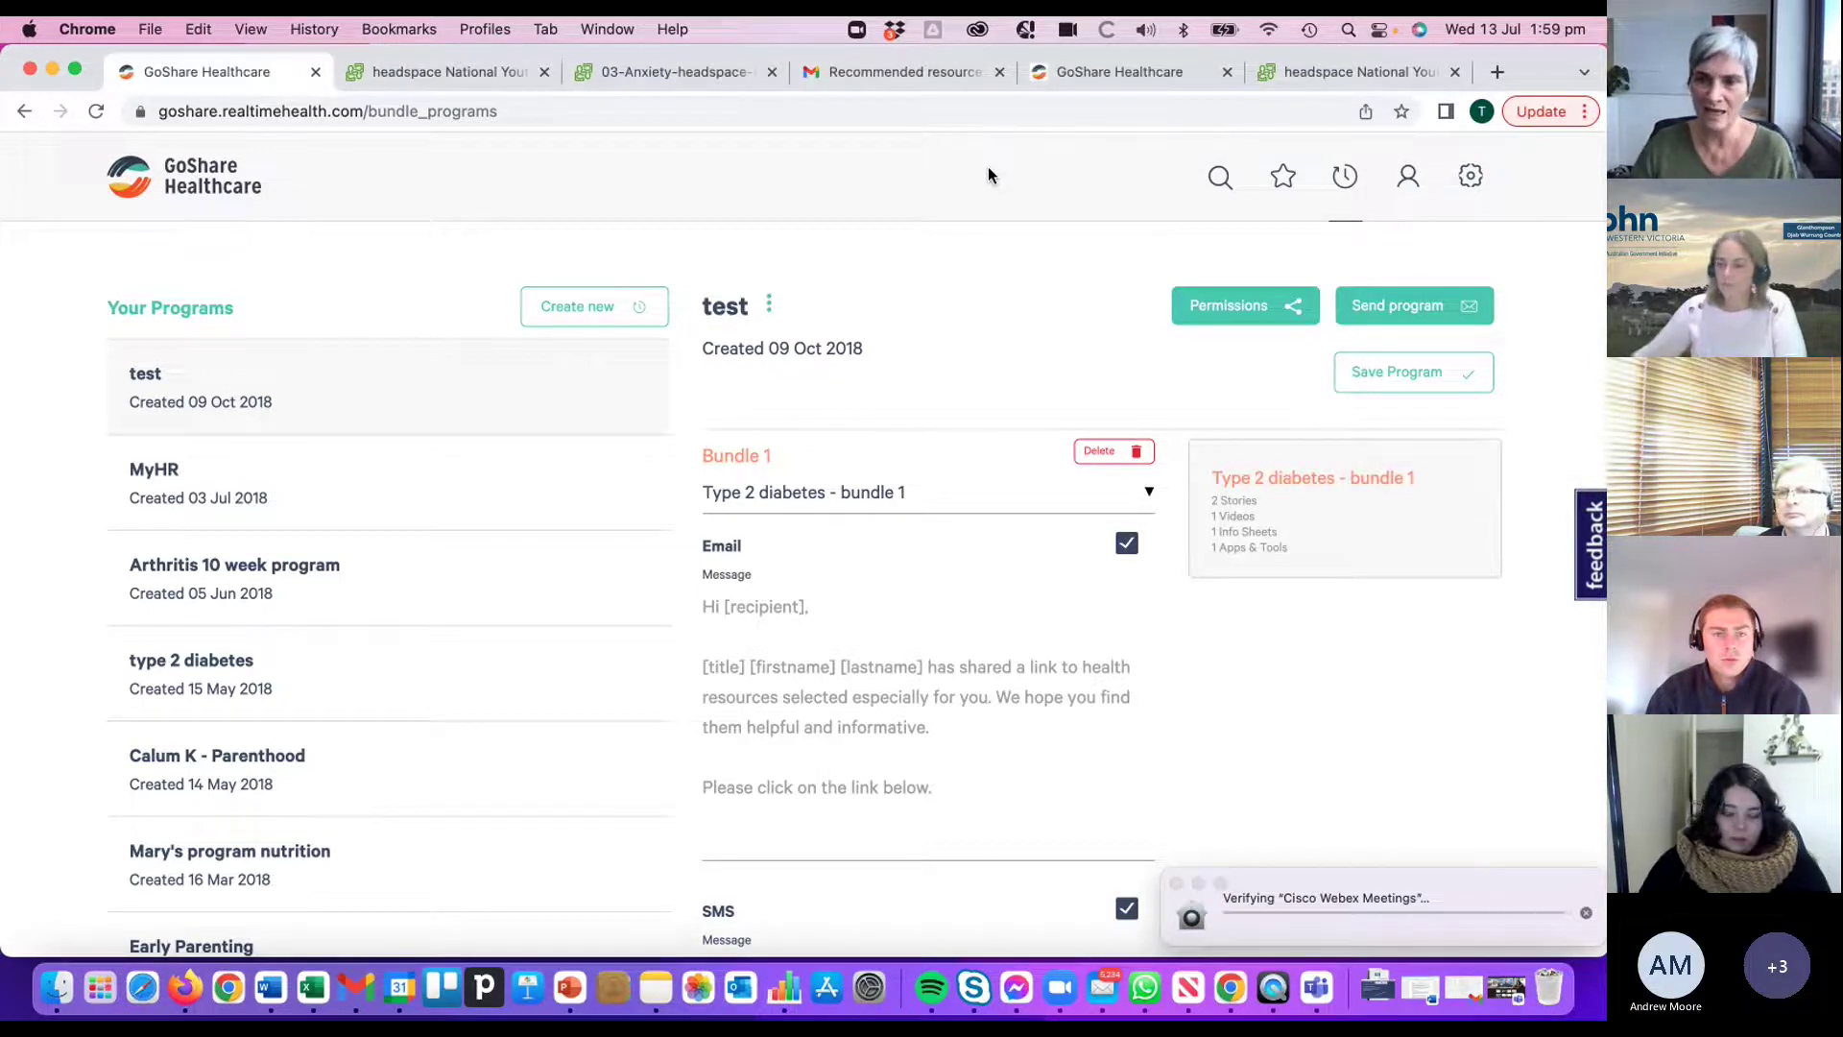
pyautogui.click(1199, 883)
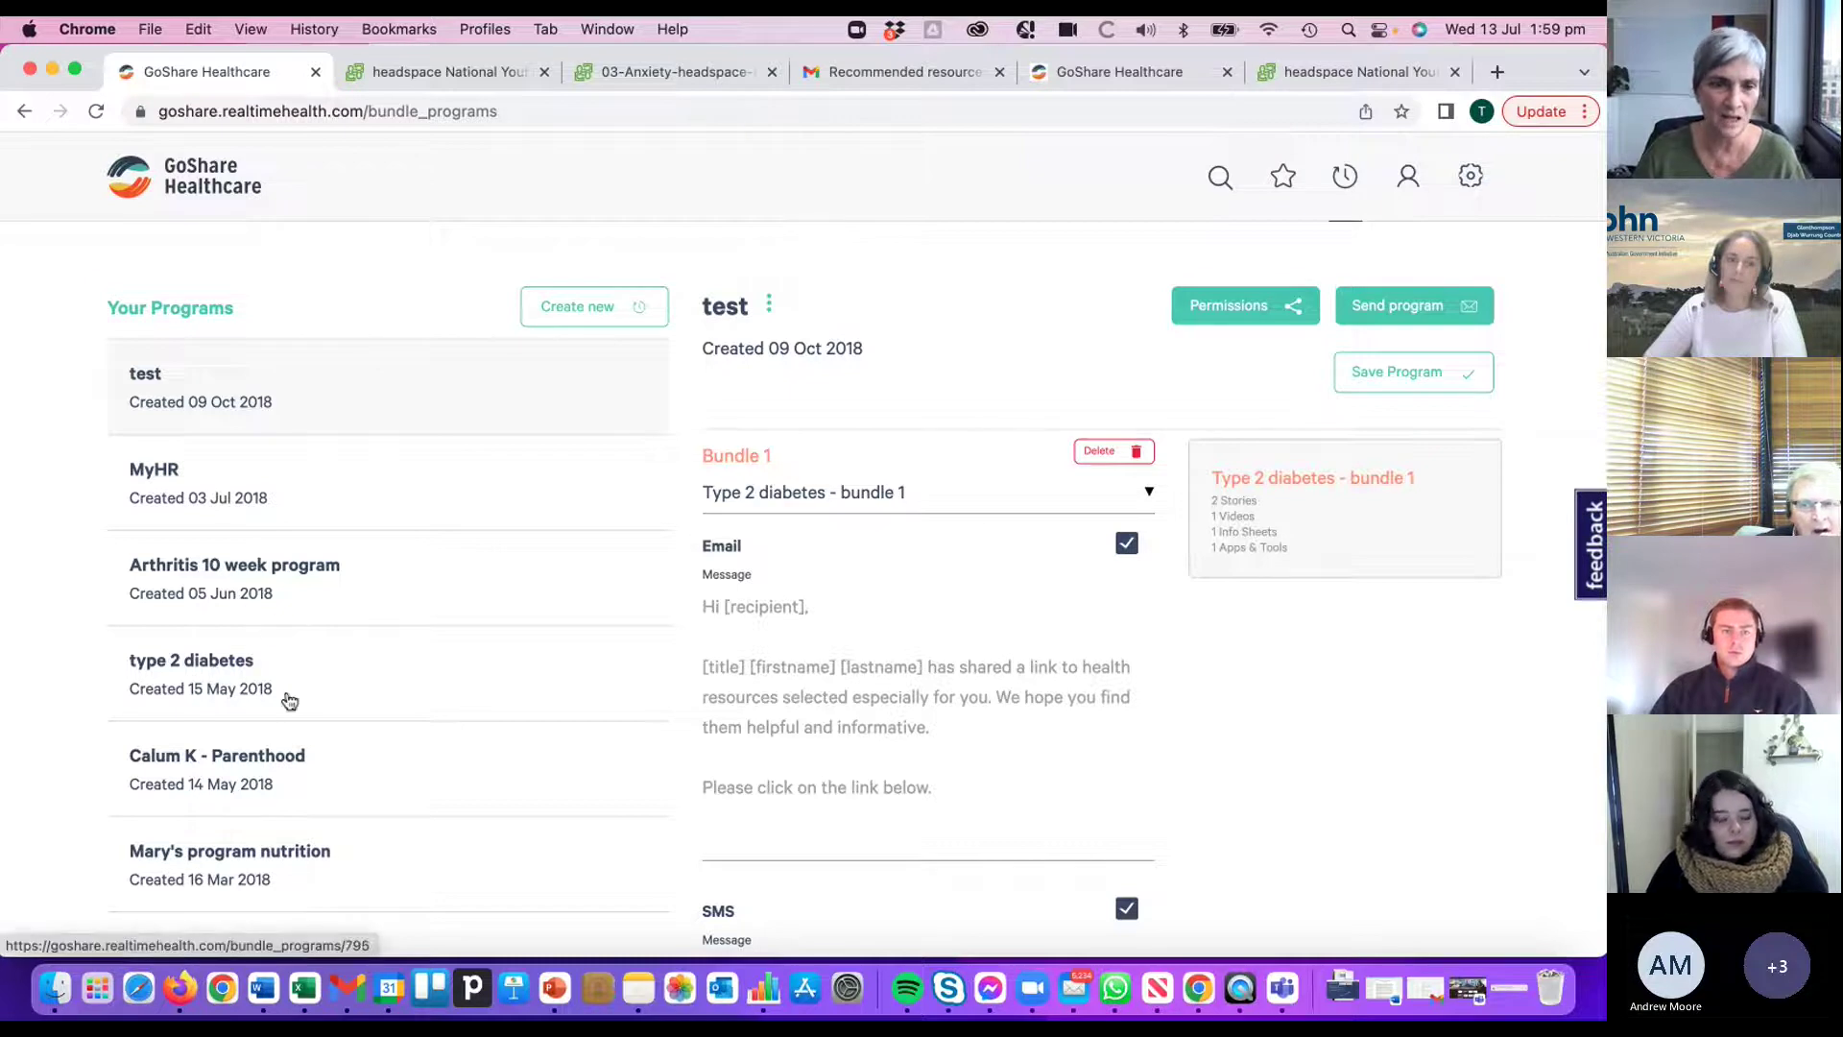
pyautogui.scroll(-1, 286, 701)
pyautogui.scroll(1, 286, 702)
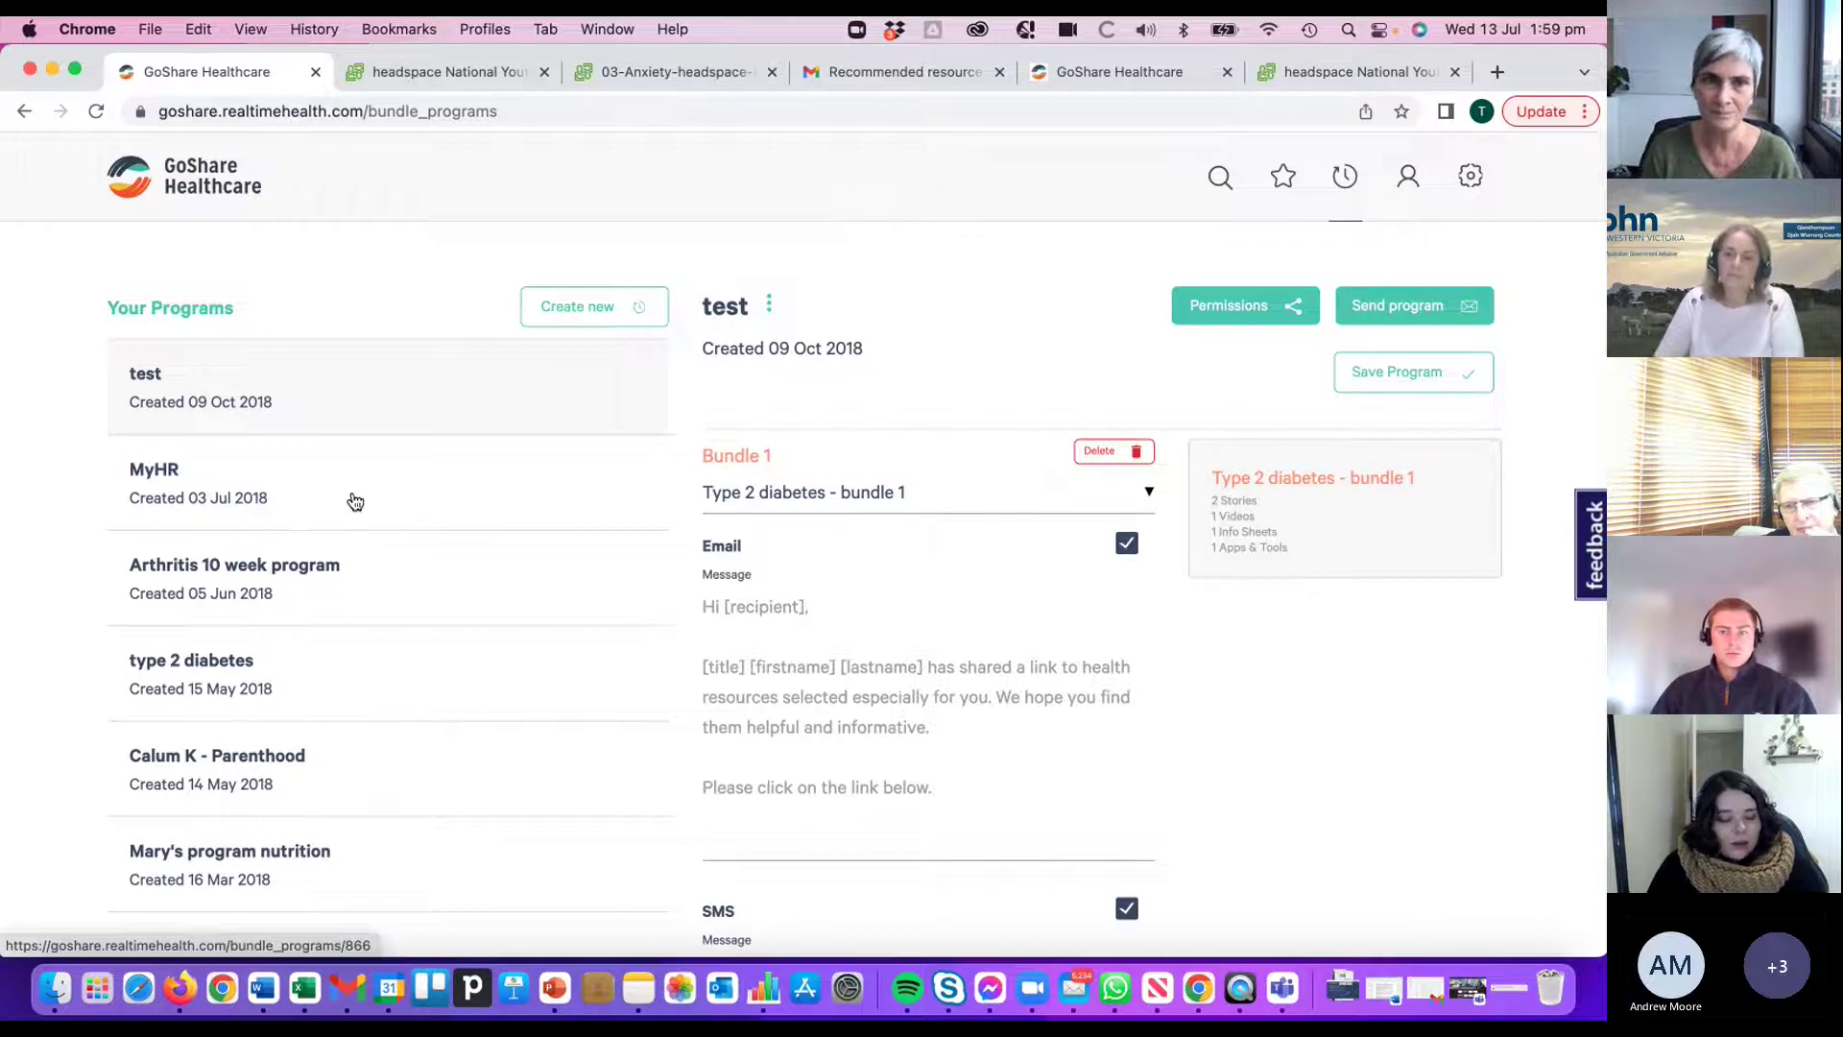
# - Go back to the GoShare home page and open the Young People - Mental Health topic
pyautogui.click(219, 199)
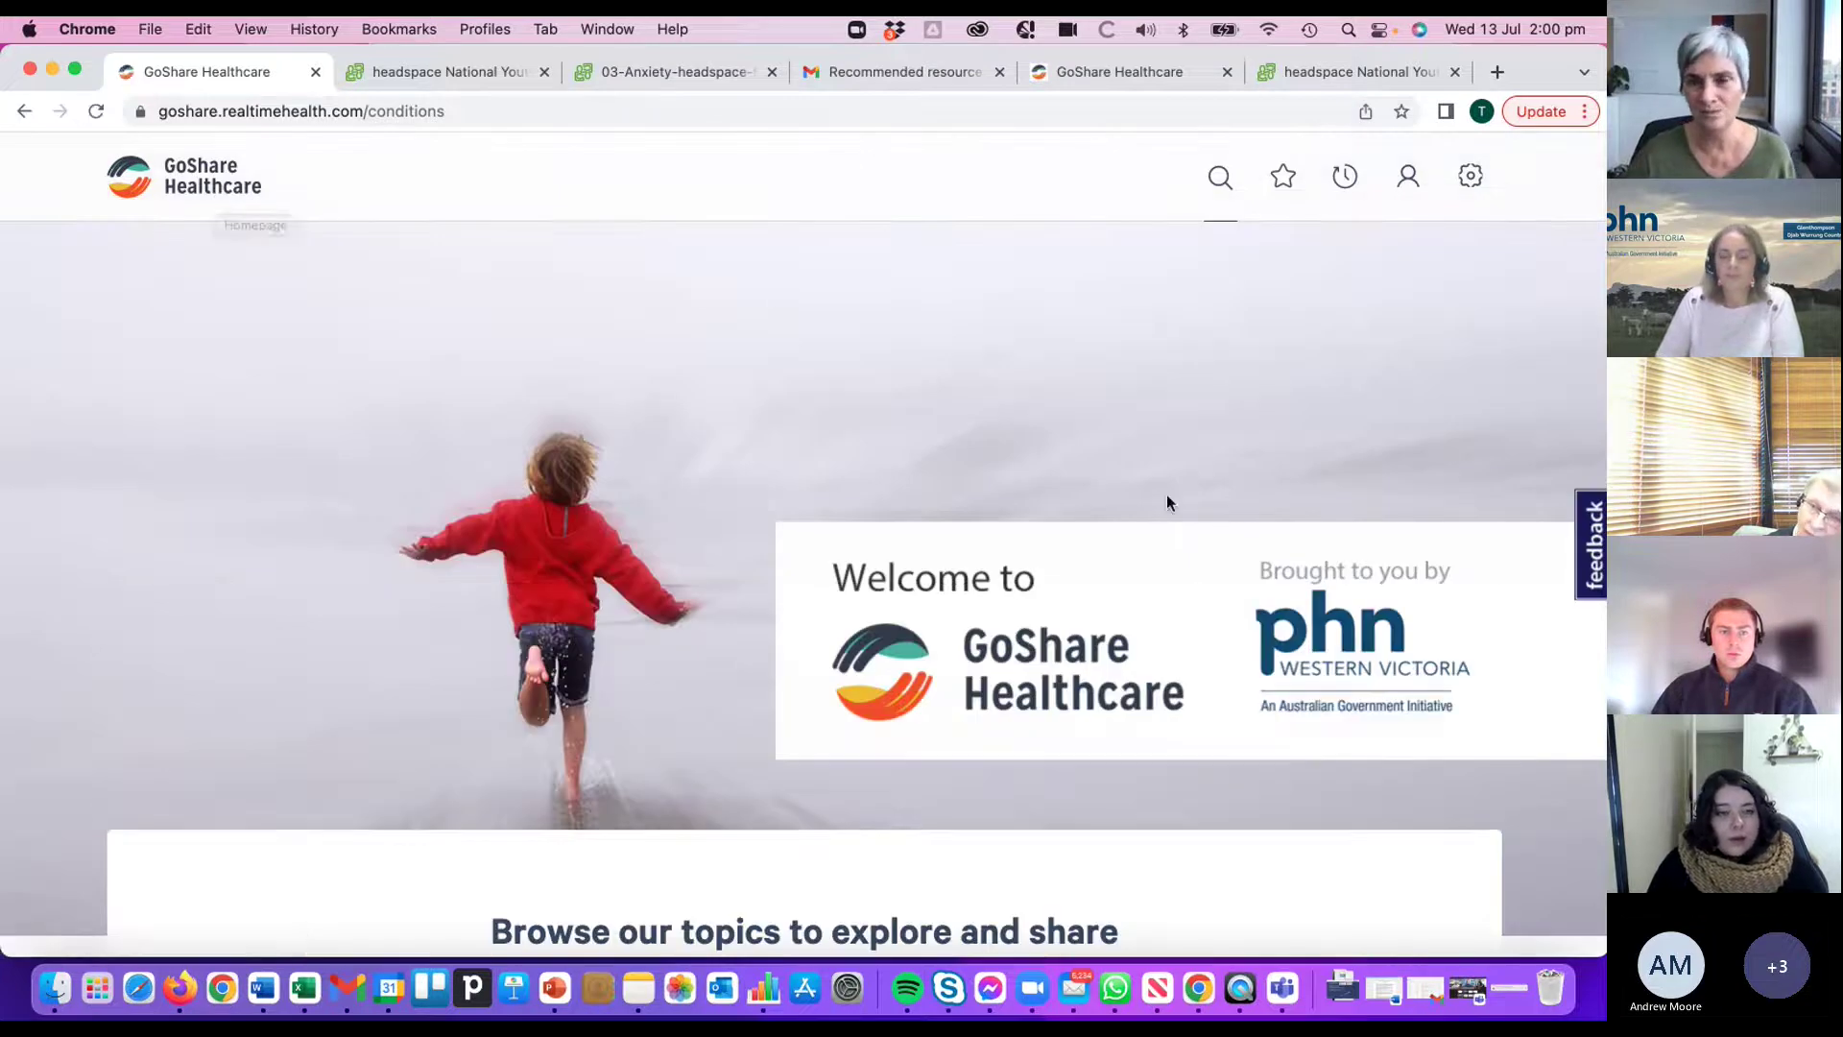
pyautogui.scroll(-6, 1166, 494)
pyautogui.scroll(-1, 1162, 488)
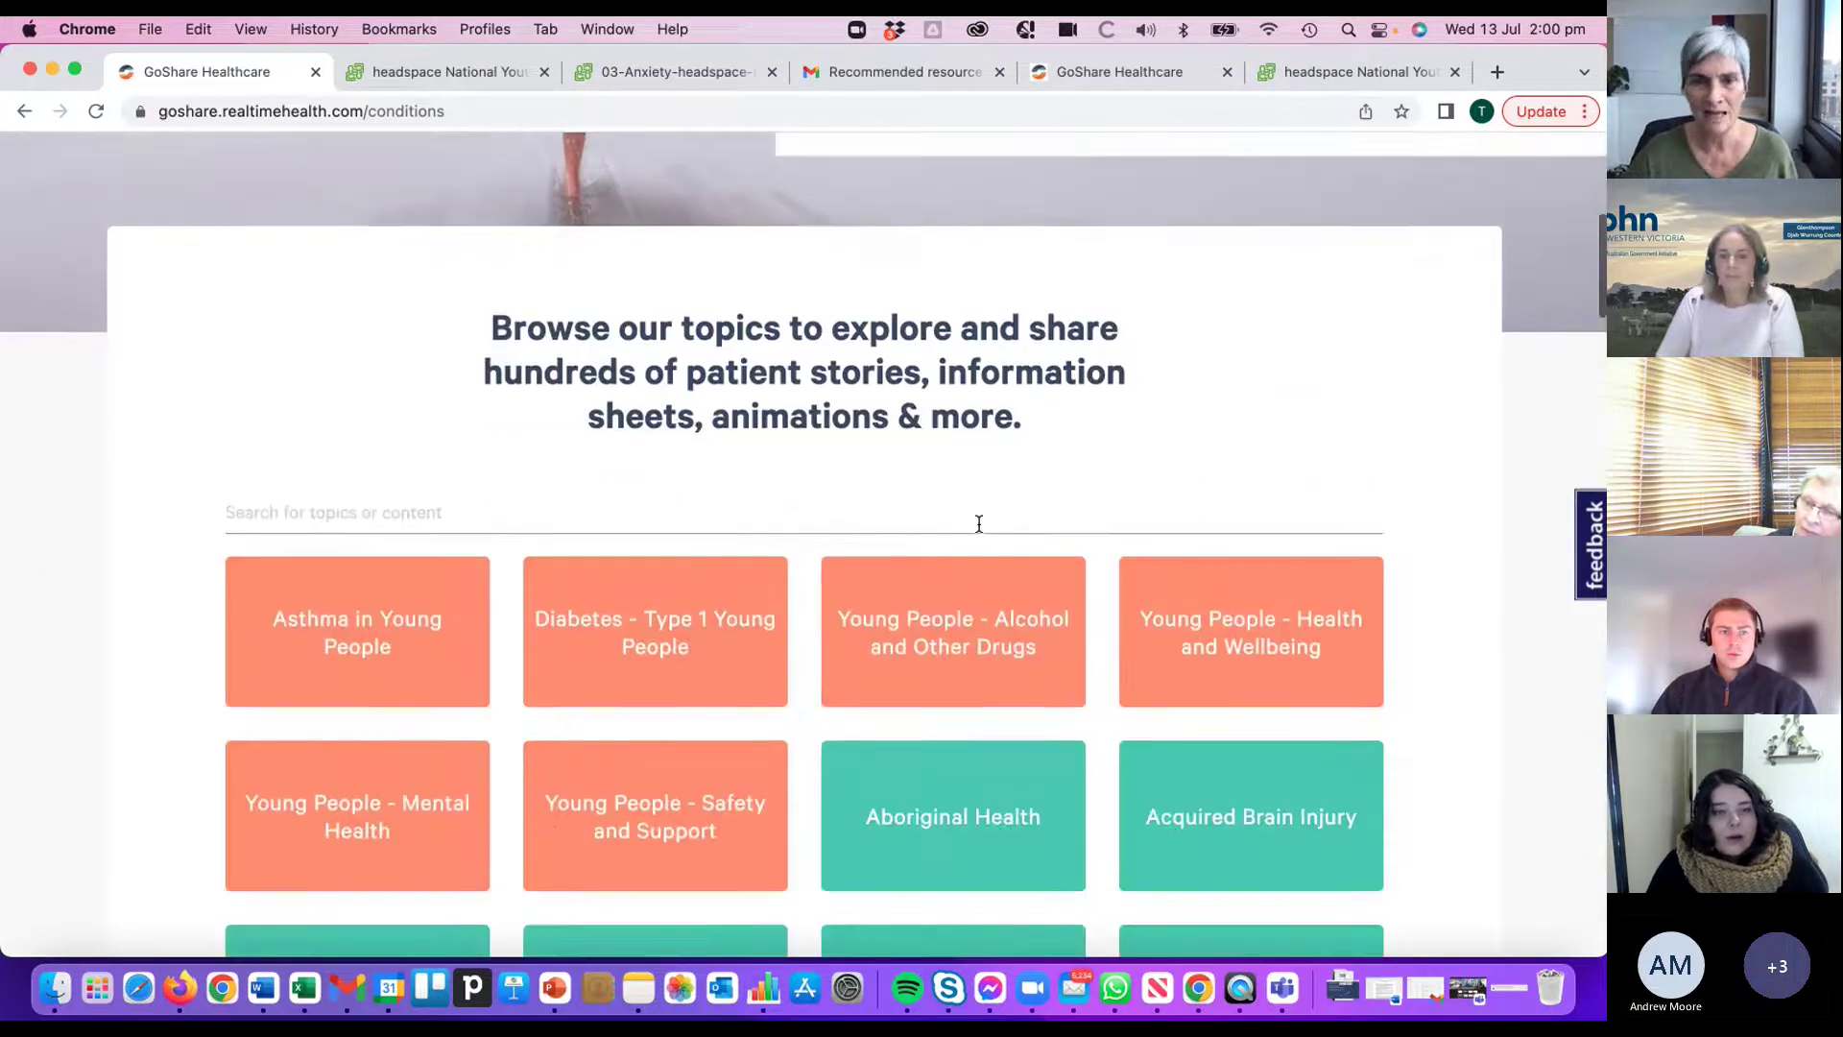
pyautogui.click(420, 812)
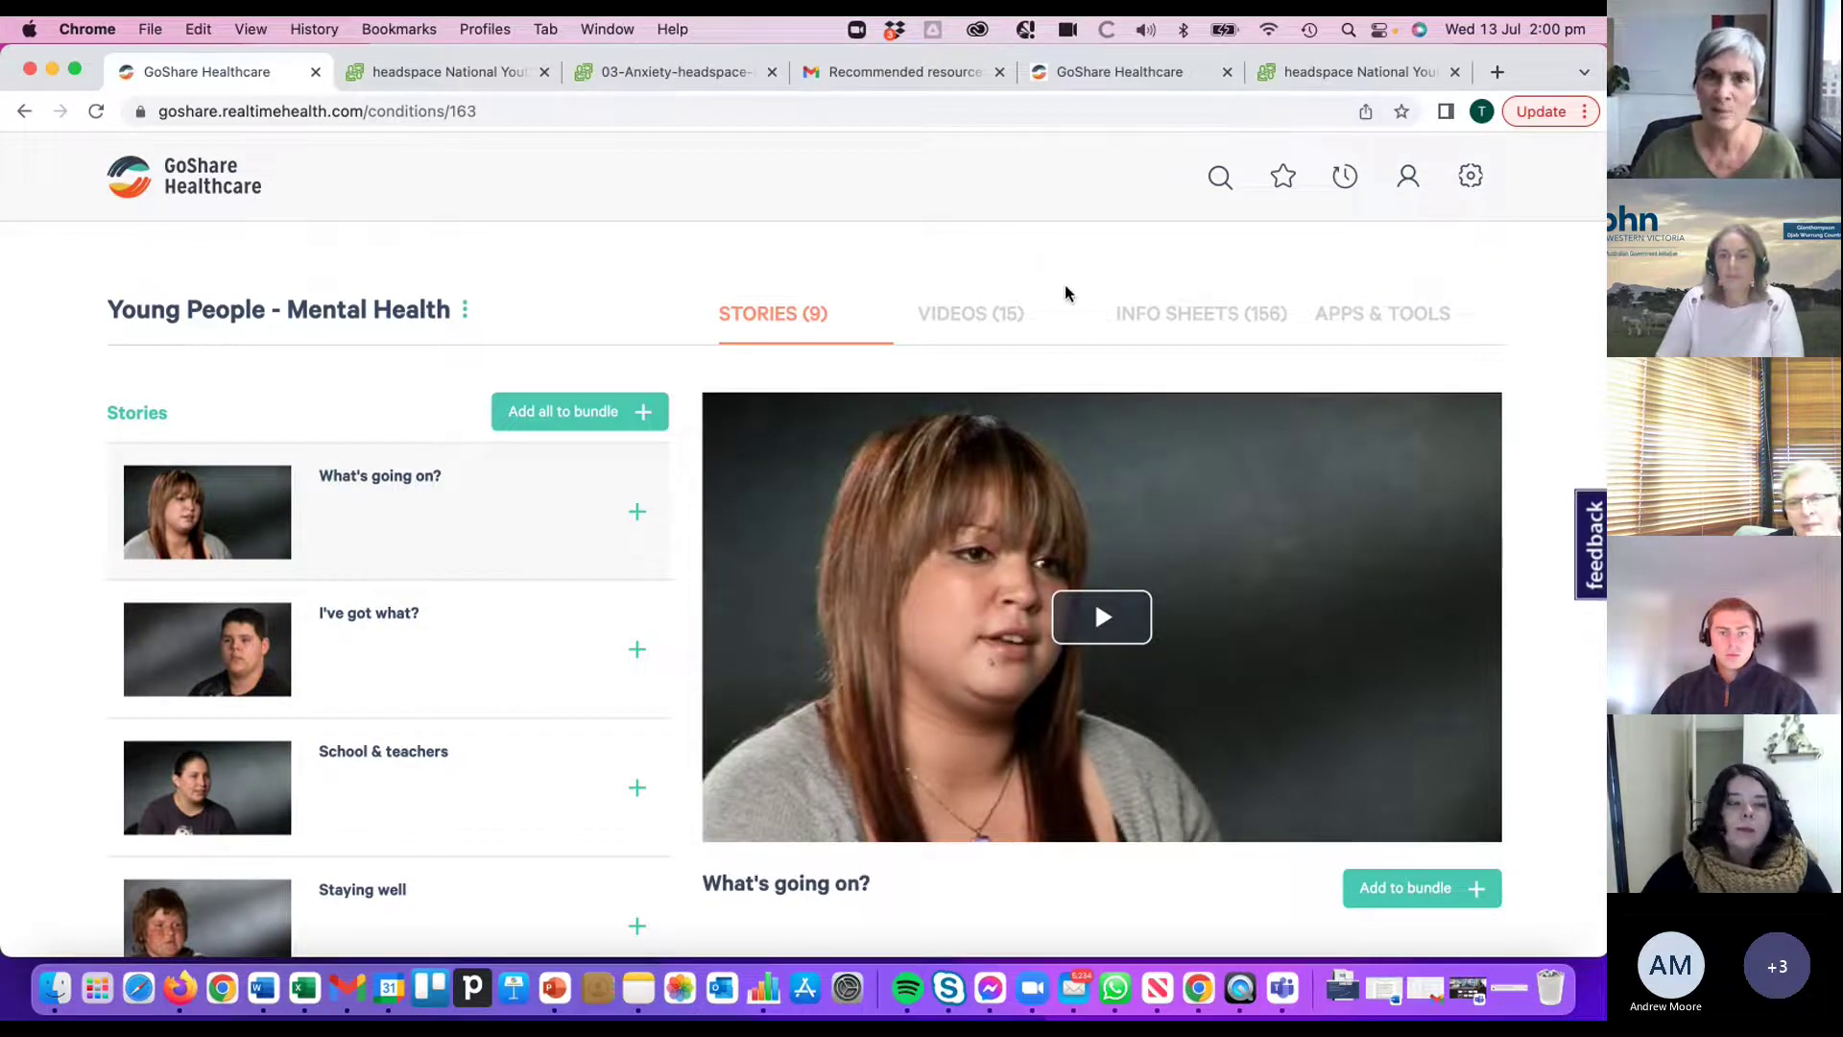
# - Show the topic's Info Sheets (156) list and enter 'depression' as the search term
pyautogui.click(1180, 321)
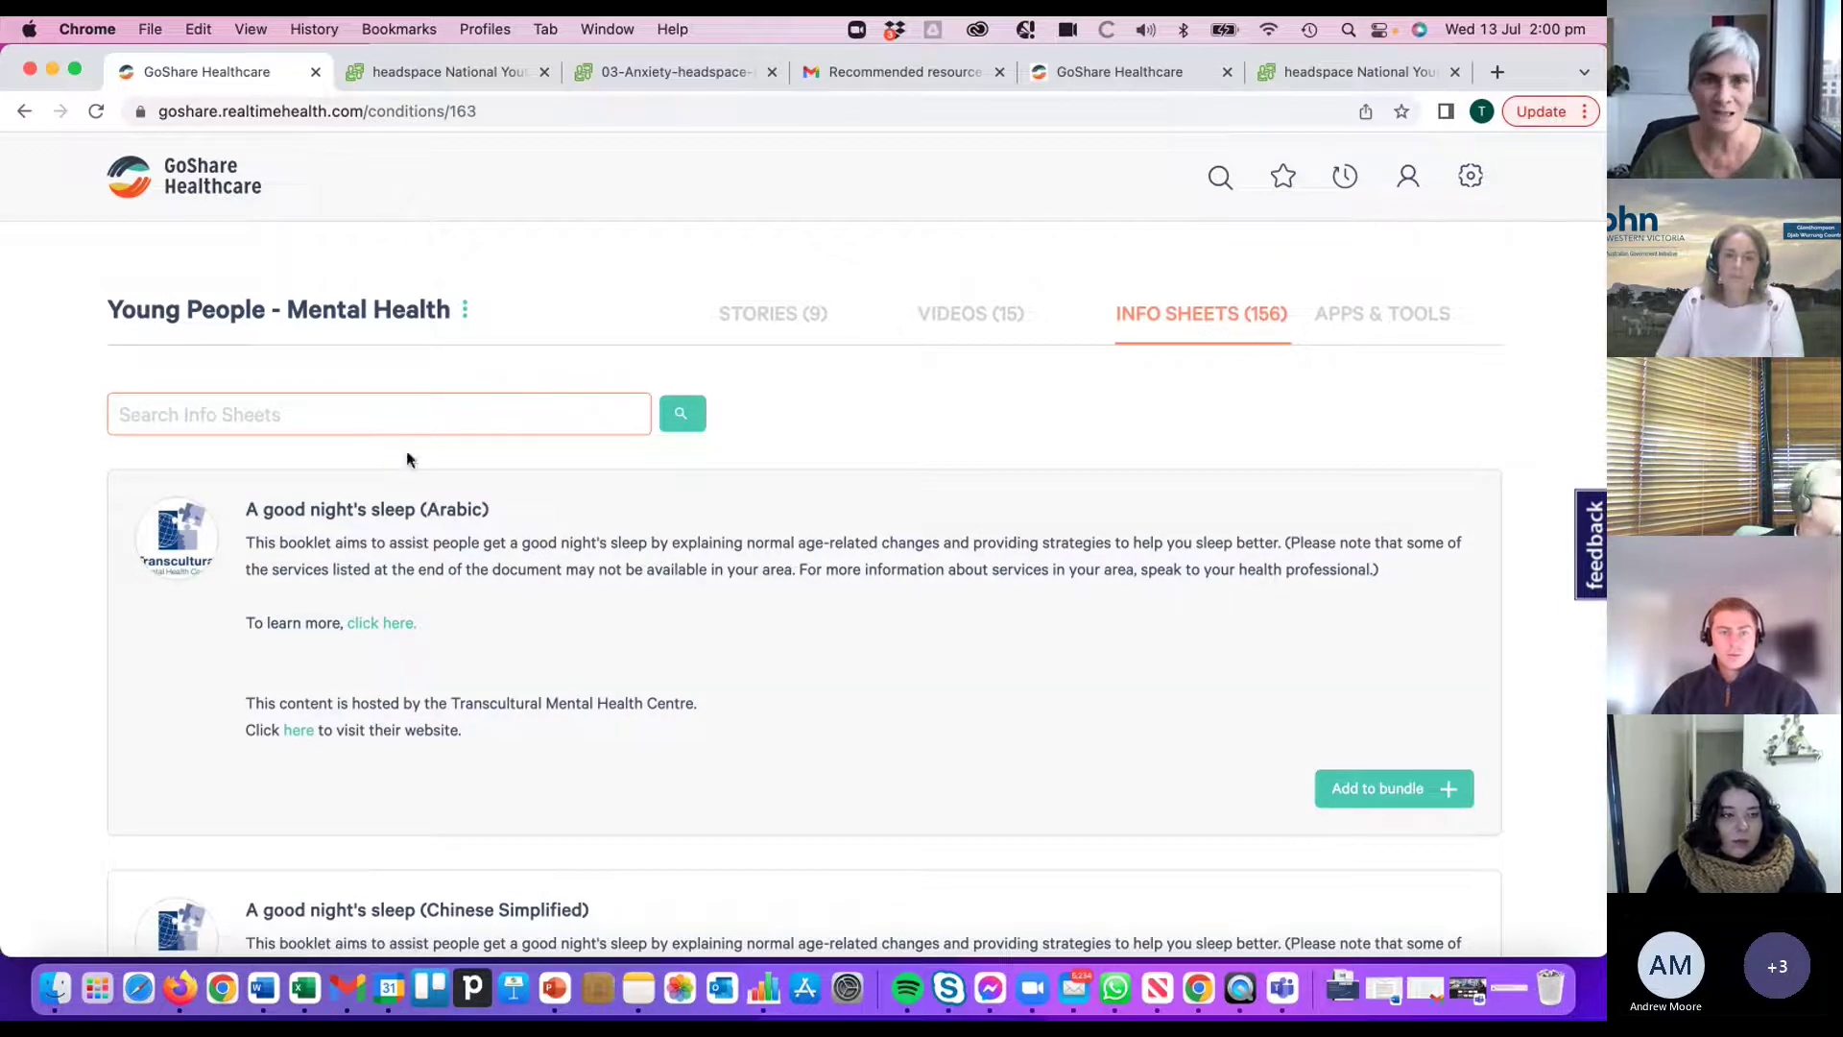
pyautogui.click(322, 411)
pyautogui.write('dep')
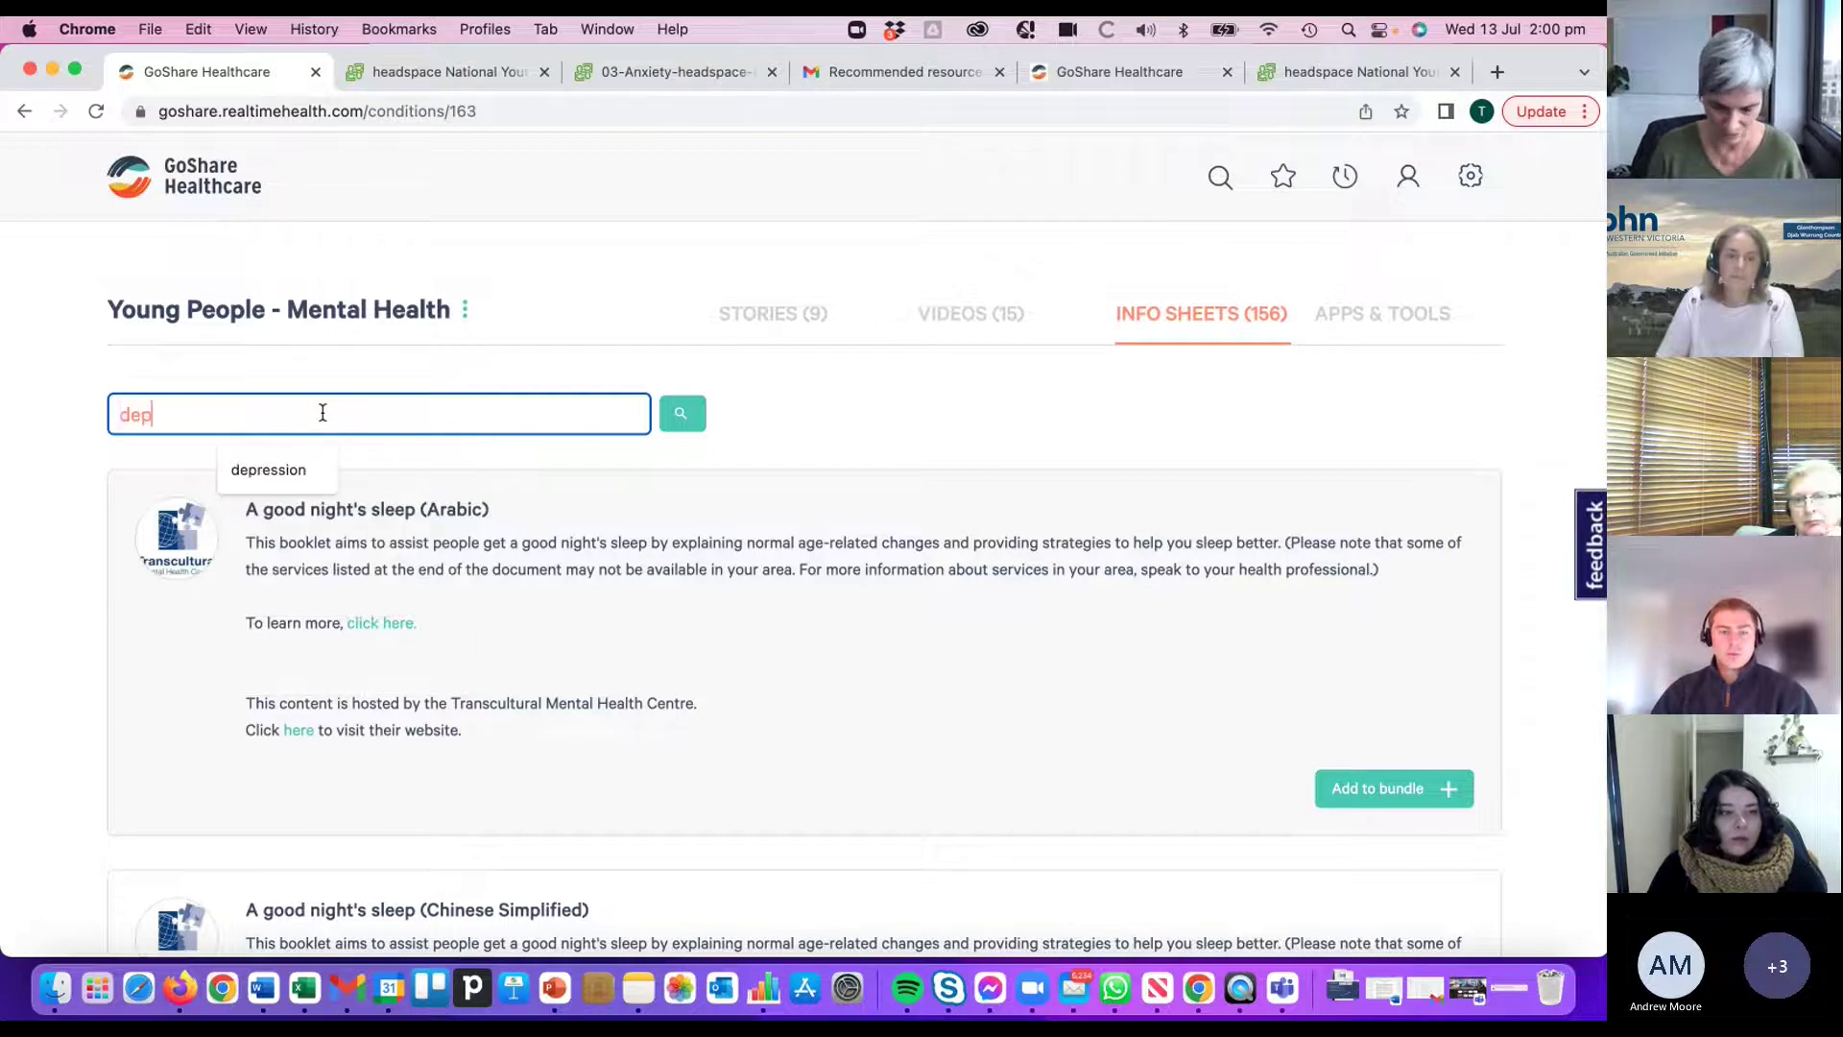
pyautogui.write('ression')
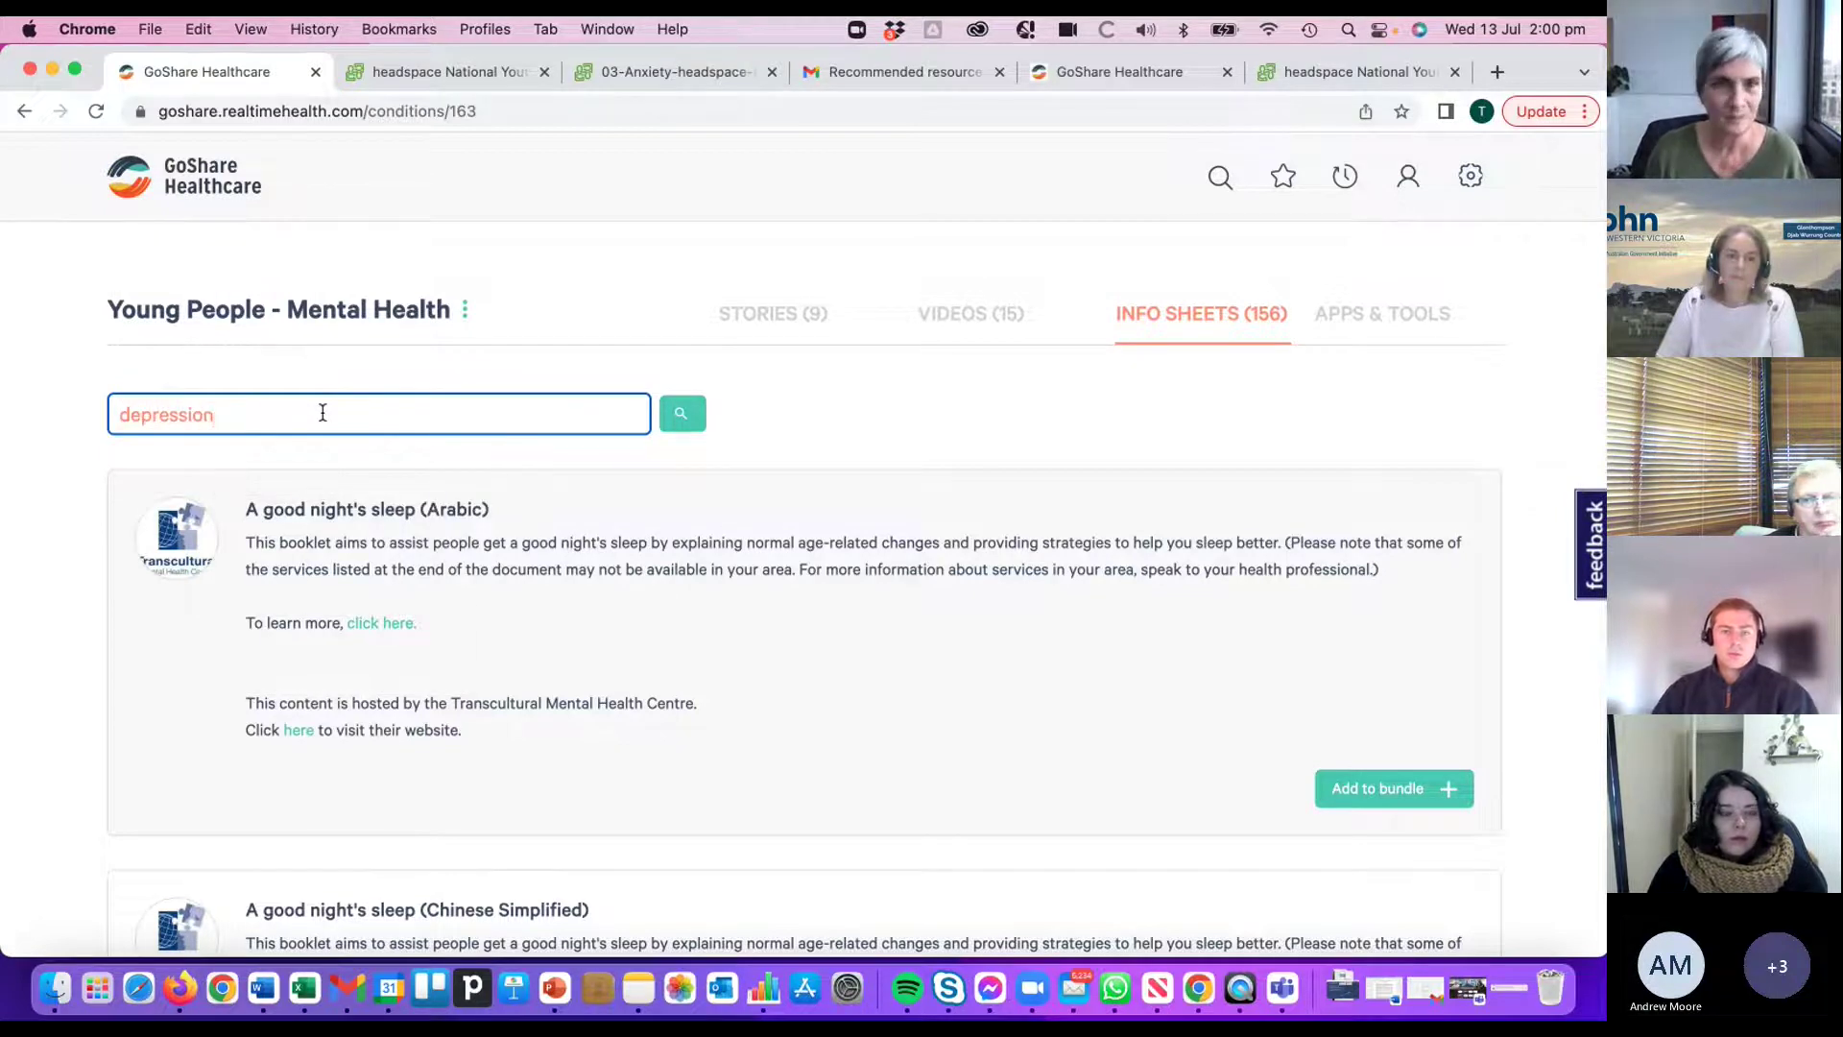
# - Run the depression search and add 'Understanding depression (it's more than sadness)' to the bundle
pyautogui.click(683, 414)
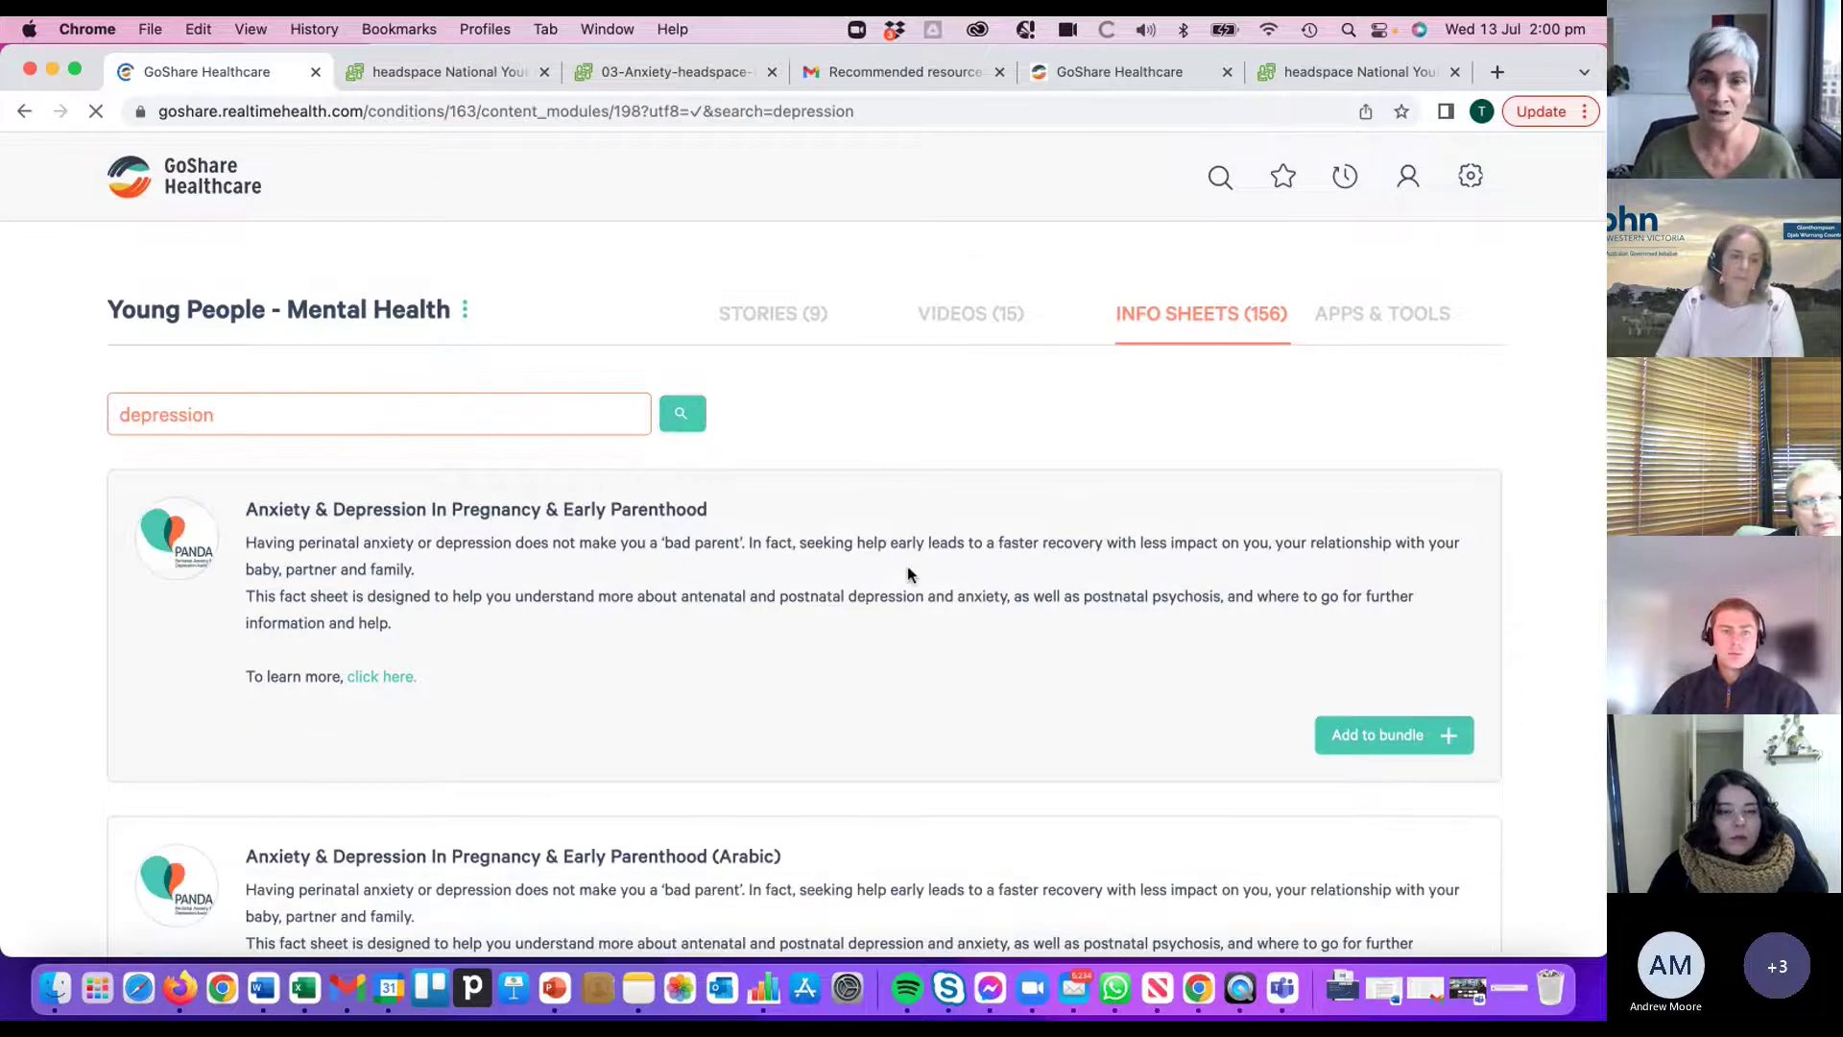
pyautogui.scroll(-10, 893, 528)
pyautogui.scroll(-12, 947, 553)
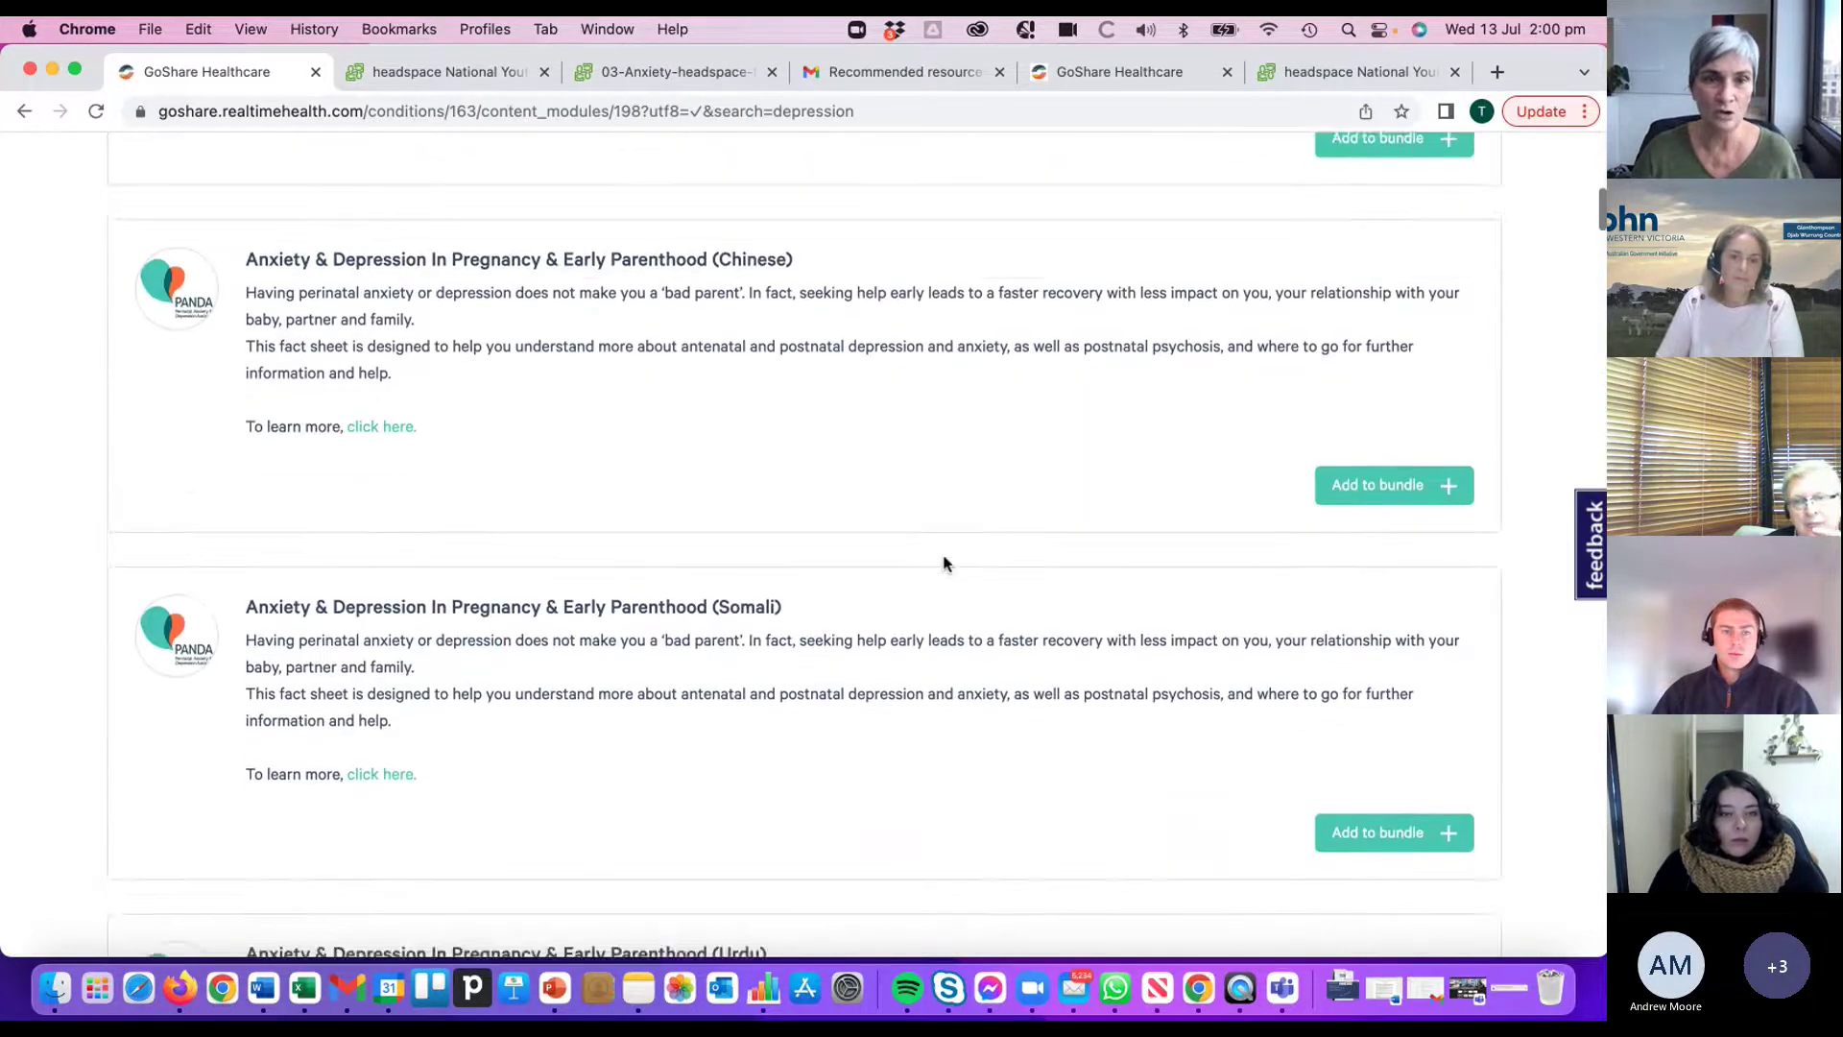
pyautogui.scroll(-8, 917, 539)
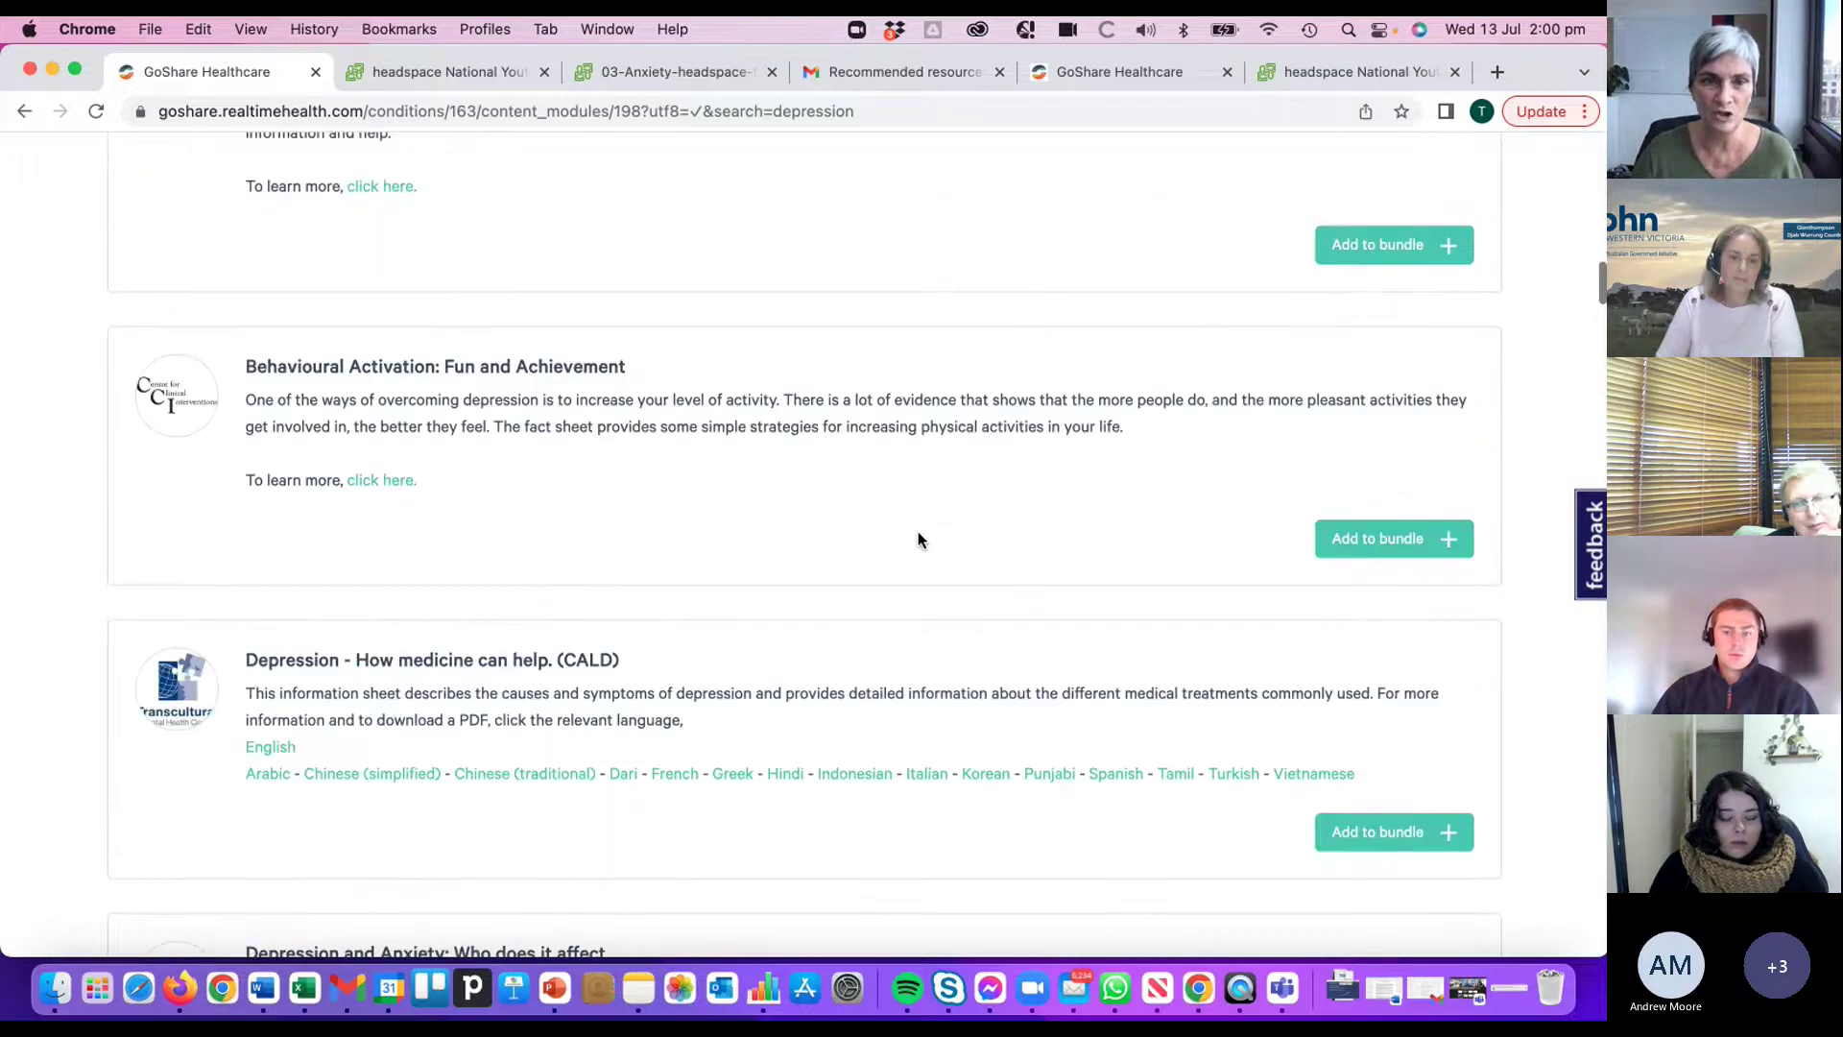
pyautogui.scroll(-6, 990, 557)
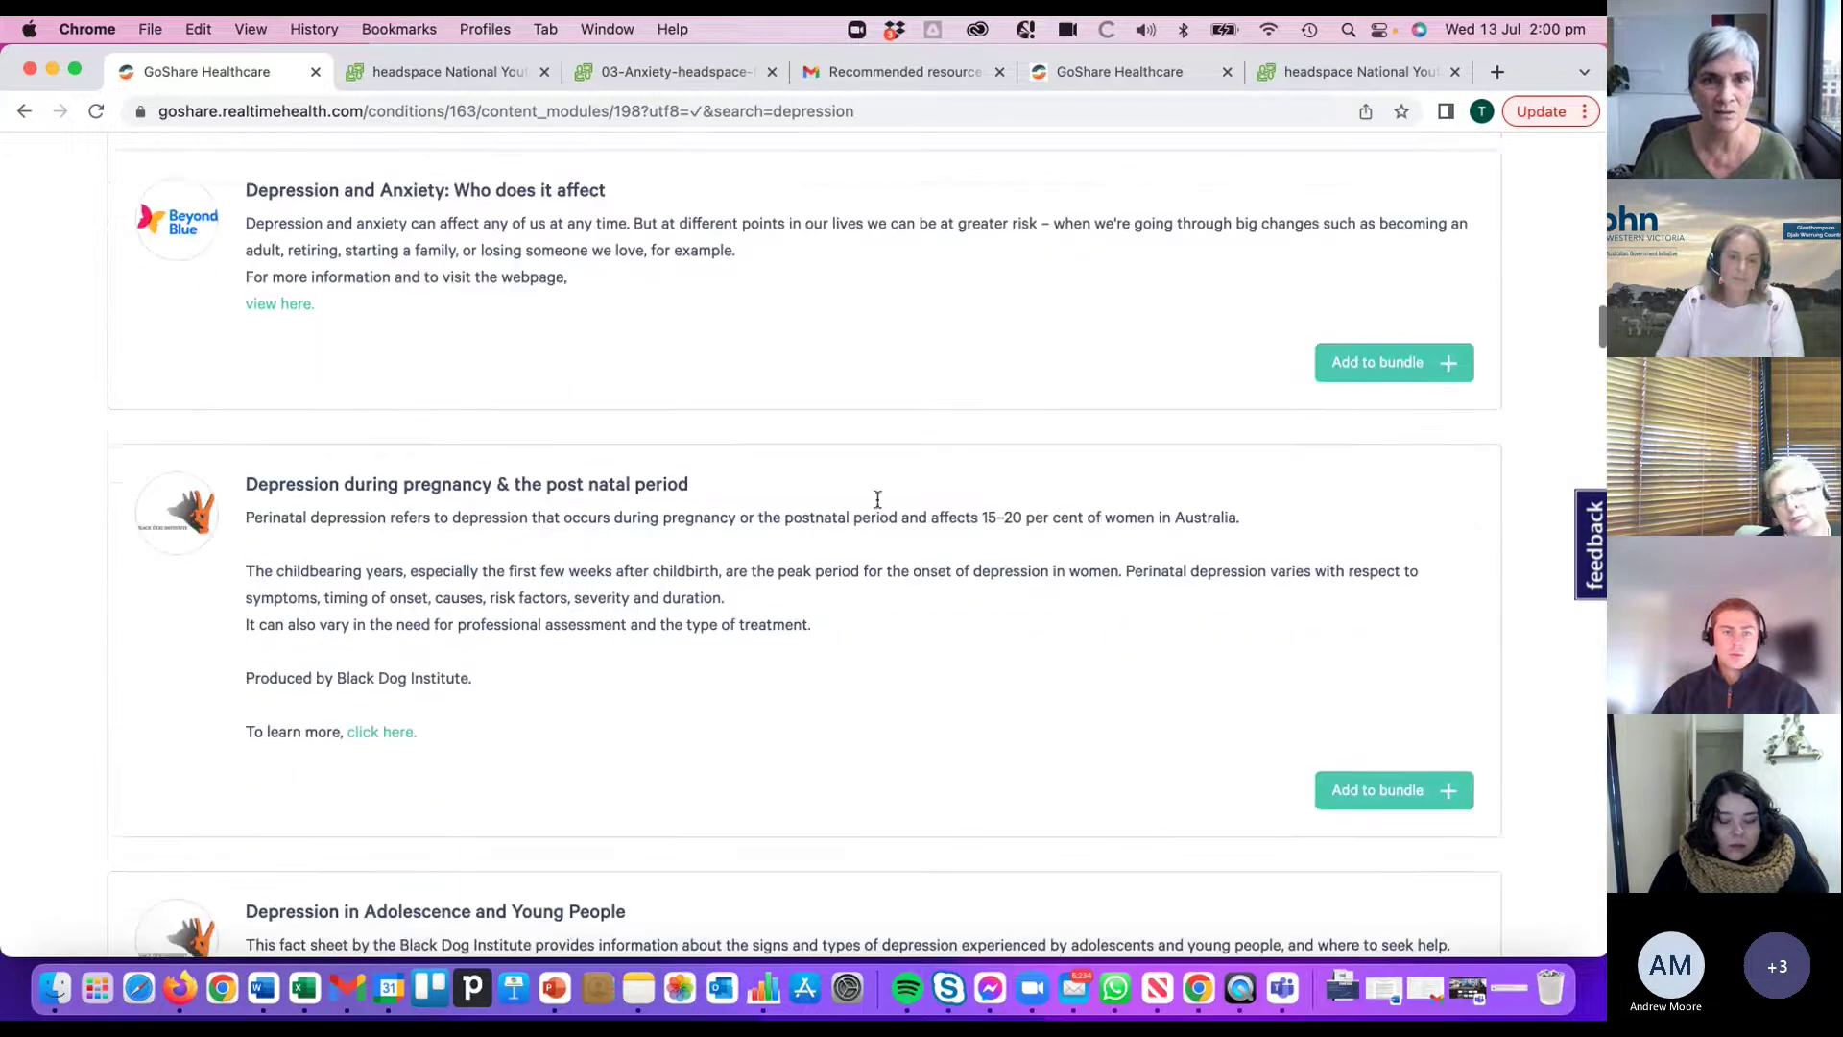
pyautogui.scroll(-6, 921, 516)
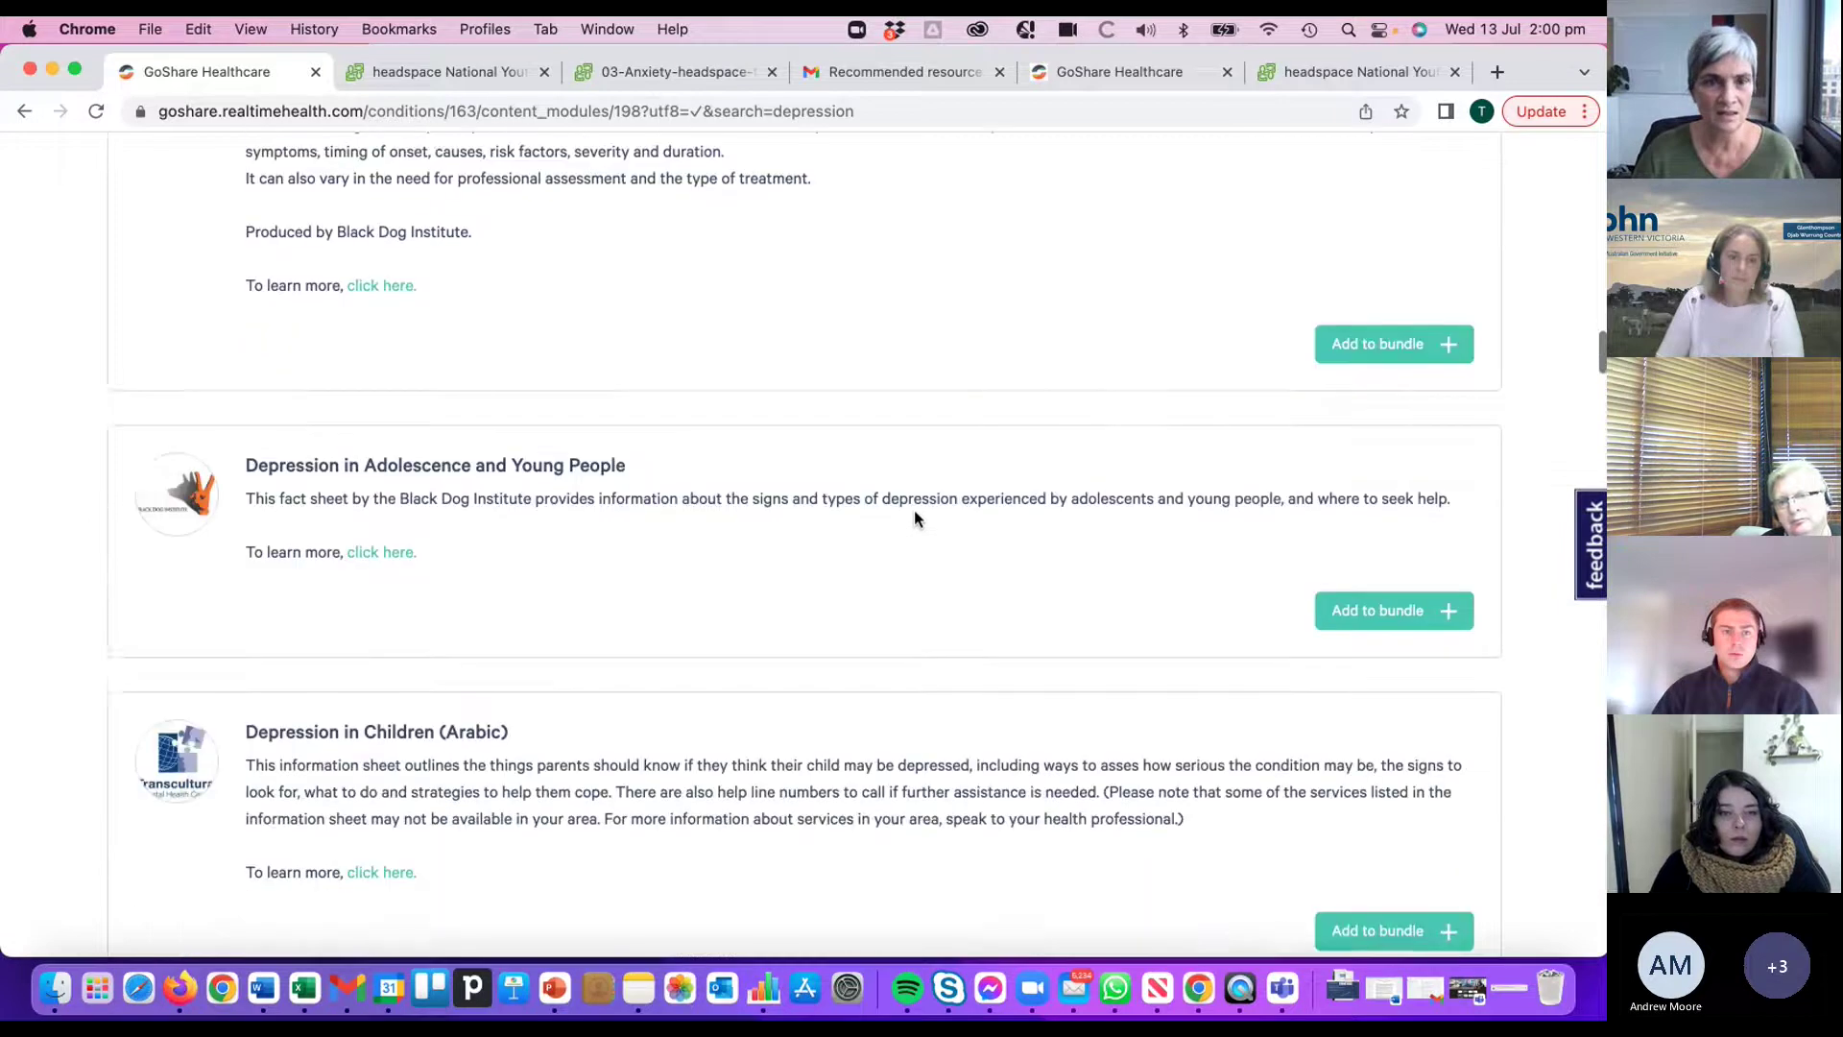
pyautogui.scroll(-8, 944, 521)
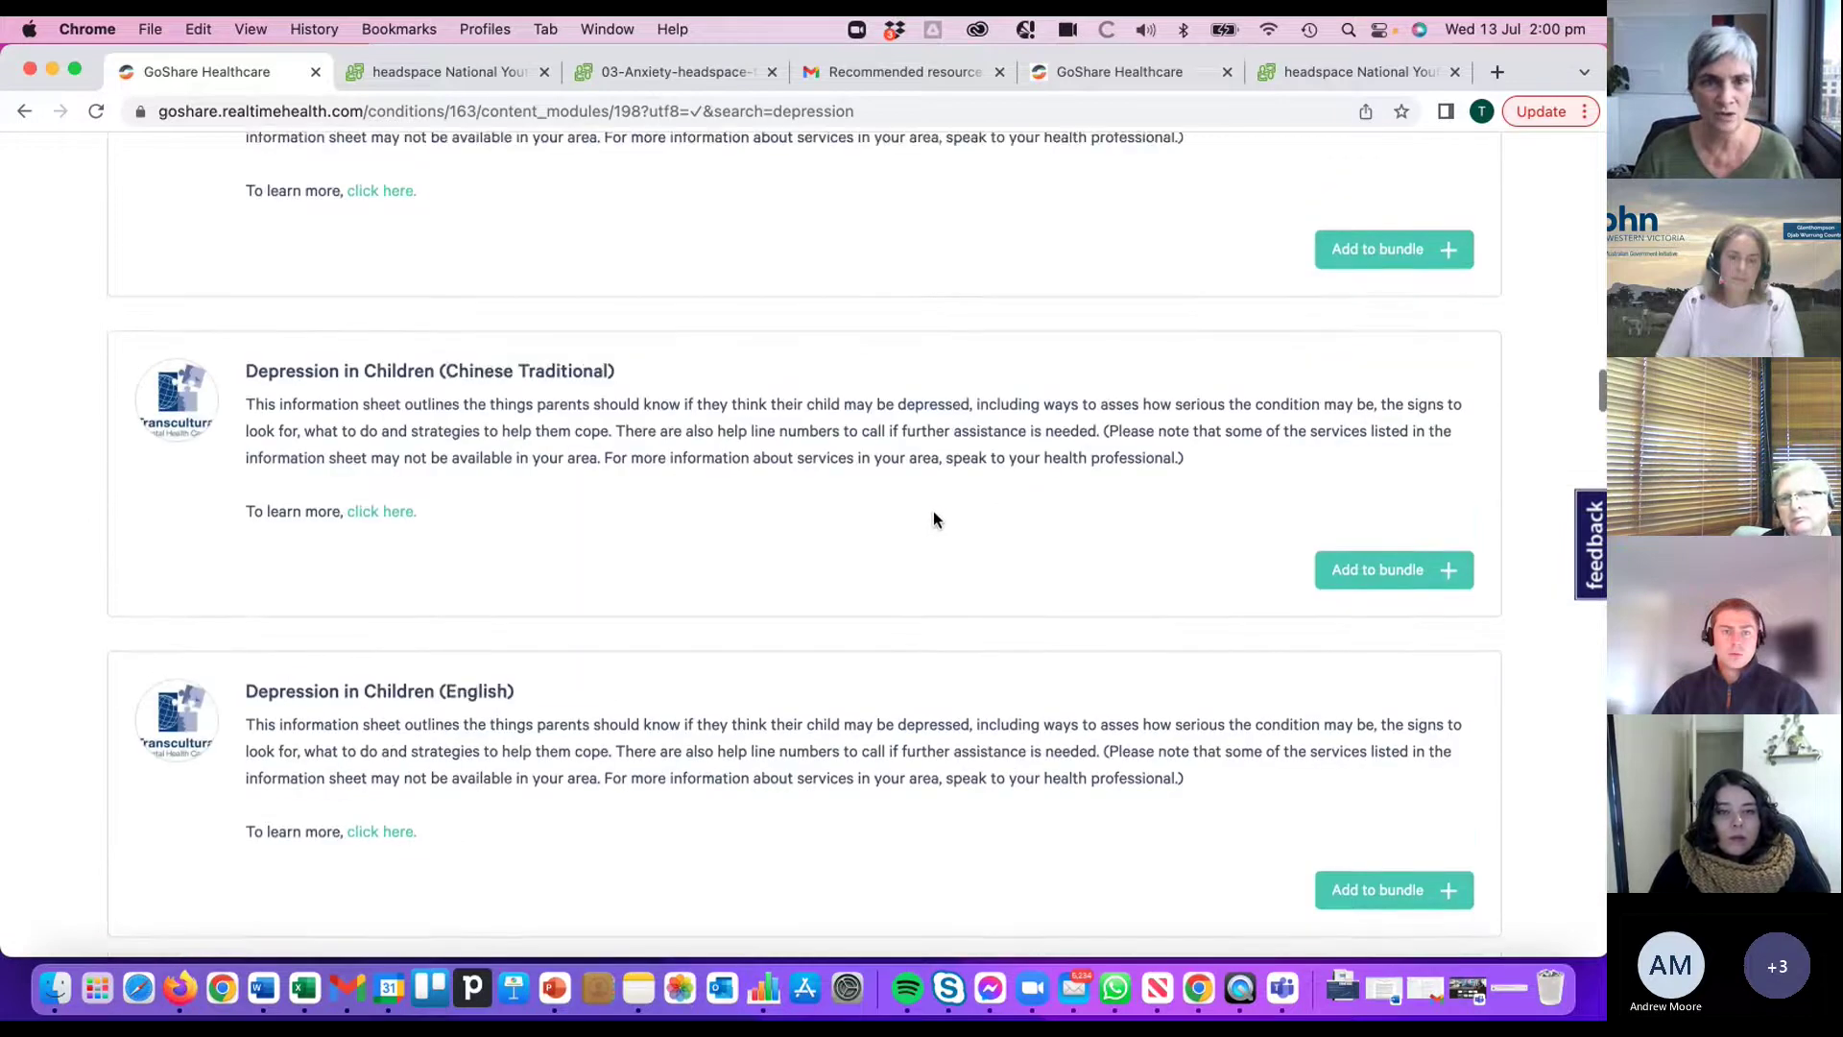
pyautogui.scroll(-10, 929, 518)
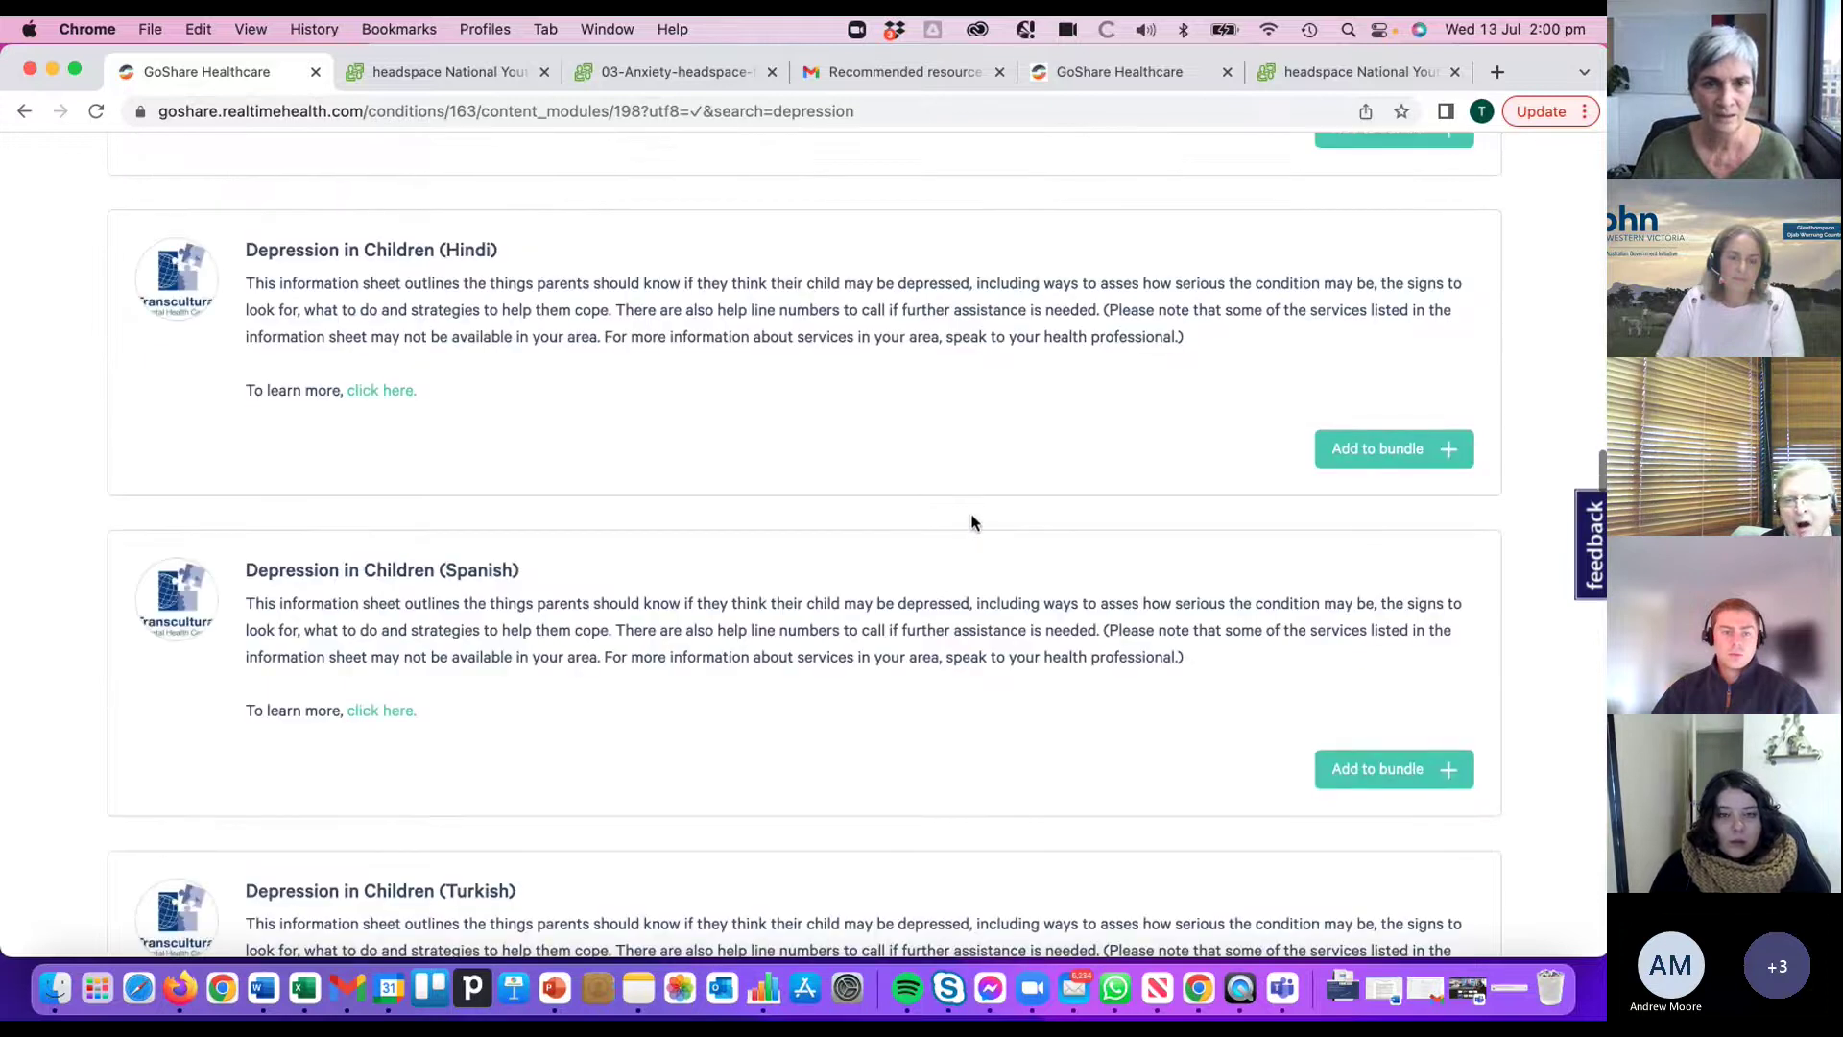
pyautogui.scroll(-8, 971, 516)
pyautogui.scroll(-7, 949, 515)
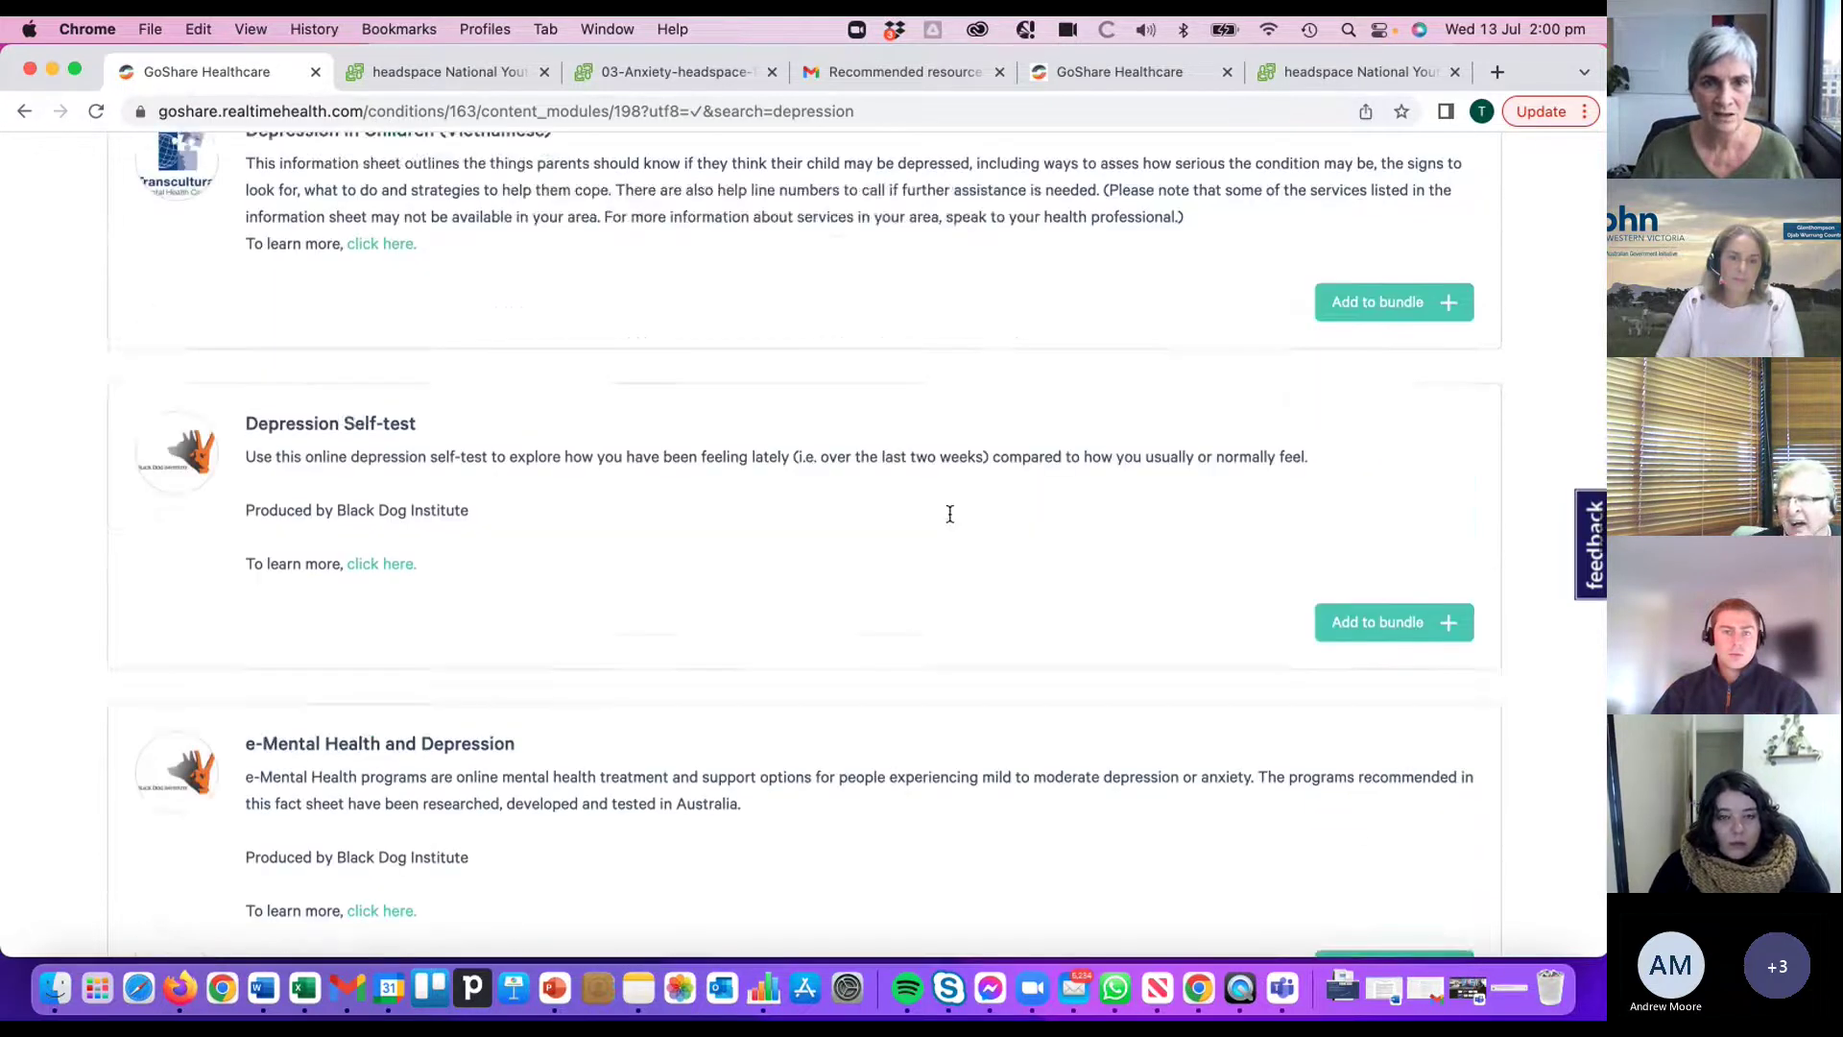
pyautogui.scroll(-10, 948, 515)
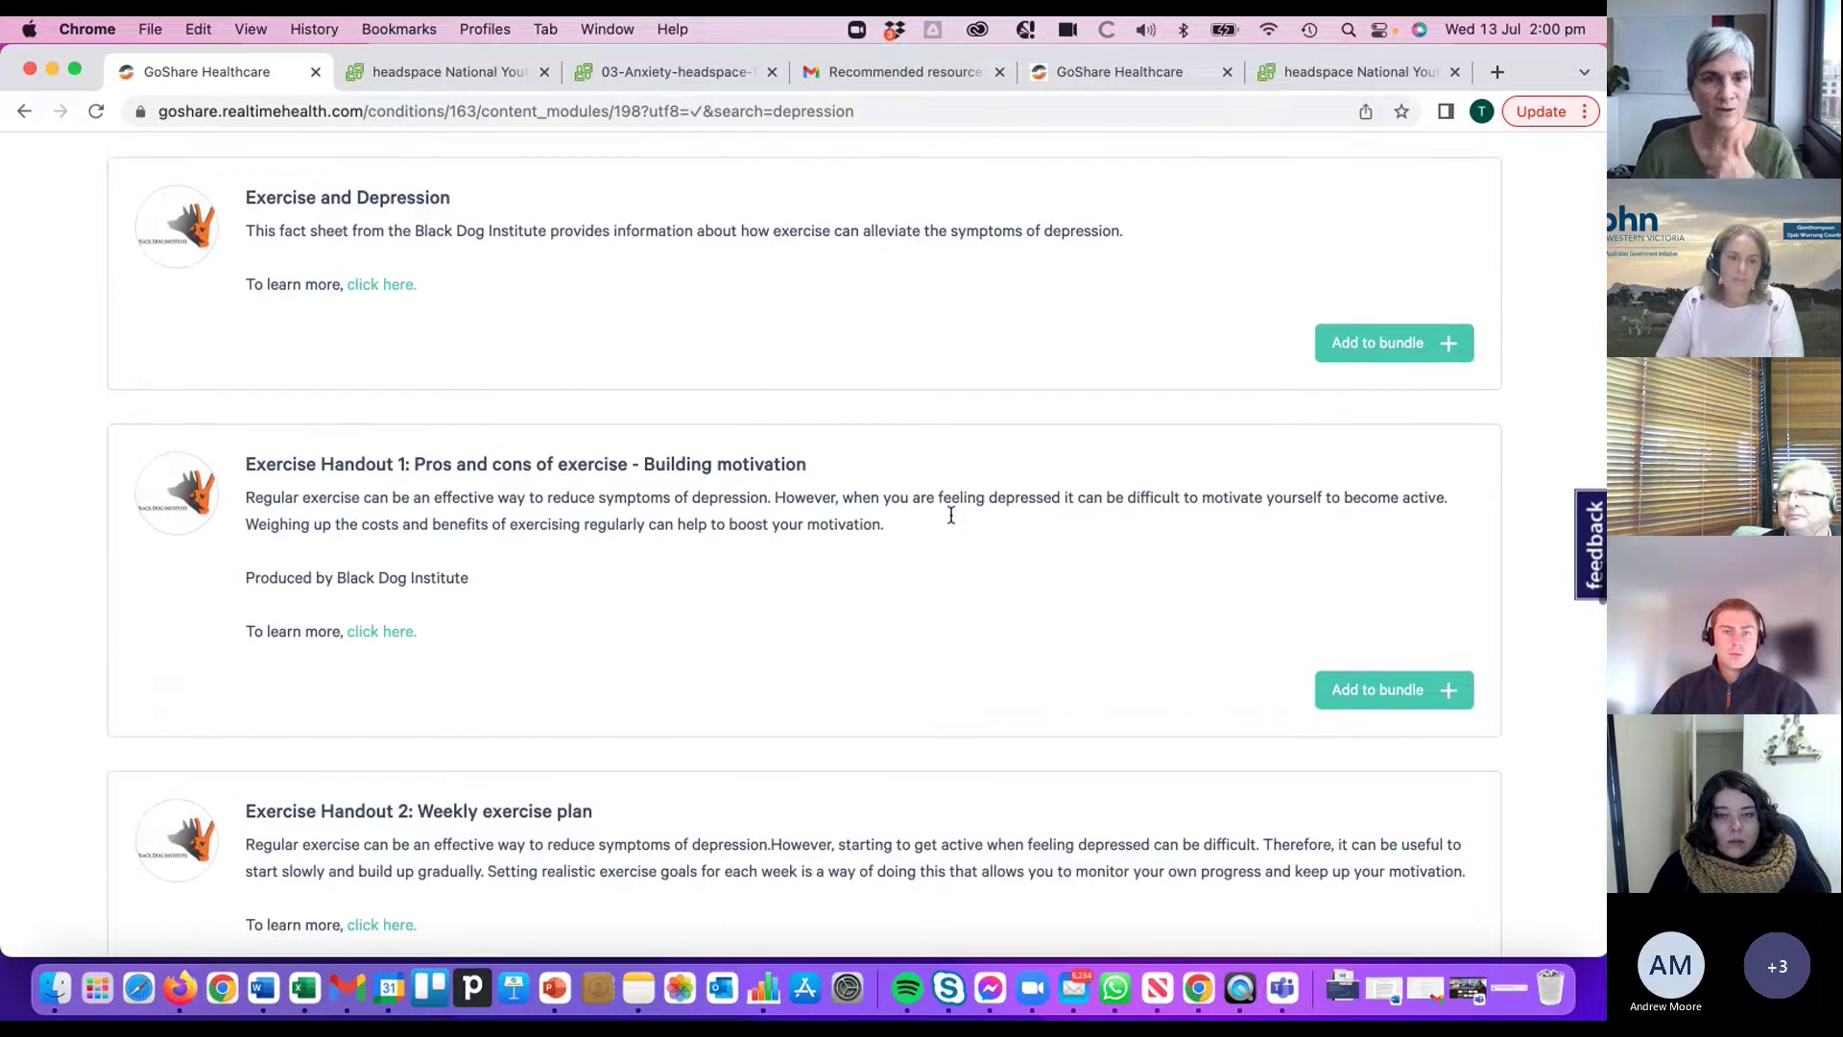
pyautogui.scroll(-12, 877, 519)
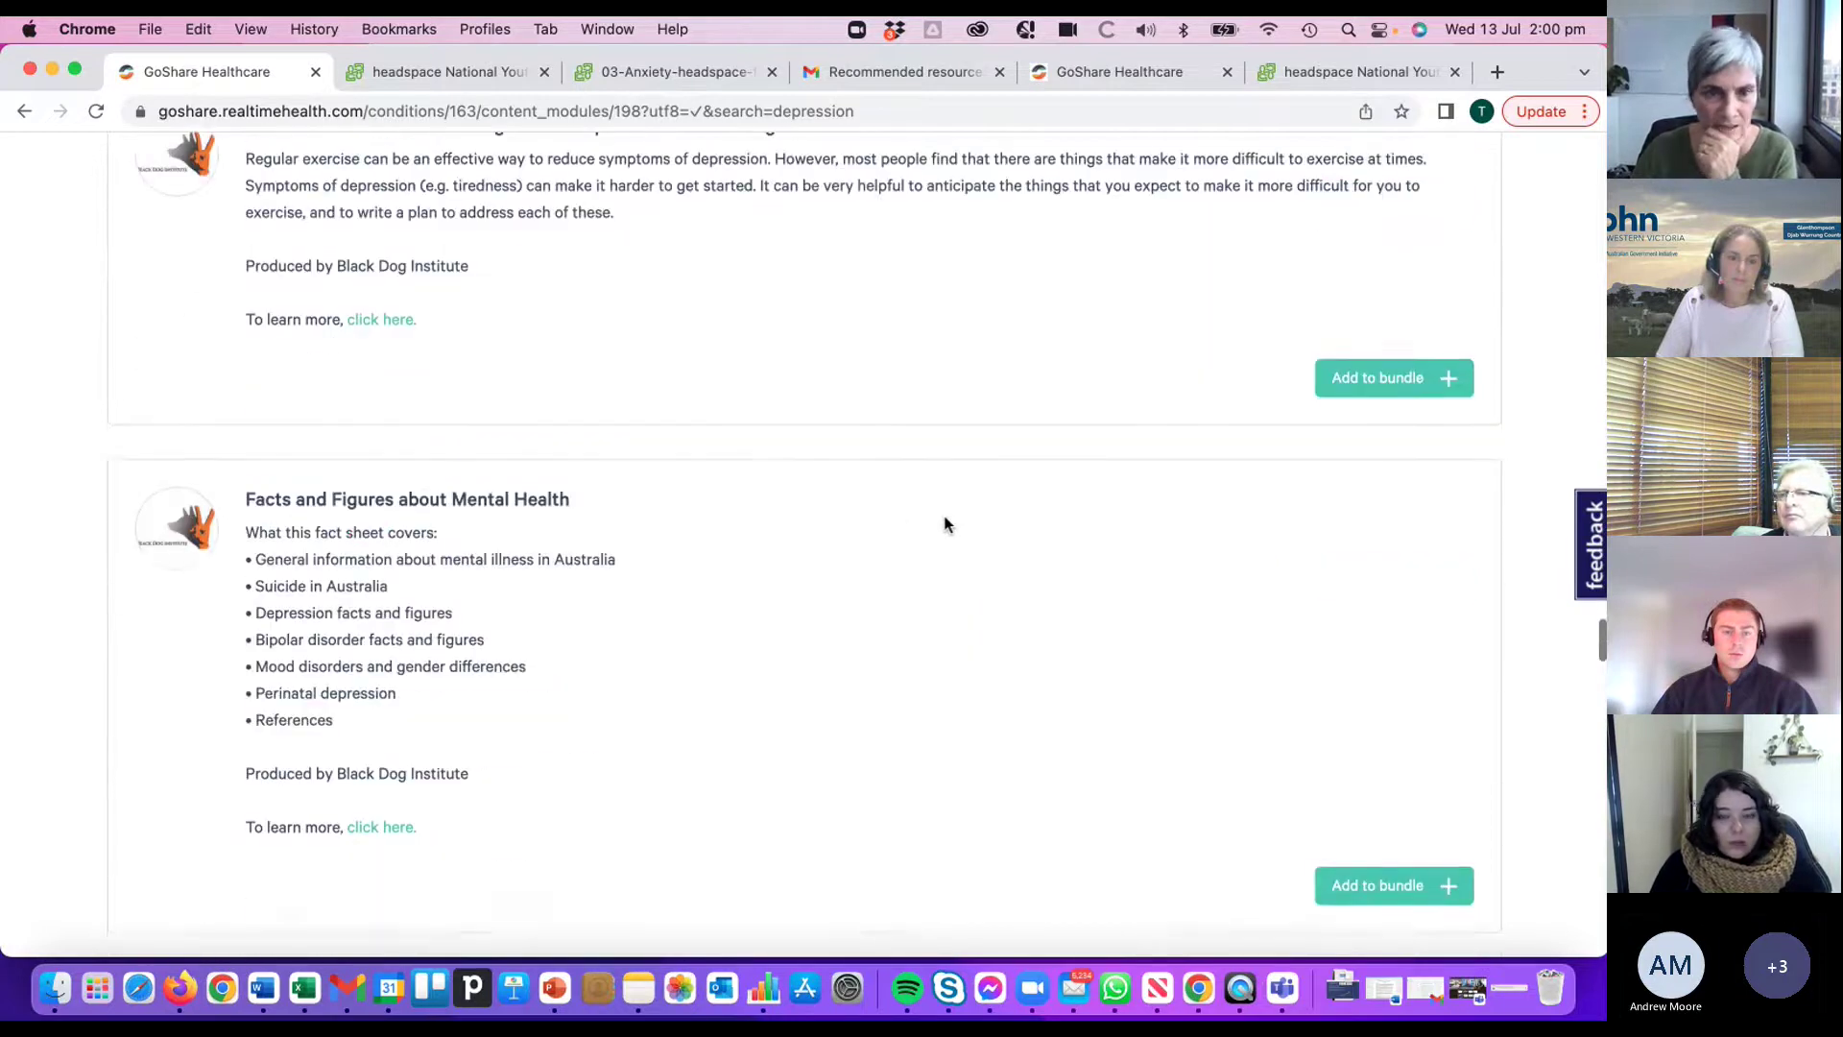
pyautogui.scroll(-11, 925, 520)
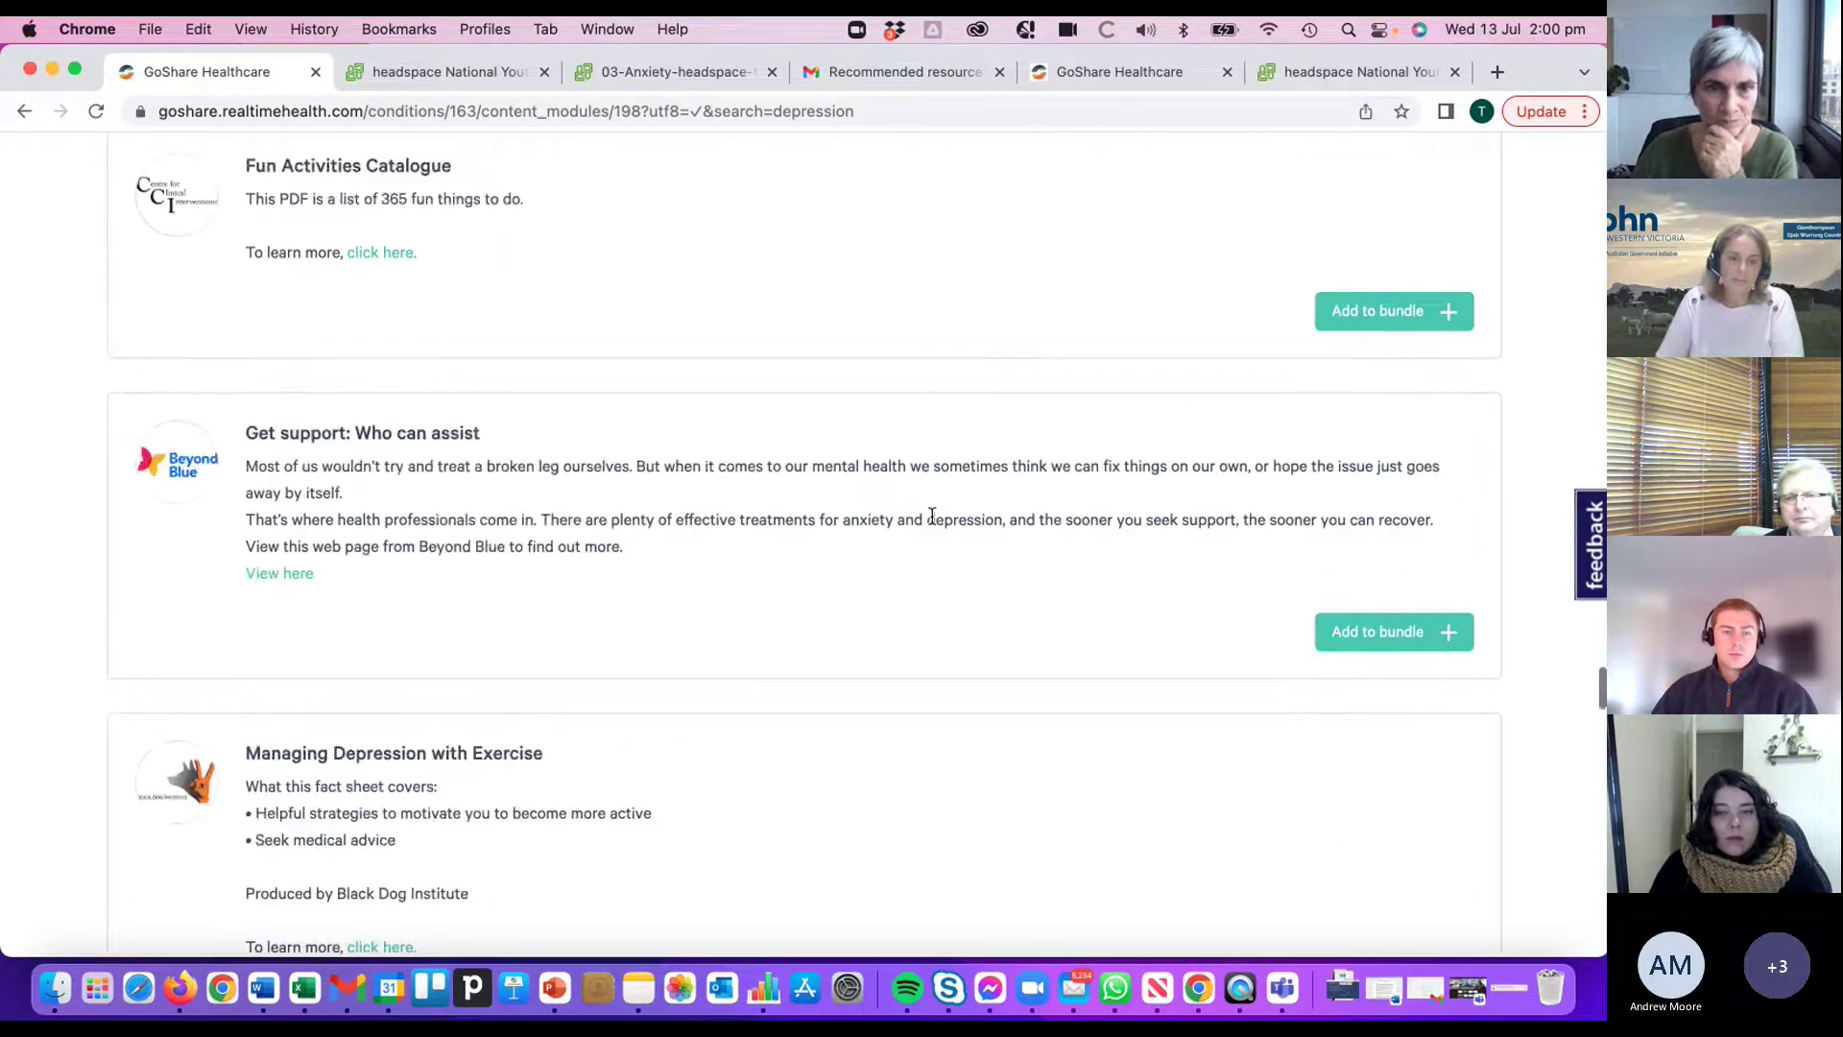
pyautogui.scroll(-10, 936, 519)
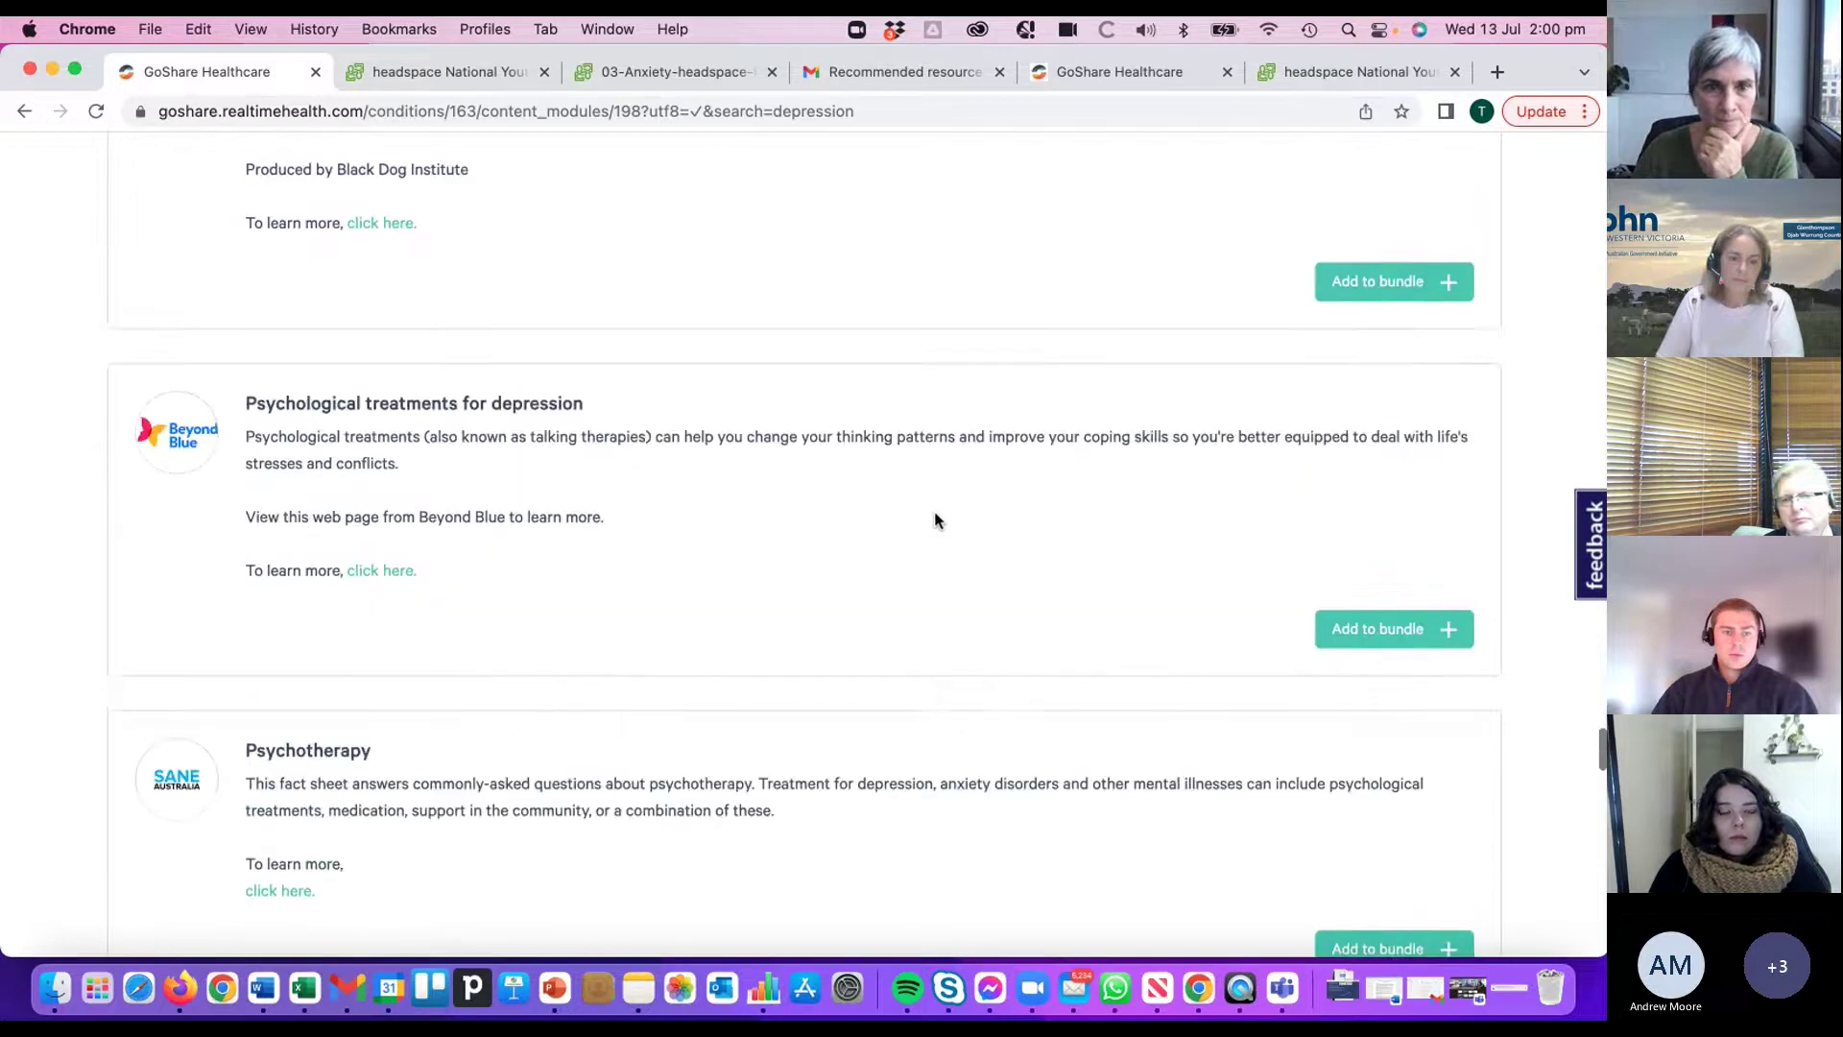
pyautogui.scroll(-12, 937, 520)
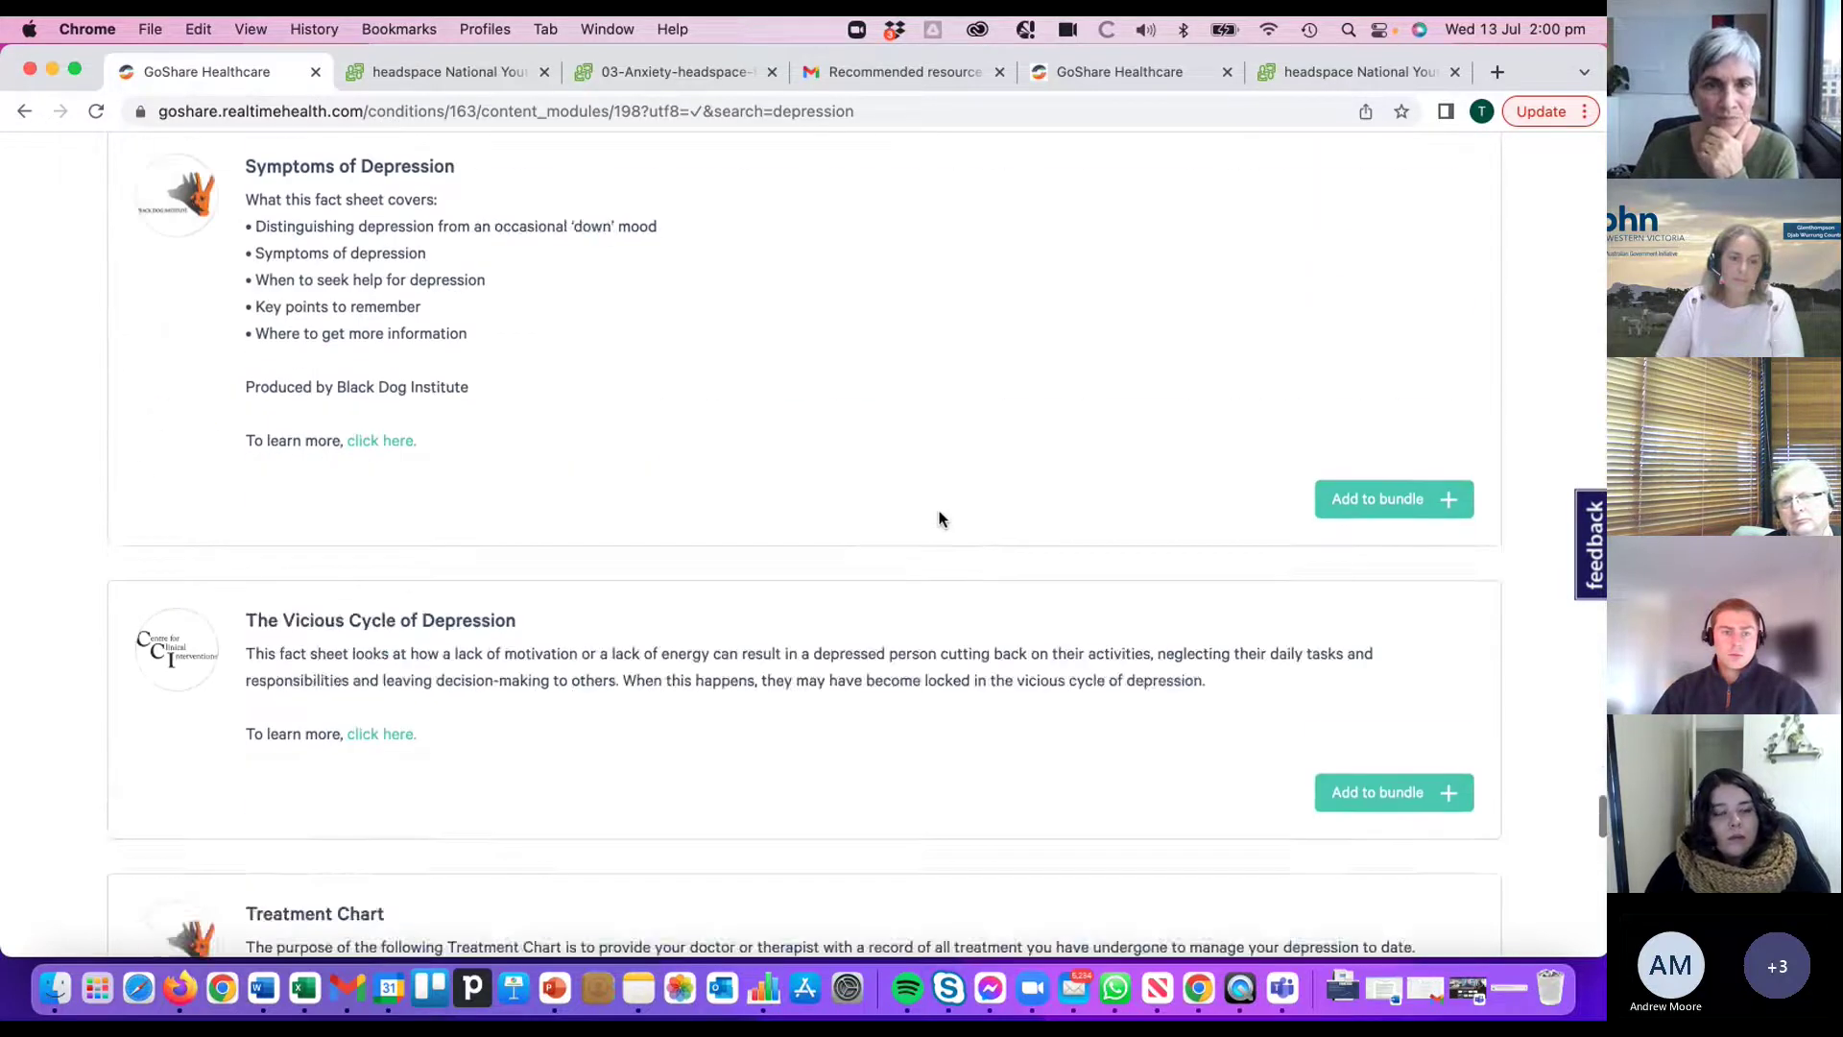
pyautogui.scroll(-8, 936, 519)
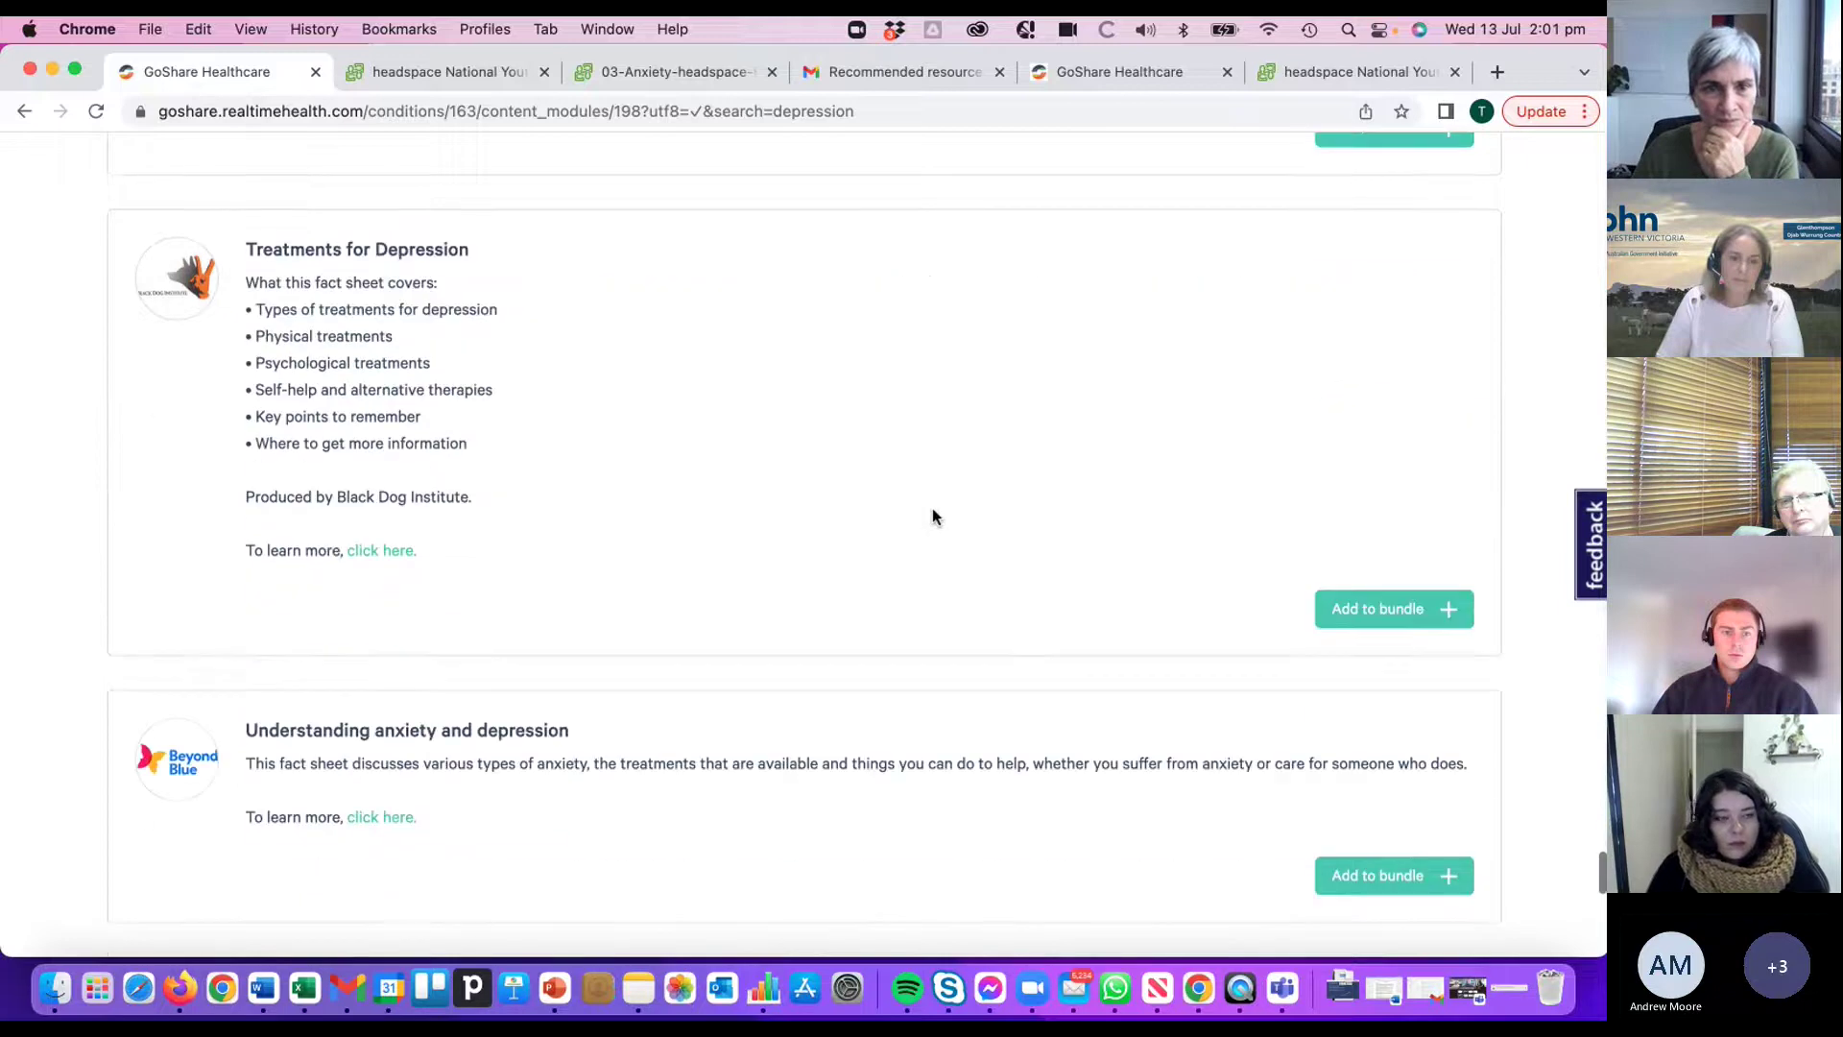
pyautogui.scroll(-1, 802, 523)
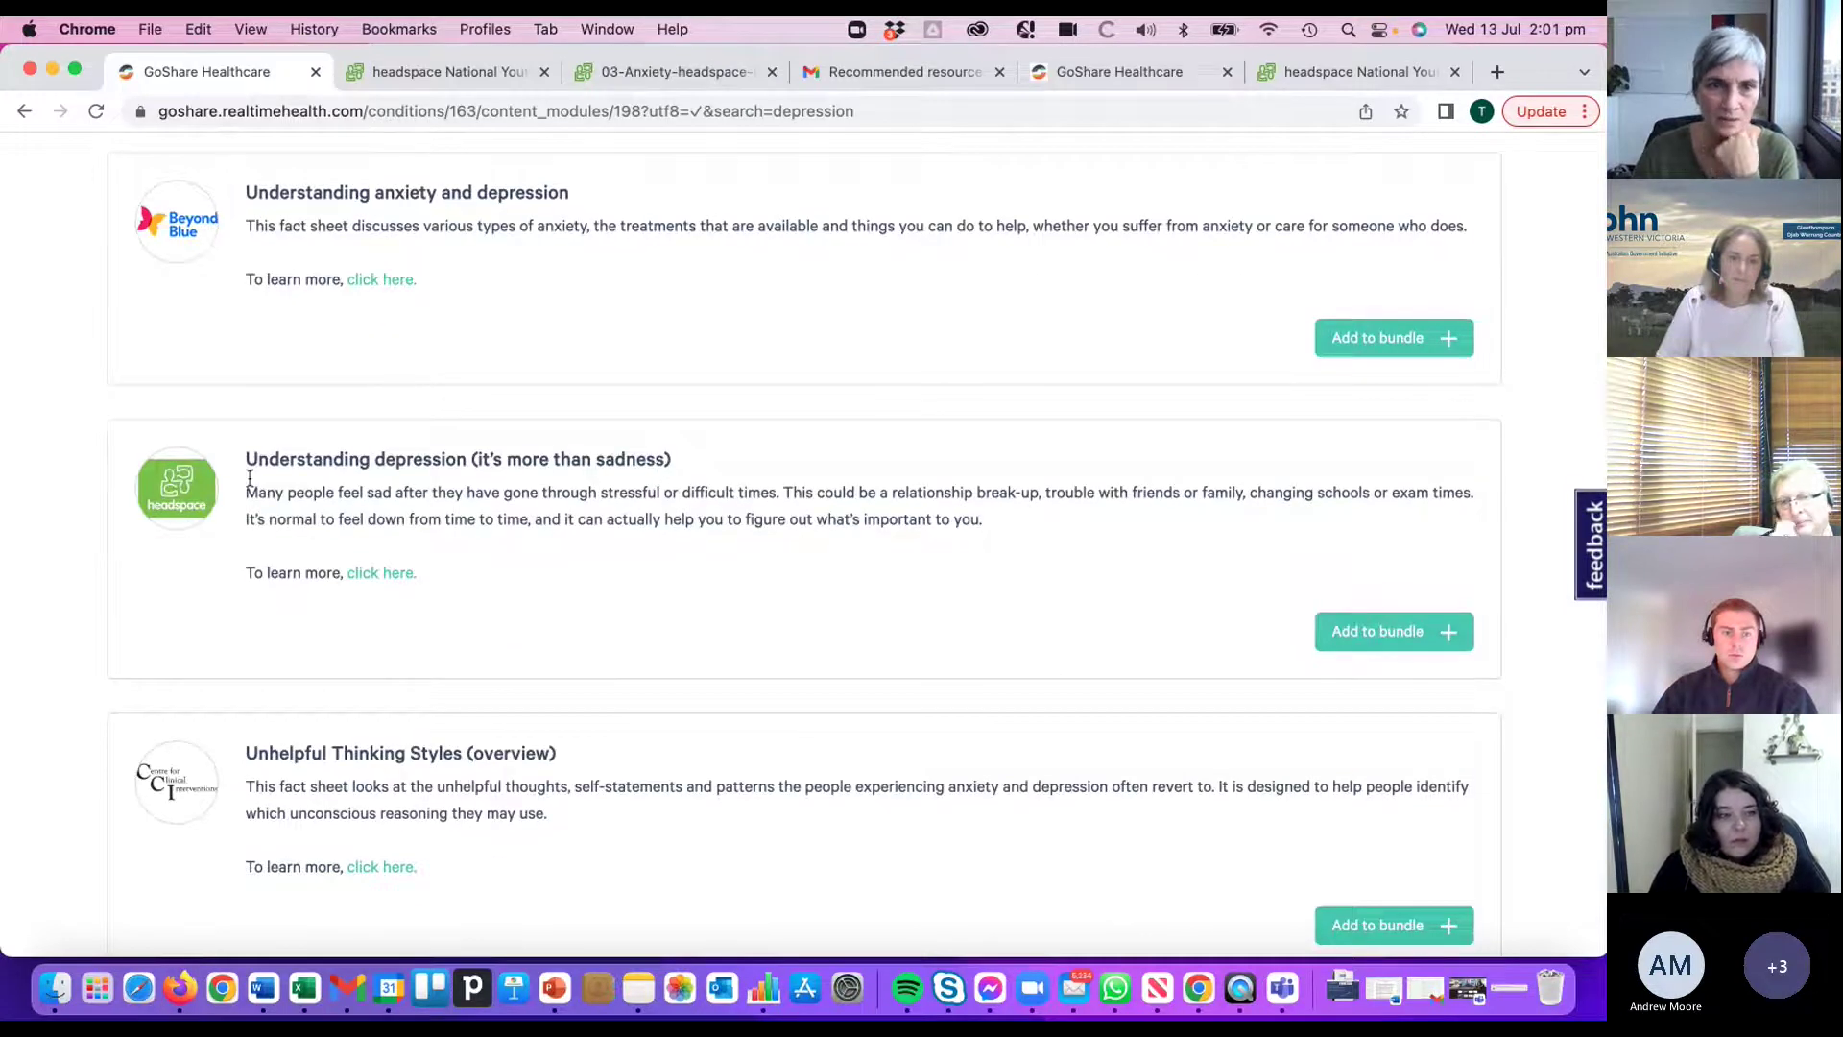
pyautogui.click(1376, 636)
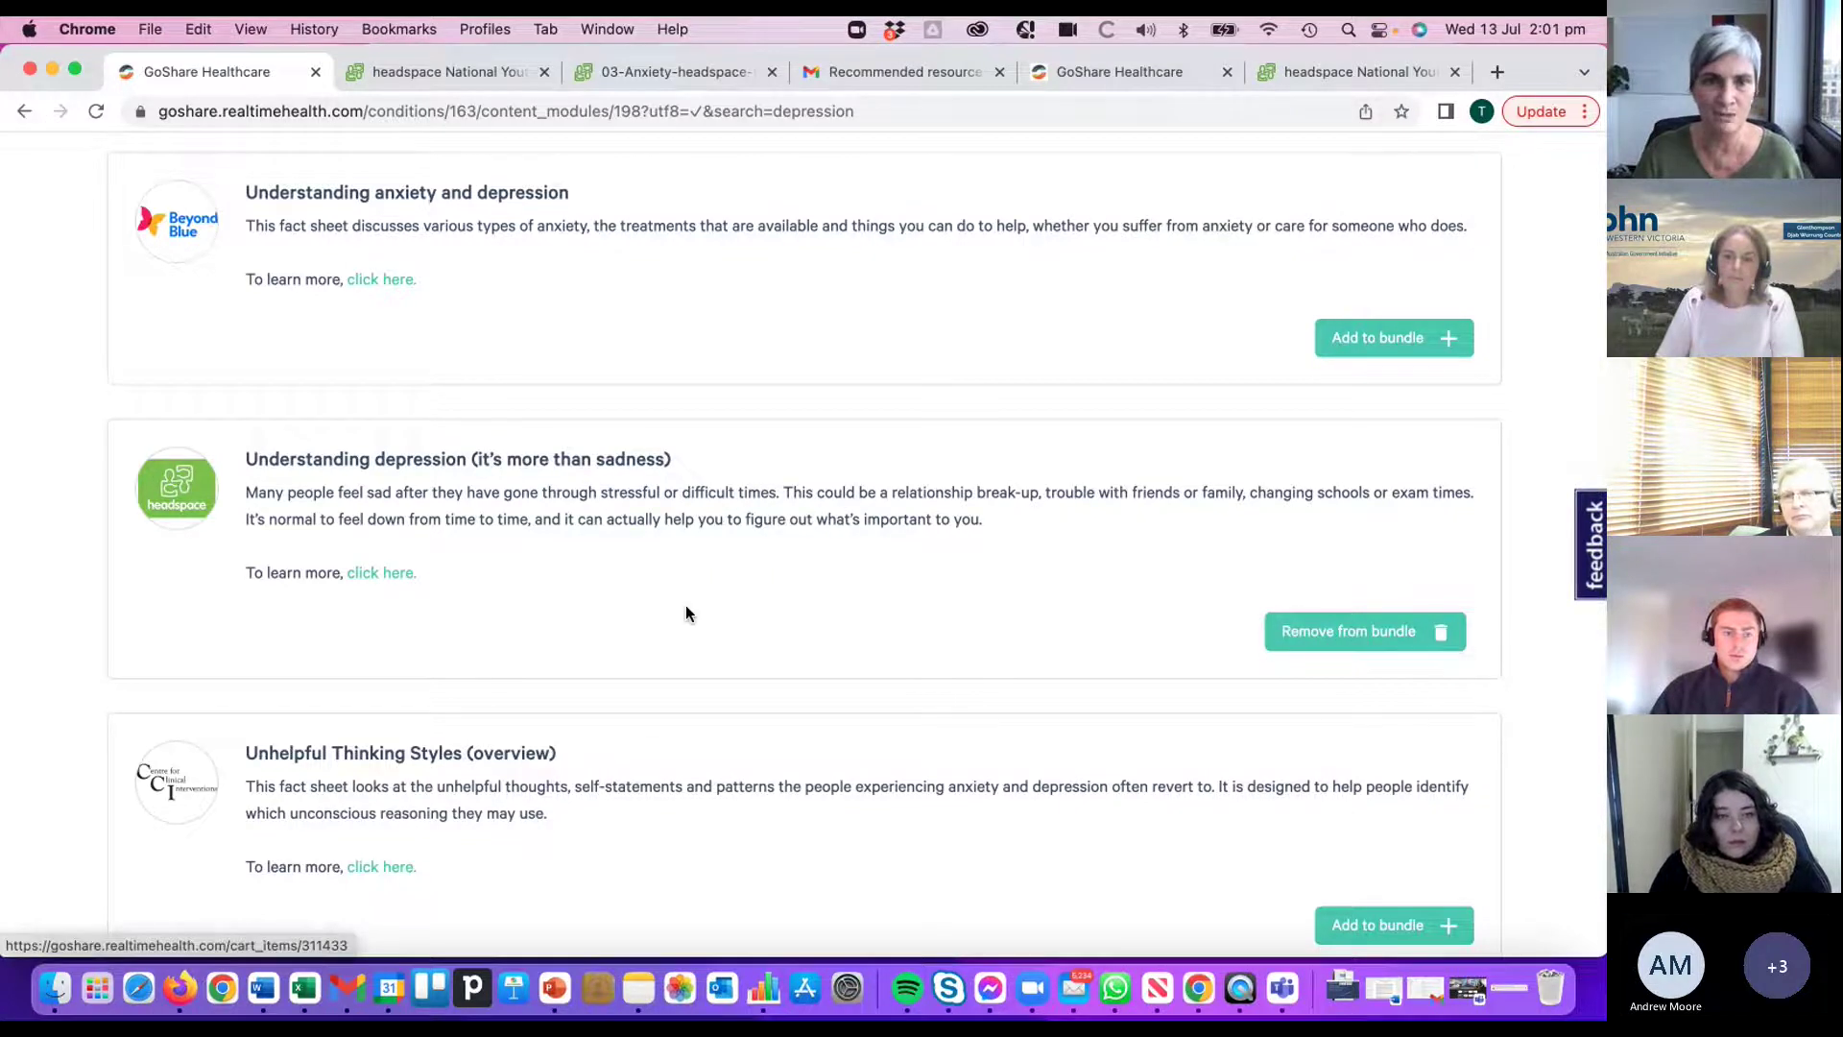
# - Open the headspace understanding depression fact-sheet PDF in a new tab, then return to GoShare's results
pyautogui.click(386, 574)
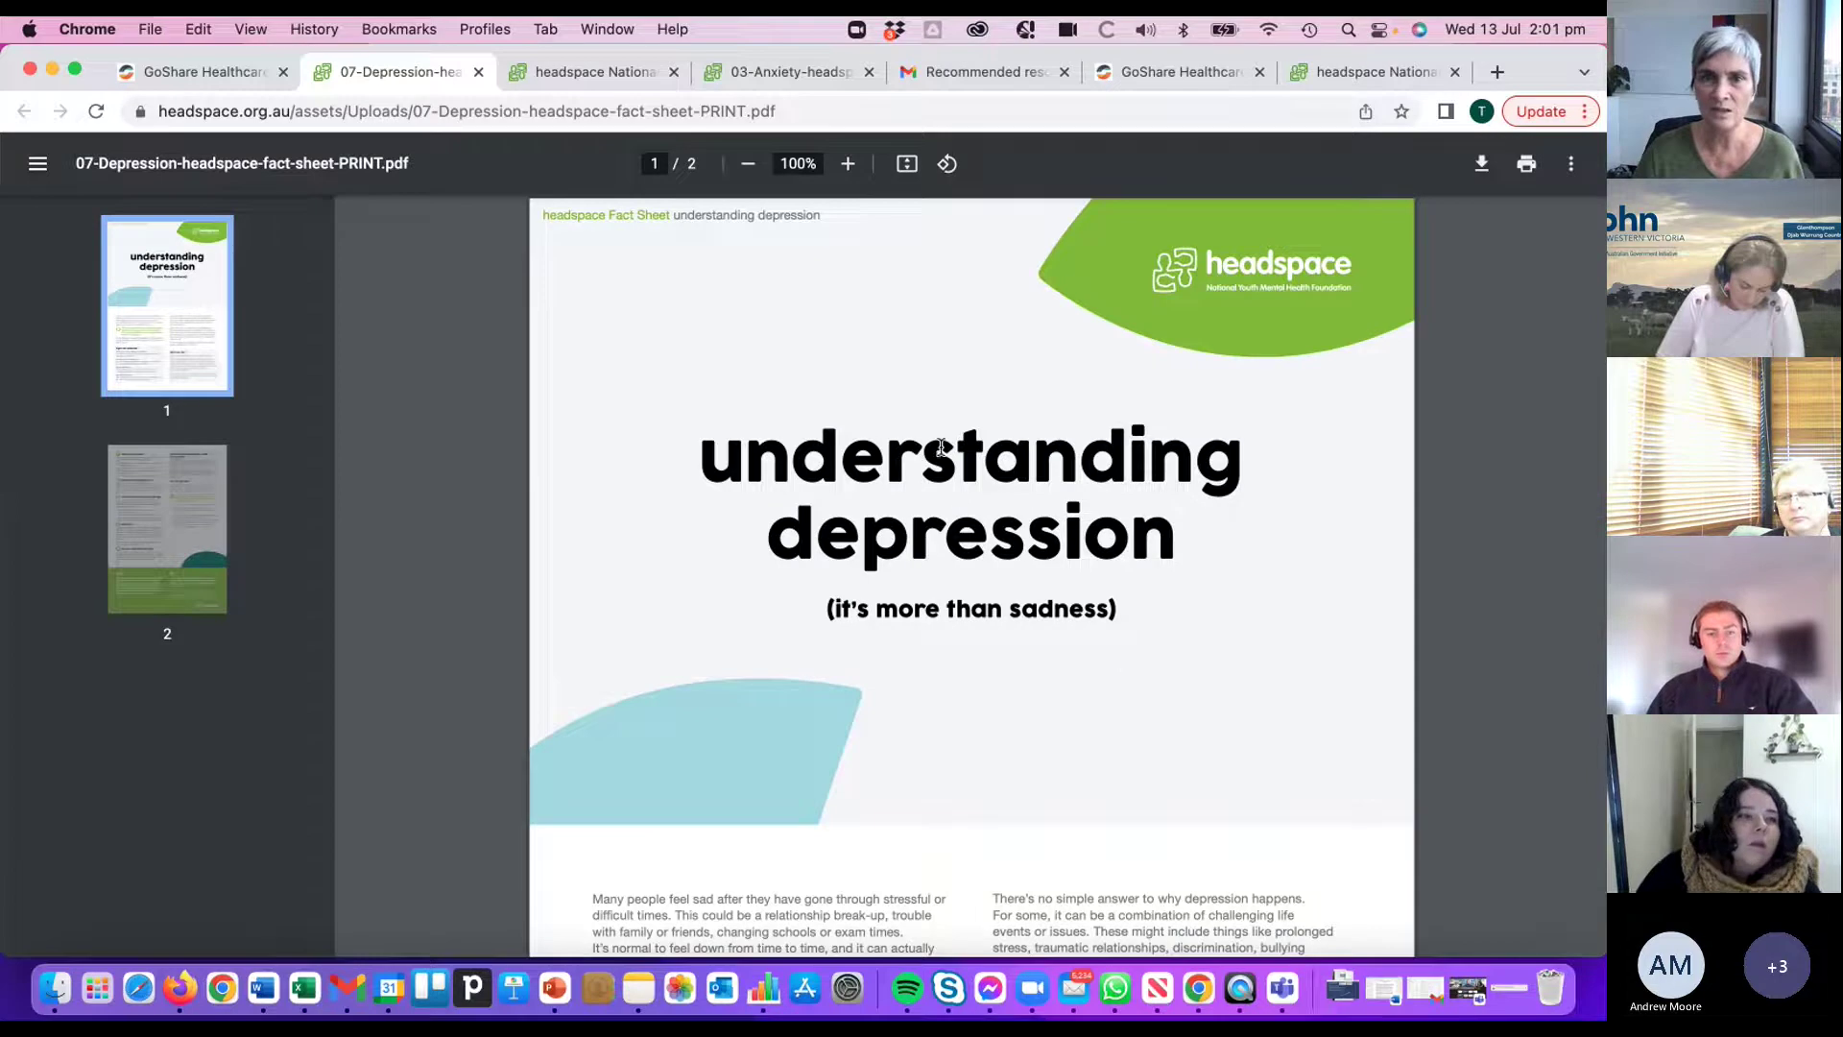
pyautogui.click(207, 74)
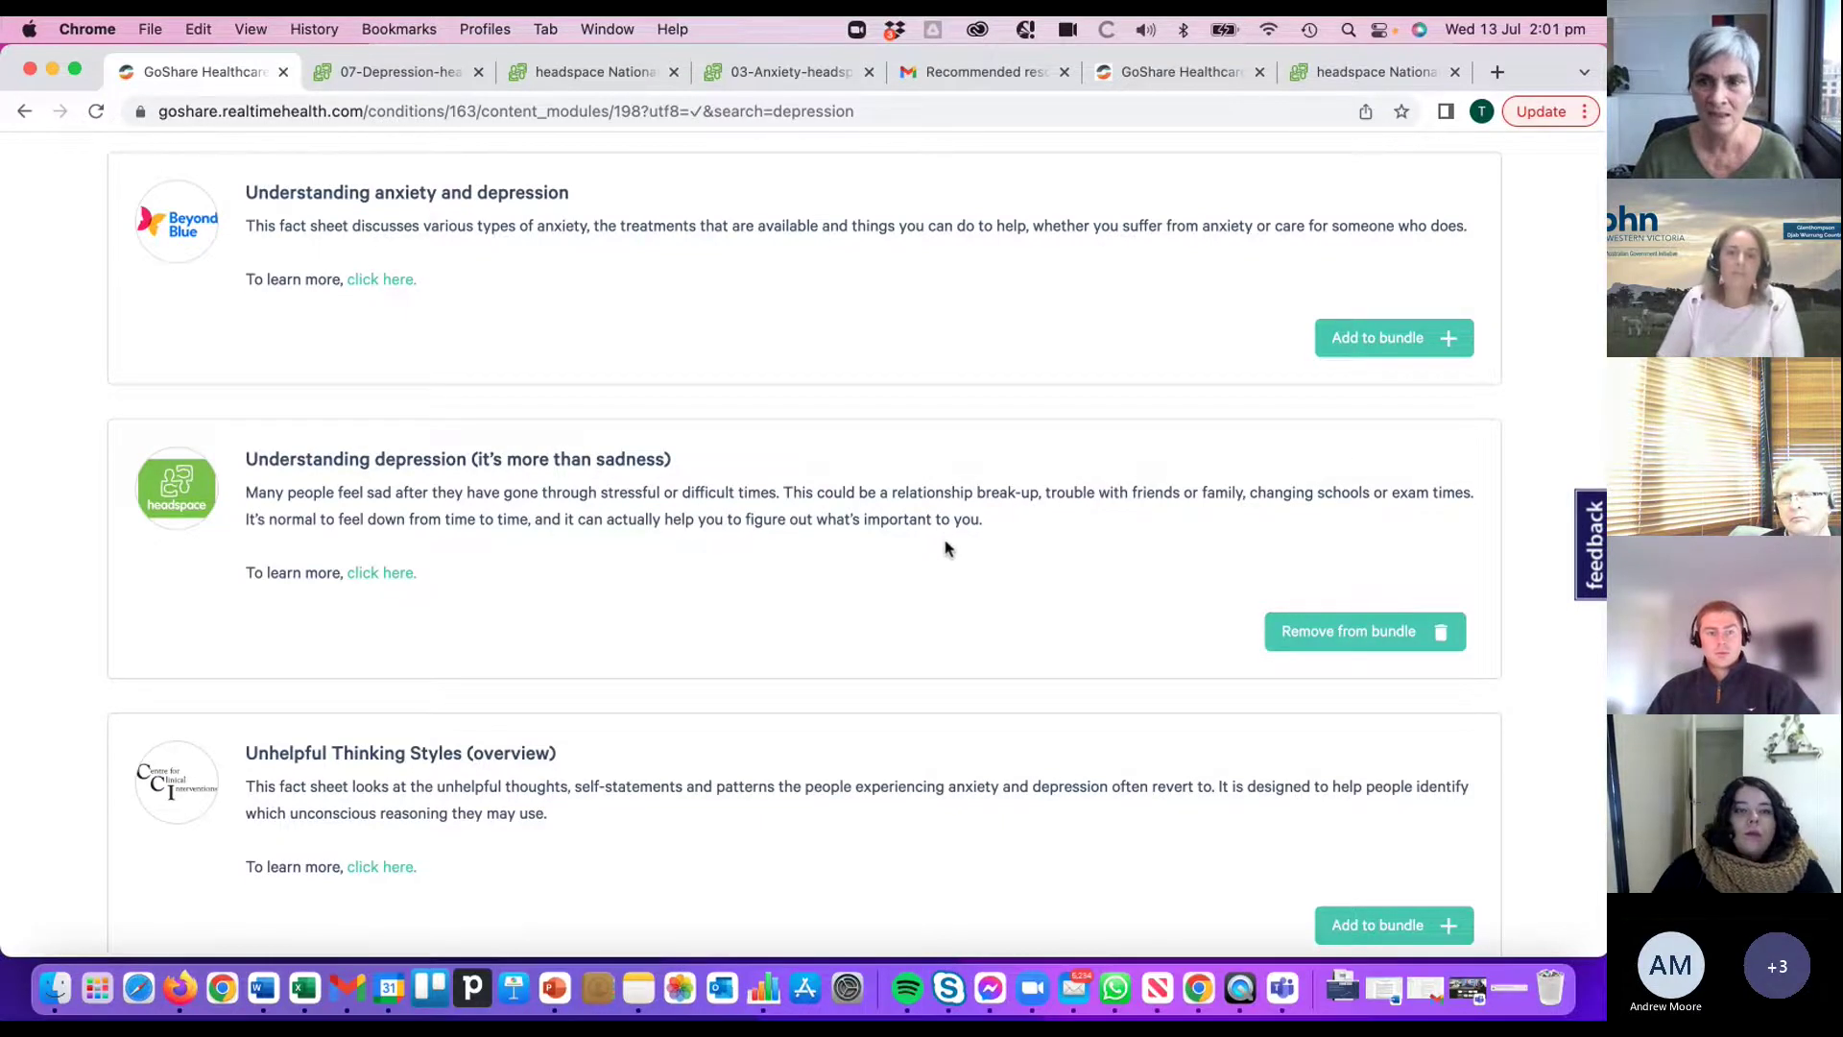
# - Delete the word 'depression' from the info sheet search box
pyautogui.scroll(10, 945, 538)
pyautogui.scroll(15, 945, 549)
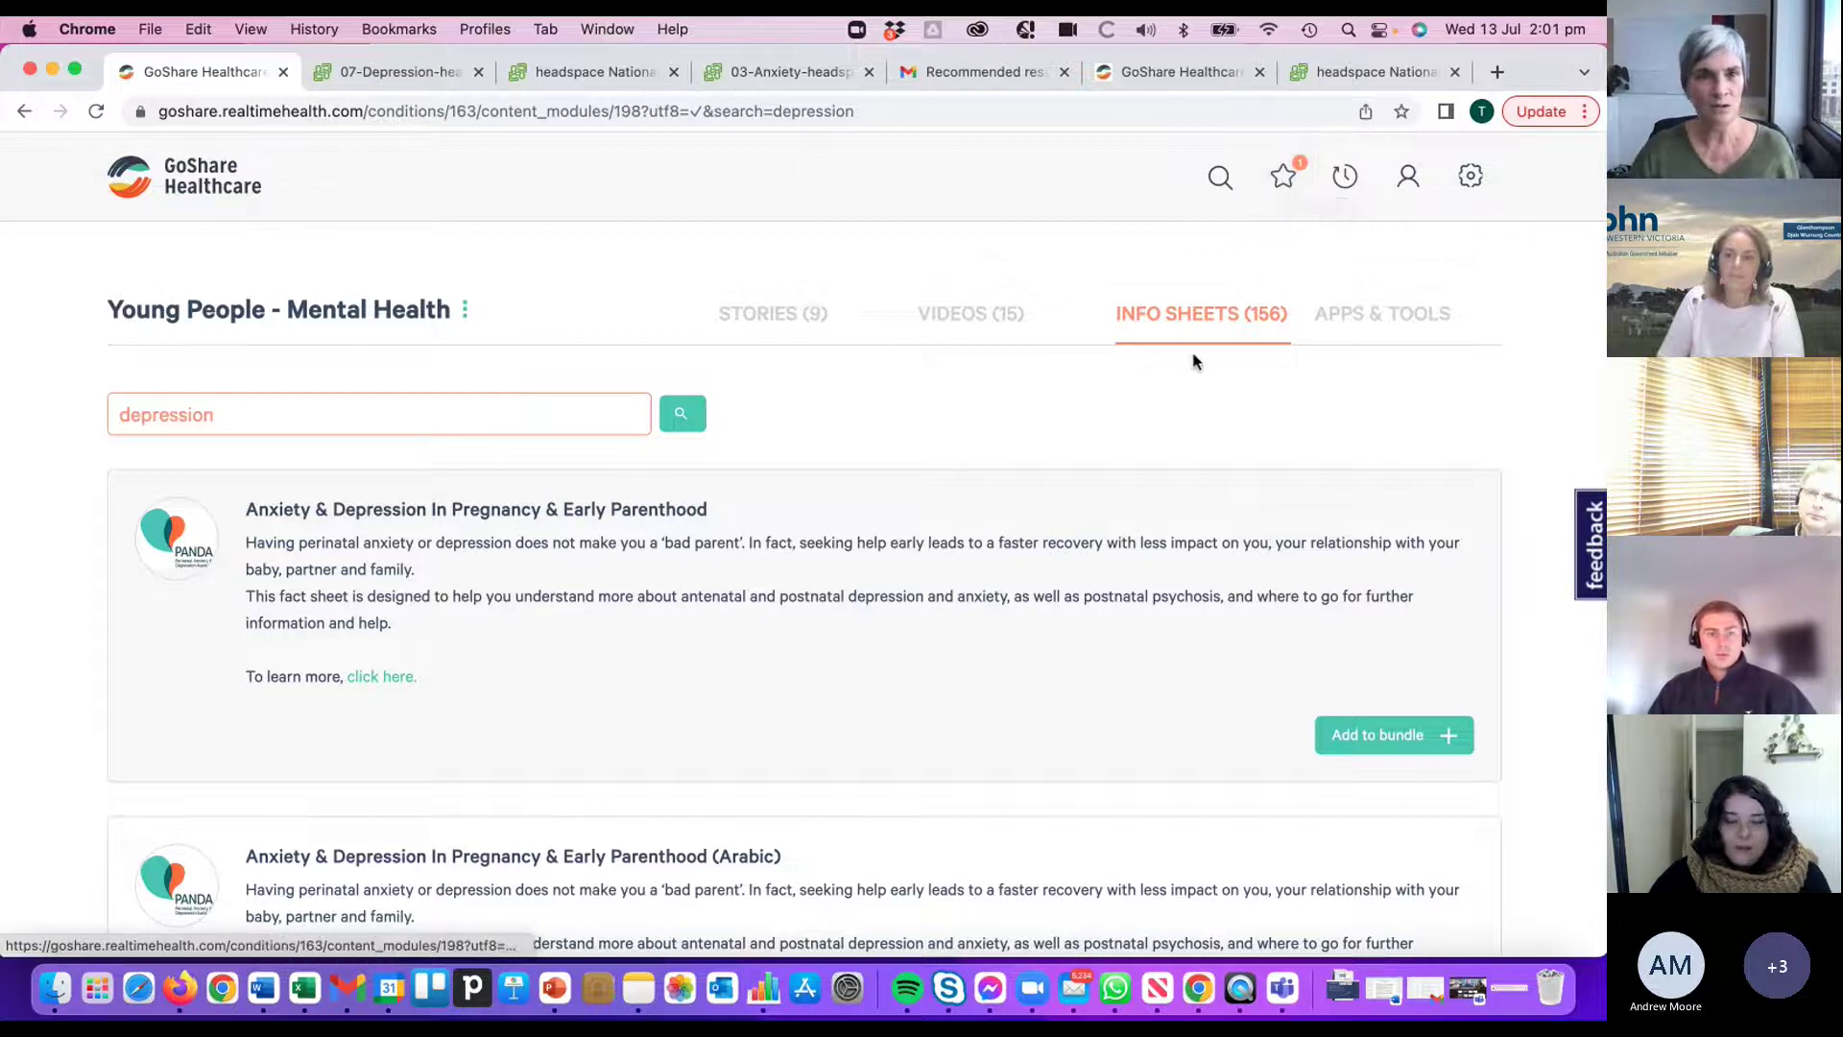
pyautogui.moveTo(268, 417); pyautogui.dragTo(115, 414)
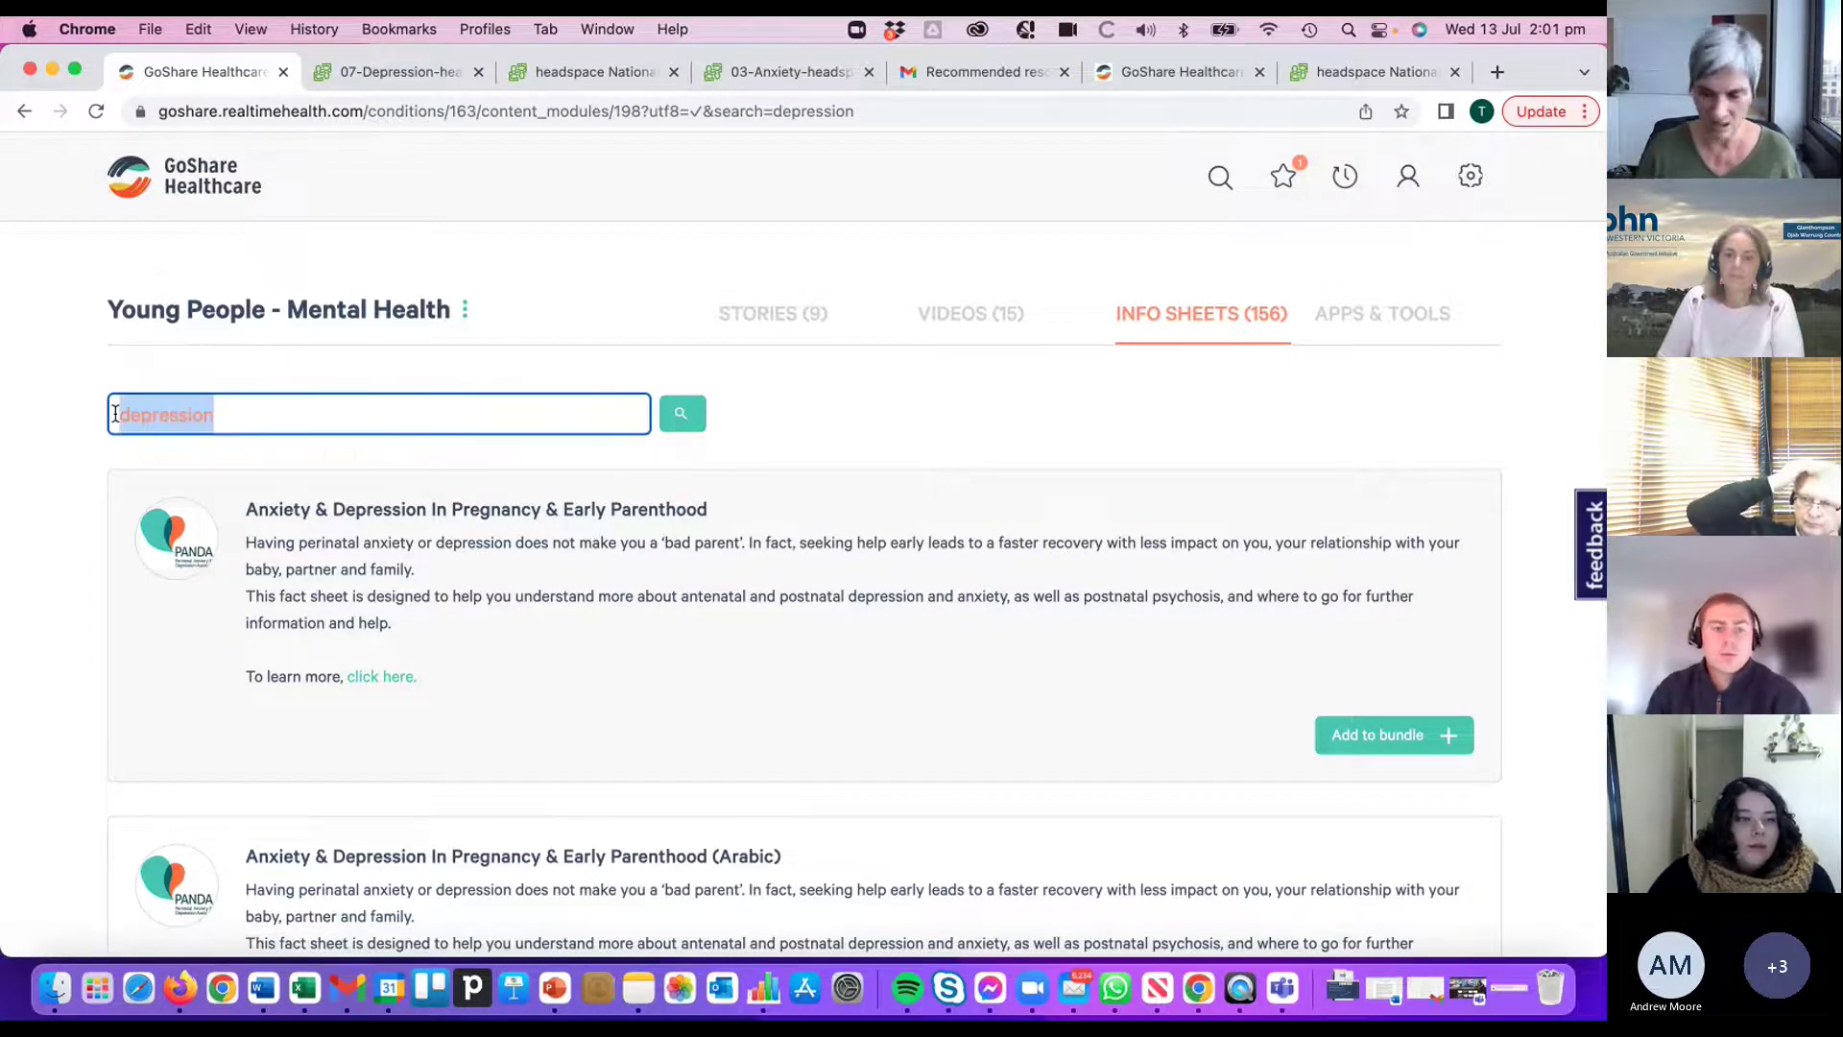
pyautogui.press('BackSpace')
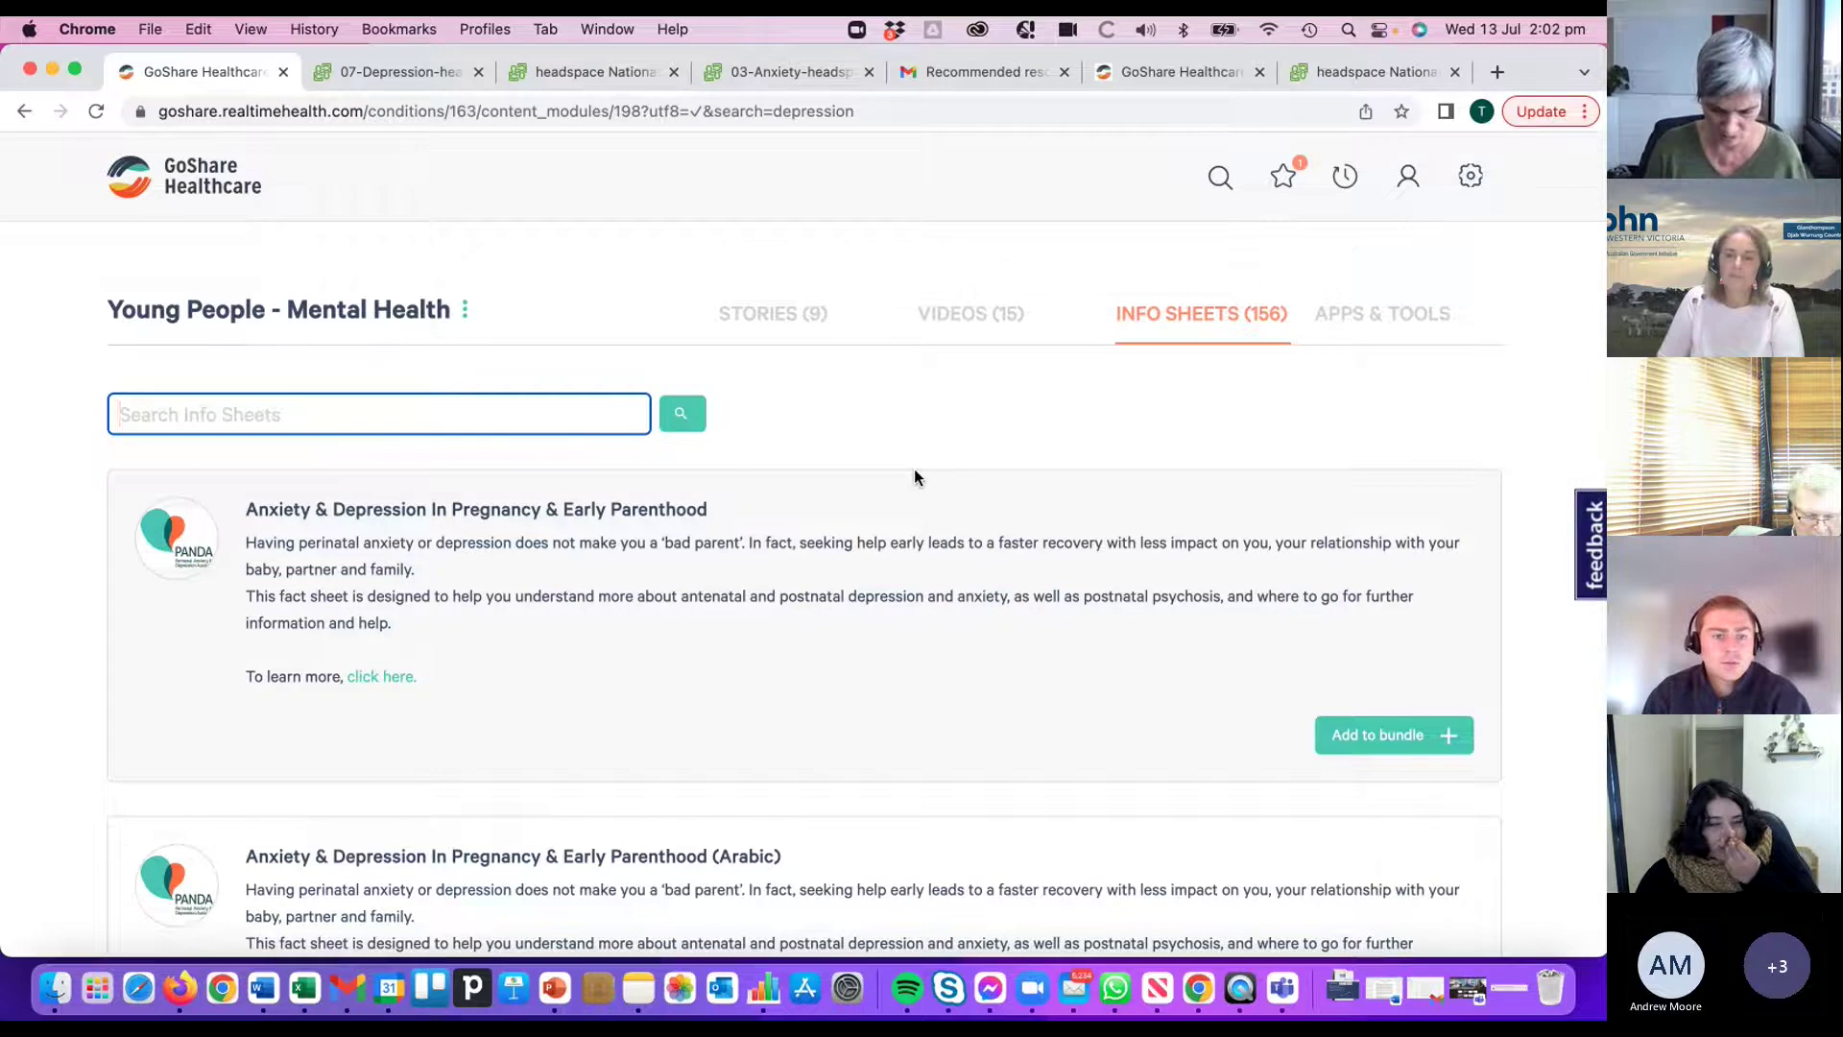
# - Search info sheets for 'doctor', add the 'Getting help from a general practitioner (GP)' sheet, then show Apps & Tools
pyautogui.write('doctor')
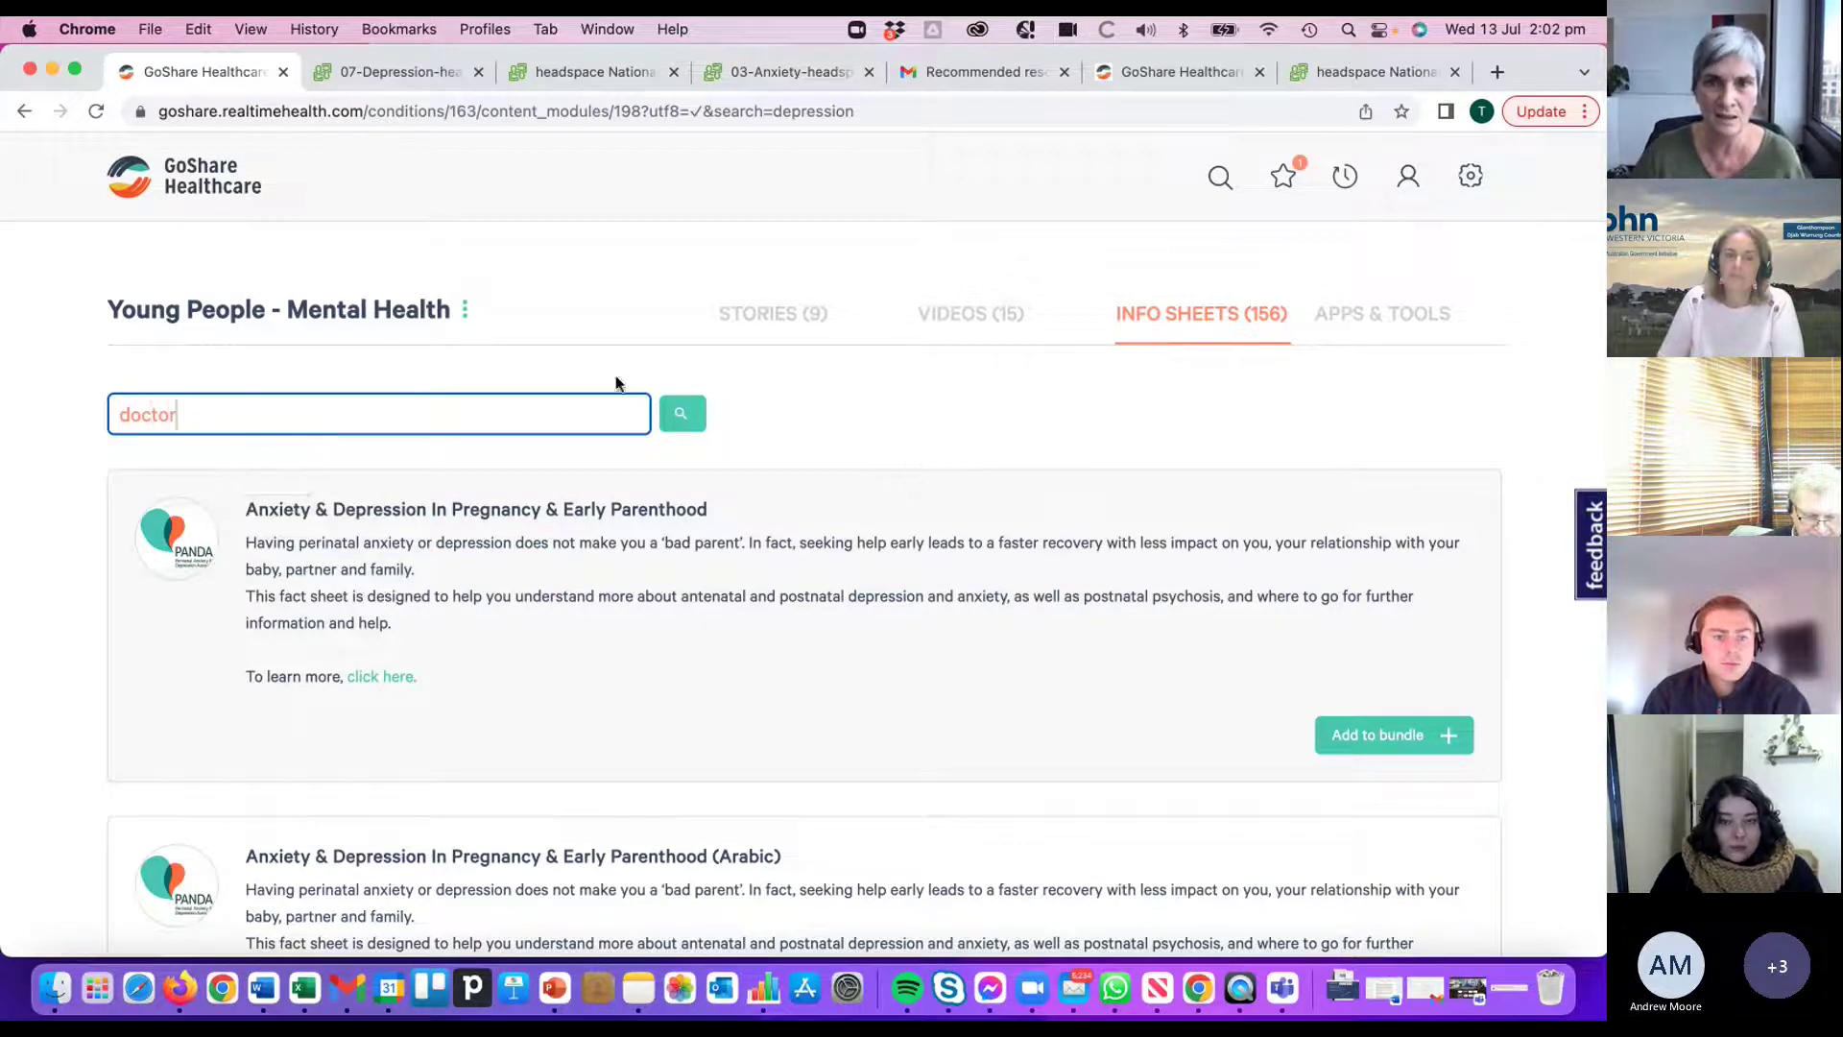
pyautogui.click(682, 413)
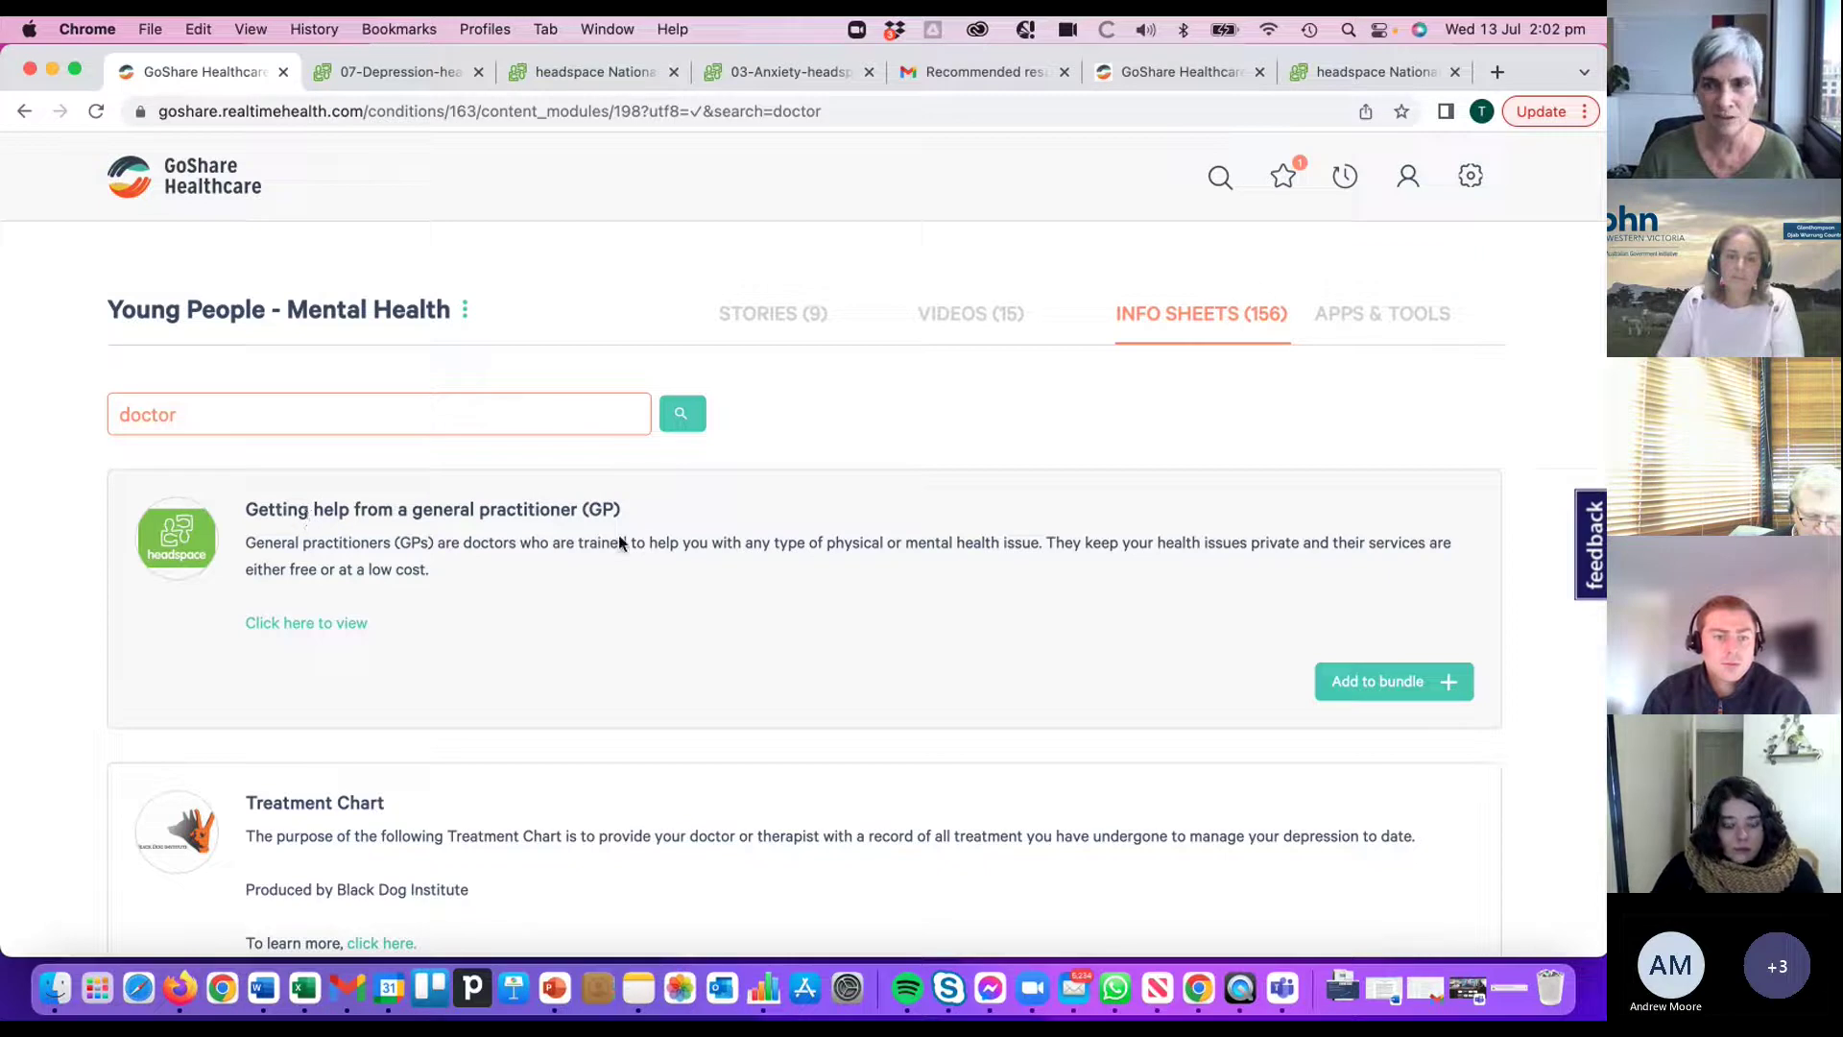
pyautogui.click(1401, 684)
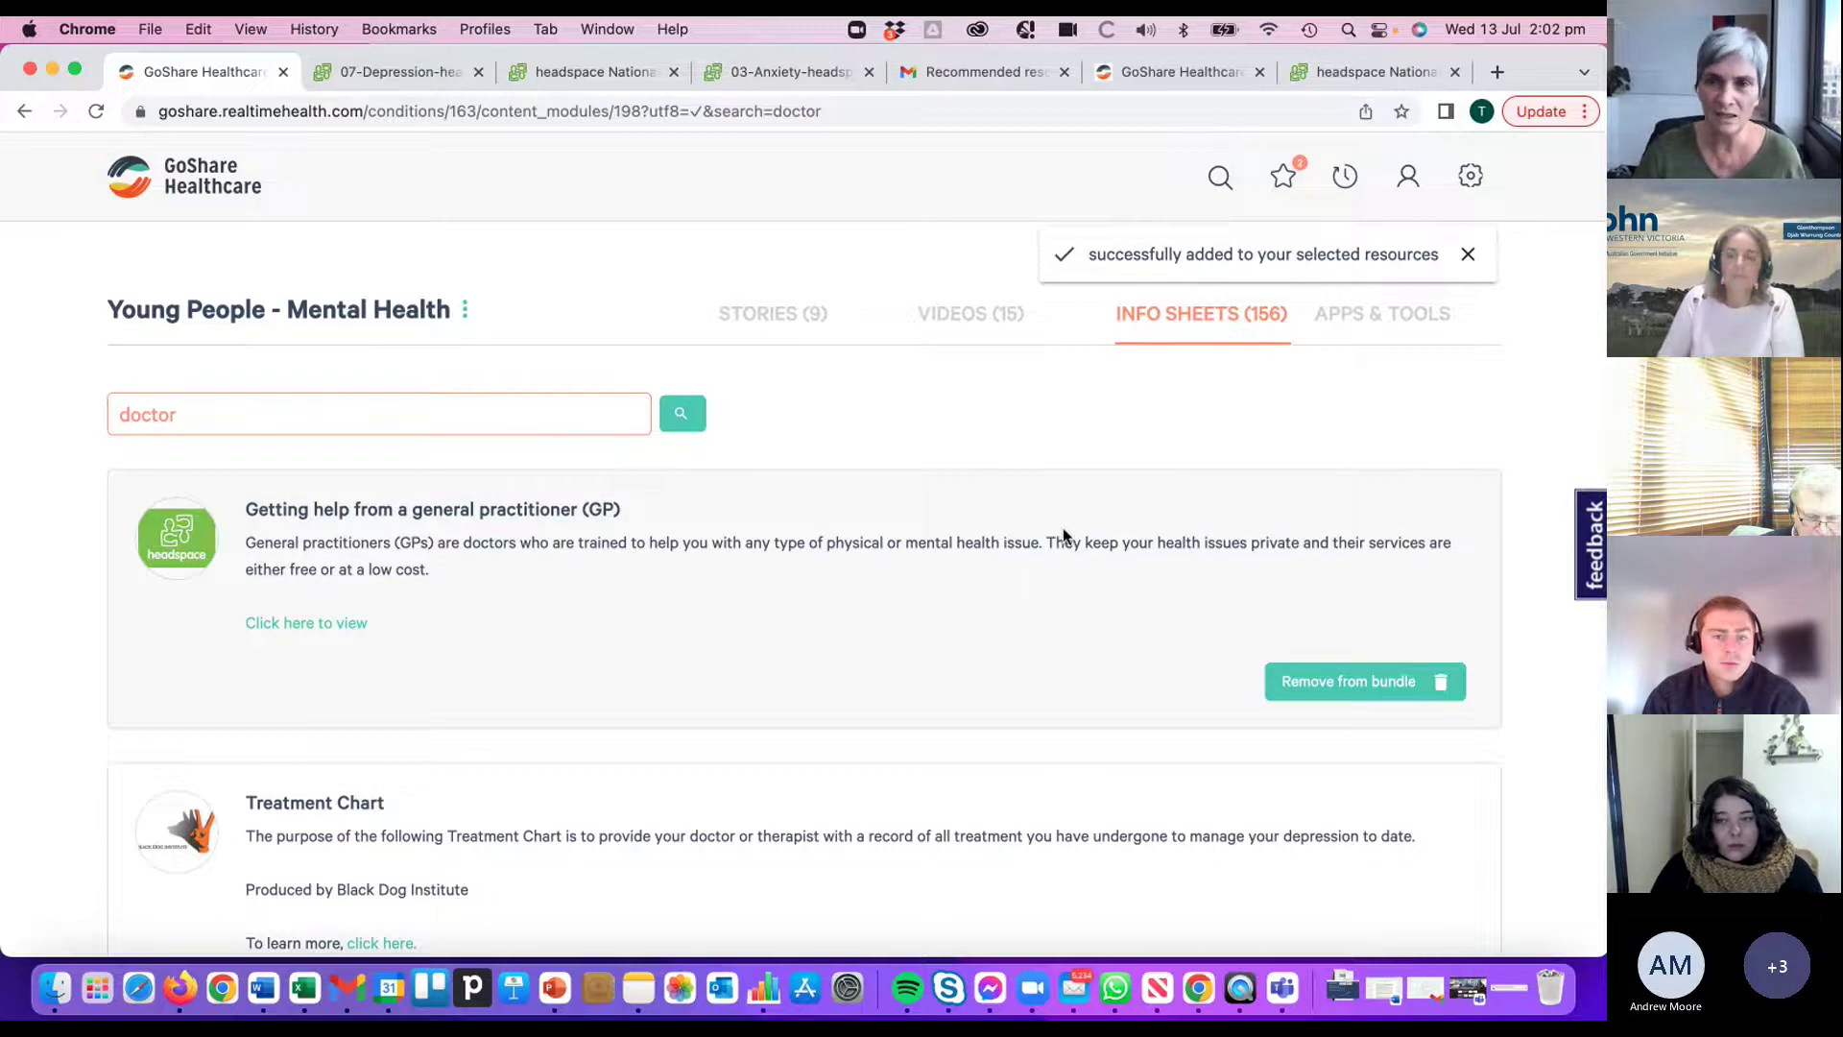
pyautogui.click(1391, 322)
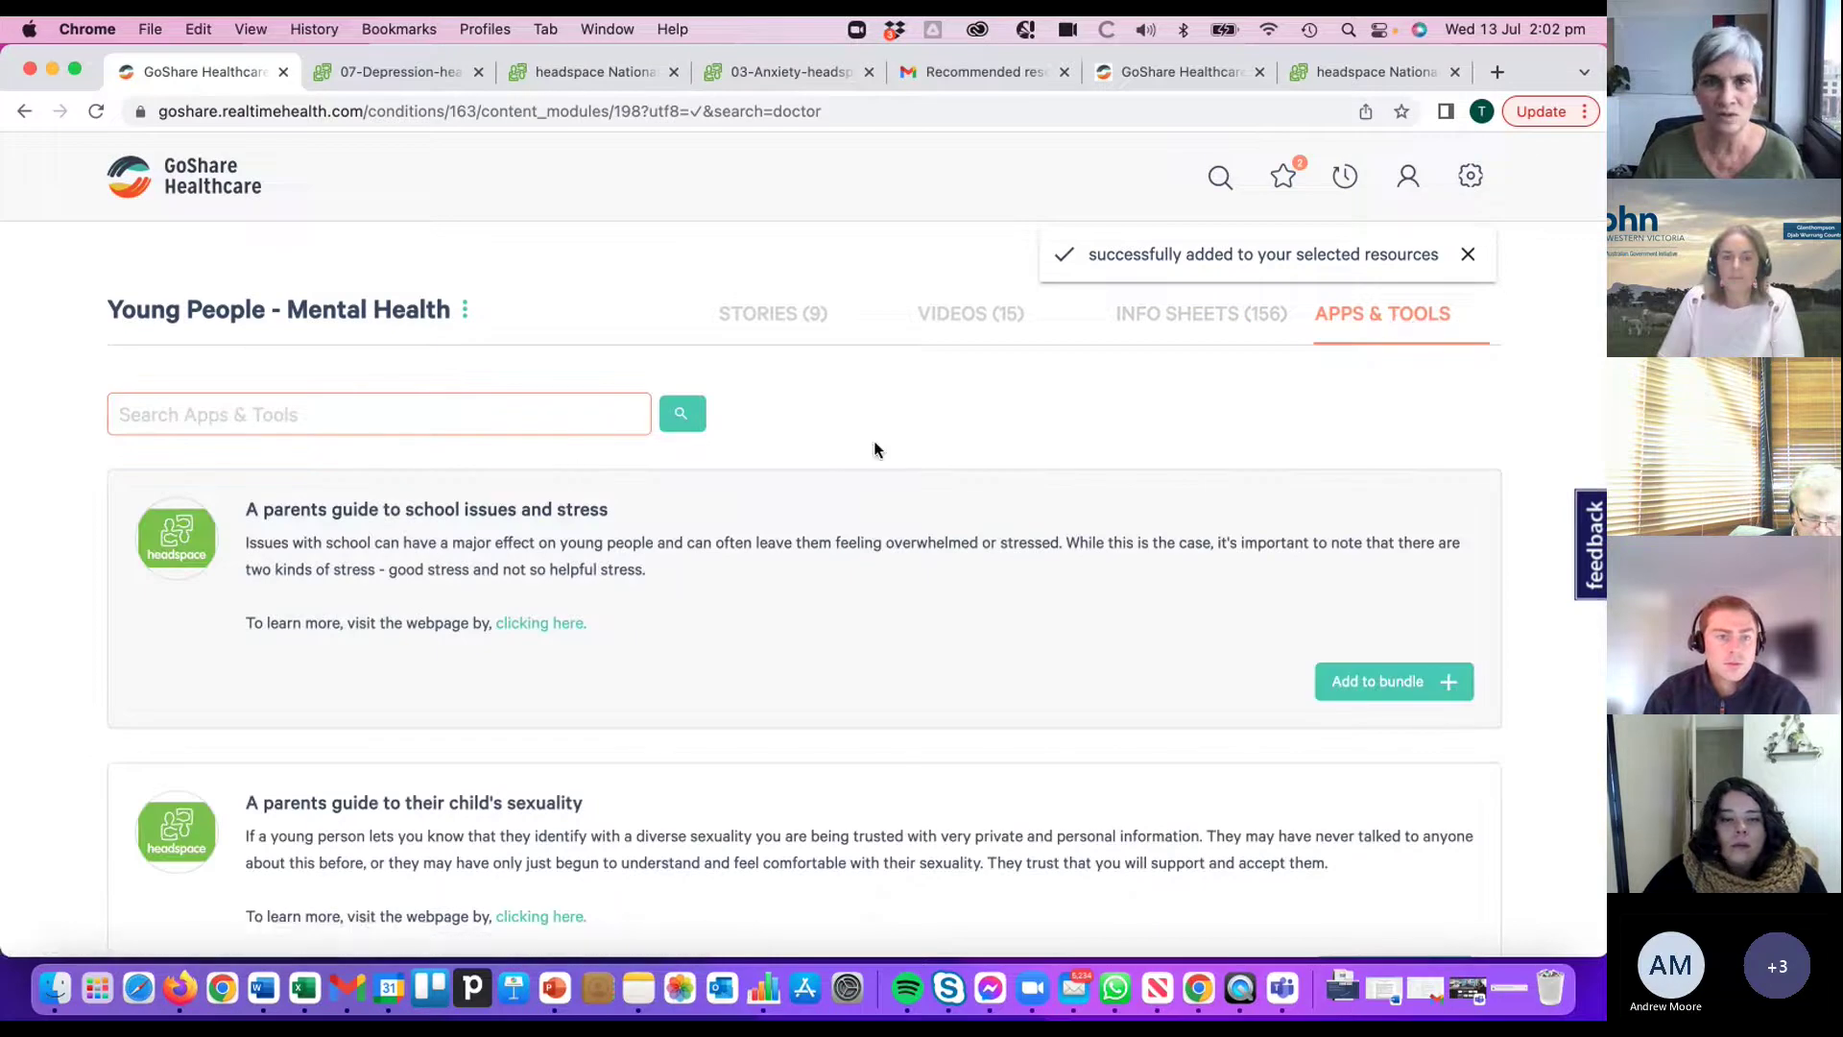
# - Search Apps & Tools for 'headspace' and add the Headspace app to the bundle
pyautogui.click(427, 411)
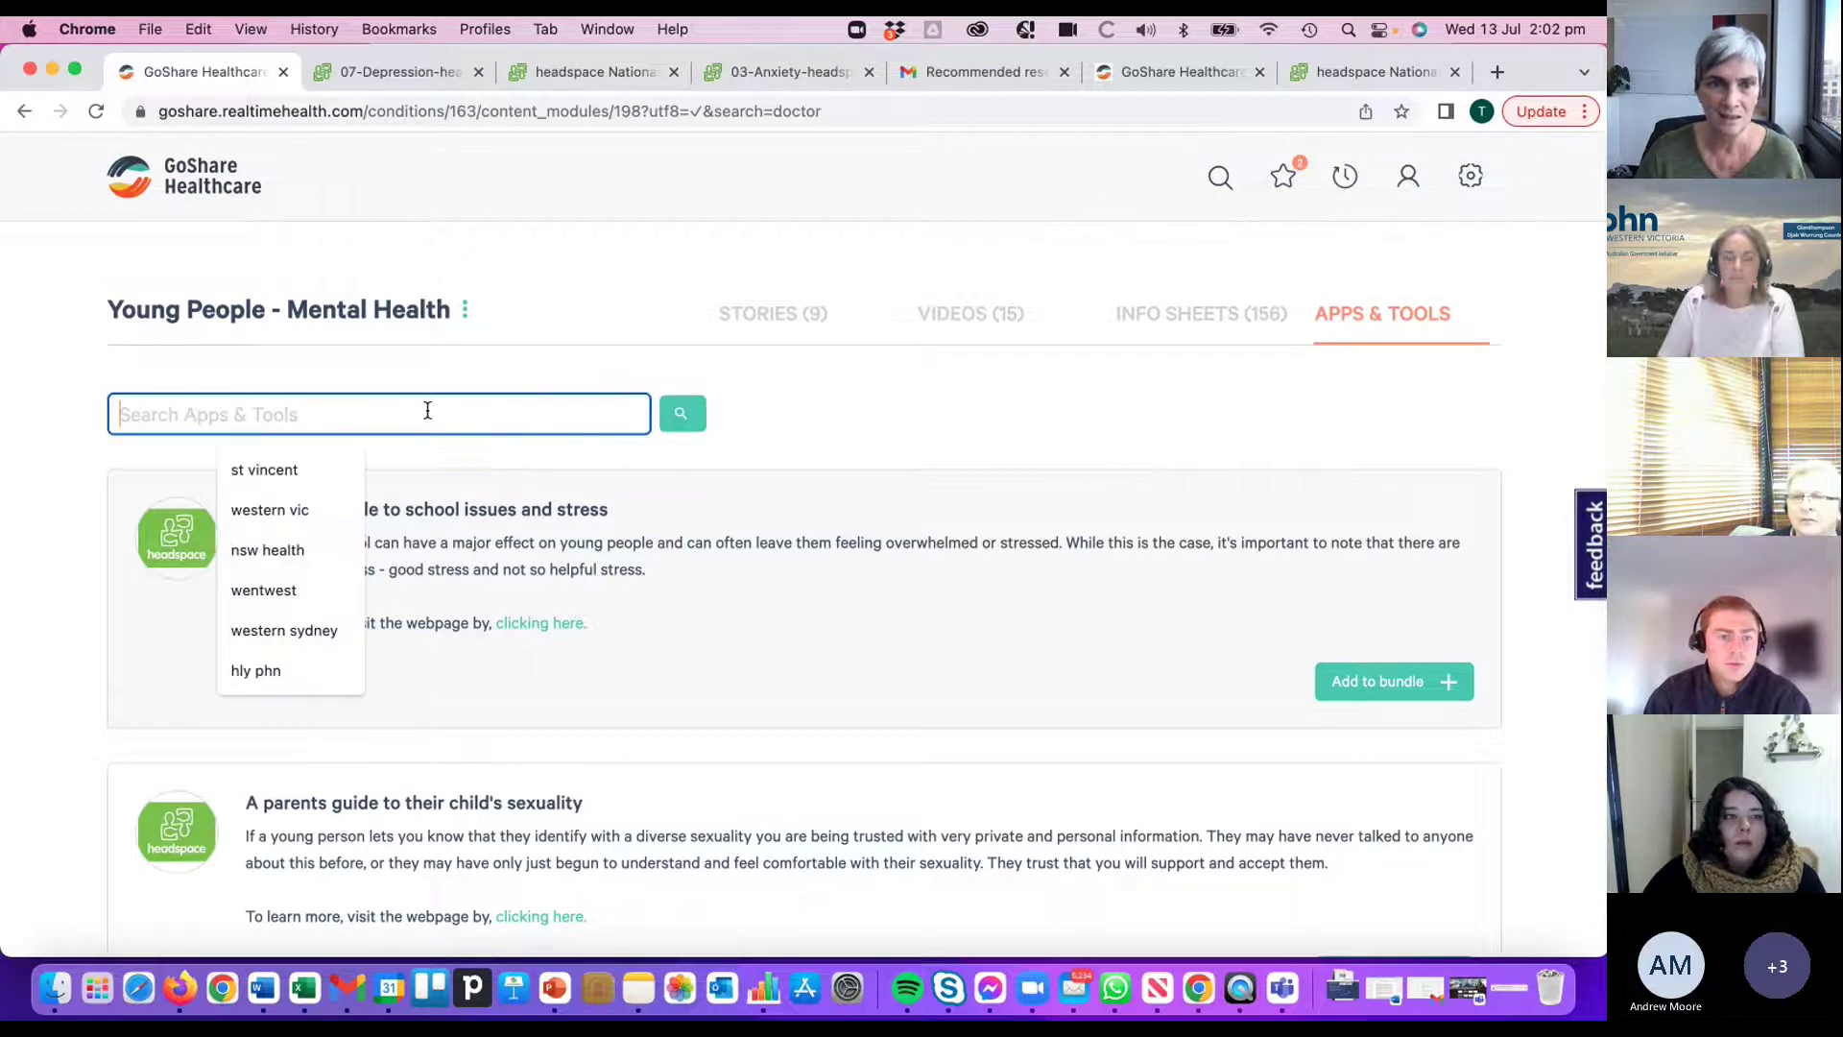
pyautogui.write('head')
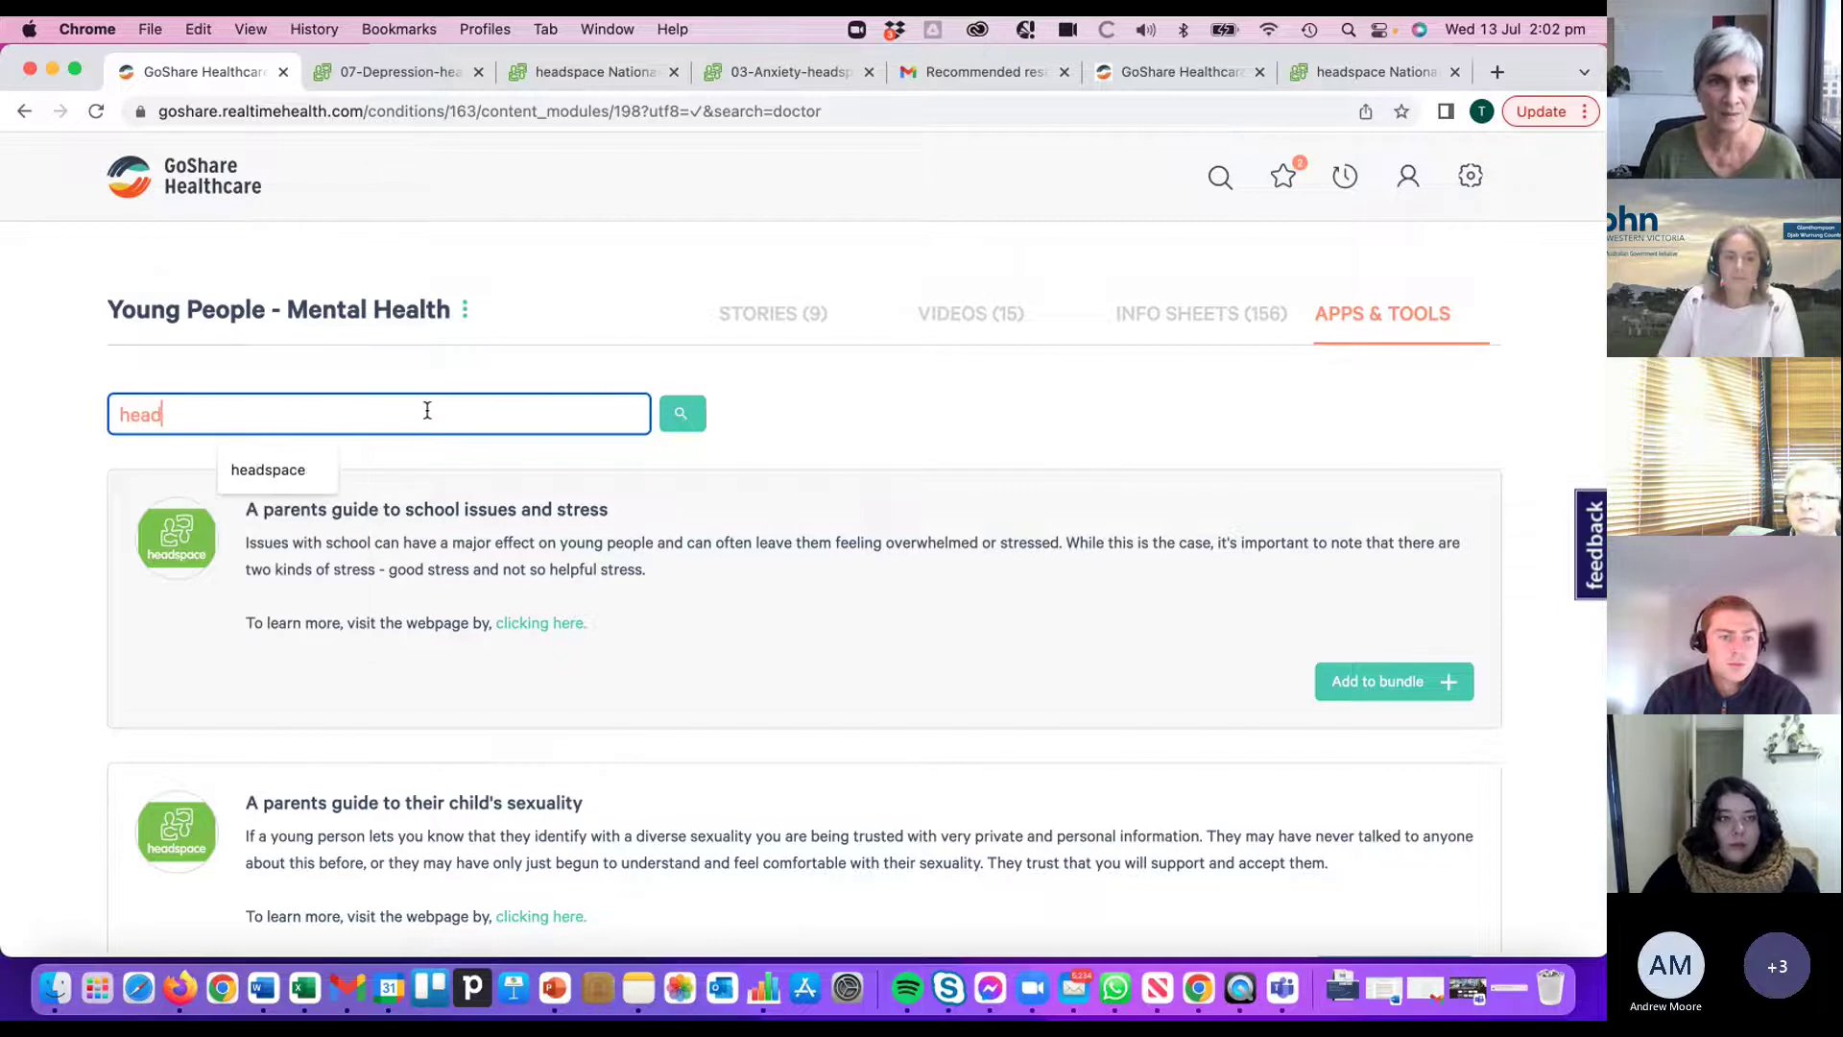
pyautogui.write('space')
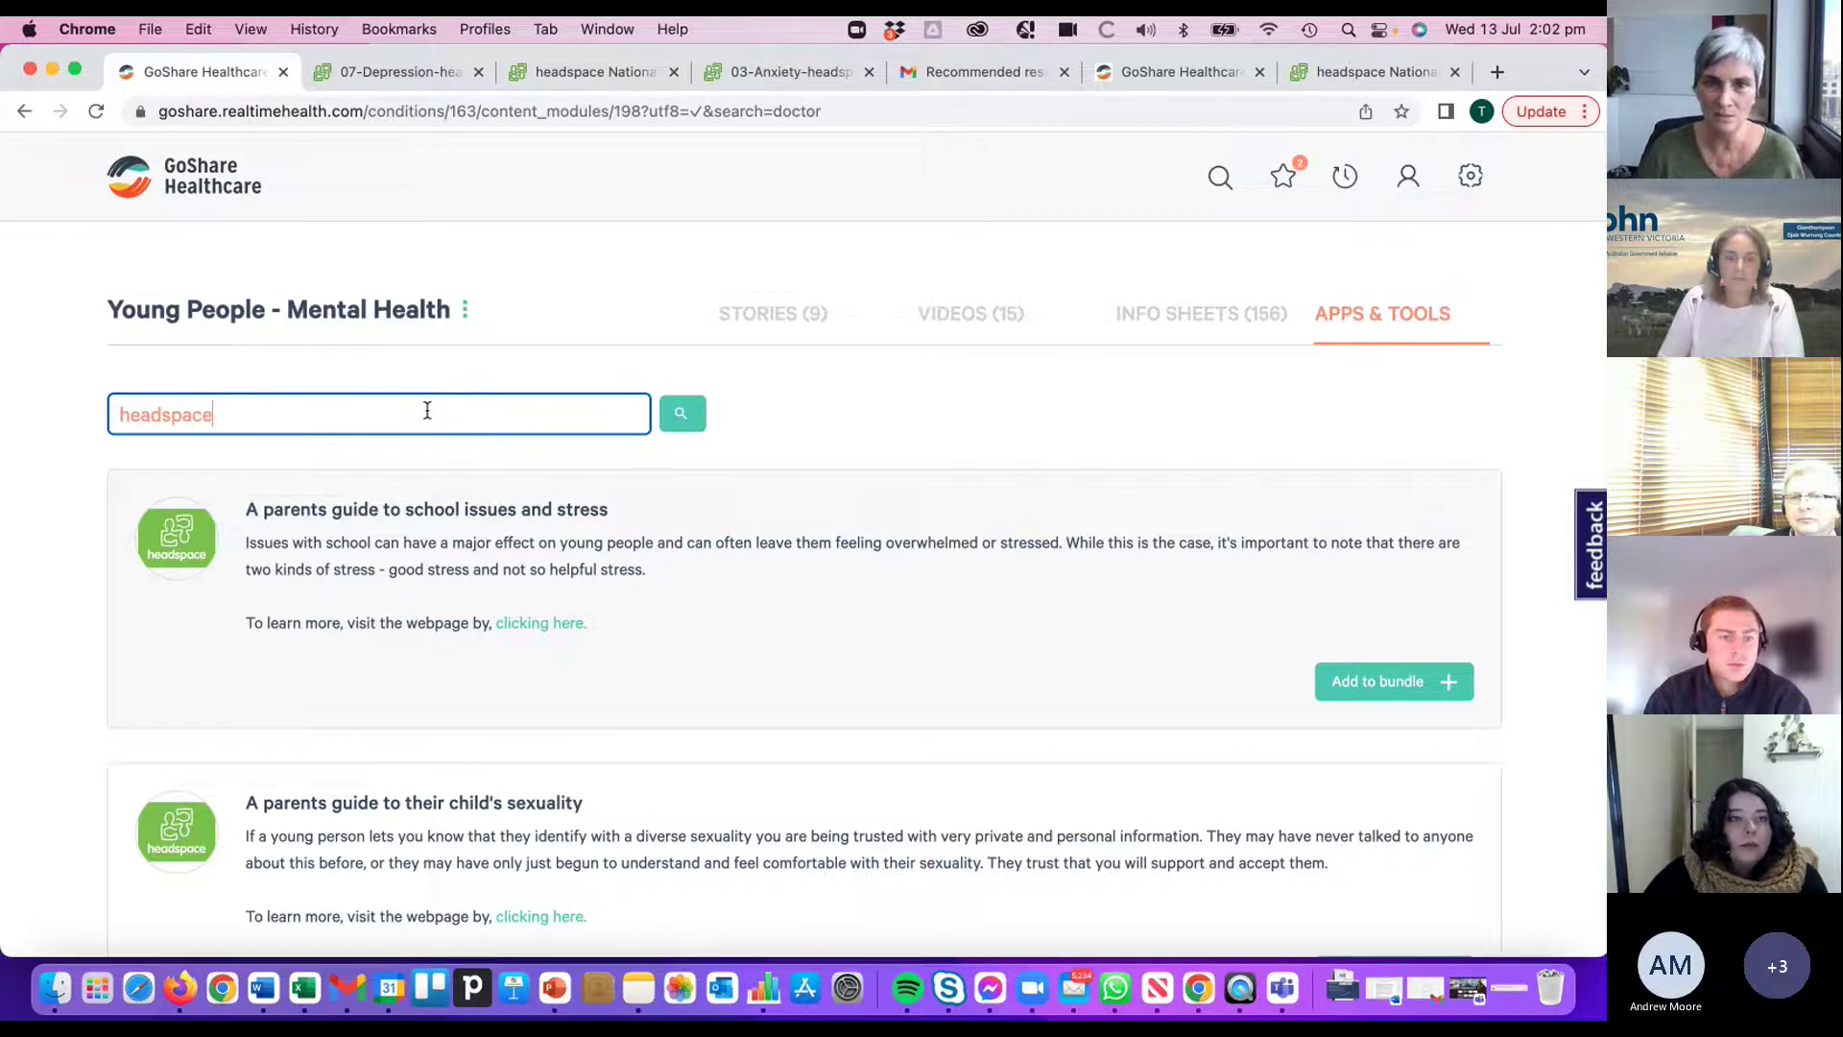
pyautogui.click(698, 424)
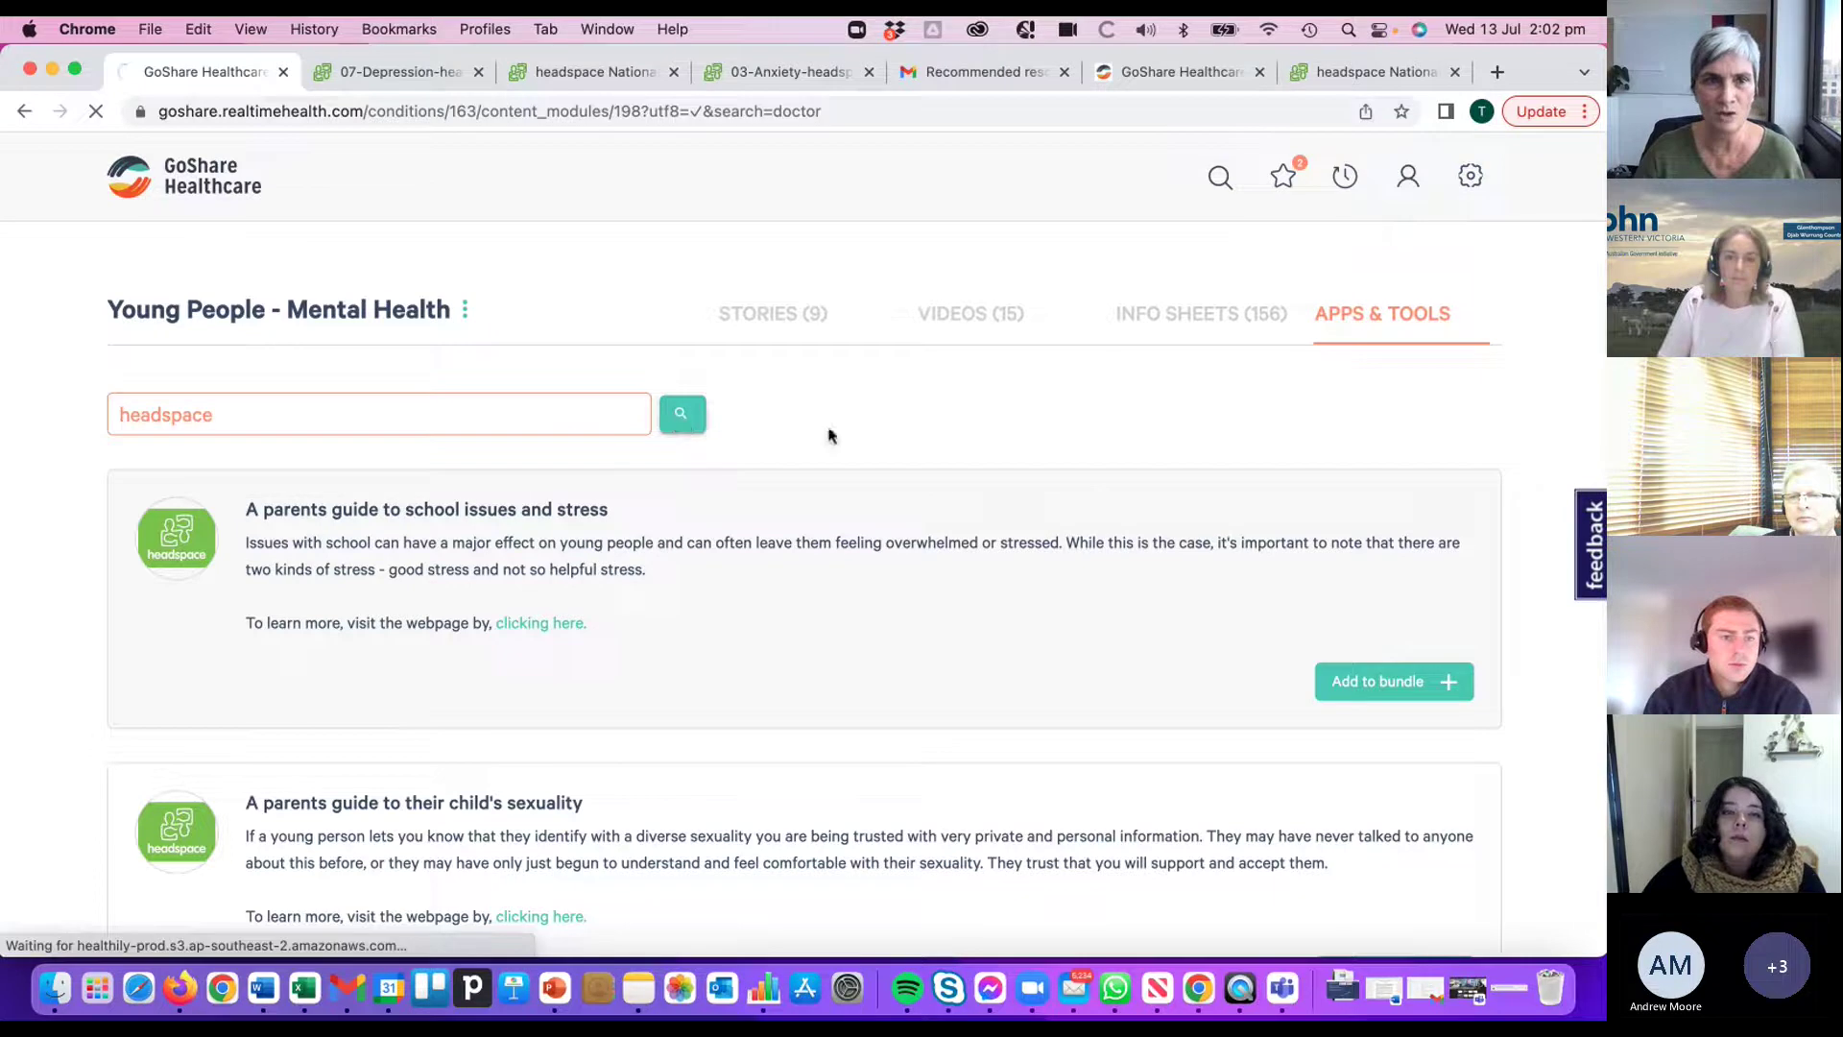
pyautogui.scroll(-5, 768, 480)
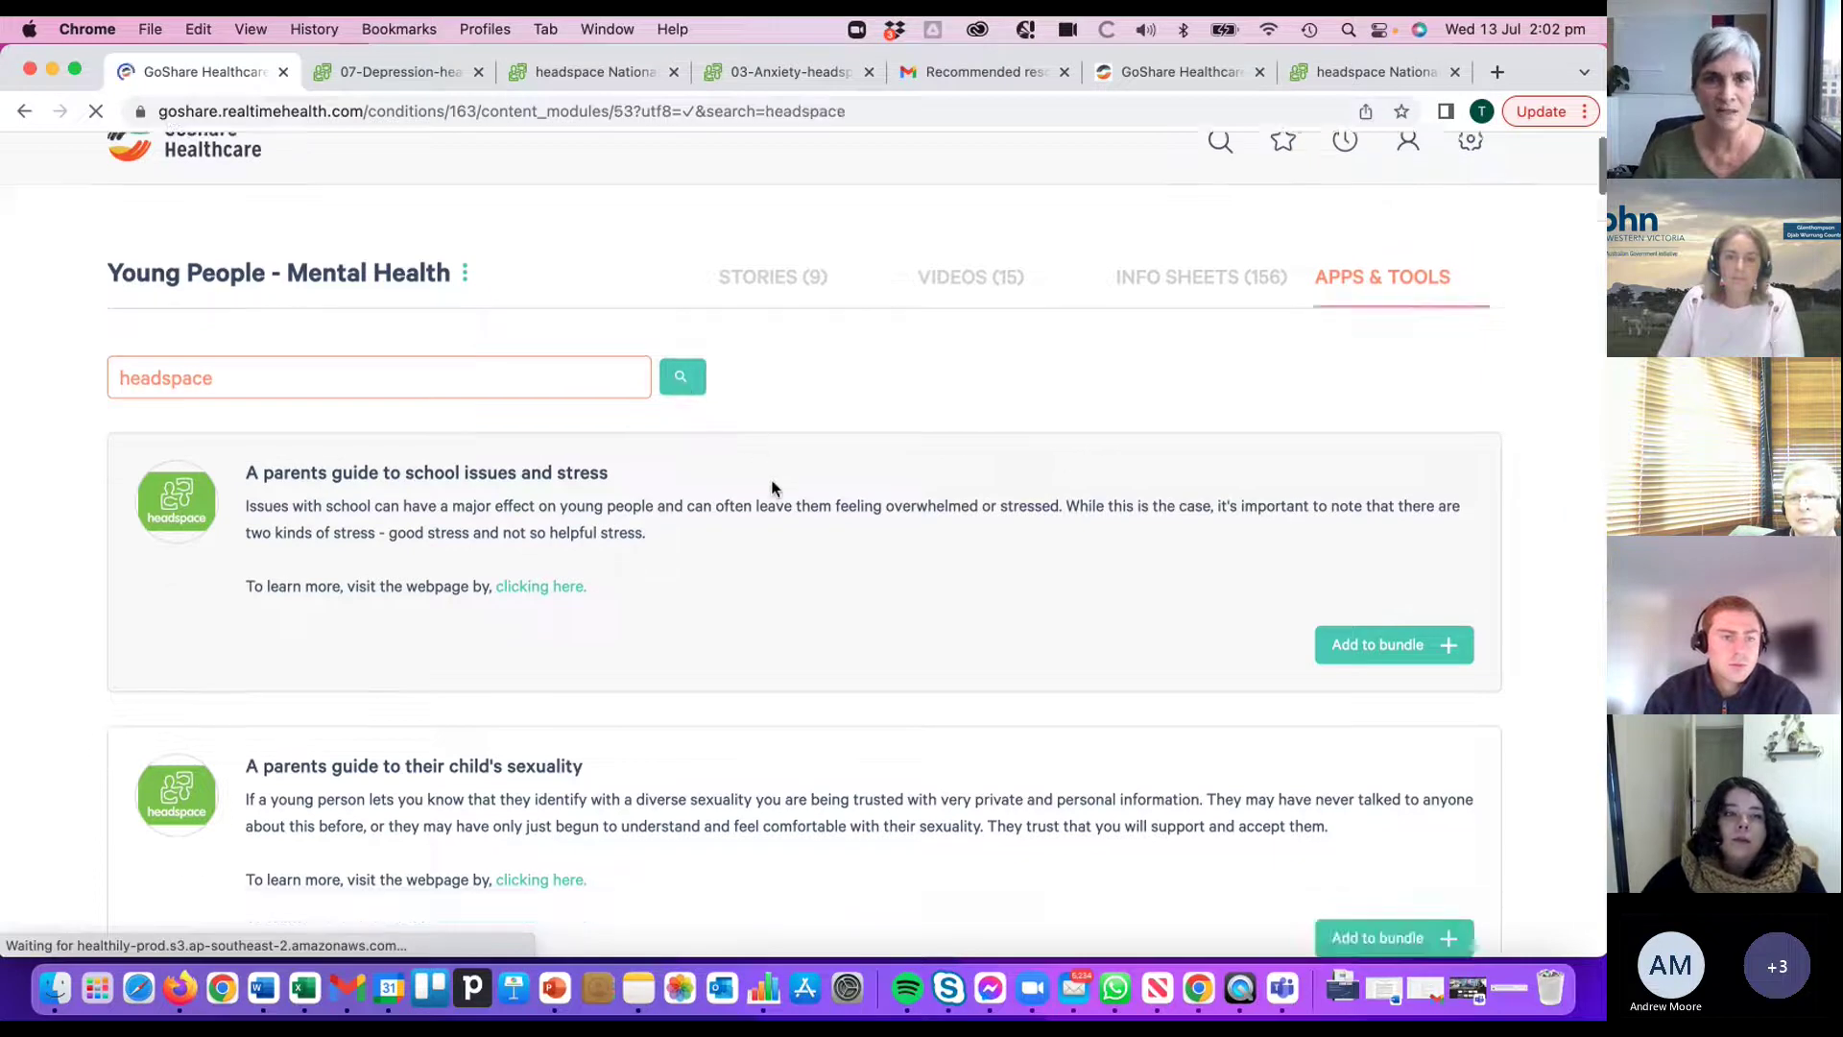
pyautogui.scroll(-20, 778, 555)
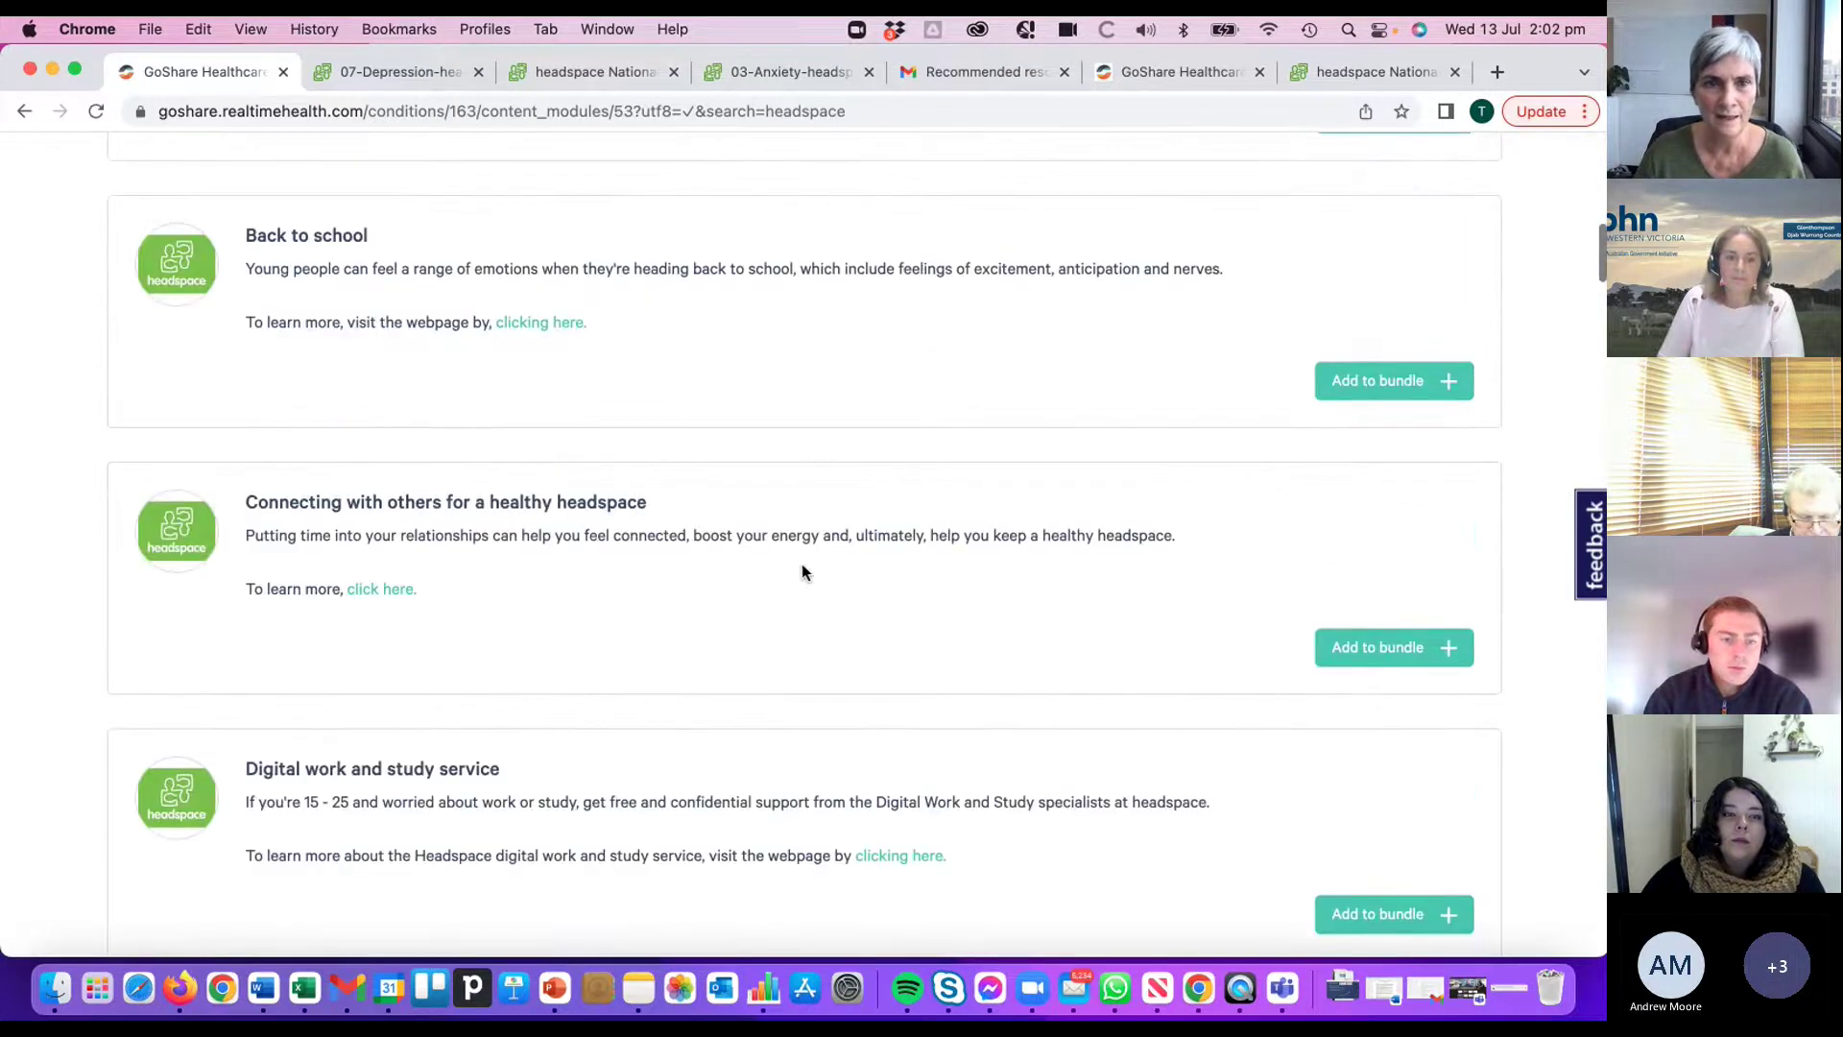
pyautogui.scroll(-15, 804, 563)
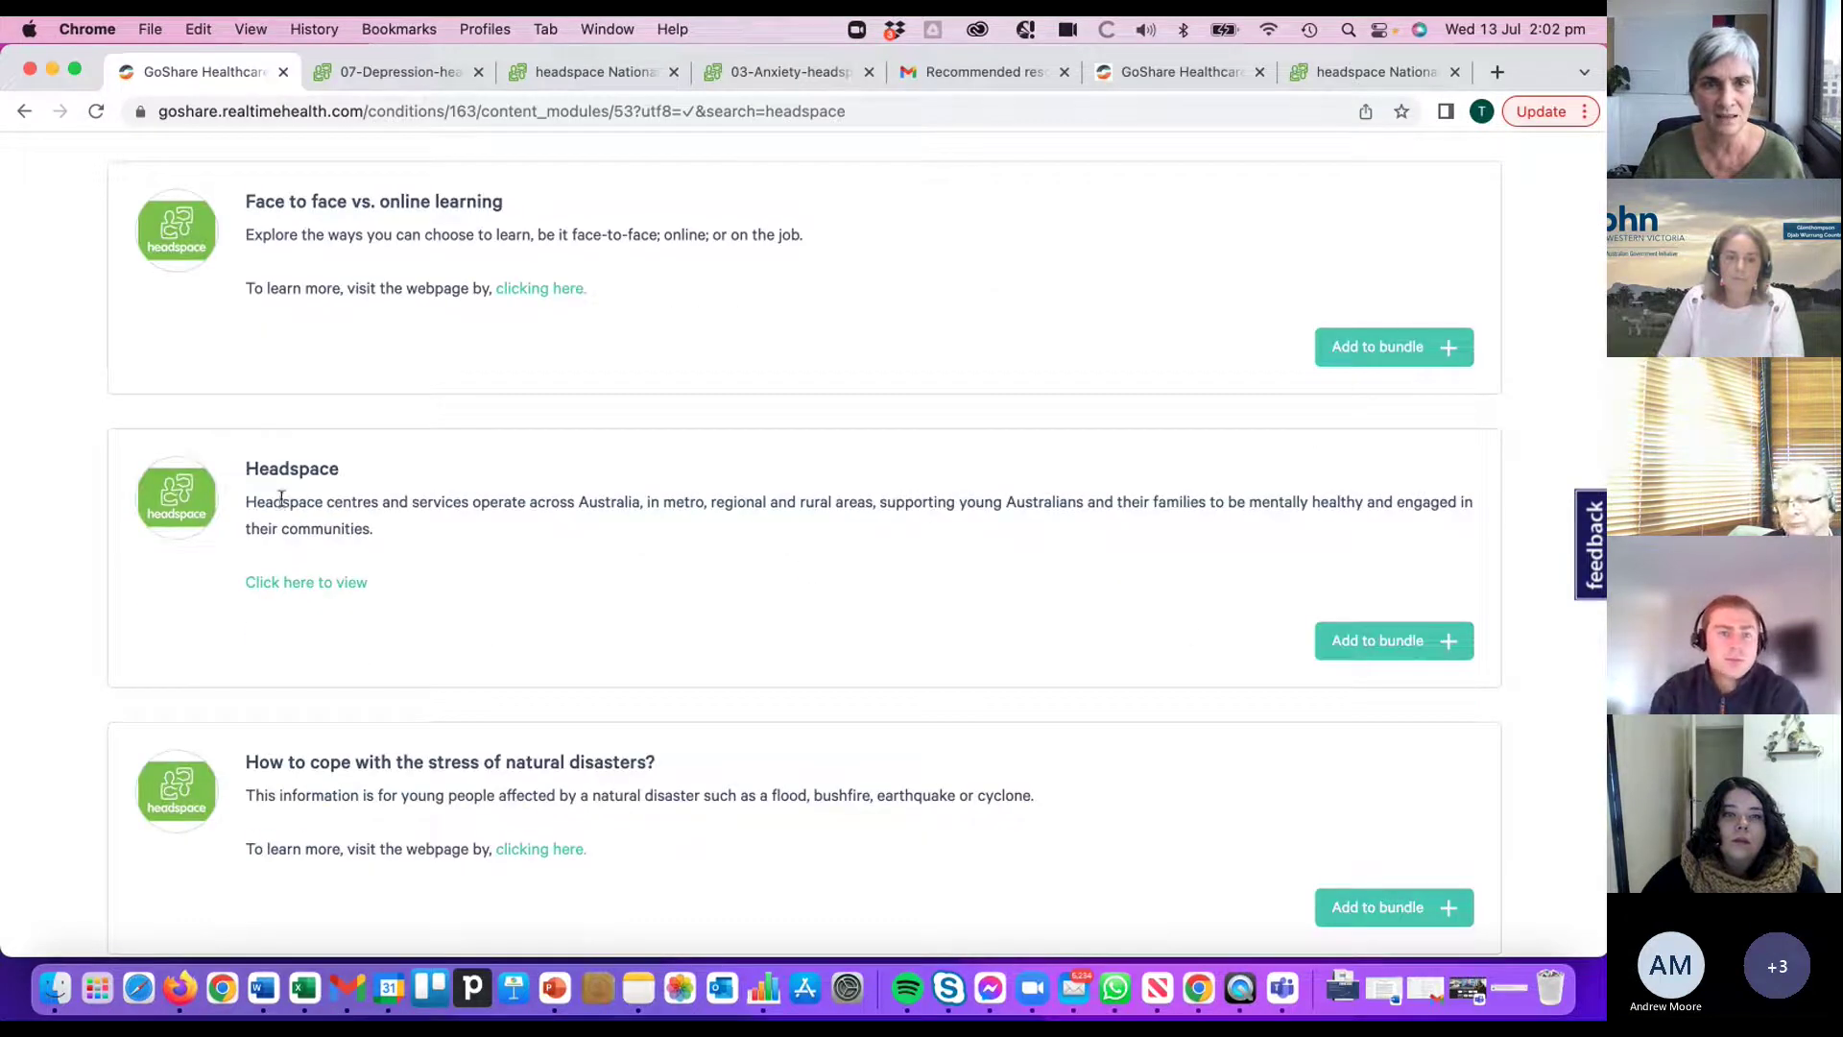
pyautogui.click(1372, 652)
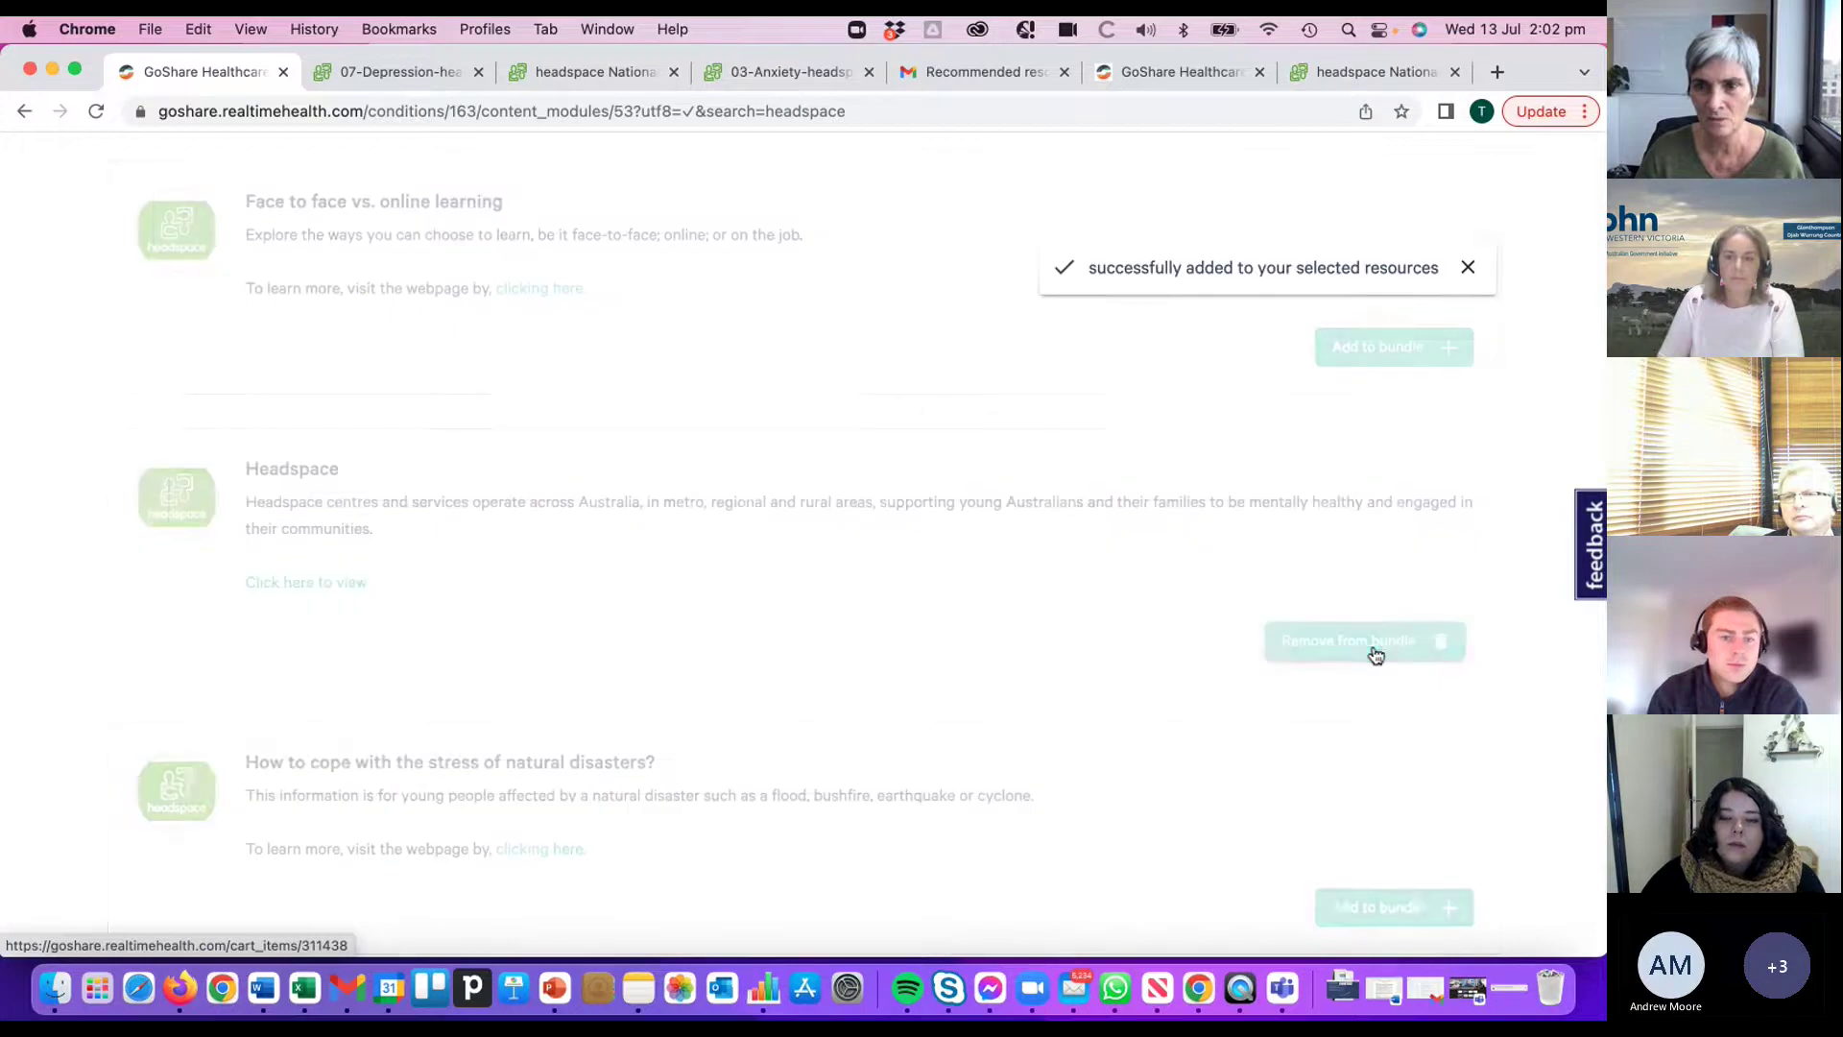
pyautogui.scroll(-14, 1156, 573)
pyautogui.scroll(20, 1156, 574)
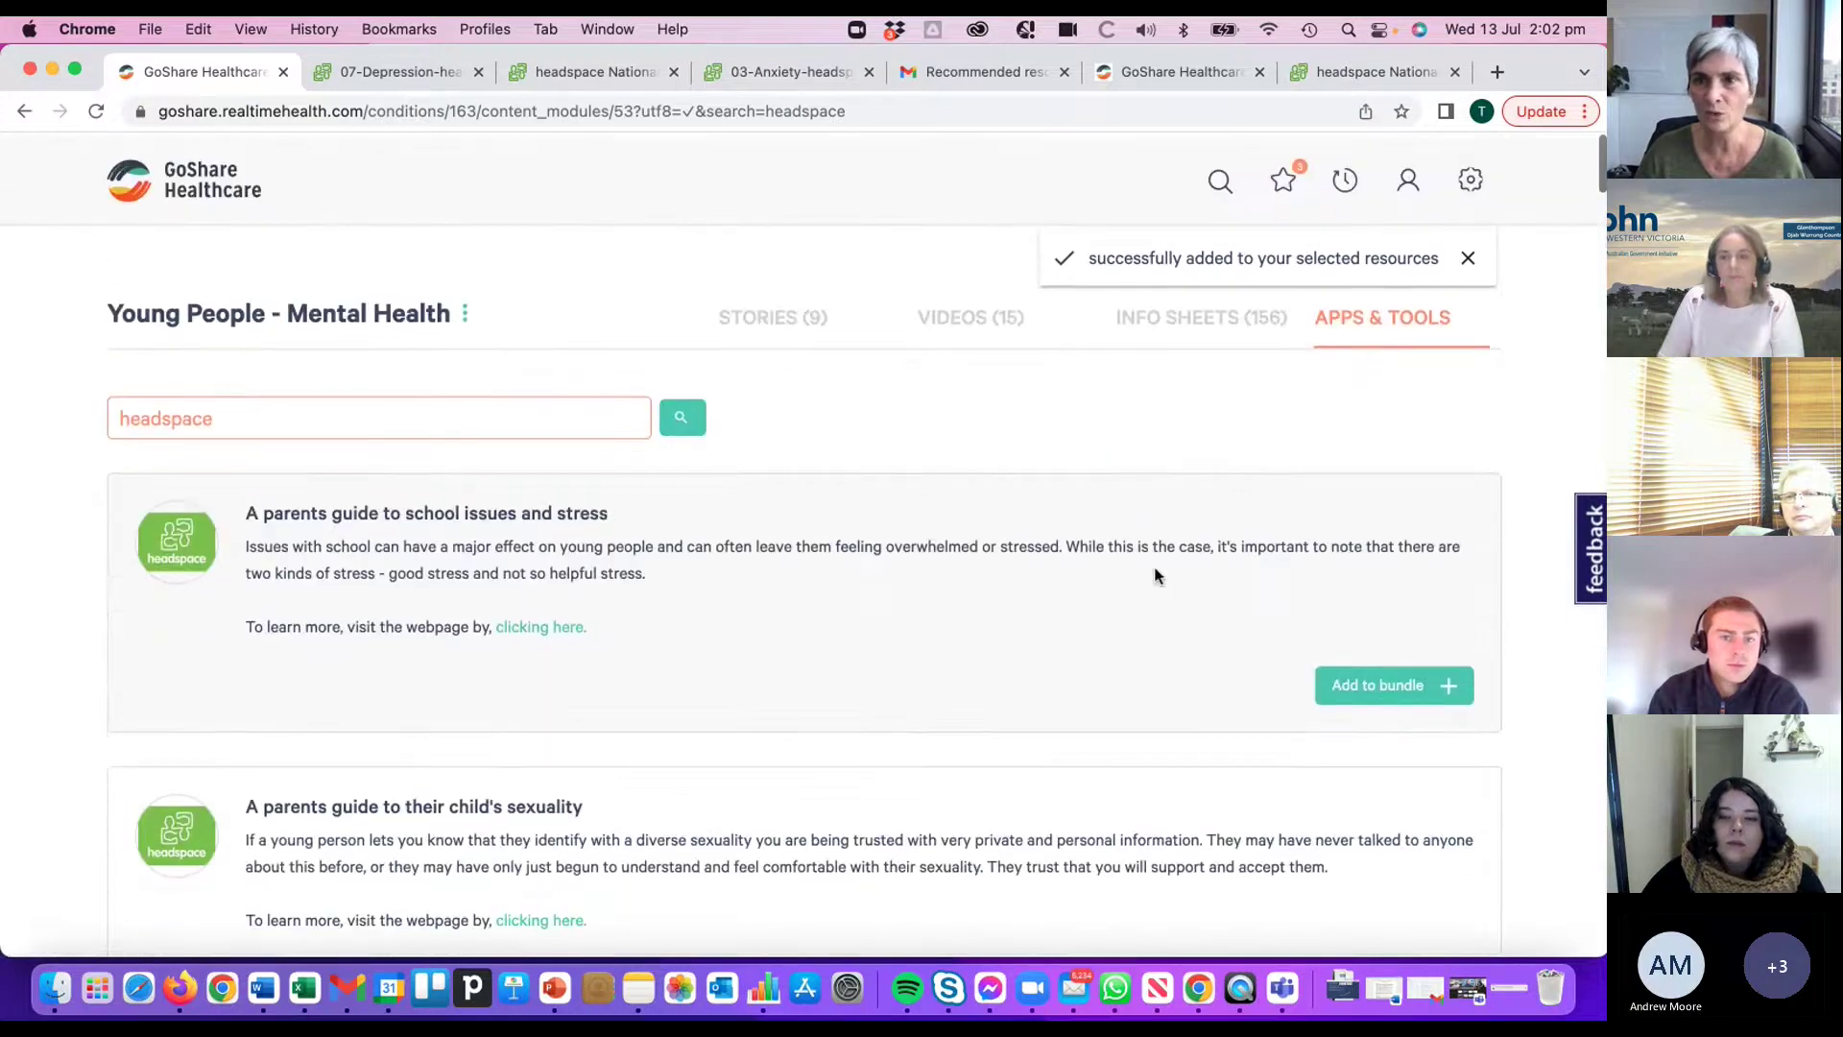
# - Rename the untitled bundle to 'Depression' and save it
pyautogui.click(1283, 182)
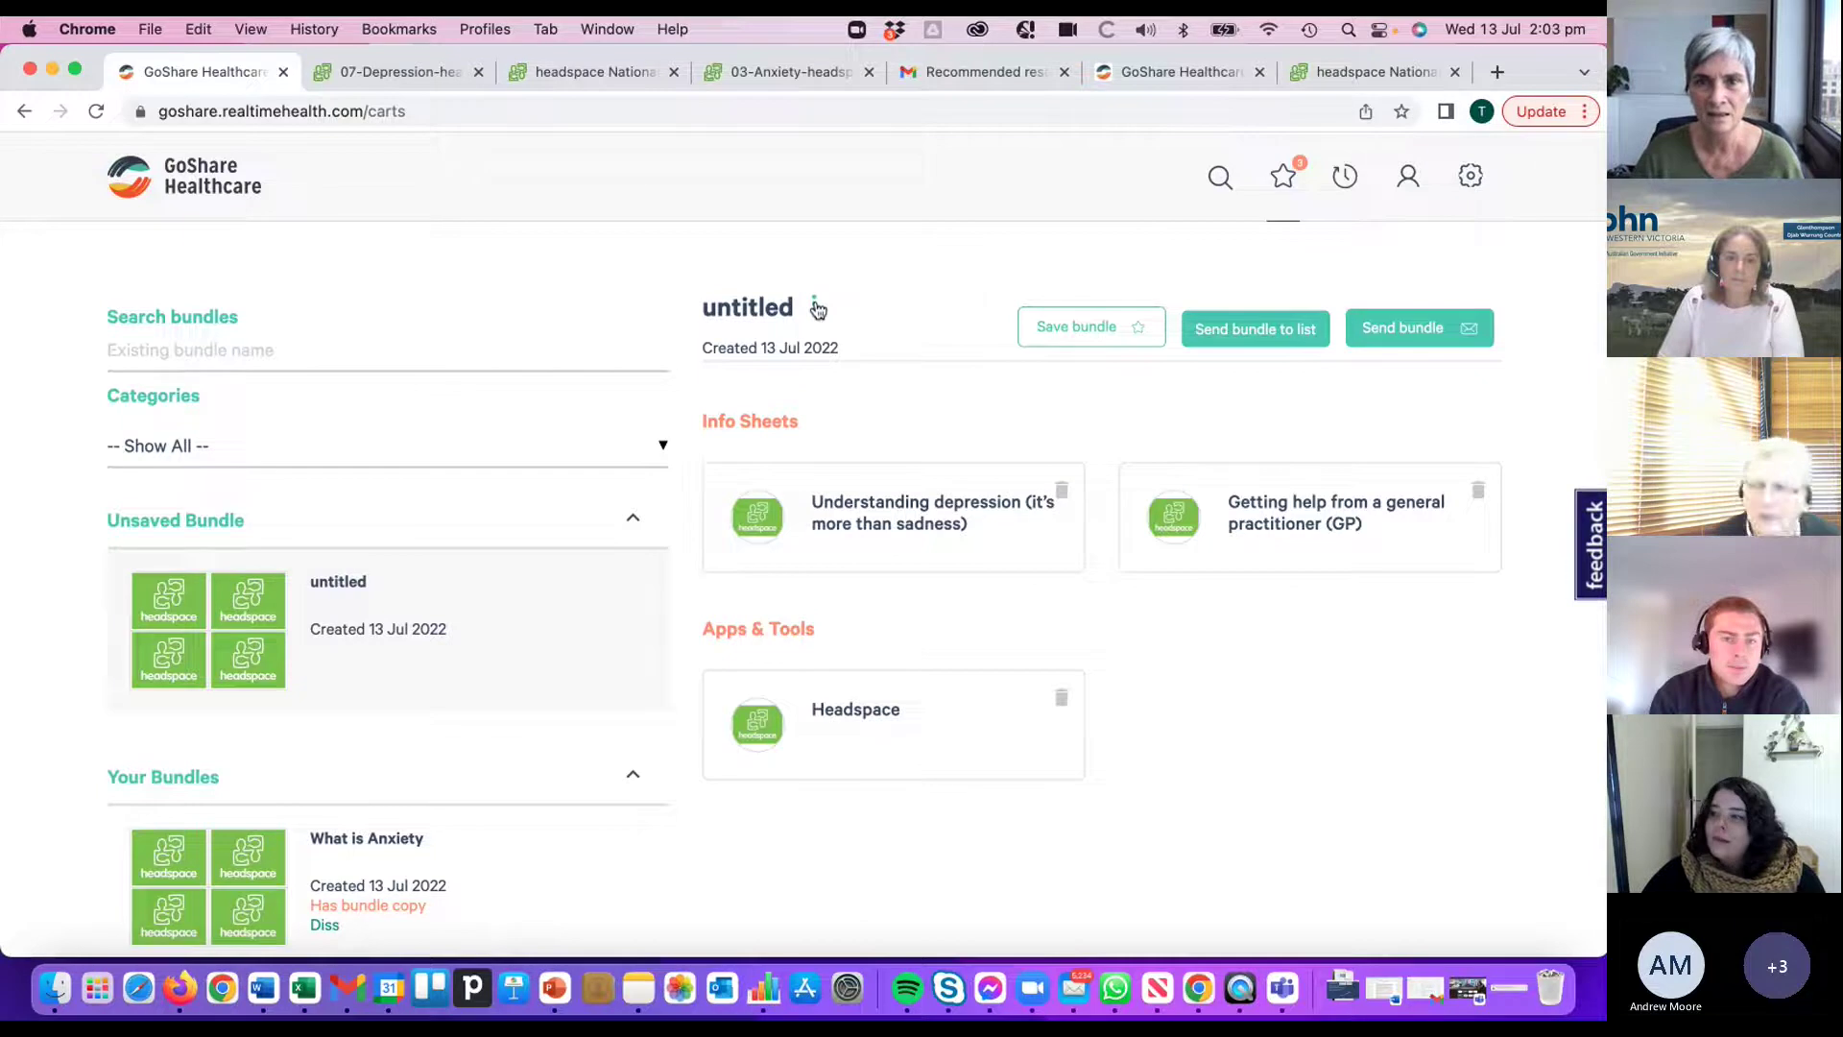
pyautogui.click(814, 305)
pyautogui.click(845, 315)
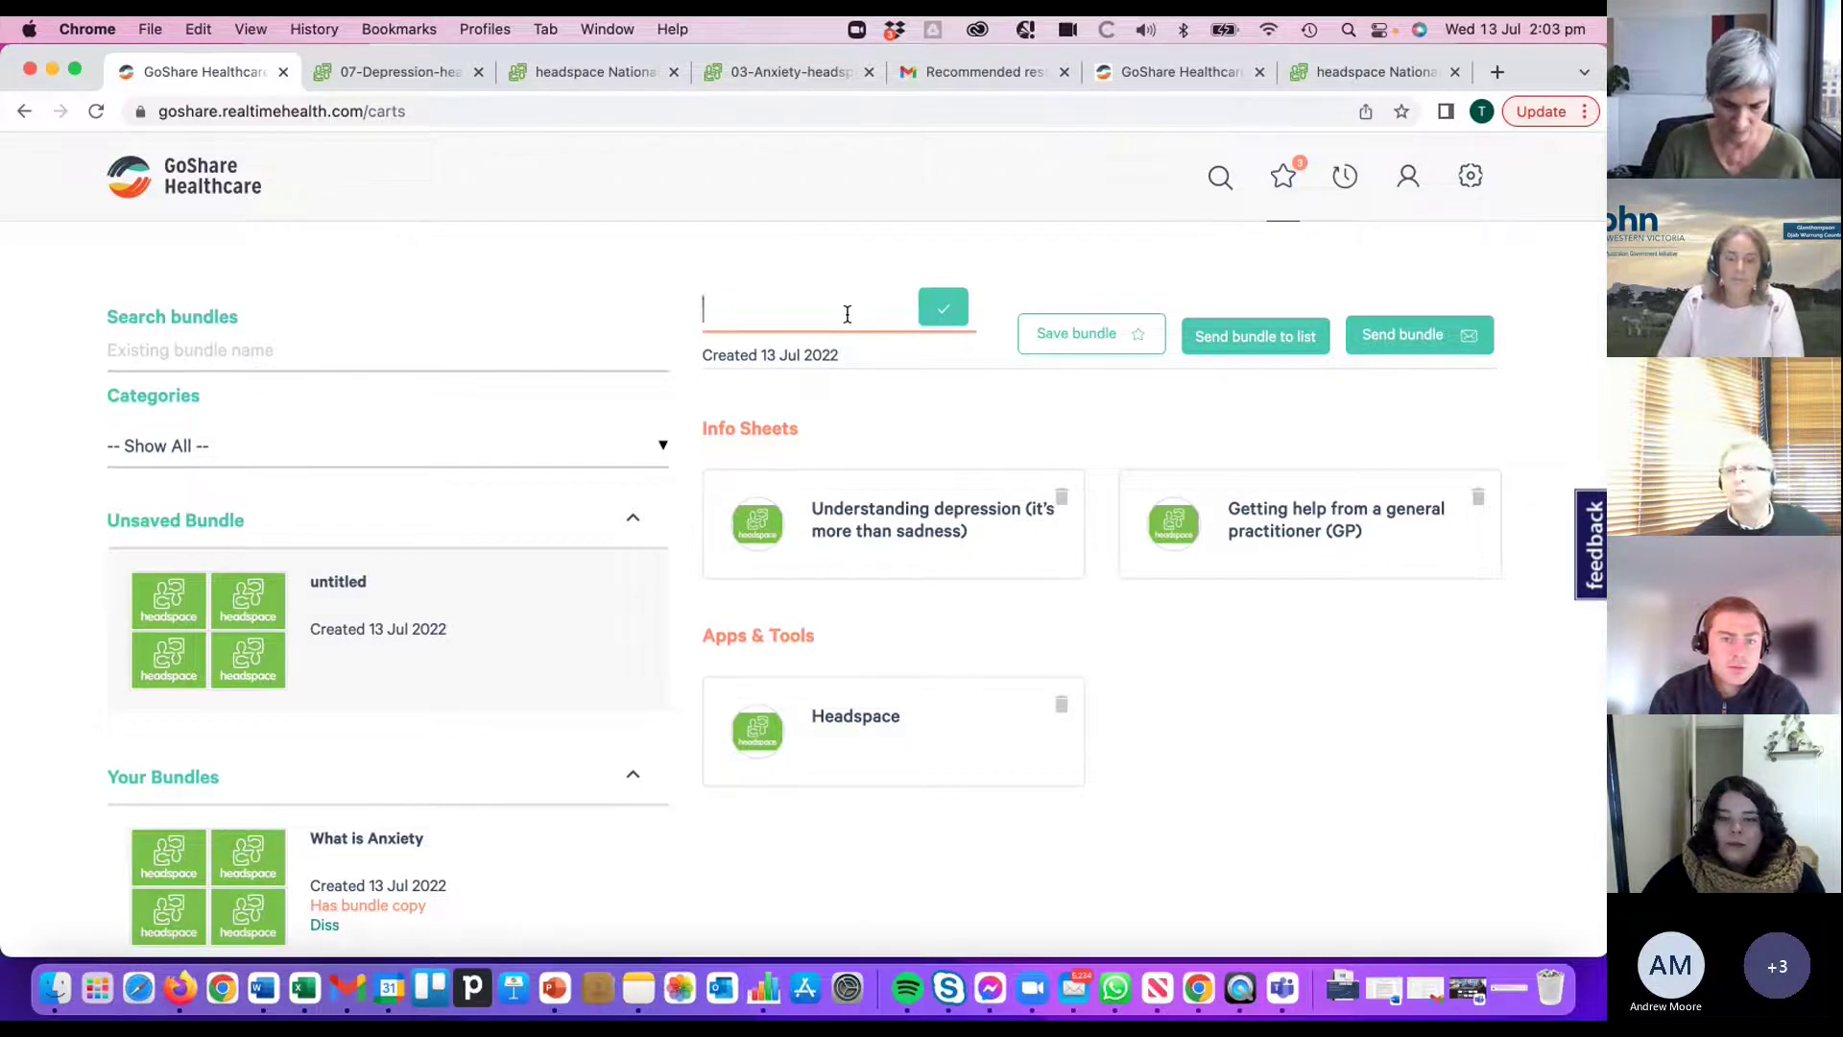
pyautogui.write('Depression')
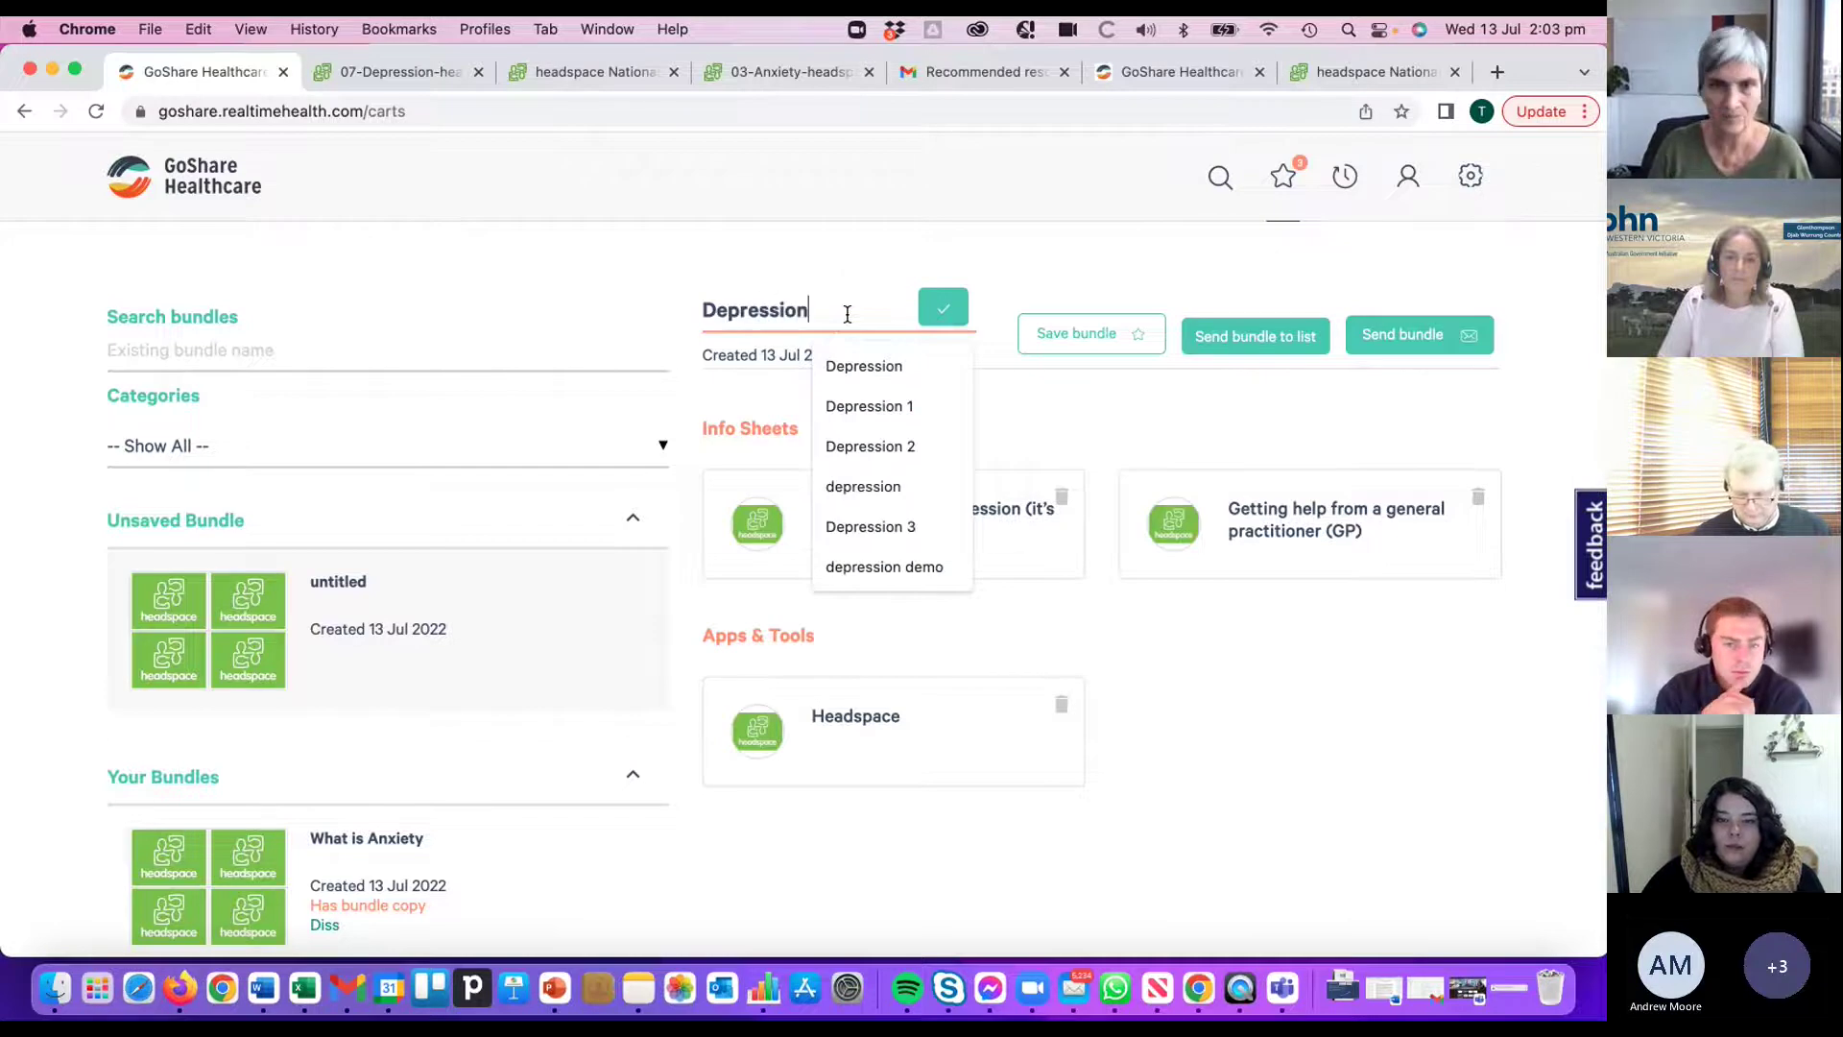
pyautogui.click(941, 306)
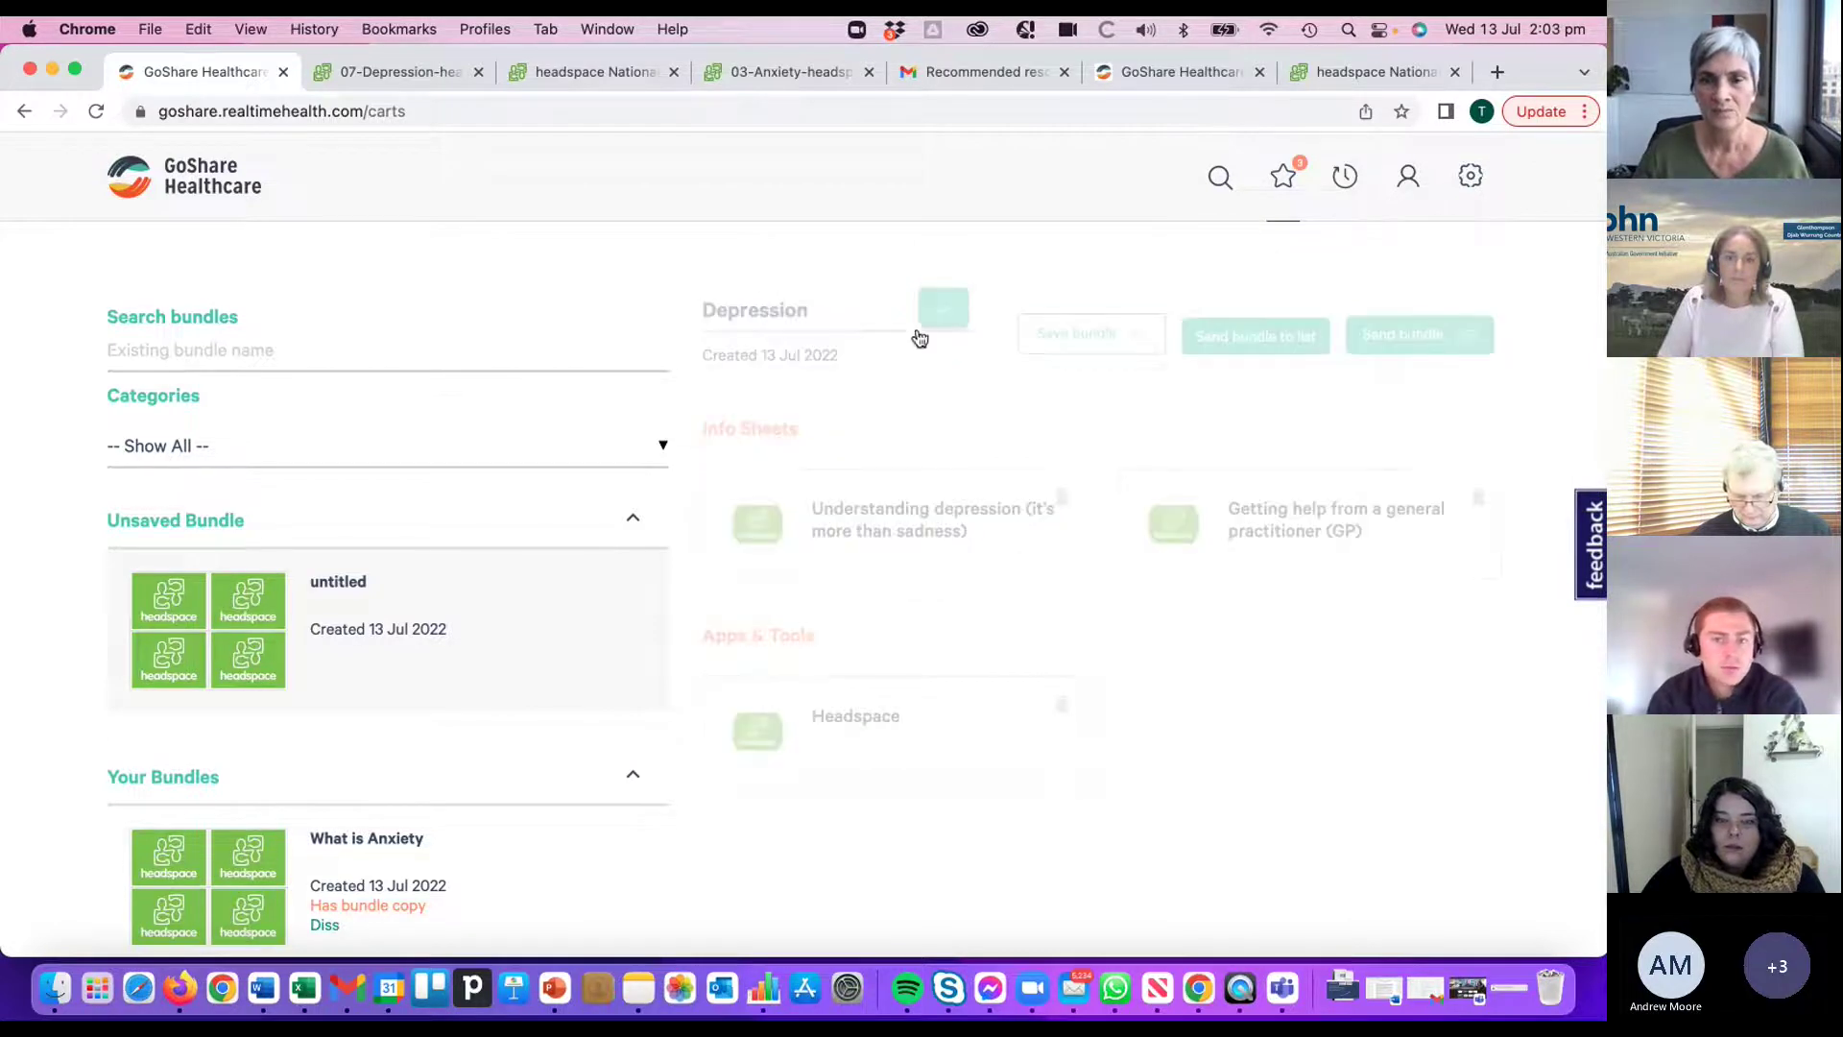
pyautogui.click(1076, 333)
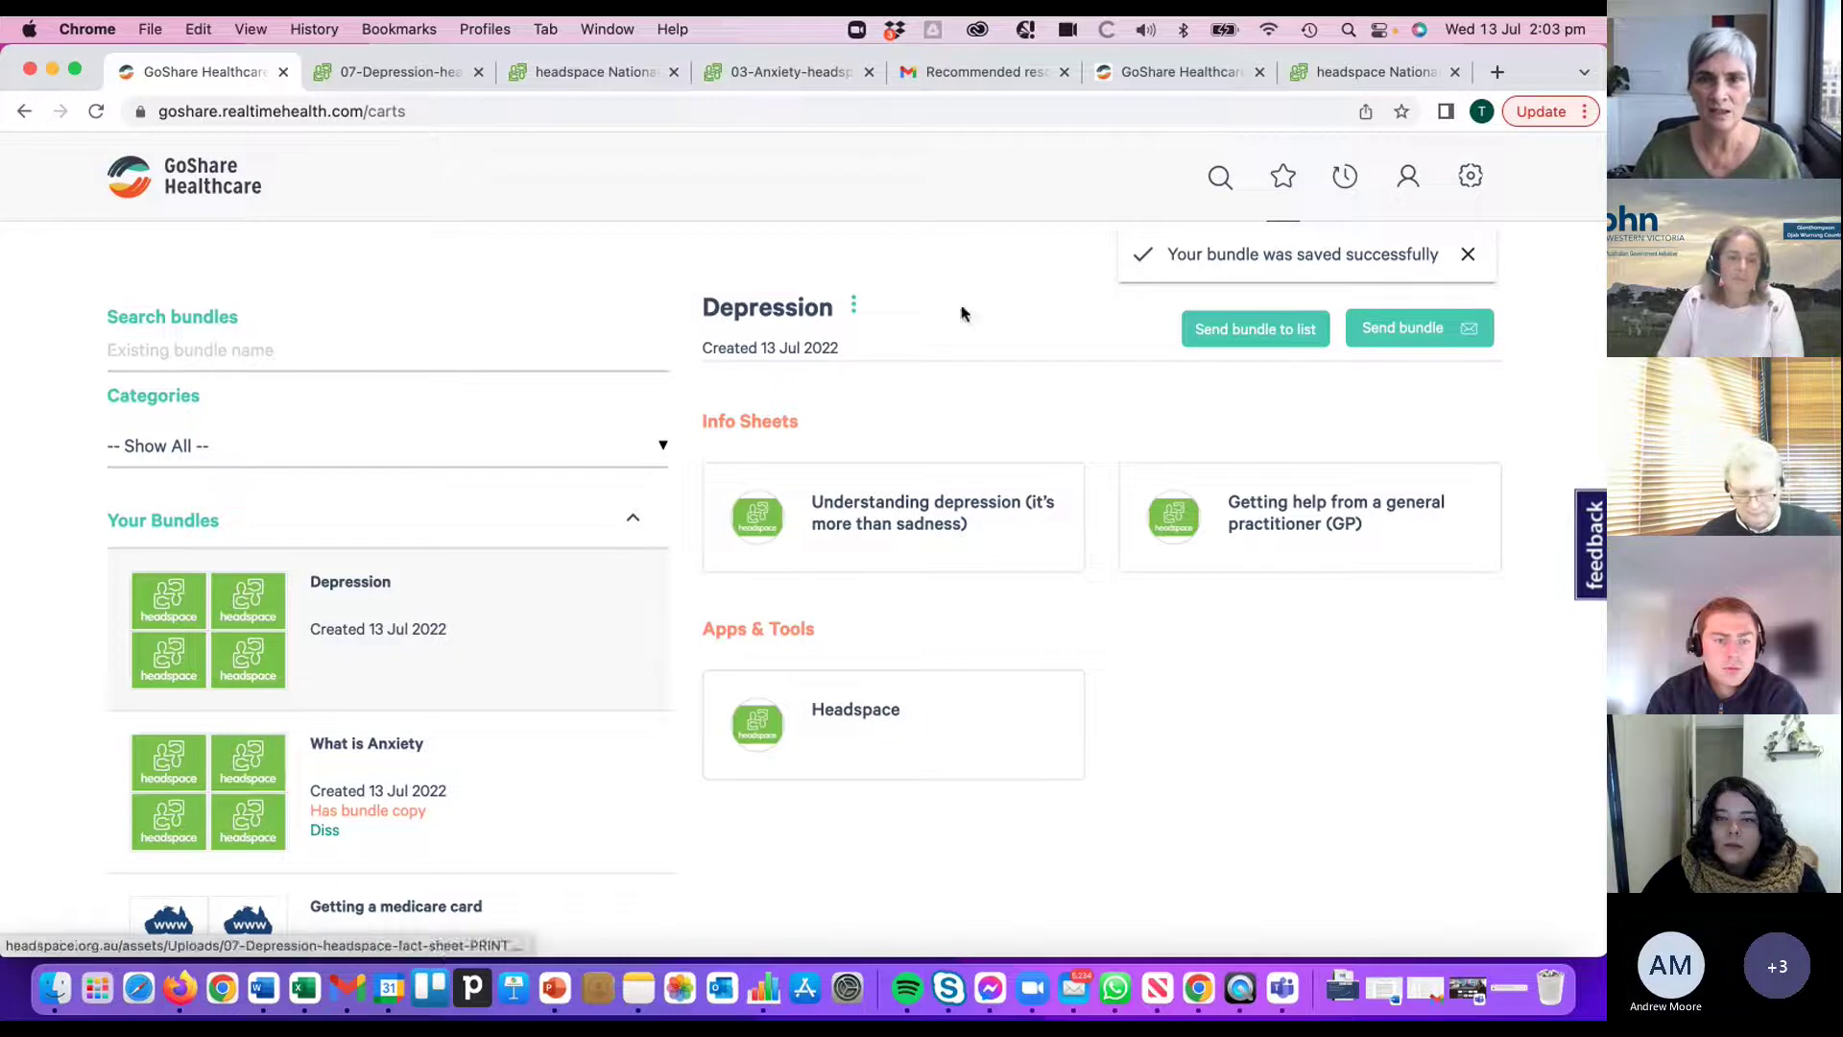
pyautogui.click(853, 306)
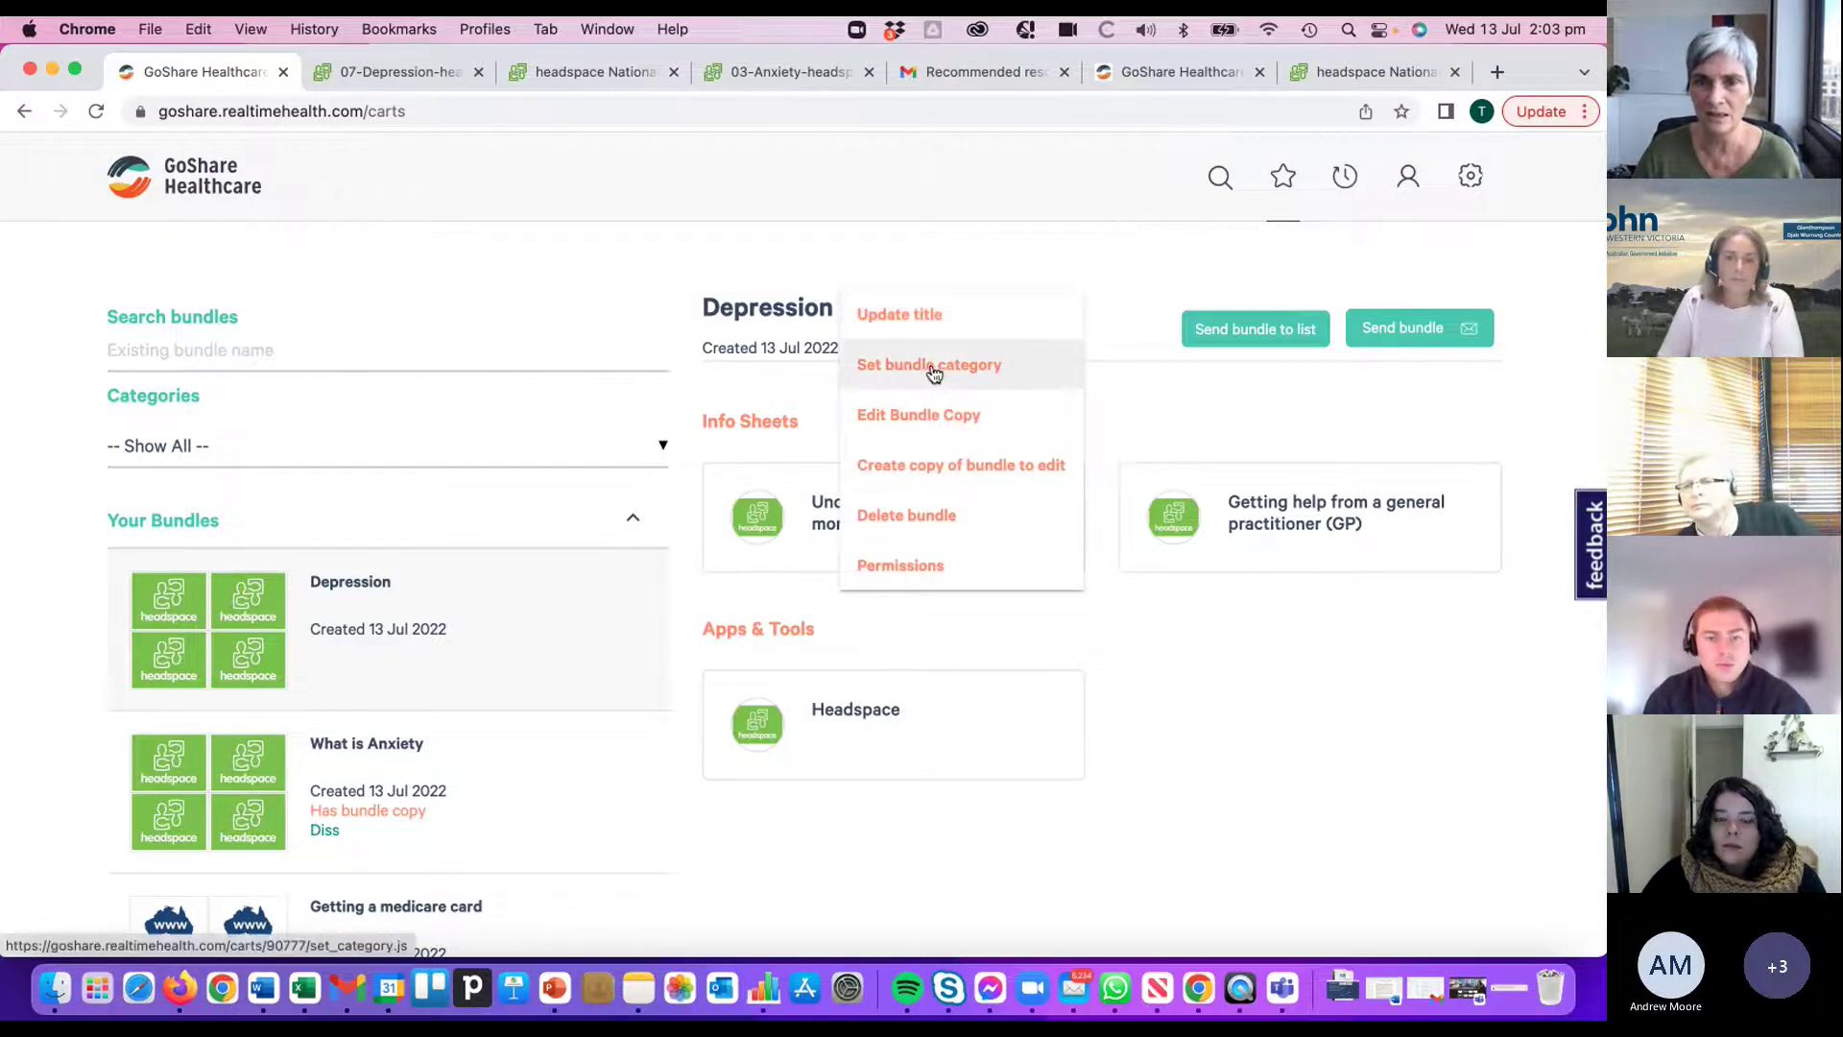
# - Set the Depression bundle's category to Diss
pyautogui.click(924, 374)
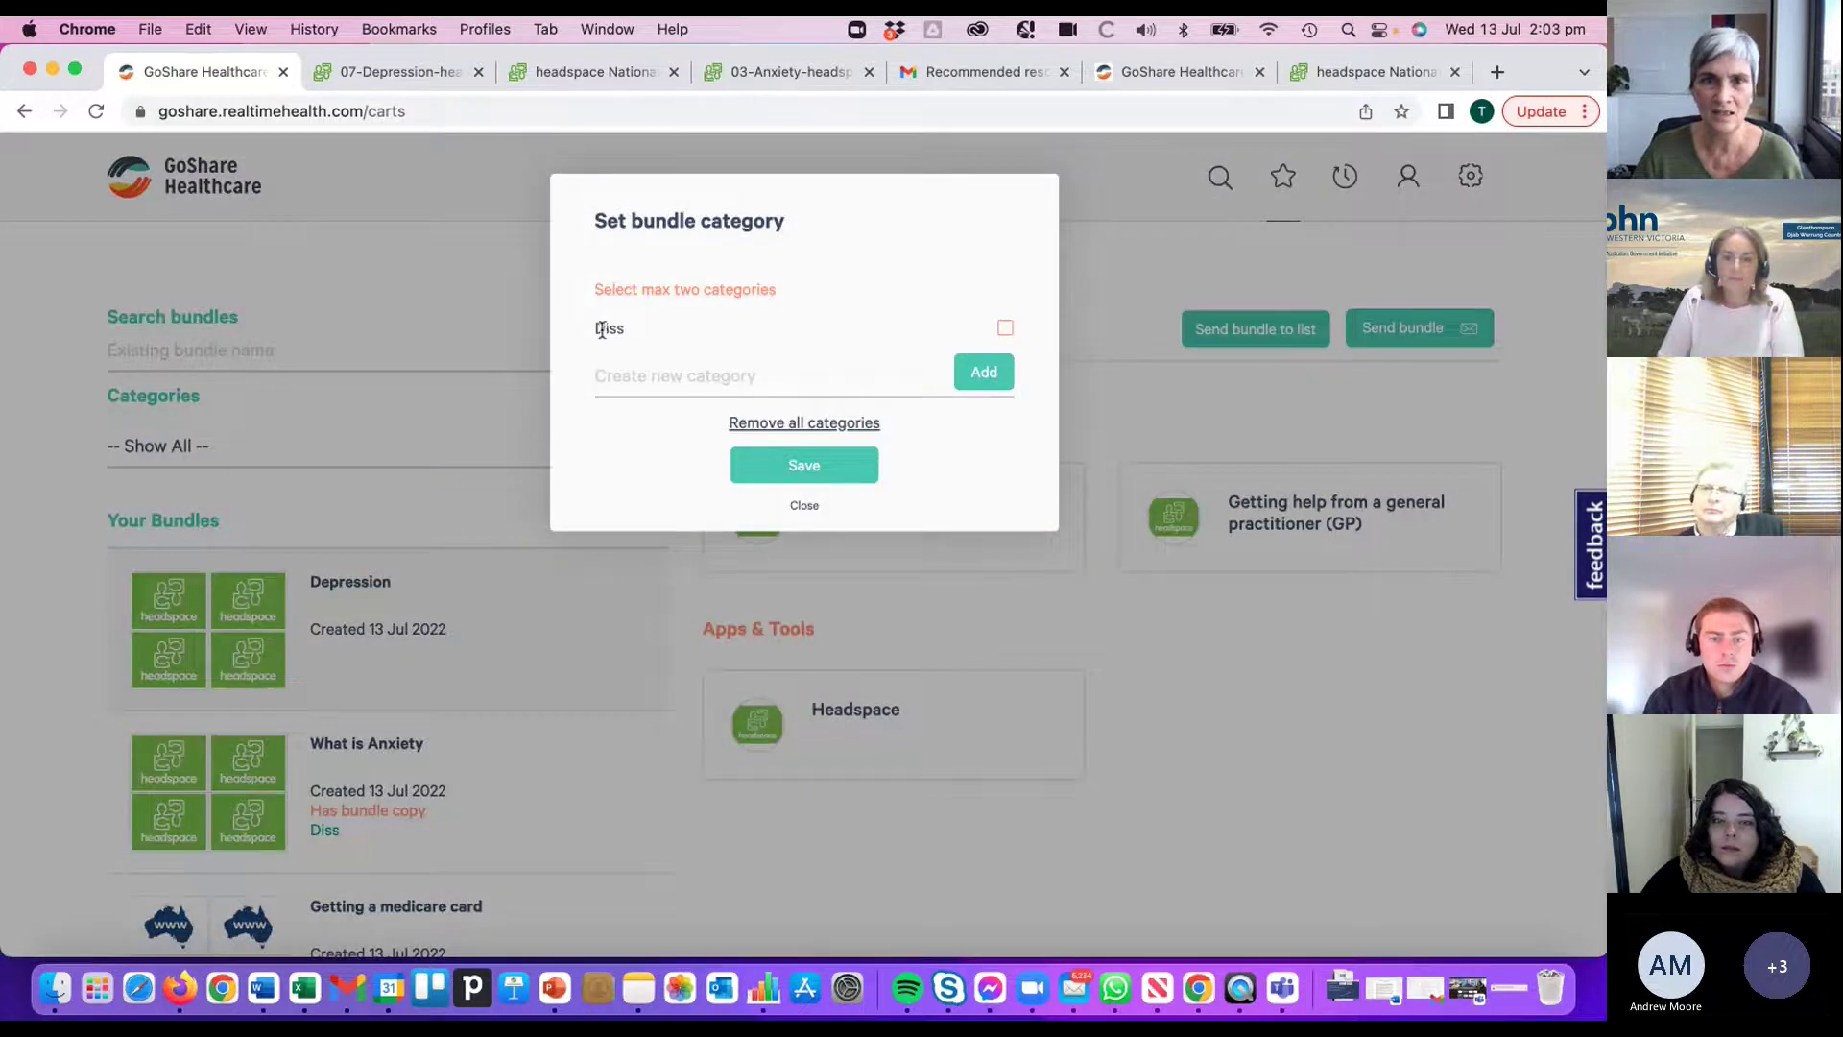
pyautogui.click(1005, 331)
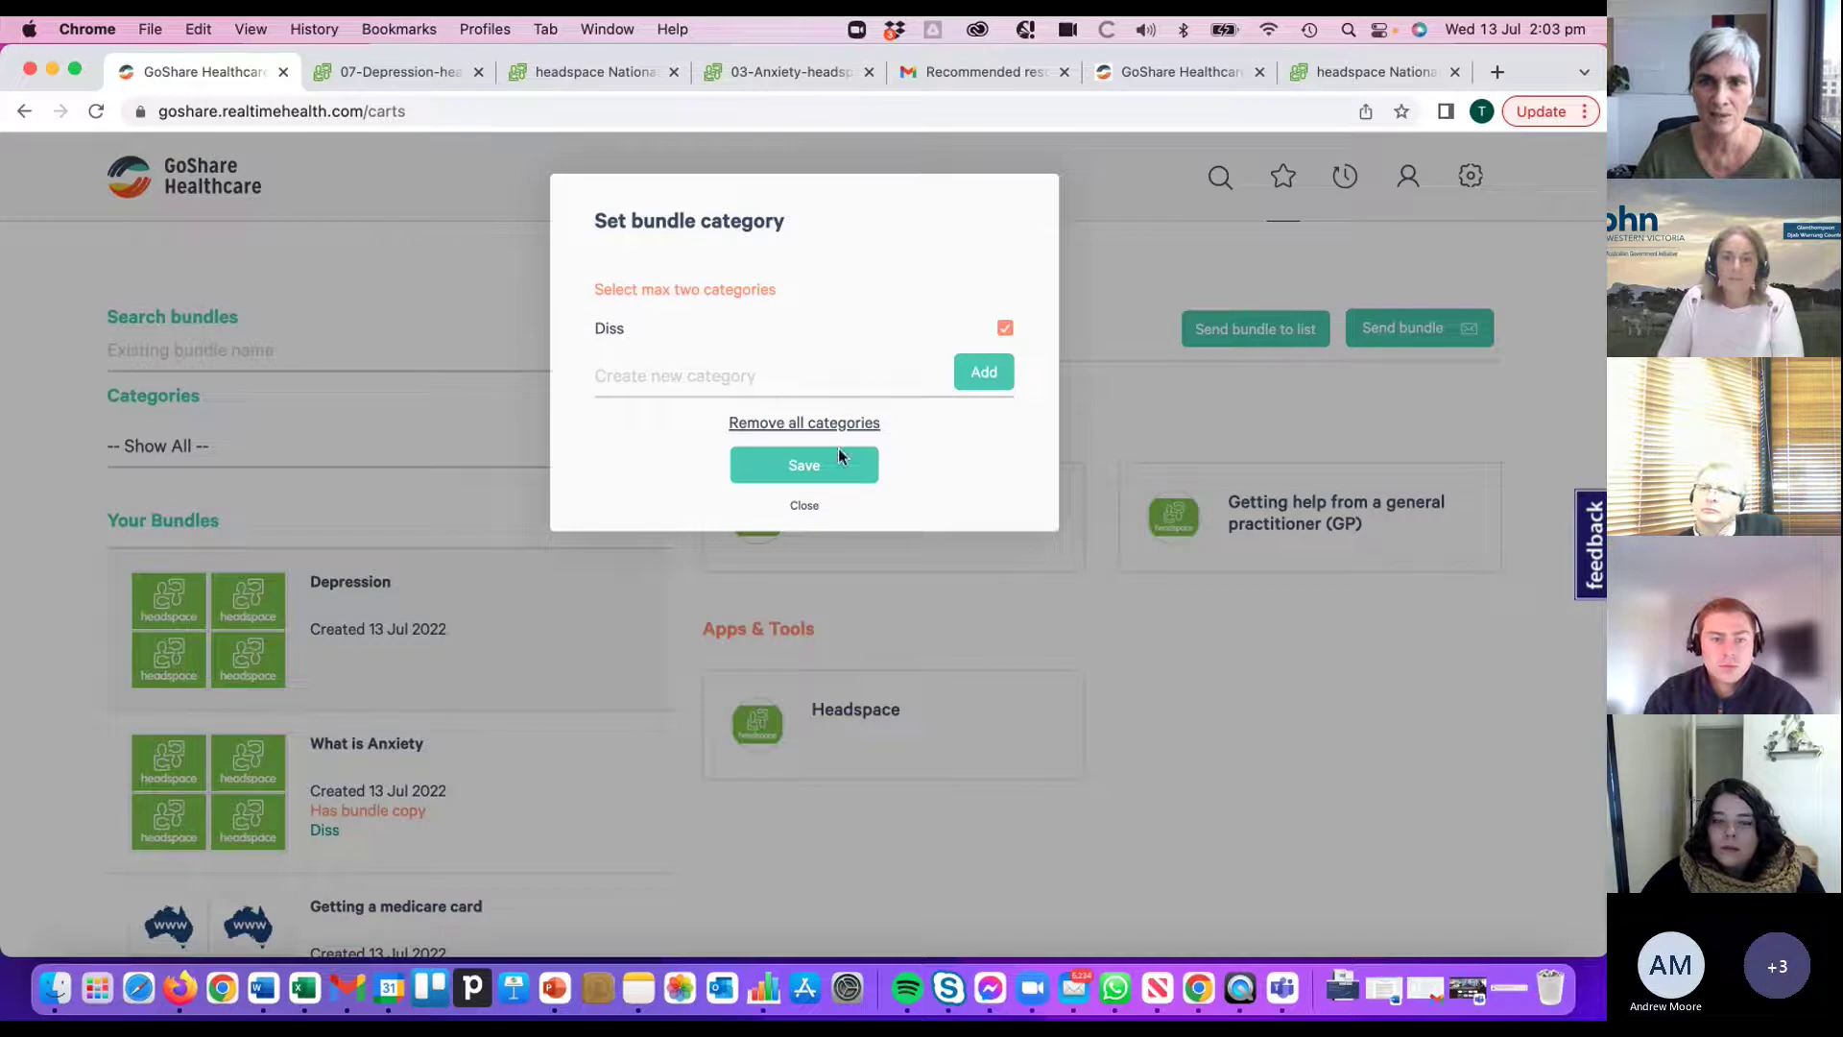
pyautogui.click(819, 475)
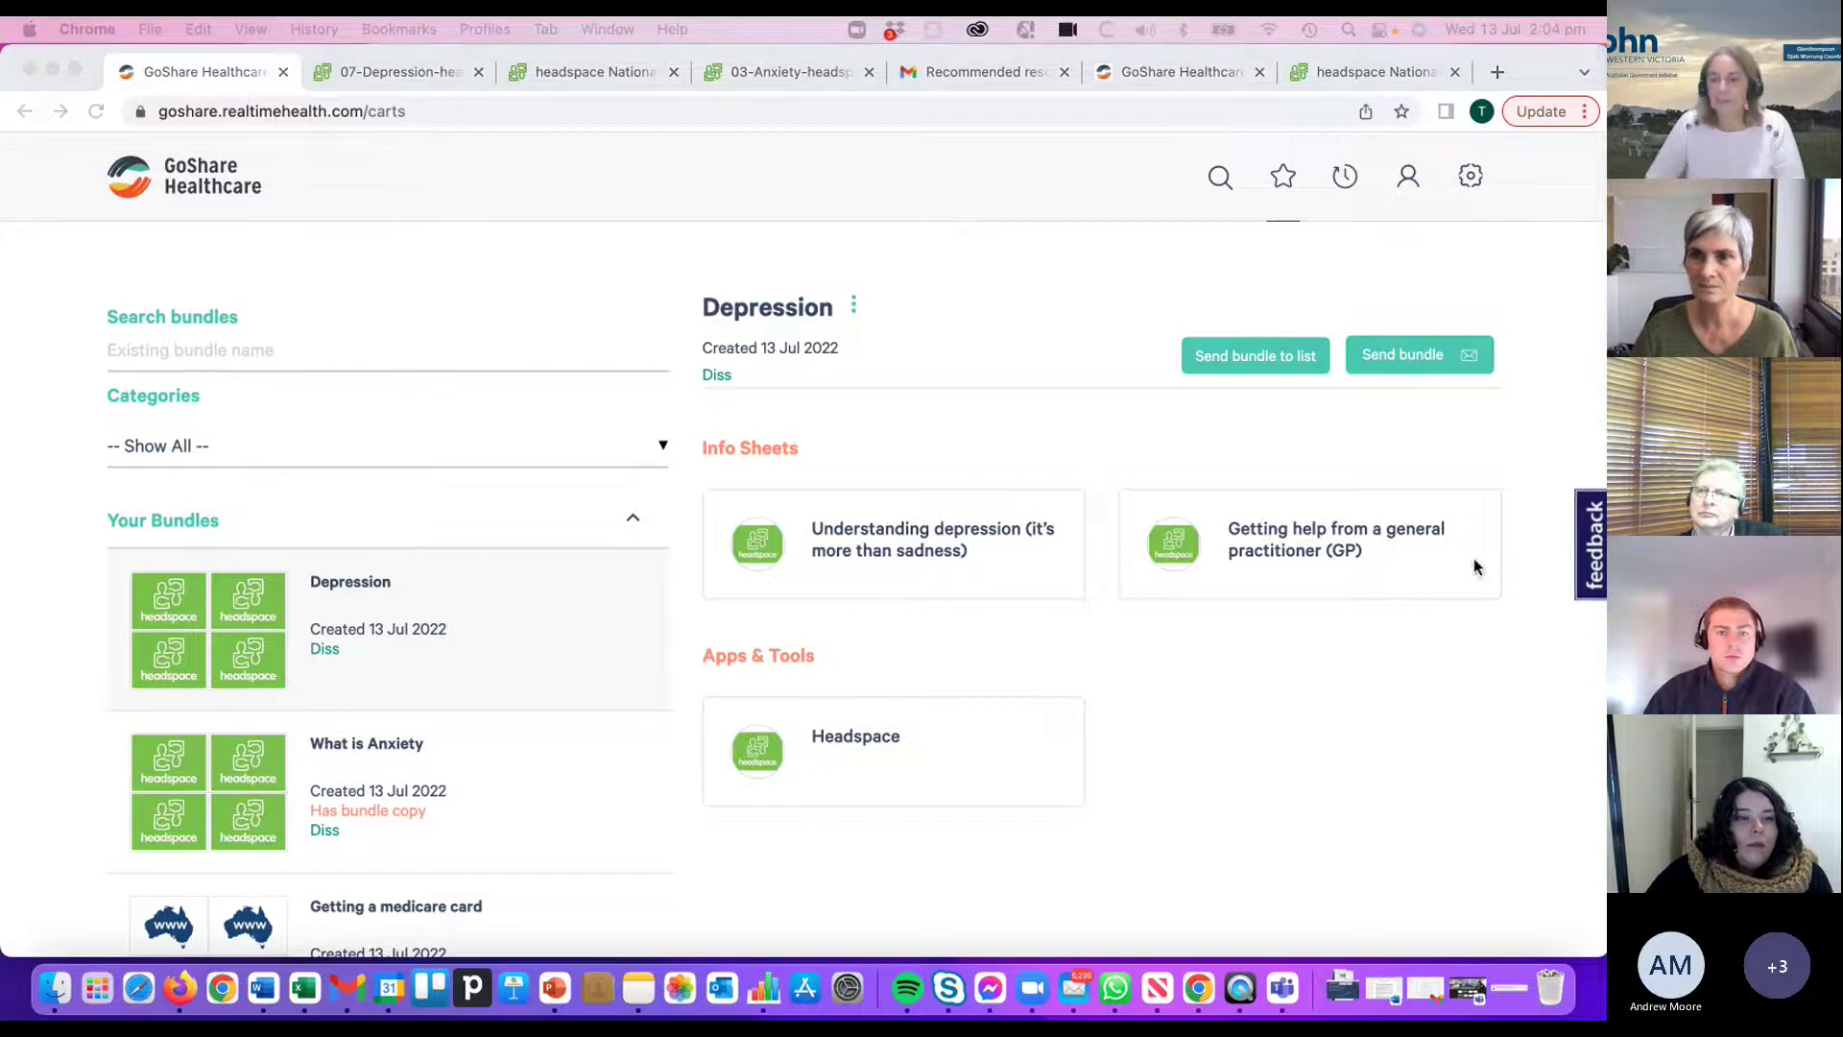
pyautogui.click(1083, 118)
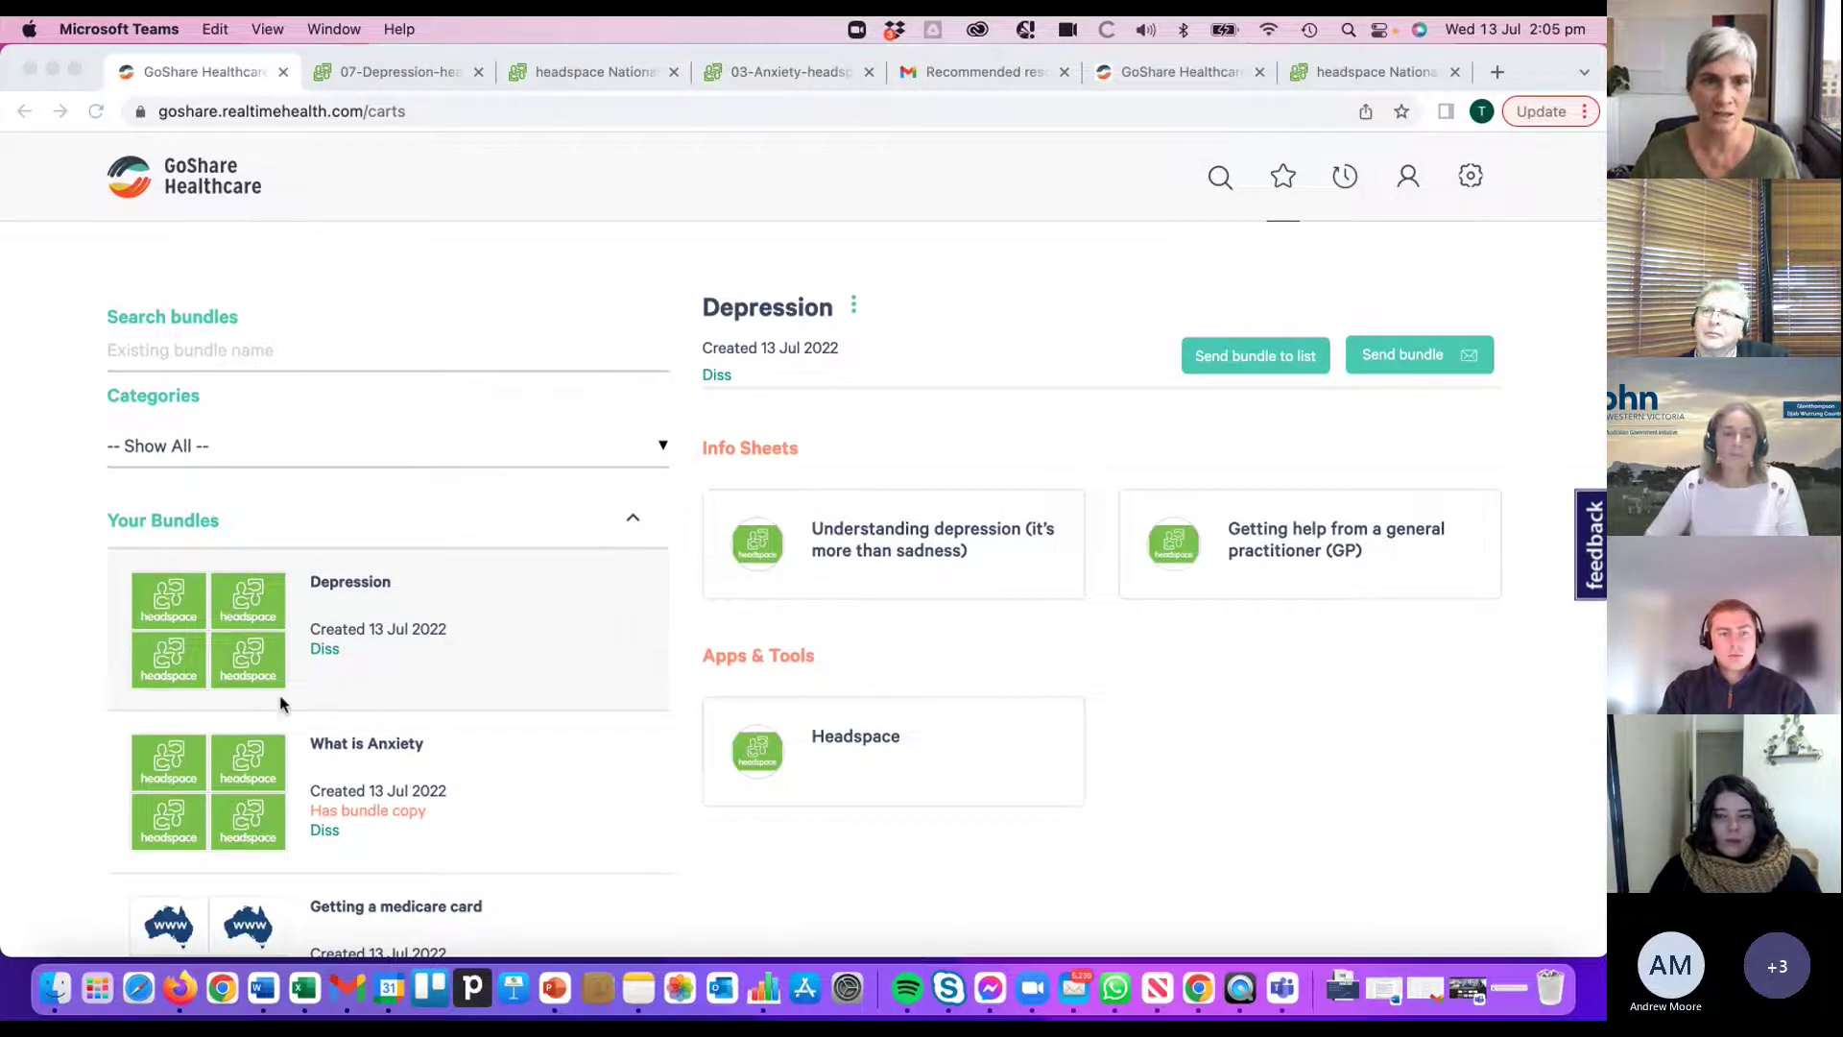
# - Create an editable untitled copy of the 'What is Anxiety' bundle
pyautogui.click(279, 777)
pyautogui.click(280, 778)
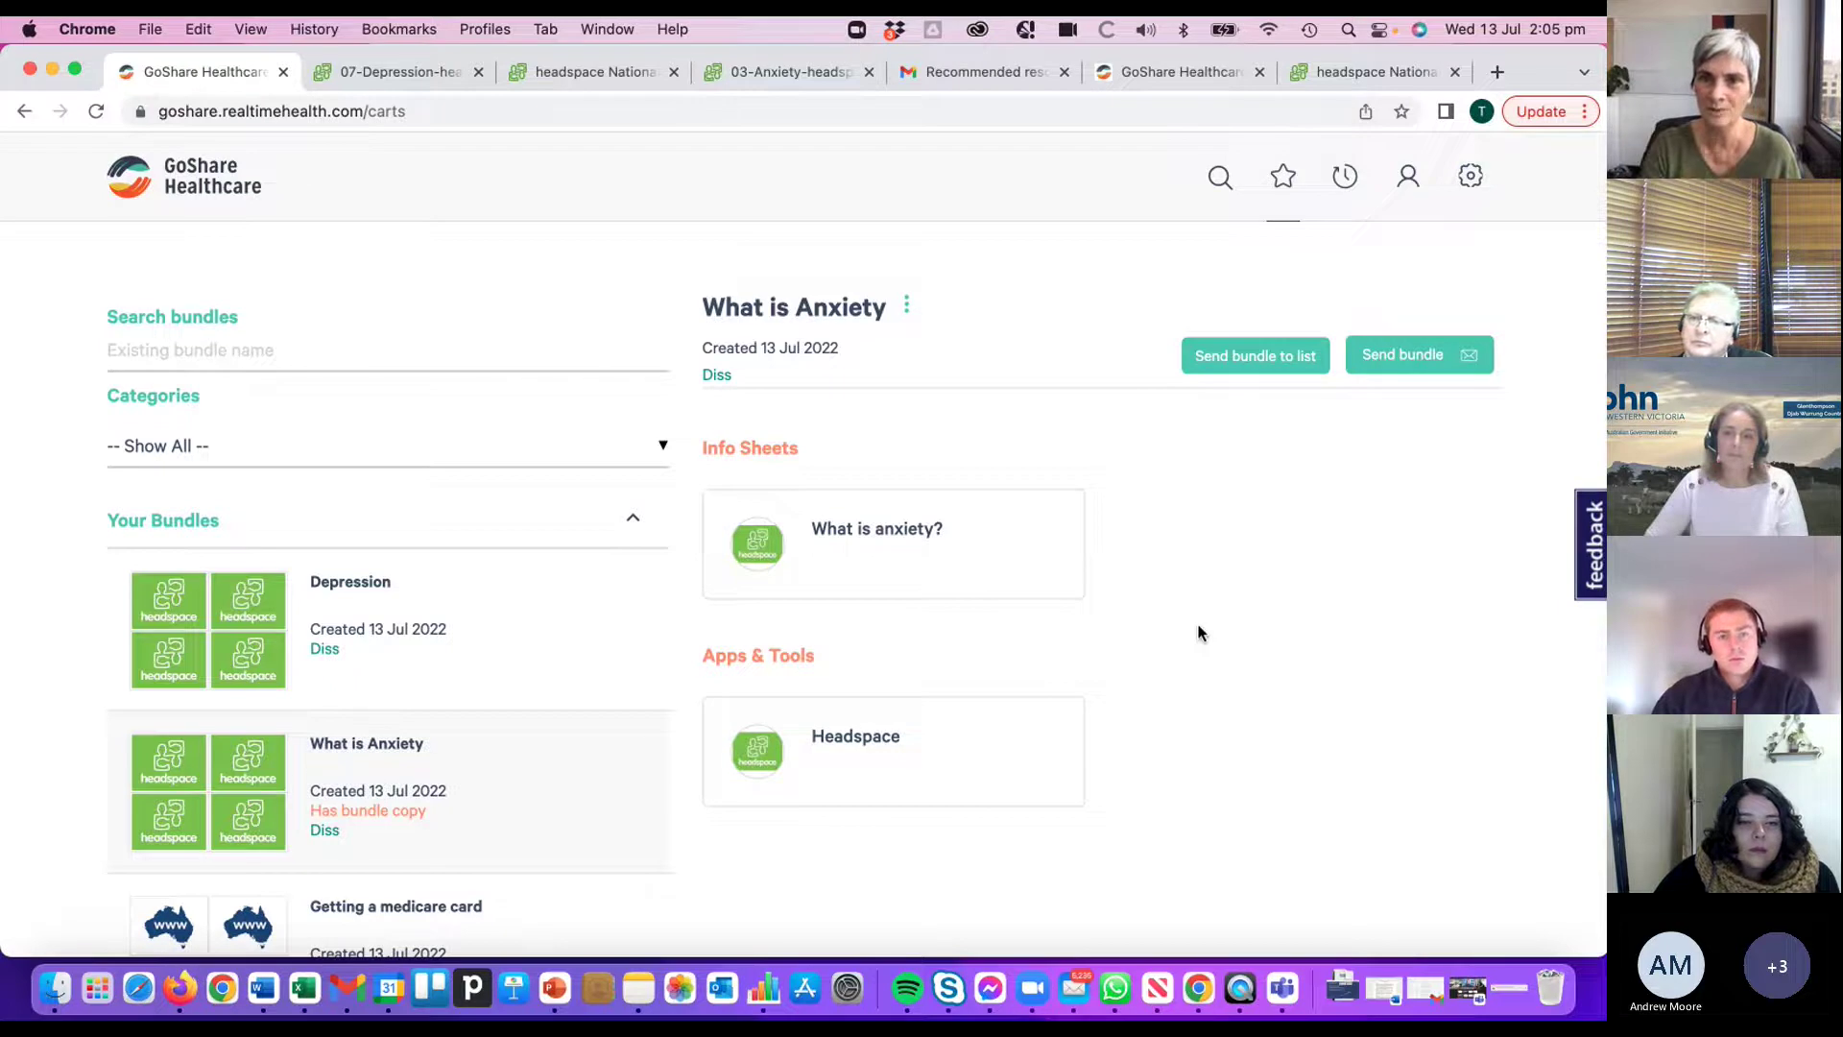
pyautogui.click(1003, 121)
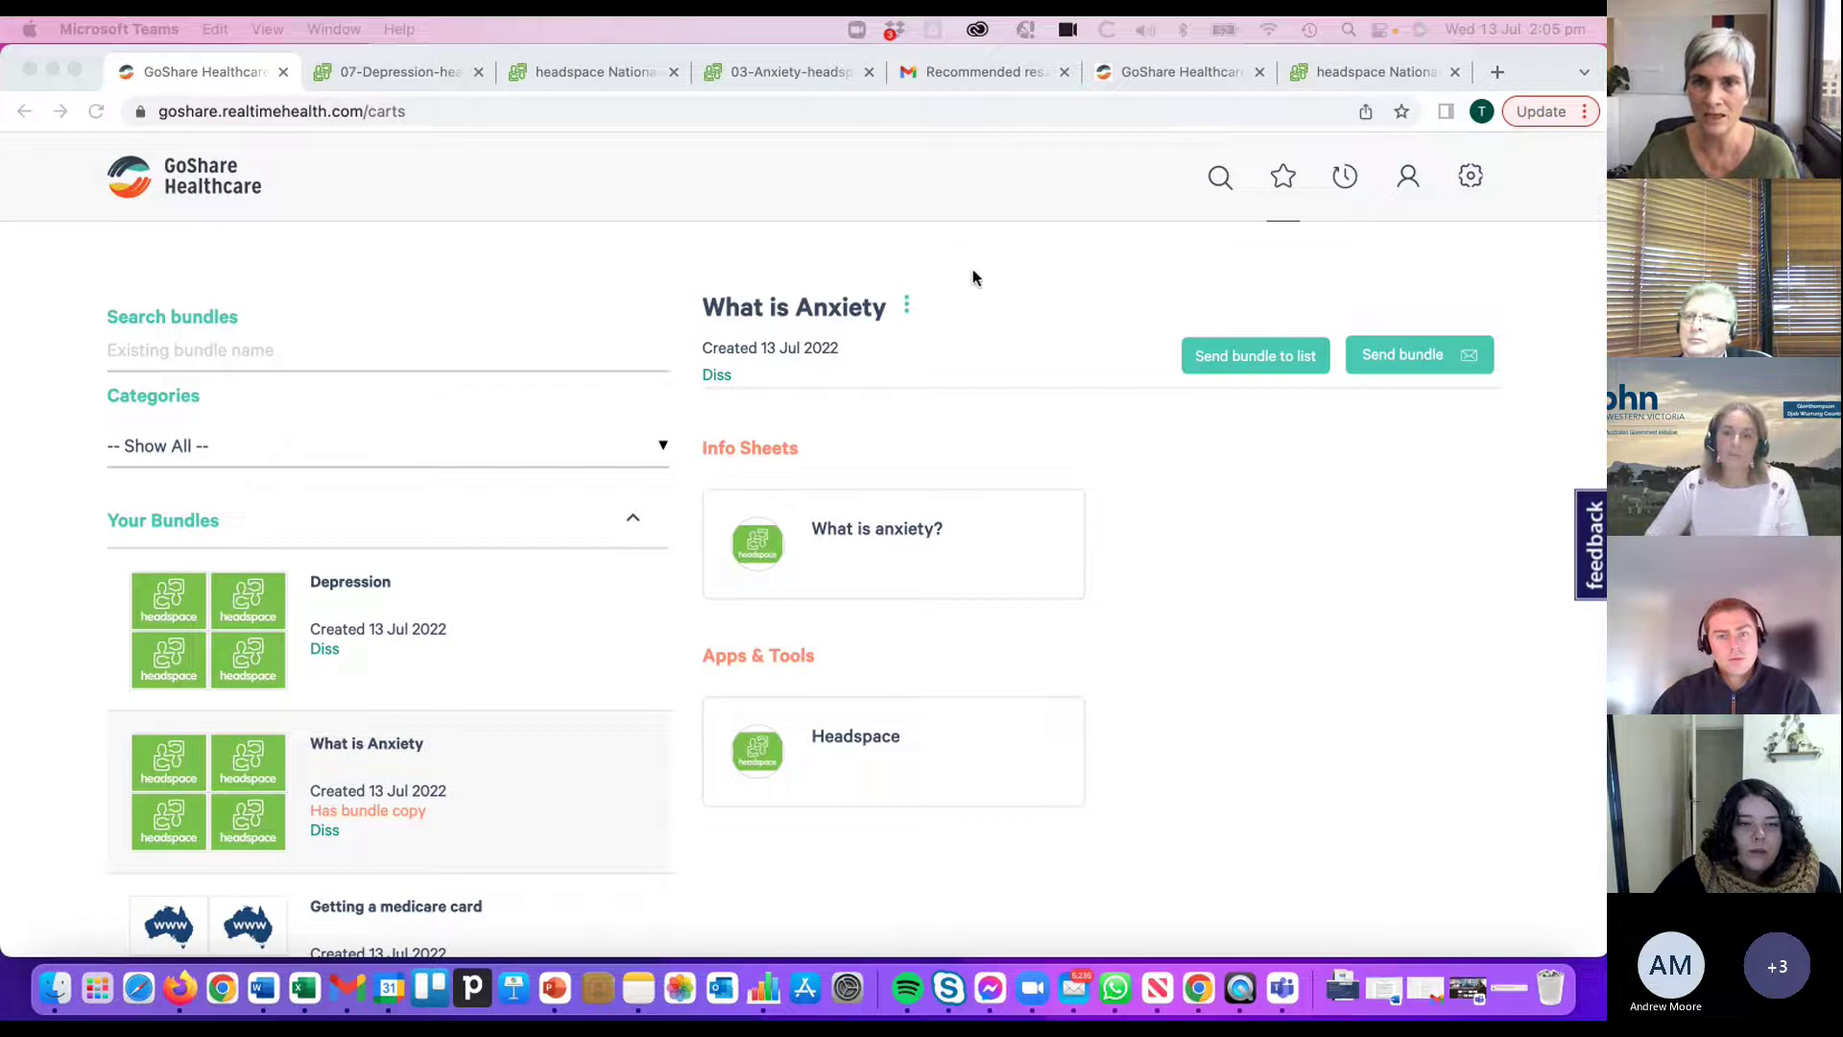
pyautogui.click(972, 278)
pyautogui.click(906, 305)
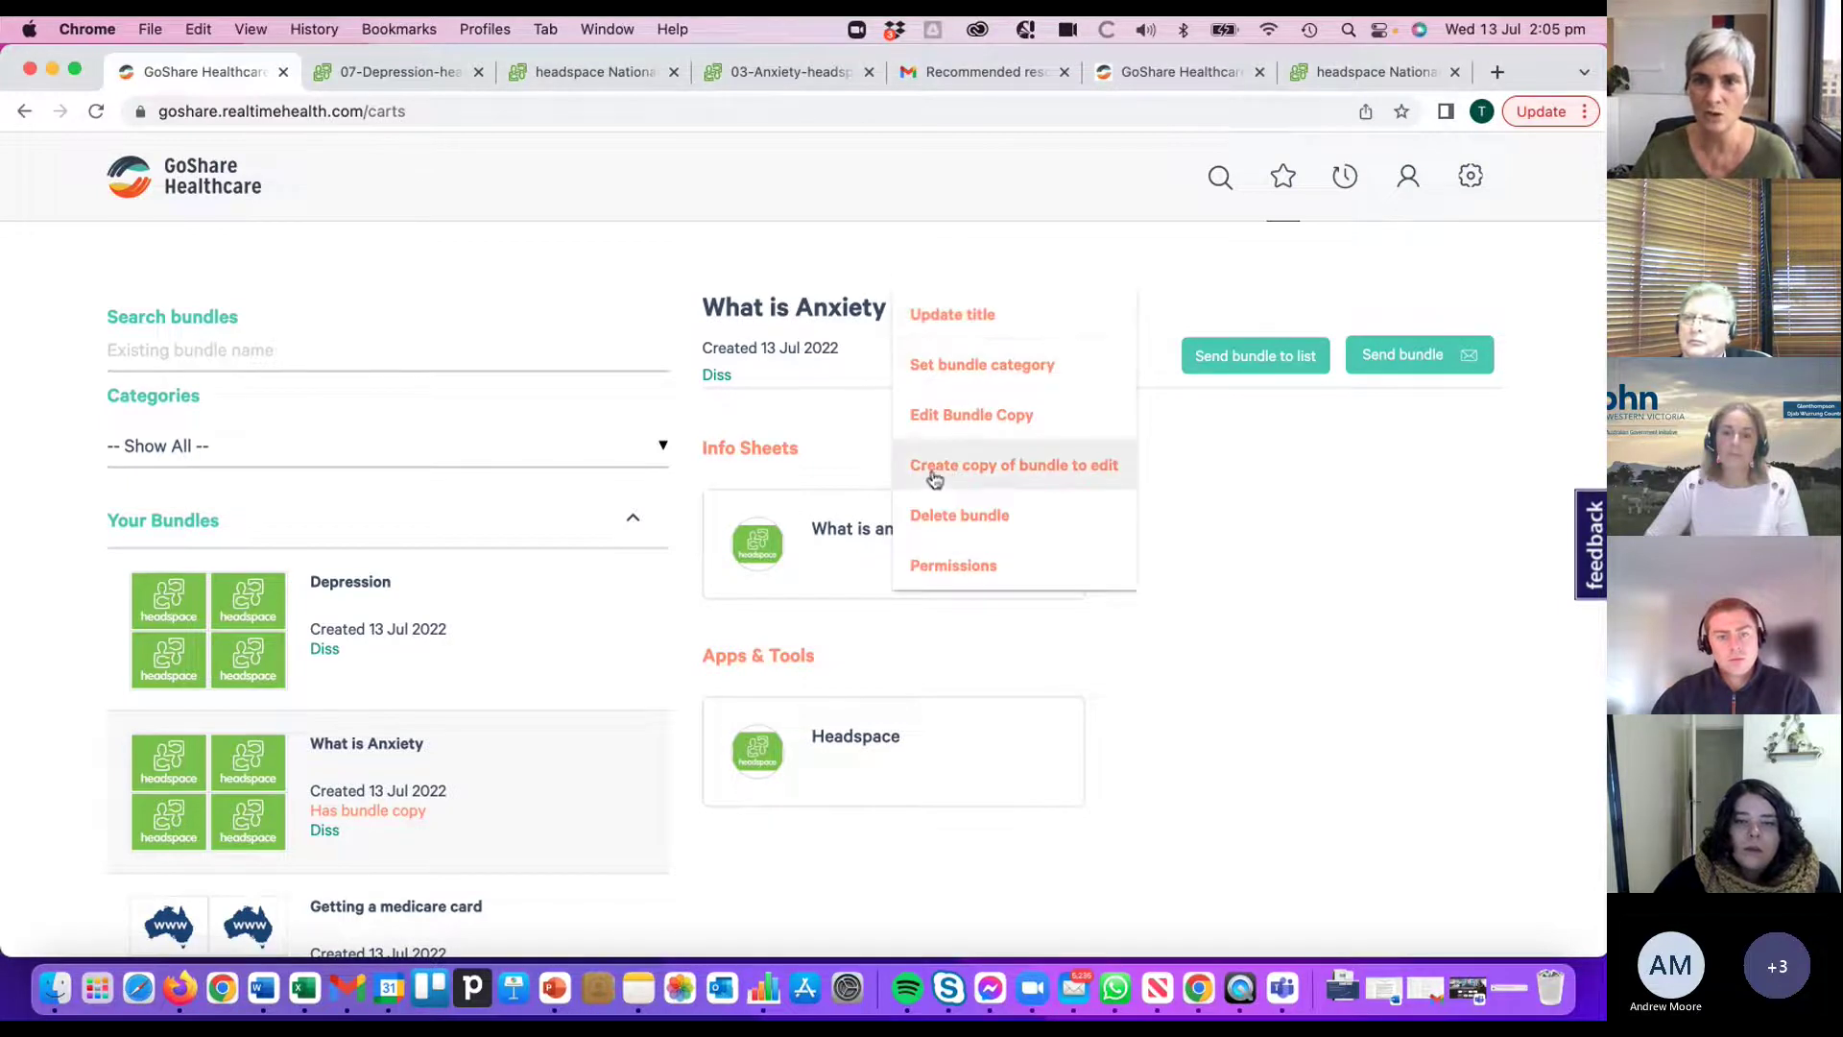
pyautogui.click(1019, 471)
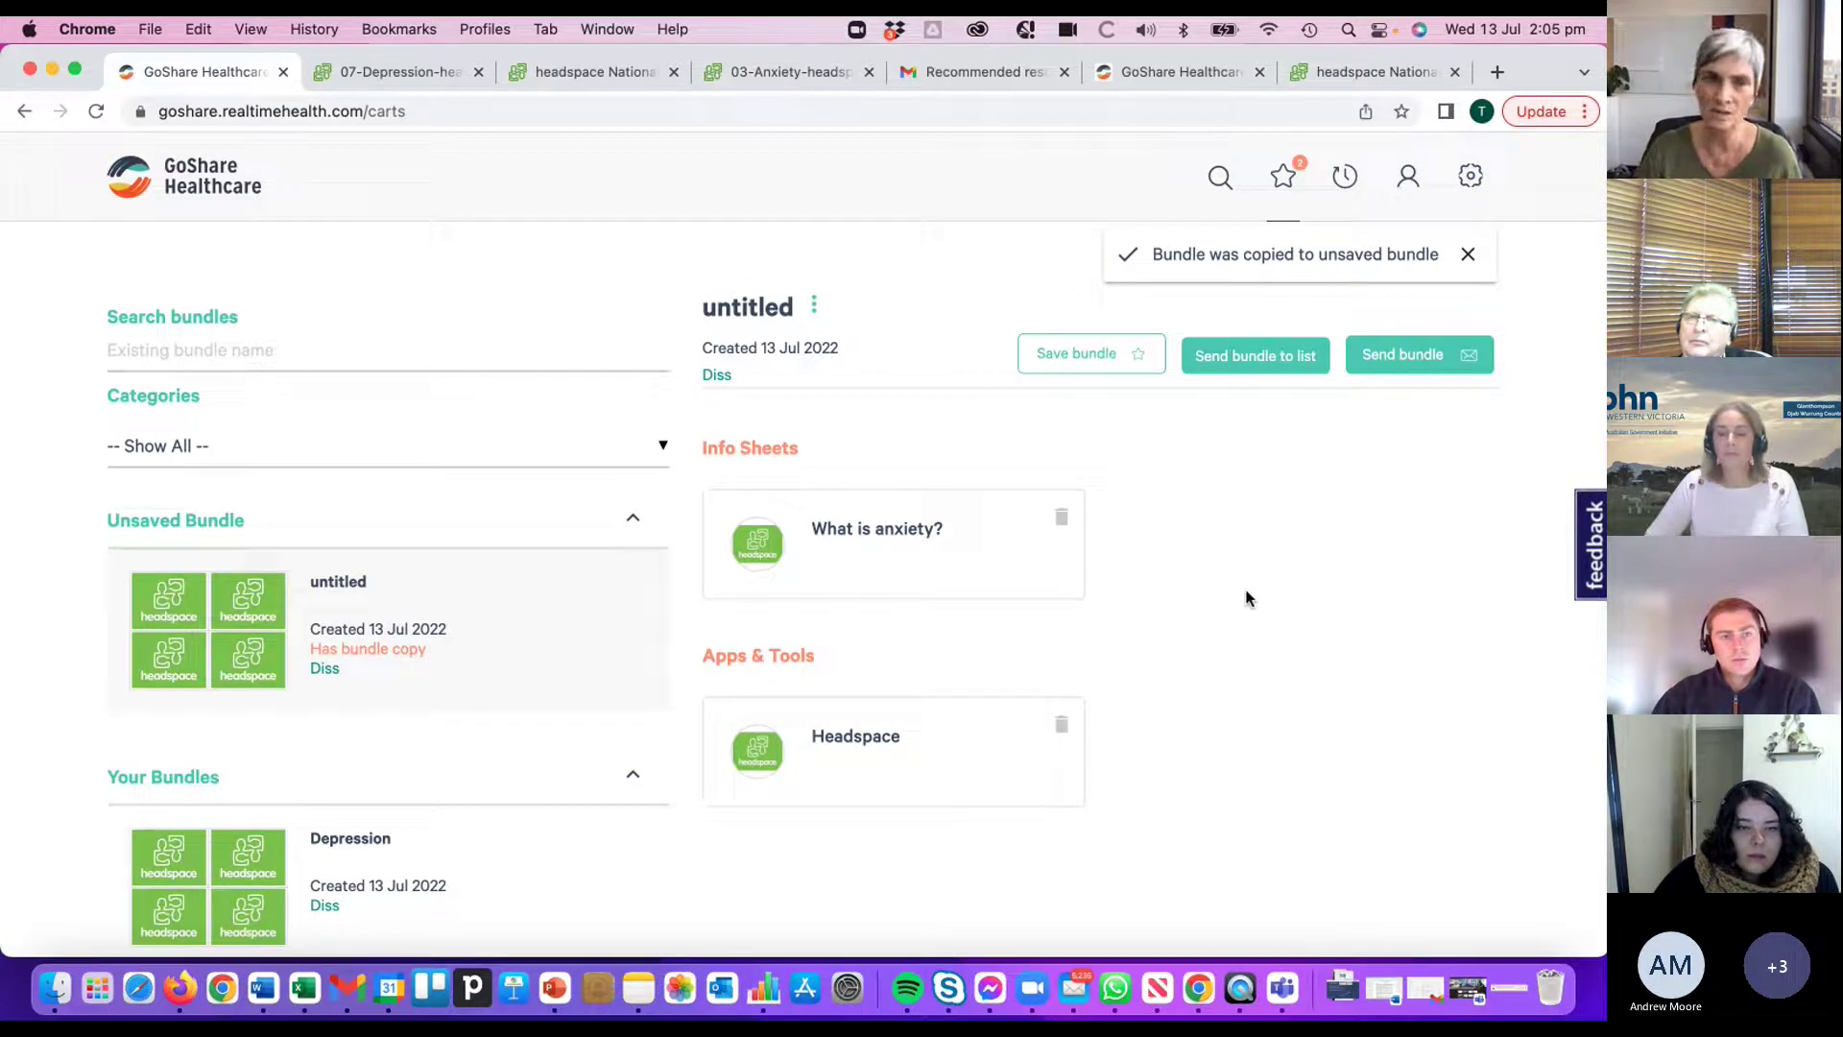
pyautogui.scroll(-3, 452, 649)
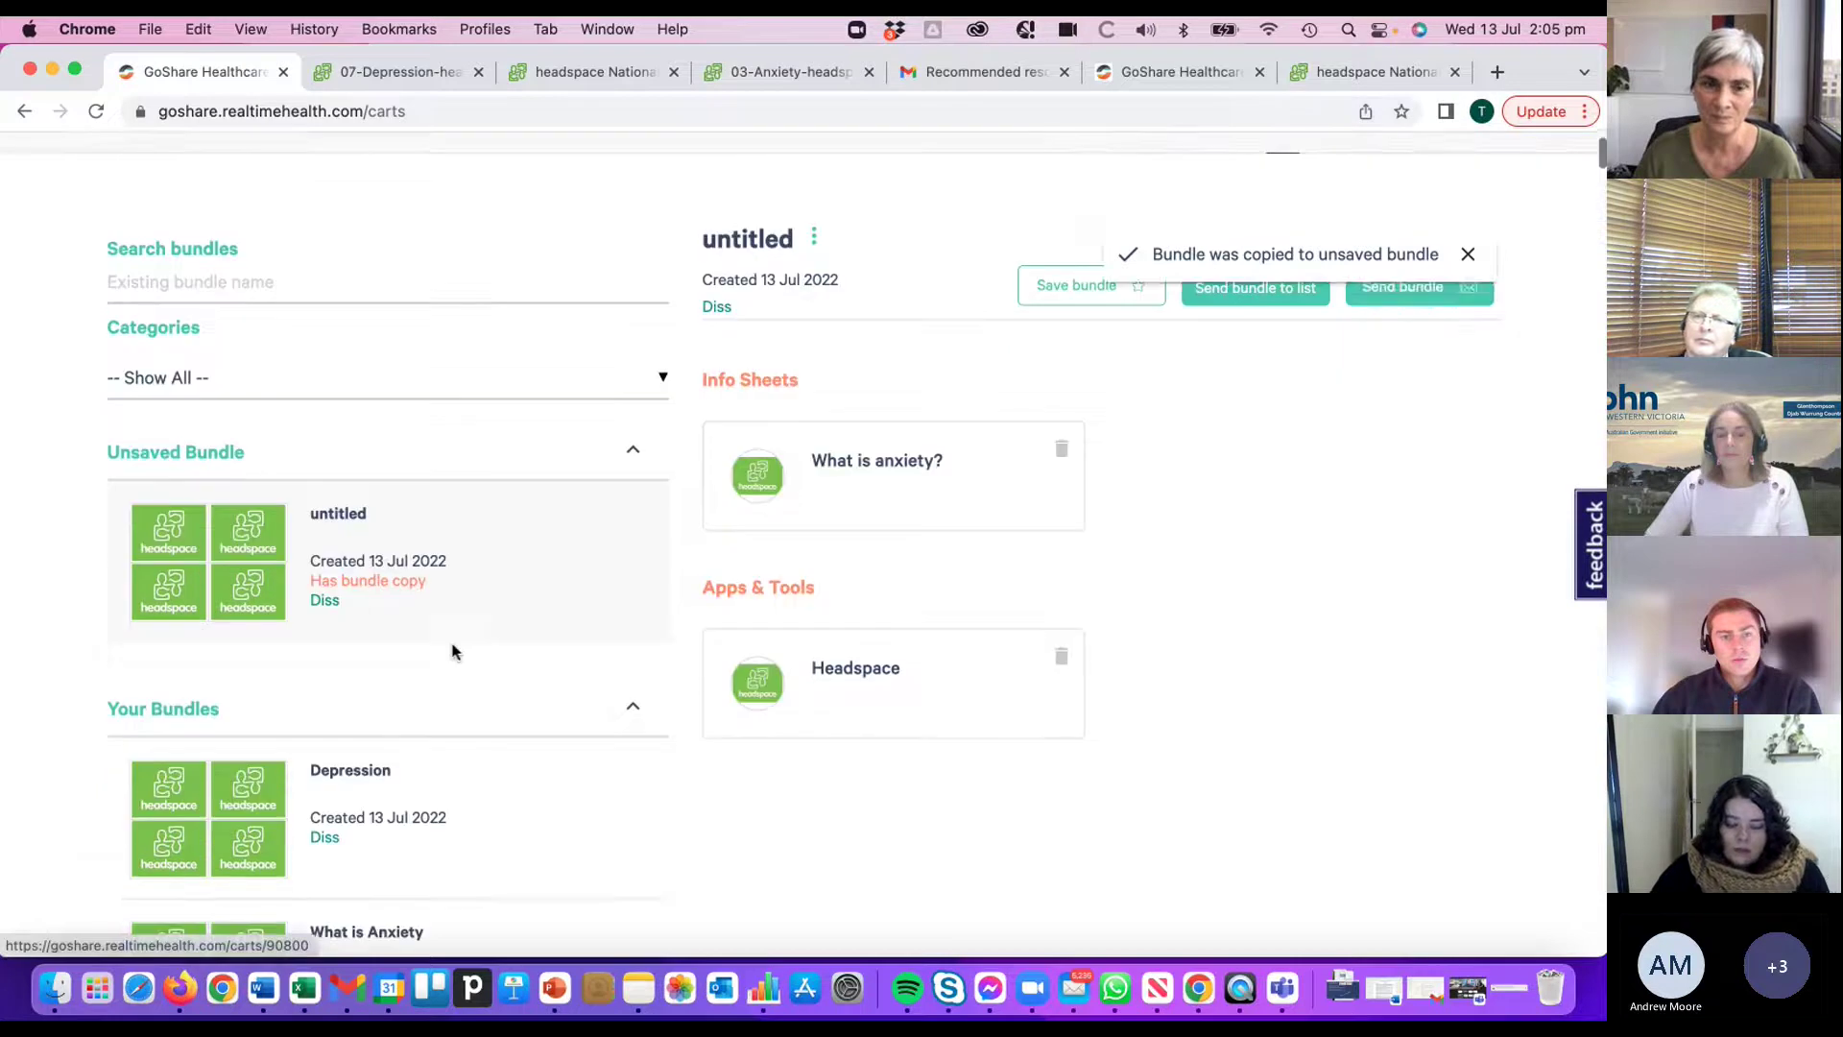
pyautogui.scroll(-2, 452, 650)
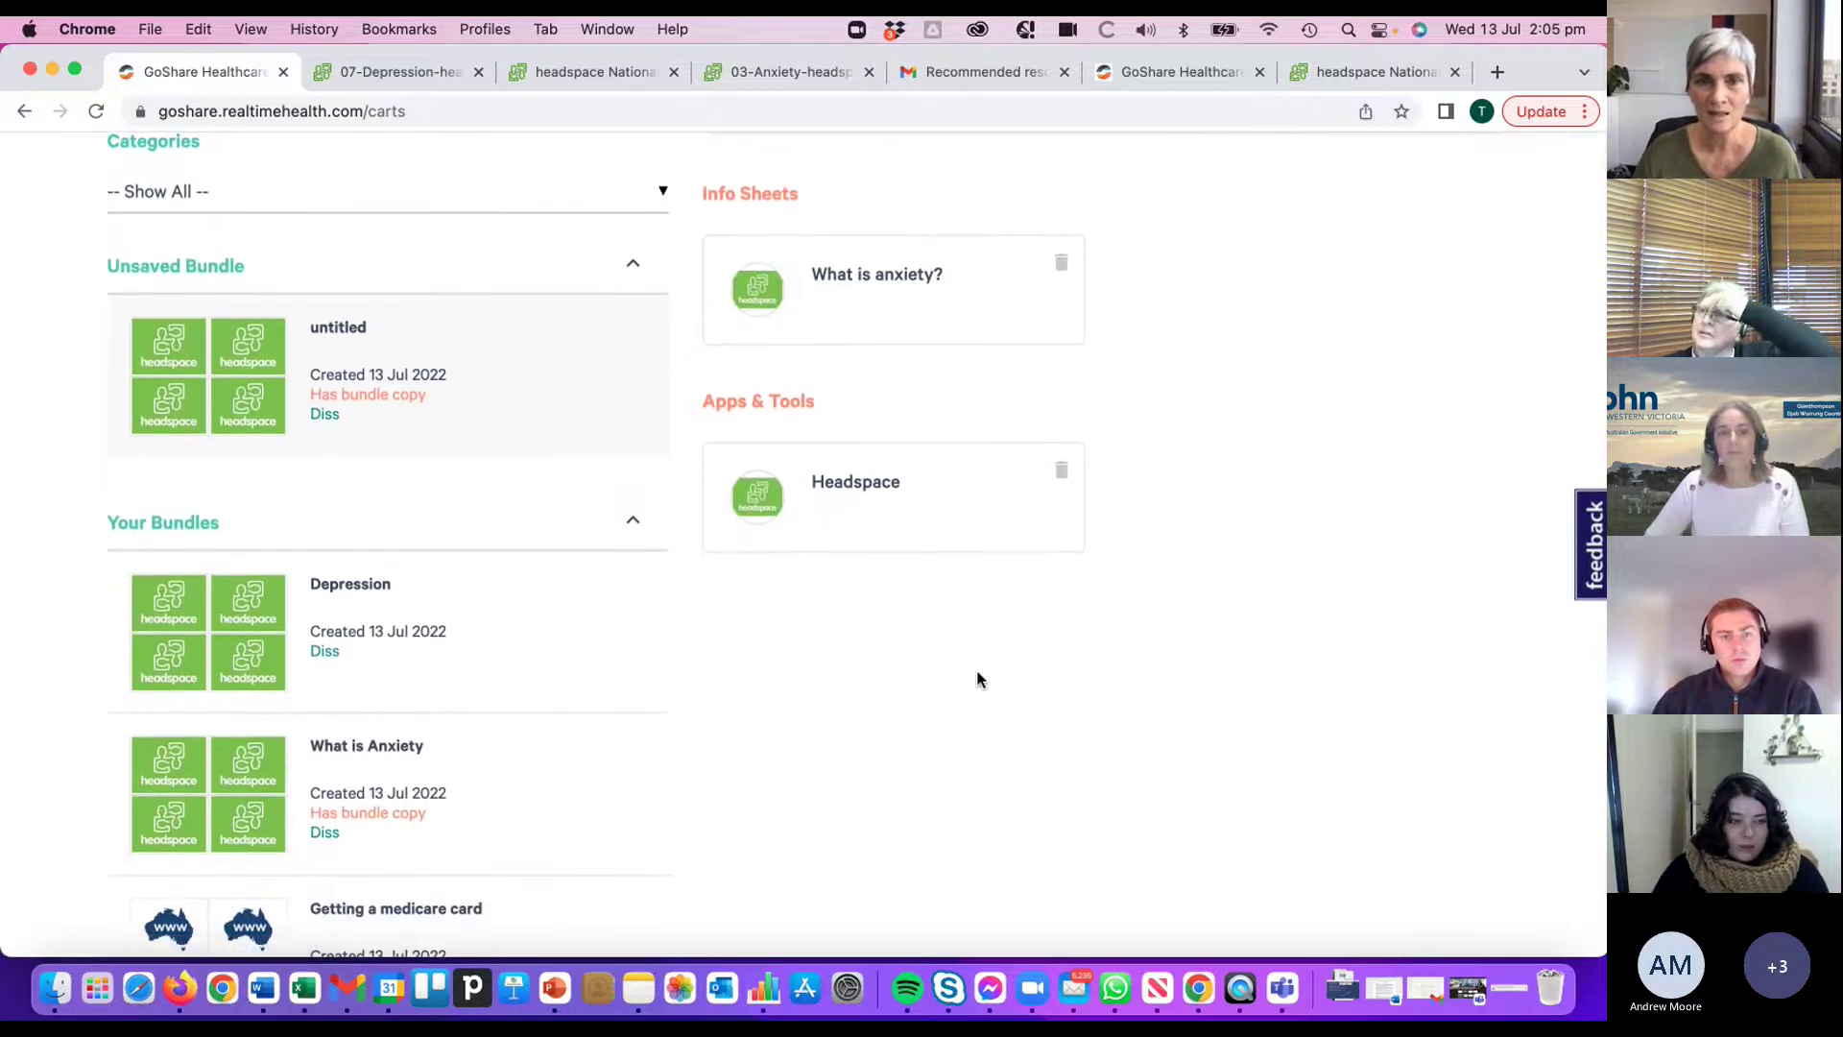
pyautogui.scroll(2, 1142, 667)
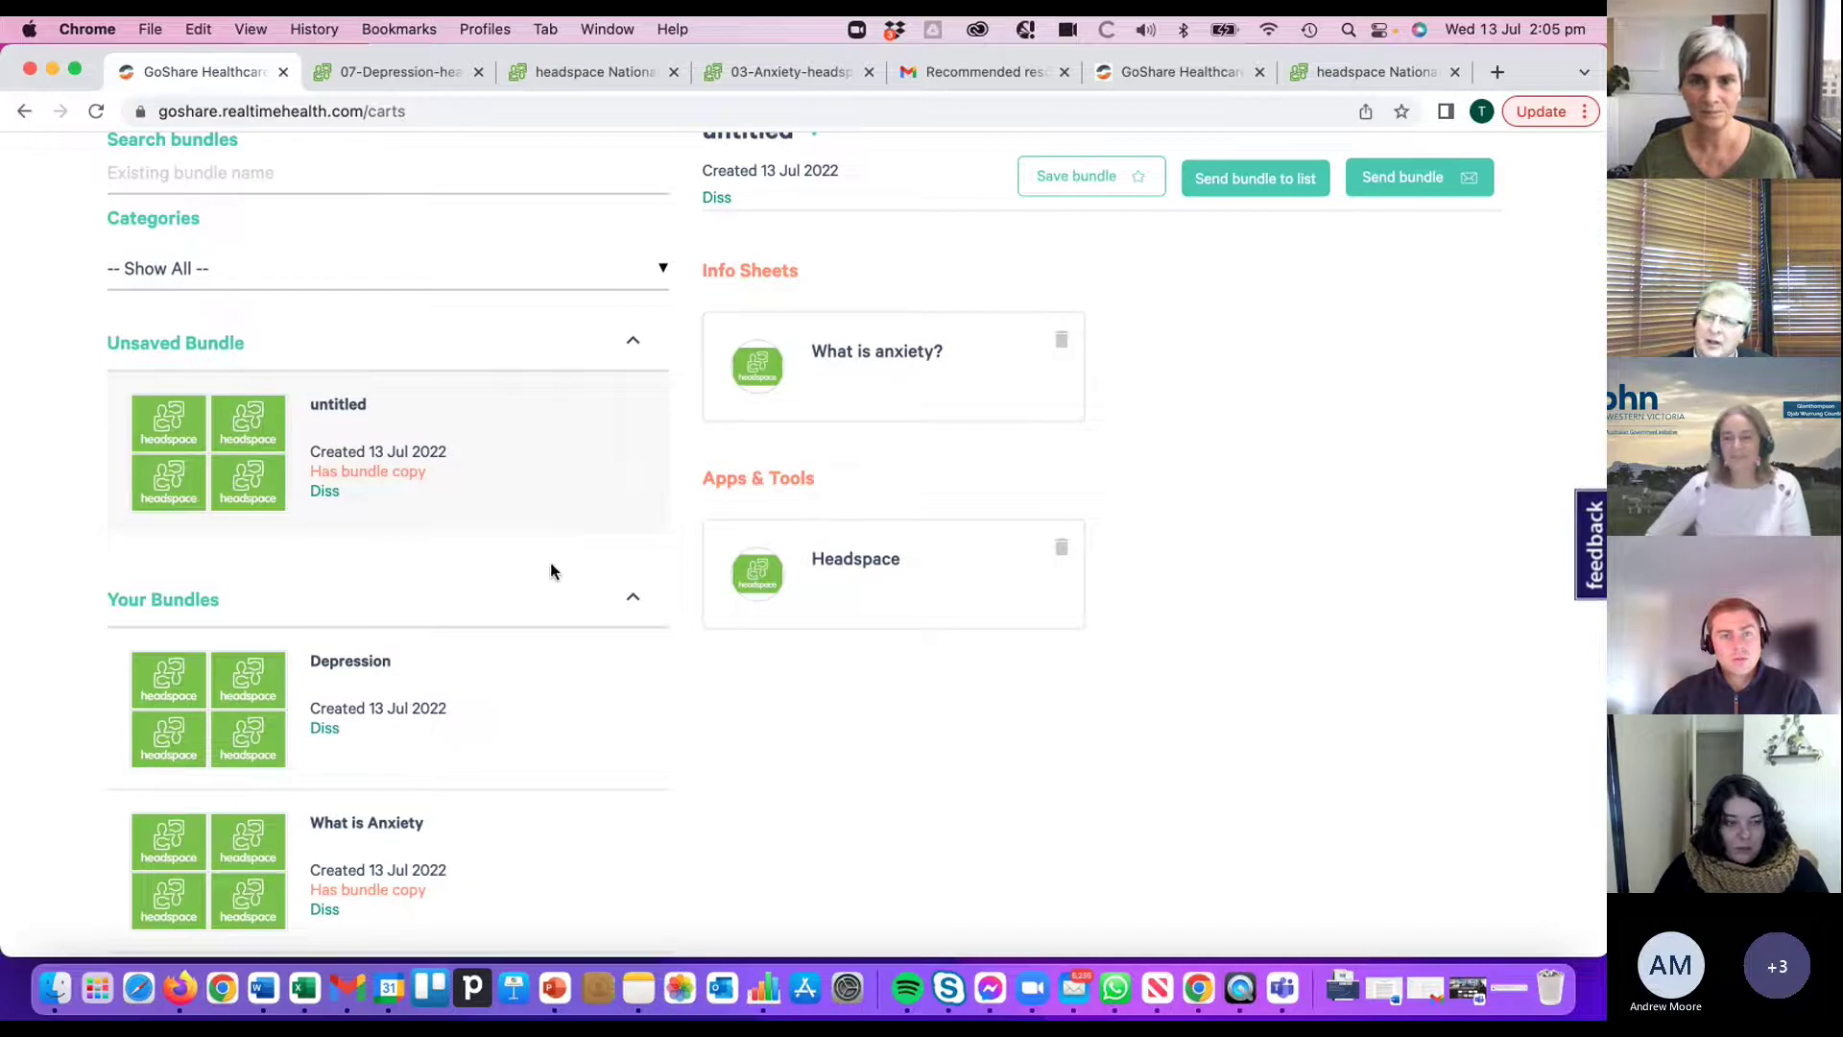
pyautogui.scroll(4, 518, 547)
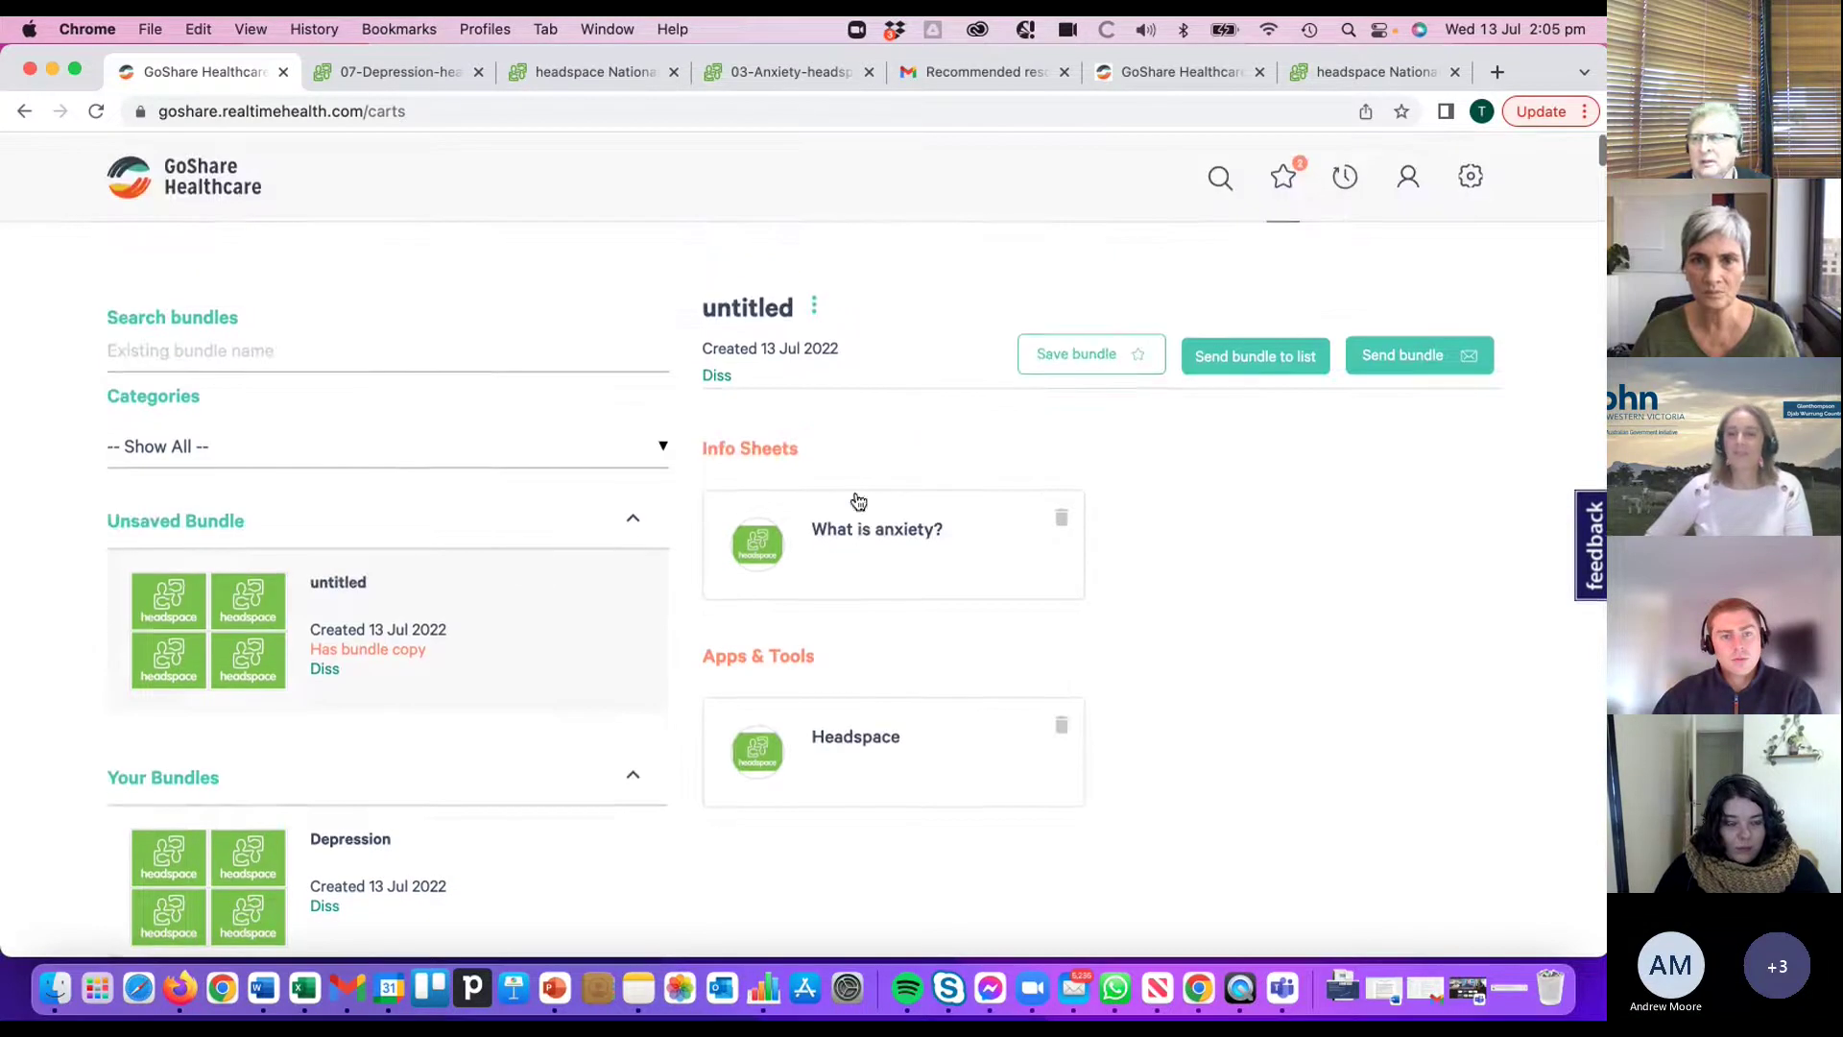
# - Delete the untitled bundle copy and confirm the deletion
pyautogui.click(818, 305)
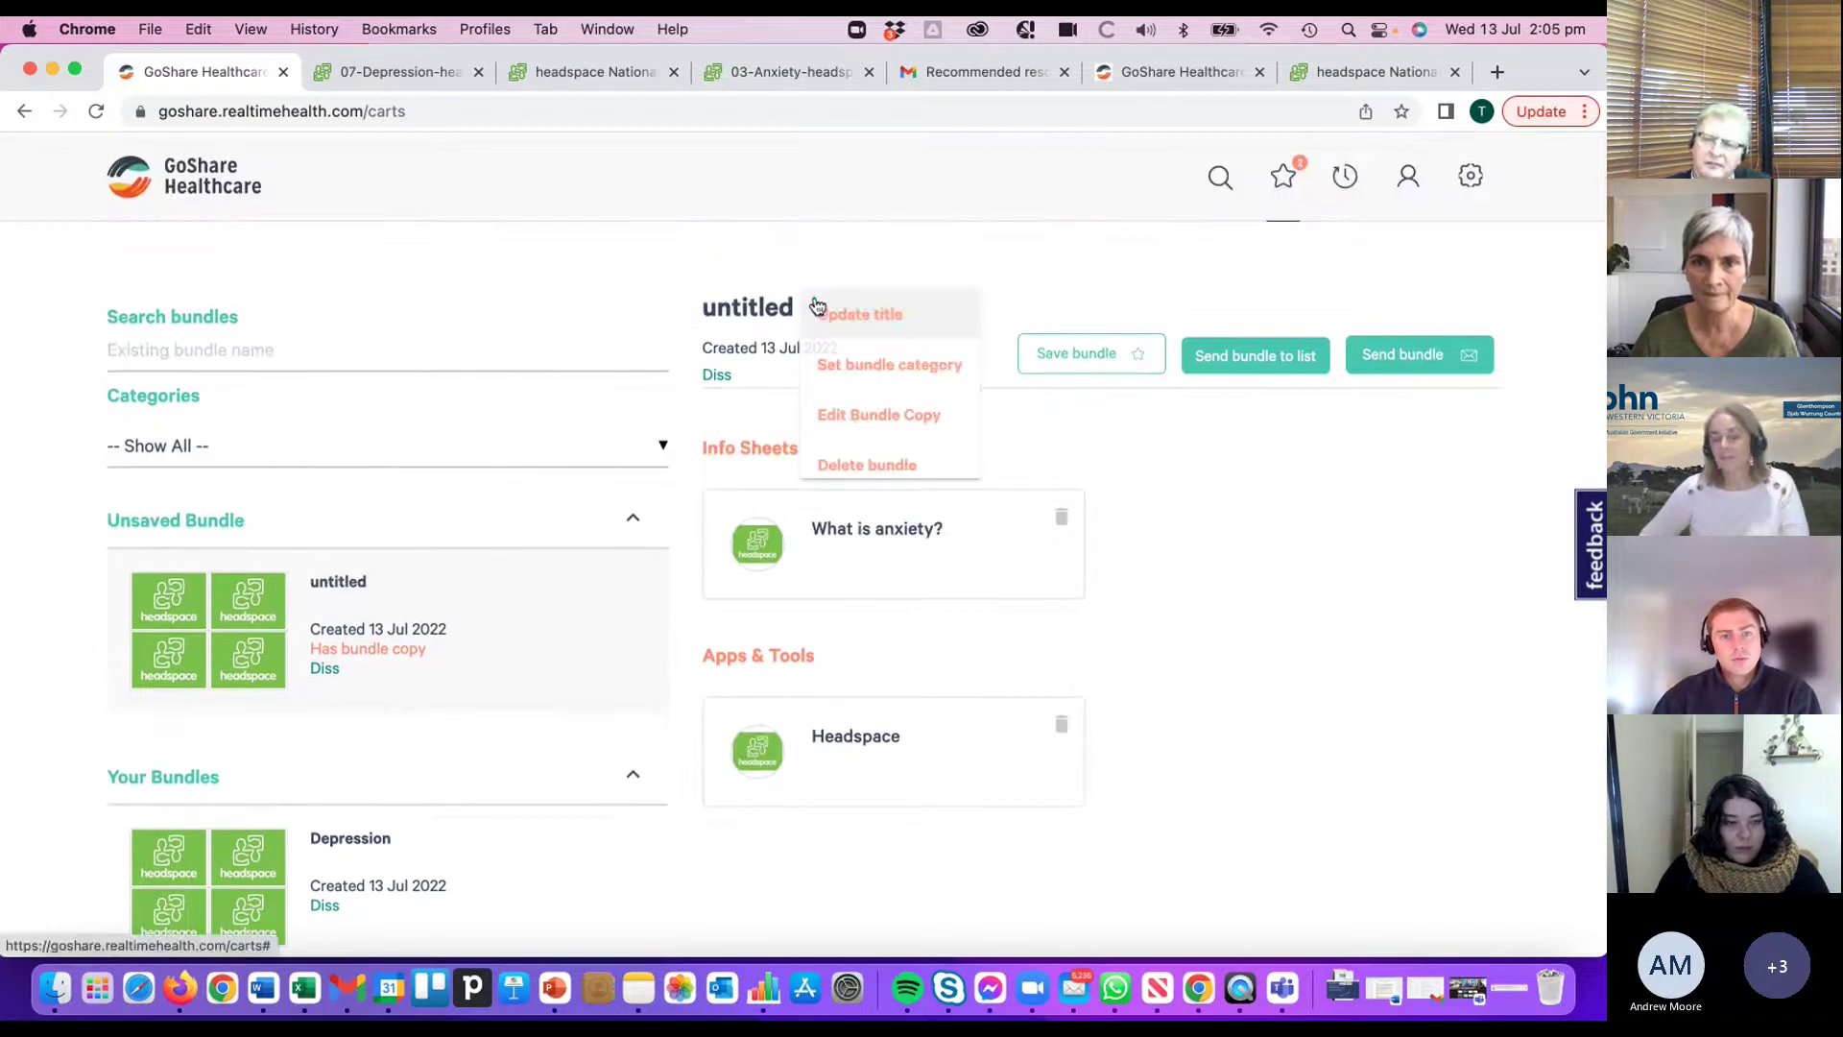
pyautogui.click(883, 468)
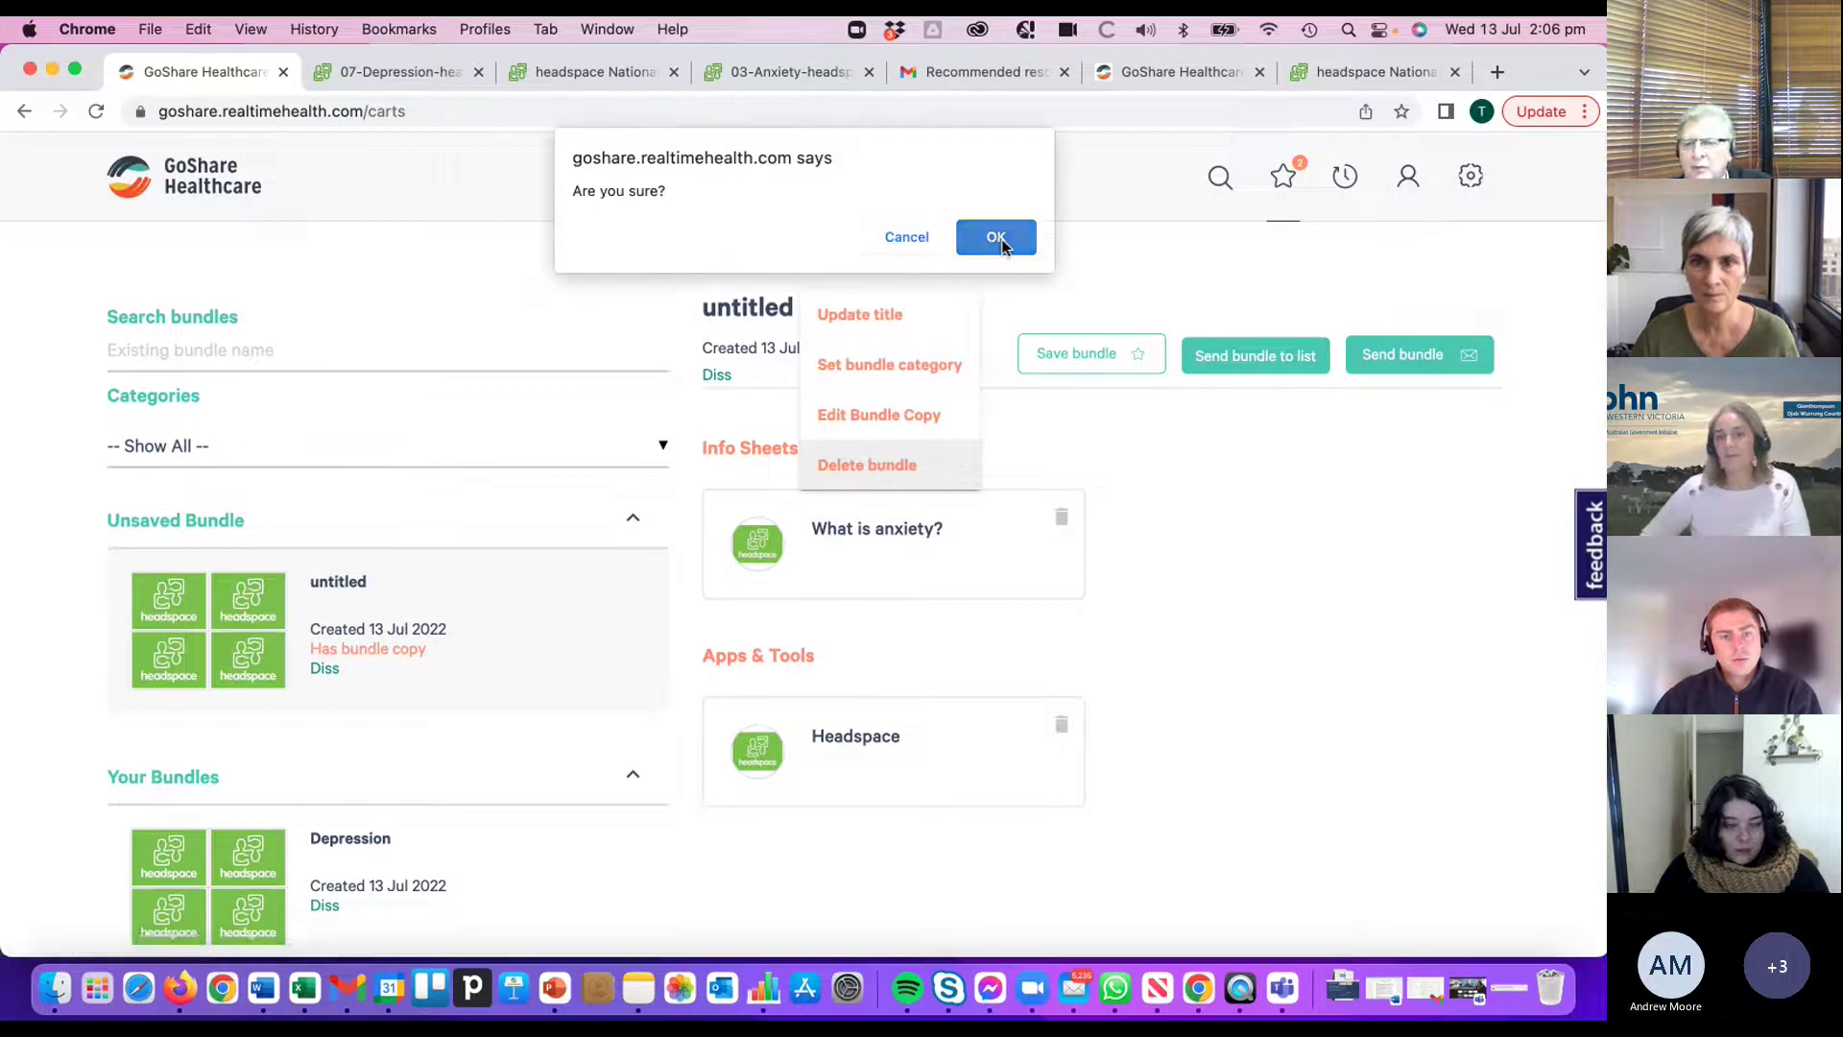
pyautogui.press('Return')
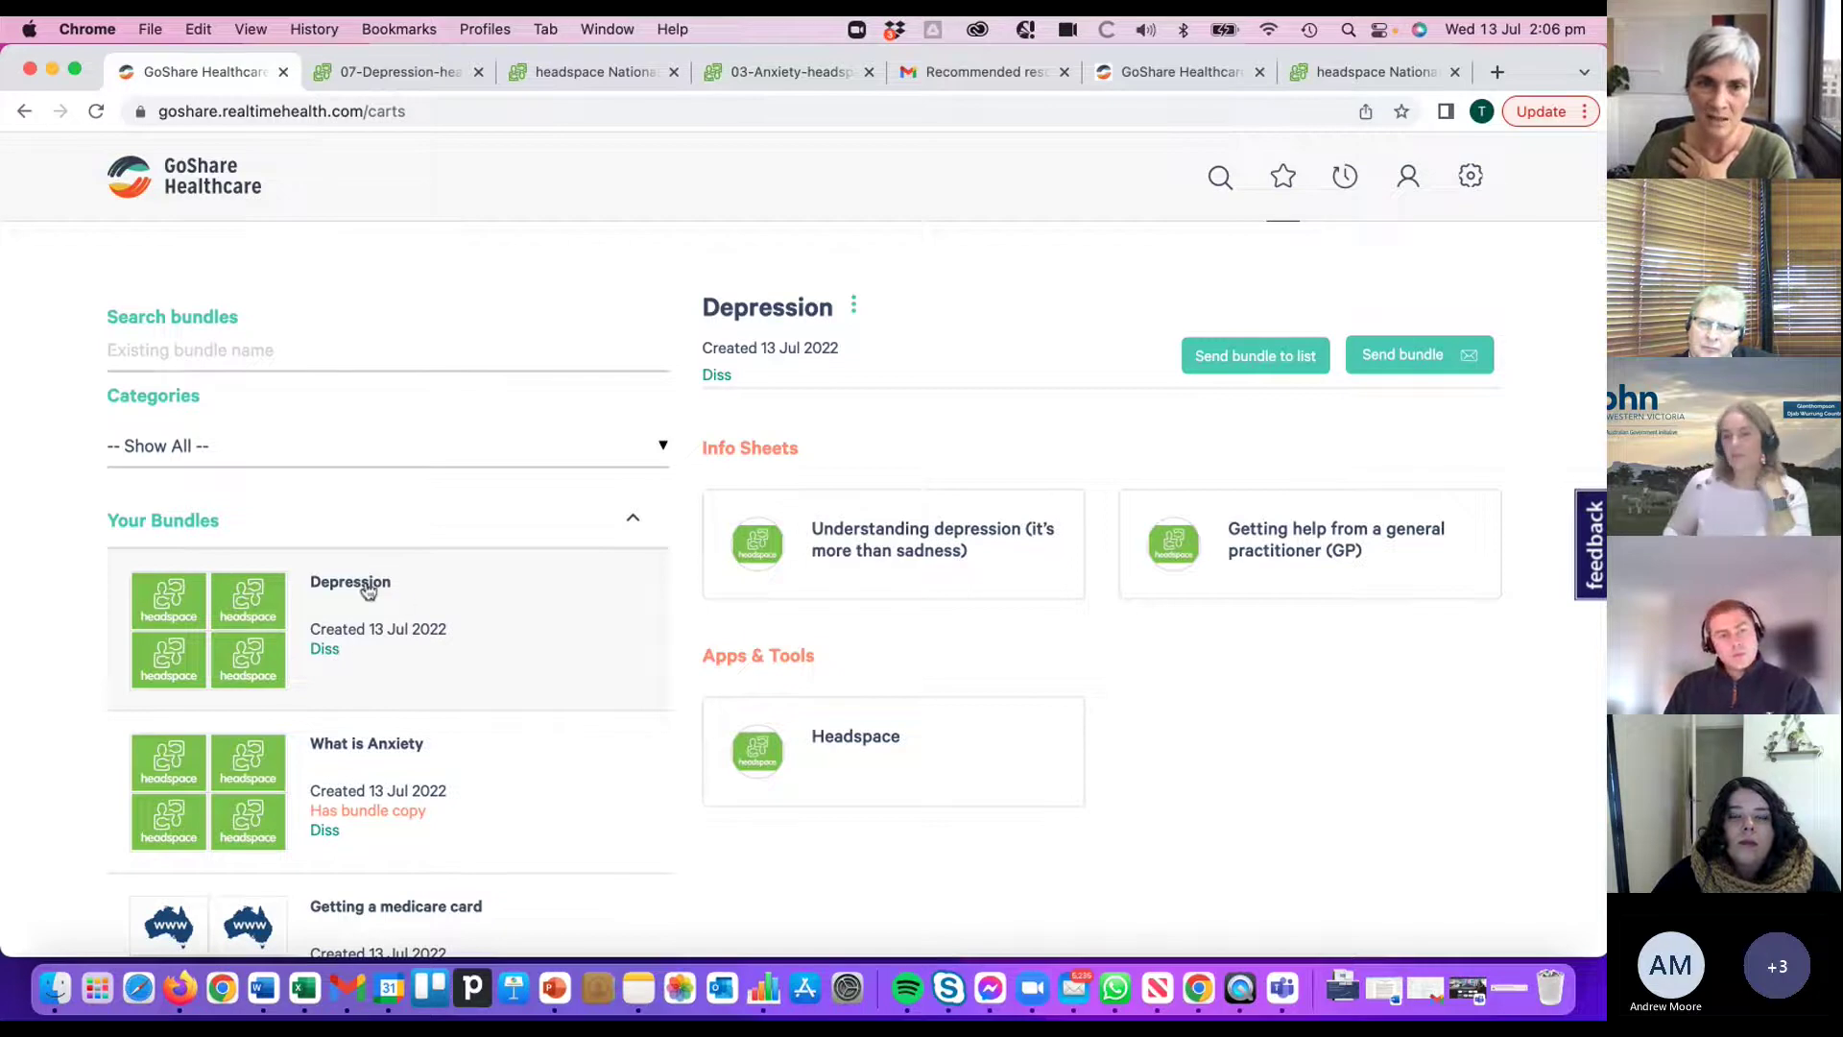
pyautogui.click(860, 302)
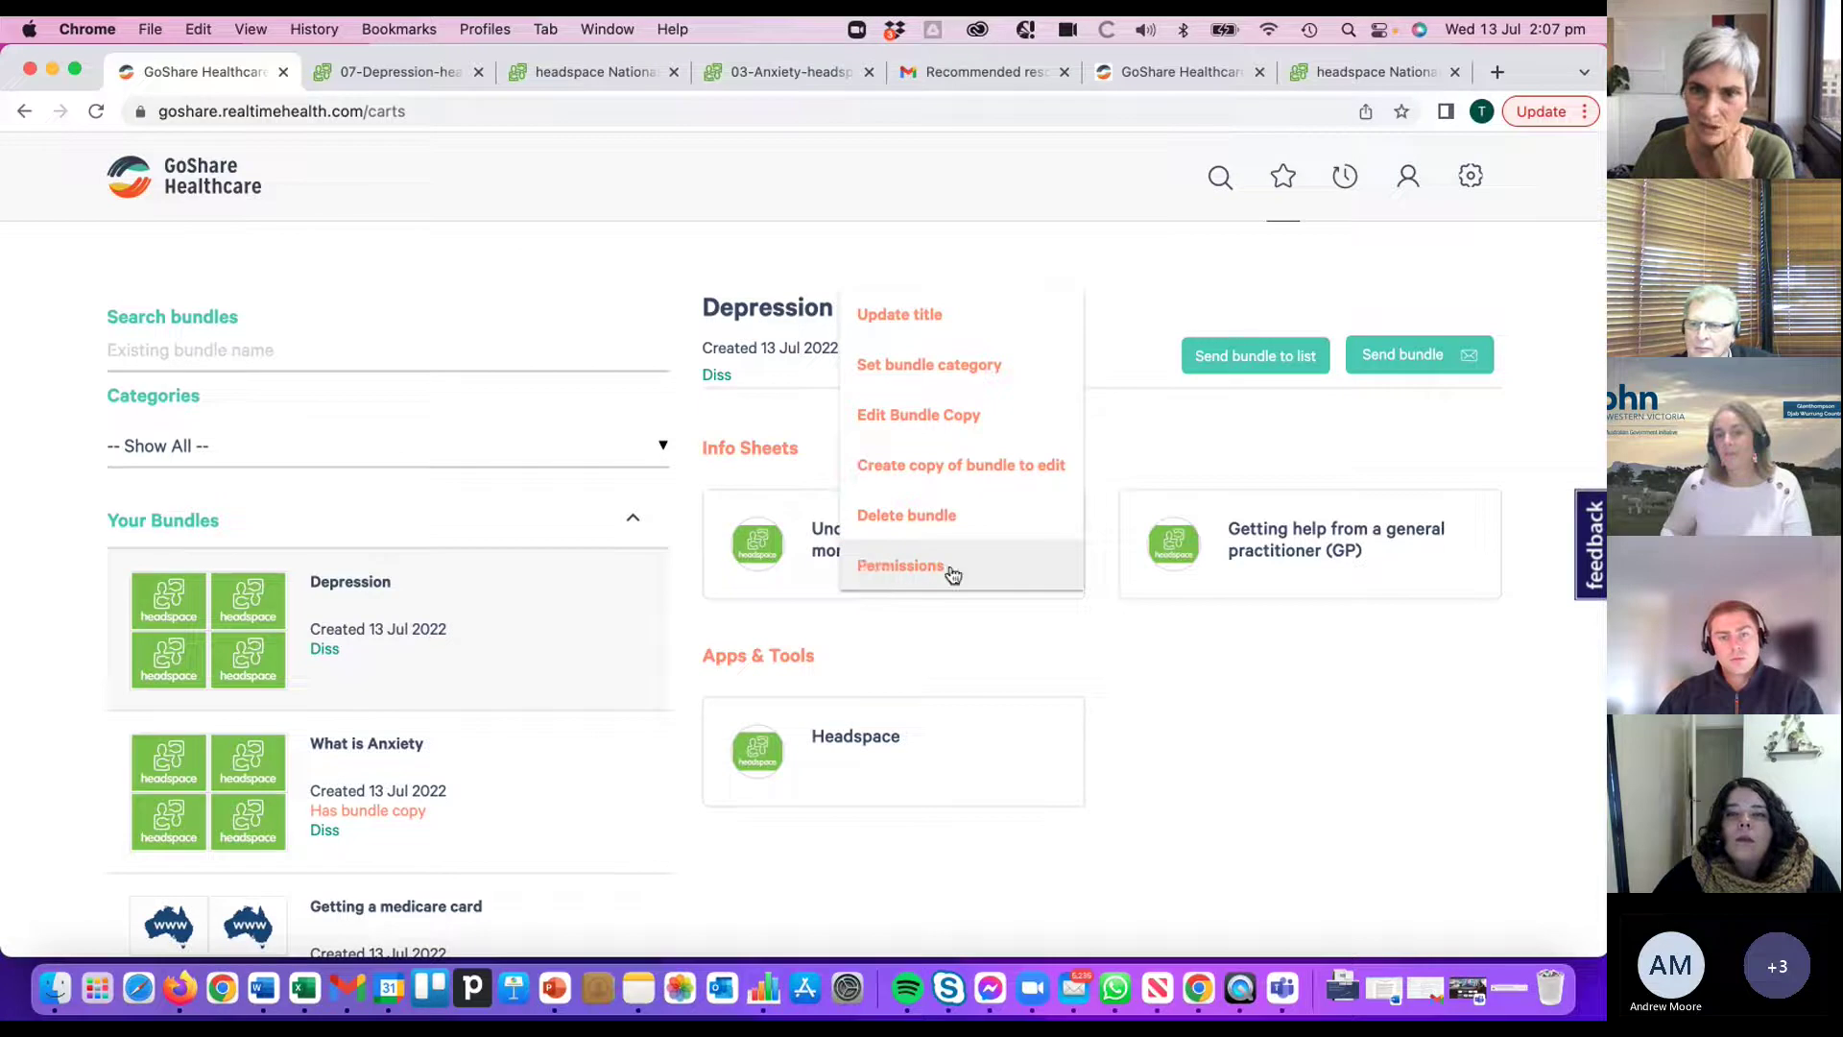
pyautogui.click(919, 566)
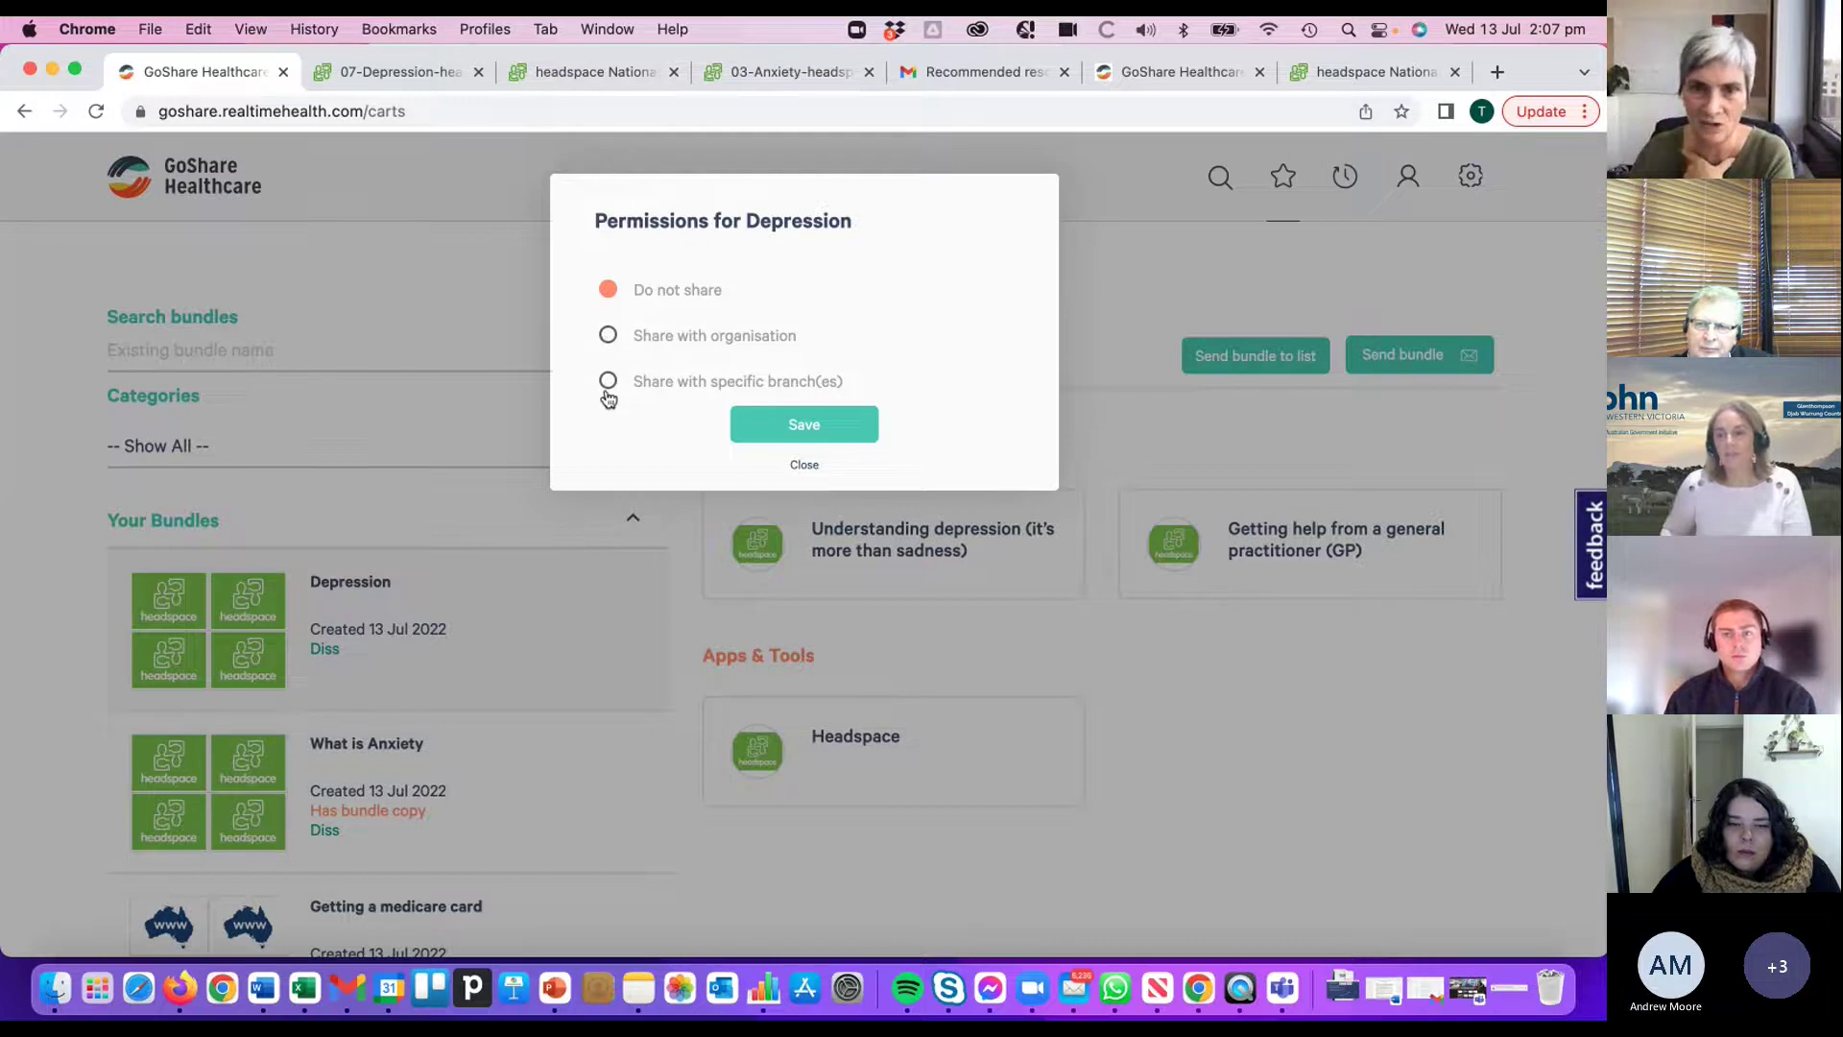
pyautogui.click(801, 466)
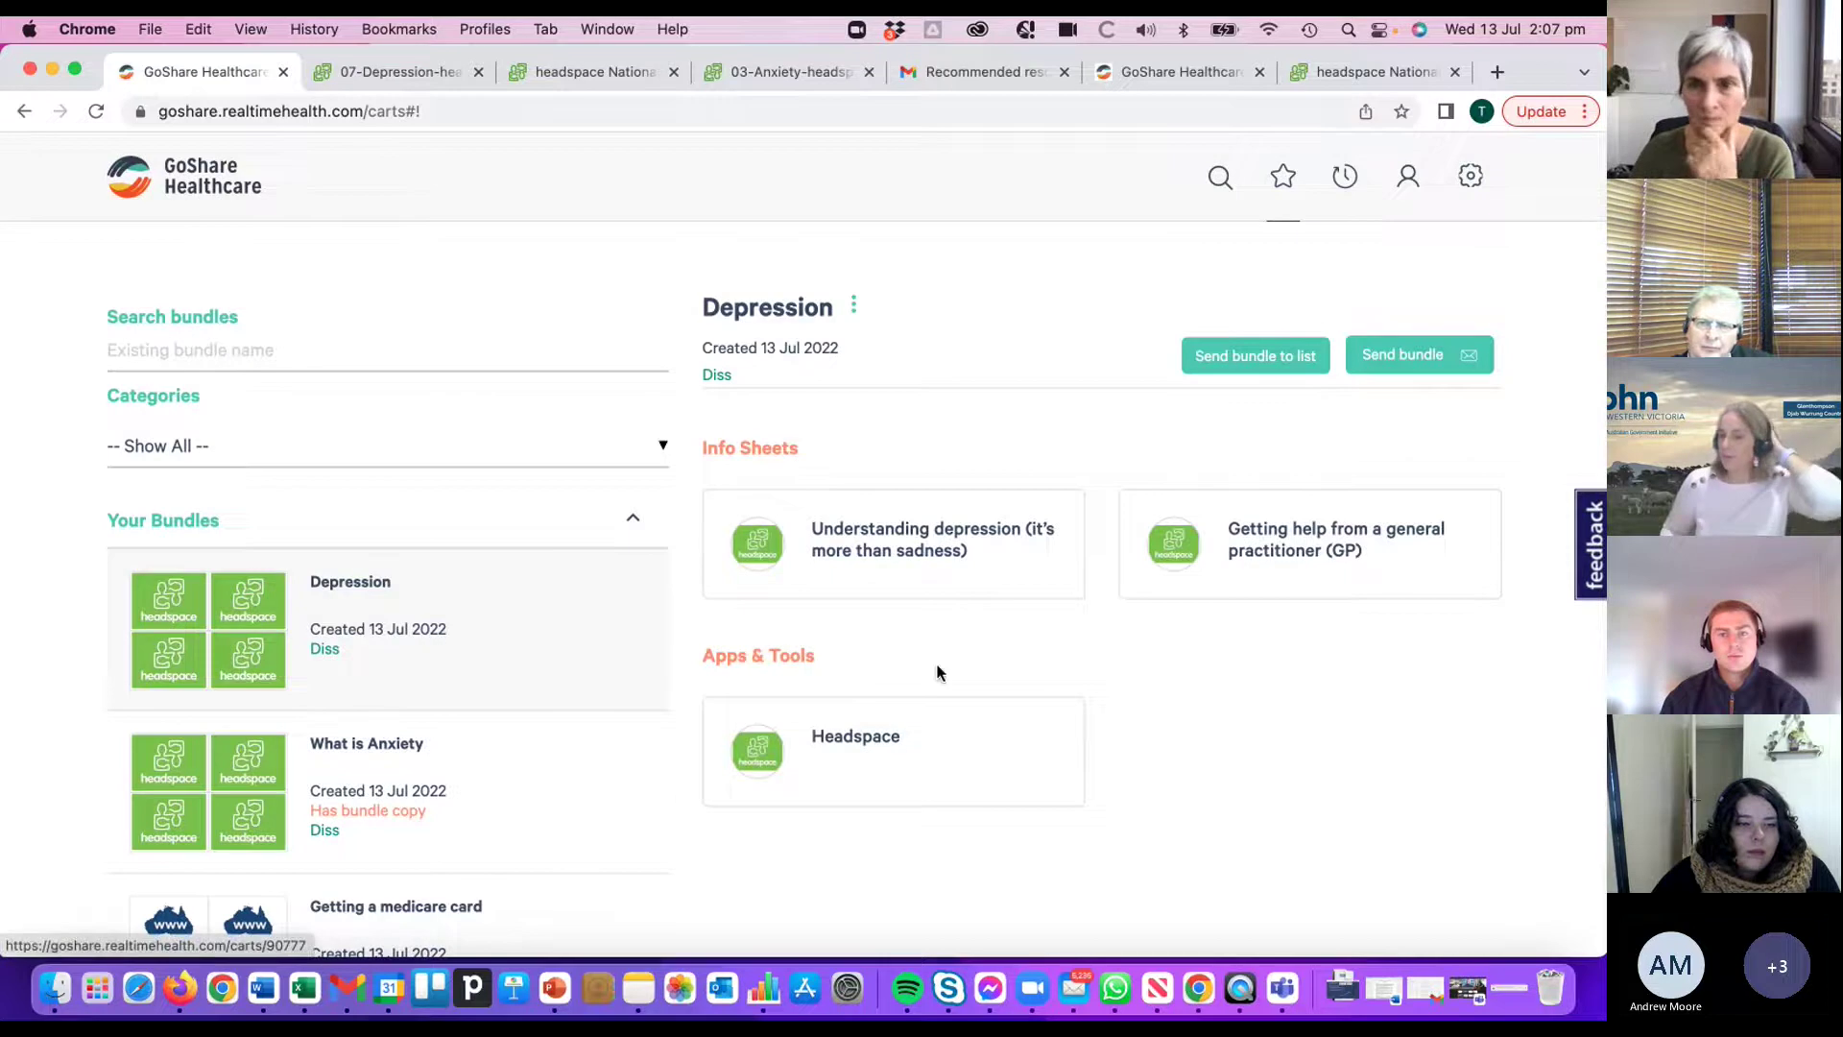
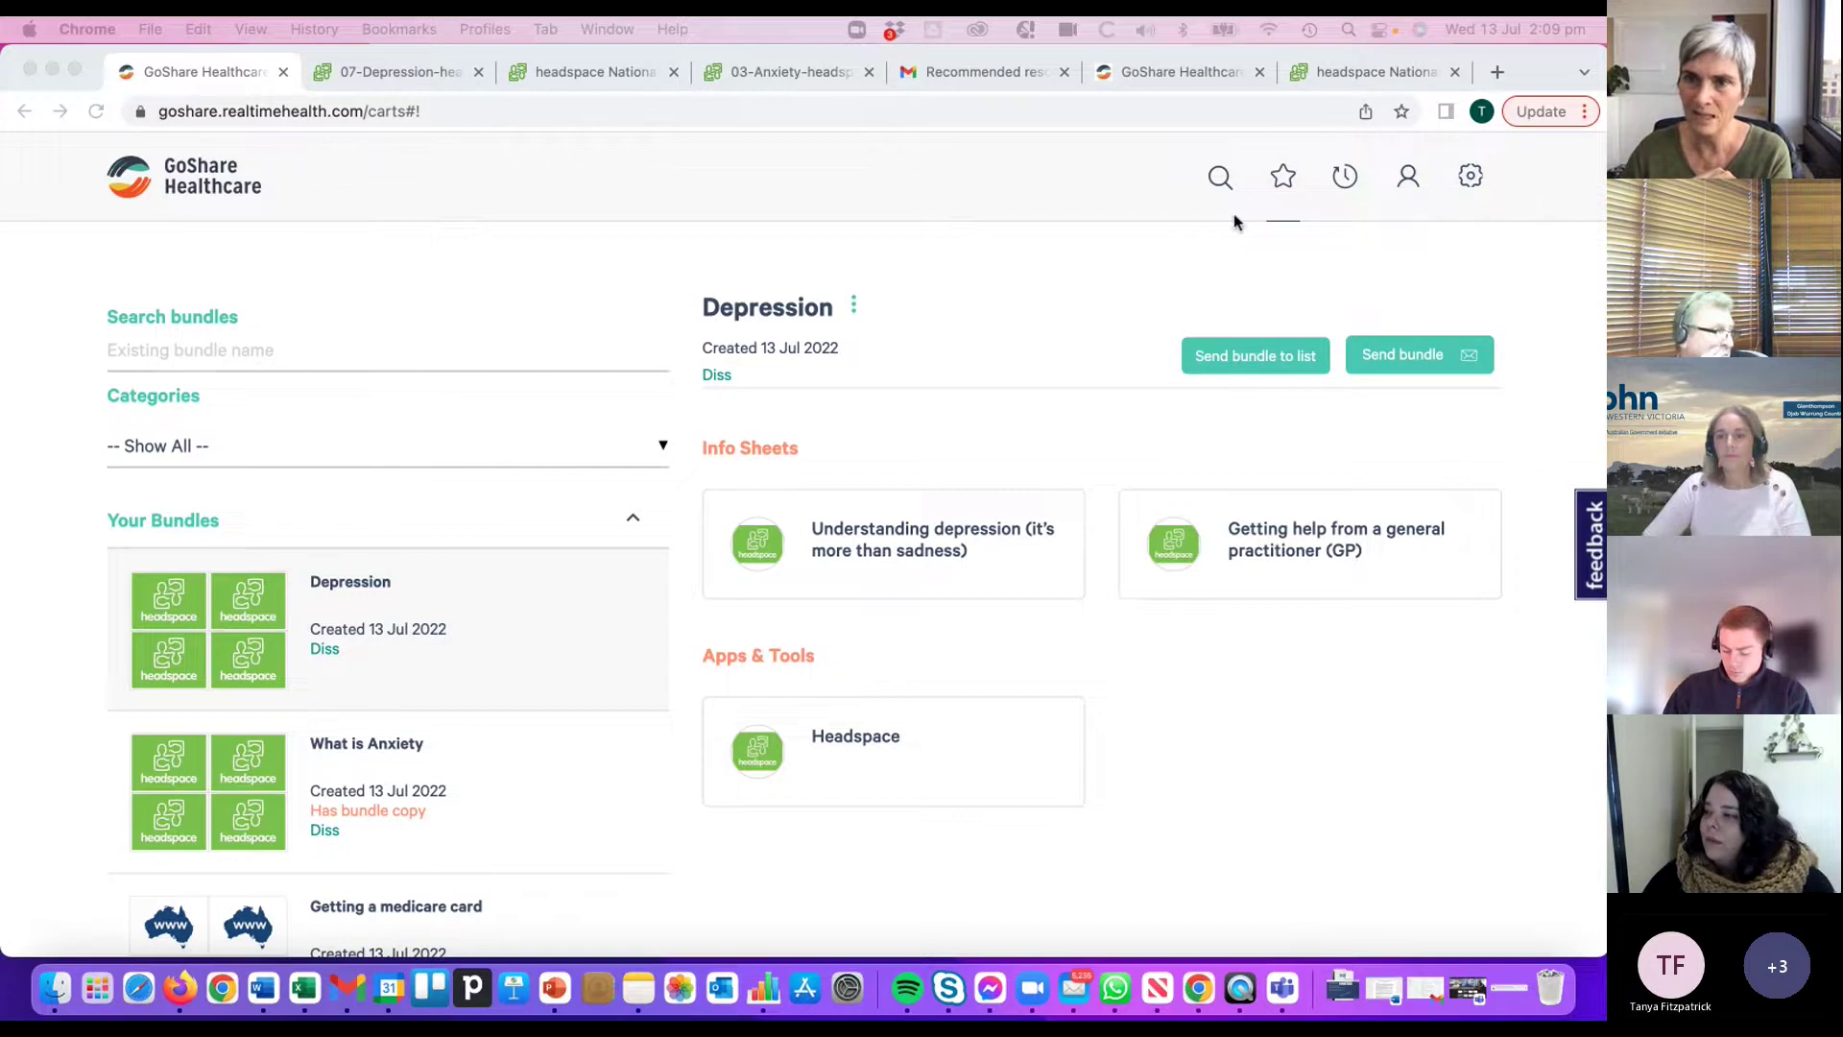
# - Open the Recipients page and view the recipient's 'What is Anxiety' headspace message history
pyautogui.click(1409, 185)
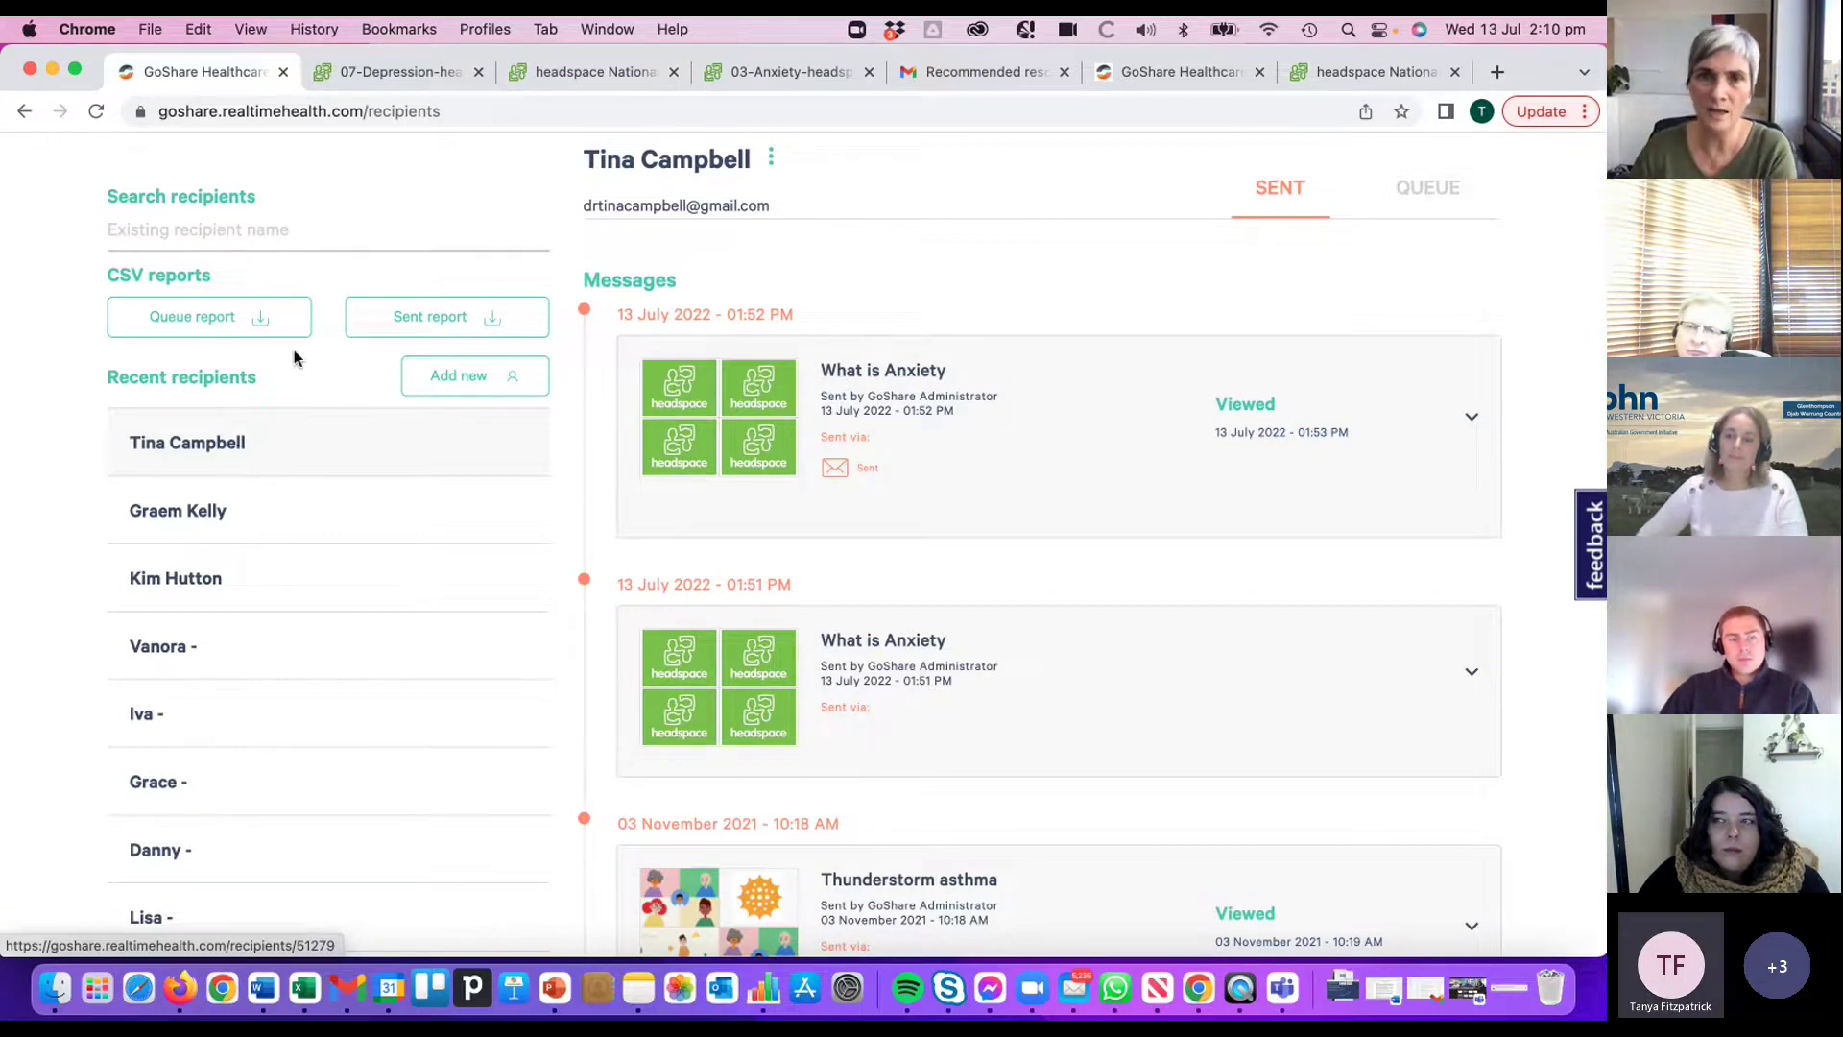
pyautogui.scroll(1, 950, 254)
pyautogui.scroll(3, 948, 267)
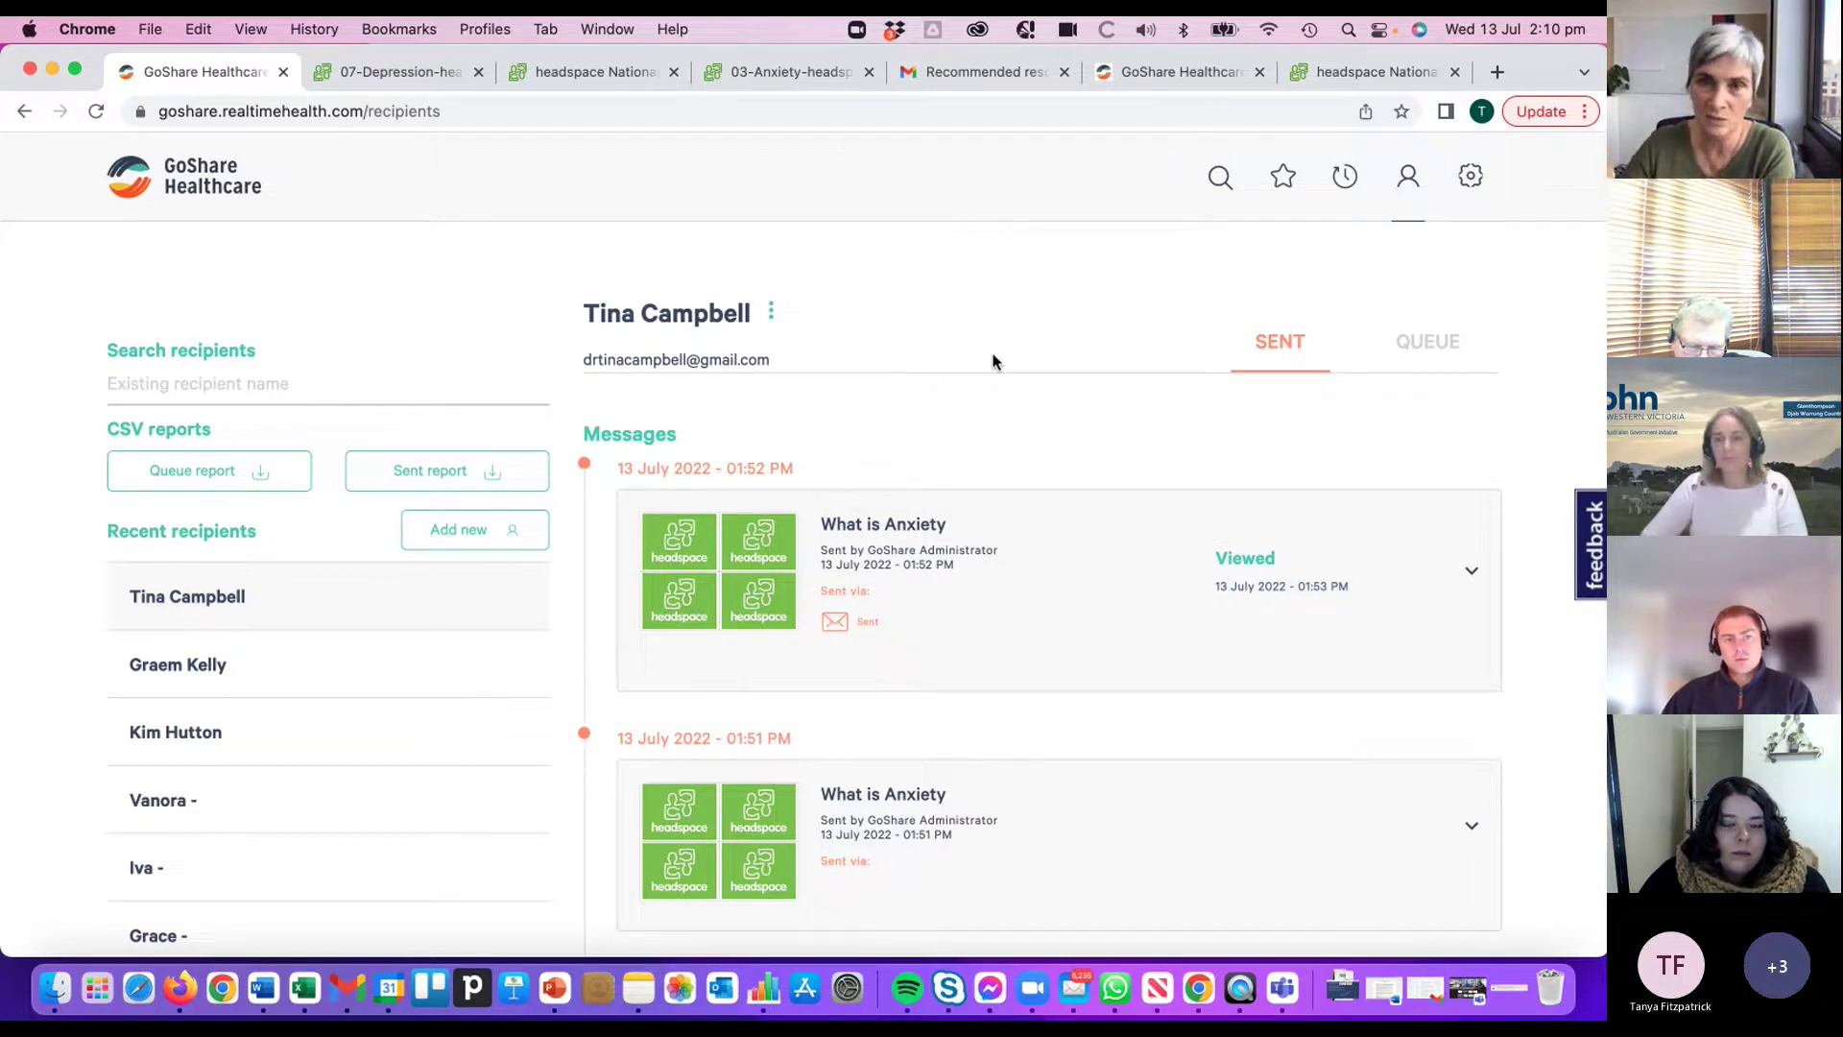
# - Dismiss the recipient's options menu unused and return to the Depression bundle on the Bundles page
pyautogui.click(770, 310)
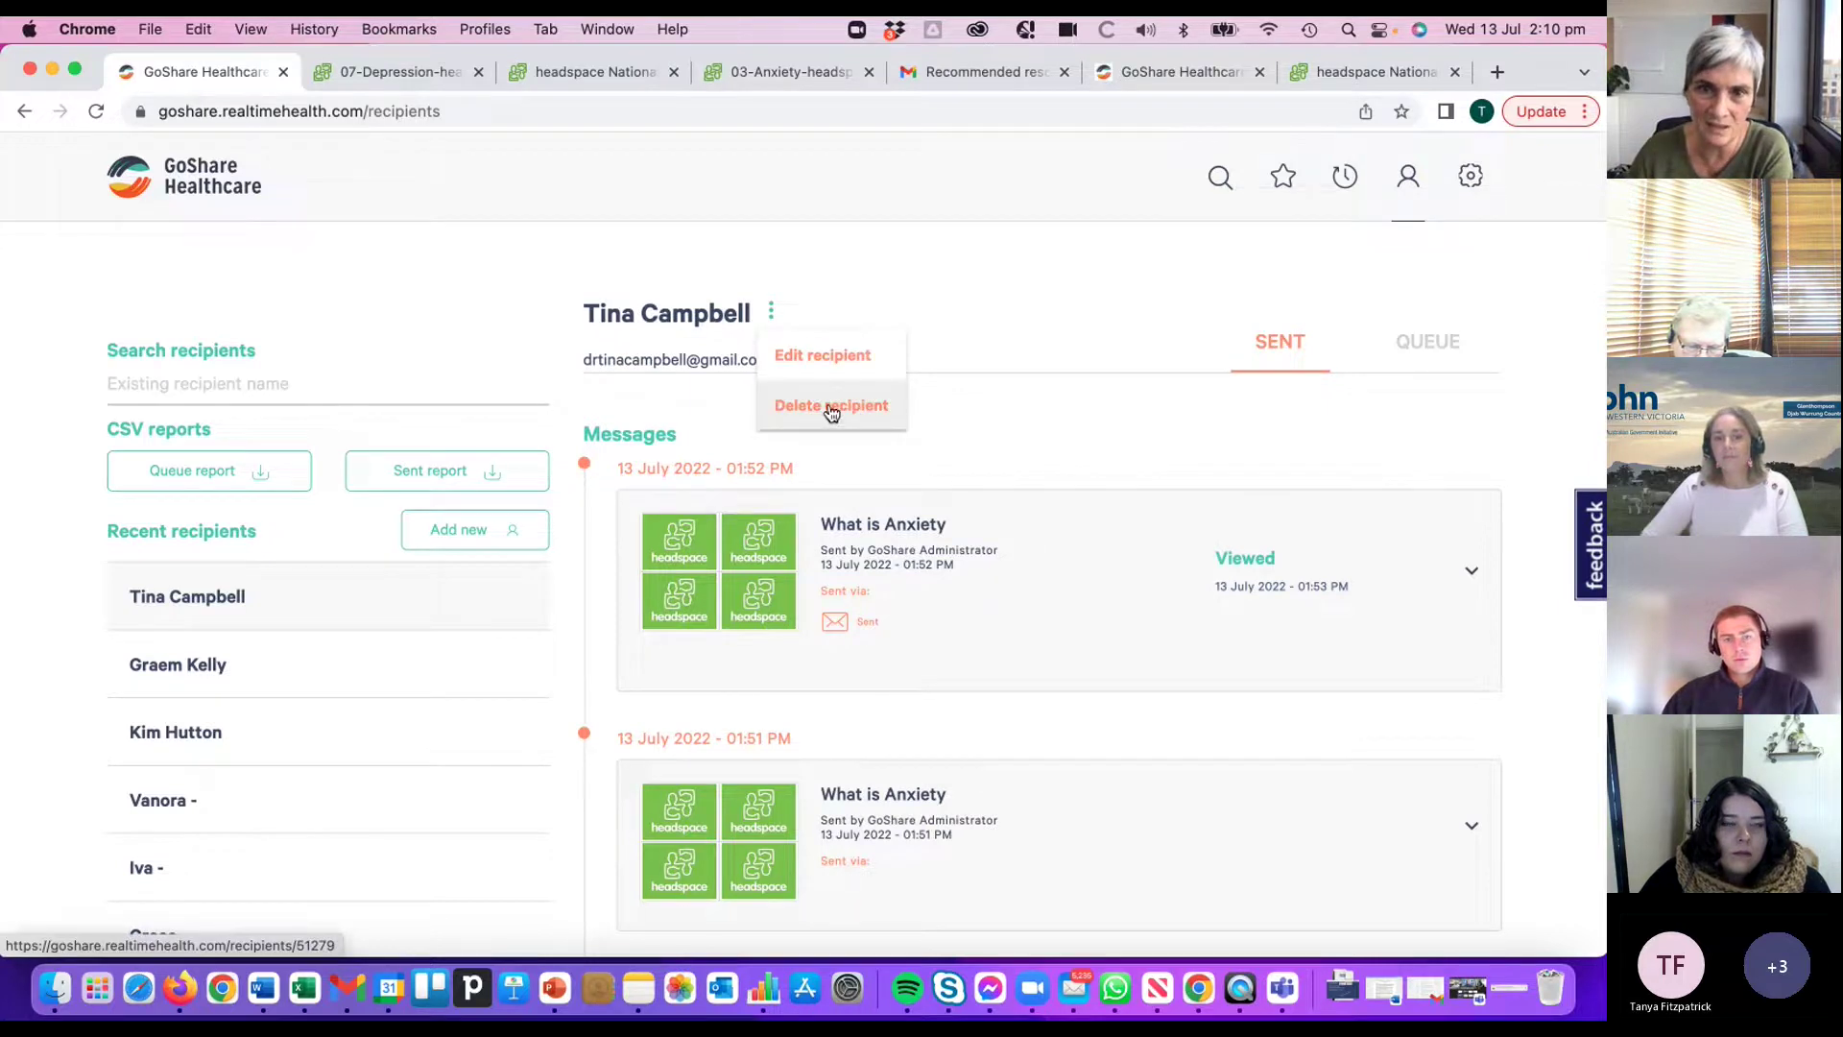
pyautogui.click(975, 378)
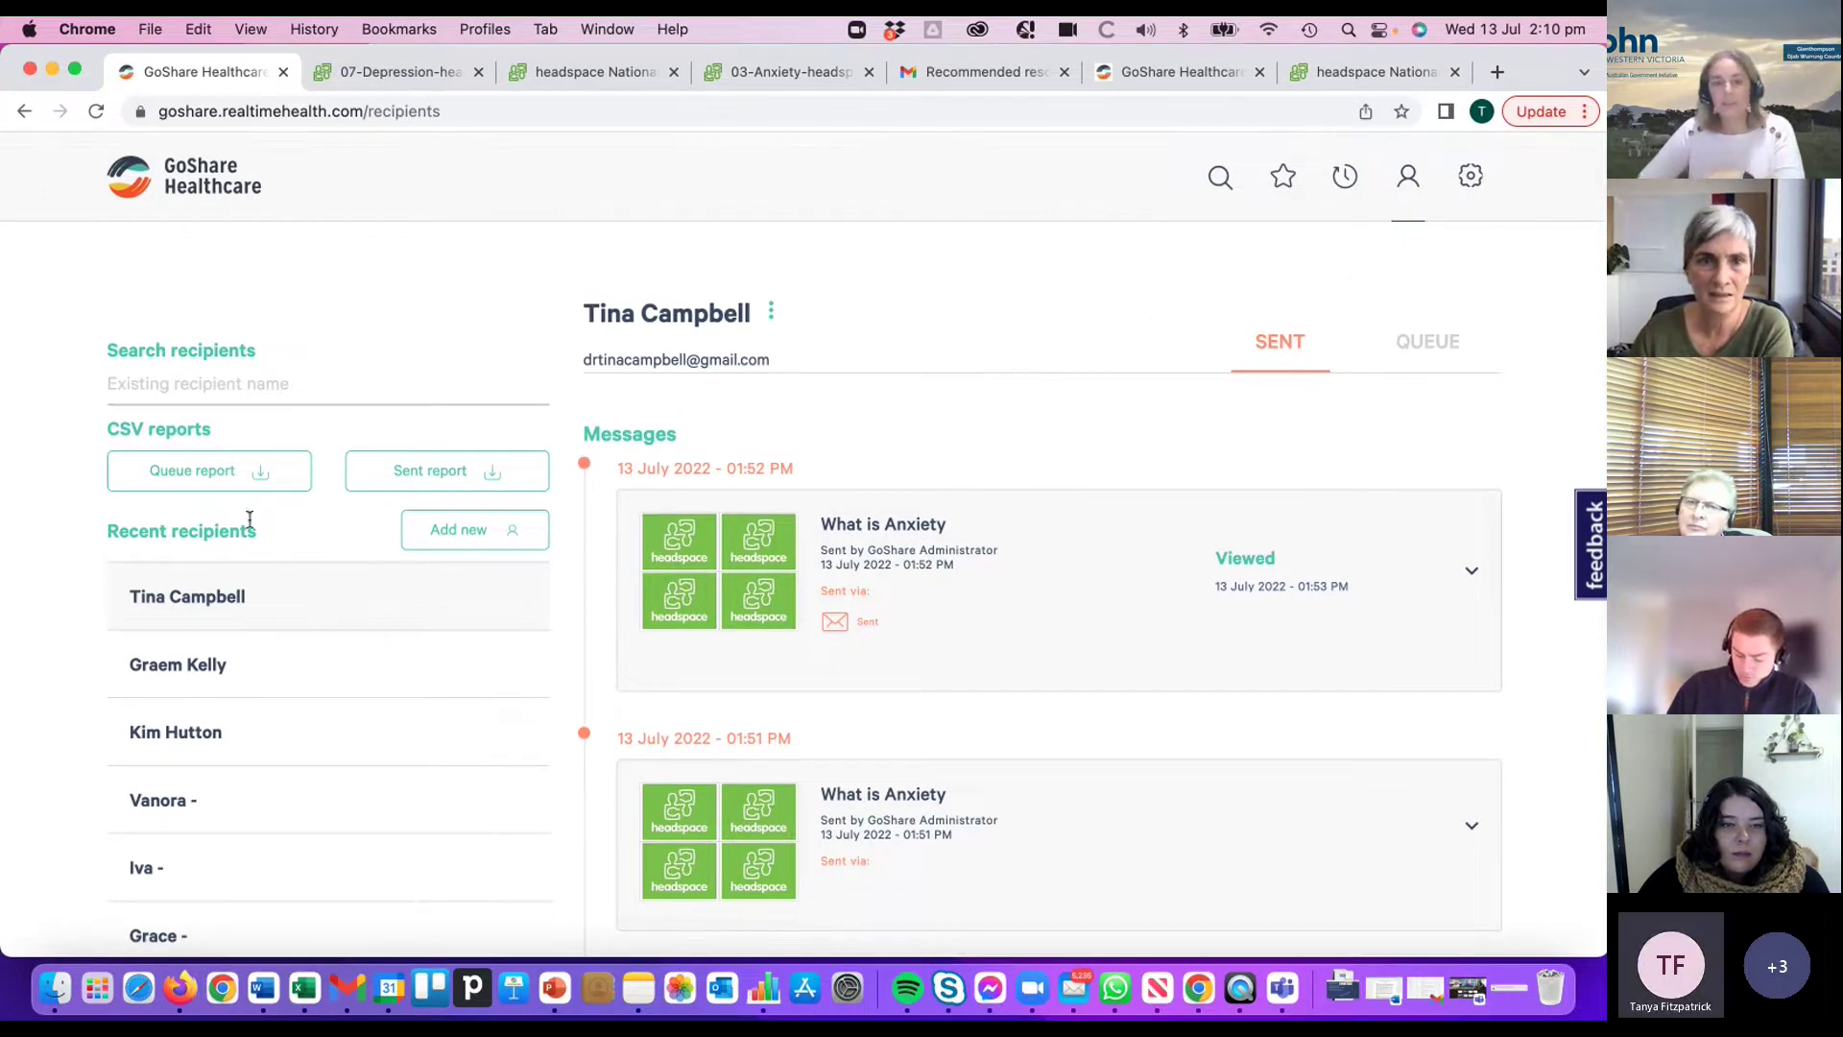
pyautogui.click(1287, 189)
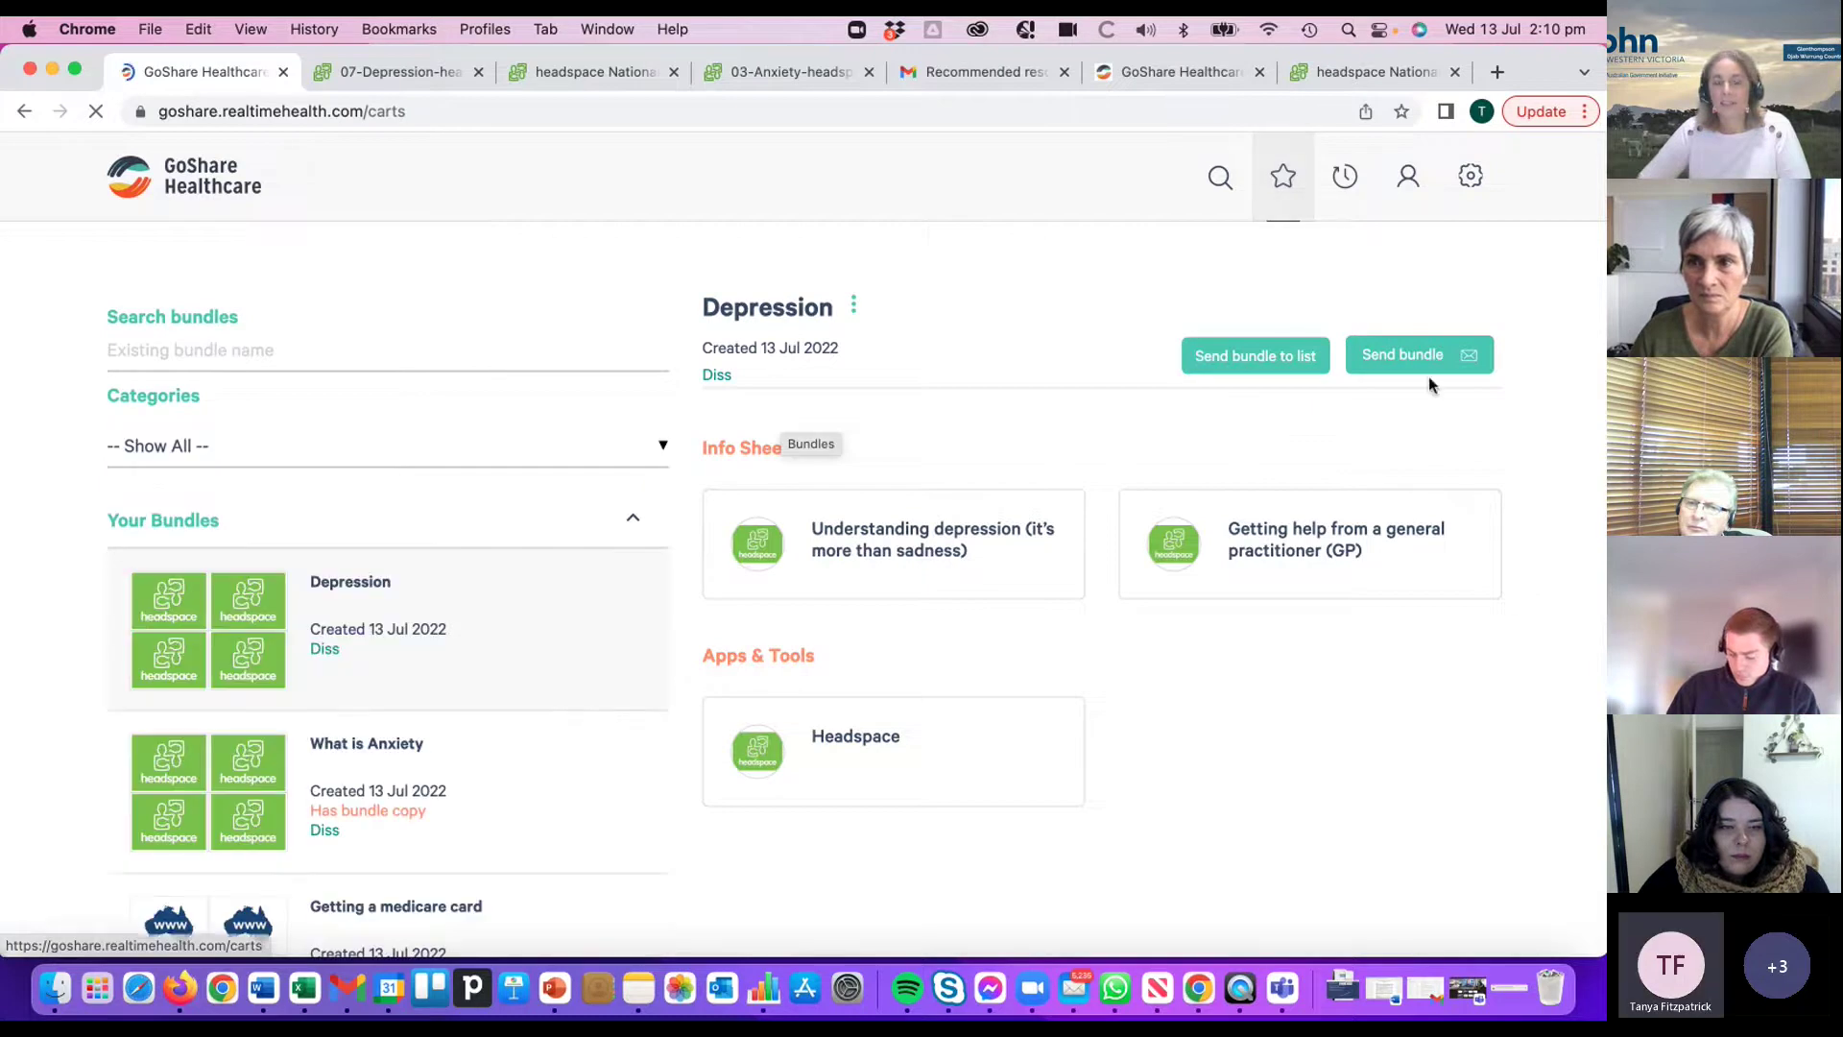
# - Start sending the Depression bundle and review the prefilled email and SMS messages
pyautogui.click(1398, 354)
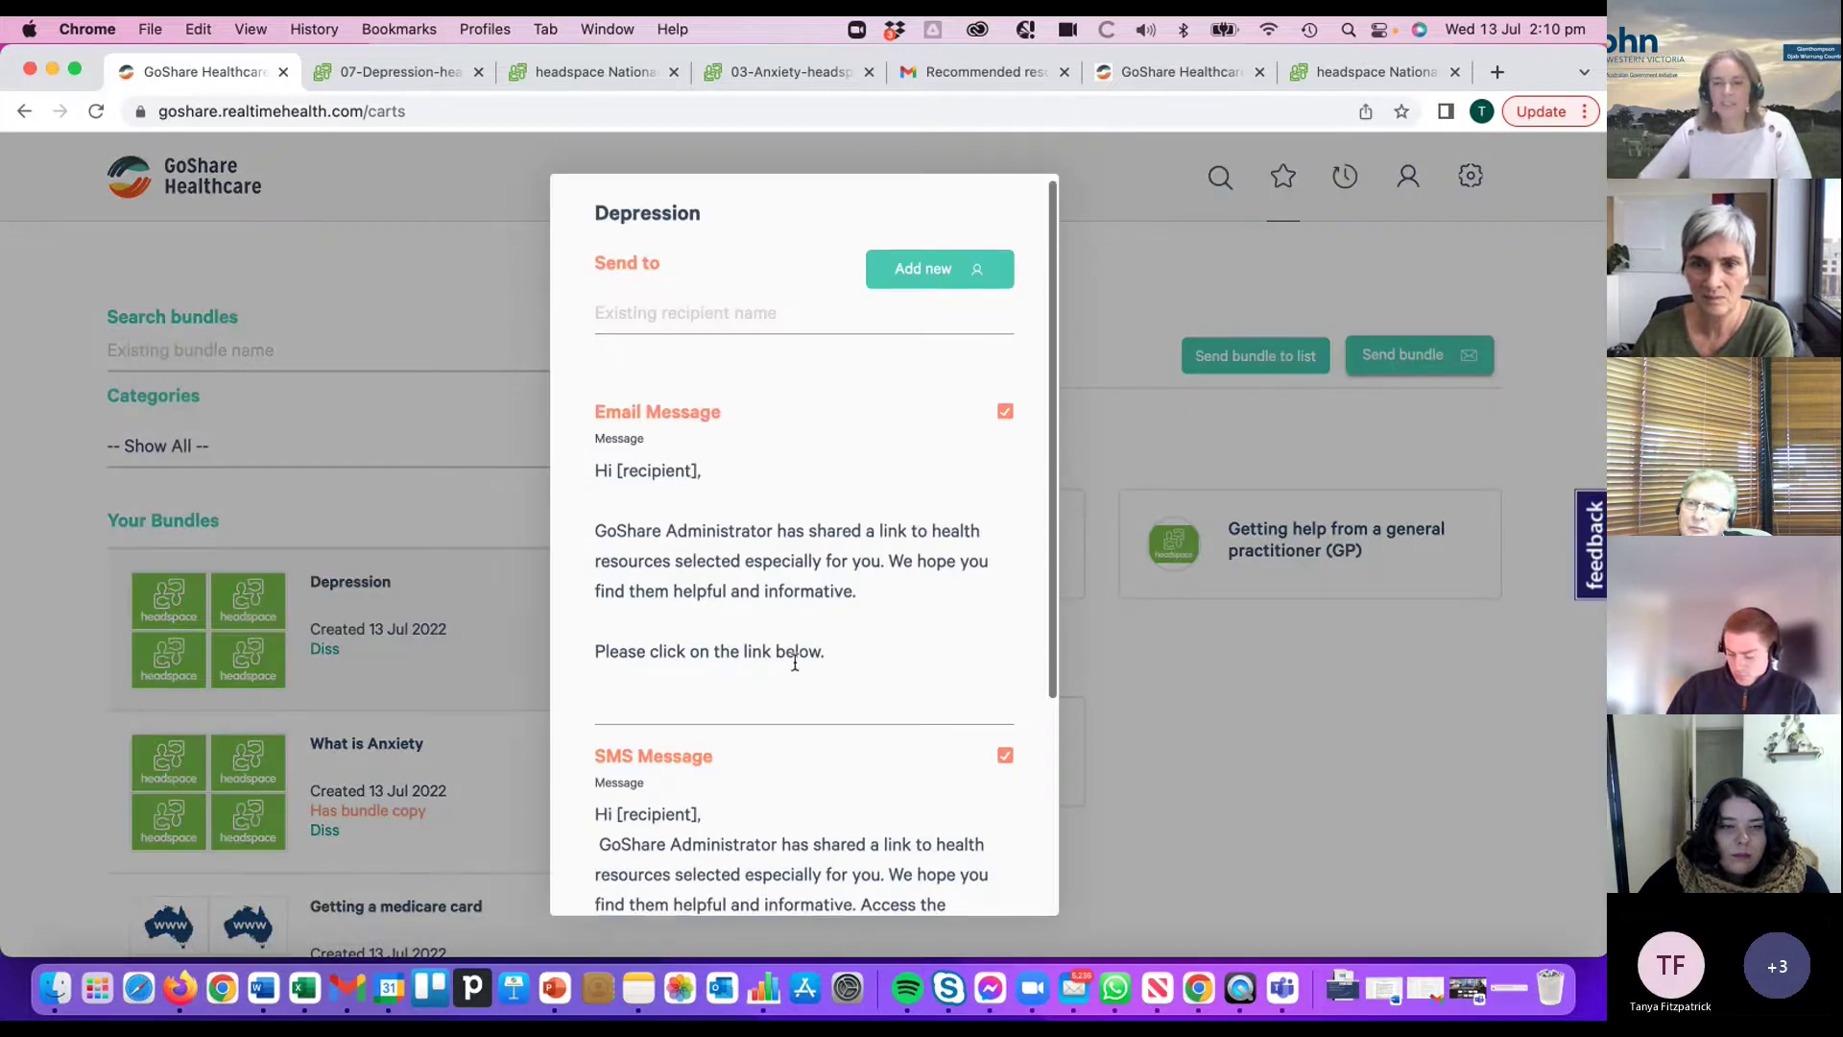
pyautogui.scroll(-5, 1017, 615)
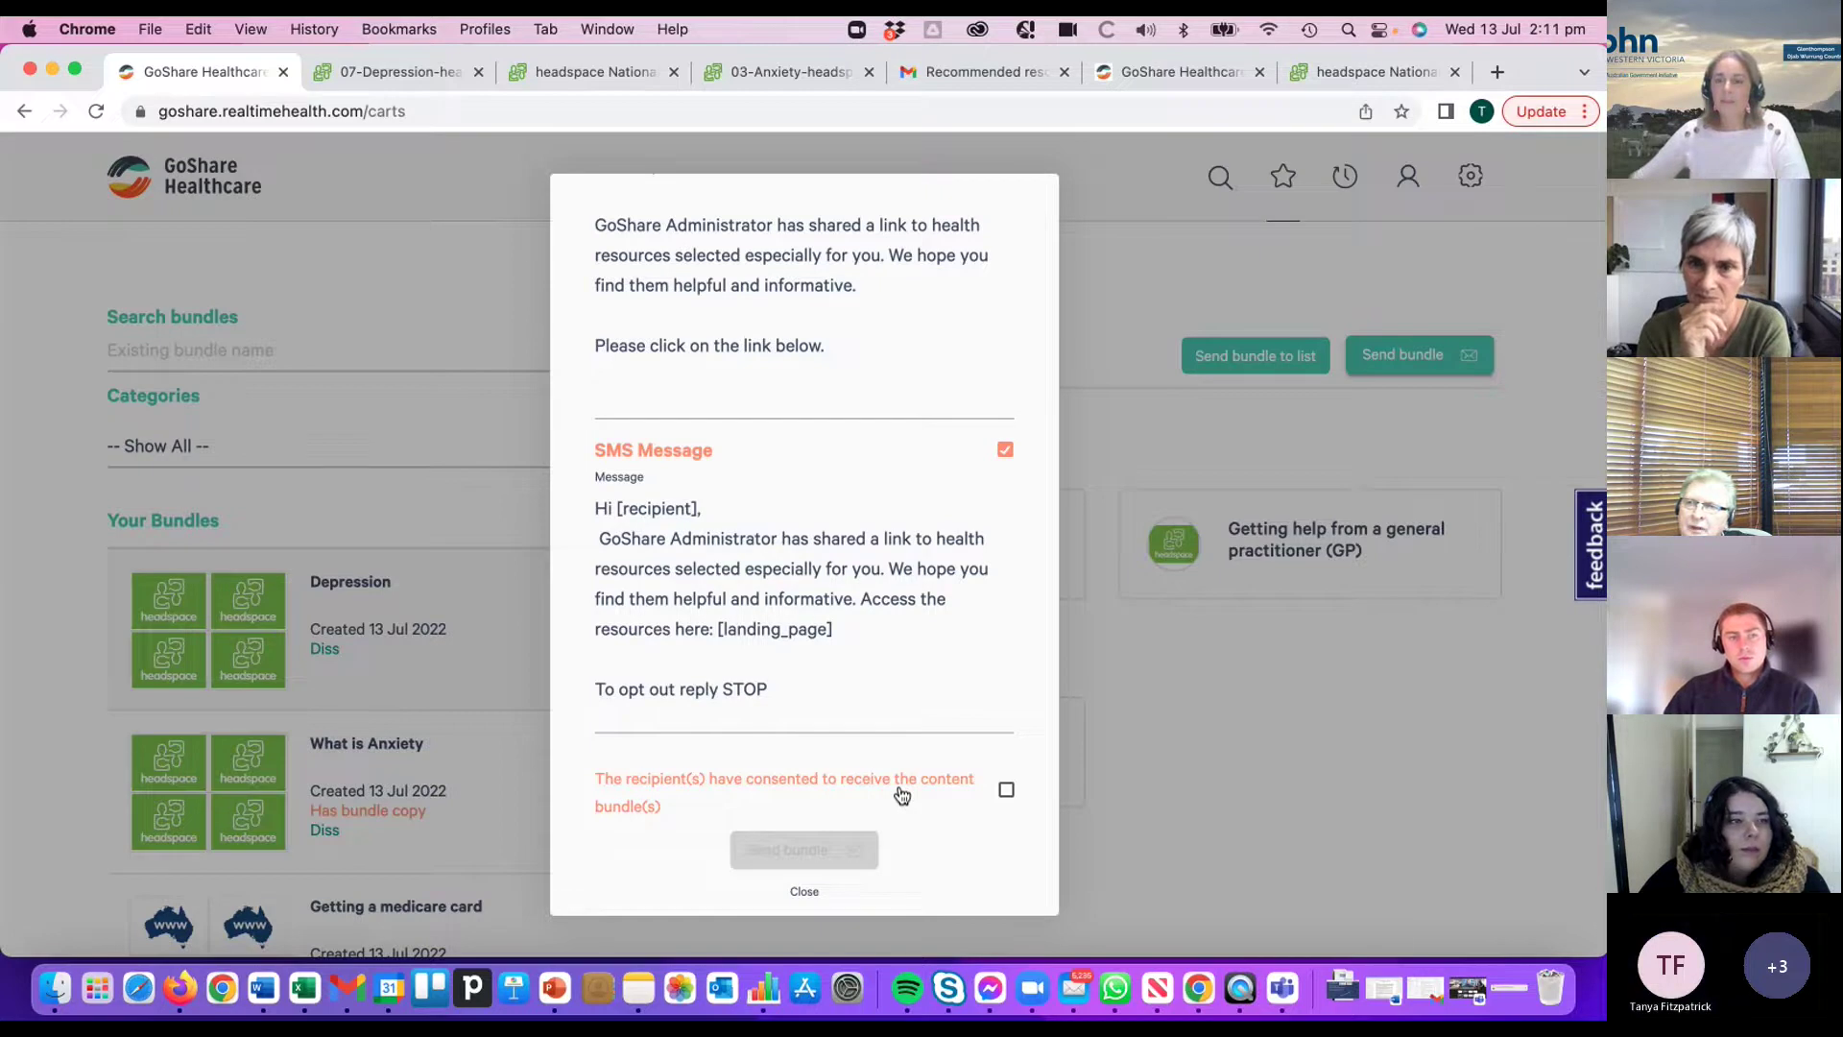
pyautogui.scroll(3, 900, 787)
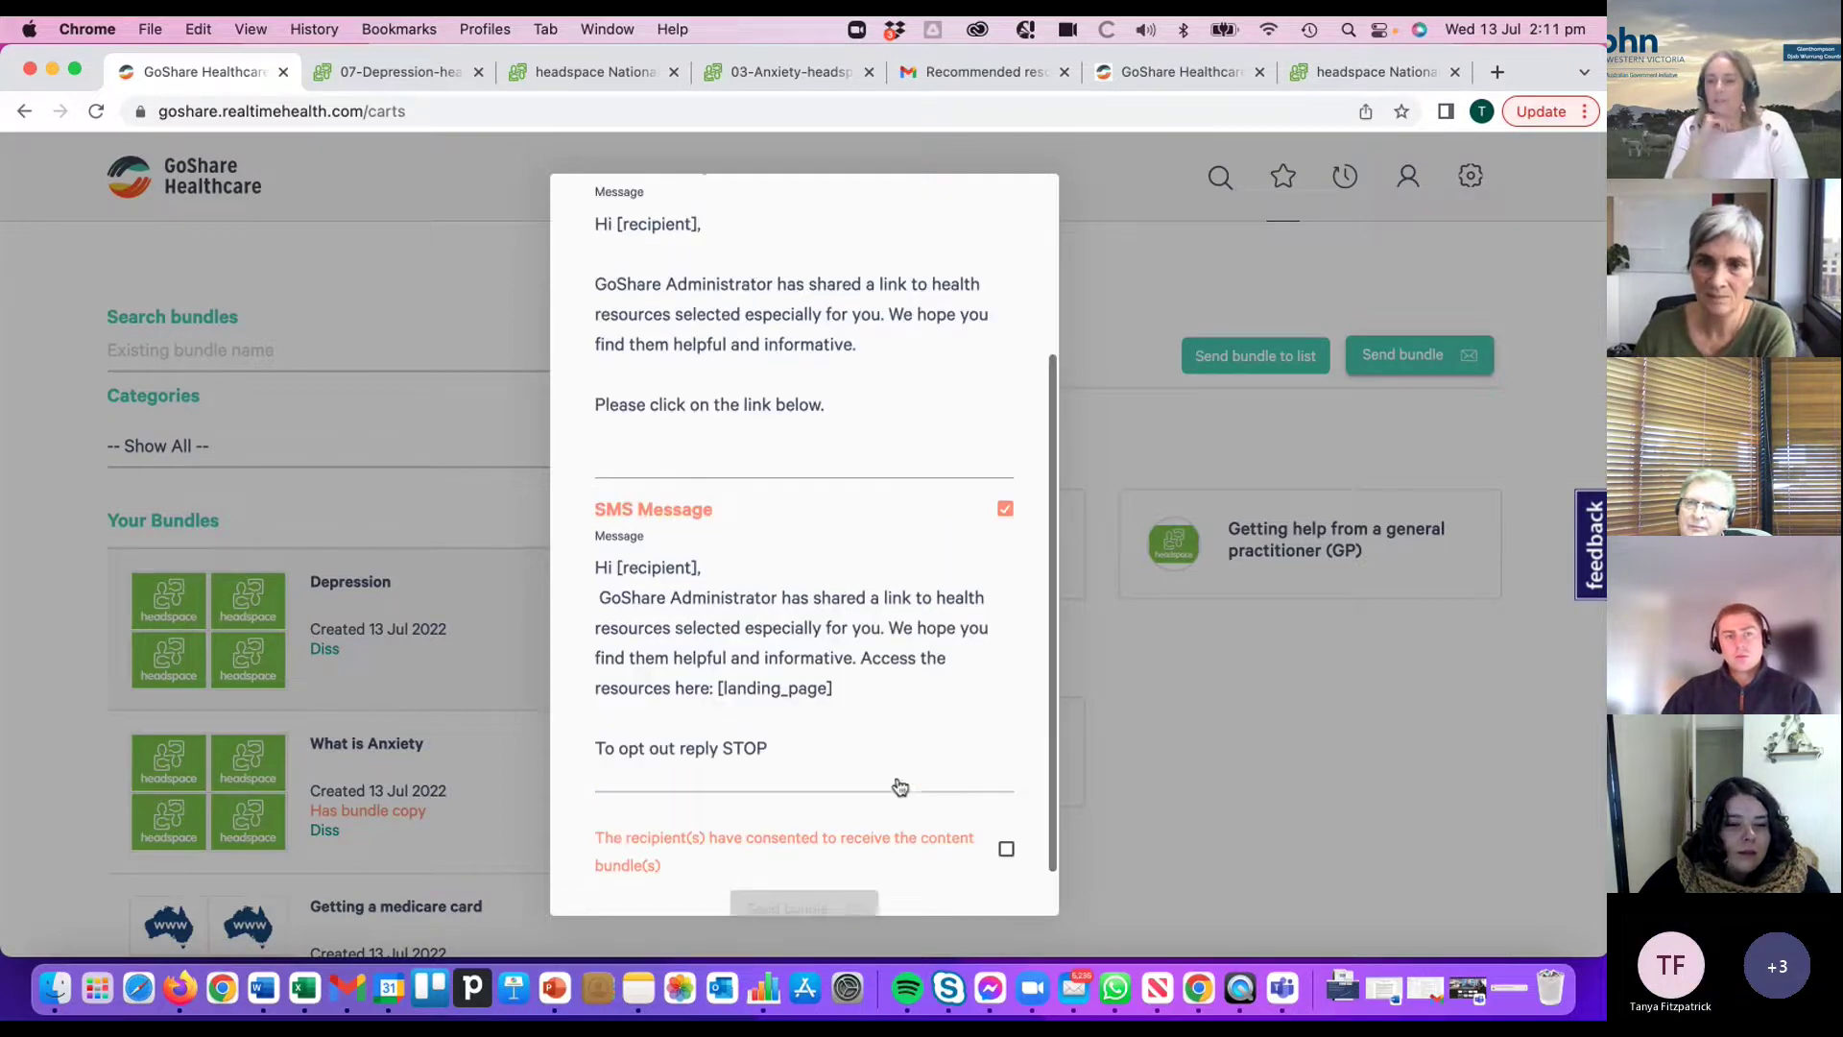
pyautogui.scroll(4, 891, 774)
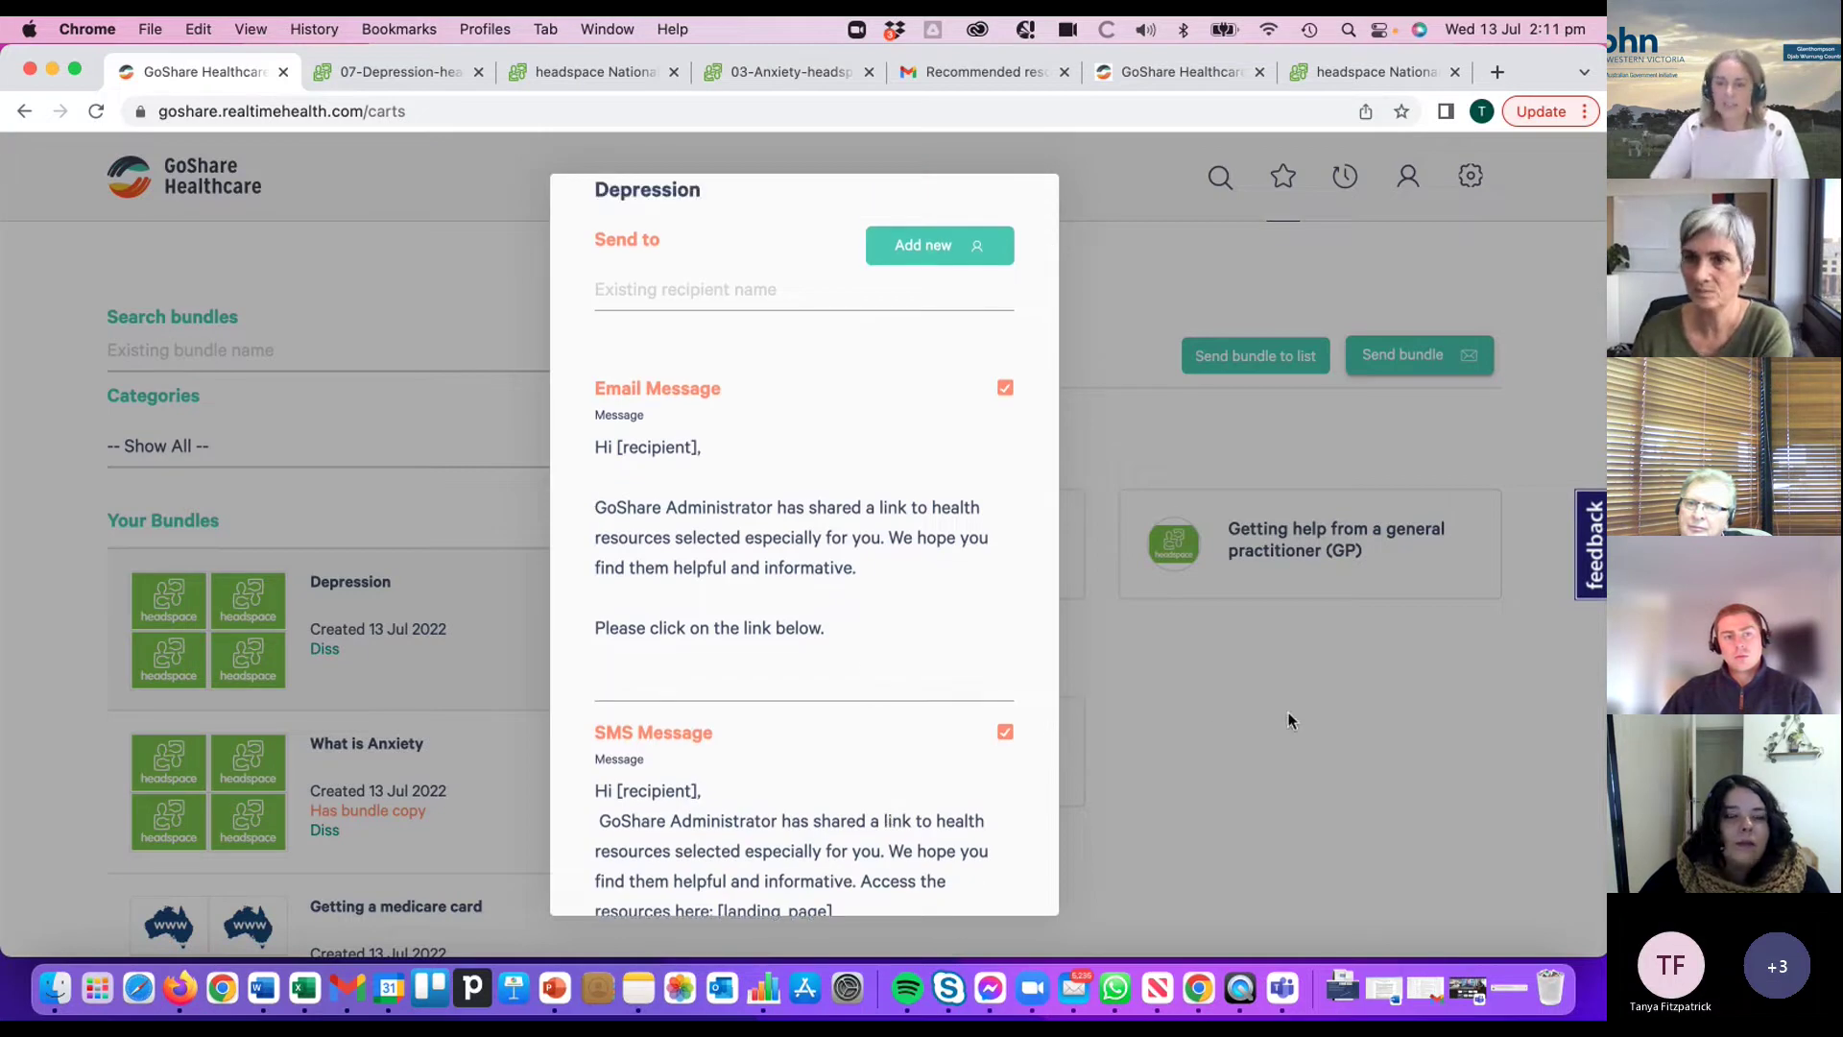
pyautogui.scroll(-5, 864, 667)
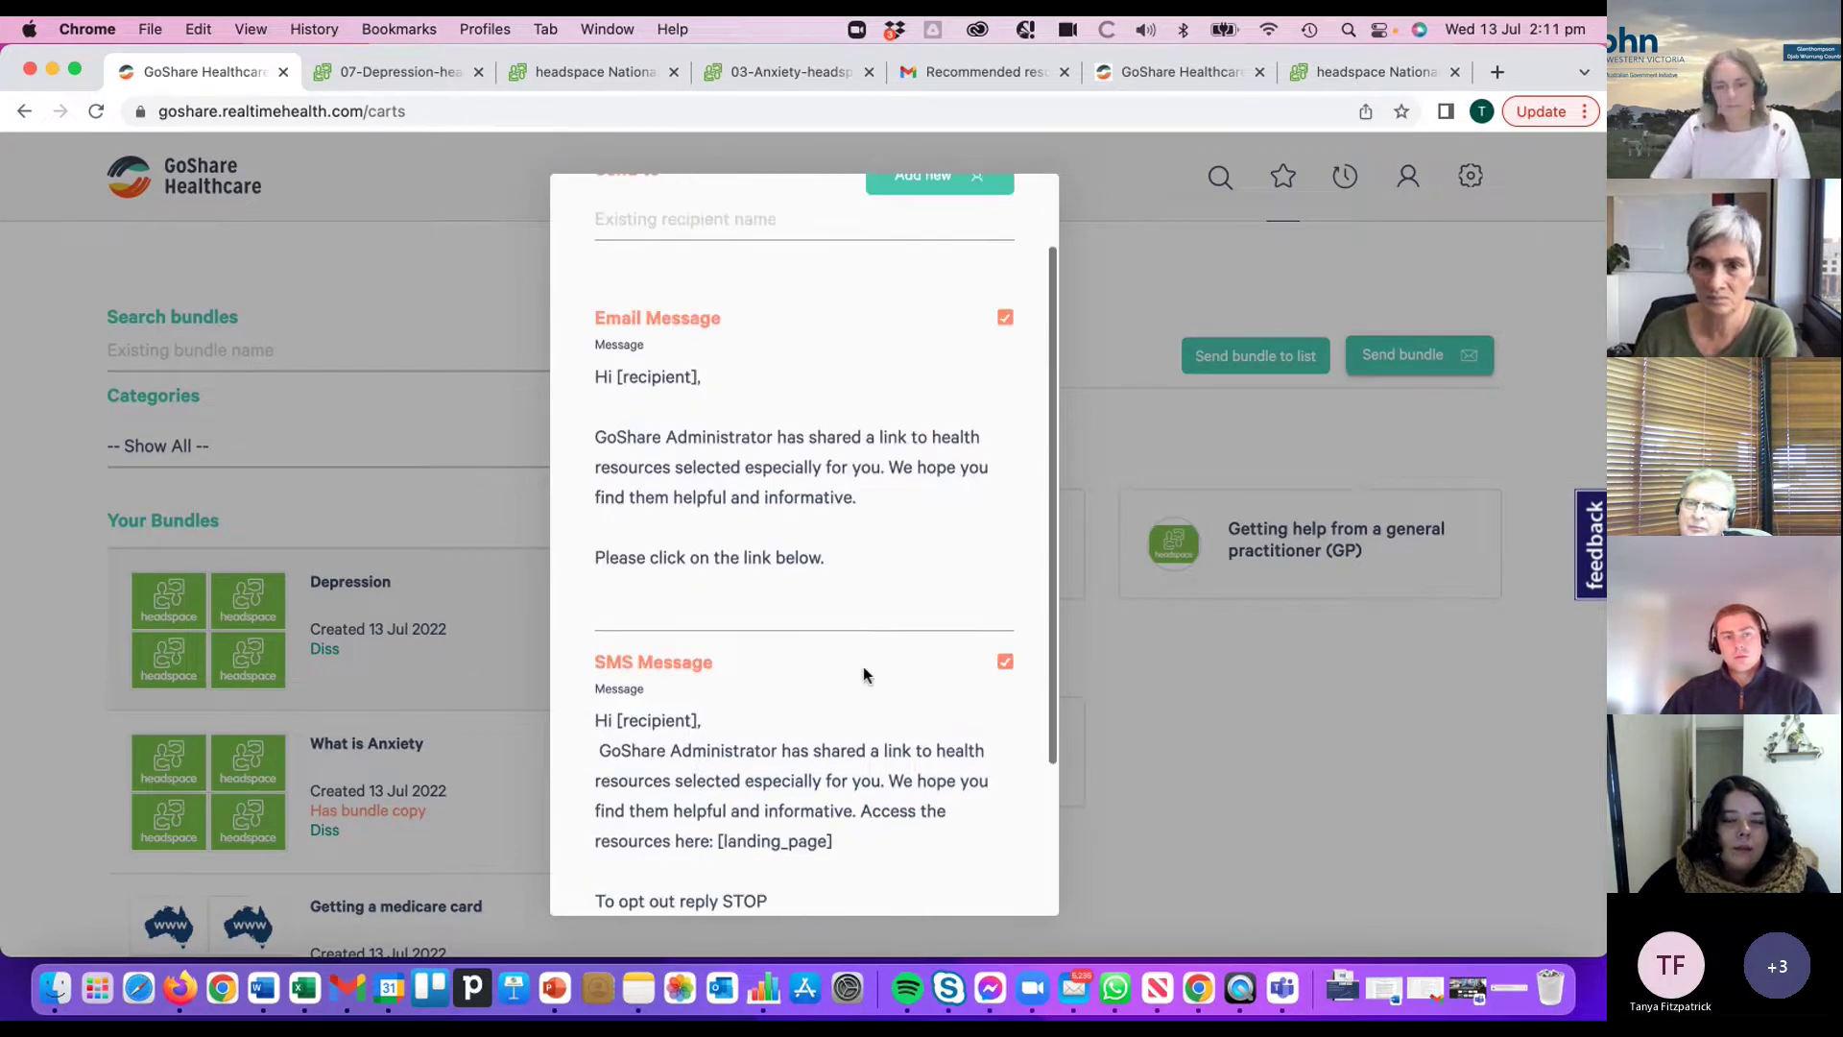
pyautogui.scroll(-1, 866, 666)
pyautogui.scroll(5, 851, 676)
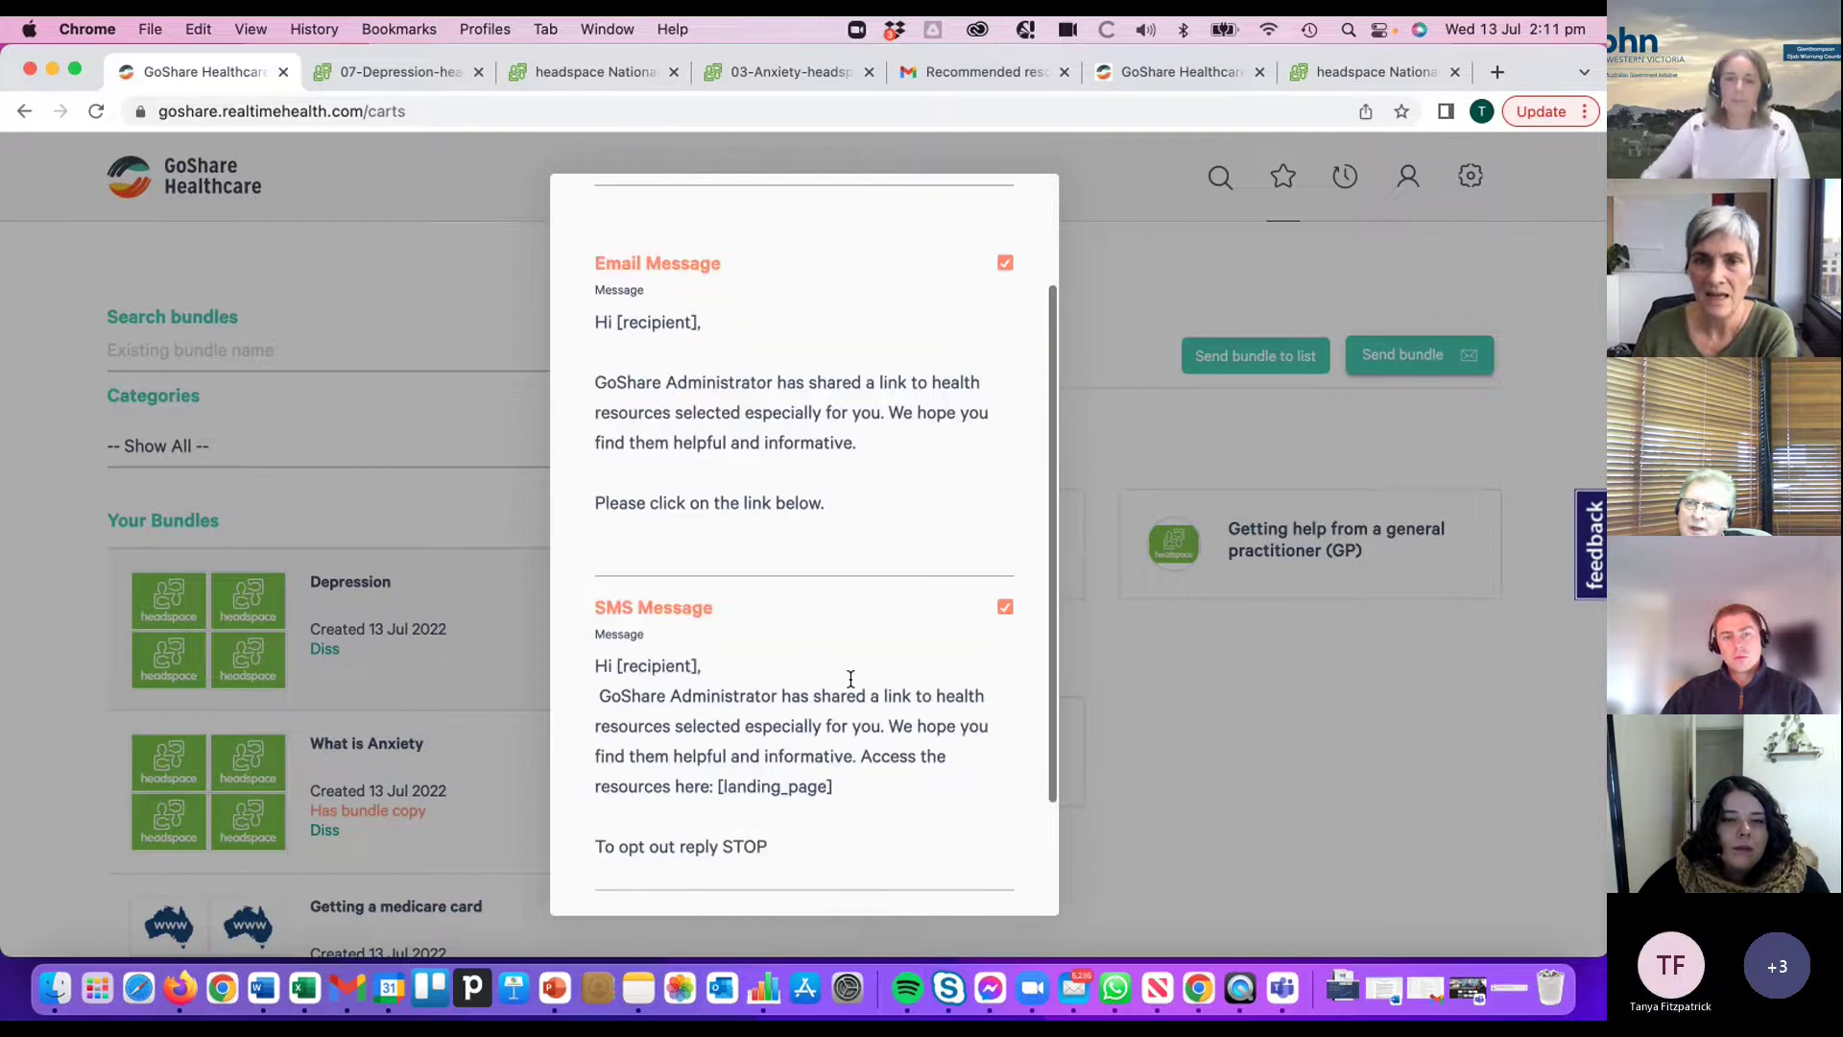
pyautogui.scroll(1, 849, 680)
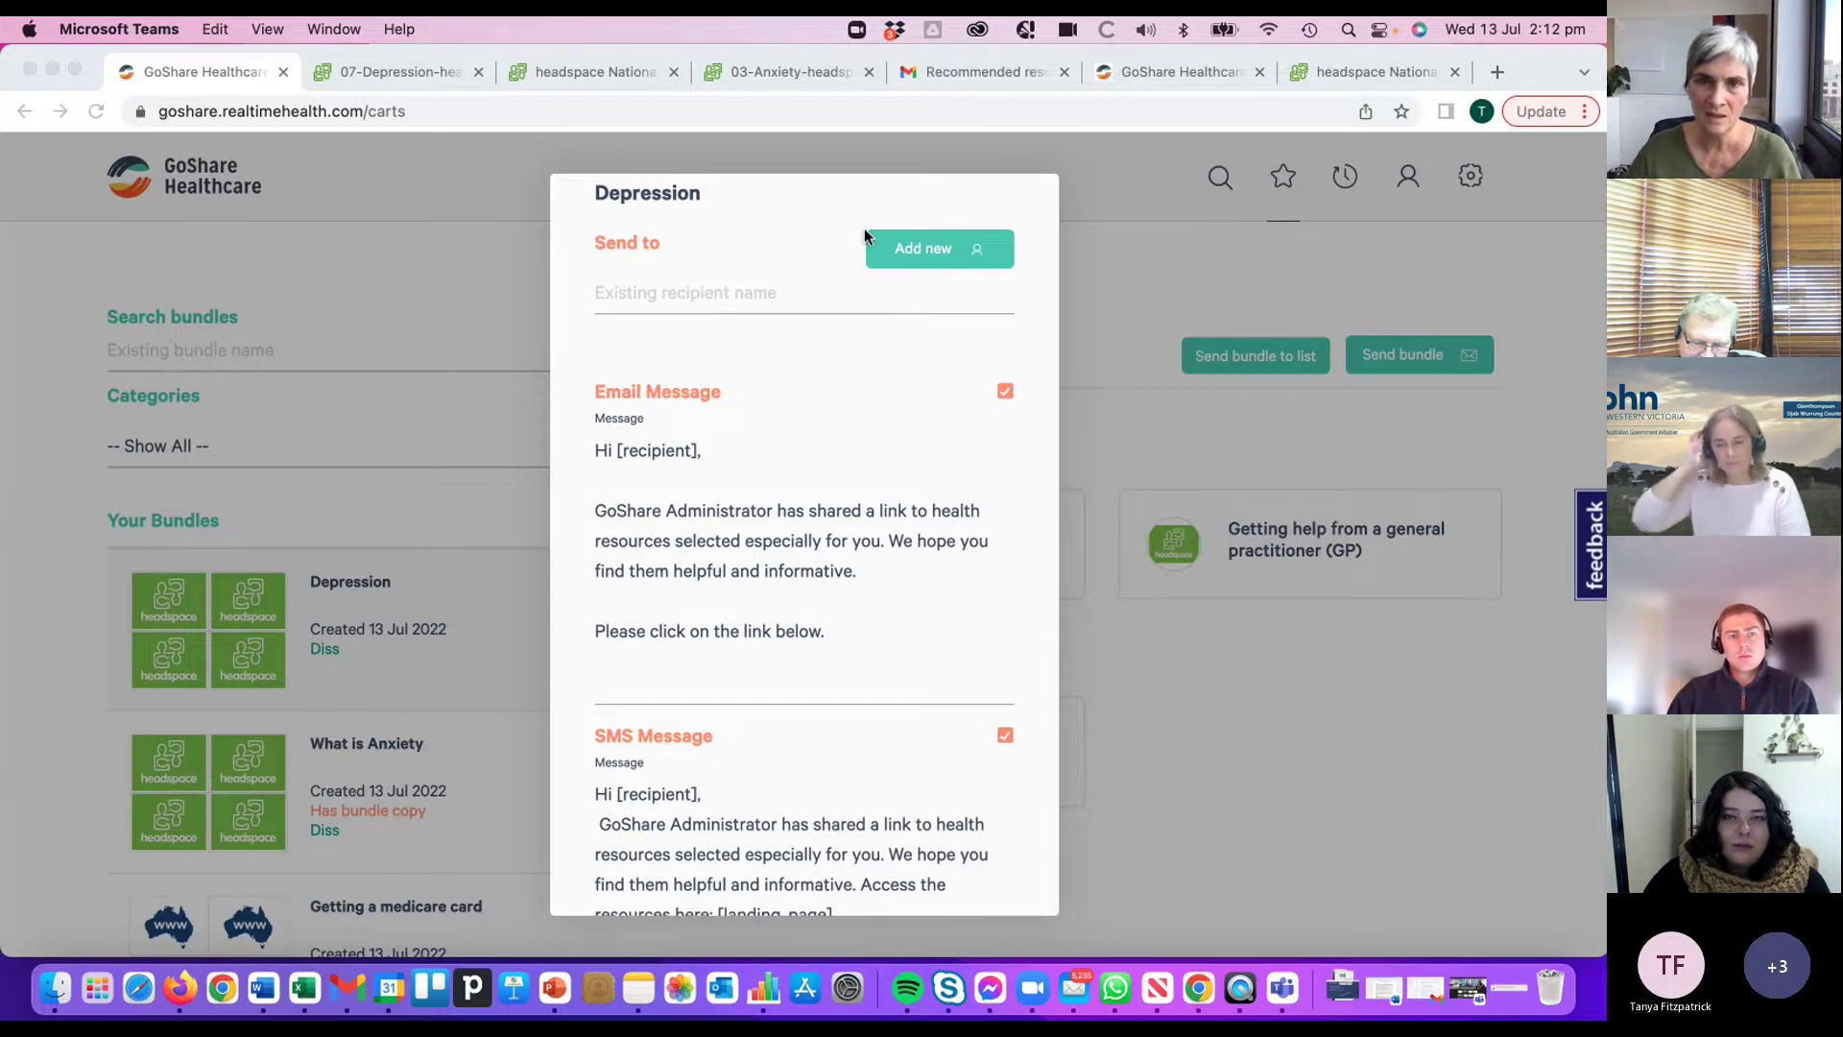
# - Add a blank new-recipient form with name, UID/MRN, email and mobile fields
pyautogui.click(711, 261)
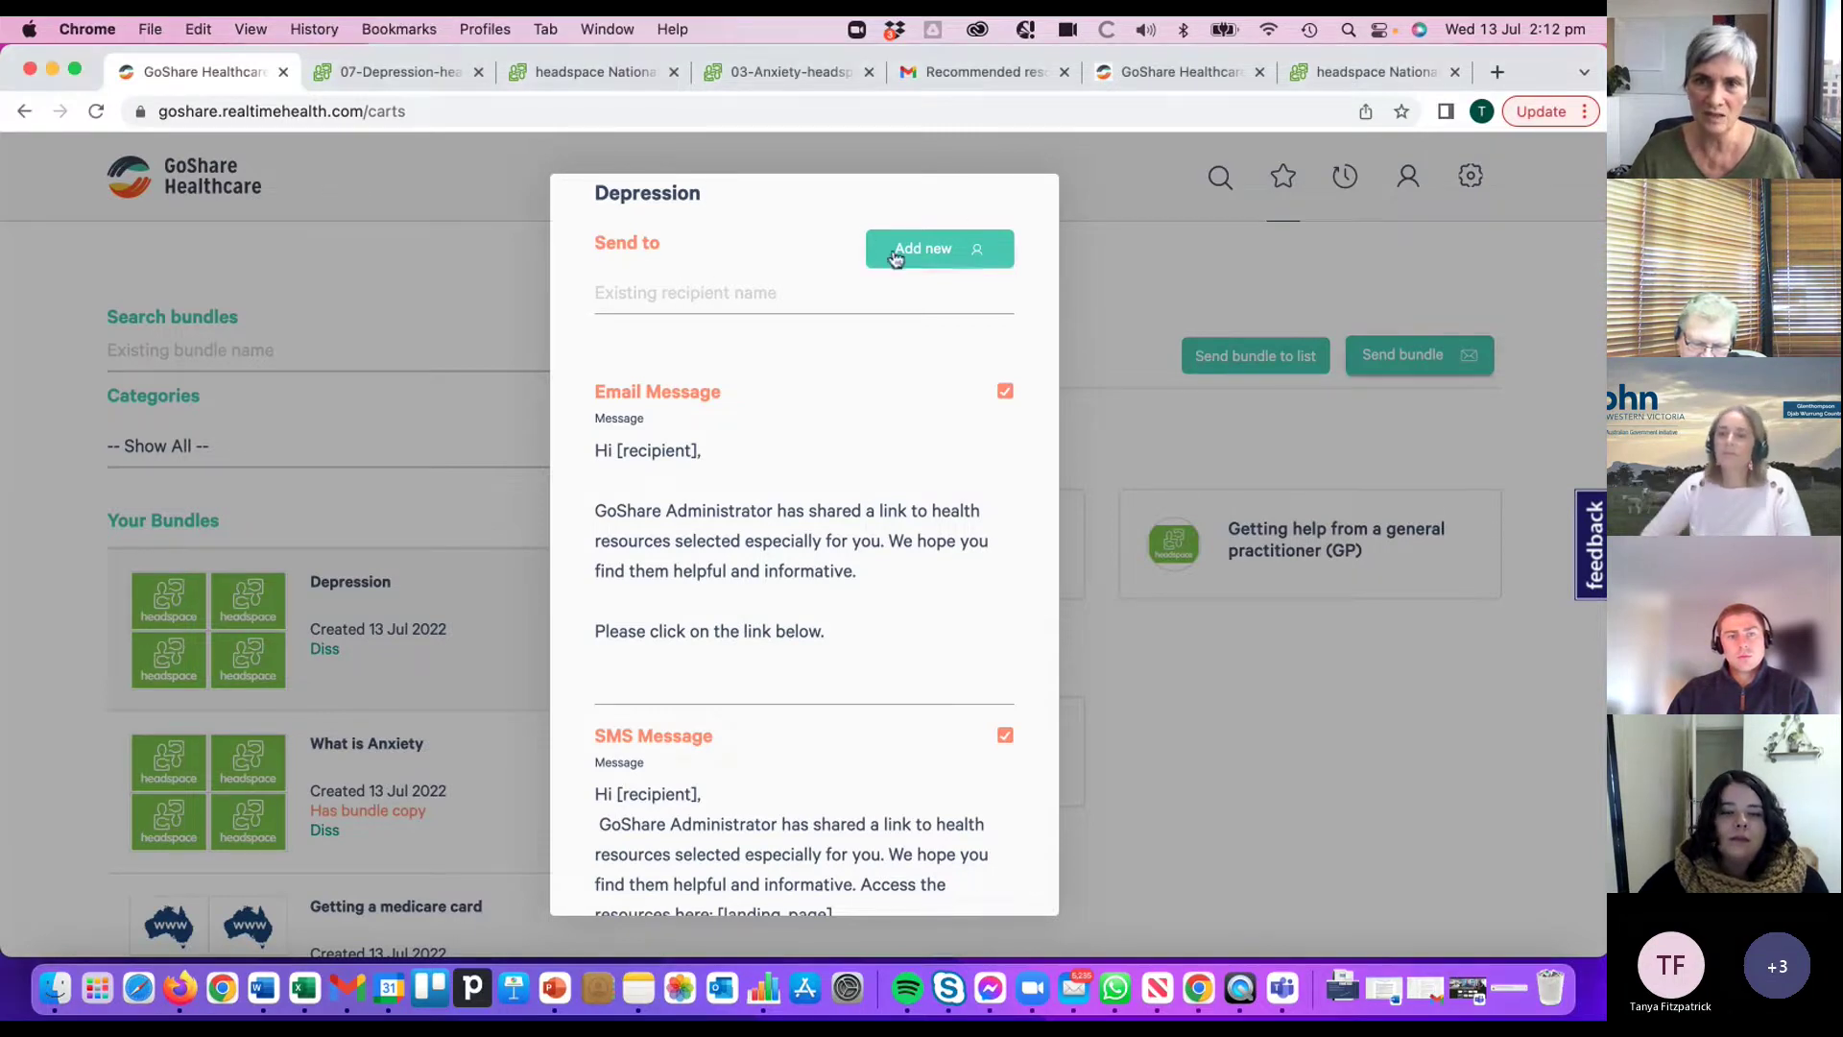
pyautogui.click(927, 255)
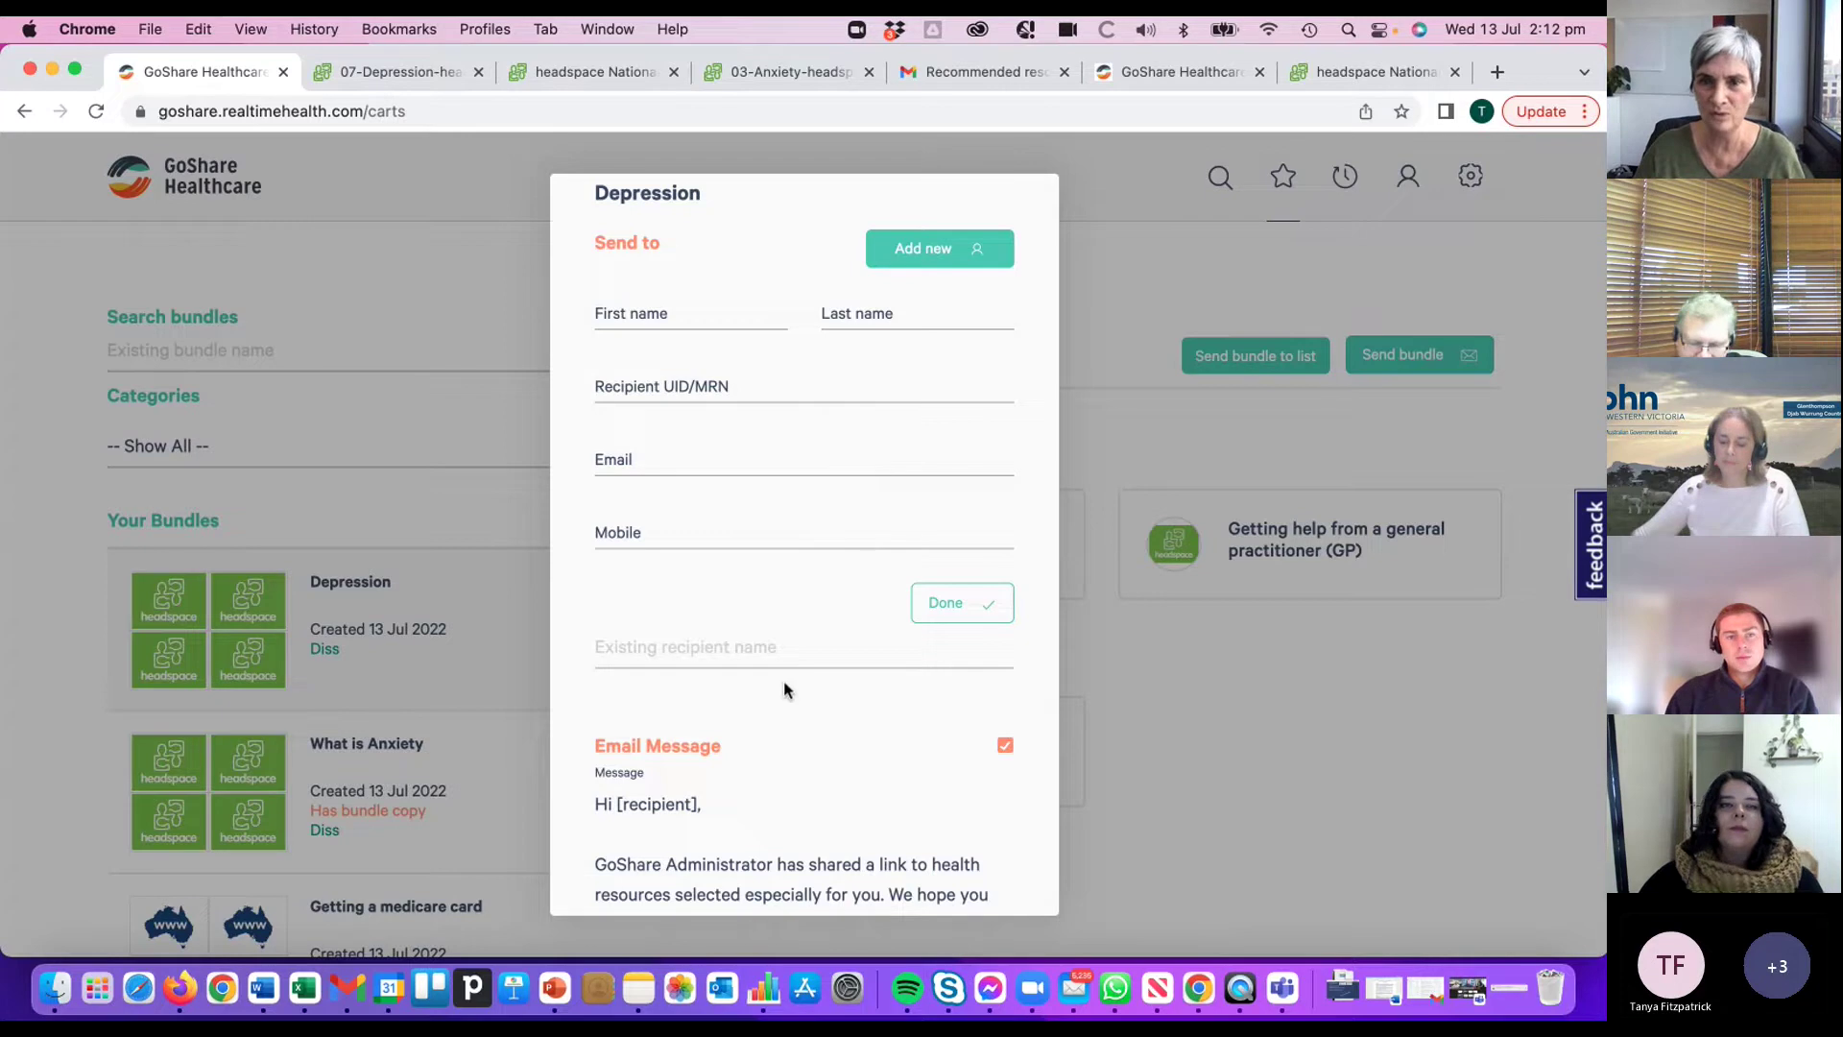
# - Search for an existing recipient by name and add the suggested match to the send list
pyautogui.click(708, 649)
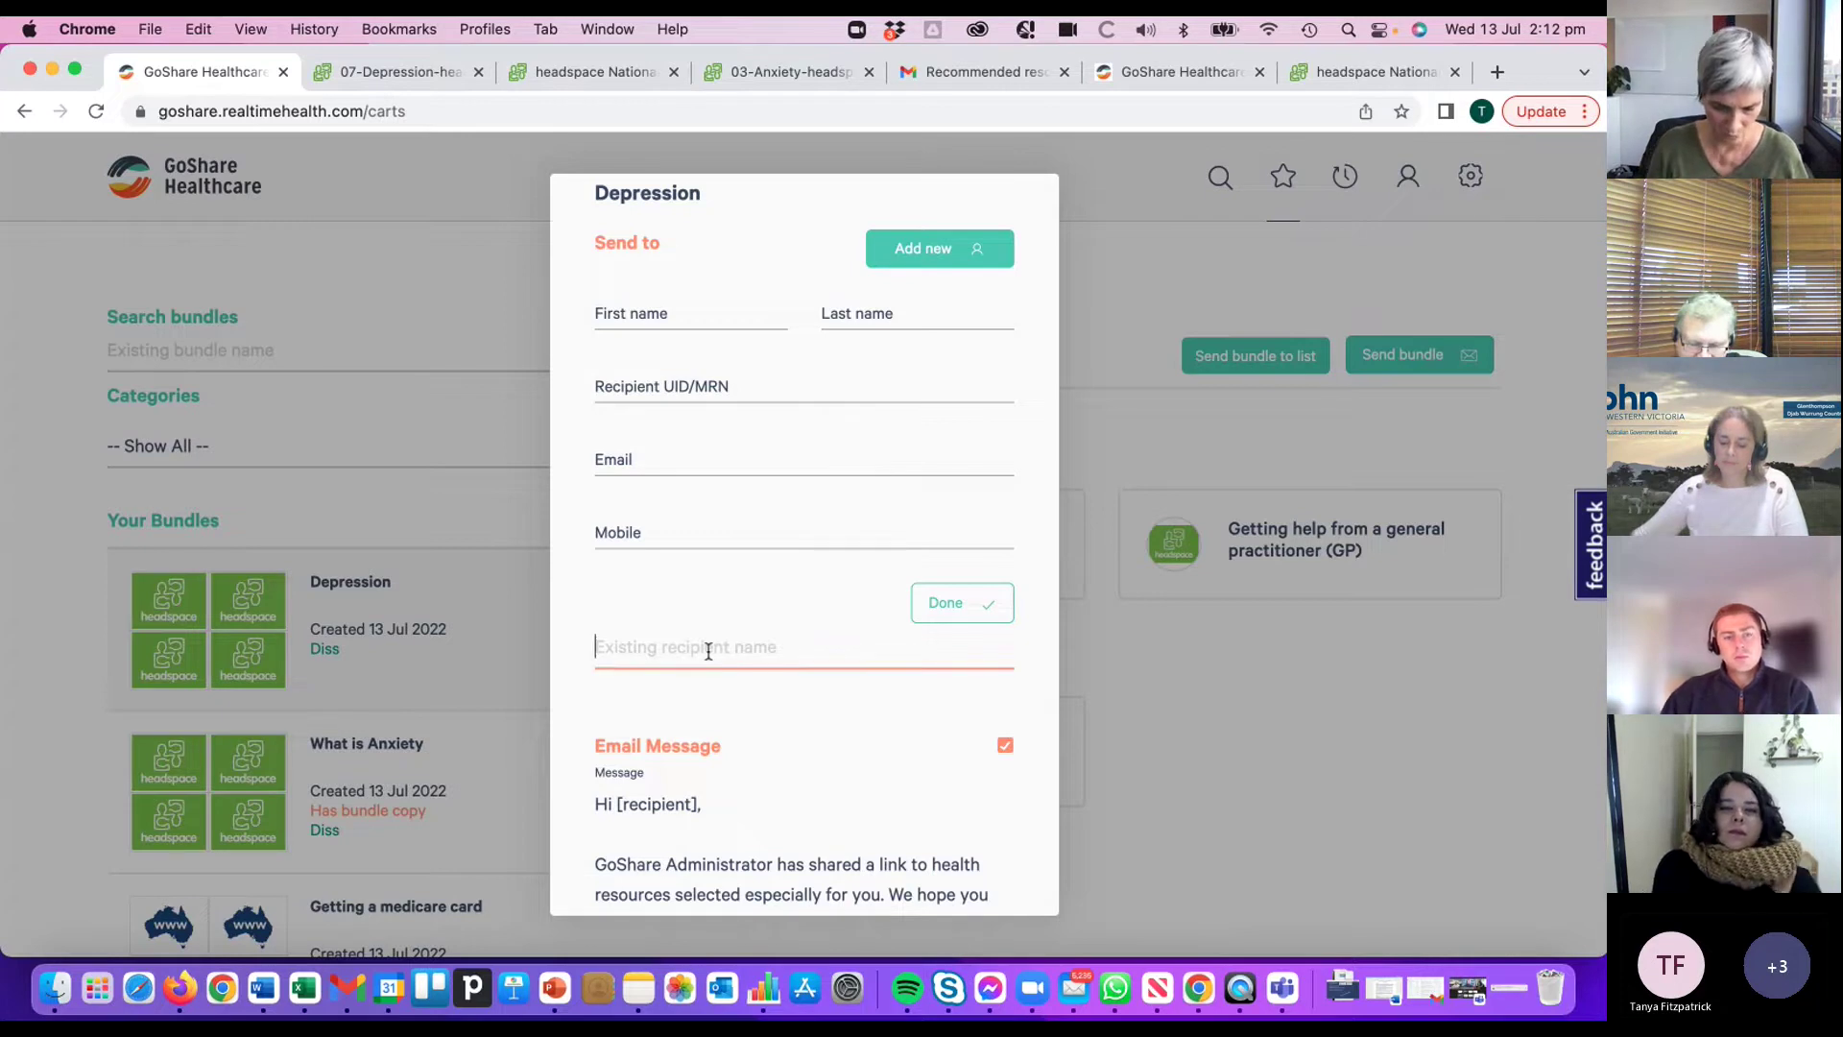
pyautogui.write('graem')
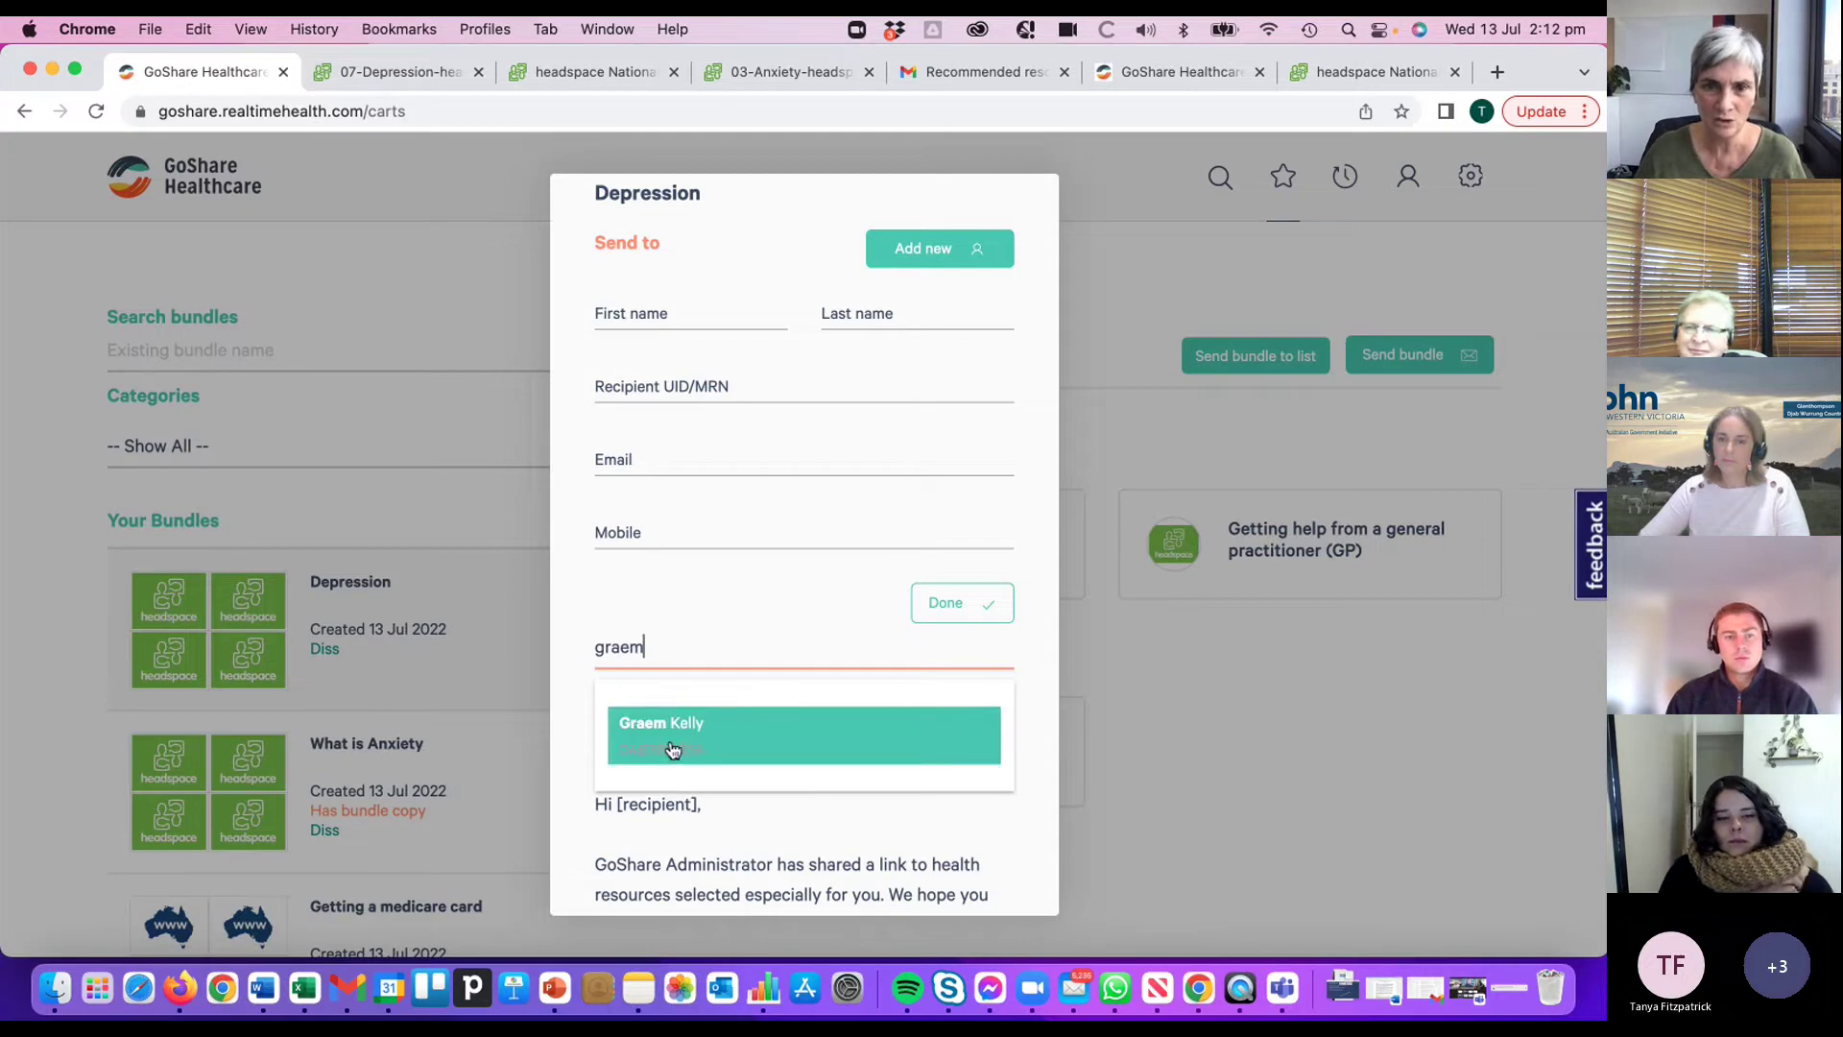
pyautogui.click(671, 748)
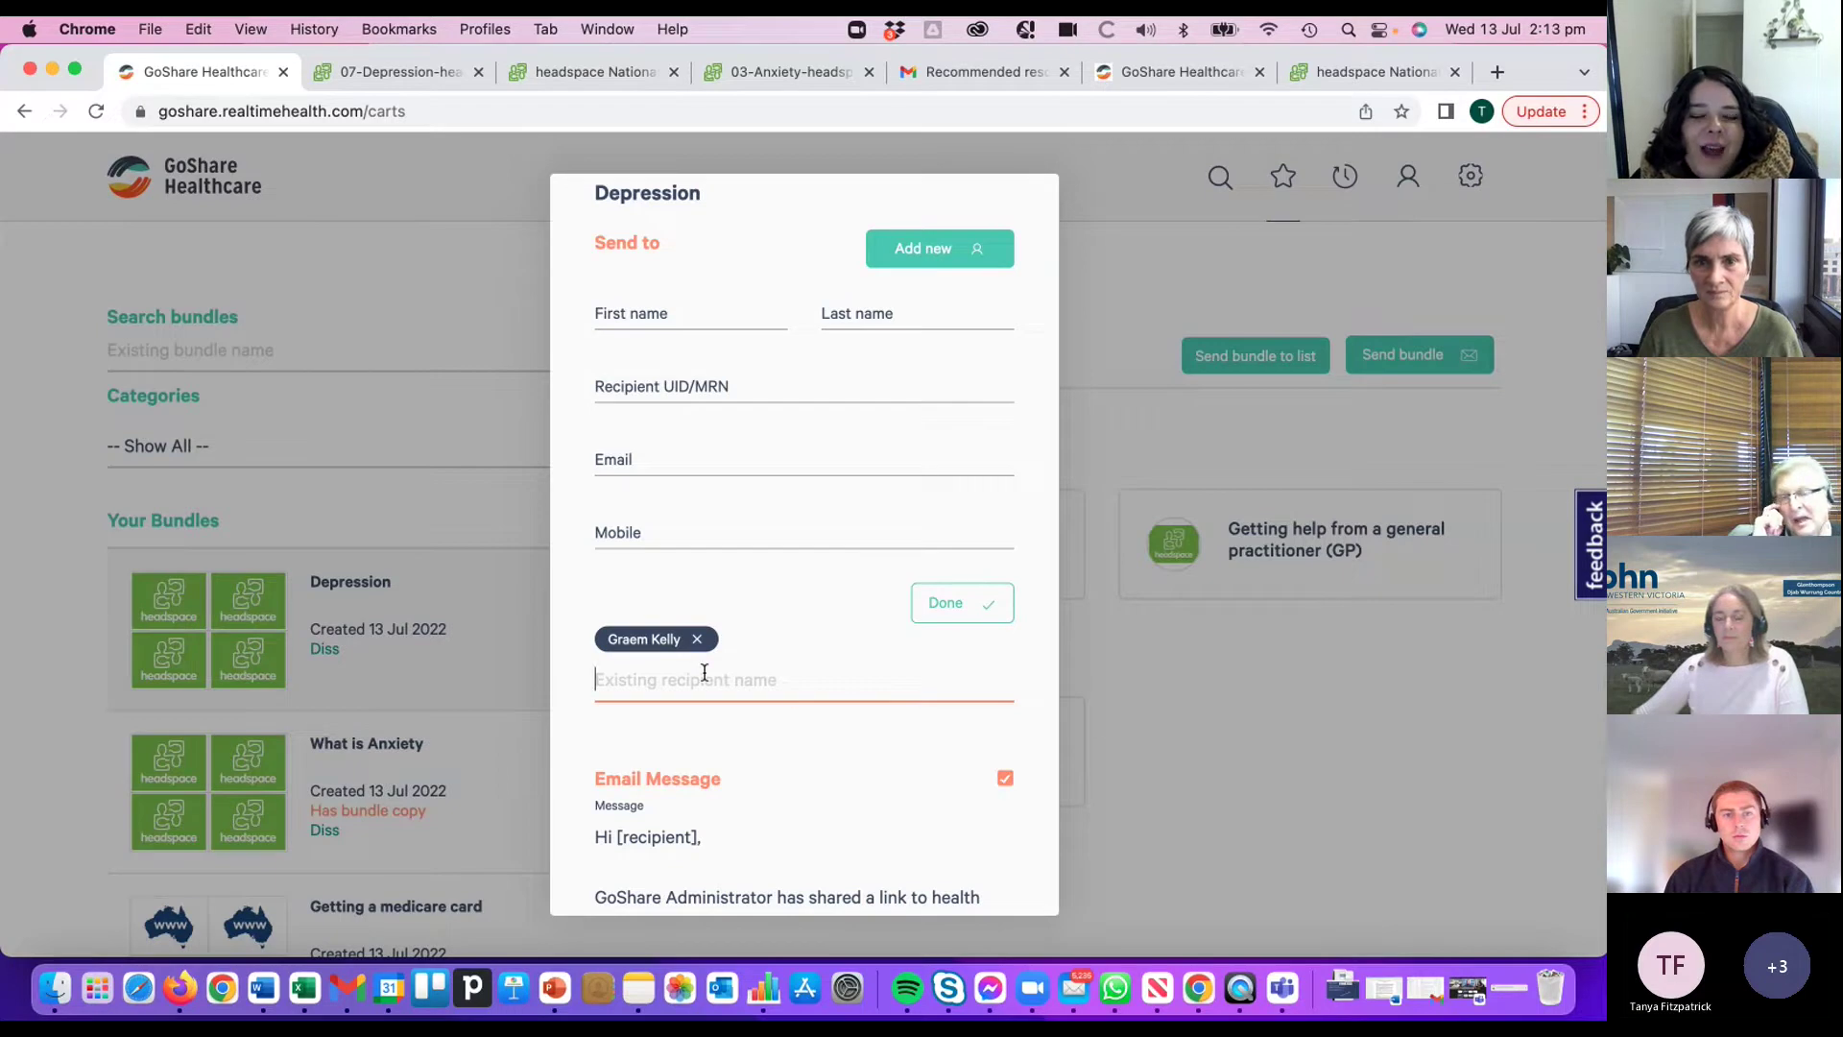
# - Remove the added recipient and close the send dialog without sending
pyautogui.click(697, 638)
pyautogui.scroll(1, 697, 641)
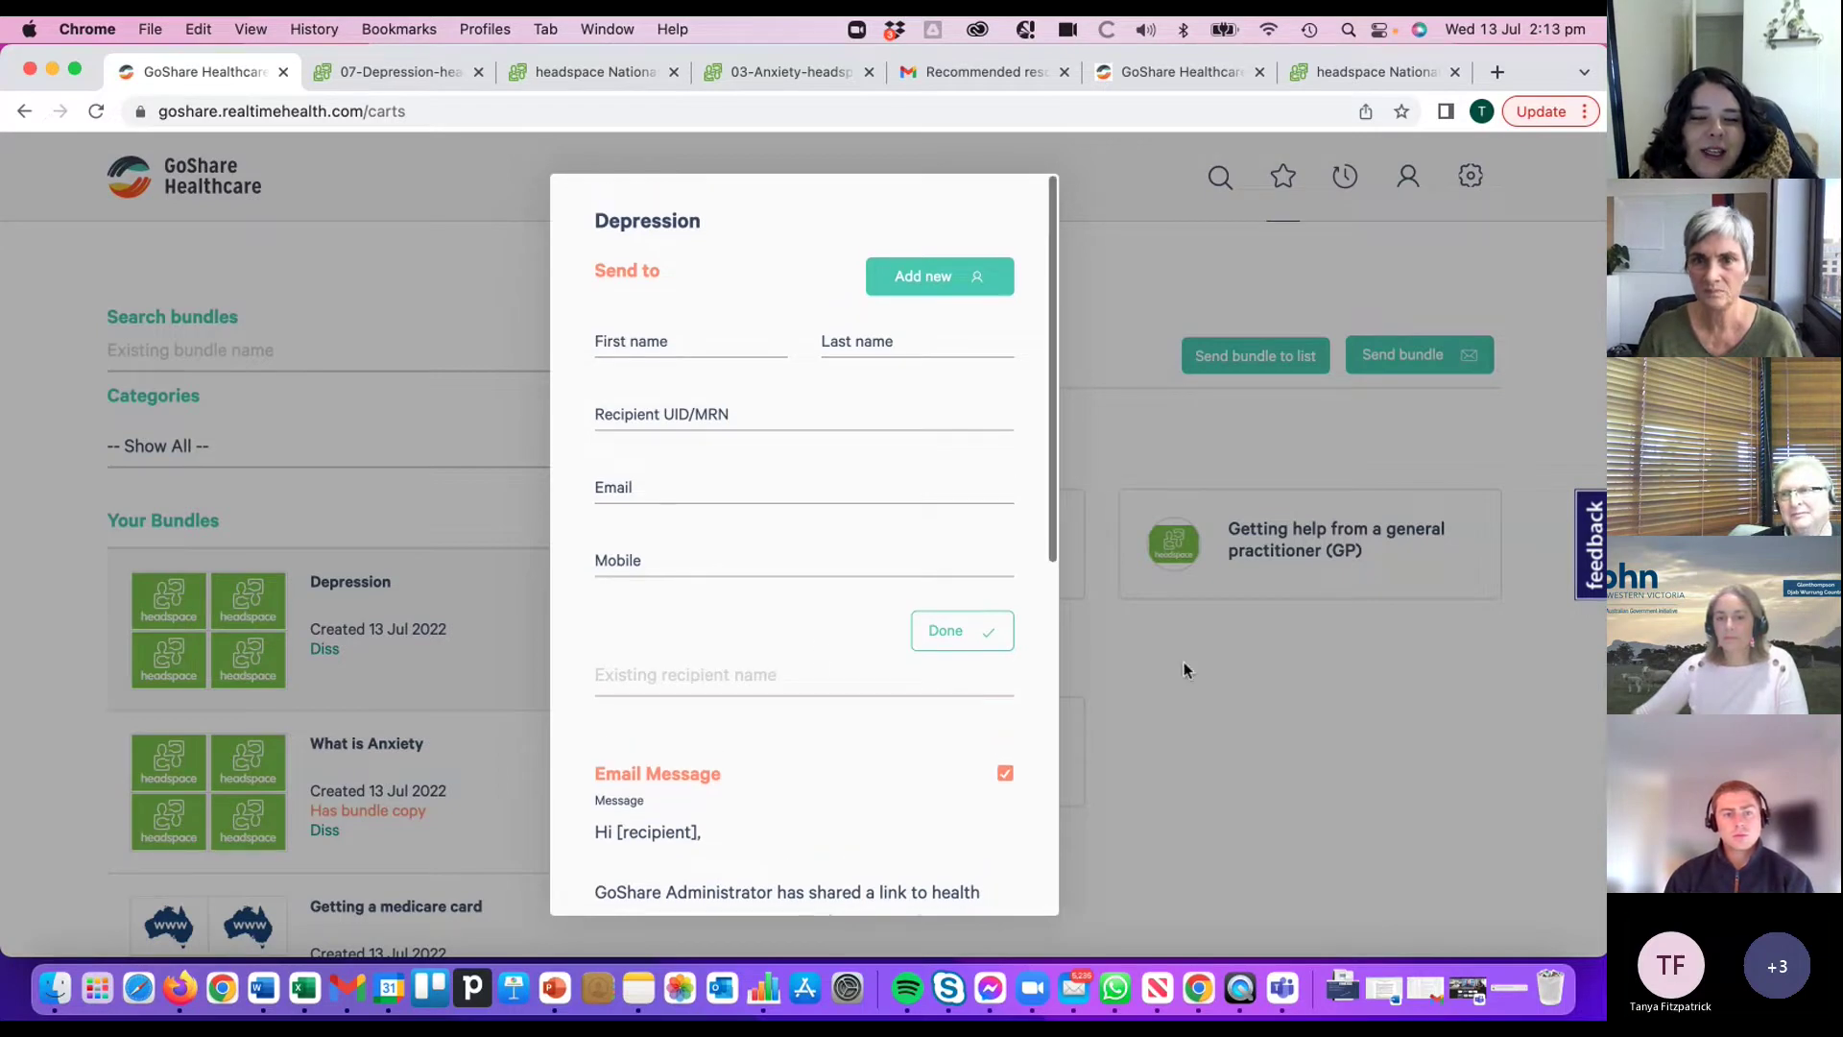
pyautogui.click(1095, 187)
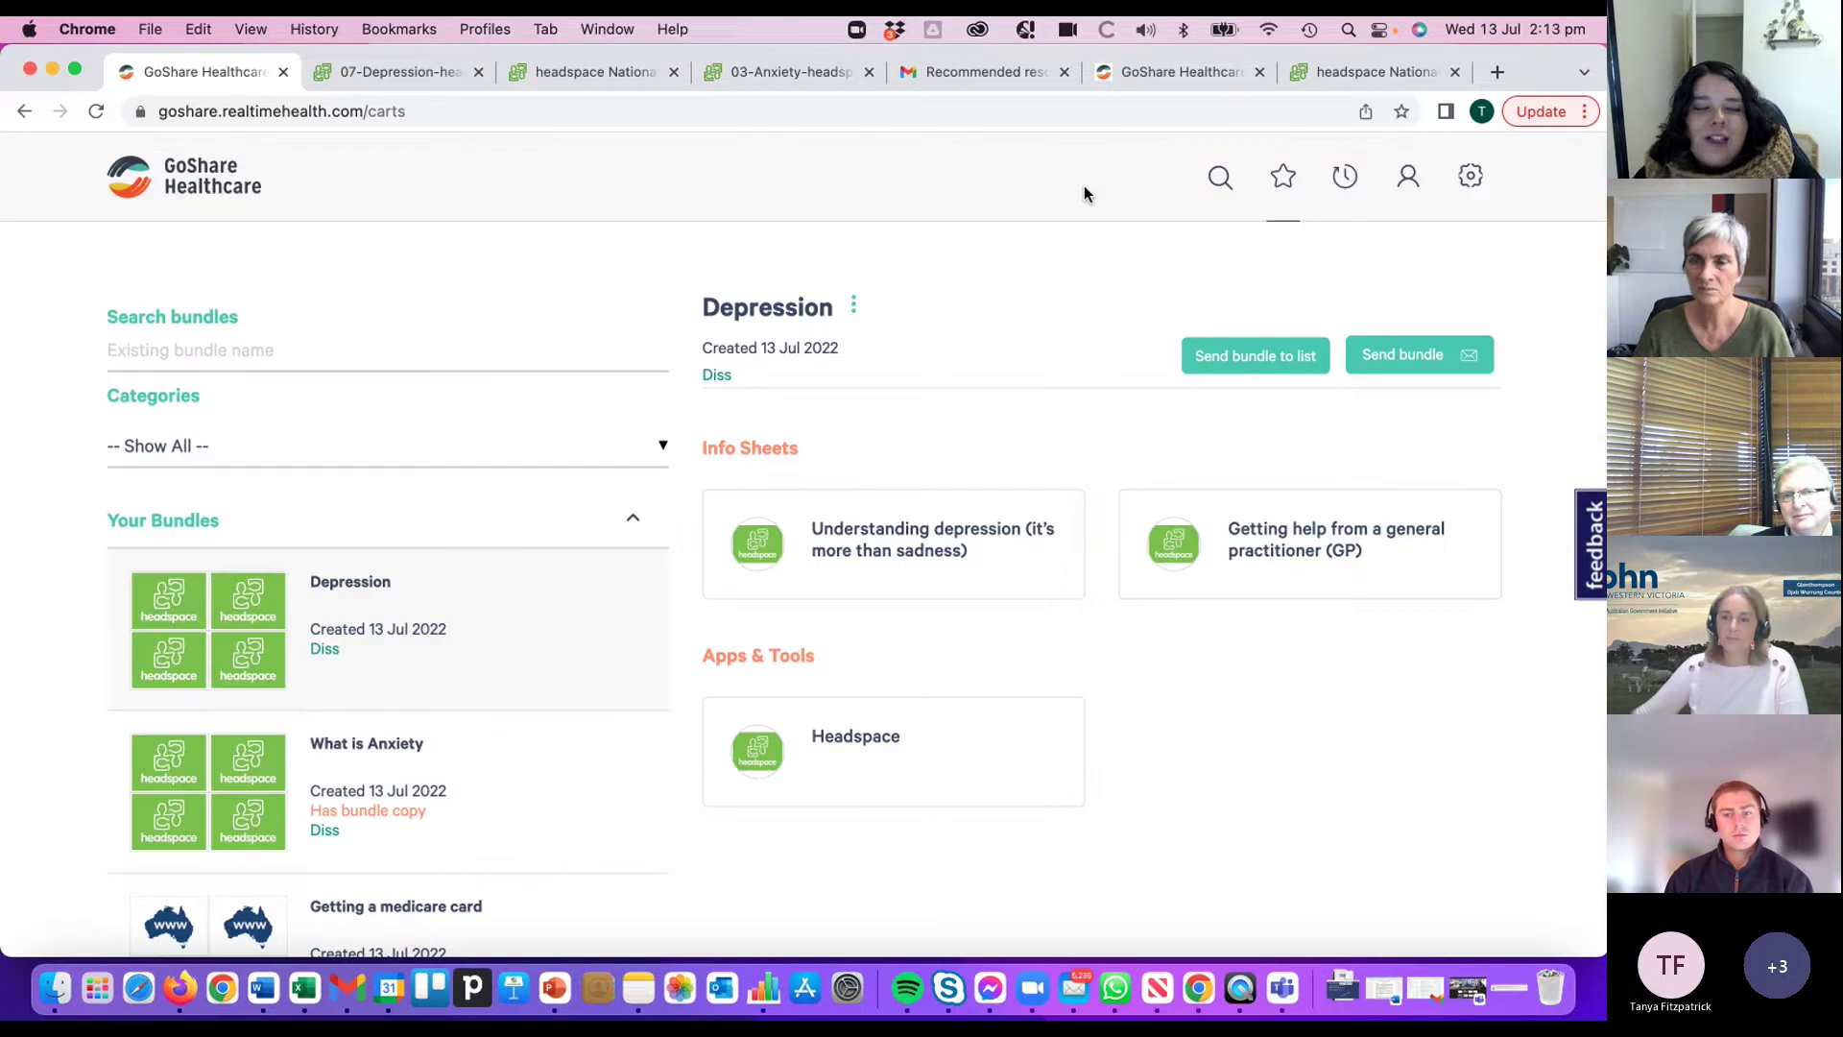